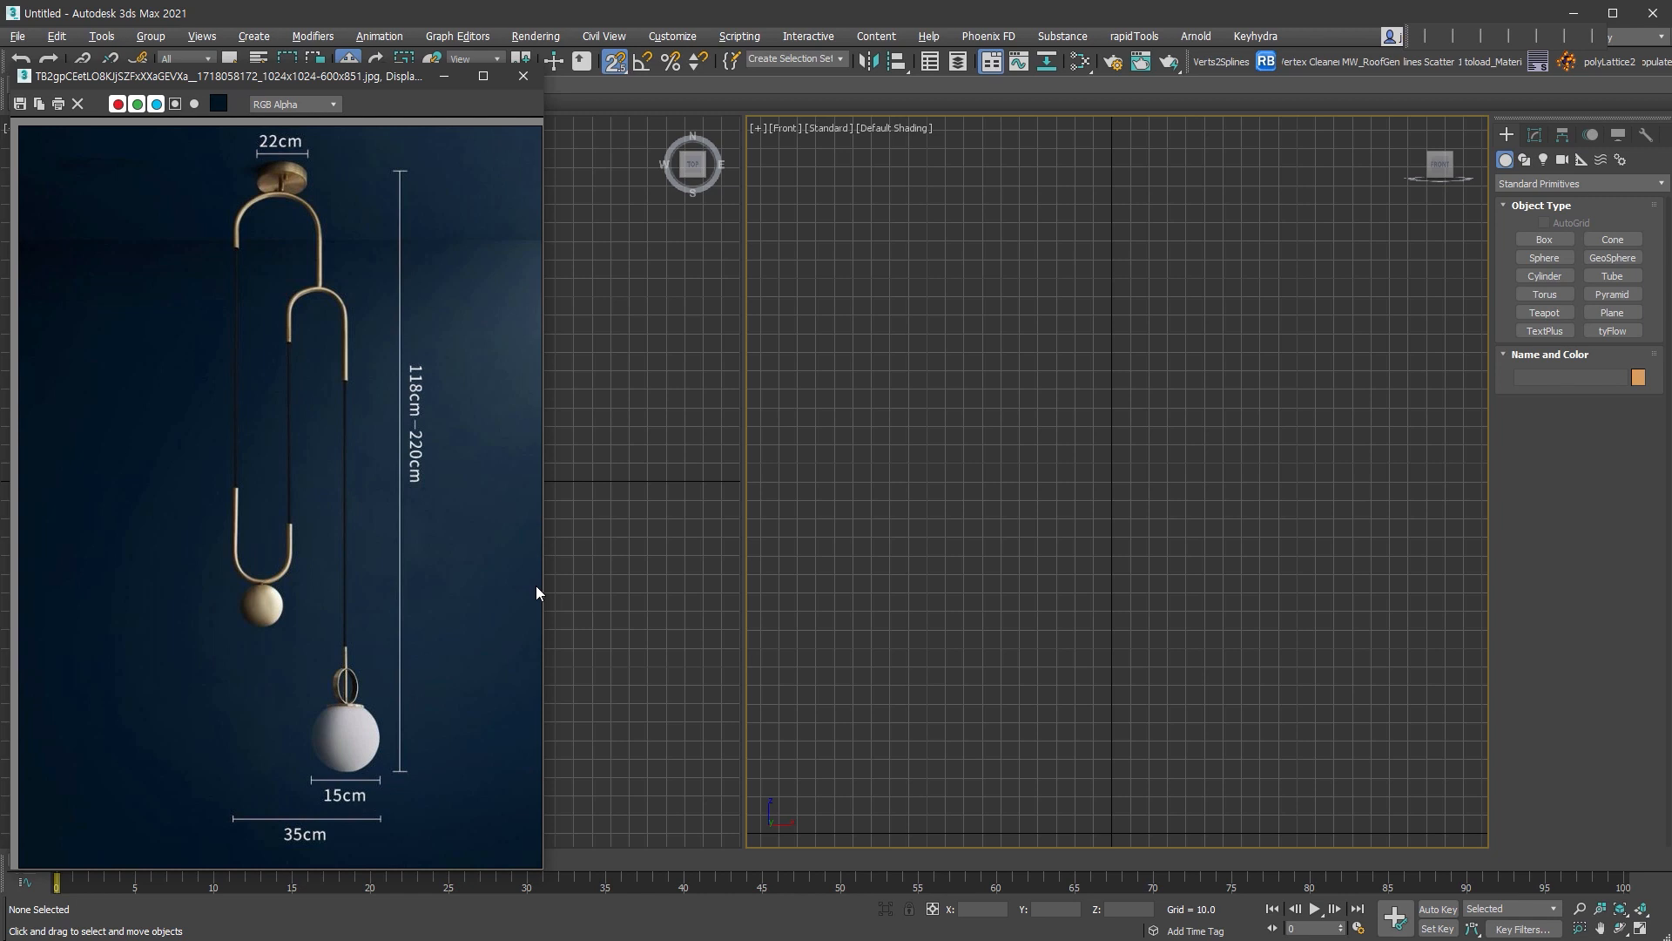
# - Create a plane in the front view with a length of 851 and a width of 600
pyautogui.rightClick(350, 415)
pyautogui.click(1612, 312)
pyautogui.moveTo(975, 170); pyautogui.dragTo(1359, 876)
pyautogui.doubleClick(1612, 490)
pyautogui.write('851')
pyautogui.press('Tab')
pyautogui.write('600')
pyautogui.press('Return')
# - Move the plane up in the front view and apply the pendant lamp reference image to it
pyautogui.press('w')
pyautogui.press('z')
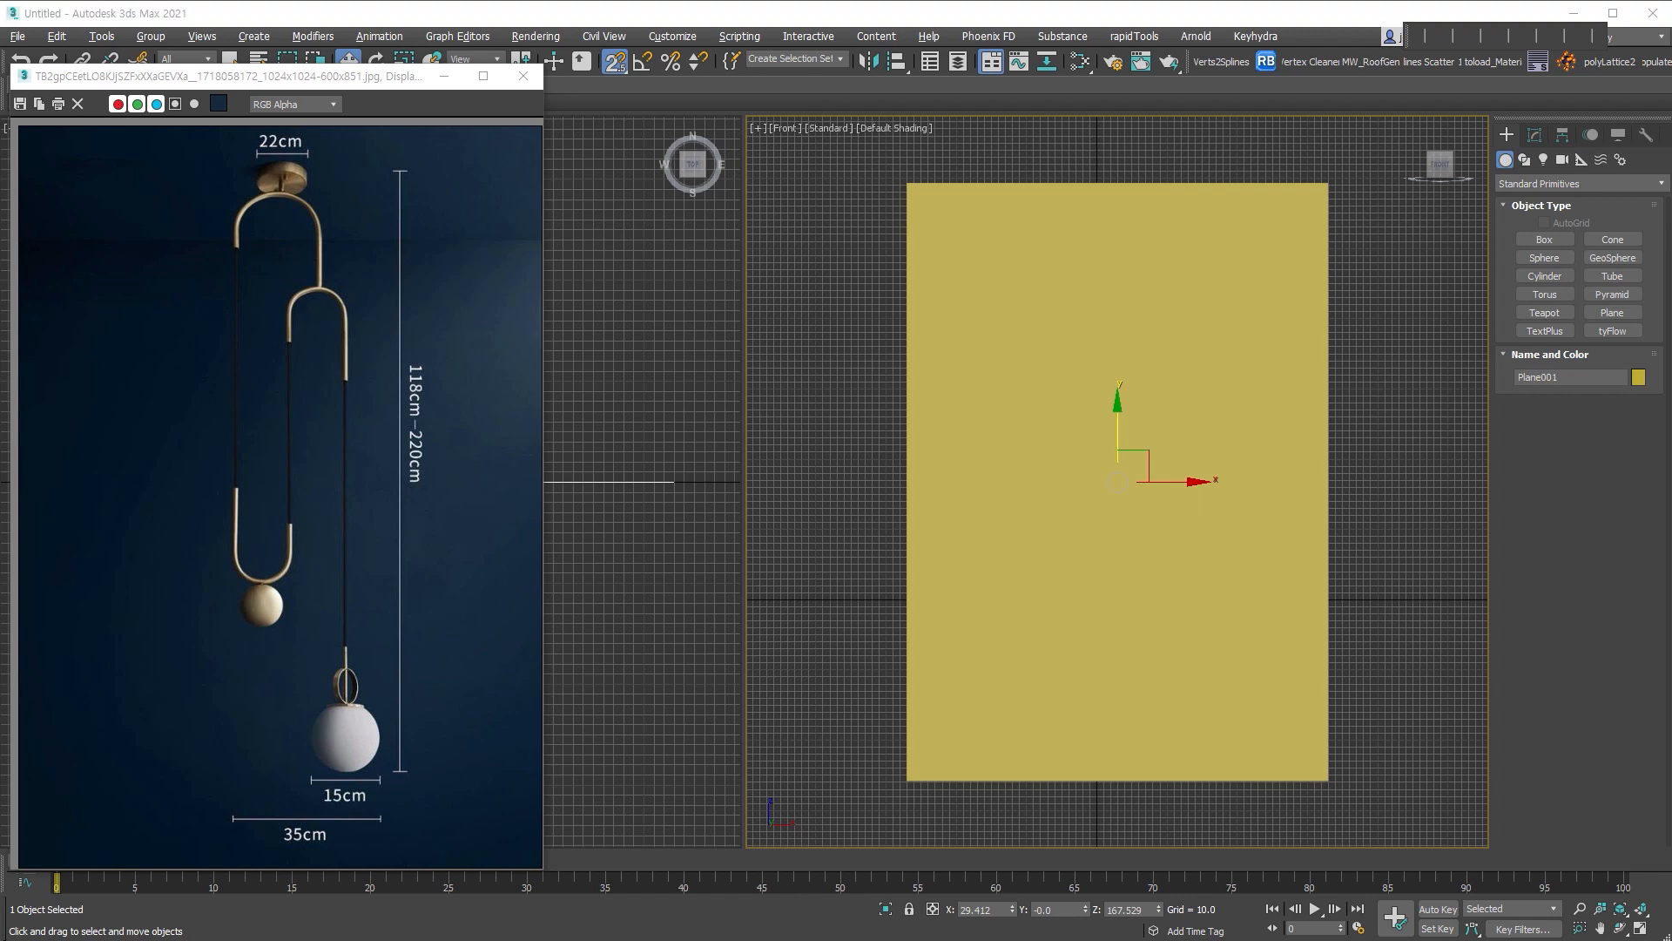
pyautogui.moveTo(1223, 581); pyautogui.dragTo(1162, 158)
pyautogui.press('z')
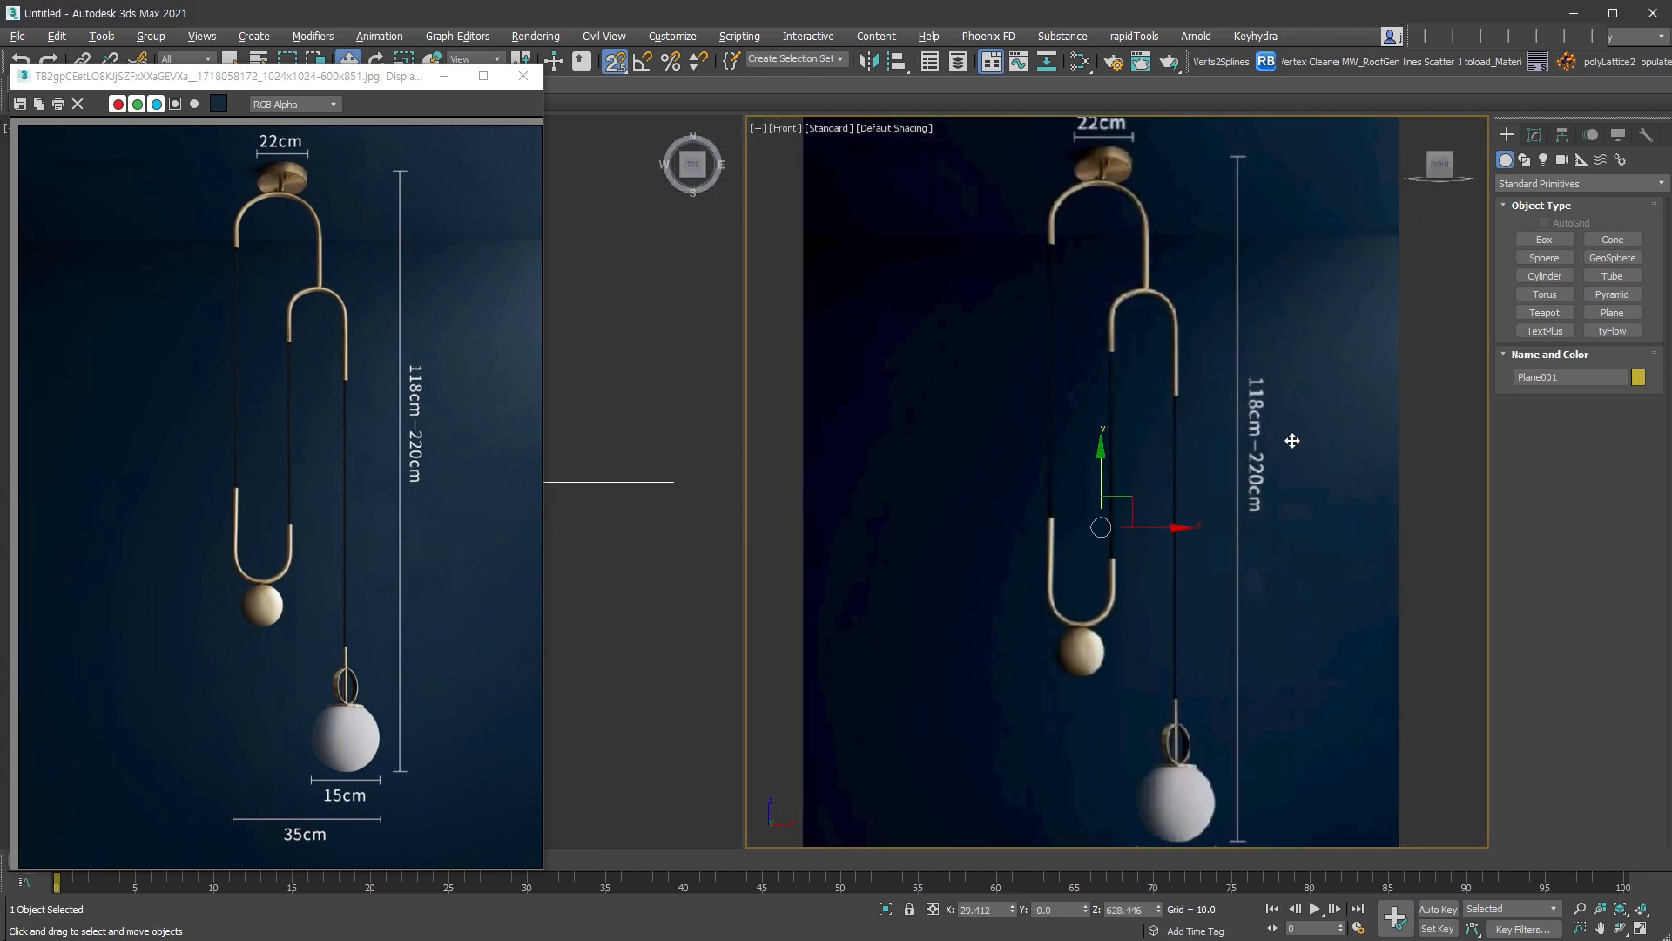
# - Start a spline line at the junction of the two arches and trace the upper arch with square corners
pyautogui.click(1524, 159)
pyautogui.click(1544, 253)
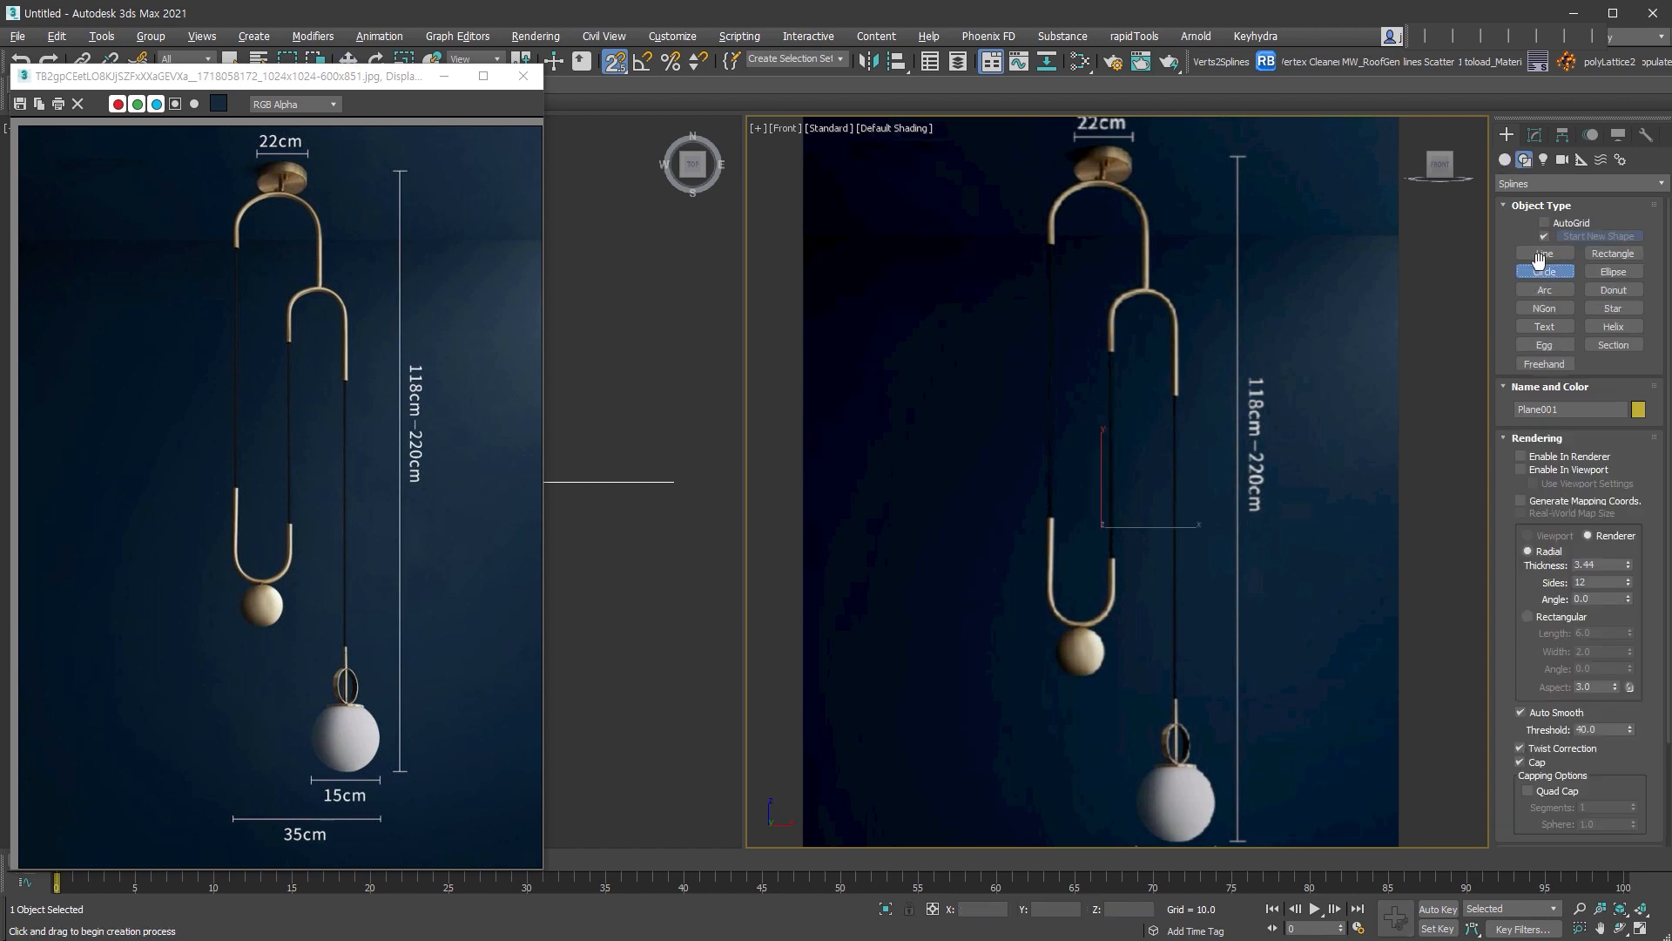
pyautogui.scroll(4, 1167, 348)
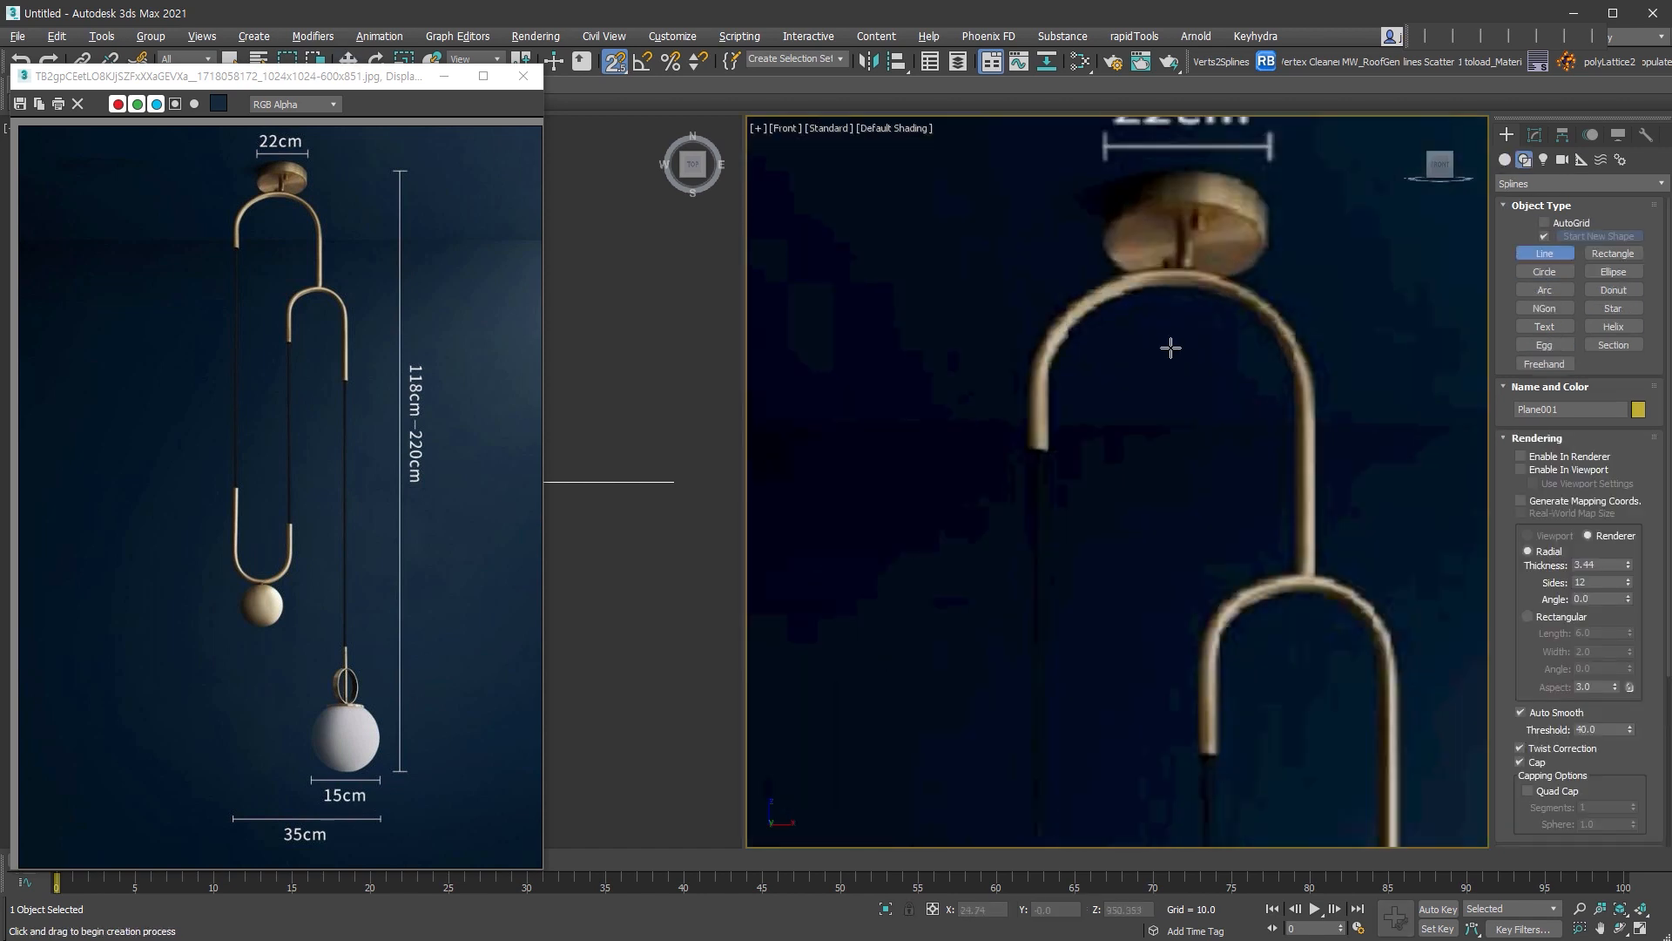
pyautogui.click(1307, 586)
pyautogui.click(1307, 285)
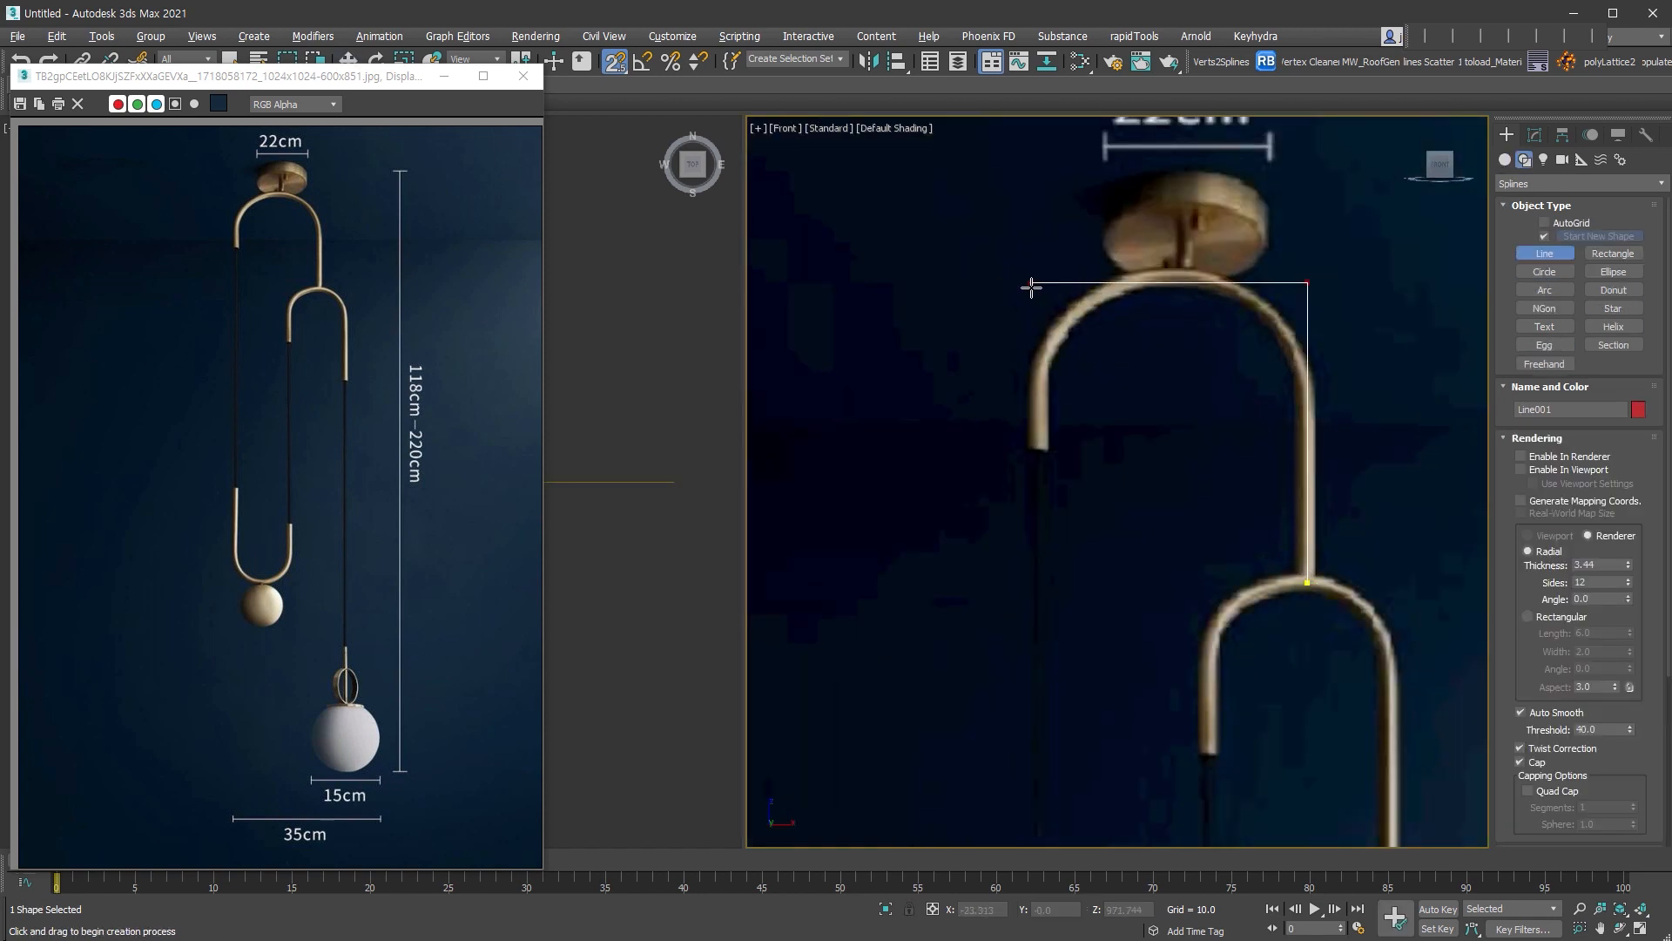
pyautogui.click(1033, 285)
# - Continue the line around the lower bend and over the second arch, ending it at the white globe
pyautogui.scroll(-3, 1036, 288)
pyautogui.click(1057, 537)
pyautogui.click(1141, 537)
pyautogui.click(1138, 351)
pyautogui.moveTo(1142, 537)
pyautogui.mouseDown(button='middle')
pyautogui.moveTo(1138, 821)
pyautogui.moveTo(1201, 252)
pyautogui.mouseUp(button='middle')
pyautogui.click(1226, 352)
pyautogui.click(1201, 442)
pyautogui.rightClick(1201, 442)
pyautogui.moveTo(1245, 322); pyautogui.dragTo(1329, 635, button='middle')
pyautogui.moveTo(1340, 384); pyautogui.dragTo(1347, 526, button='middle')
pyautogui.moveTo(1221, 118); pyautogui.dragTo(1232, 214, button='middle')
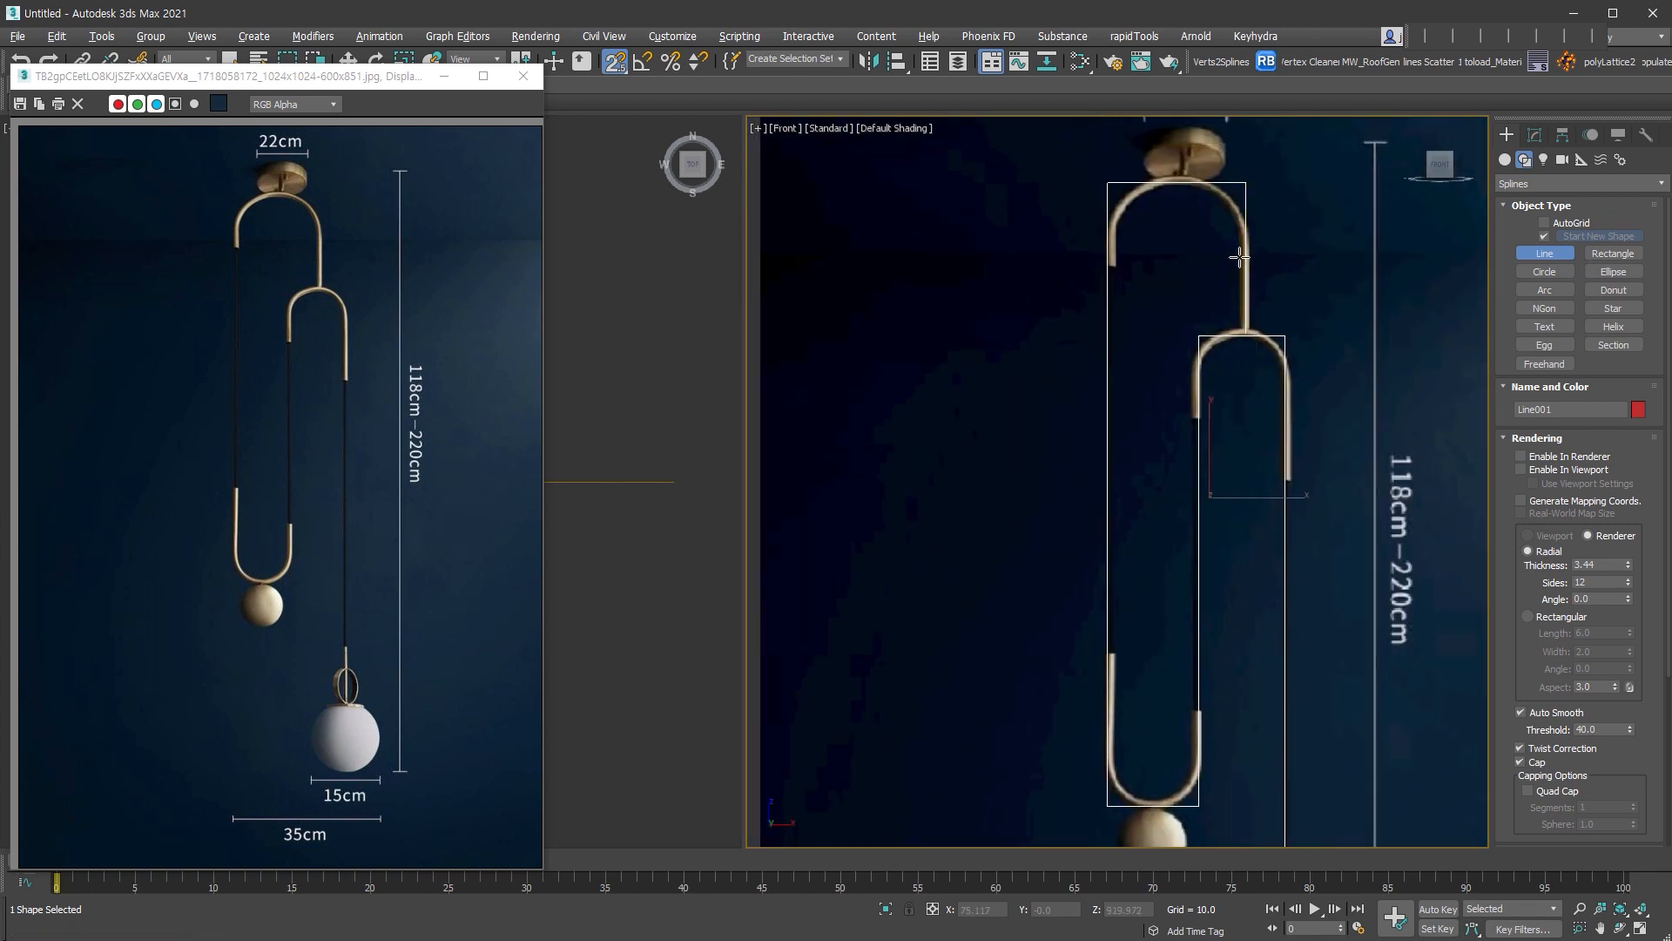
# - Edit the line's vertices and shift those of the second arch to line up with the reference tube
pyautogui.click(1534, 134)
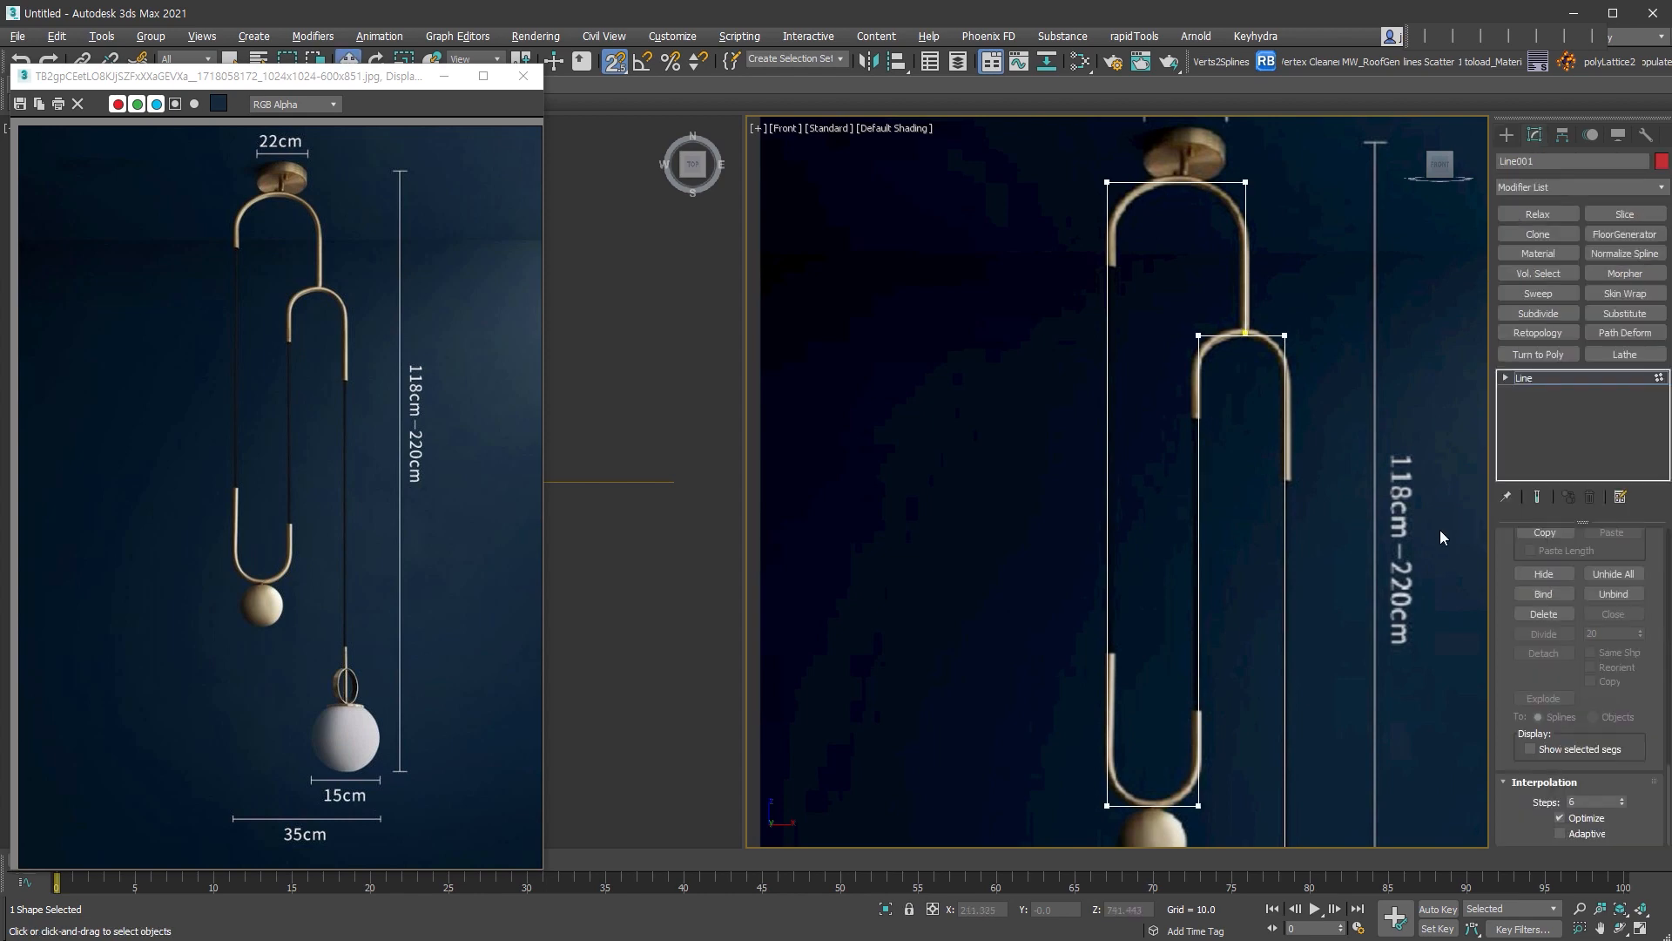
pyautogui.moveTo(1440, 519); pyautogui.dragTo(1432, 459, button='middle')
pyautogui.click(1505, 378)
pyautogui.click(1537, 392)
pyautogui.moveTo(1265, 240); pyautogui.dragTo(1318, 635)
pyautogui.scroll(-2, 1324, 649)
pyautogui.moveTo(1323, 649); pyautogui.dragTo(1288, 295, button='middle')
pyautogui.moveTo(1233, 450); pyautogui.dragTo(1294, 597)
pyautogui.press('s')
pyautogui.moveTo(1273, 175); pyautogui.dragTo(1244, 662, button='middle')
pyautogui.scroll(4, 1244, 538)
pyautogui.moveTo(1243, 538); pyautogui.dragTo(1239, 537)
pyautogui.scroll(-3, 1155, 366)
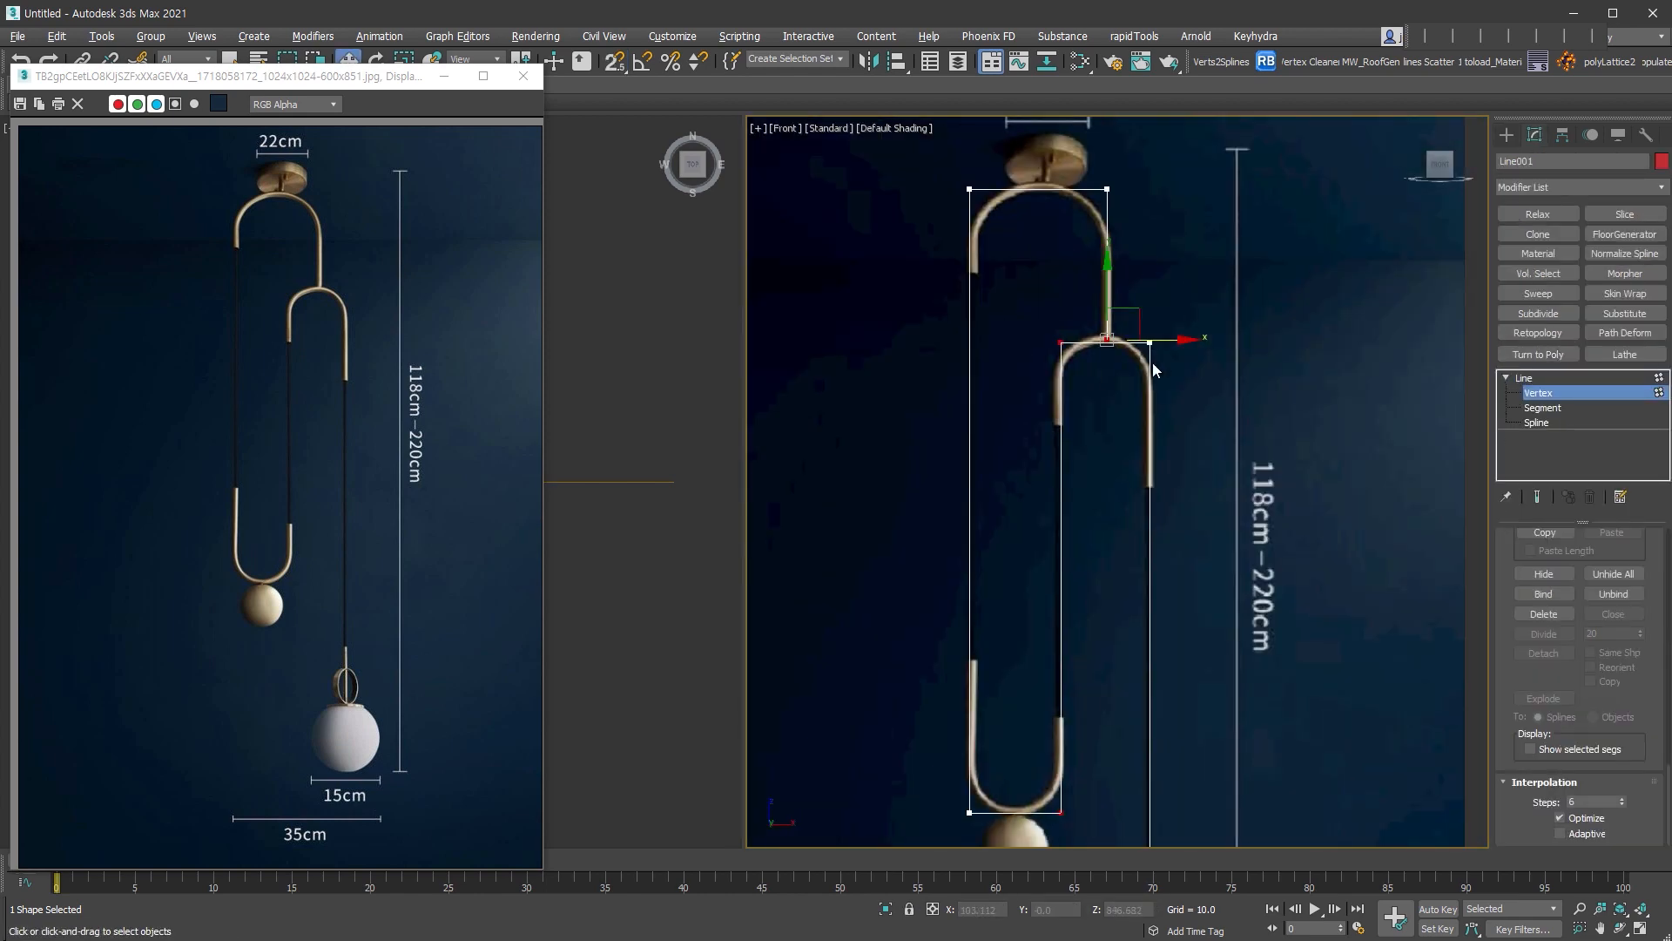
# - Adjust more vertices of the line so its long vertical runs follow the tubes in the reference image
pyautogui.scroll(3, 1060, 784)
pyautogui.click(1015, 687)
pyautogui.click(1037, 519)
pyautogui.scroll(-5, 1097, 524)
pyautogui.click(1264, 523)
pyautogui.moveTo(1255, 586); pyautogui.dragTo(1229, 334, button='middle')
pyautogui.keyDown('ctrl'); pyautogui.click(1234, 485); pyautogui.keyUp('ctrl')
pyautogui.press('s')
pyautogui.moveTo(1236, 486); pyautogui.dragTo(1231, 488)
pyautogui.scroll(-3, 1246, 624)
pyautogui.moveTo(1246, 623); pyautogui.dragTo(1252, 427, button='middle')
# - Select the second arch's two corner vertices and fillet them into a rounded arch matching the reference
pyautogui.scroll(6, 1260, 365)
pyautogui.click(1226, 357)
pyautogui.press('s')
pyautogui.moveTo(1227, 314); pyautogui.dragTo(1141, 409)
pyautogui.click(1244, 554)
pyautogui.keyDown('ctrl'); pyautogui.moveTo(1310, 317); pyautogui.dragTo(1439, 486); pyautogui.keyUp('ctrl')
pyautogui.scroll(5, 1627, 697)
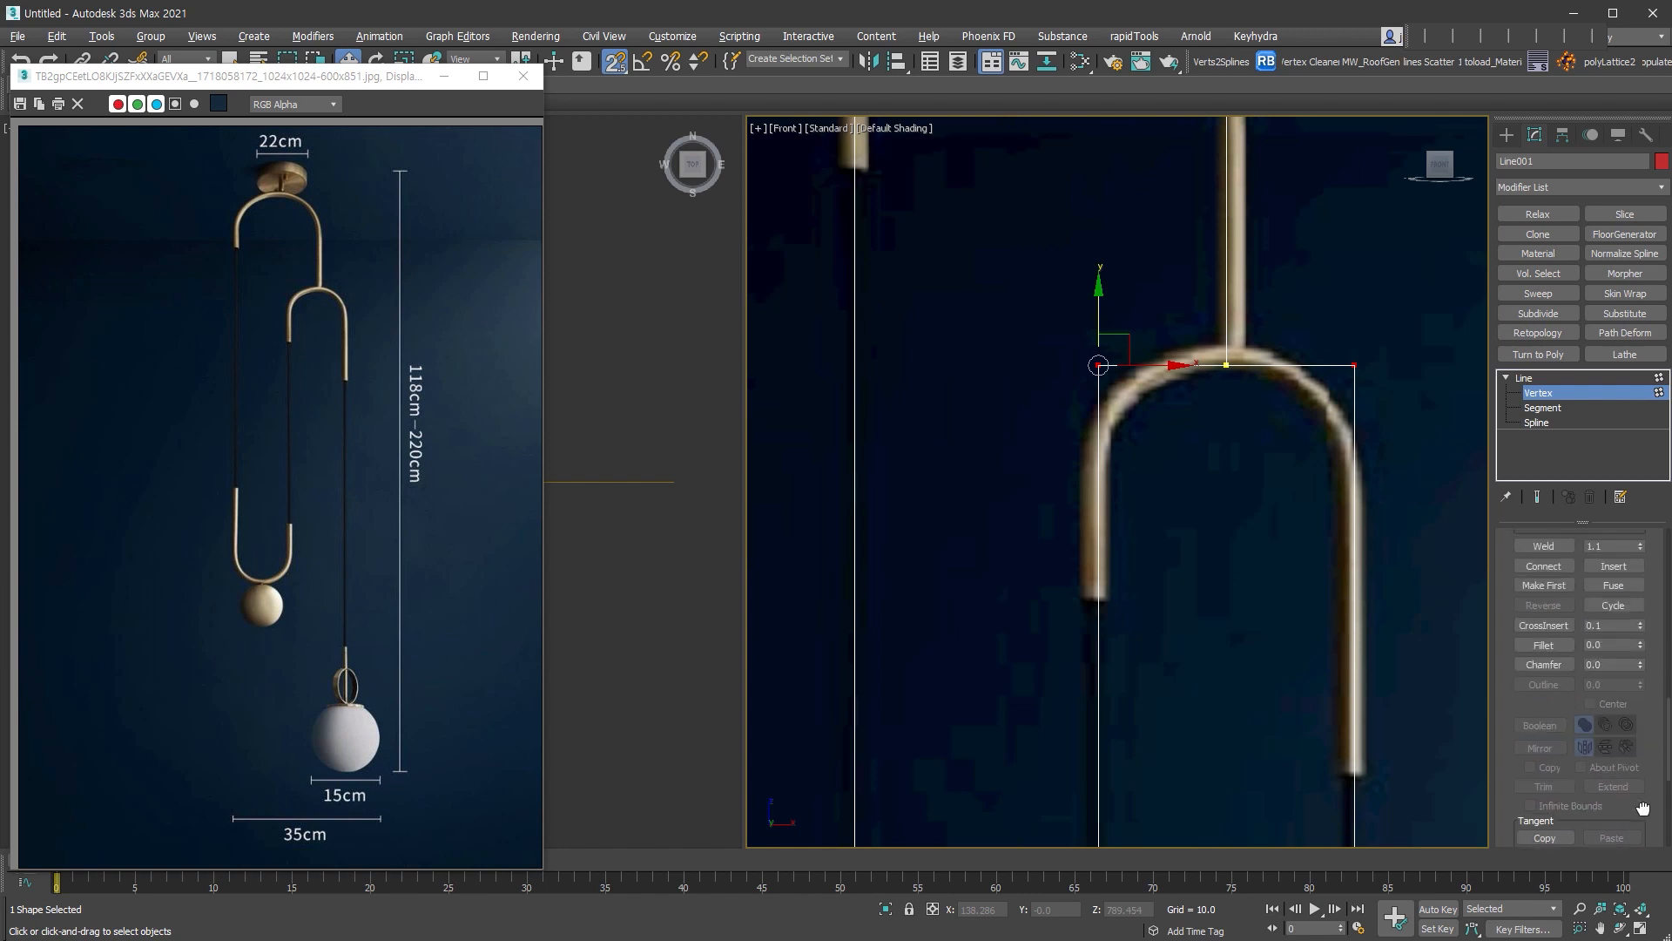
pyautogui.click(1526, 710)
pyautogui.moveTo(1354, 365); pyautogui.dragTo(1358, 214)
# - Fillet the two corner vertices of the upper arch until they form a half circle
pyautogui.scroll(-3, 1307, 261)
pyautogui.moveTo(1306, 261); pyautogui.dragTo(1295, 584, button='middle')
pyautogui.moveTo(1314, 473); pyautogui.dragTo(1024, 357)
pyautogui.moveTo(1253, 416); pyautogui.dragTo(1290, 192)
# - Fillet the two corner vertices of the lower bend above the brass ball into a U shape
pyautogui.scroll(-3, 1162, 514)
pyautogui.scroll(5, 1168, 549)
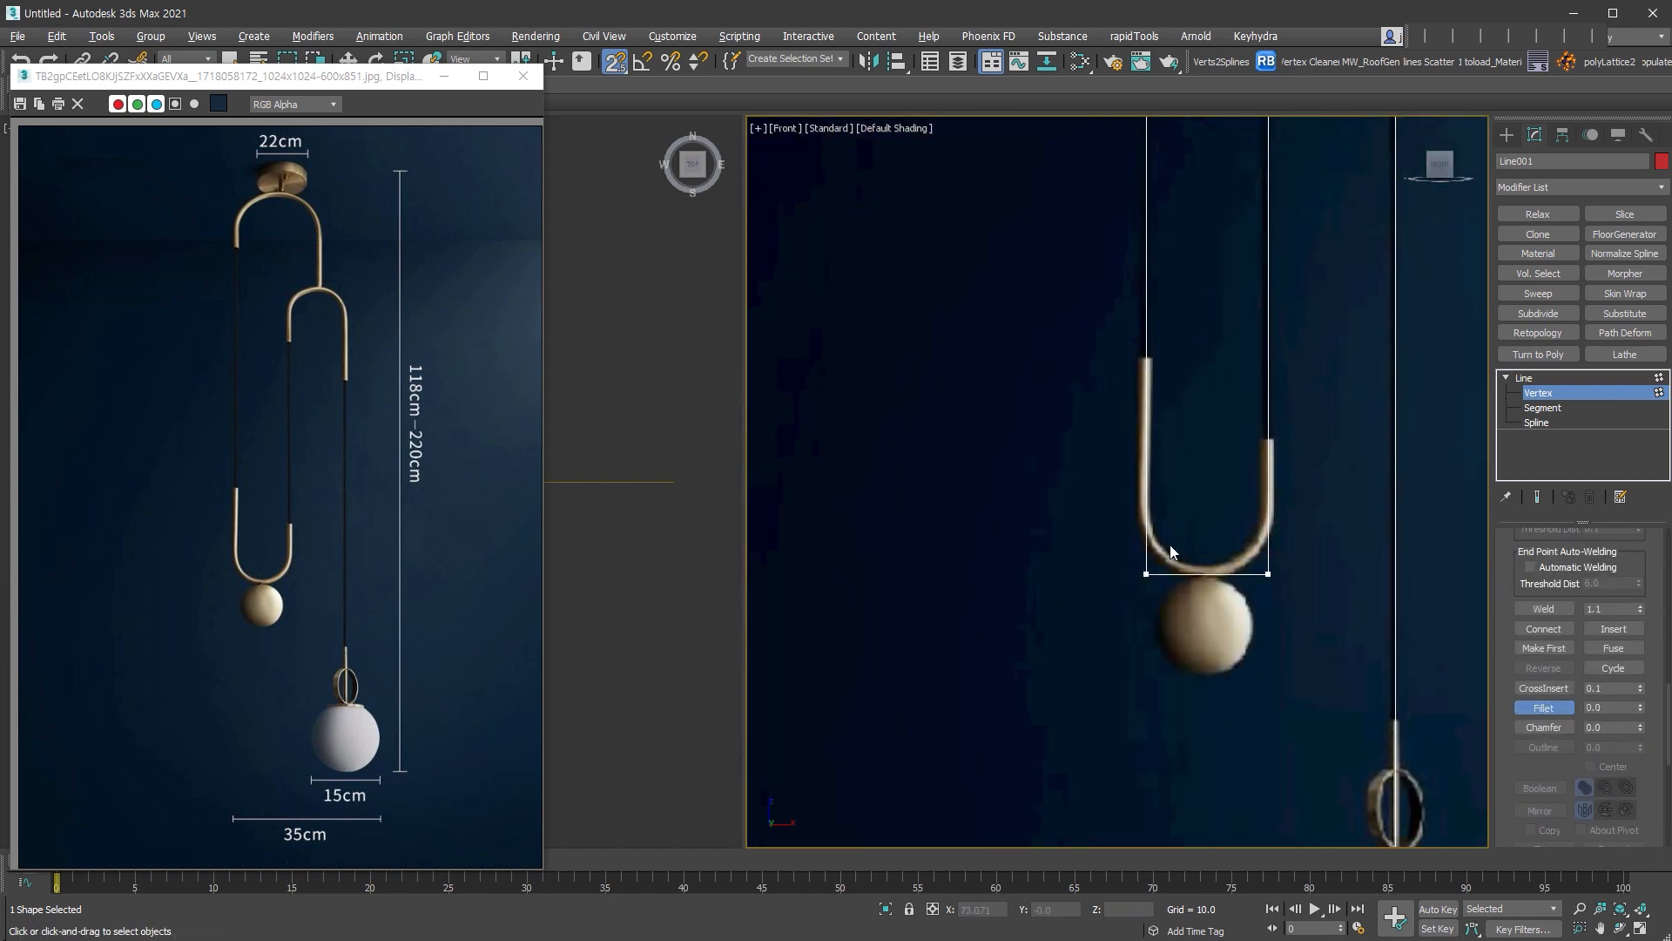
pyautogui.moveTo(1271, 586); pyautogui.dragTo(1280, 488)
pyautogui.rightClick(1278, 722)
# - Select all of the line's vertices and weld the overlapping ones with a 1.1 threshold
pyautogui.moveTo(1322, 593); pyautogui.dragTo(1200, 745, button='middle')
pyautogui.scroll(-3, 1200, 745)
pyautogui.moveTo(1016, 235); pyautogui.dragTo(1348, 807)
pyautogui.scroll(6, 1205, 415)
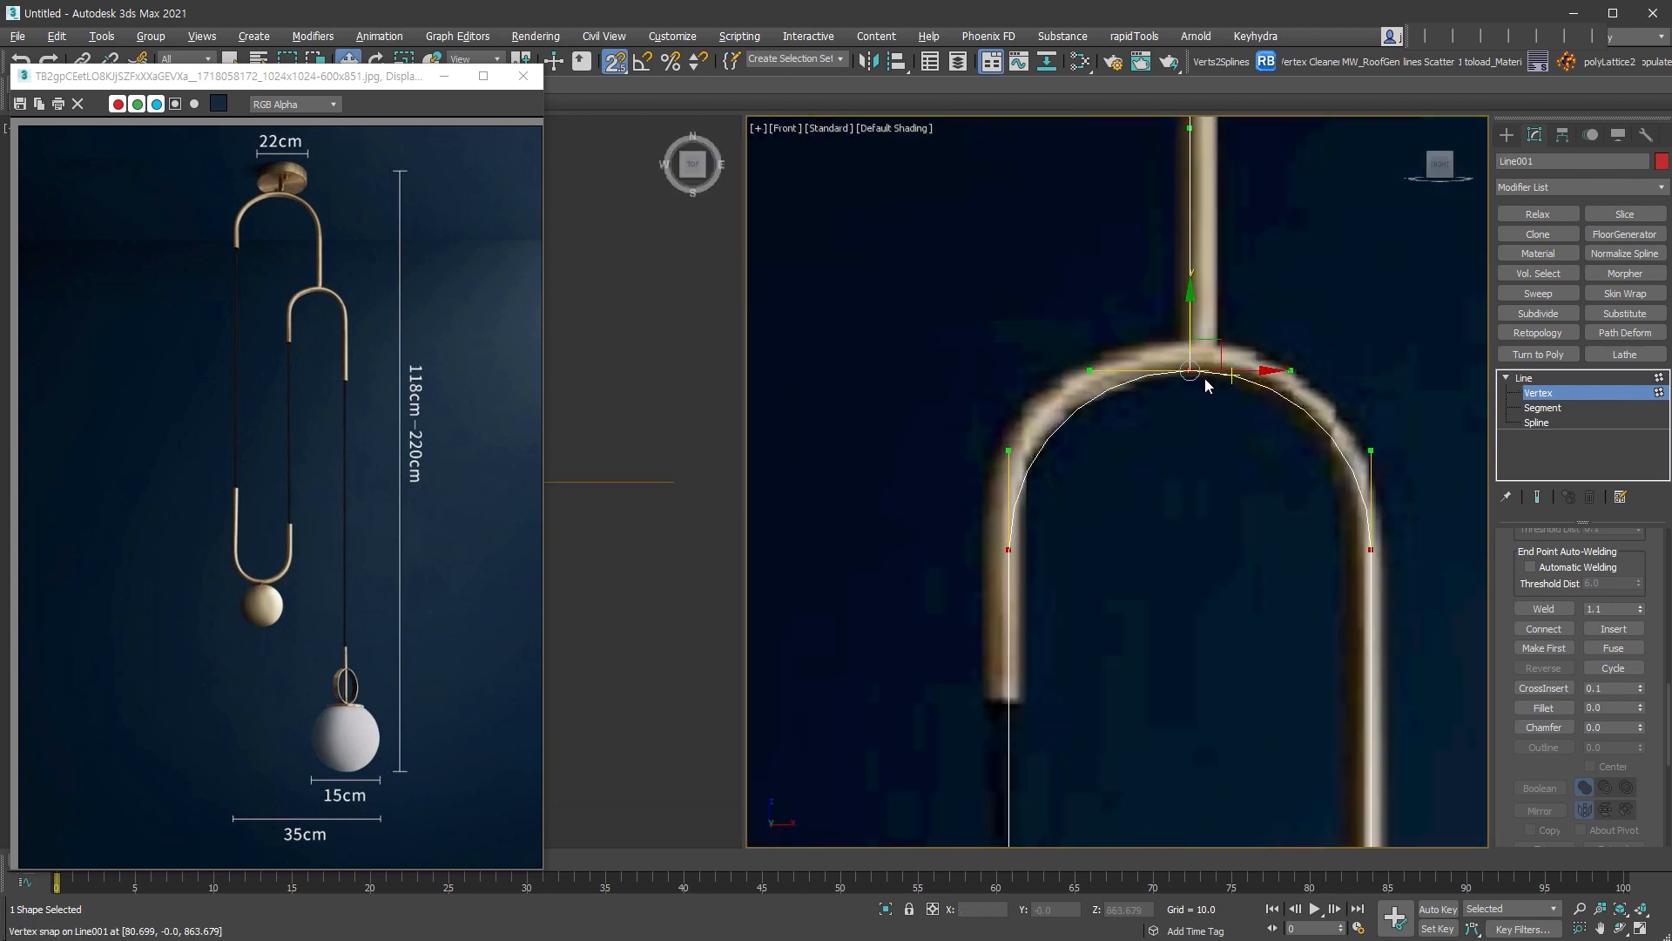
pyautogui.click(1566, 609)
pyautogui.scroll(-5, 1231, 571)
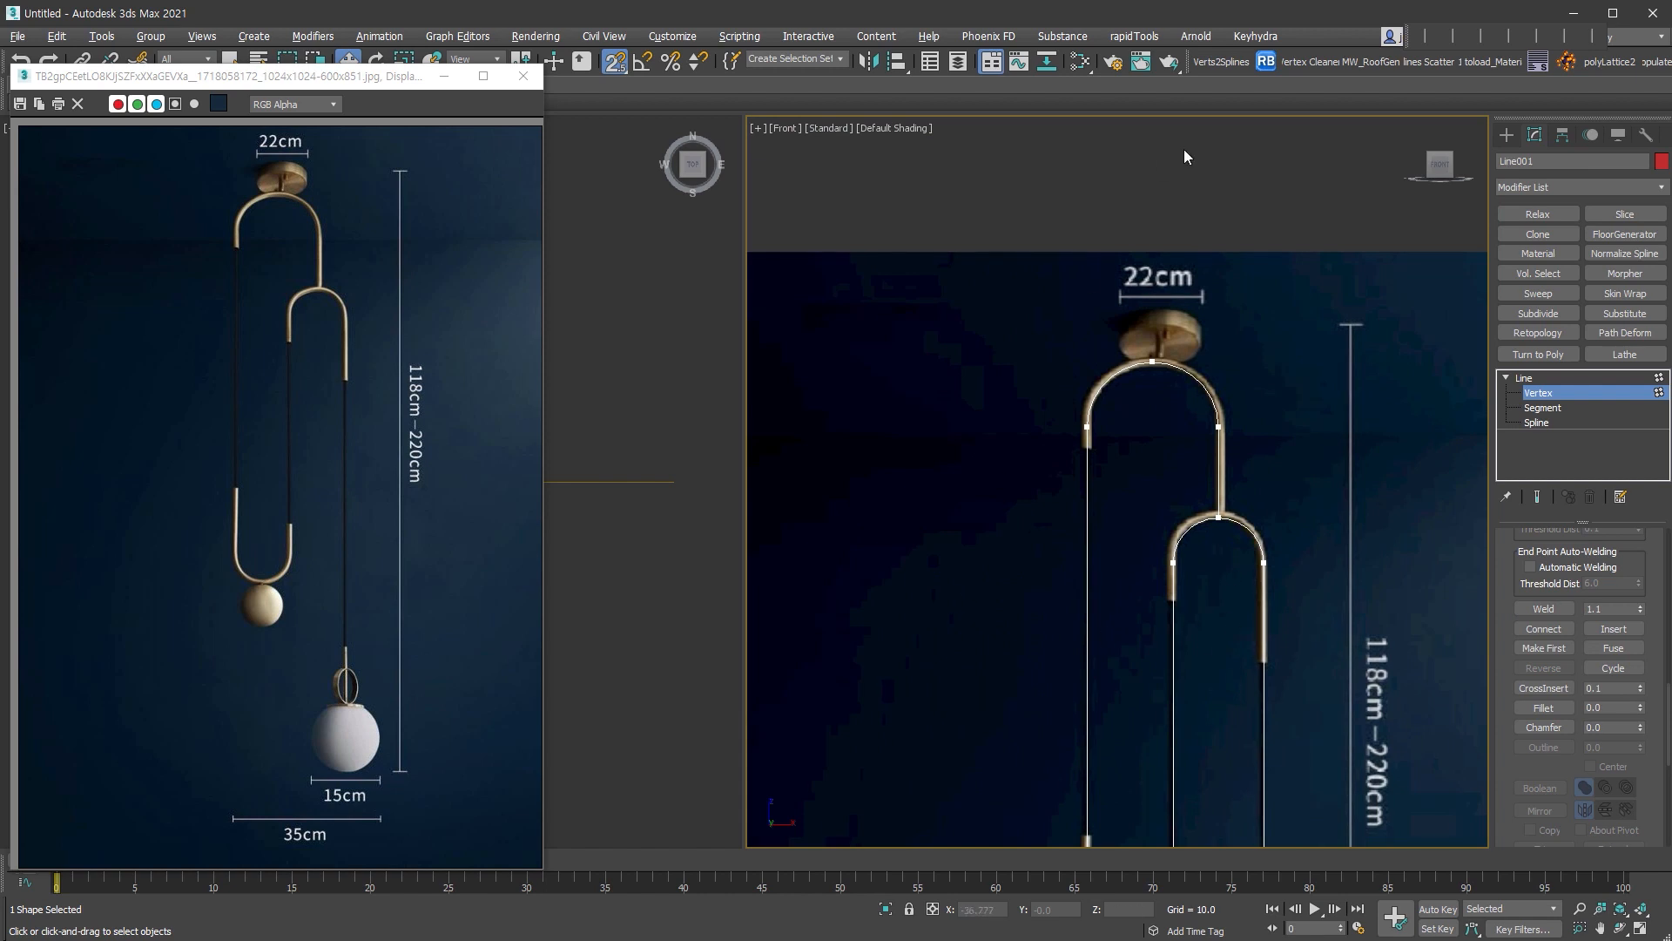
pyautogui.moveTo(1305, 713); pyautogui.dragTo(1277, 572, button='middle')
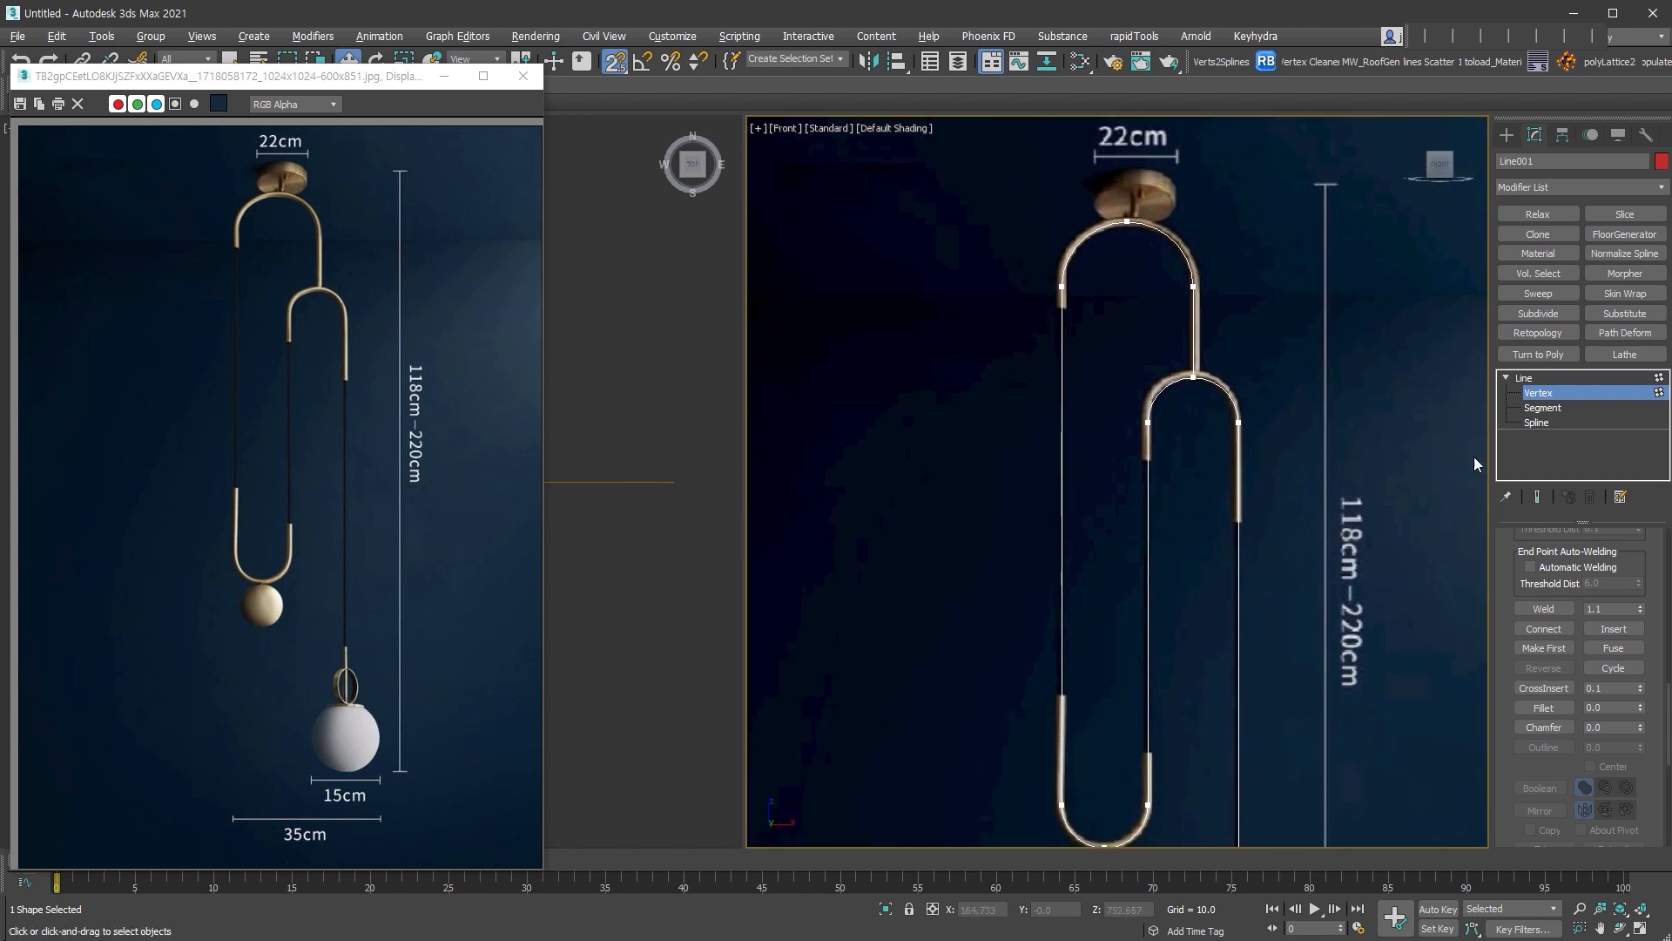
# - Select the curved segments of the upper arch and divide them by 20
pyautogui.press('2')
pyautogui.scroll(5, 1162, 240)
pyautogui.moveTo(1288, 281); pyautogui.dragTo(950, 248)
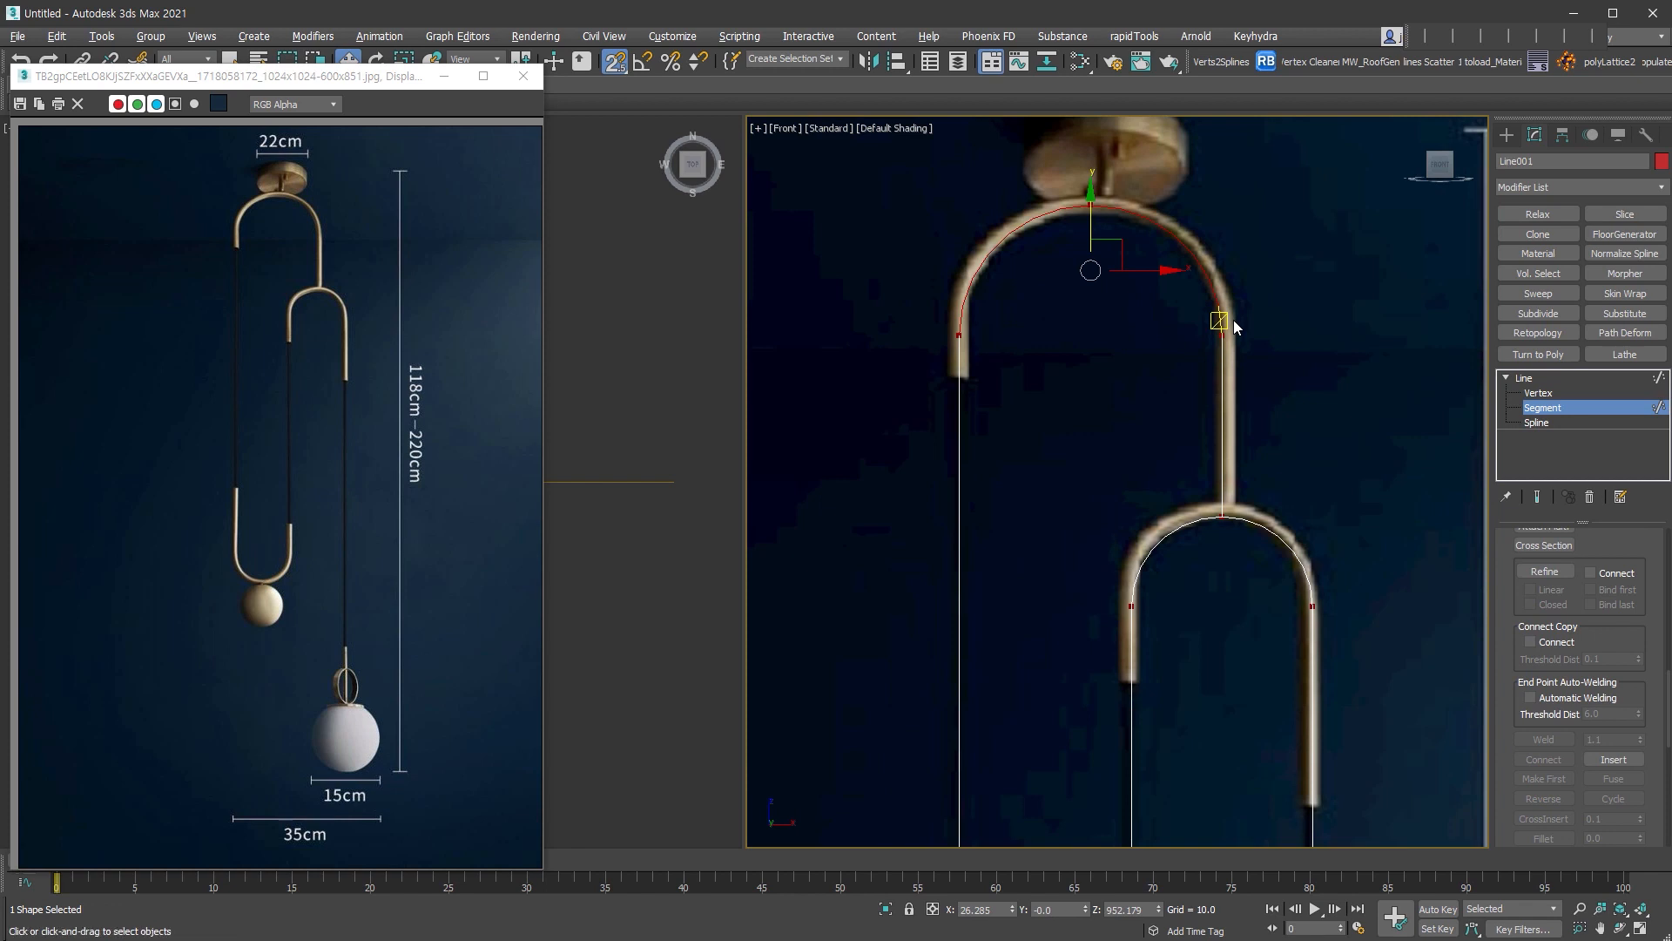
pyautogui.scroll(-5, 1502, 690)
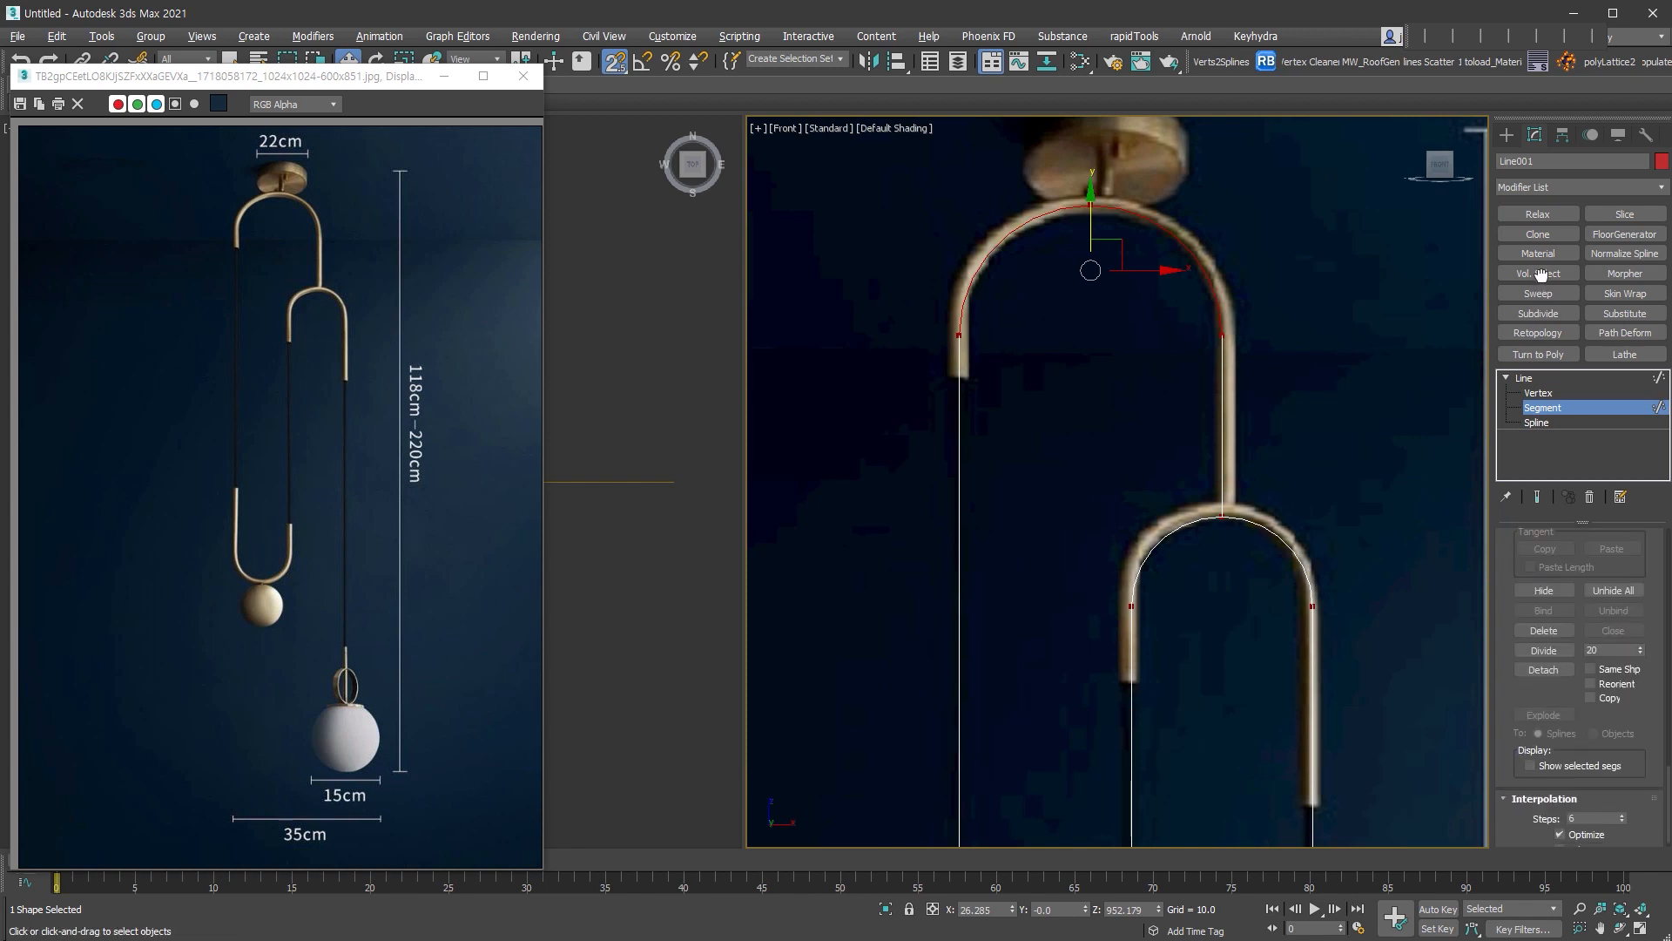
pyautogui.click(1559, 637)
# - Select the curved segments of the second arch and the lower bend and divide them by 20
pyautogui.moveTo(1263, 523); pyautogui.dragTo(1111, 559)
pyautogui.scroll(-2, 1132, 628)
pyautogui.moveTo(1132, 629); pyautogui.dragTo(1181, 283, button='middle')
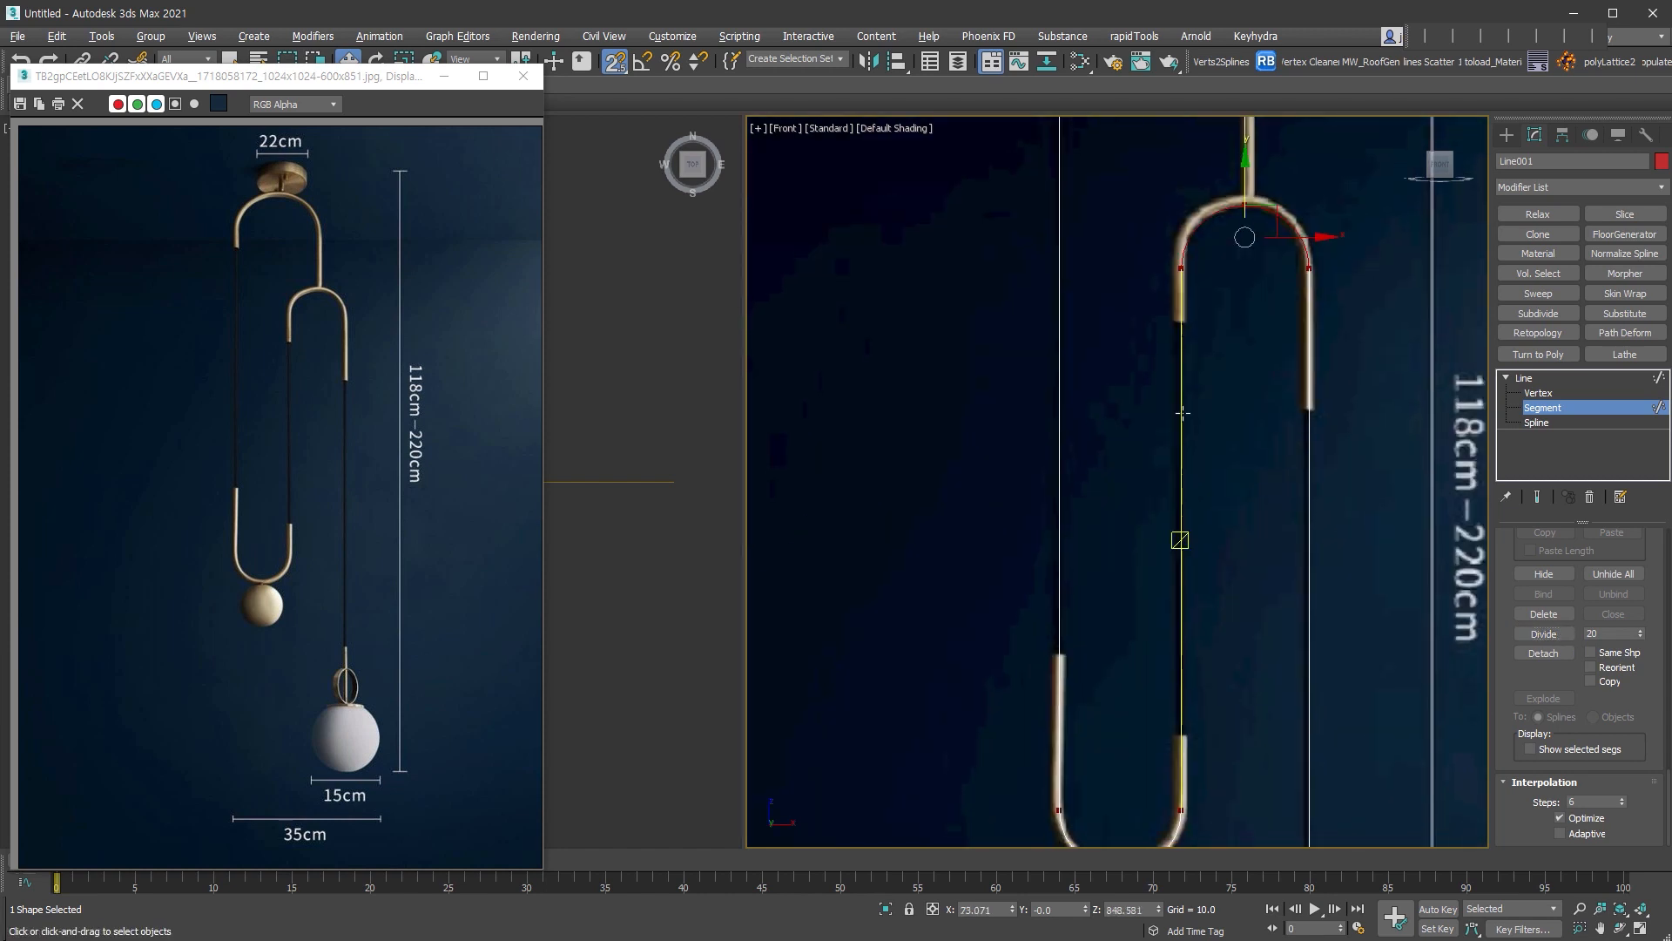
pyautogui.moveTo(1189, 614); pyautogui.dragTo(1200, 358, button='middle')
pyautogui.keyDown('ctrl'); pyautogui.moveTo(1219, 587); pyautogui.dragTo(1093, 610); pyautogui.keyUp('ctrl')
pyautogui.click(1543, 634)
pyautogui.moveTo(1319, 366); pyautogui.dragTo(1312, 753, button='middle')
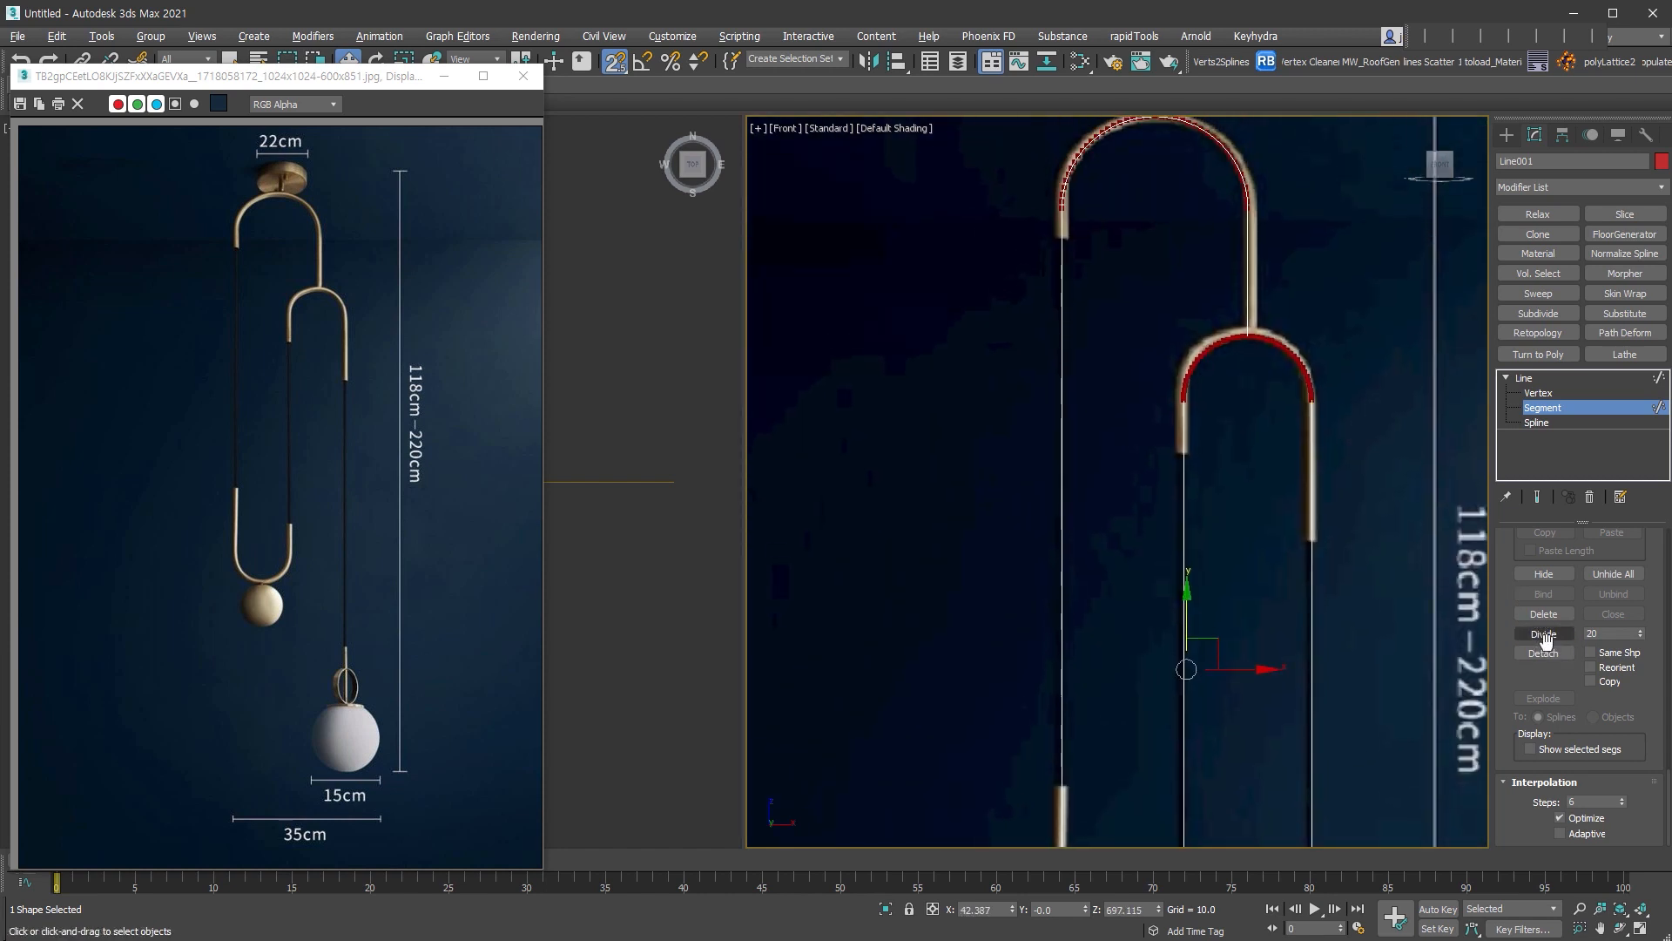
# - Turn off Optimize, set the line's interpolation steps to 0, and leave segment editing
pyautogui.click(1578, 819)
pyautogui.click(1526, 377)
pyautogui.moveTo(1324, 421); pyautogui.dragTo(1256, 538, button='middle')
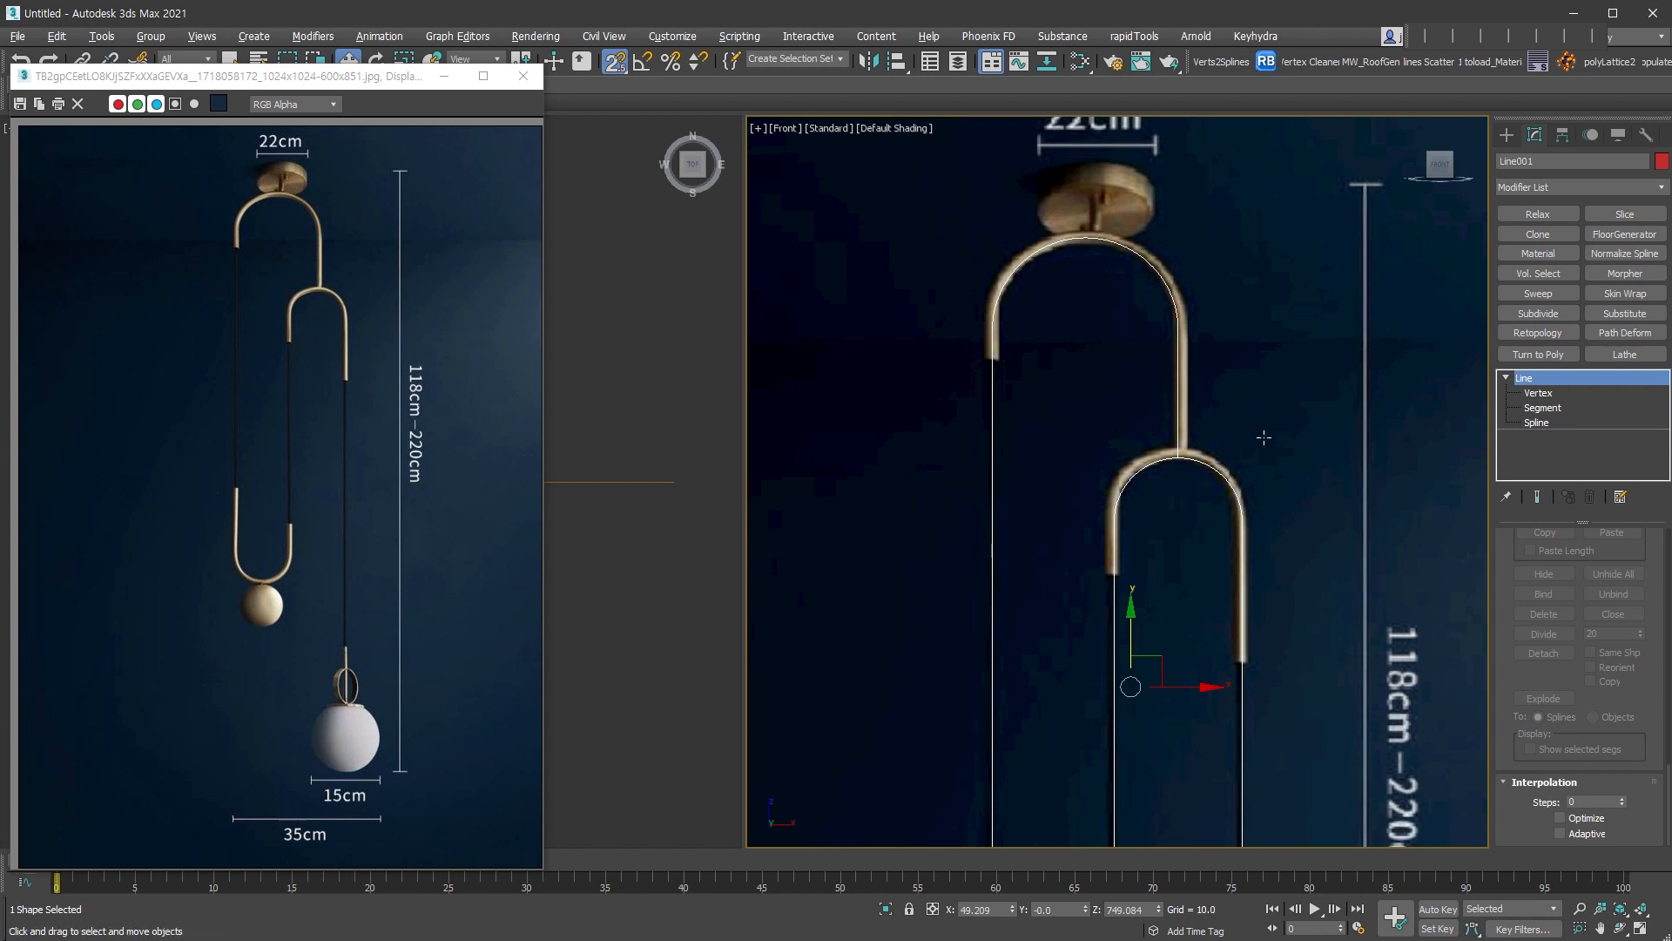
# - Make the line renderable in renderer and viewport as a radial tube with thickness 4.266 and 20 sides
pyautogui.scroll(10, 1565, 609)
pyautogui.click(1564, 557)
pyautogui.click(1564, 571)
pyautogui.scroll(5, 1114, 471)
pyautogui.moveTo(1628, 661); pyautogui.dragTo(1632, 639)
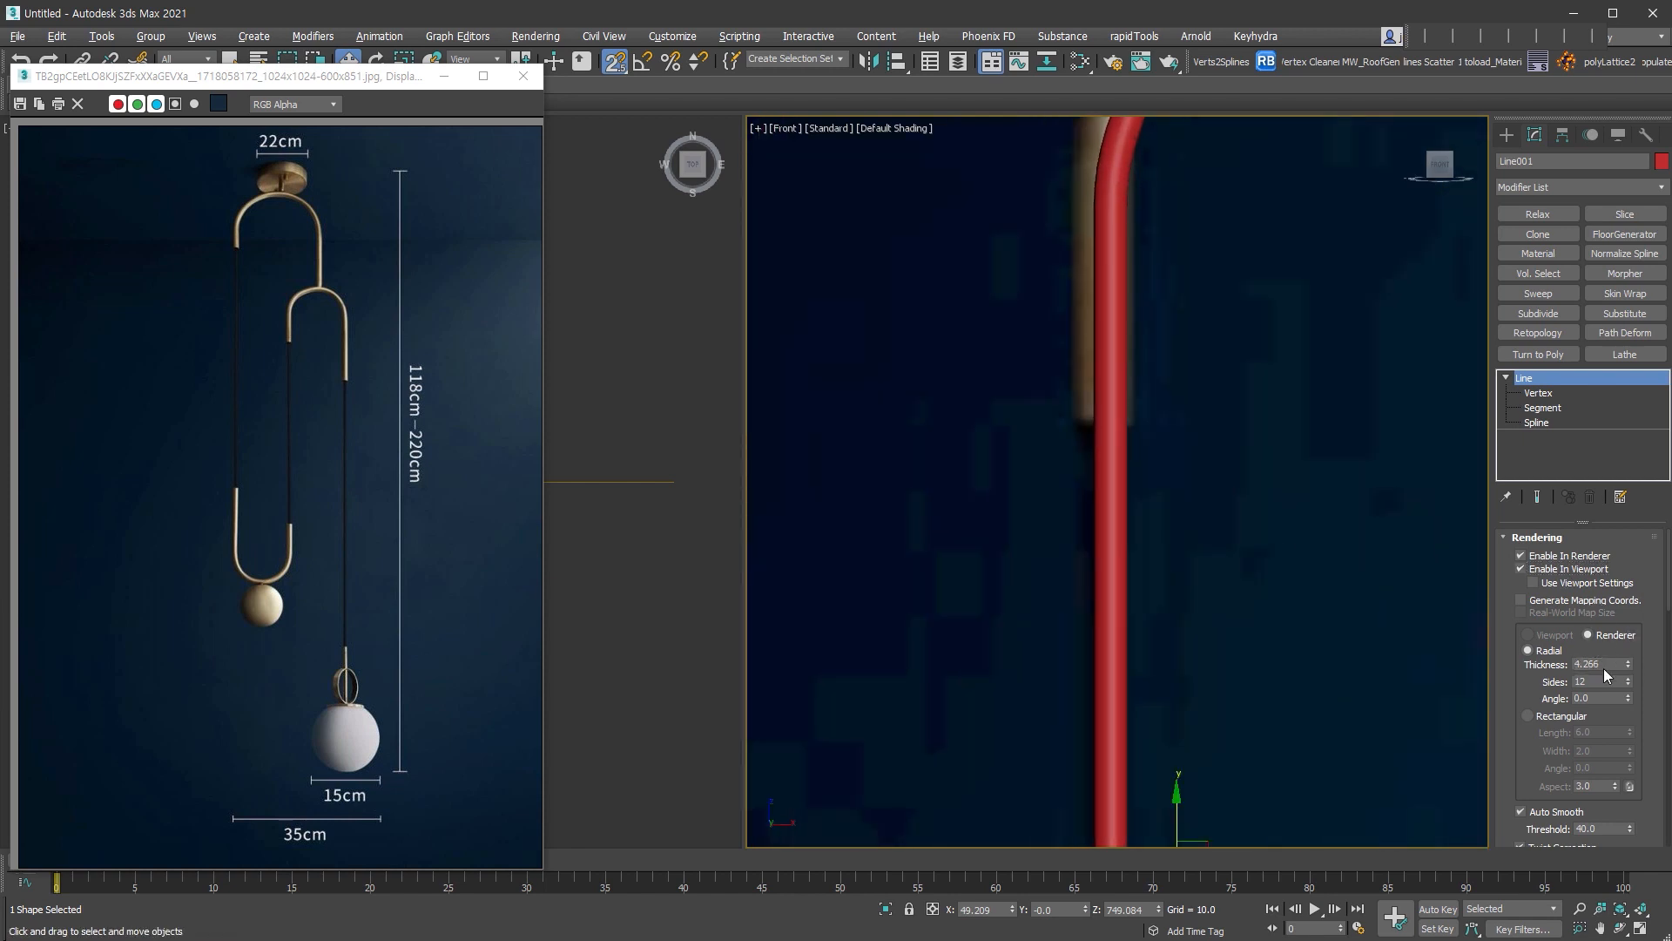
pyautogui.moveTo(1628, 683); pyautogui.dragTo(1629, 660)
pyautogui.scroll(-3, 1215, 550)
pyautogui.moveTo(1215, 549); pyautogui.dragTo(1225, 583, button='middle')
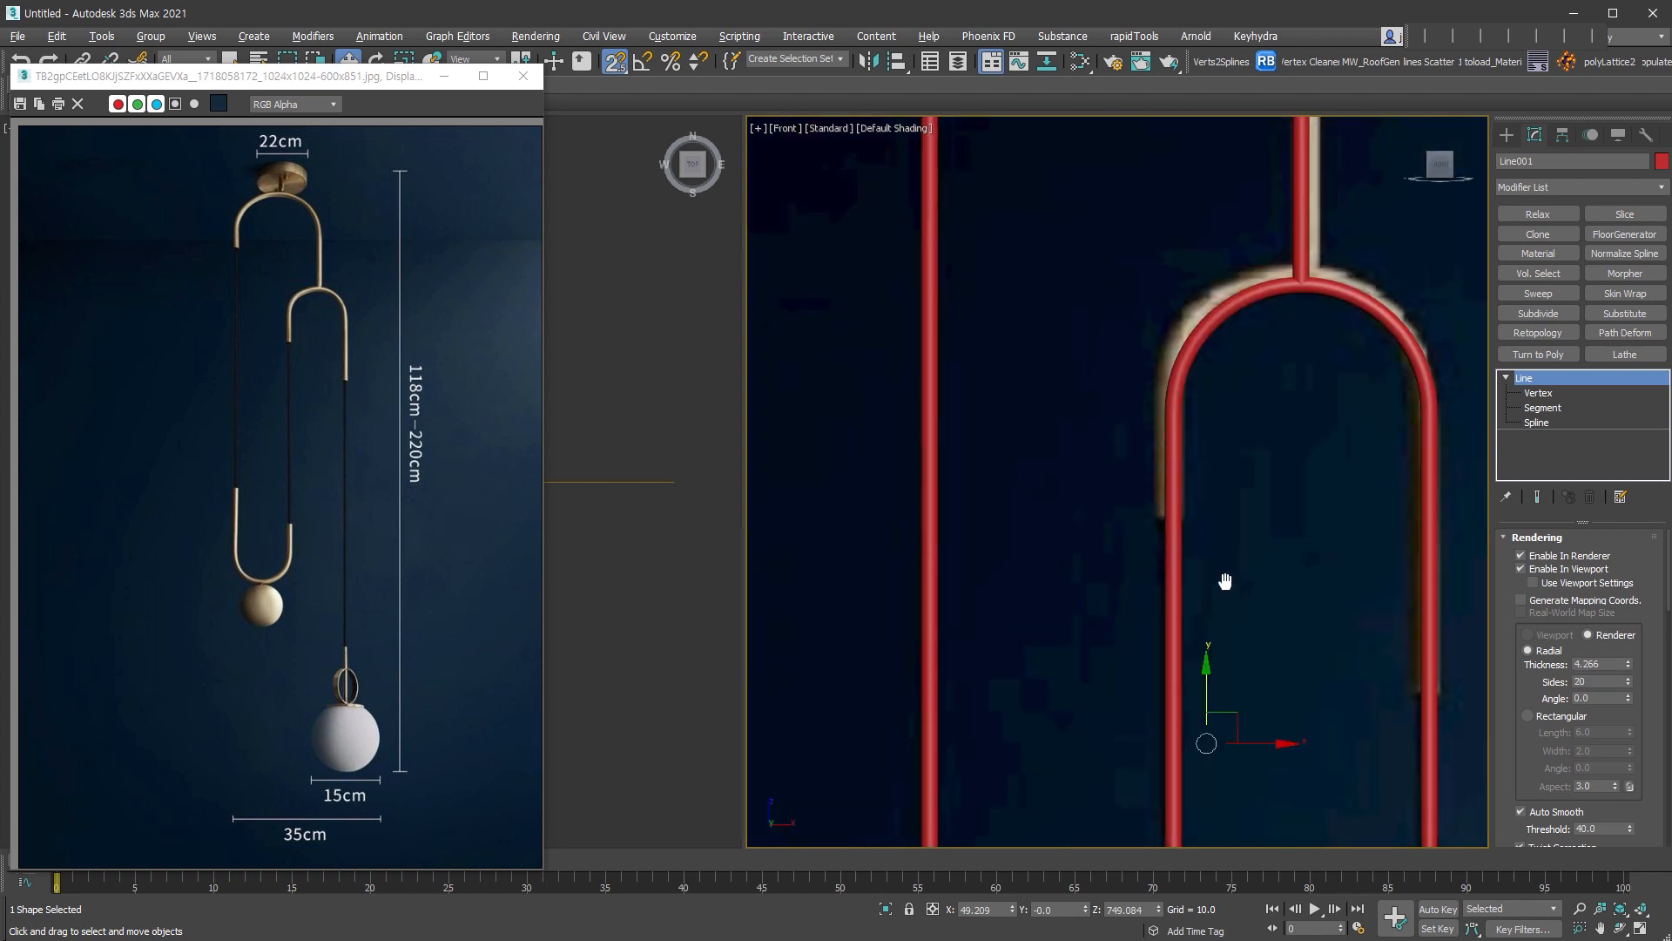
pyautogui.scroll(-2, 1306, 411)
pyautogui.moveTo(1305, 411); pyautogui.dragTo(1284, 599, button='middle')
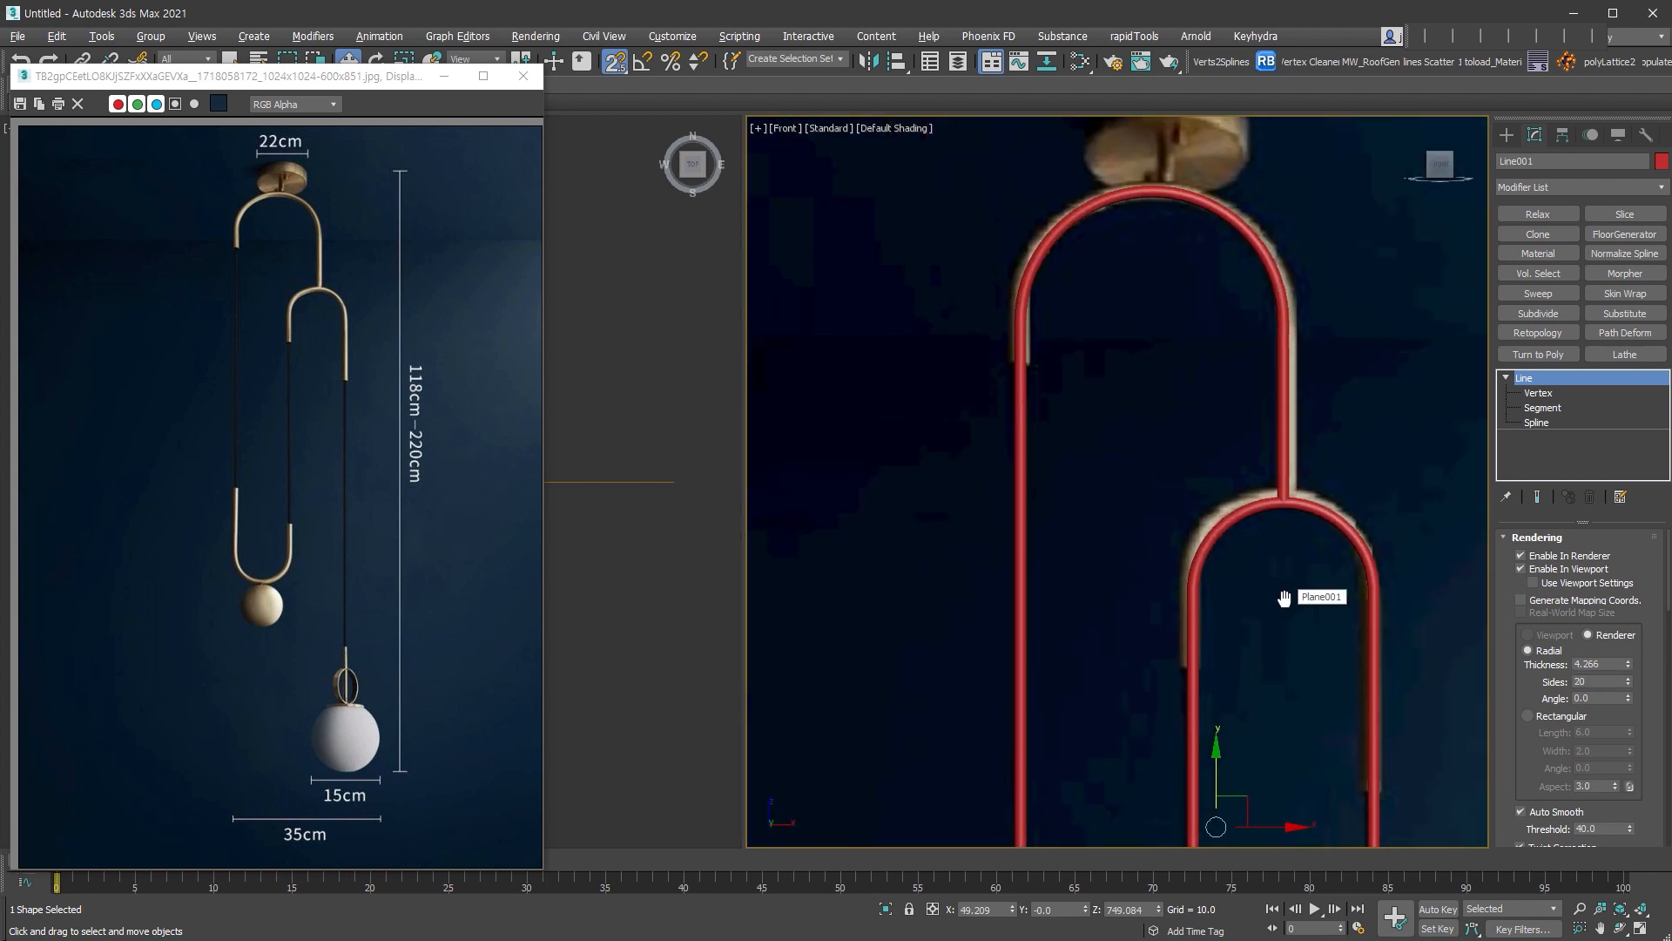
# - Add an Edit Poly modifier to the tube and display edged faces in the front view
pyautogui.hotkey('ctrl', 'e')
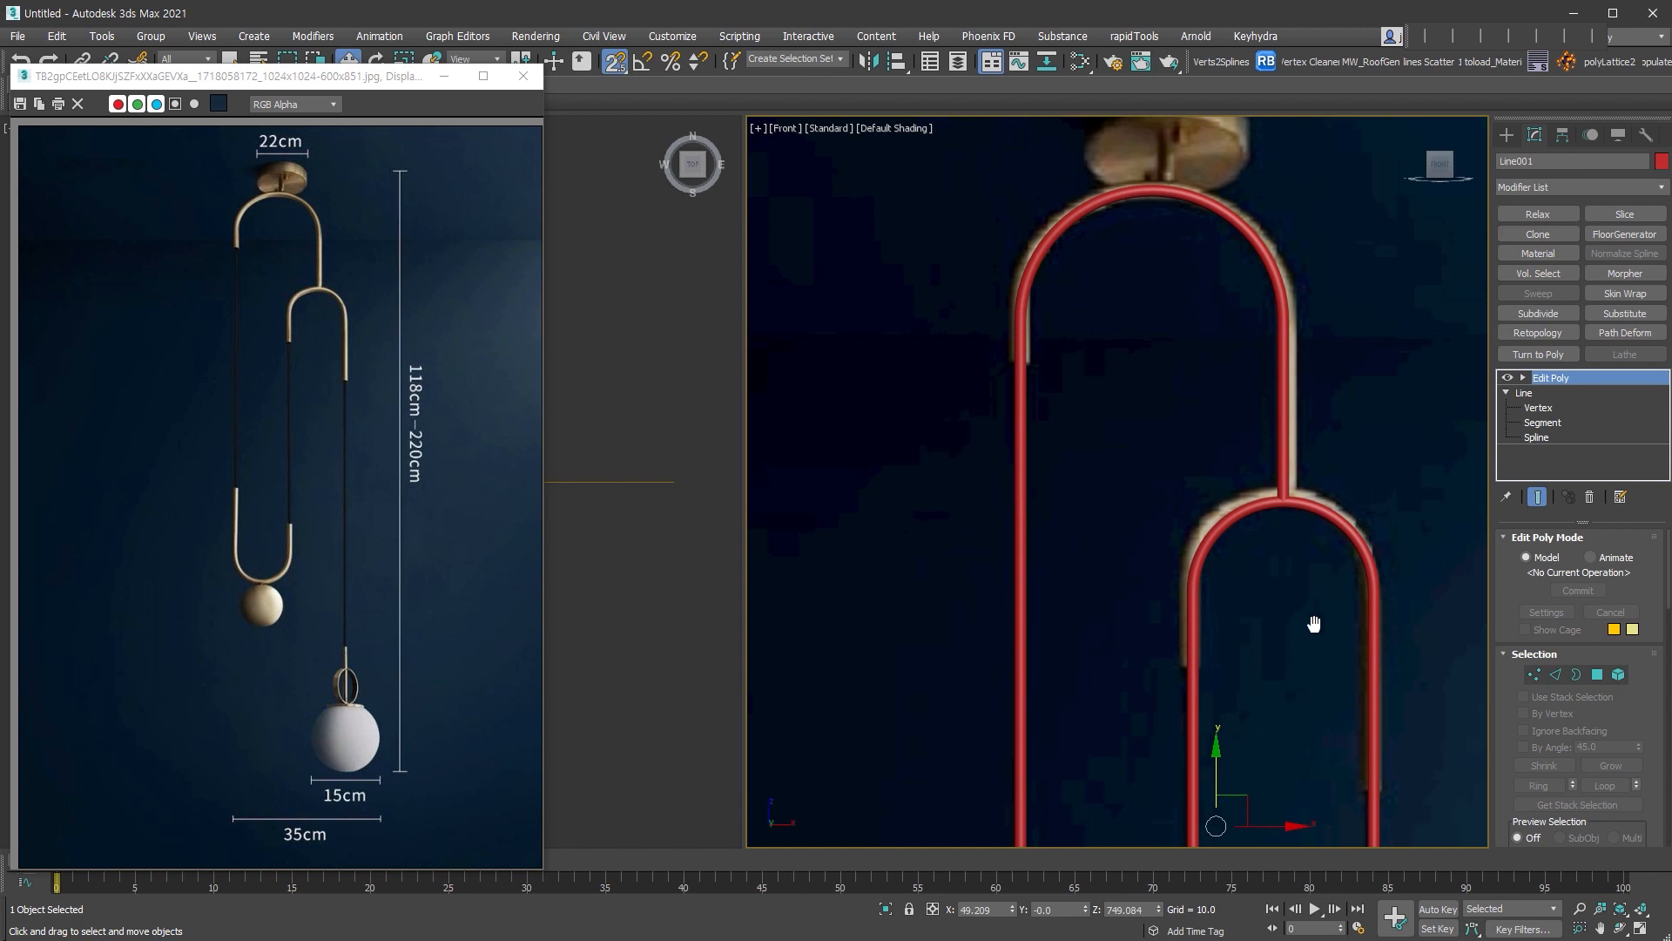
pyautogui.scroll(2, 1342, 603)
pyautogui.press('F4')
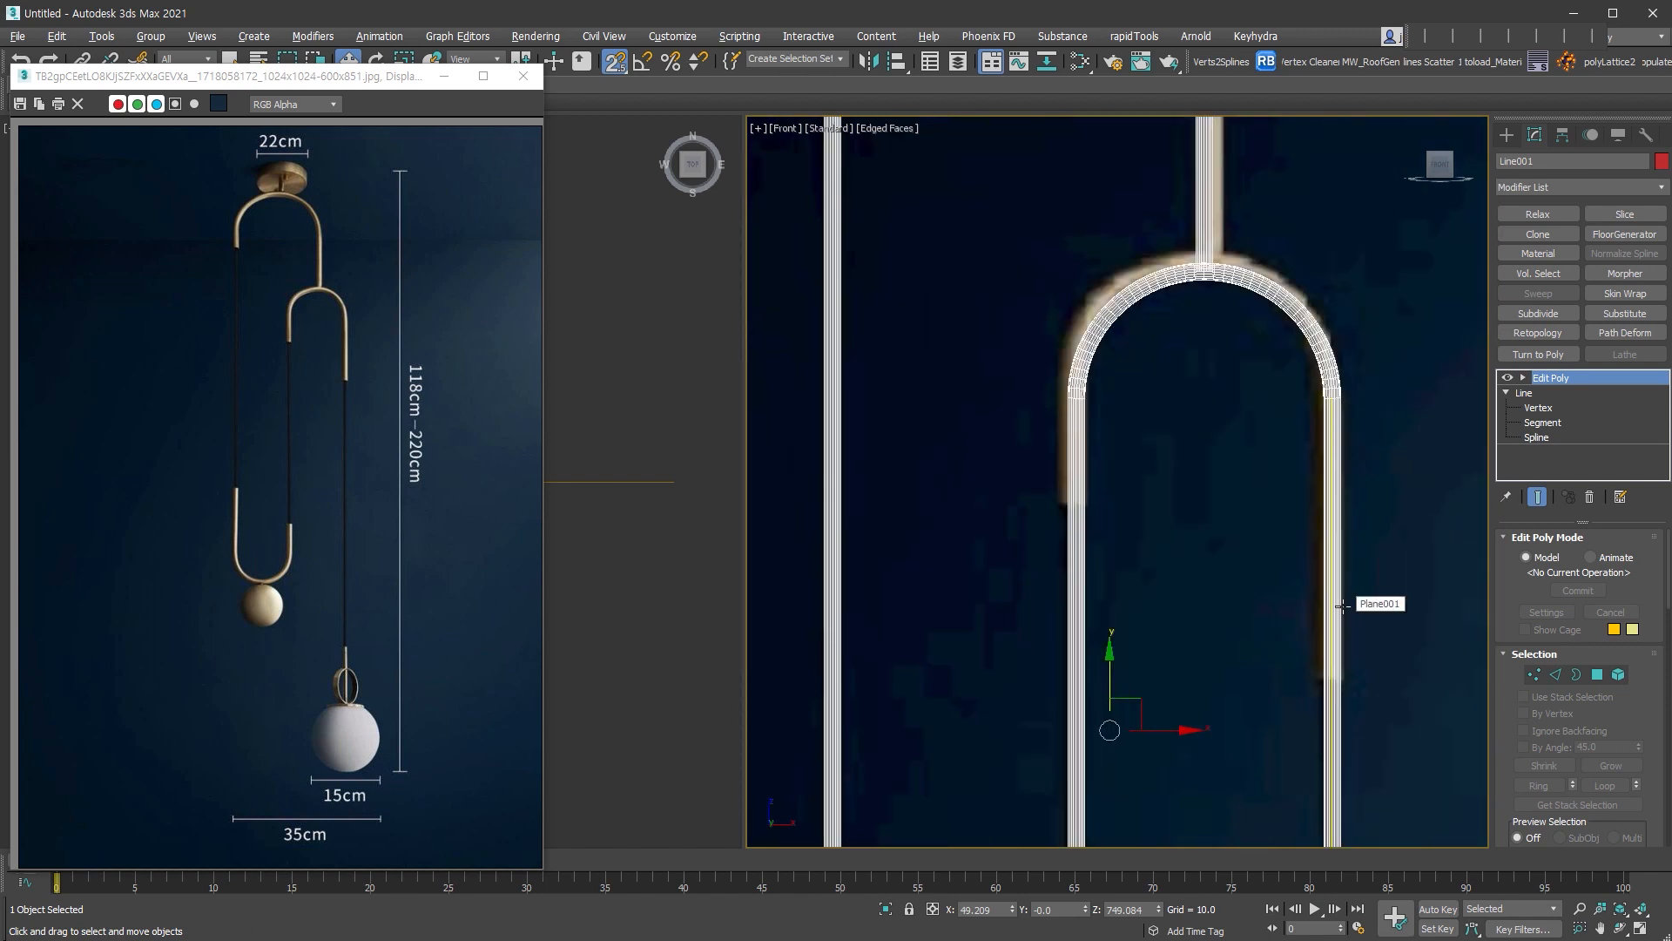
# - Close the reference image window and use Swift Loop to cut both legs of the second arch where the brass ends
pyautogui.click(523, 76)
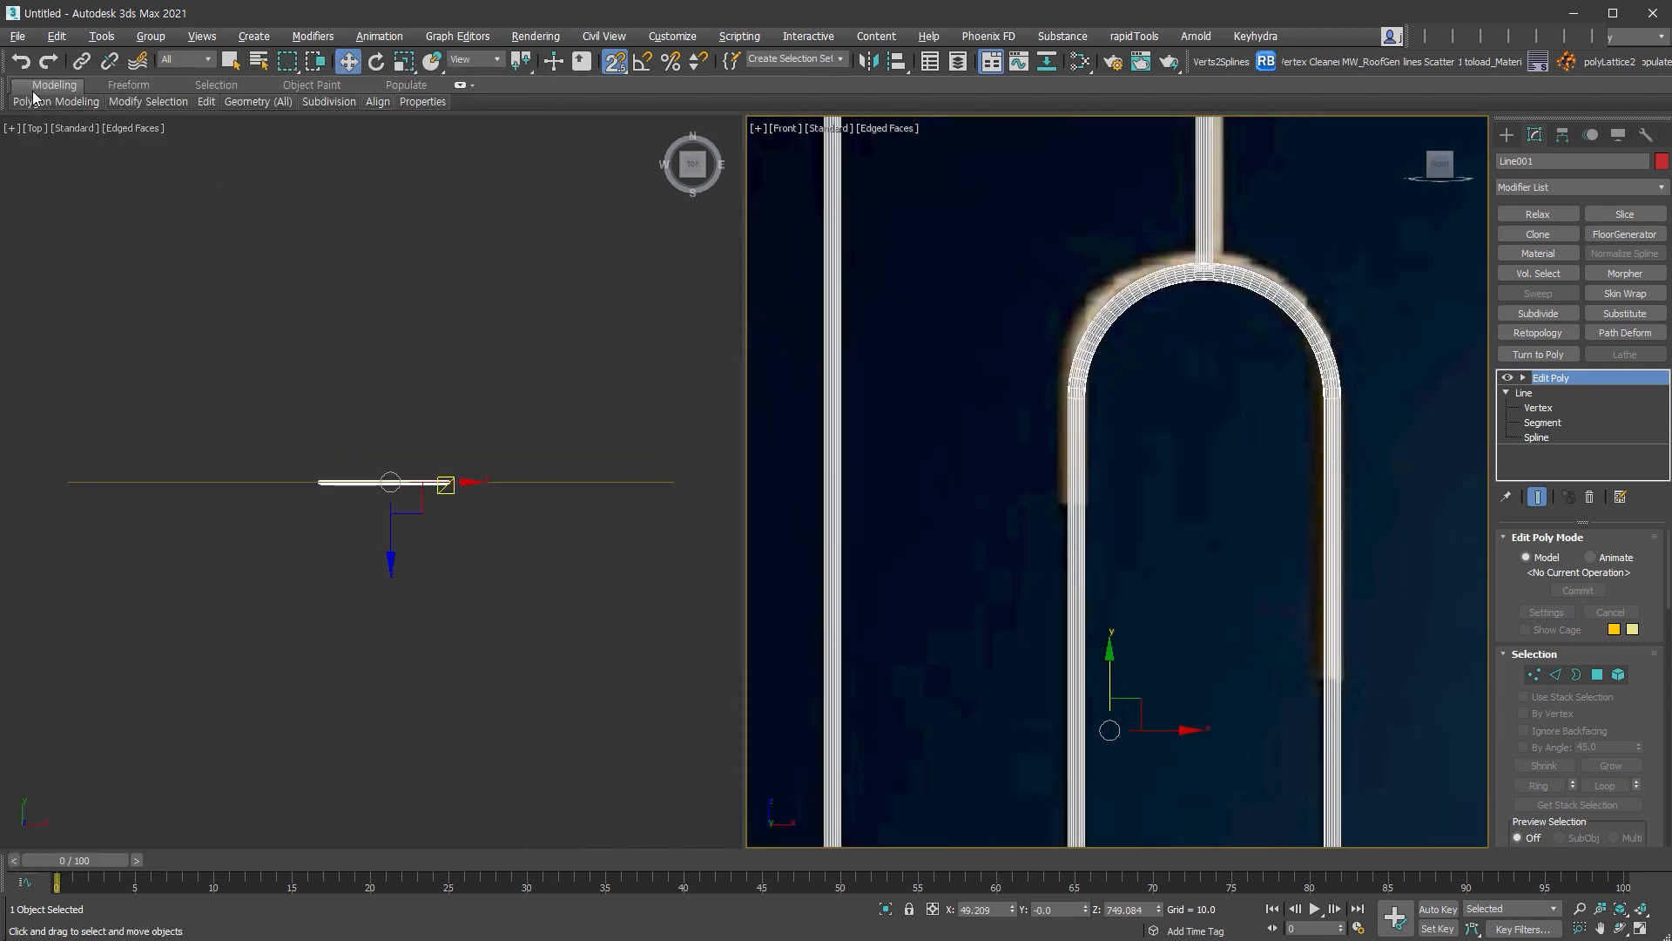
pyautogui.press('2')
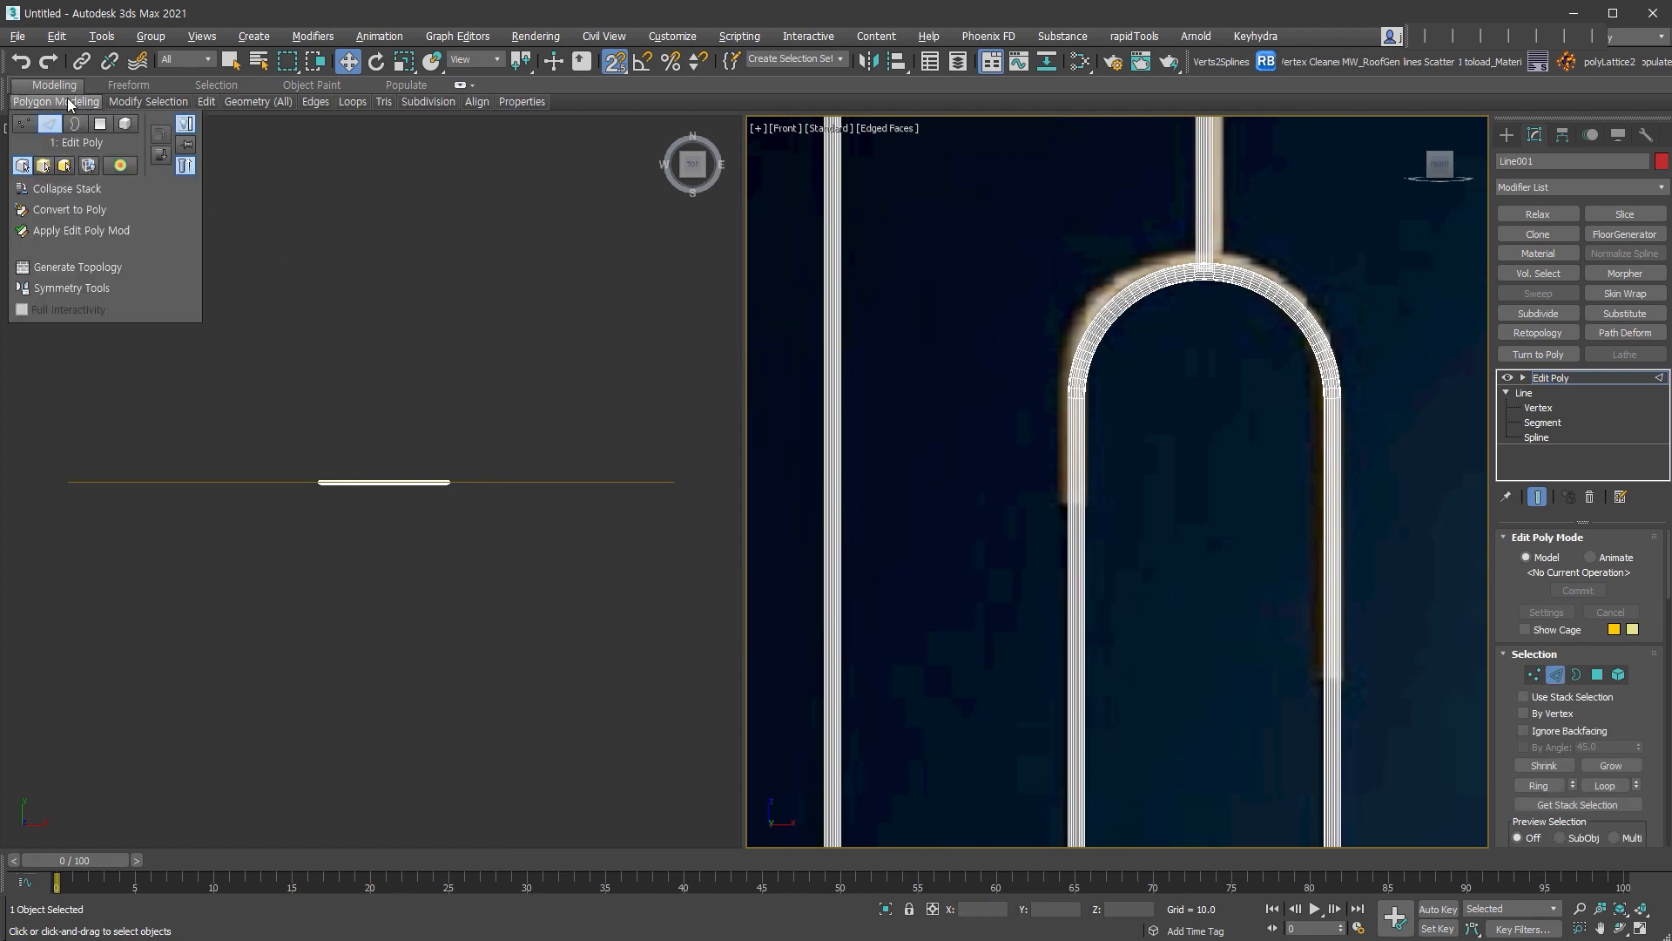
pyautogui.moveTo(212, 109)
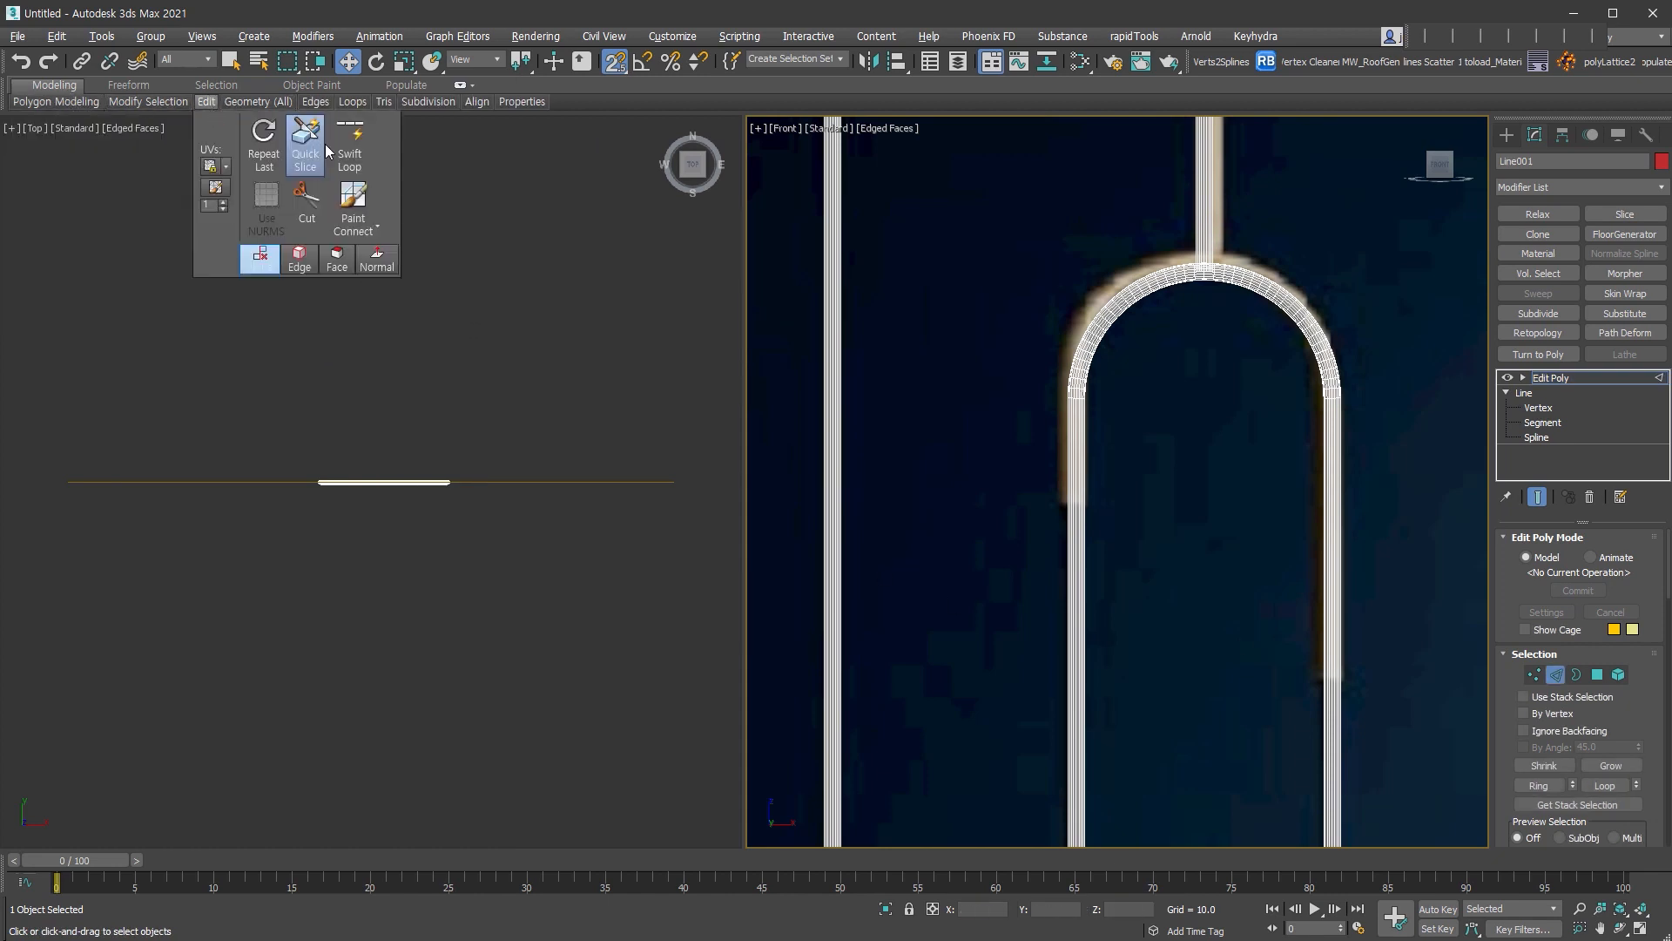
pyautogui.click(347, 152)
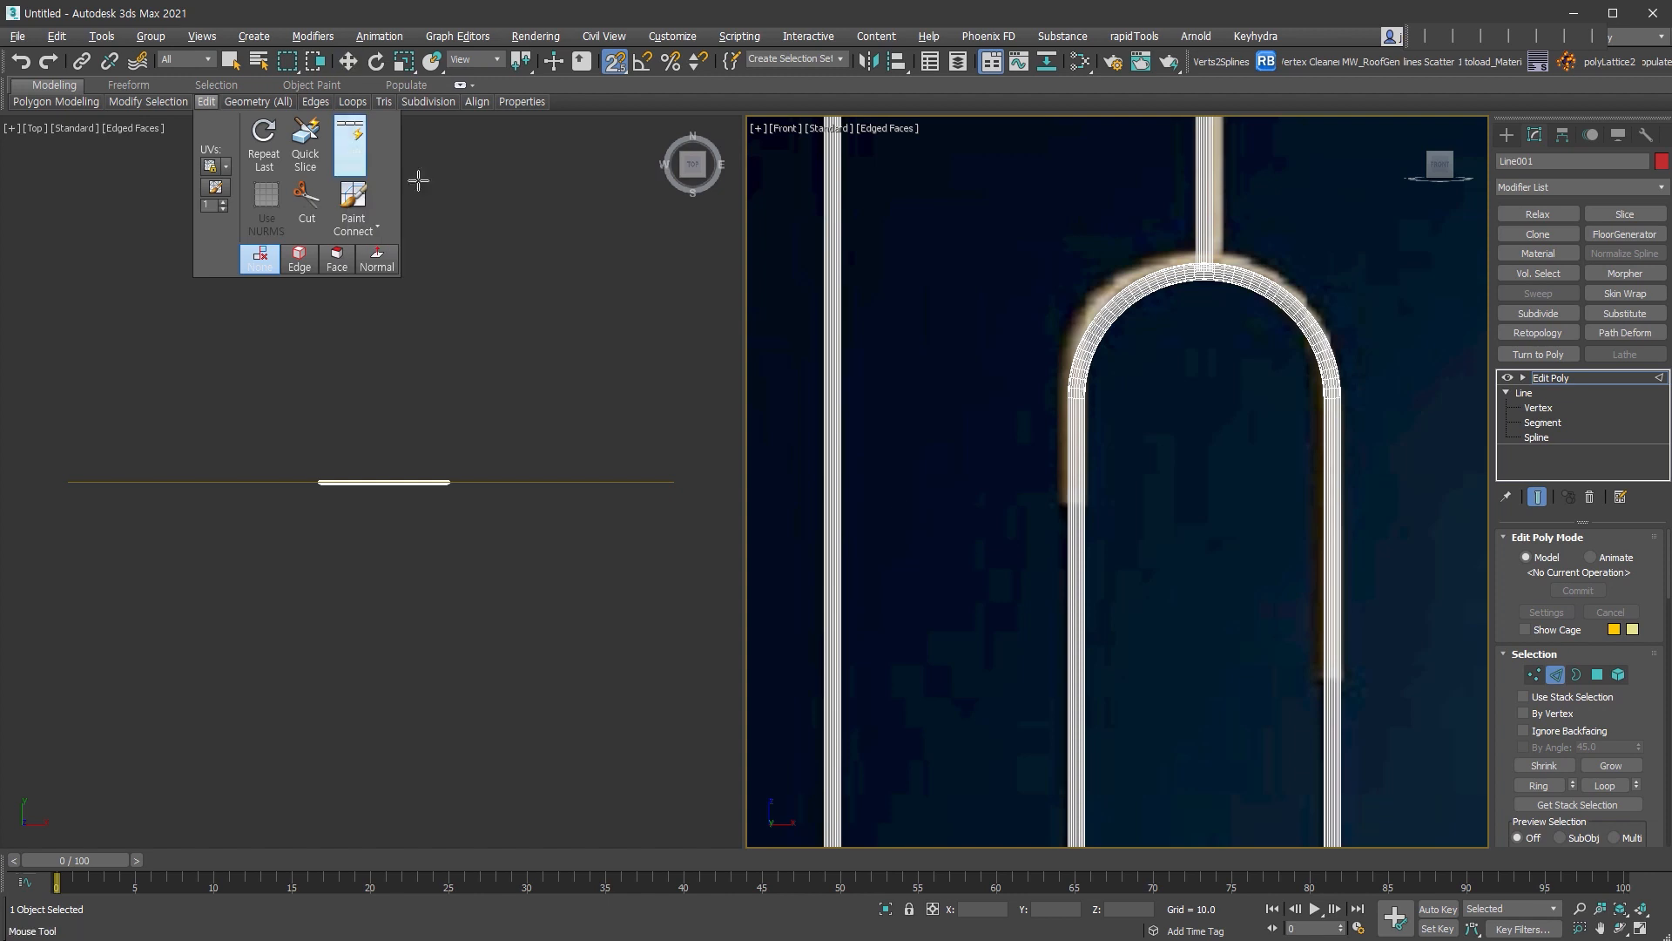
pyautogui.scroll(2, 1337, 684)
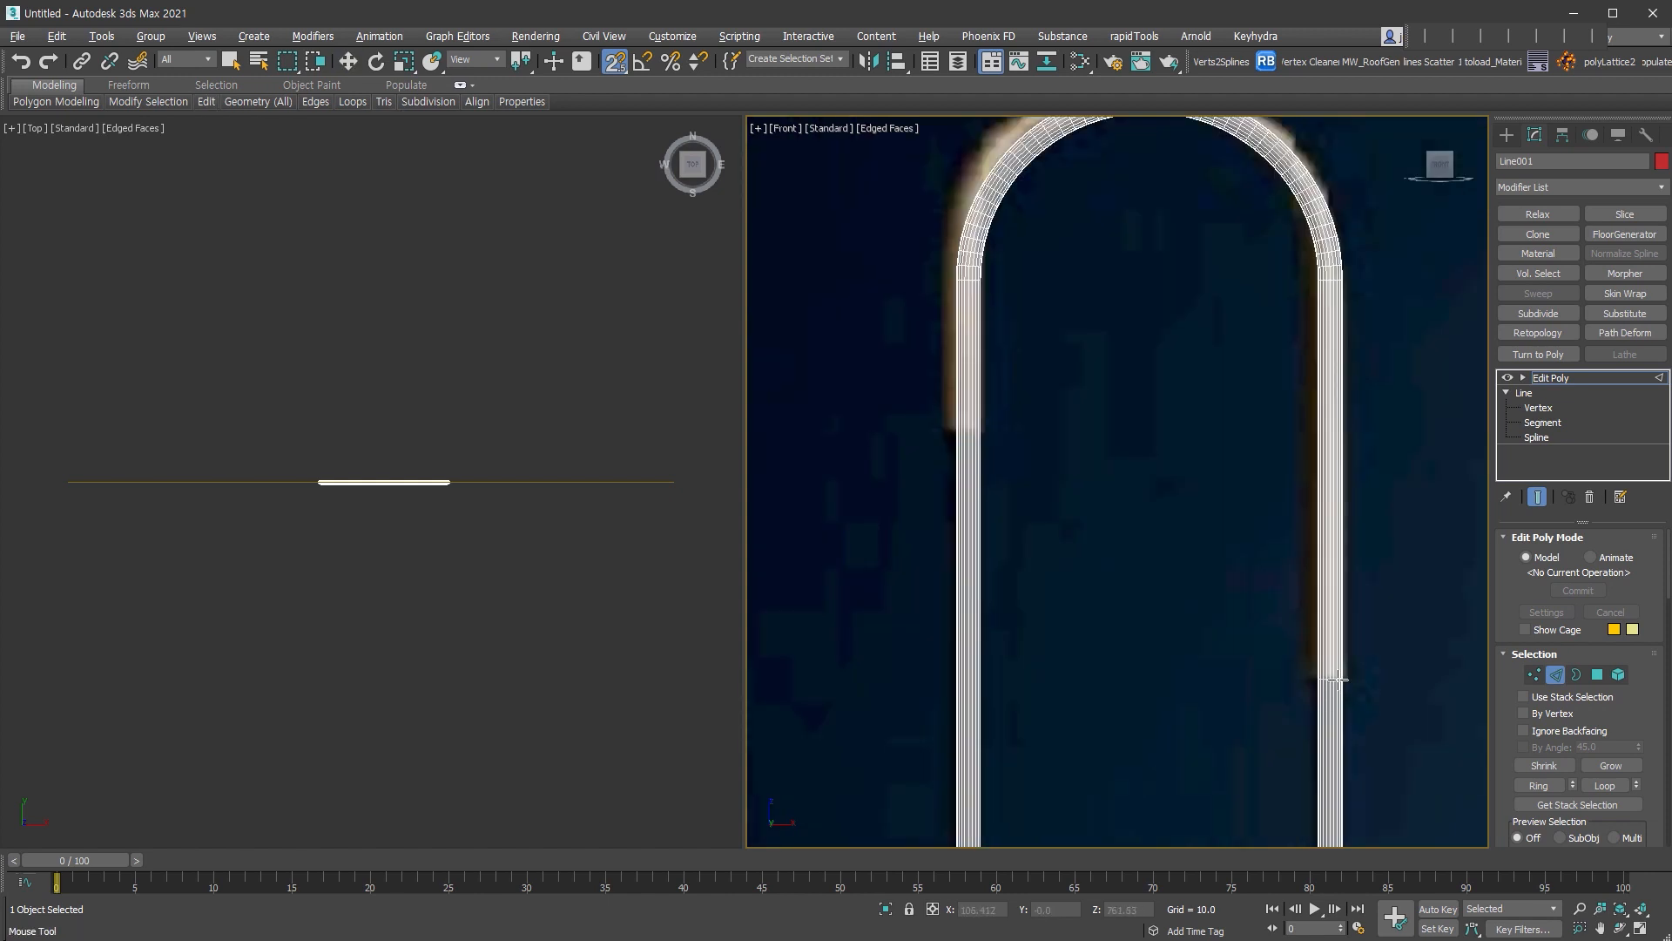
pyautogui.click(1346, 674)
pyautogui.click(969, 429)
# - Insert edge loops at both upper ends of the brass section on the lower bend
pyautogui.scroll(-3, 969, 430)
pyautogui.moveTo(1058, 717); pyautogui.dragTo(1146, 493, button='middle')
pyautogui.scroll(1, 1097, 612)
pyautogui.scroll(1, 1097, 612)
pyautogui.moveTo(1097, 613); pyautogui.dragTo(1225, 689, button='middle')
pyautogui.click(1163, 604)
pyautogui.click(918, 443)
# - Insert an edge loop on the upper arch's outer leg where the brass section ends
pyautogui.scroll(-2, 918, 442)
pyautogui.moveTo(1028, 588); pyautogui.dragTo(1053, 743, button='middle')
pyautogui.moveTo(1012, 292); pyautogui.dragTo(1083, 542, button='middle')
pyautogui.scroll(-2, 1083, 542)
pyautogui.scroll(3, 1060, 321)
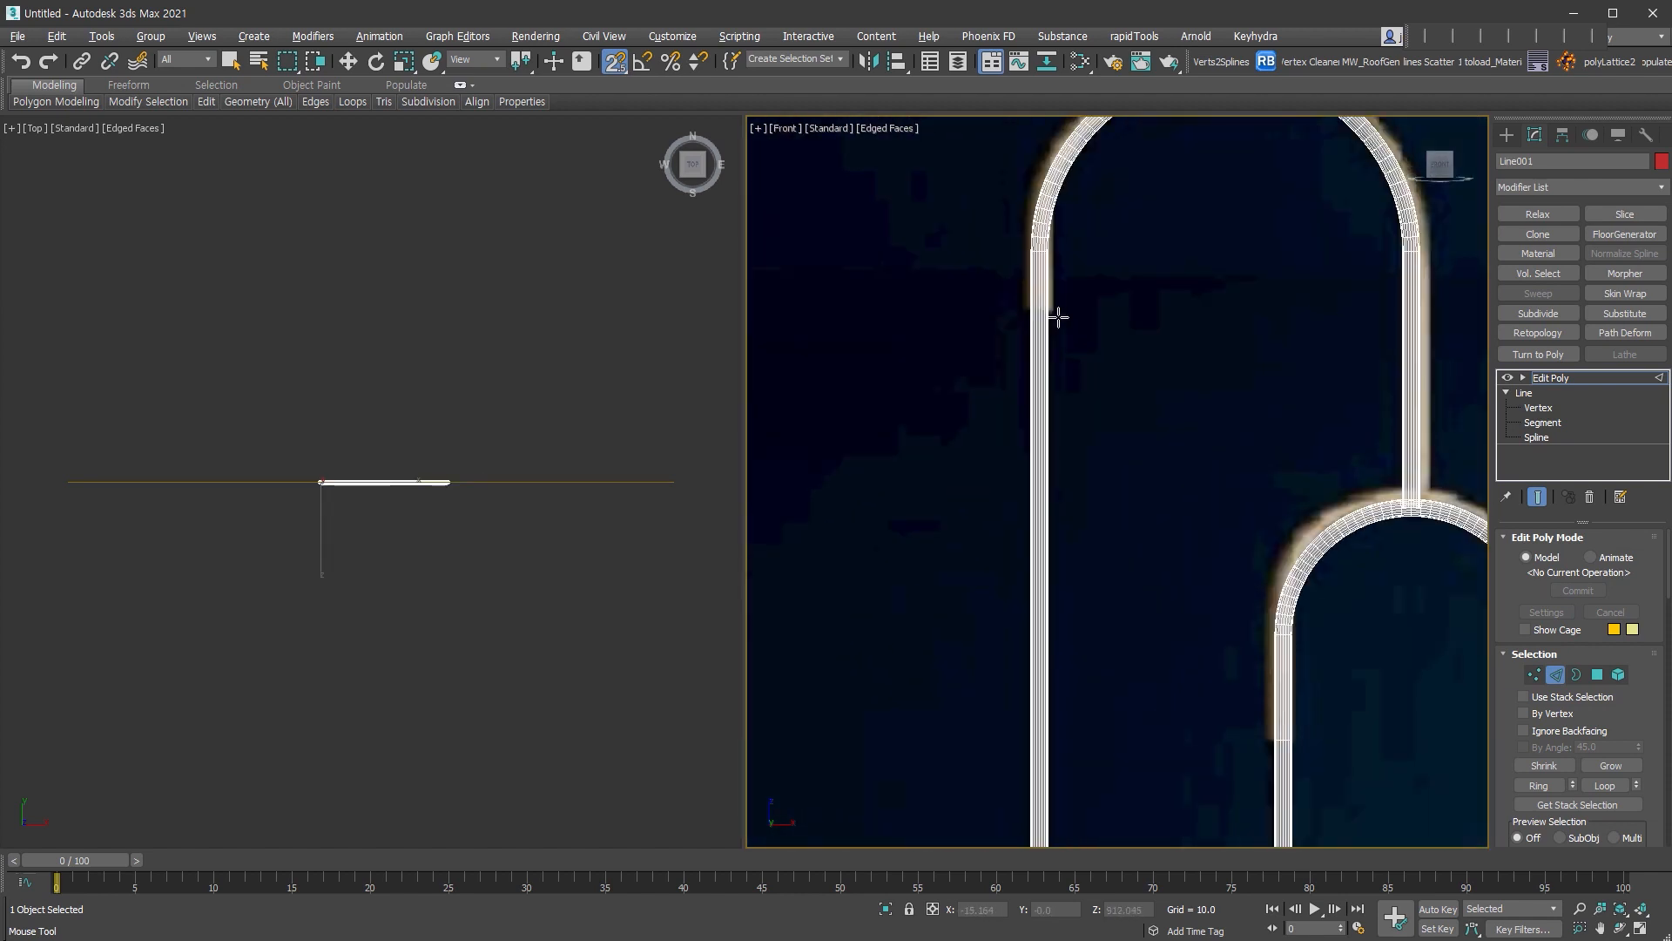
pyautogui.click(1039, 315)
# - Insert an edge loop at the top of the brass stem above the white globe and exit Swift Loop
pyautogui.scroll(-4, 1045, 322)
pyautogui.moveTo(1159, 784); pyautogui.dragTo(1075, 372, button='middle')
pyautogui.scroll(6, 1158, 533)
pyautogui.moveTo(1159, 533); pyautogui.dragTo(1251, 541, button='middle')
pyautogui.click(1251, 541)
pyautogui.rightClick(1132, 562)
# - Select the polygons of the brass sections on the upper arch and the second arch
pyautogui.scroll(-4, 1129, 573)
pyautogui.moveTo(1097, 574); pyautogui.dragTo(1165, 723, button='middle')
pyautogui.scroll(-2, 1165, 723)
pyautogui.click(1597, 675)
pyautogui.moveTo(1242, 254); pyautogui.dragTo(1059, 179)
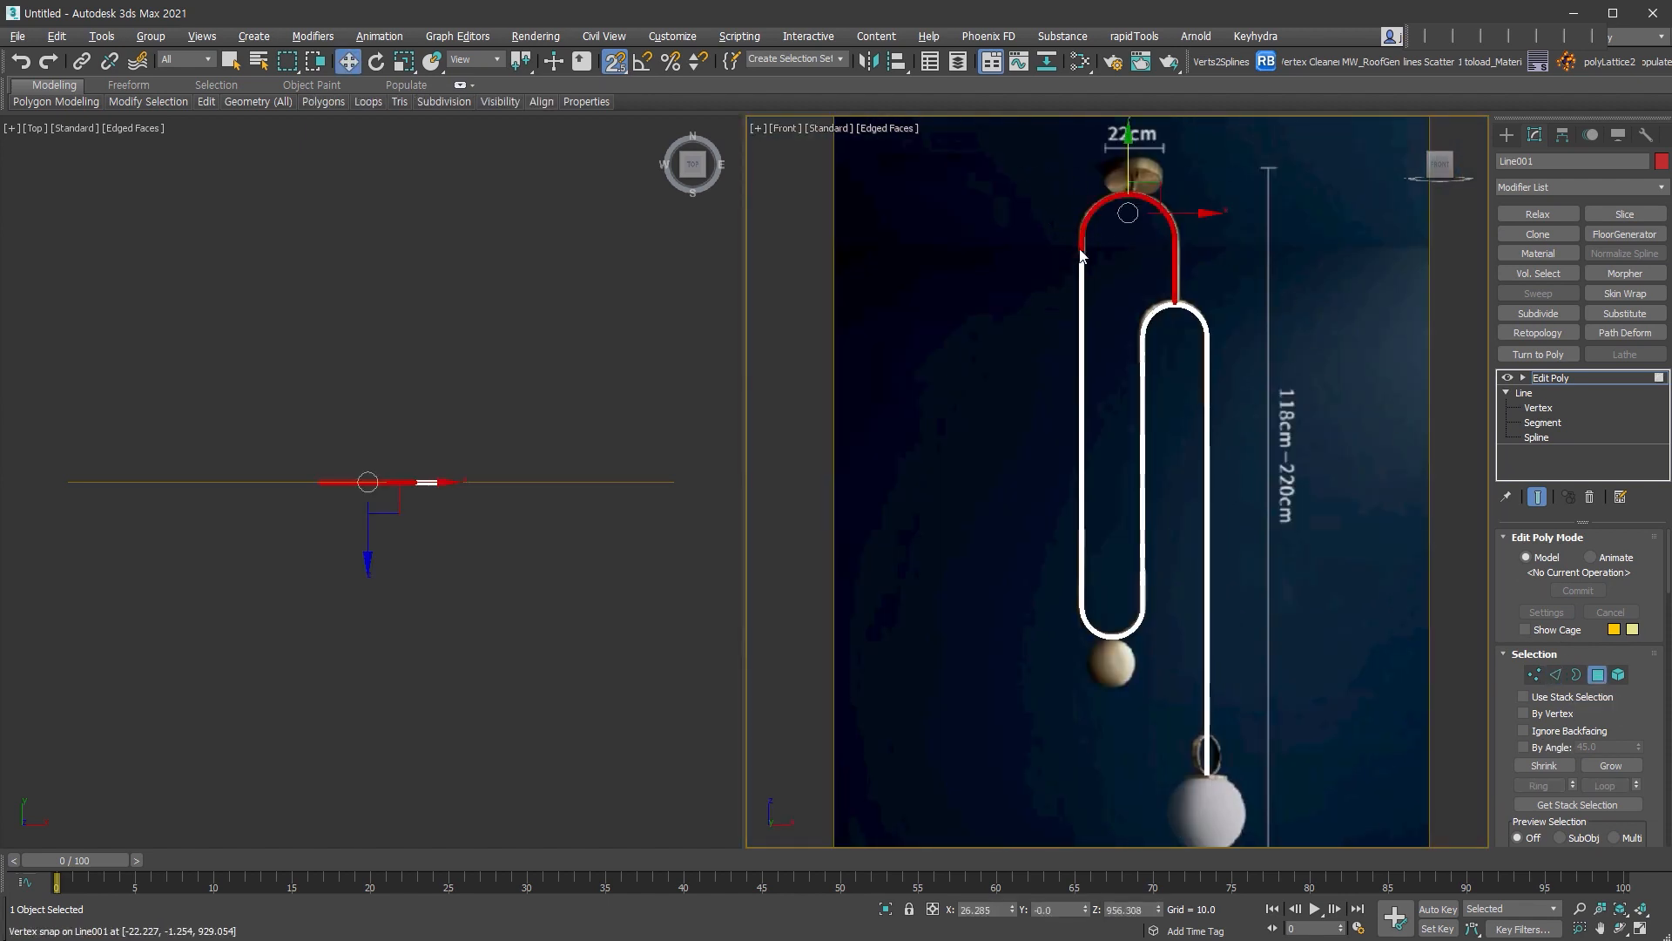
pyautogui.scroll(4, 1175, 348)
pyautogui.keyDown('ctrl'); pyautogui.moveTo(1385, 385); pyautogui.dragTo(814, 166); pyautogui.keyUp('ctrl')
pyautogui.scroll(-2, 1024, 273)
pyautogui.moveTo(1023, 274); pyautogui.dragTo(1086, 293, button='middle')
# - Add the polygons of the lower bend and the stem above the globe to the selection
pyautogui.keyDown('alt'); pyautogui.moveTo(1086, 292); pyautogui.dragTo(808, 686); pyautogui.keyUp('alt')
pyautogui.moveTo(808, 686); pyautogui.dragTo(853, 437, button='middle')
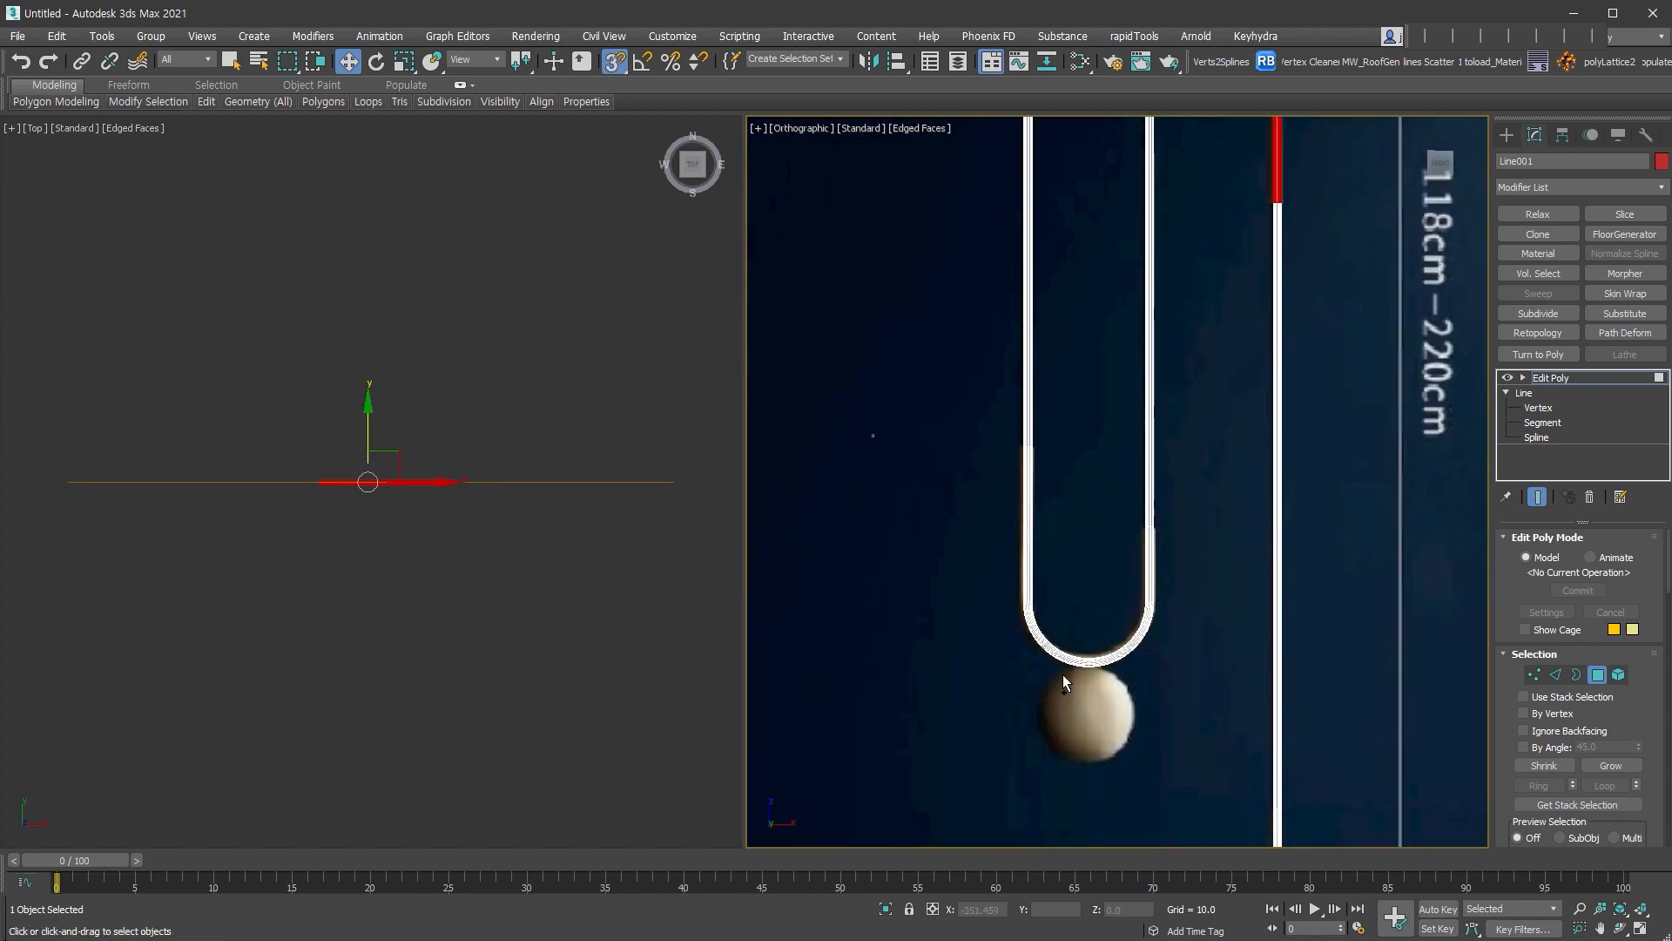
pyautogui.keyDown('ctrl'); pyautogui.moveTo(853, 437); pyautogui.dragTo(1231, 723); pyautogui.keyUp('ctrl')
pyautogui.moveTo(1232, 723); pyautogui.dragTo(1157, 496, button='middle')
pyautogui.keyDown('ctrl'); pyautogui.moveTo(1326, 667); pyautogui.dragTo(1073, 653); pyautogui.keyUp('ctrl')
pyautogui.scroll(-2, 1248, 463)
pyautogui.moveTo(1248, 463); pyautogui.dragTo(1194, 661, button='middle')
pyautogui.scroll(-2, 1191, 619)
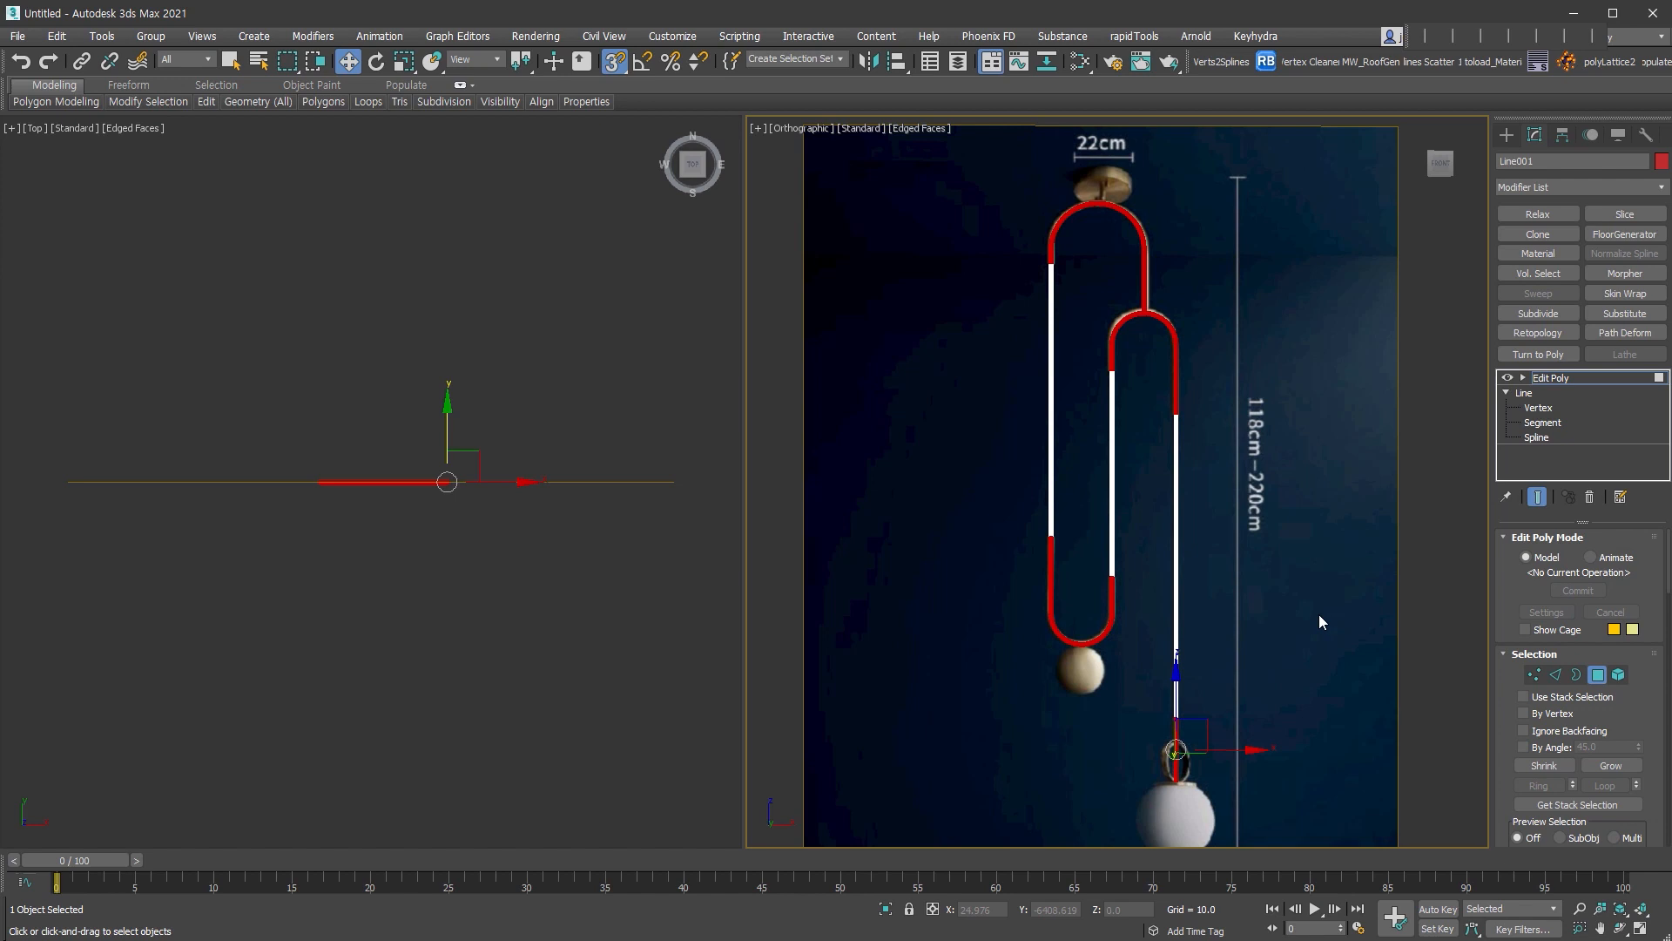
# - Detach the selected brass polygons as a separate object, then remove the Edit Poly modifier from the line and deselect it
pyautogui.hotkey('alt', 'd')
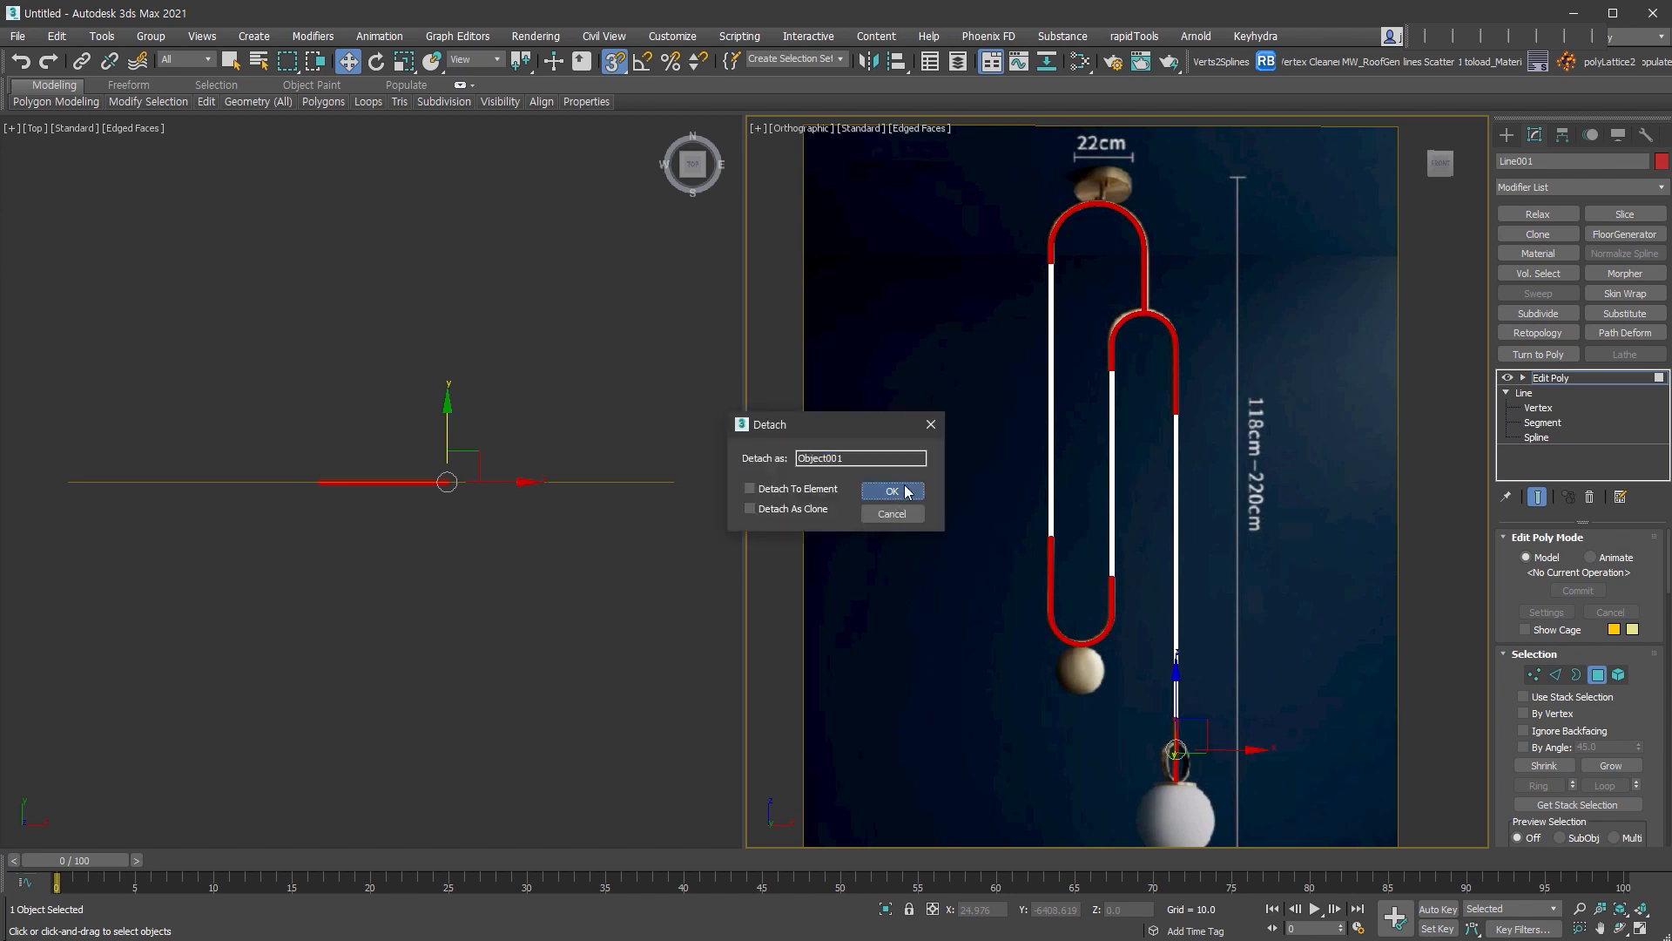
pyautogui.press('Return')
pyautogui.click(1590, 496)
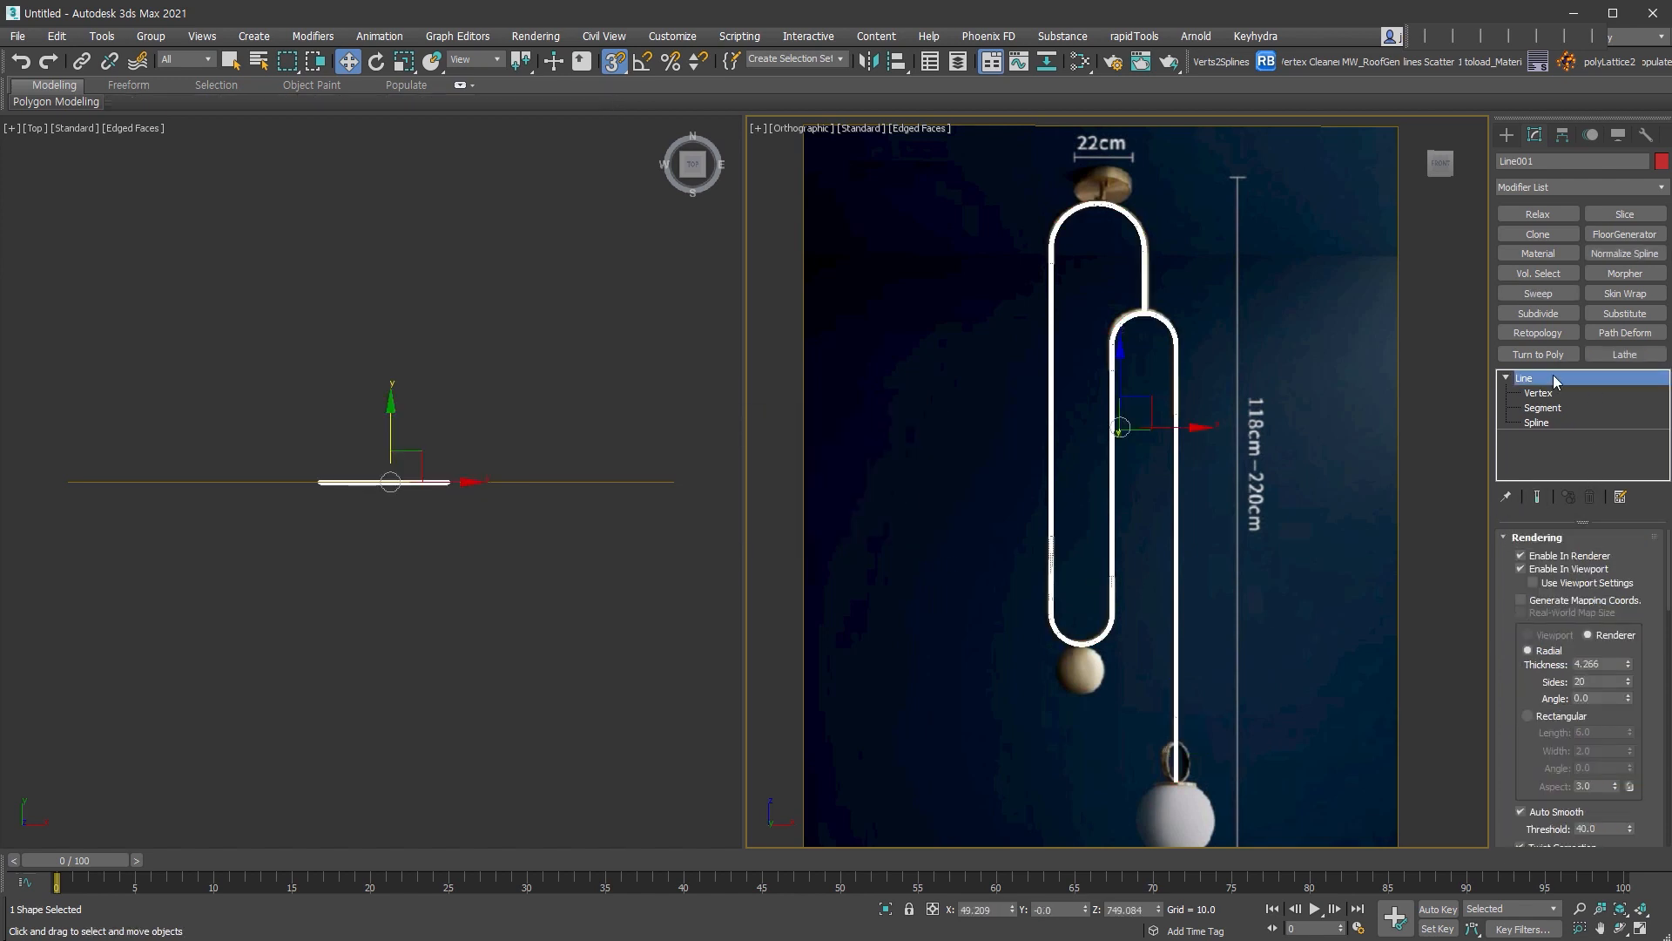
pyautogui.click(1428, 516)
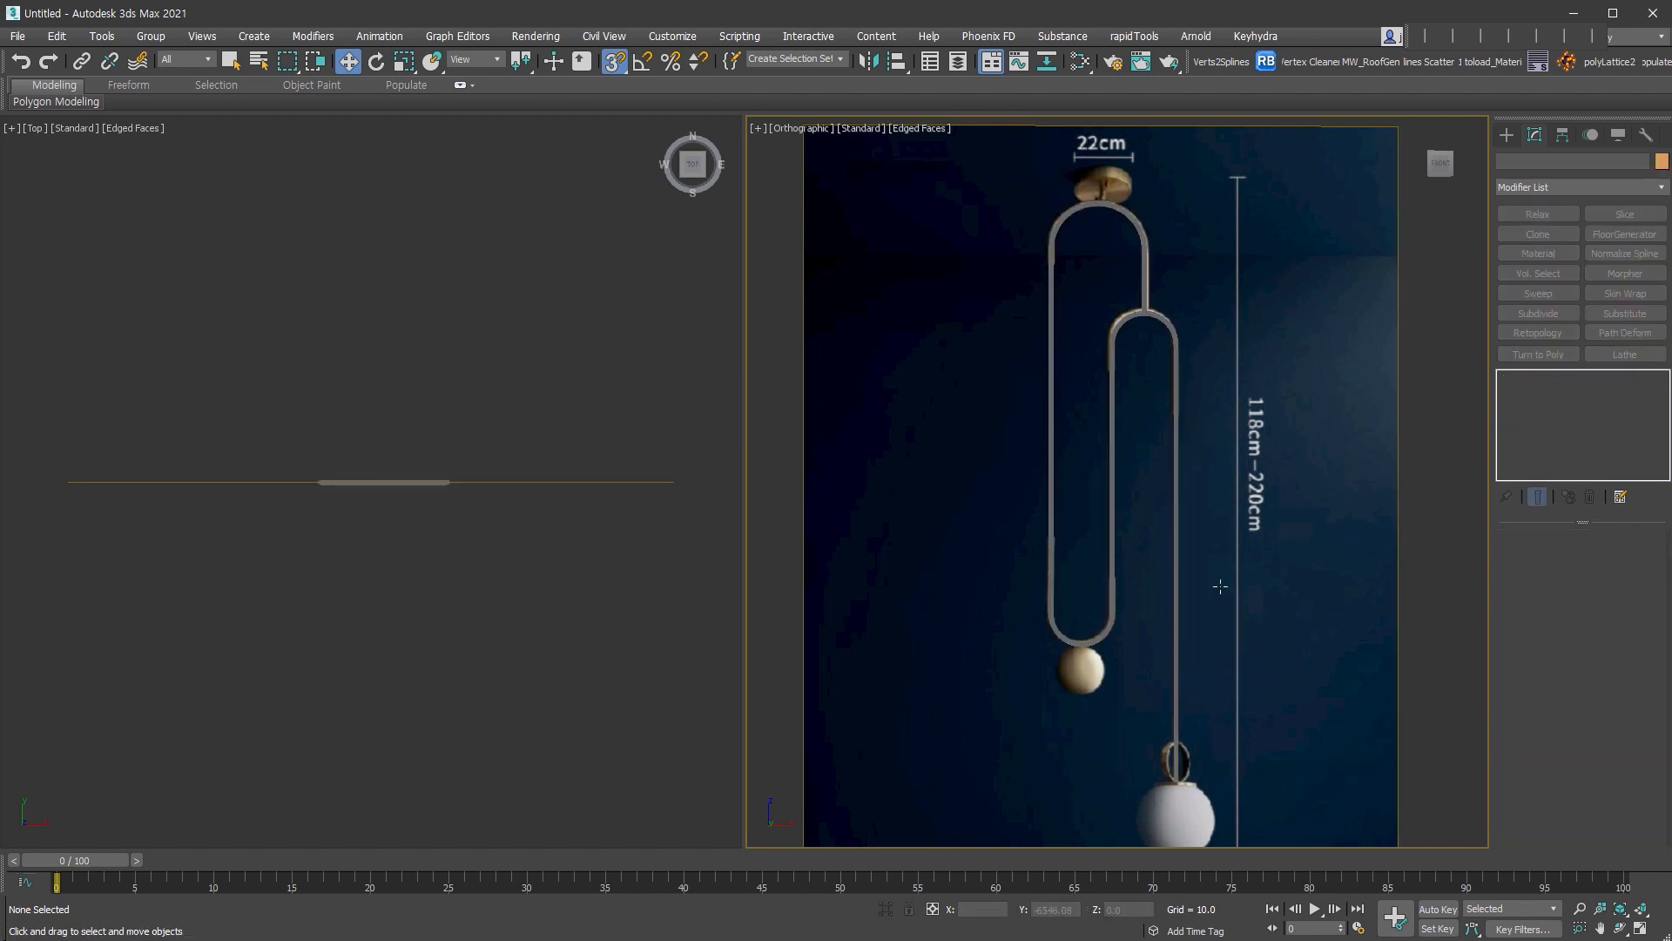
# - Select the detached brass tube object and detach its upper arch element as a separate object
pyautogui.scroll(4, 1123, 288)
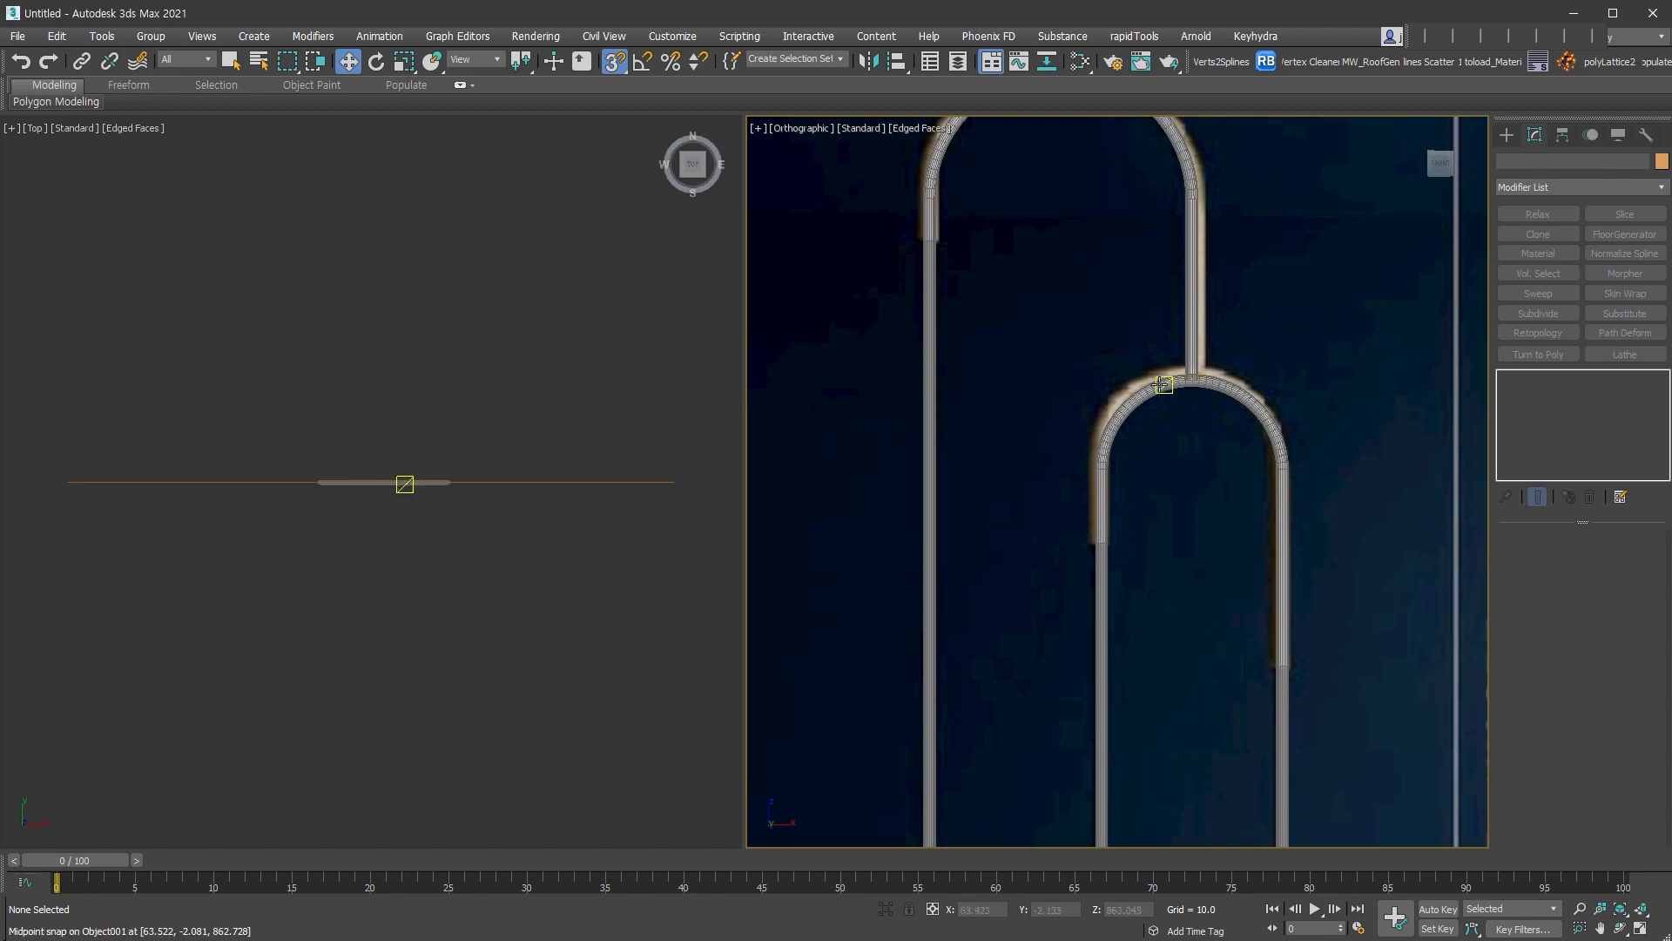
pyautogui.click(1158, 384)
pyautogui.click(1155, 385)
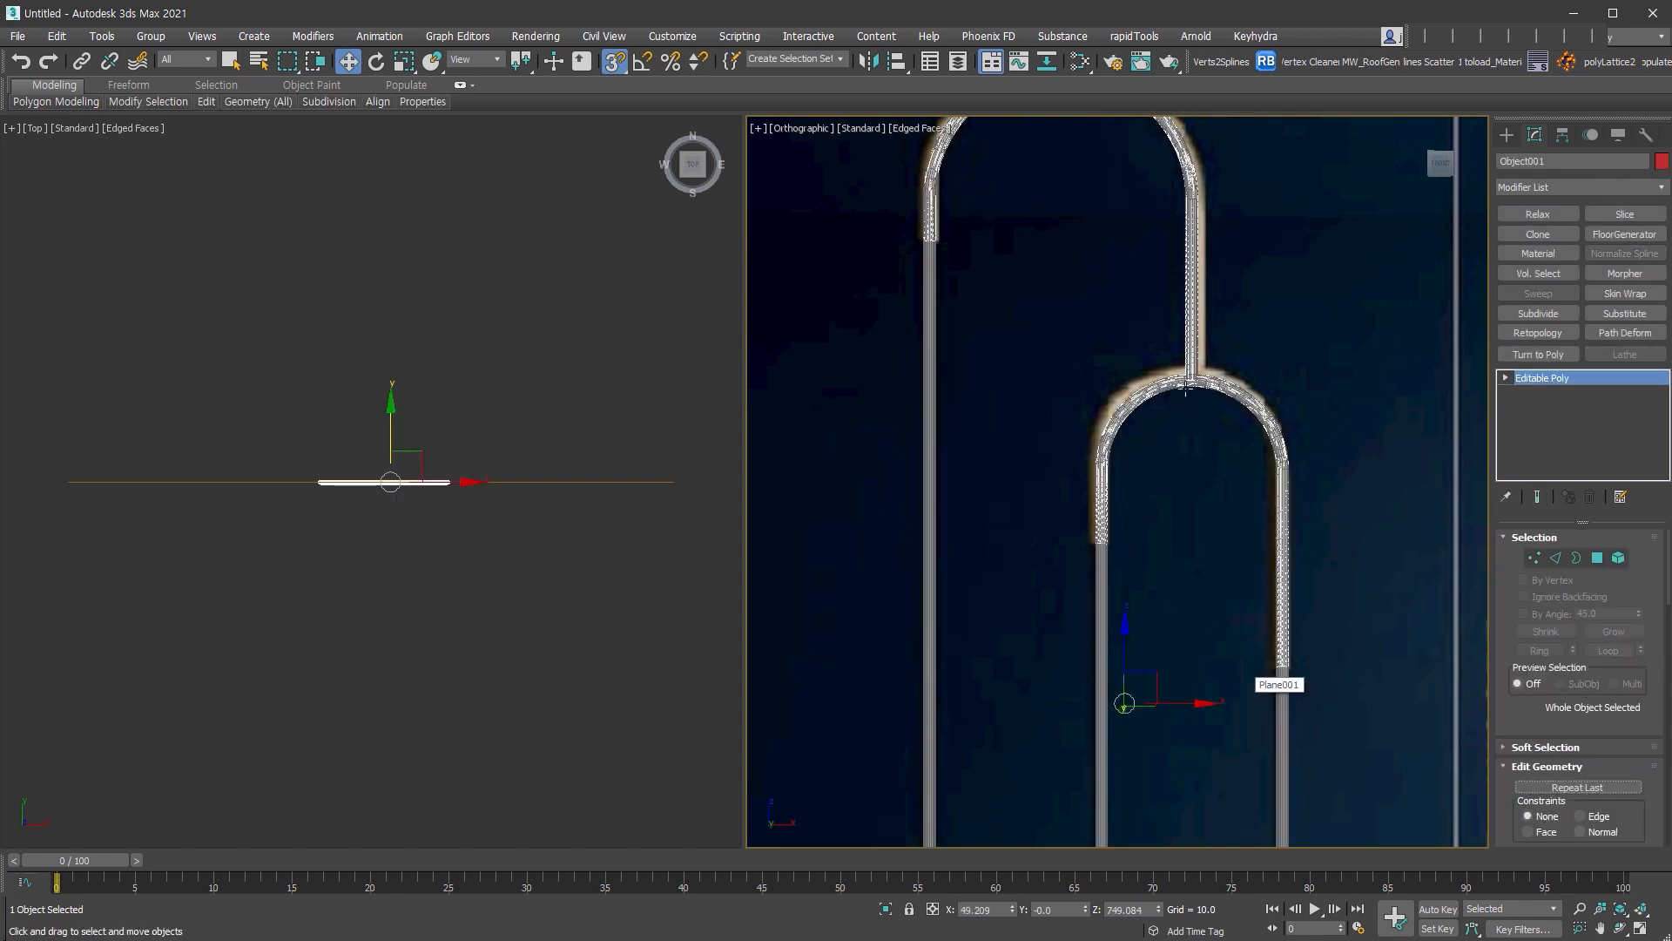
pyautogui.scroll(6, 1186, 388)
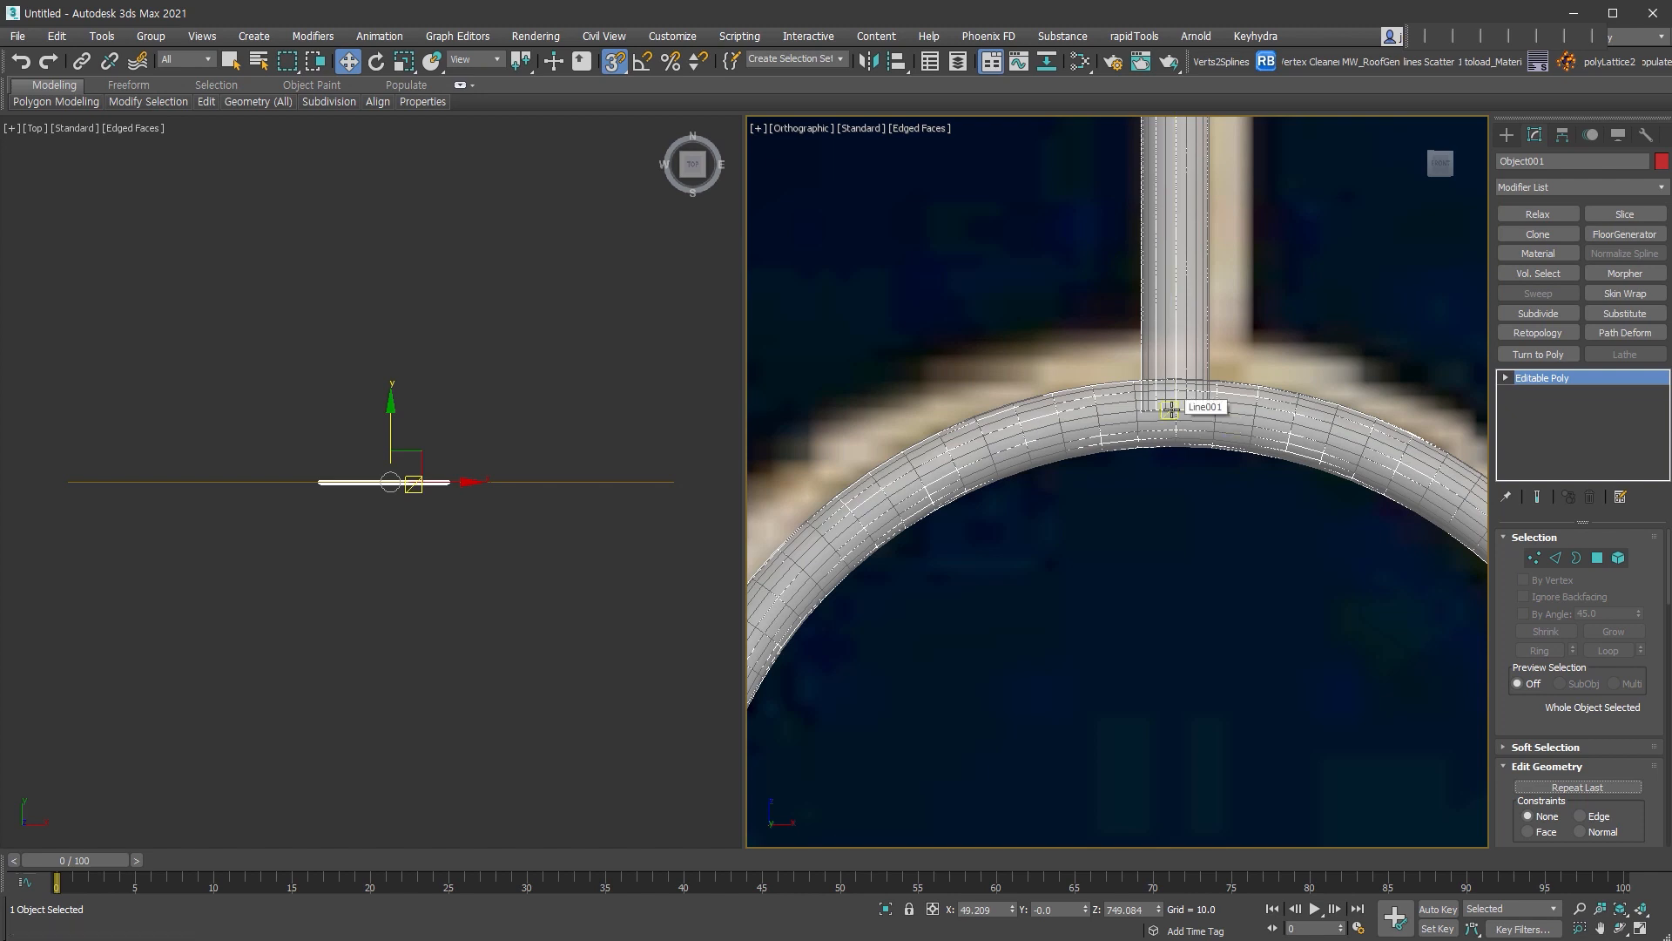
pyautogui.scroll(-6, 1210, 429)
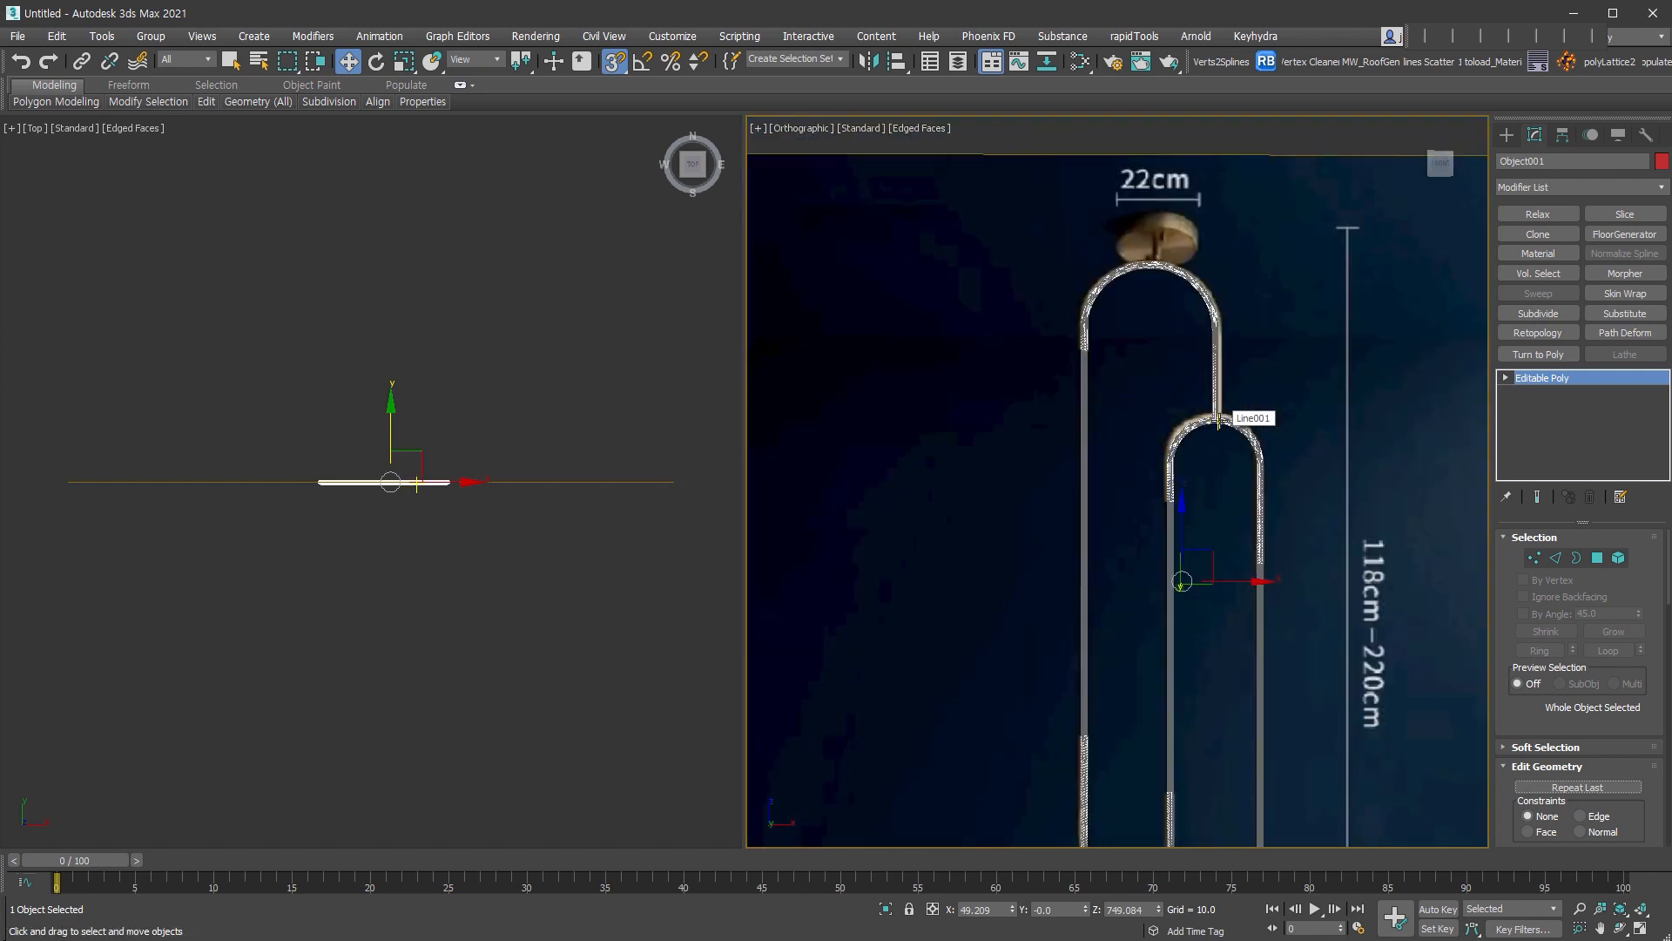
pyautogui.moveTo(1230, 436); pyautogui.dragTo(1316, 488, button='middle')
pyautogui.click(1618, 558)
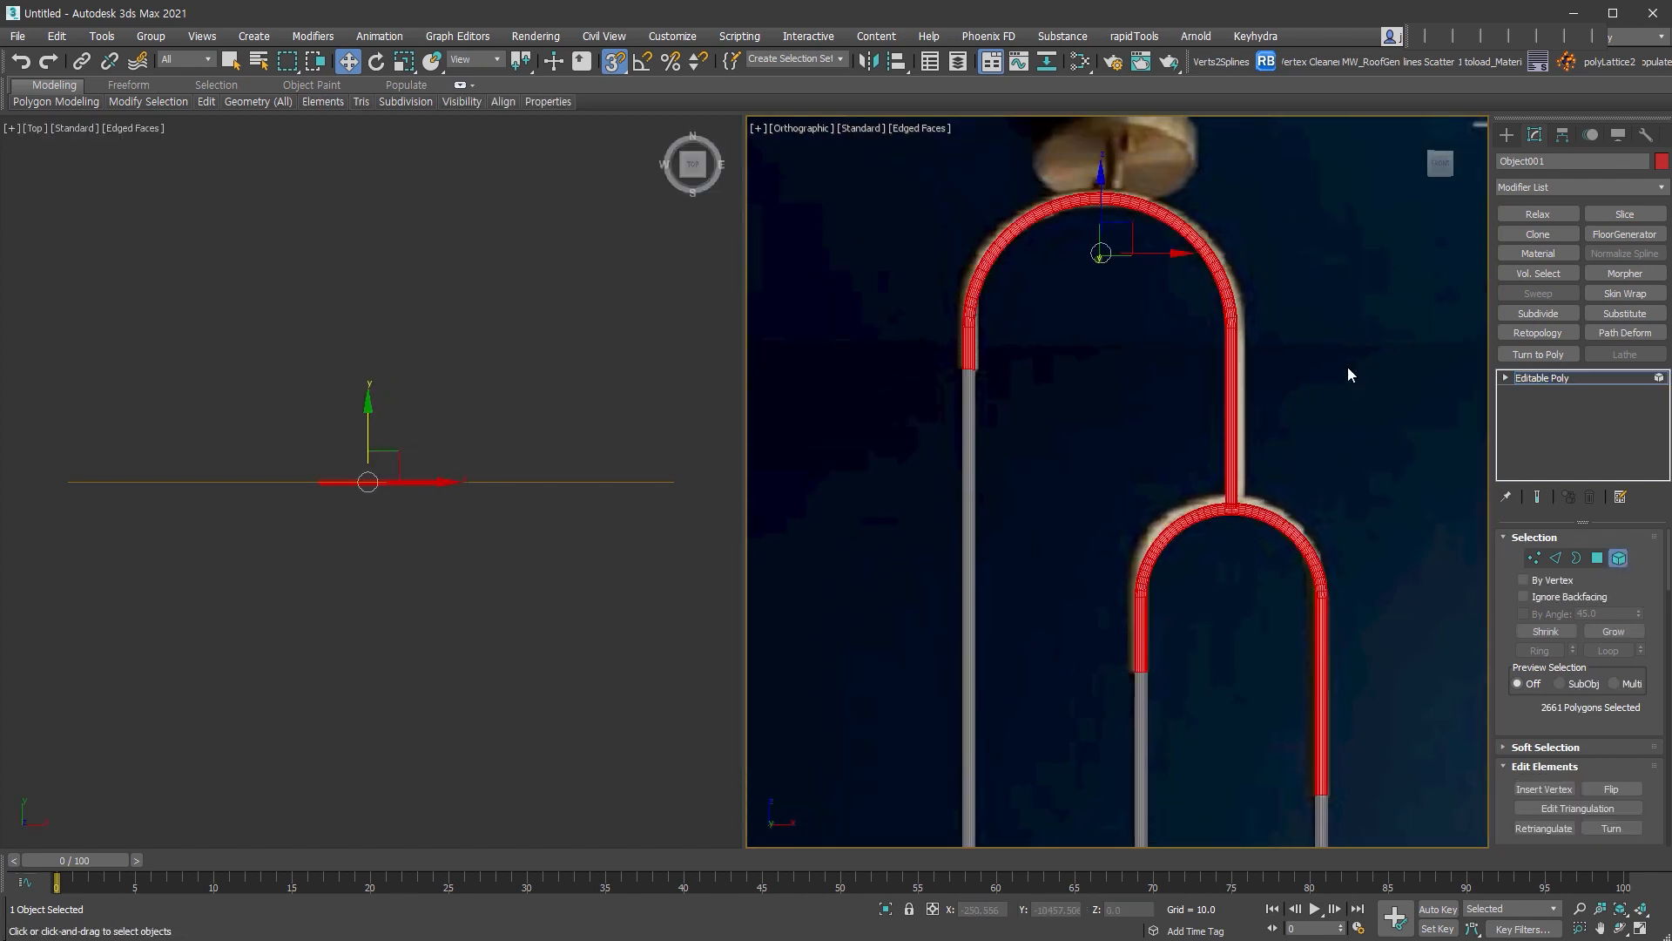
pyautogui.scroll(3, 1230, 583)
pyautogui.moveTo(1159, 487)
pyautogui.mouseDown(button='middle')
pyautogui.moveTo(1141, 538)
pyautogui.moveTo(1164, 478)
pyautogui.mouseUp(button='middle')
pyautogui.scroll(-2, 1218, 560)
pyautogui.moveTo(1218, 560); pyautogui.dragTo(1232, 406, button='middle')
pyautogui.hotkey('alt', 'd')
pyautogui.click(876, 488)
# - Detach the short stem element above the globe as a separate object and leave element editing
pyautogui.moveTo(1151, 503); pyautogui.dragTo(1214, 551)
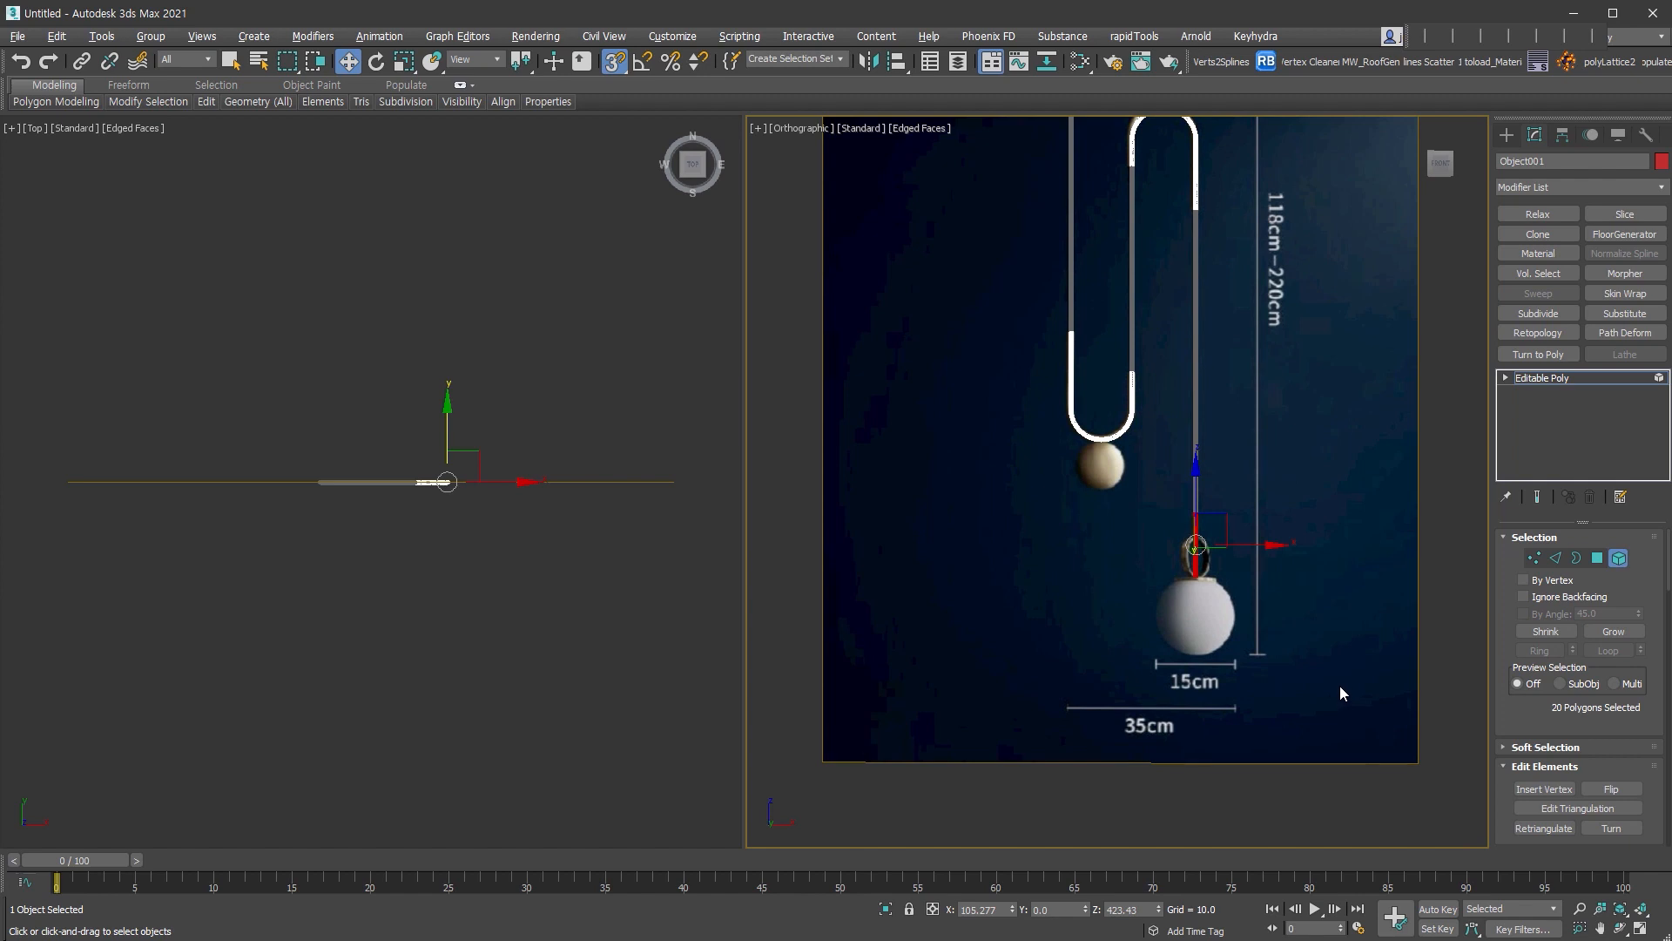
pyautogui.hotkey('alt', 'd')
pyautogui.click(886, 489)
pyautogui.moveTo(1262, 383); pyautogui.dragTo(1285, 590, button='middle')
pyautogui.click(1617, 557)
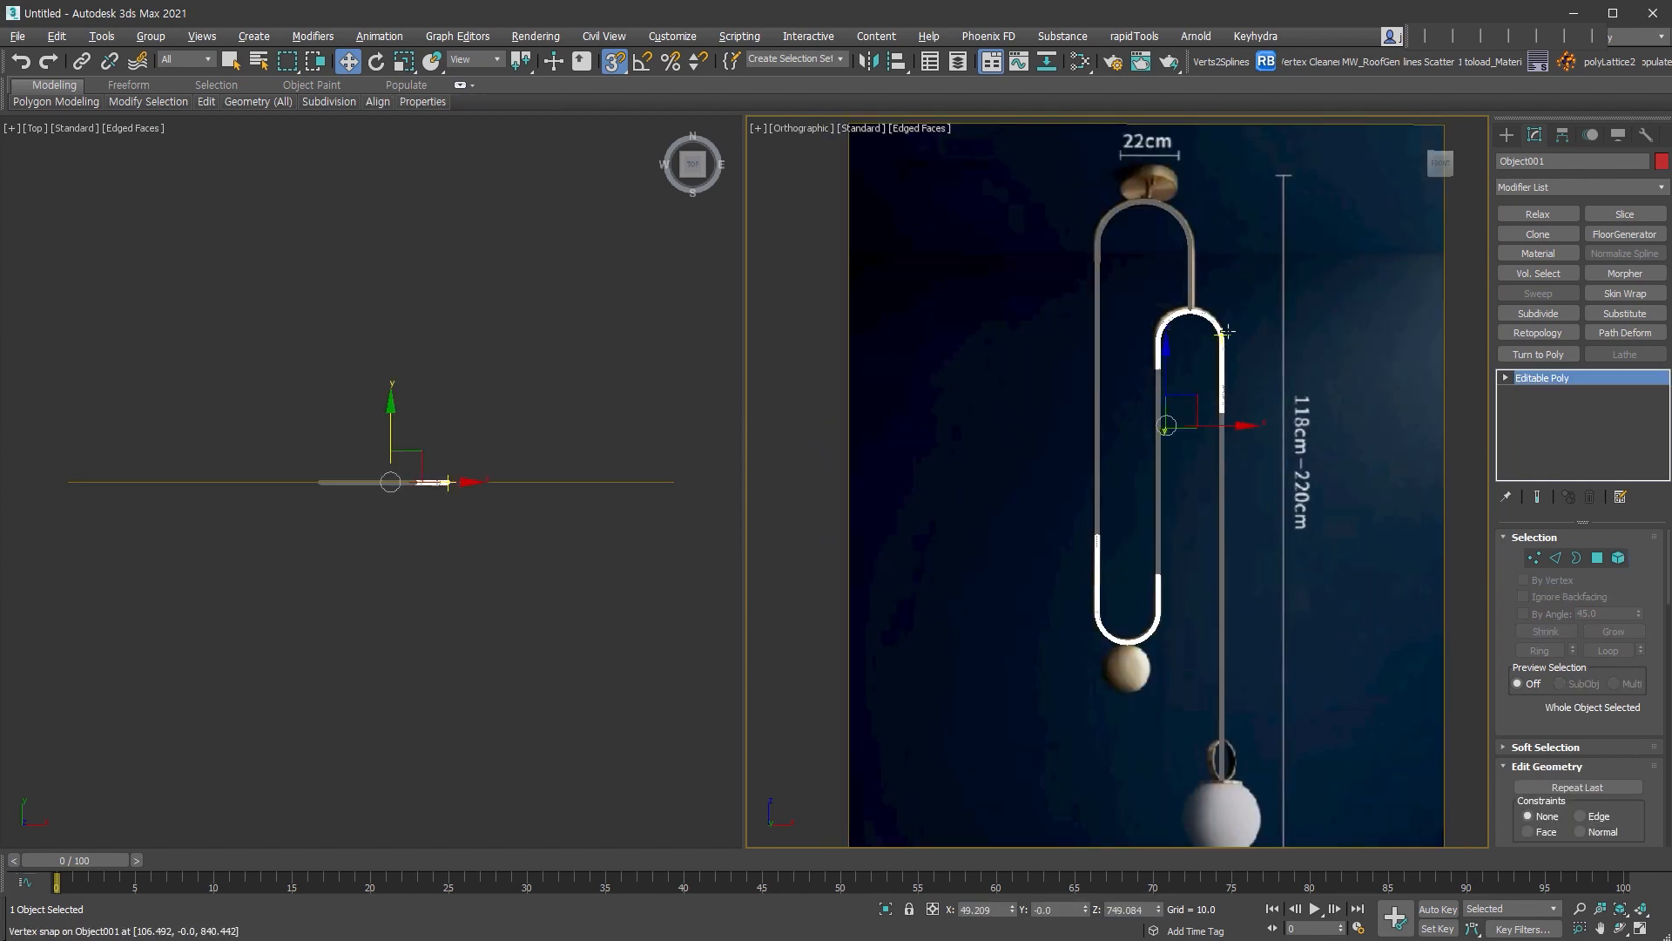
# - Apply a Push modifier with a value of 1.4 to the second arch and lower bend object
pyautogui.scroll(2, 1214, 315)
pyautogui.scroll(3, 1214, 312)
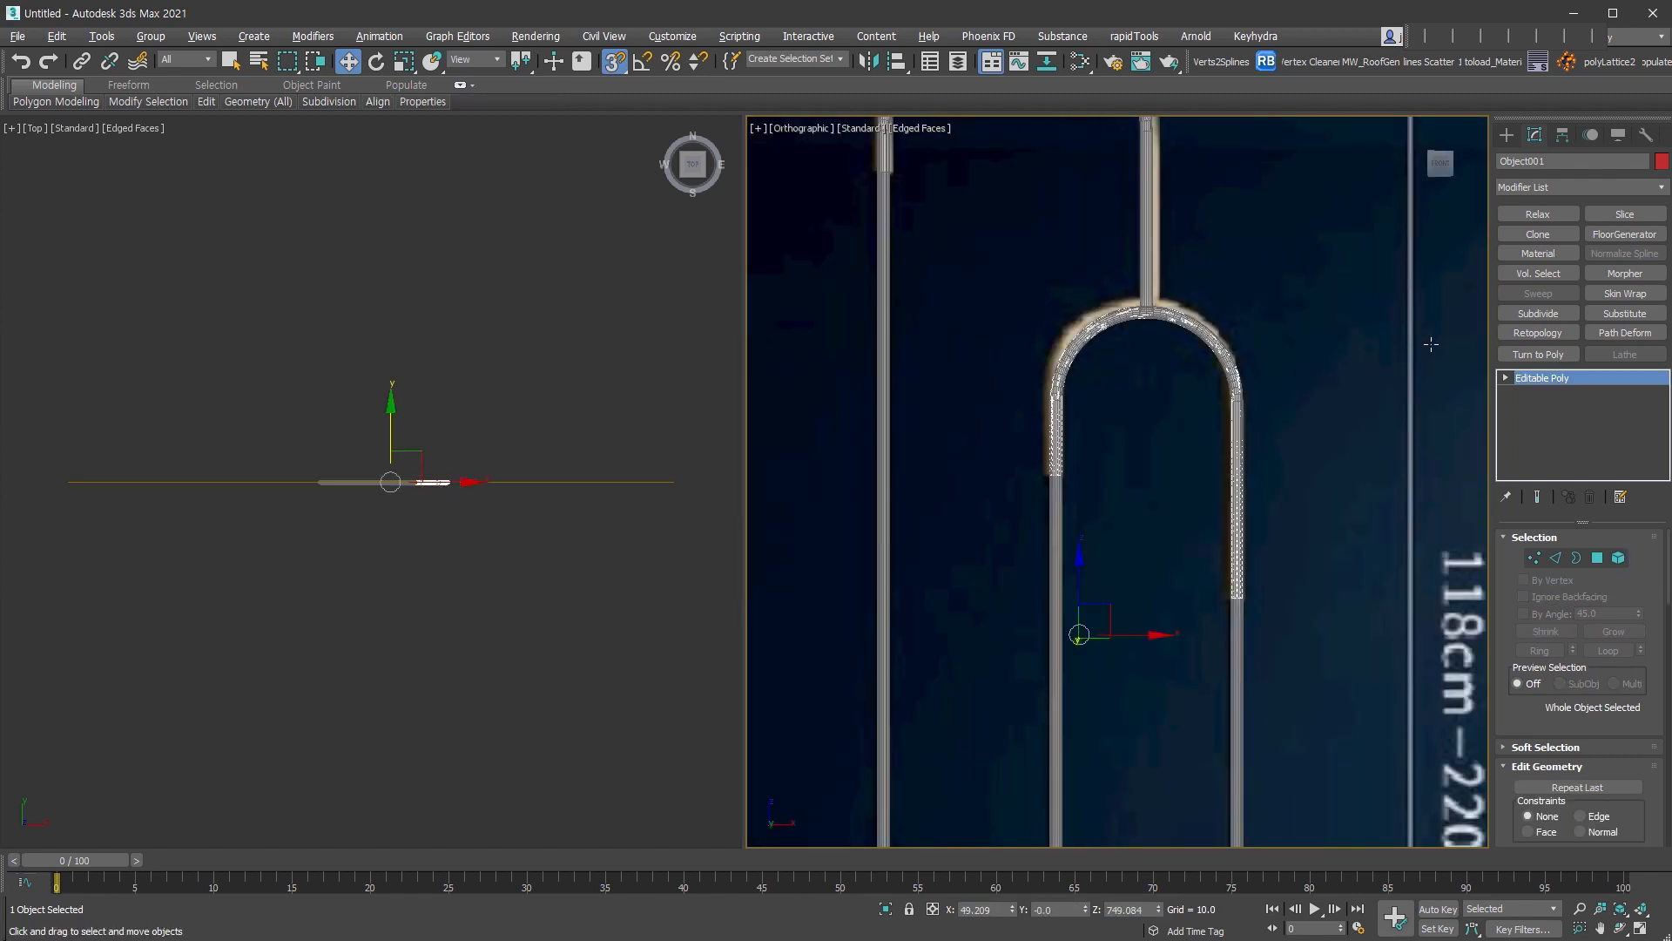
pyautogui.hotkey('shift', 'p')
pyautogui.moveTo(1604, 558); pyautogui.dragTo(1511, 533)
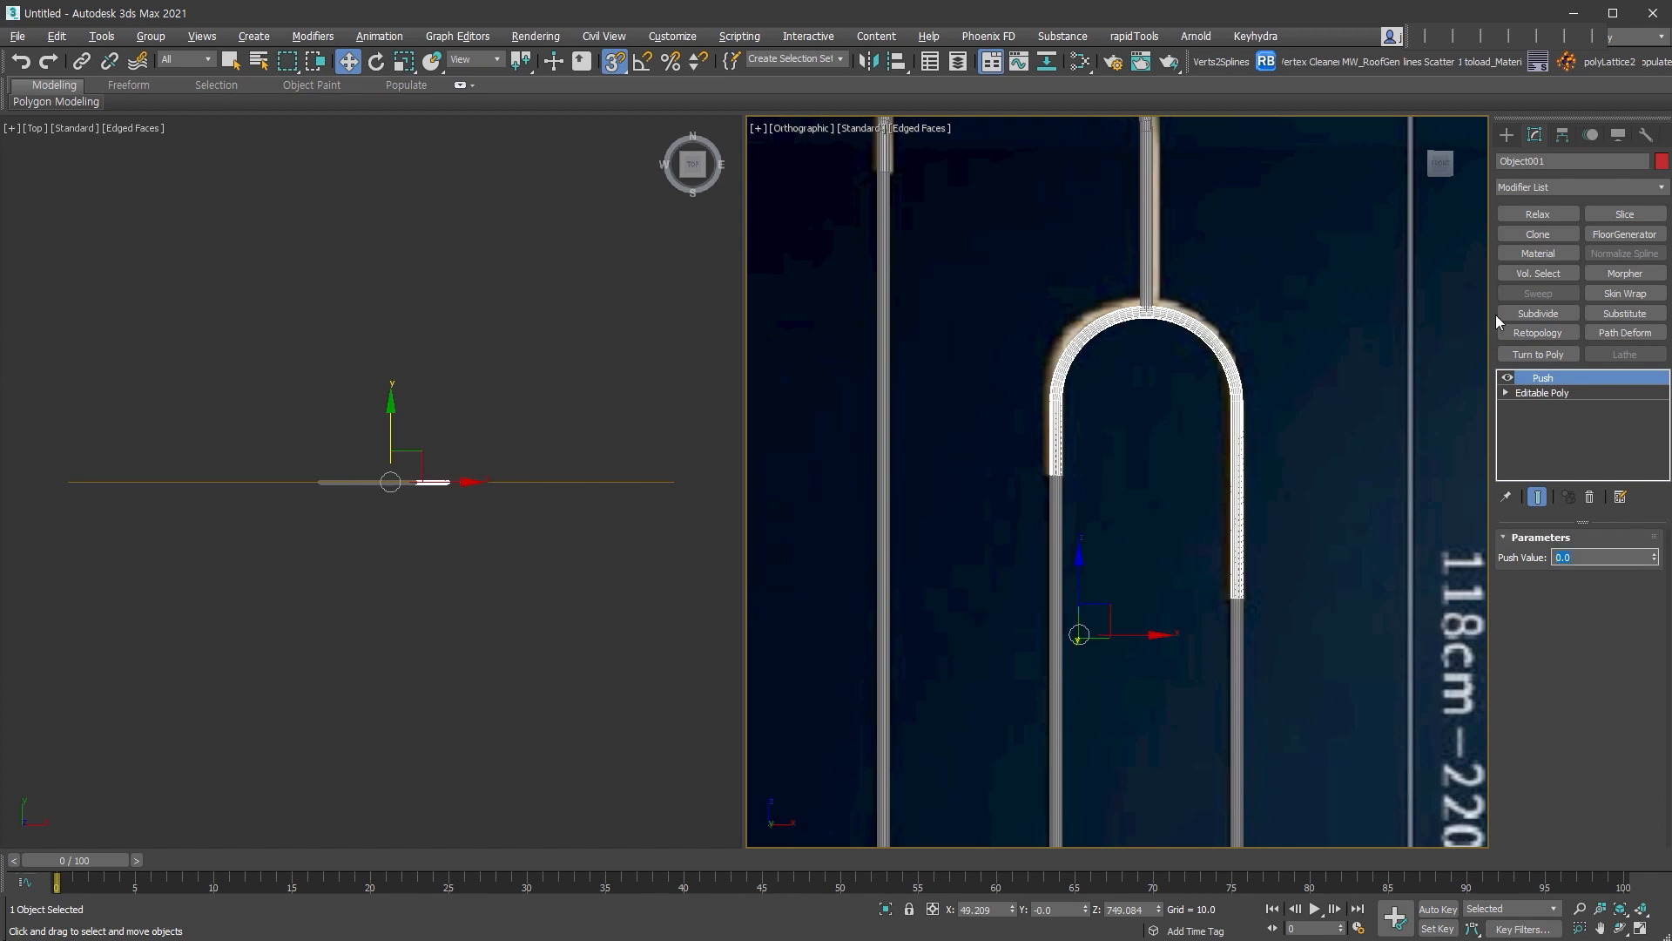
pyautogui.write('1.4')
pyautogui.press('Return')
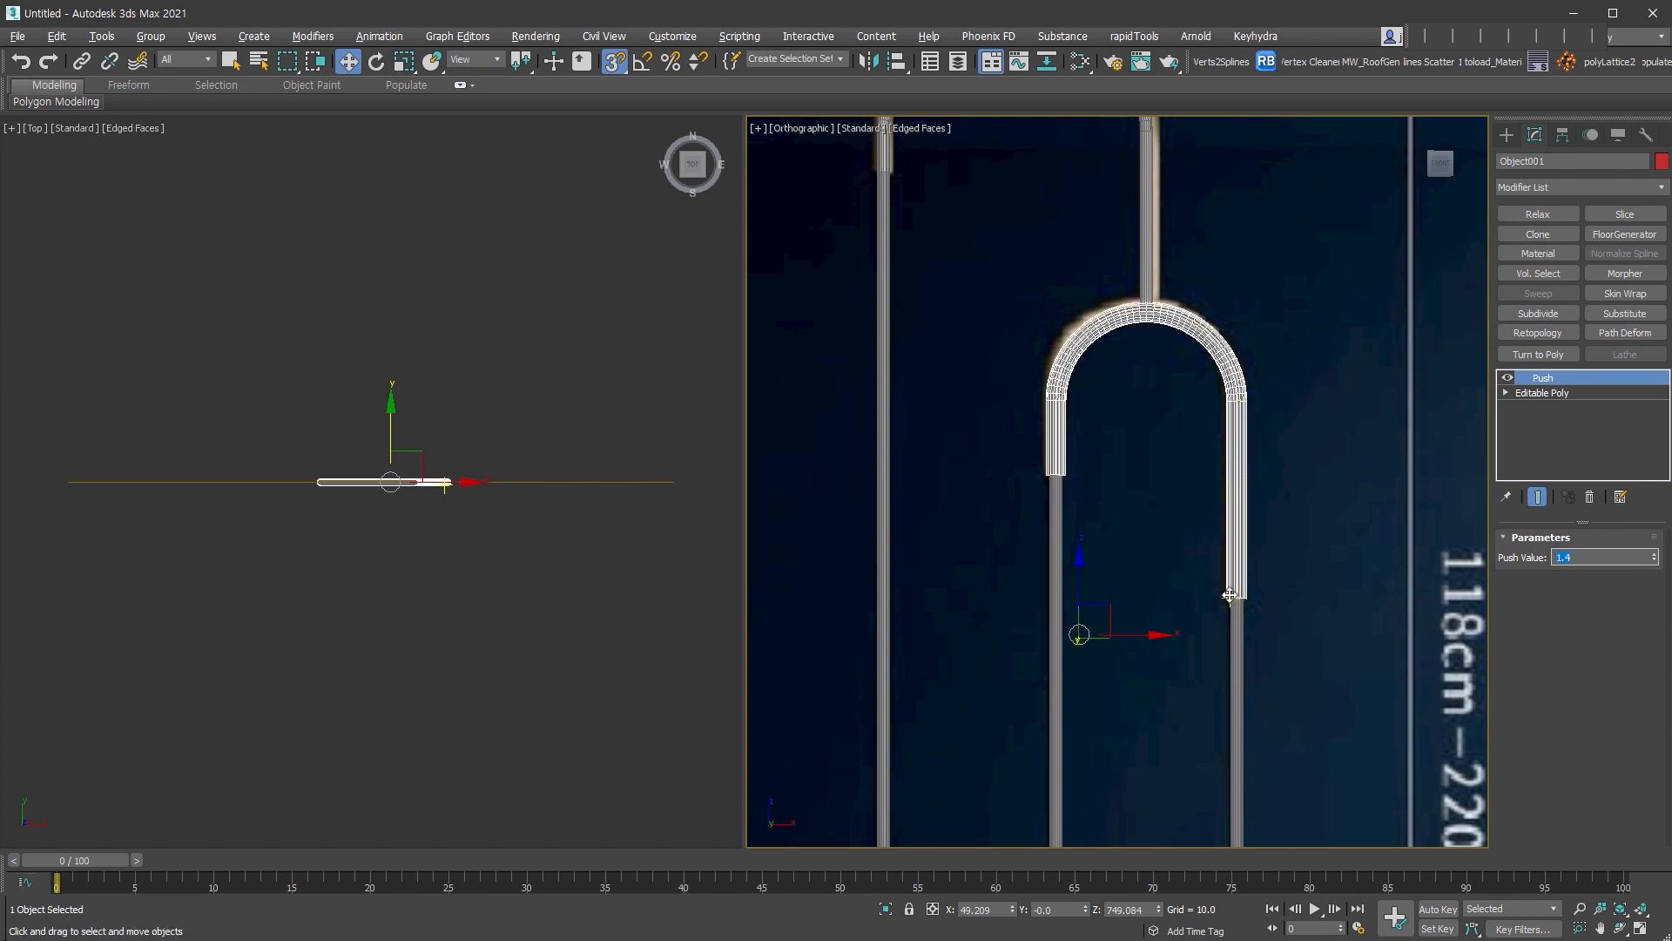
# - Apply a Push modifier with a value of 1.3 to the upper arch and check its joint with the second arch
pyautogui.moveTo(1109, 221); pyautogui.dragTo(1180, 555, button='middle')
pyautogui.click(1188, 396)
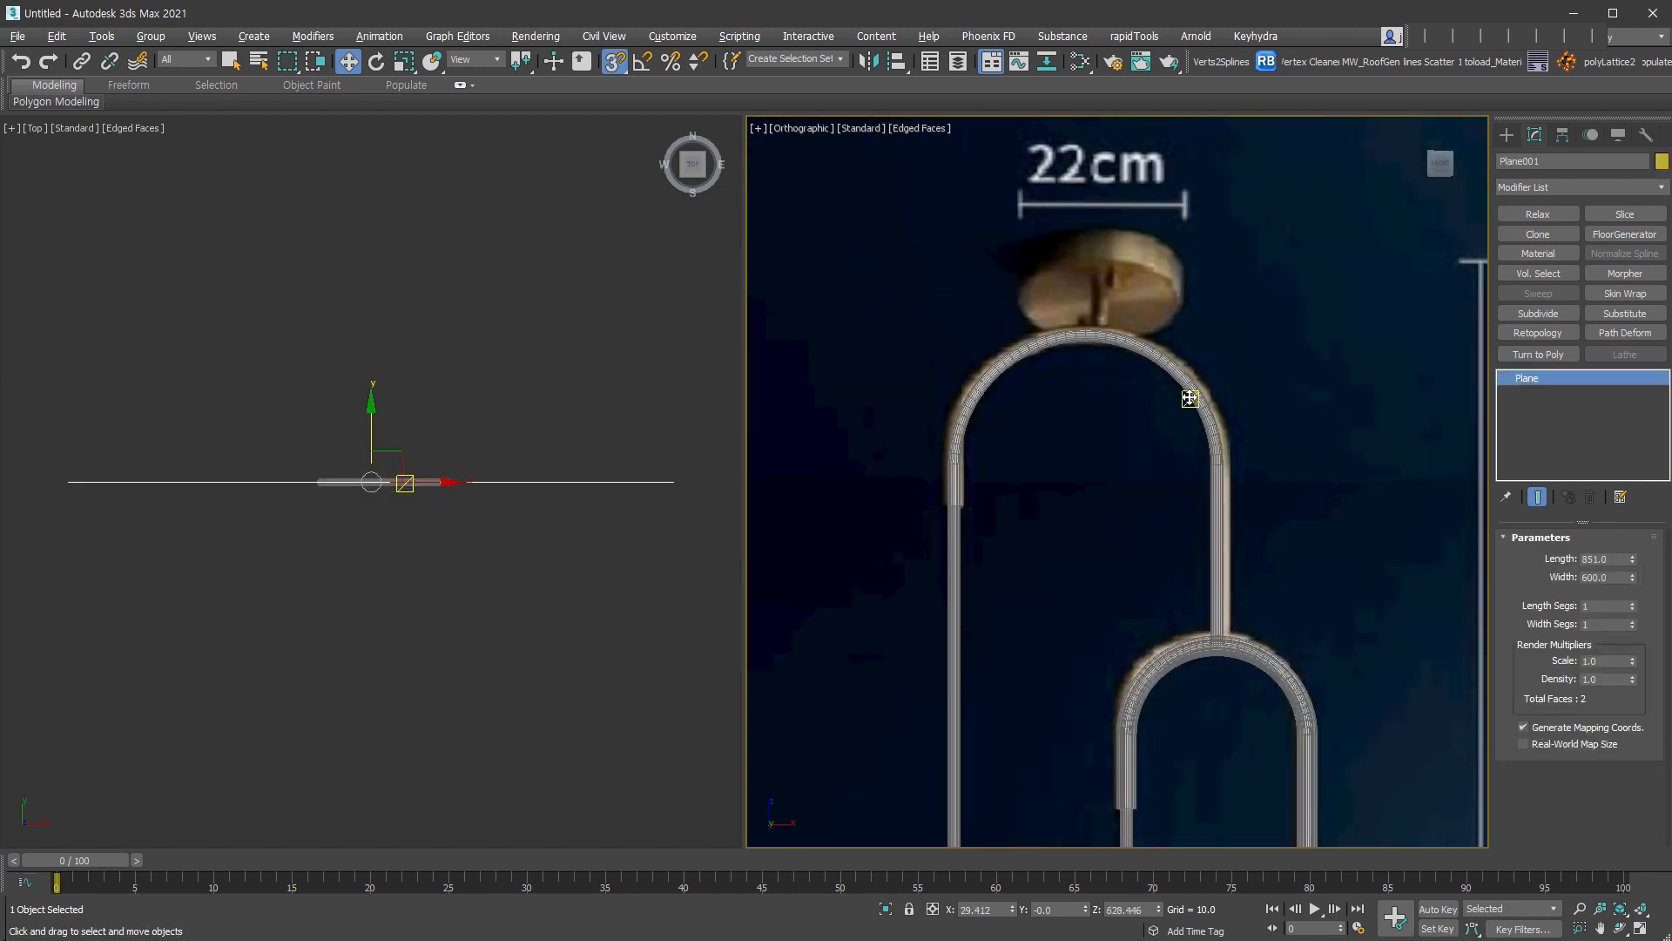
pyautogui.click(1200, 396)
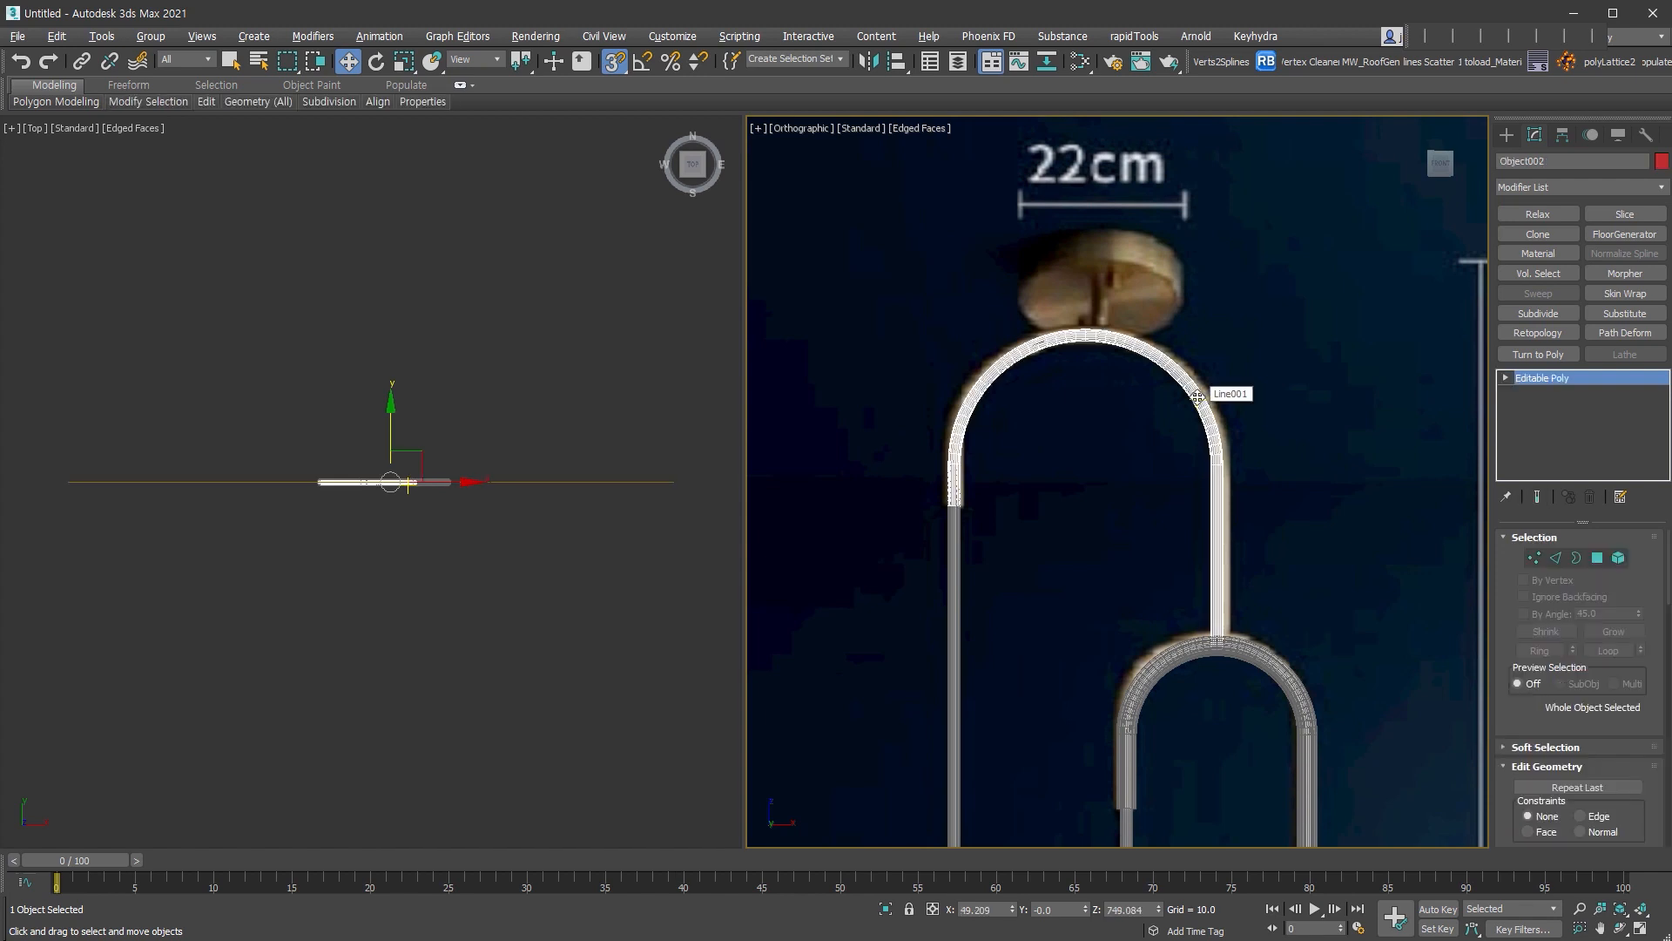
pyautogui.hotkey('shift', 'p')
pyautogui.moveTo(1653, 557); pyautogui.dragTo(1581, 358)
pyautogui.moveTo(1303, 672); pyautogui.dragTo(1263, 580, button='middle')
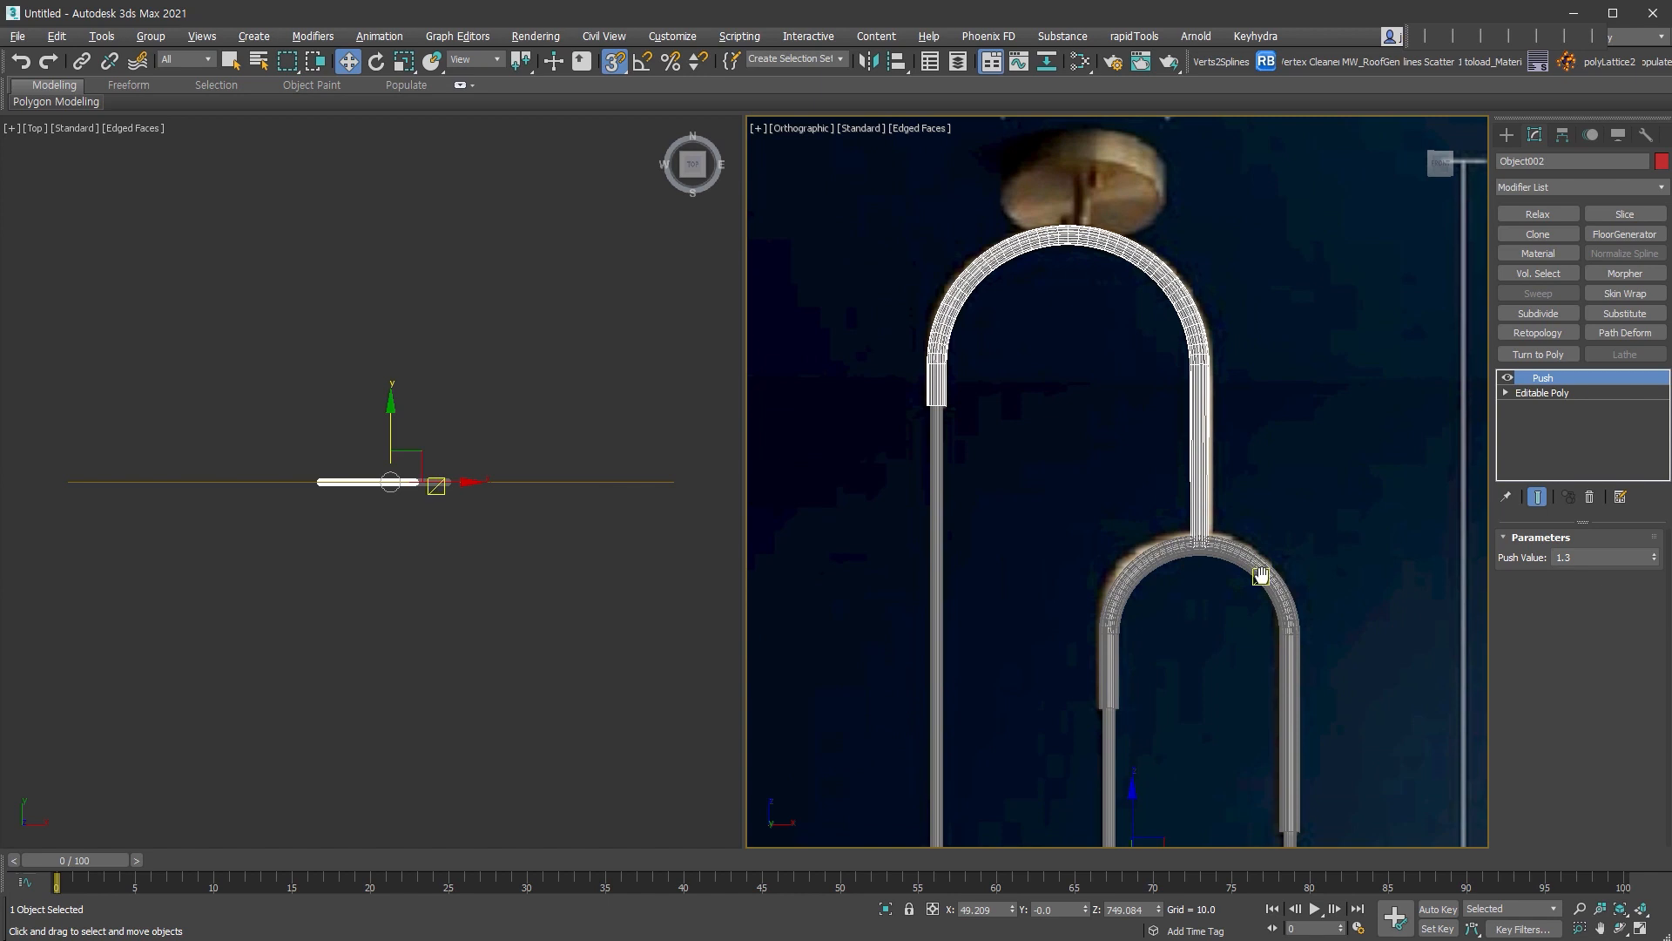
pyautogui.scroll(5, 1294, 461)
pyautogui.scroll(2, 1294, 461)
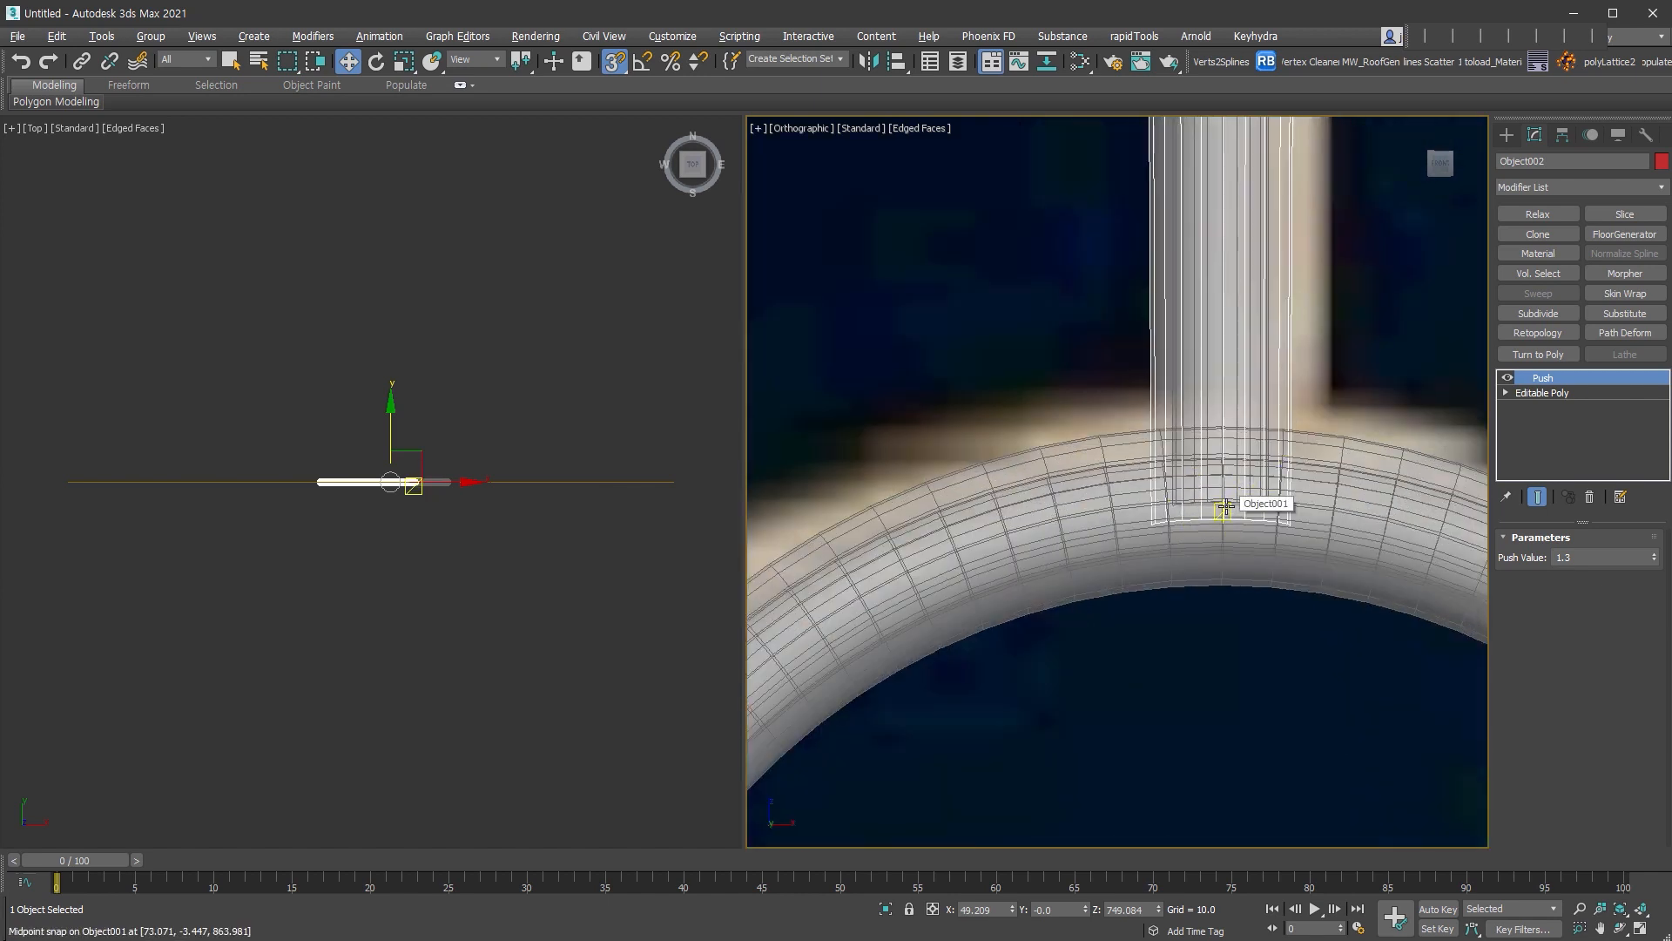
pyautogui.scroll(-6, 1245, 514)
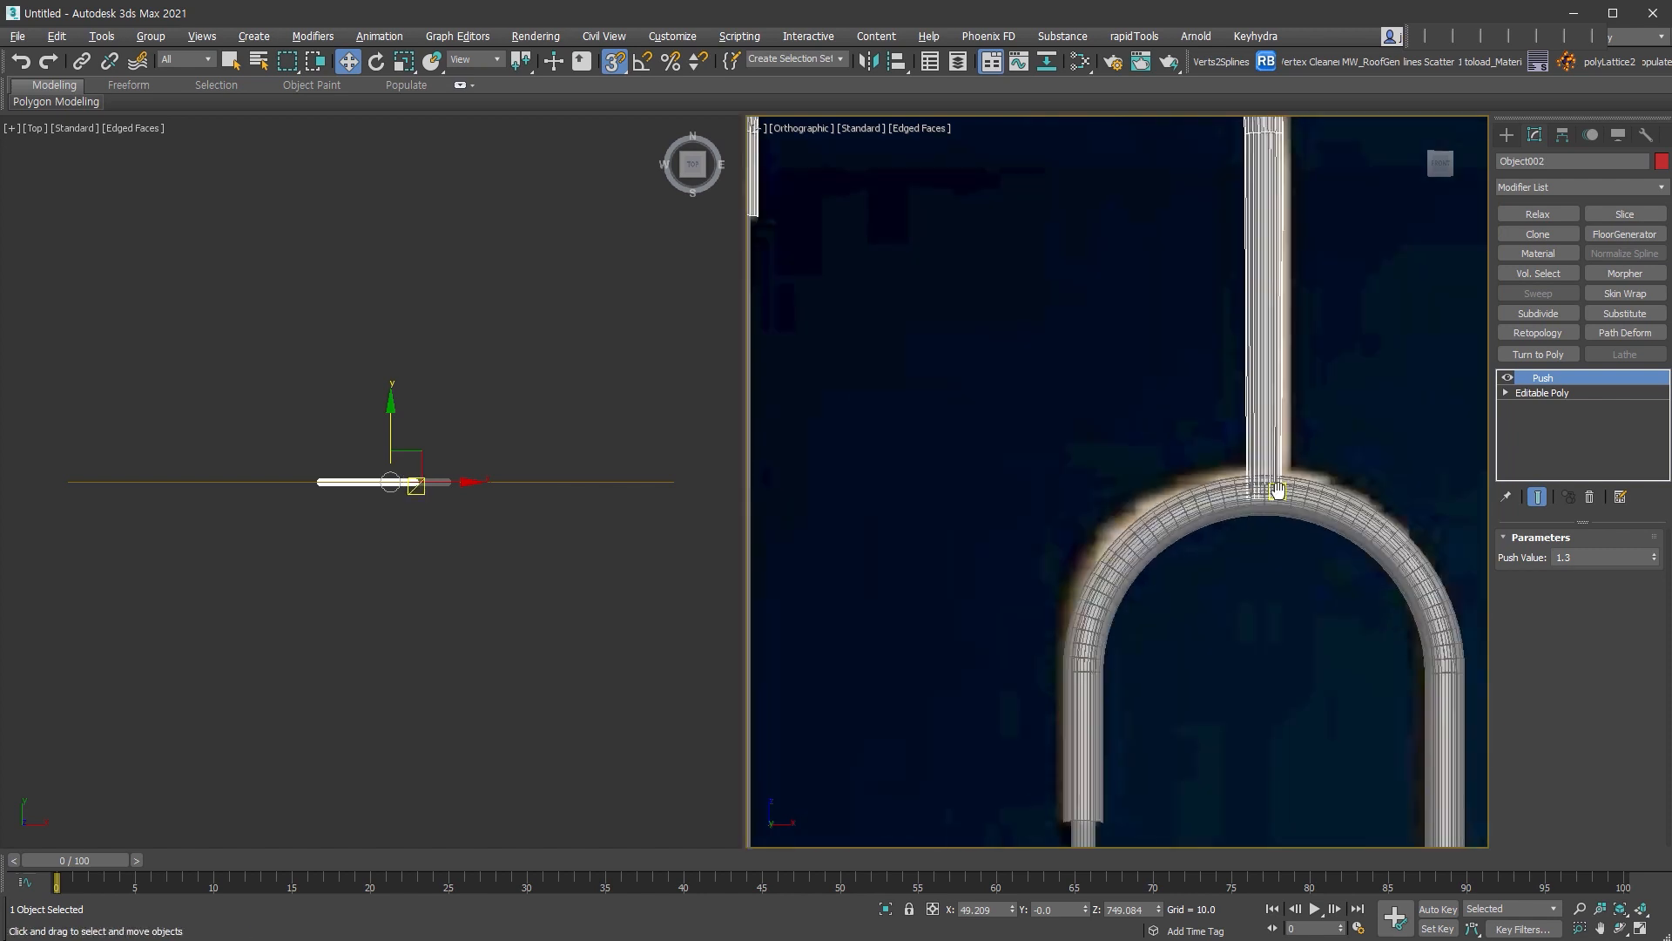
# - Apply a Push modifier with a value of 1.4 to the short brass stem above the globe
pyautogui.moveTo(1265, 522); pyautogui.dragTo(1270, 535, button='middle')
pyautogui.scroll(2, 1273, 832)
pyautogui.click(1221, 610)
pyautogui.hotkey('shift', 'p')
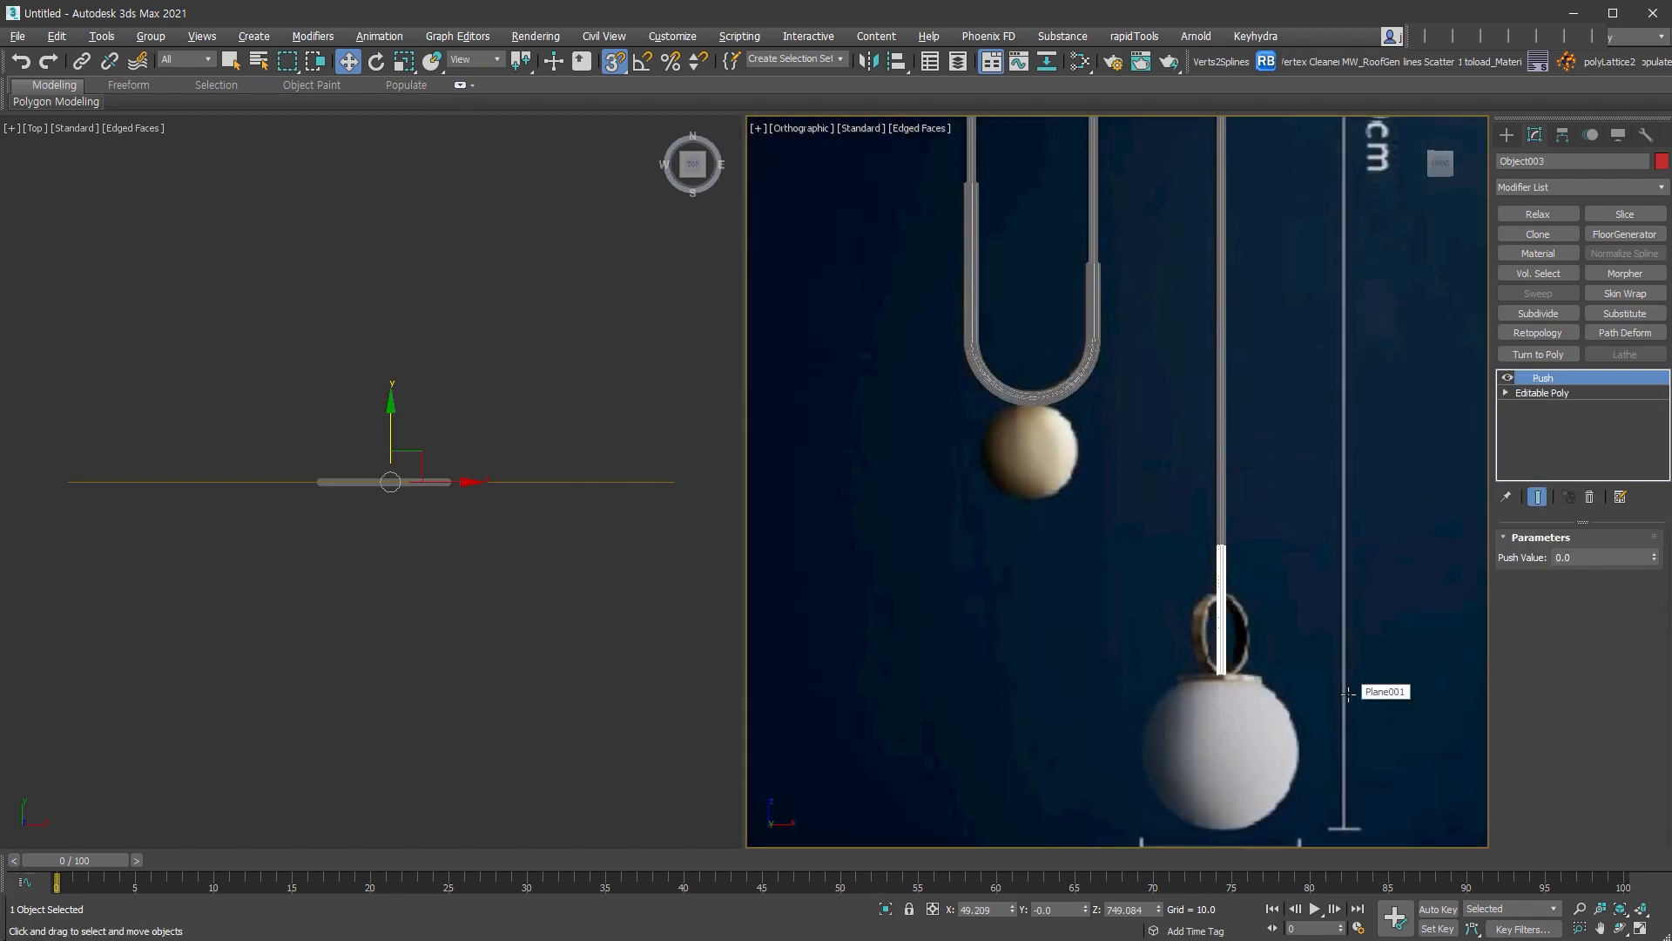
pyautogui.doubleClick(1611, 557)
pyautogui.write('1.4')
pyautogui.press('Return')
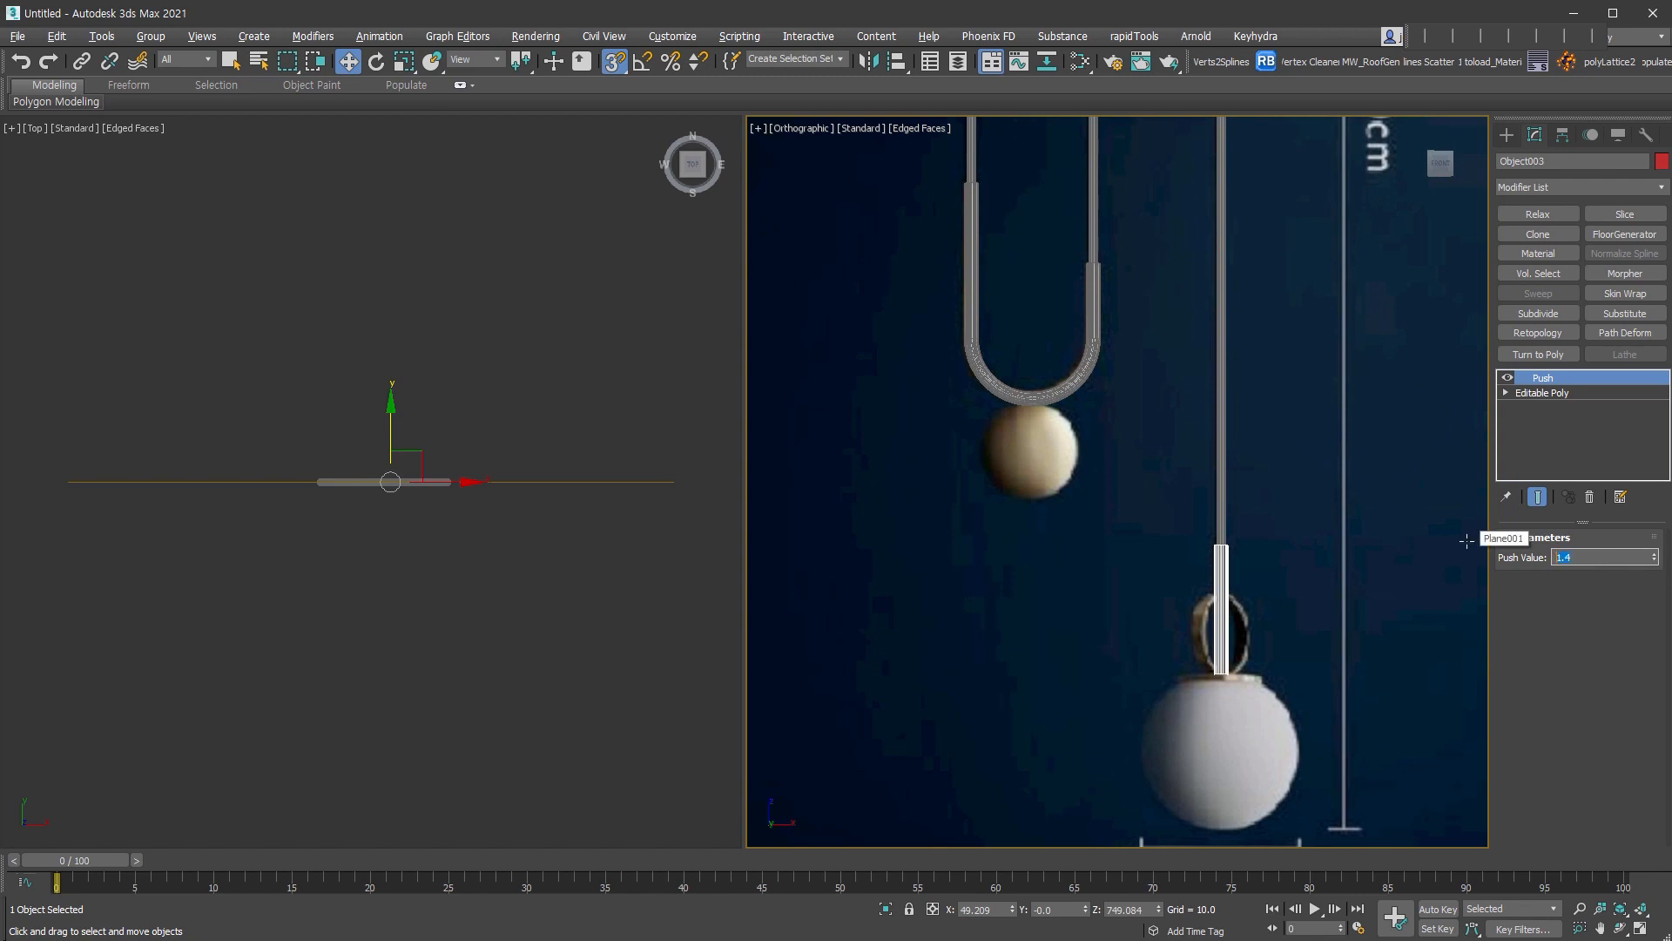
pyautogui.scroll(-2, 1314, 426)
pyautogui.moveTo(1313, 427); pyautogui.dragTo(1312, 585, button='middle')
pyautogui.moveTo(1326, 484); pyautogui.dragTo(1344, 530, button='middle')
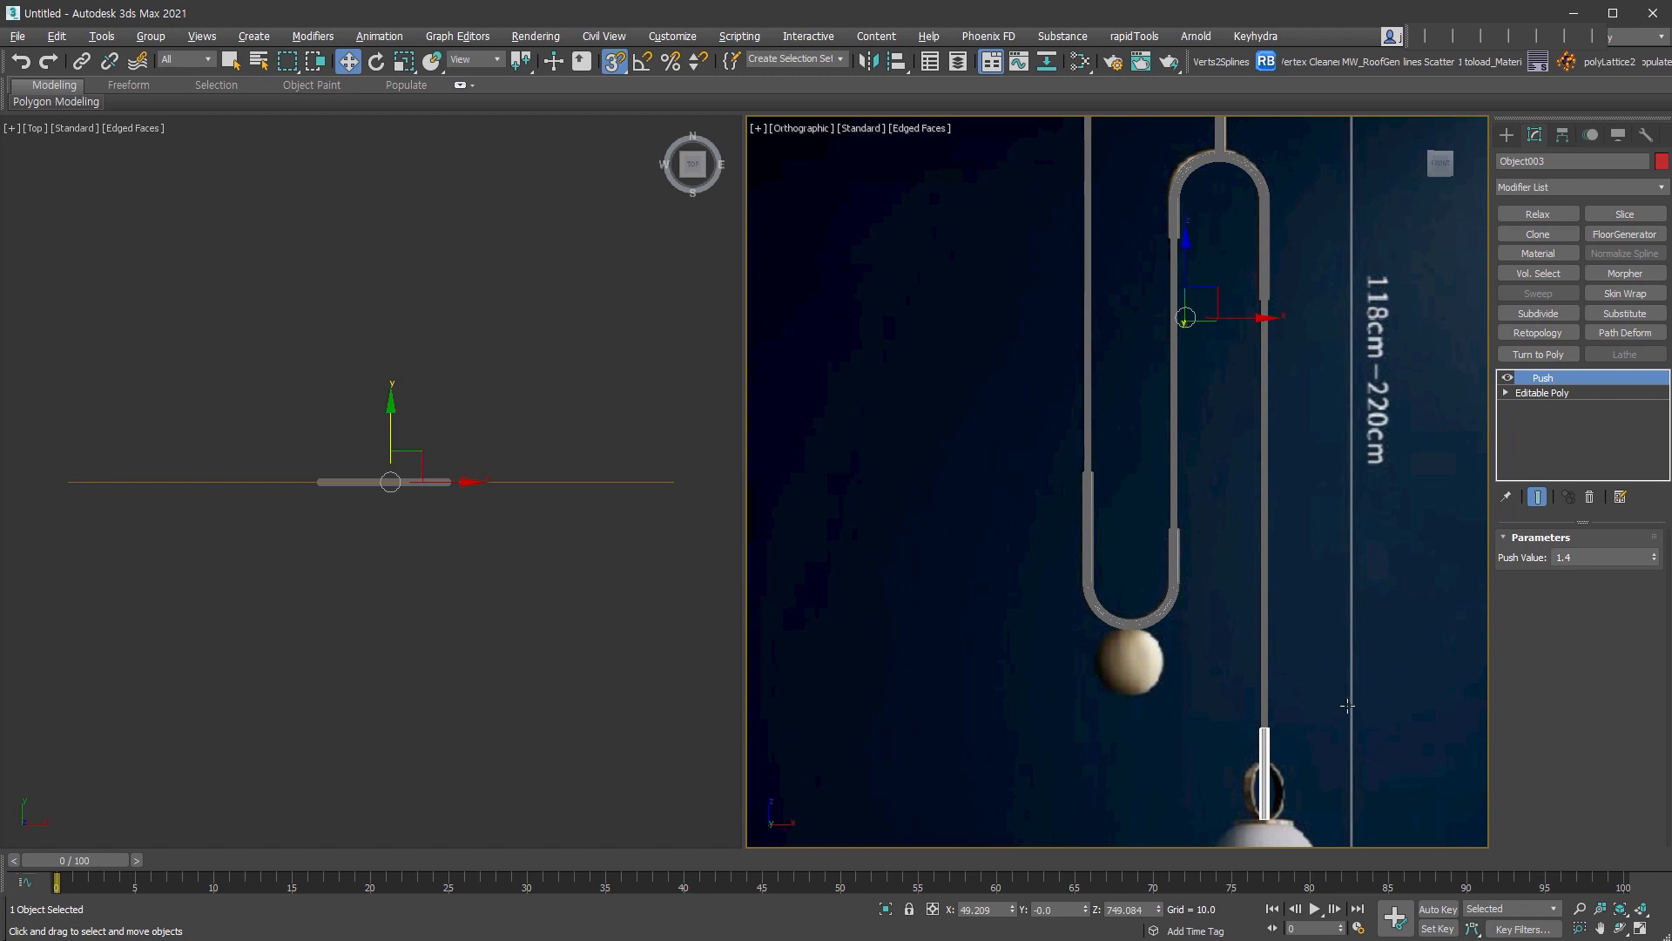
pyautogui.moveTo(1351, 702); pyautogui.dragTo(1324, 548, button='middle')
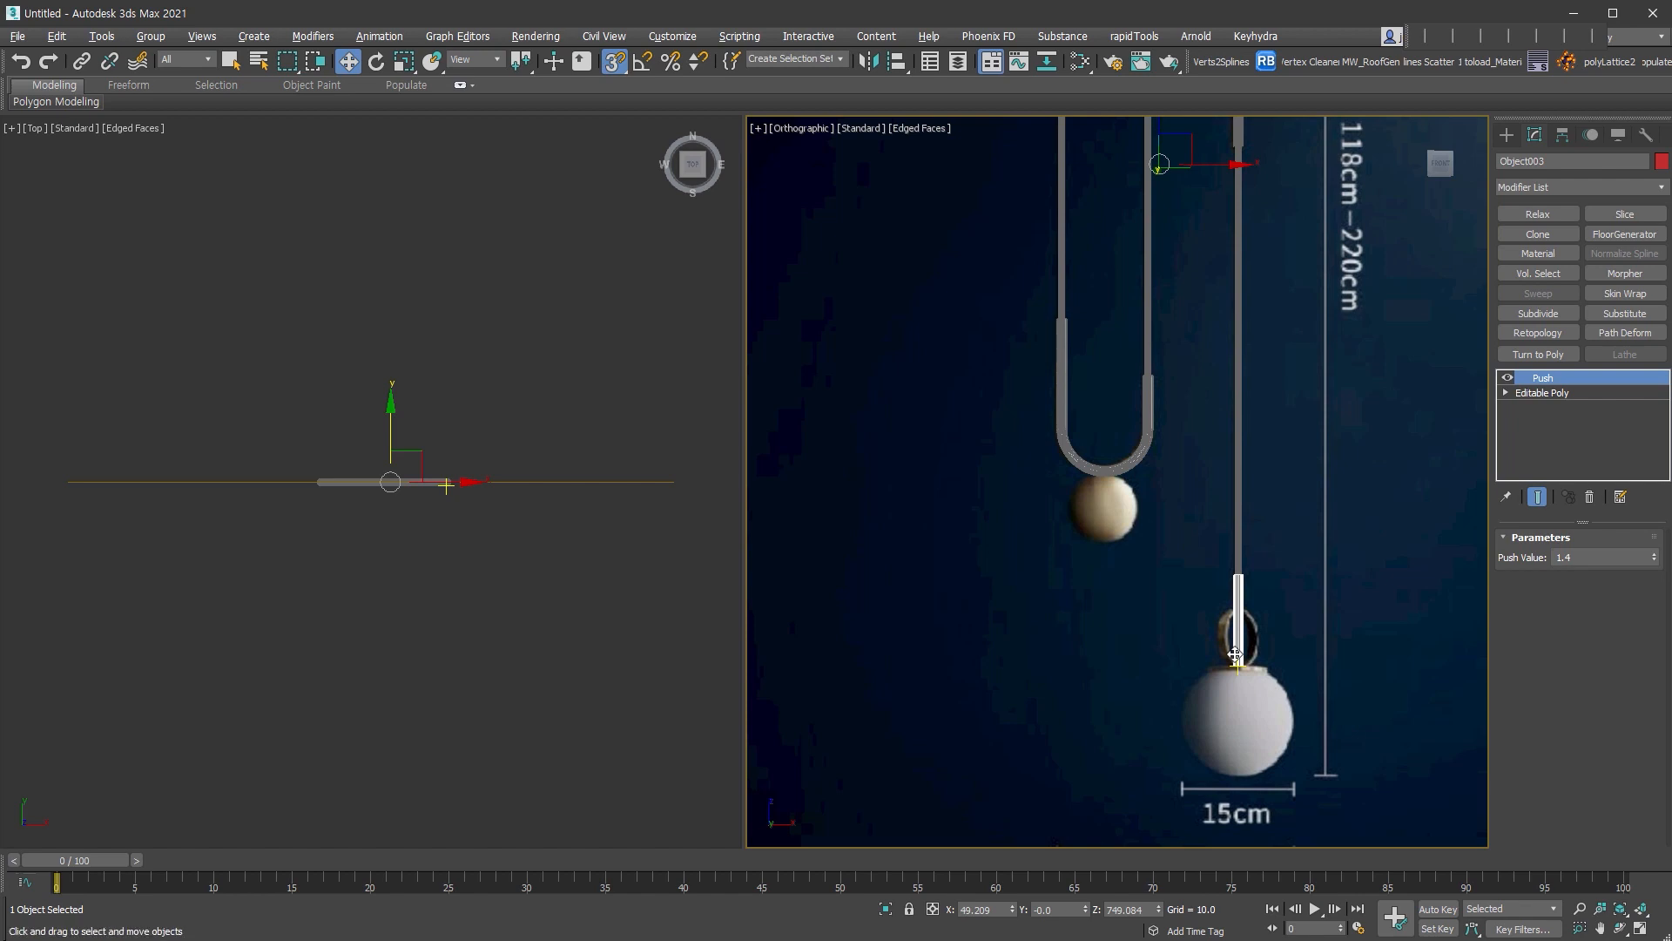
# - Convert the second arch and lower bend object to Editable Poly and attach the upper arch to it
pyautogui.moveTo(1103, 617); pyautogui.dragTo(1201, 885, button='middle')
pyautogui.moveTo(1247, 270); pyautogui.dragTo(1244, 297, button='middle')
pyautogui.click(1270, 281)
pyautogui.hotkey('alt', 'e')
pyautogui.moveTo(1520, 771); pyautogui.dragTo(1544, 531)
pyautogui.click(1544, 655)
pyautogui.click(1268, 153)
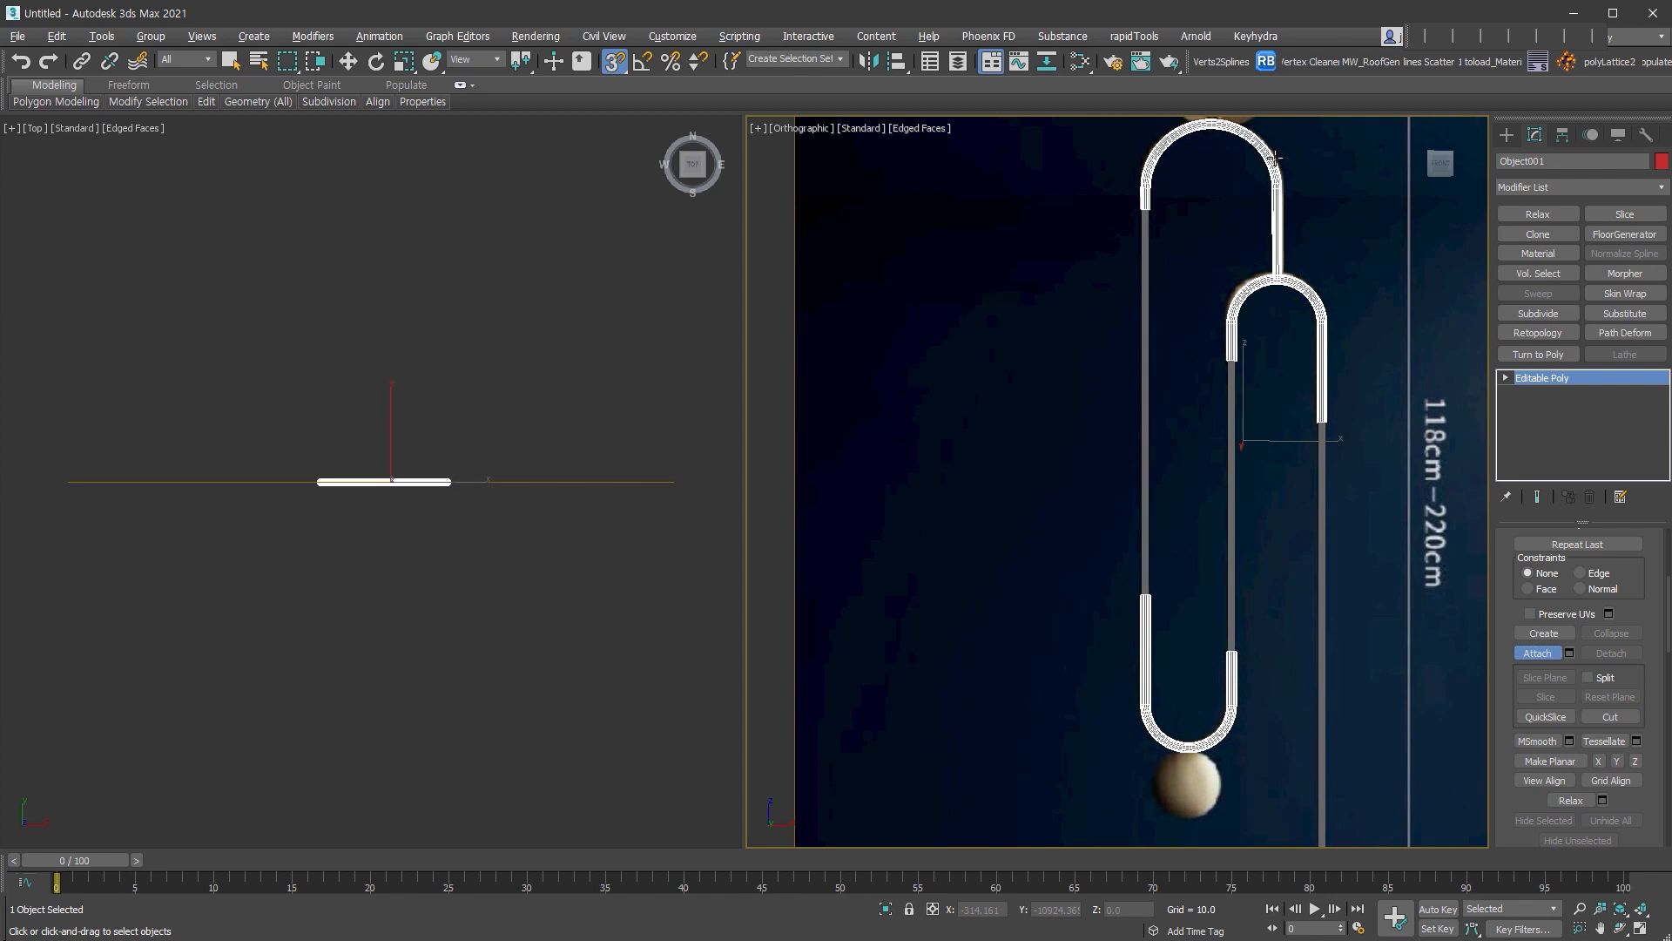
pyautogui.scroll(-2, 1395, 562)
pyautogui.scroll(2, 1215, 562)
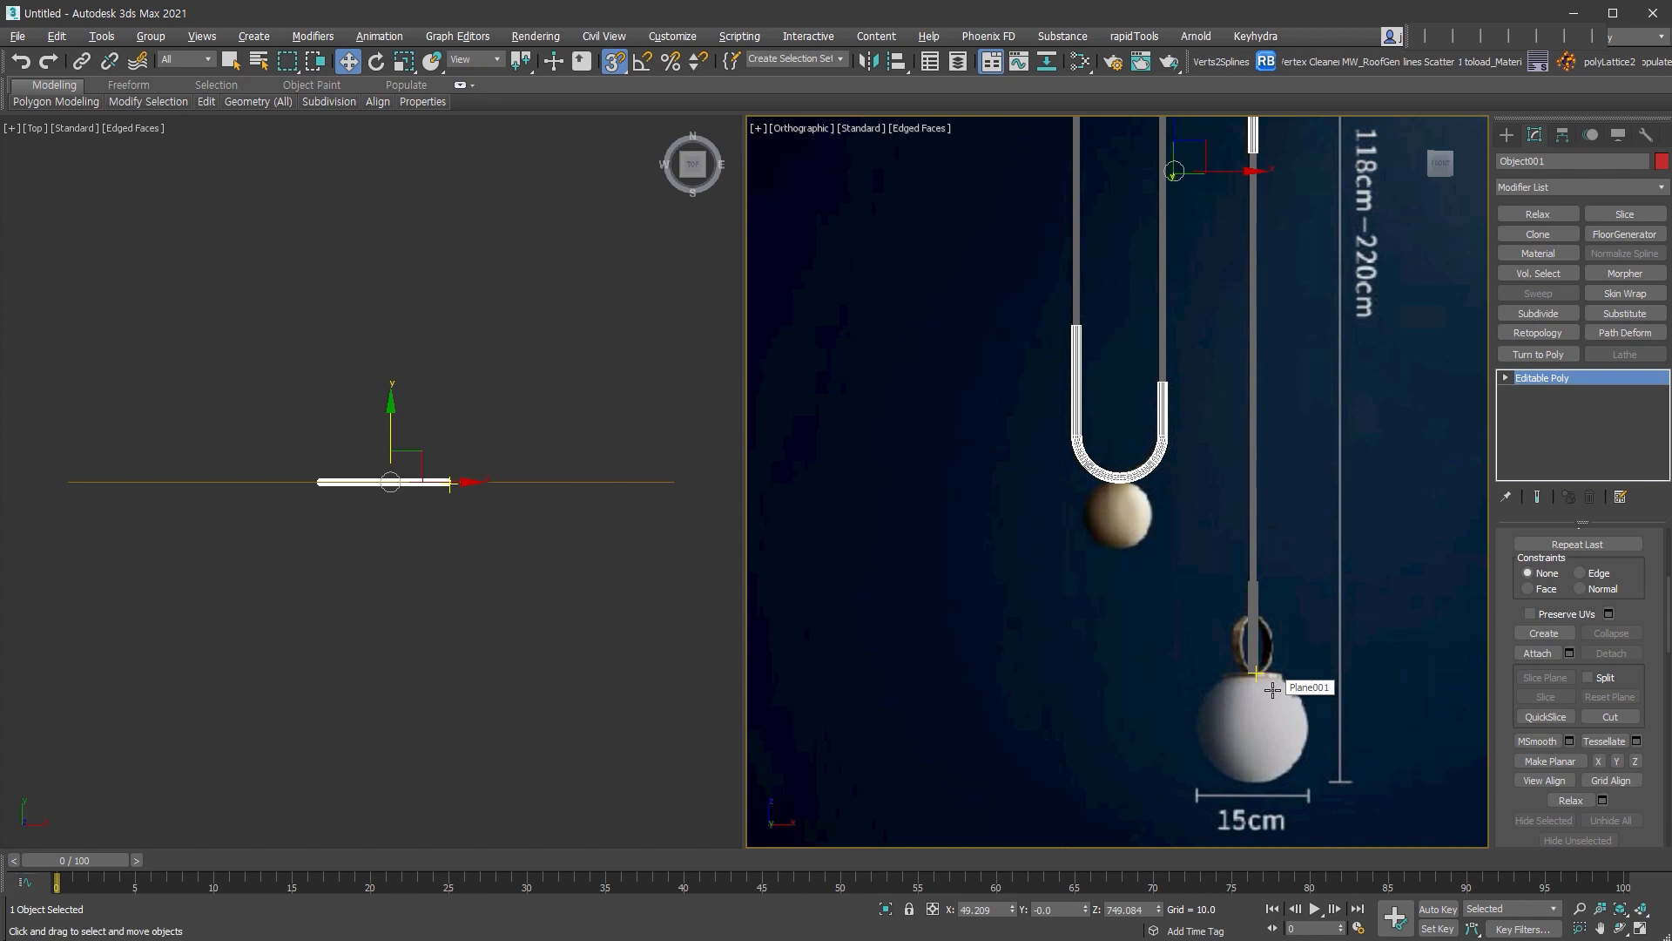
# - Draw a tube around the brass ring above the globe in the Front view, with radii about 19.6 and 20.7 and height about 6.9
pyautogui.moveTo(1292, 696); pyautogui.dragTo(1238, 615, button='middle')
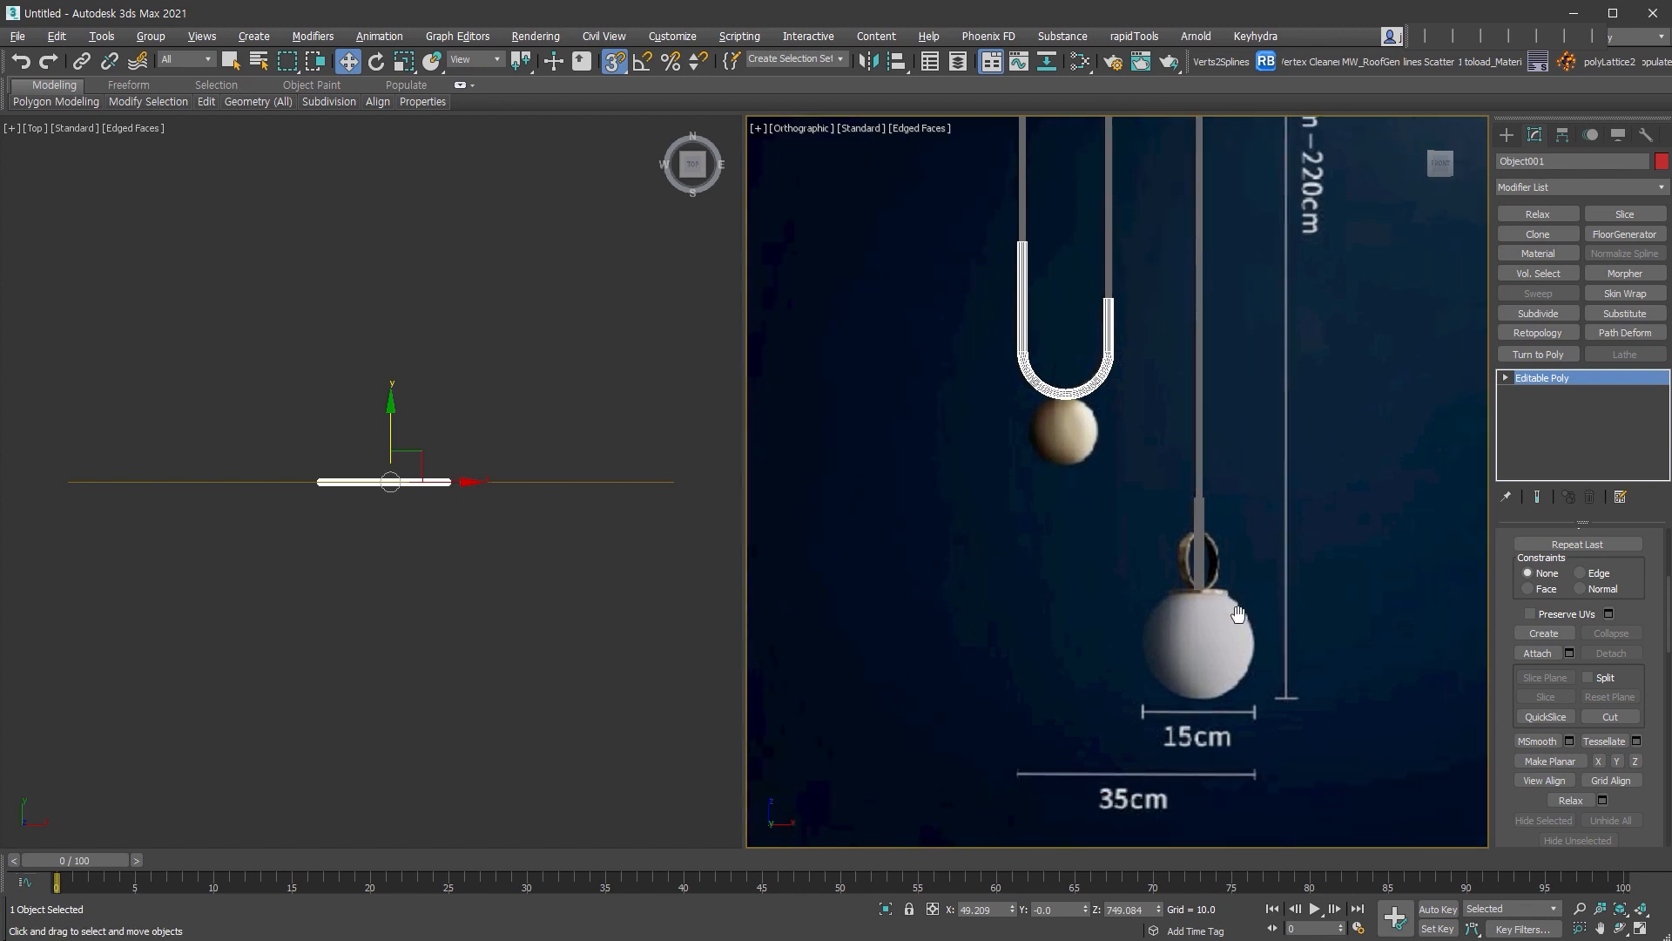
pyautogui.click(1505, 135)
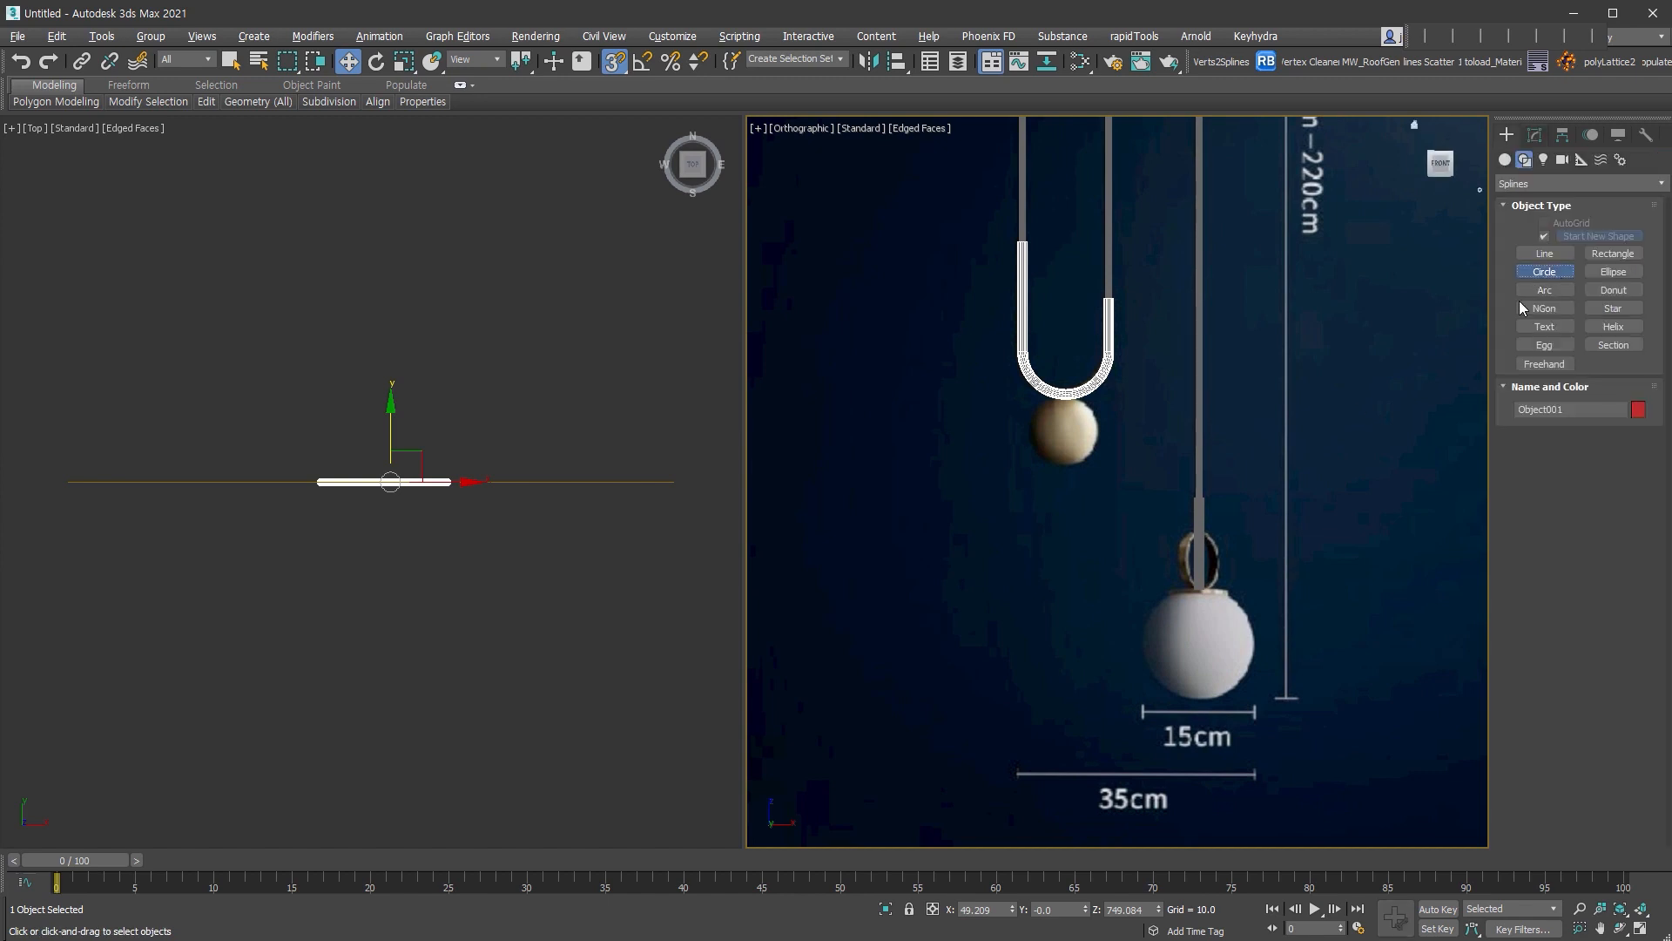
pyautogui.click(1550, 271)
pyautogui.moveTo(1260, 548); pyautogui.dragTo(1274, 545, button='middle')
pyautogui.scroll(5, 1273, 545)
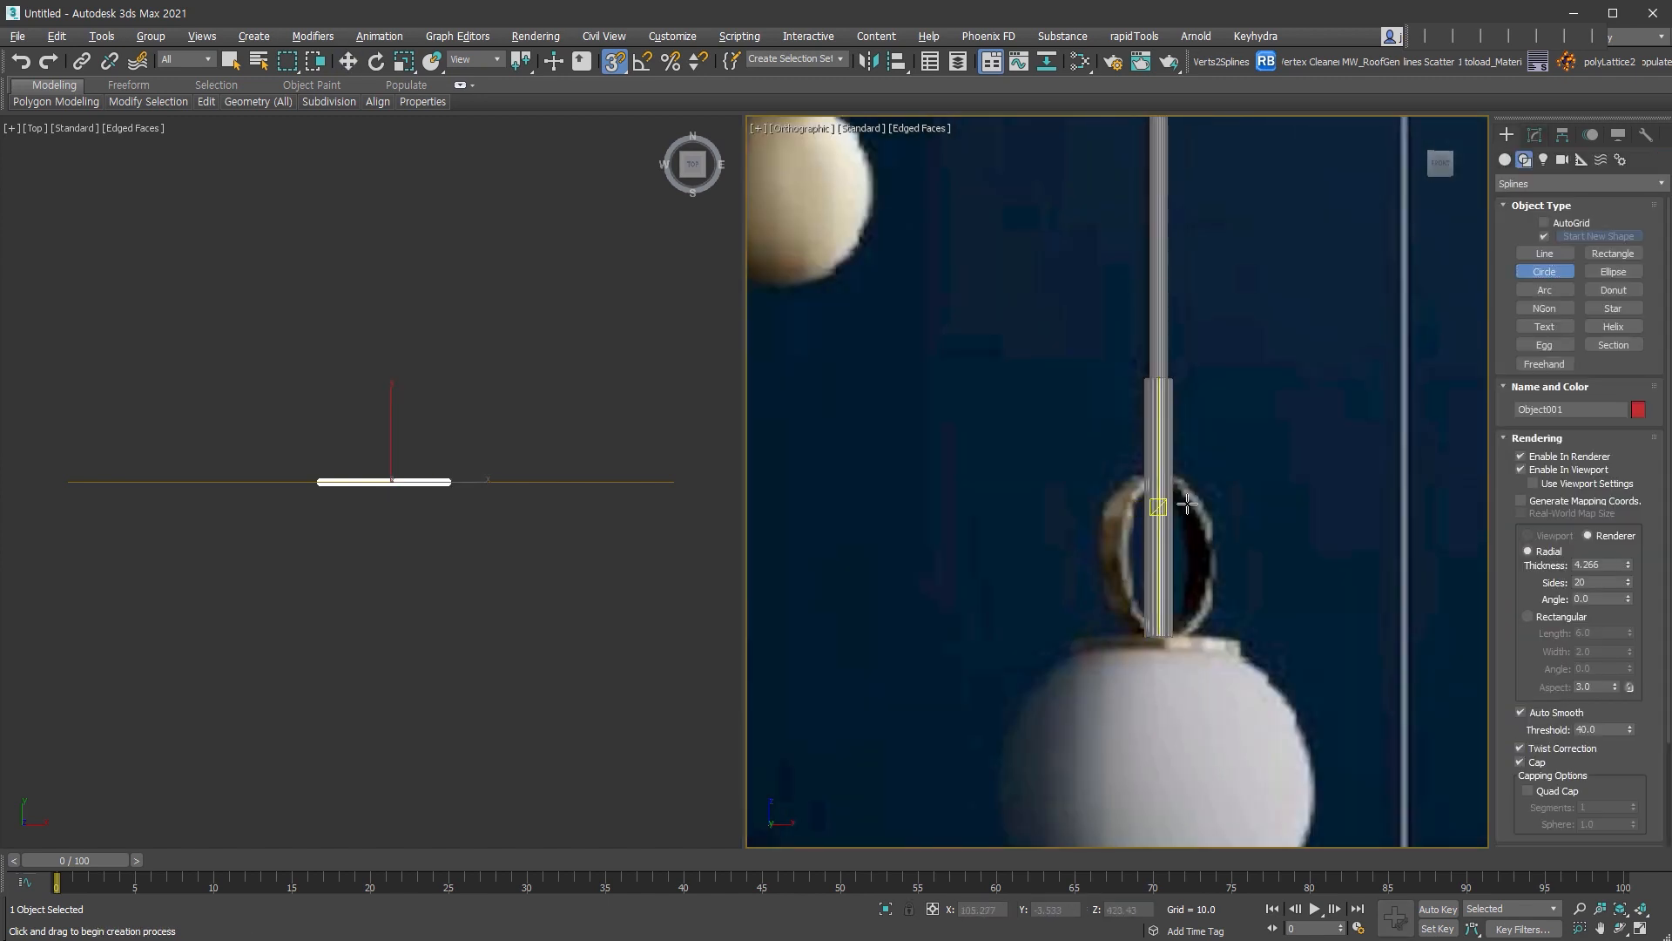
pyautogui.click(1504, 160)
pyautogui.click(1612, 275)
pyautogui.scroll(2, 1156, 579)
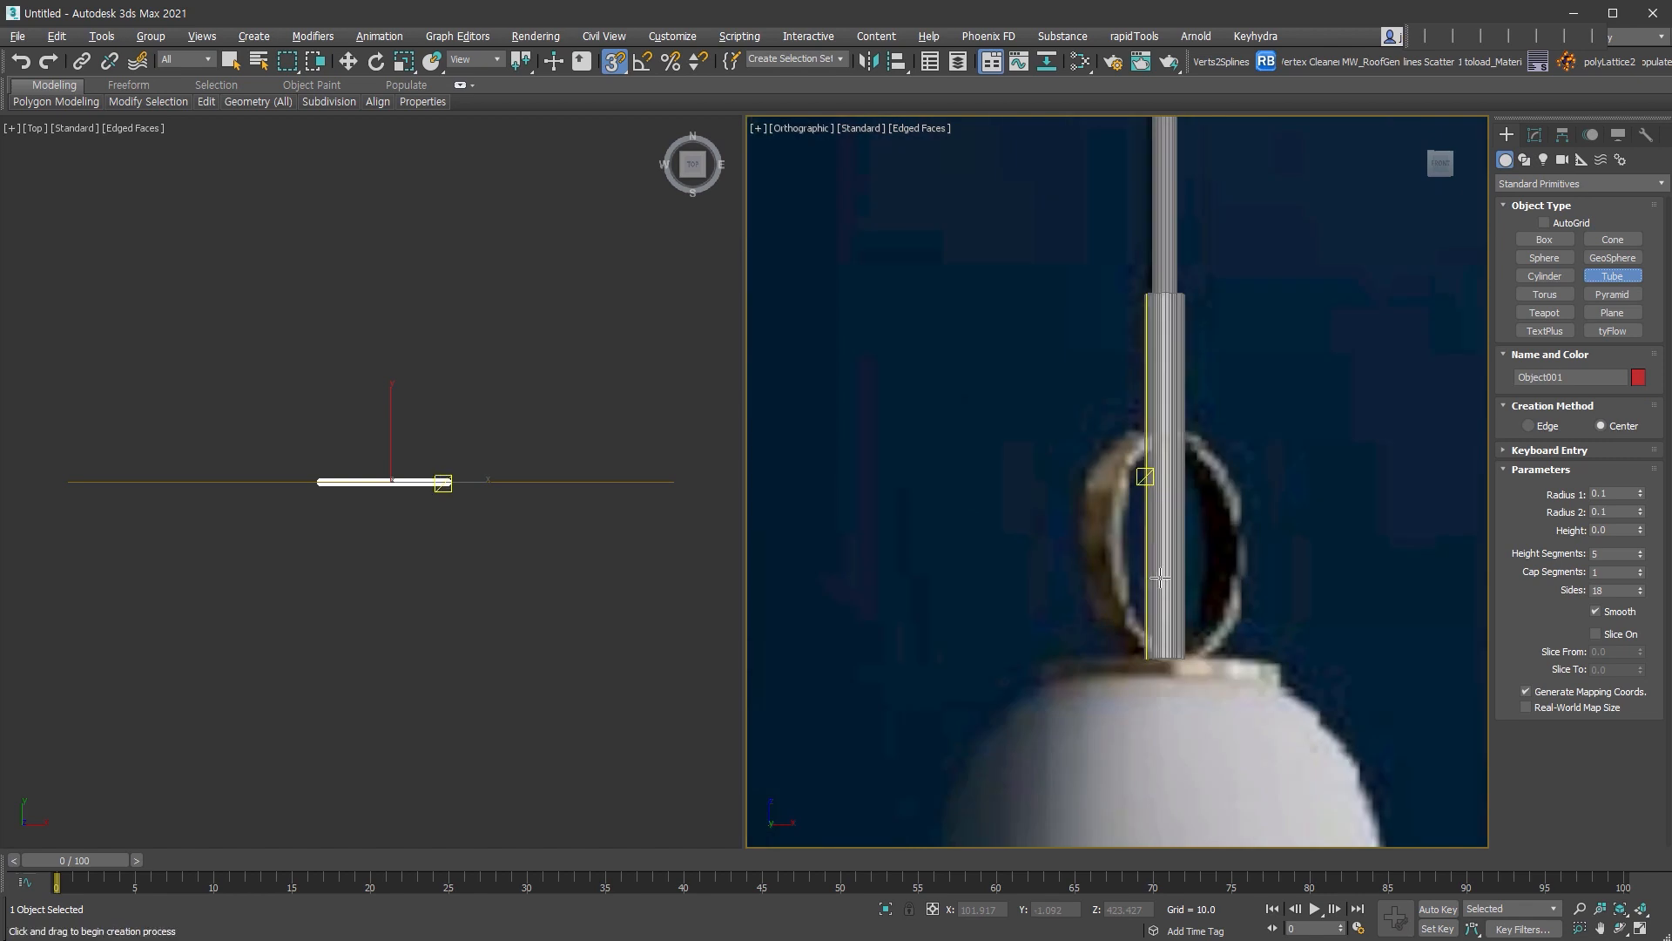
pyautogui.press('f')
pyautogui.moveTo(1116, 616); pyautogui.dragTo(1141, 478)
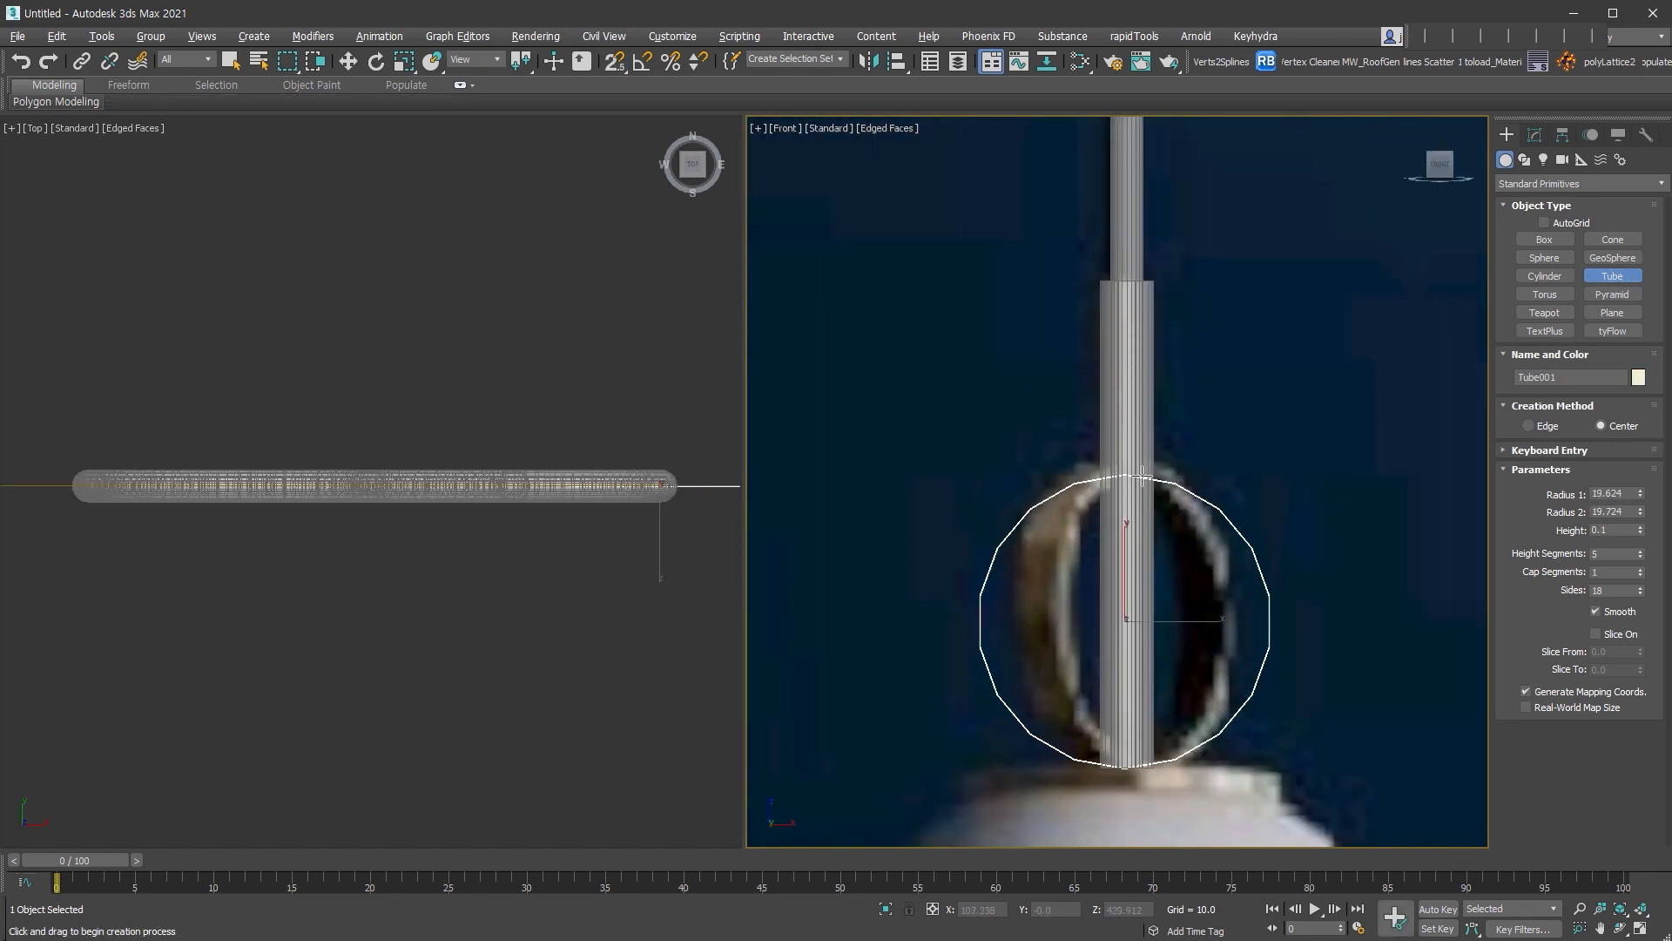
pyautogui.click(1145, 468)
pyautogui.click(1154, 418)
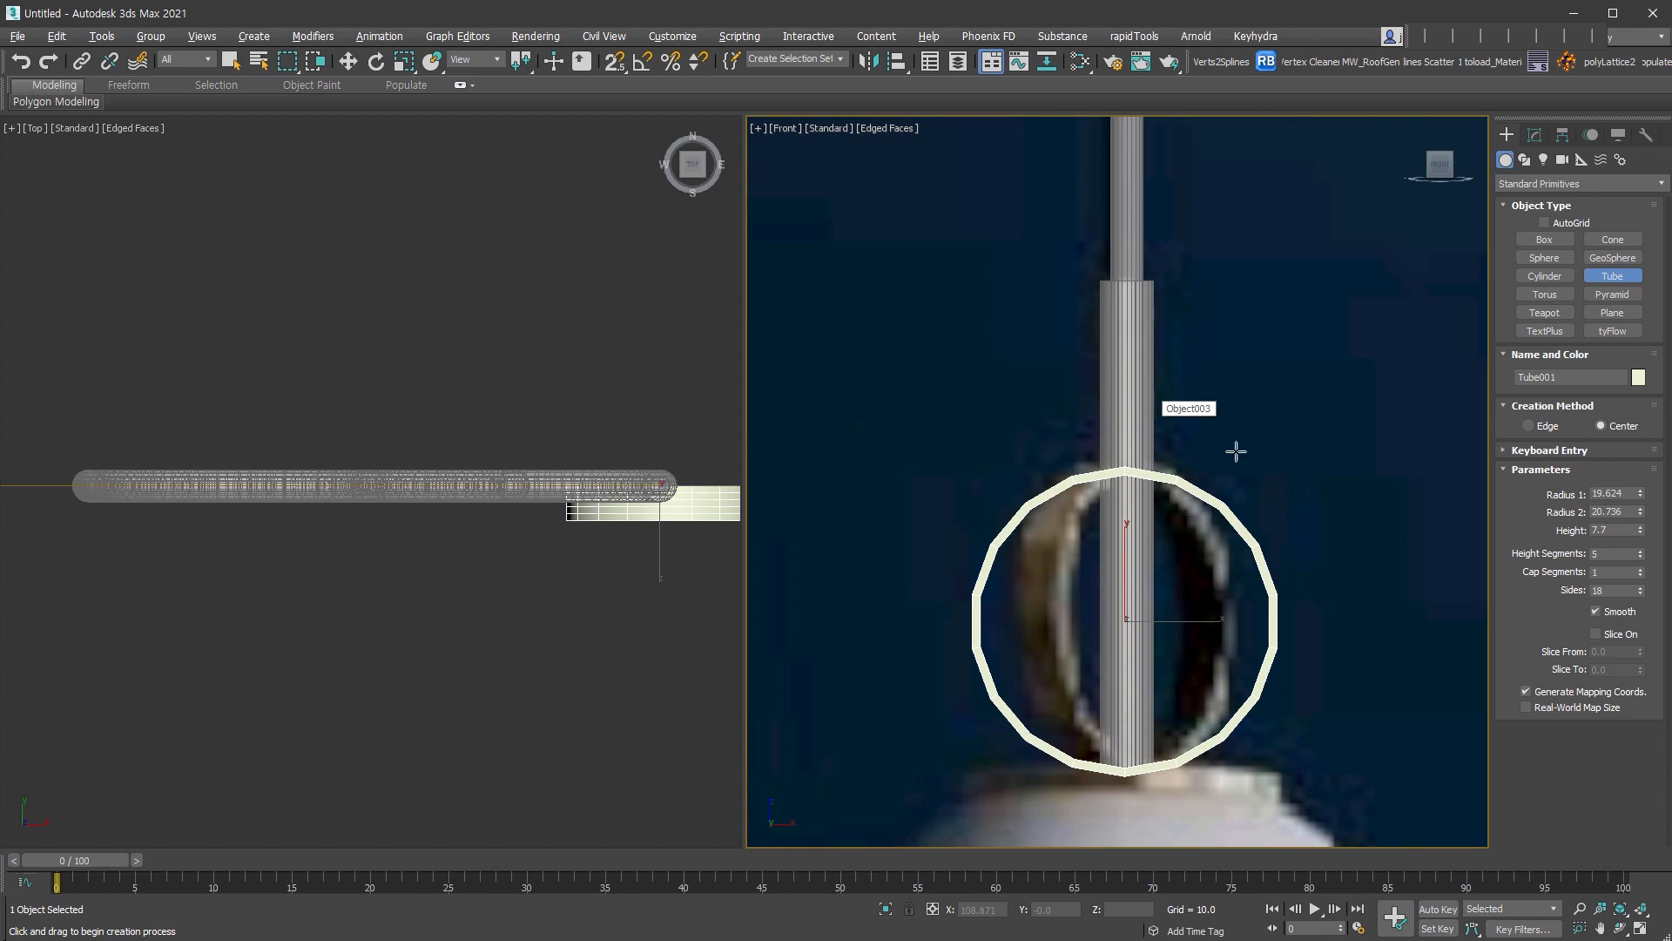
# - Set the tube's height segments to 1 and its sides to 60
pyautogui.rightClick(1639, 553)
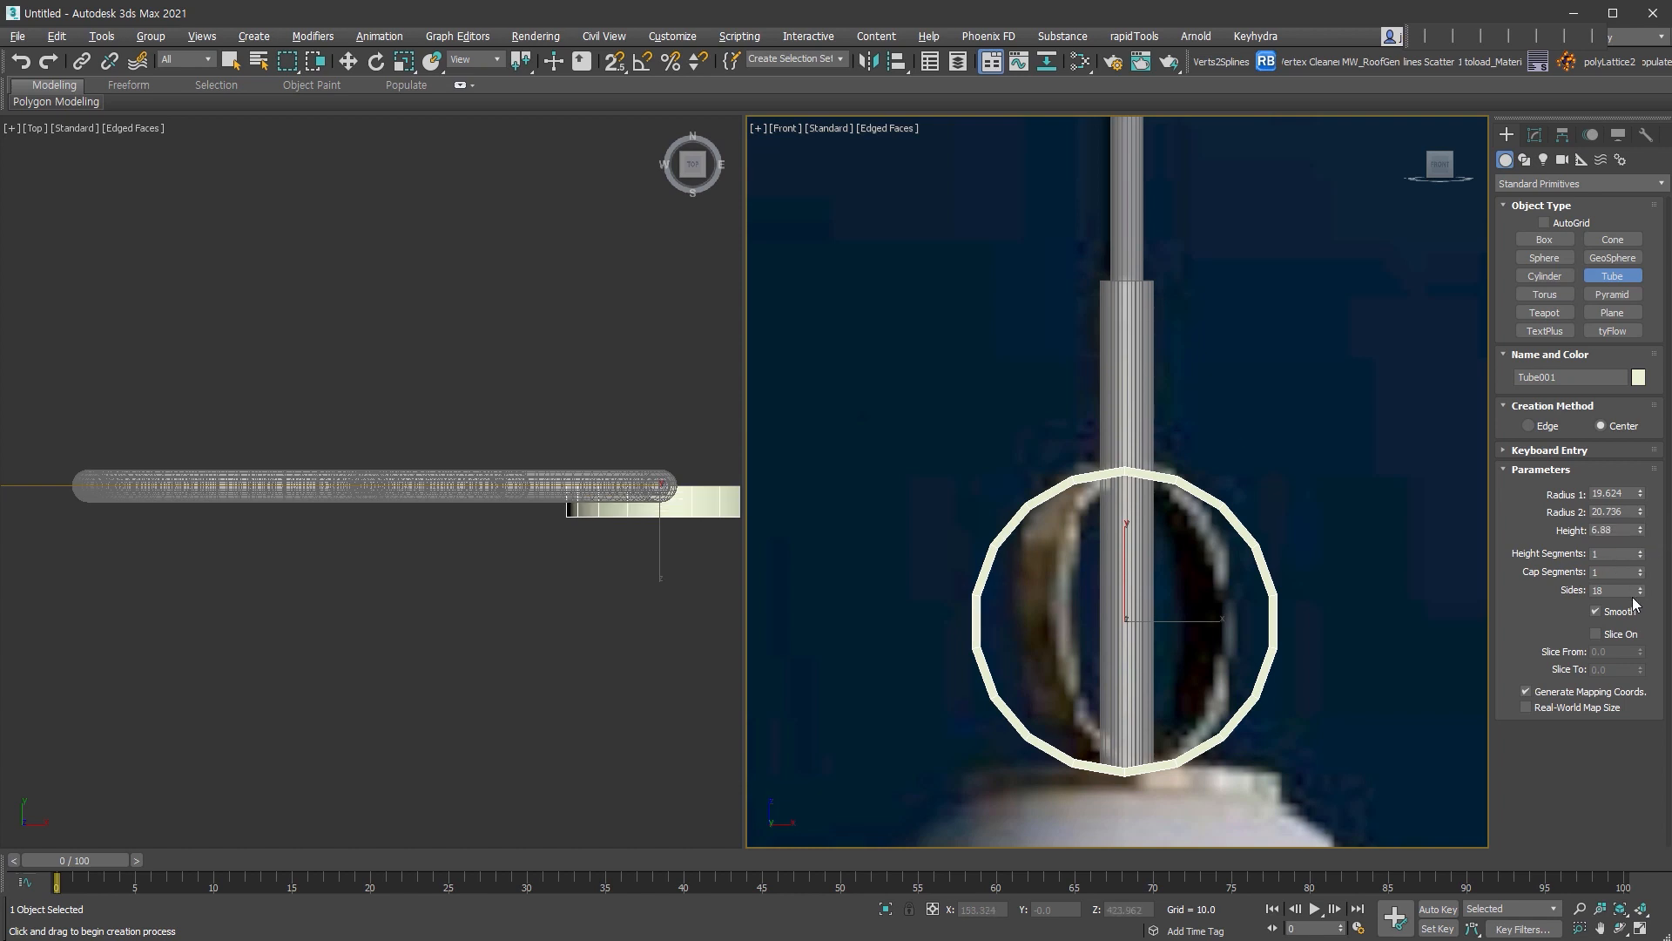
pyautogui.doubleClick(1621, 592)
pyautogui.press('Return')
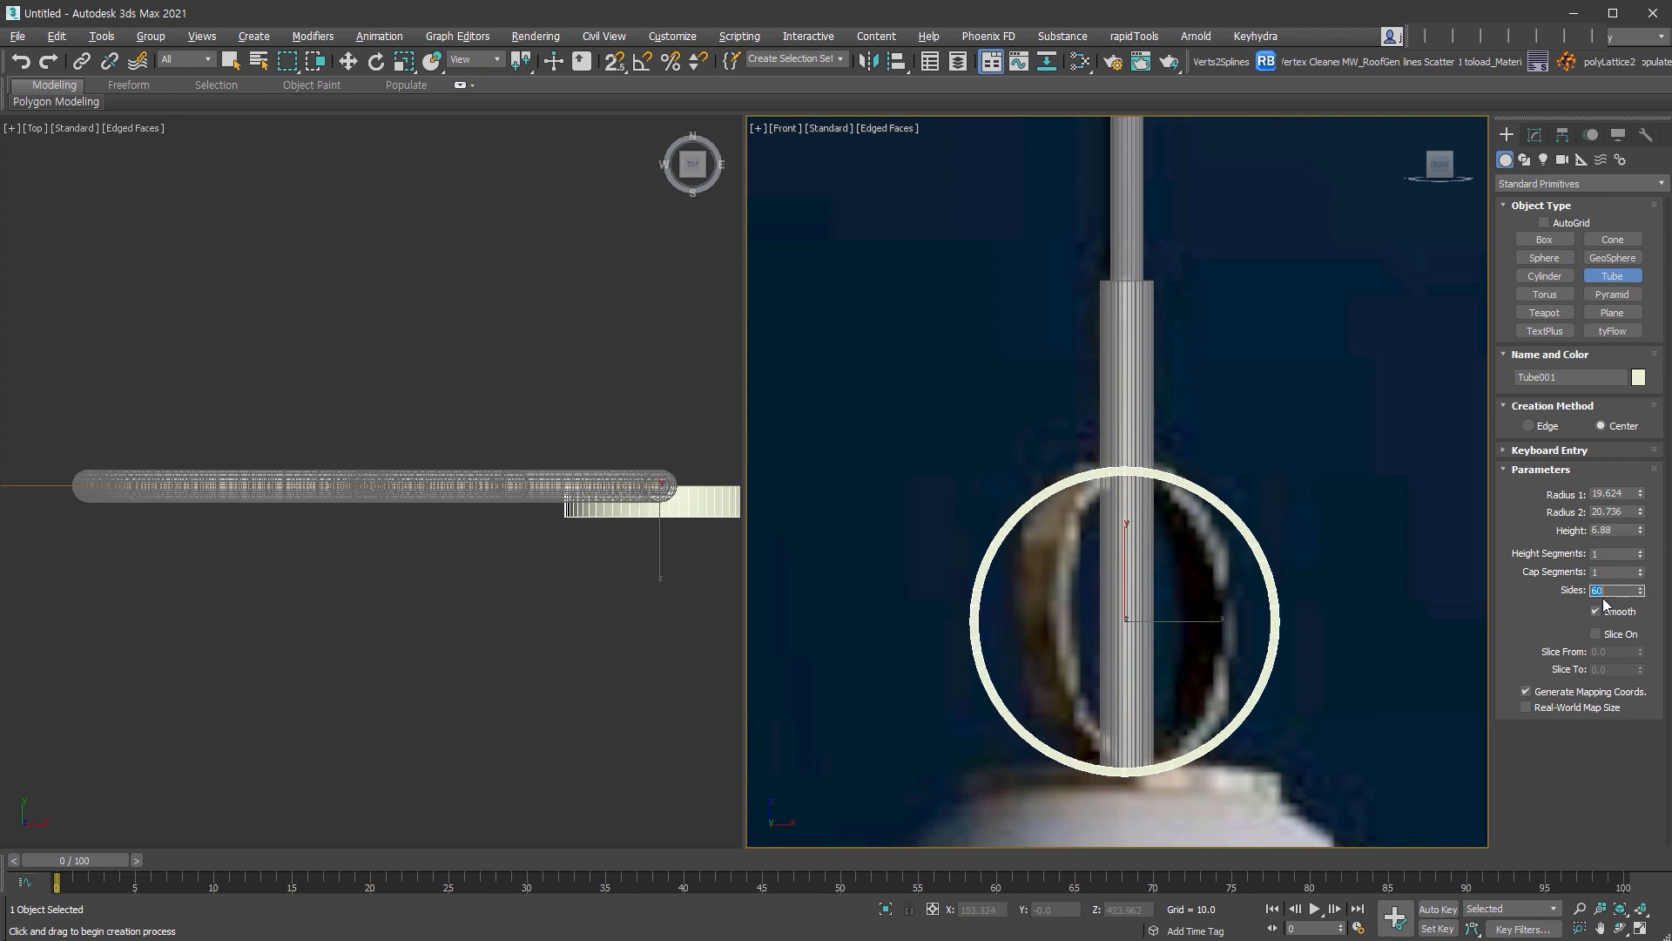
# - Align the tube center to center with the short brass stem on the X, Y and Z positions
pyautogui.moveTo(709, 503); pyautogui.dragTo(612, 576, button='middle')
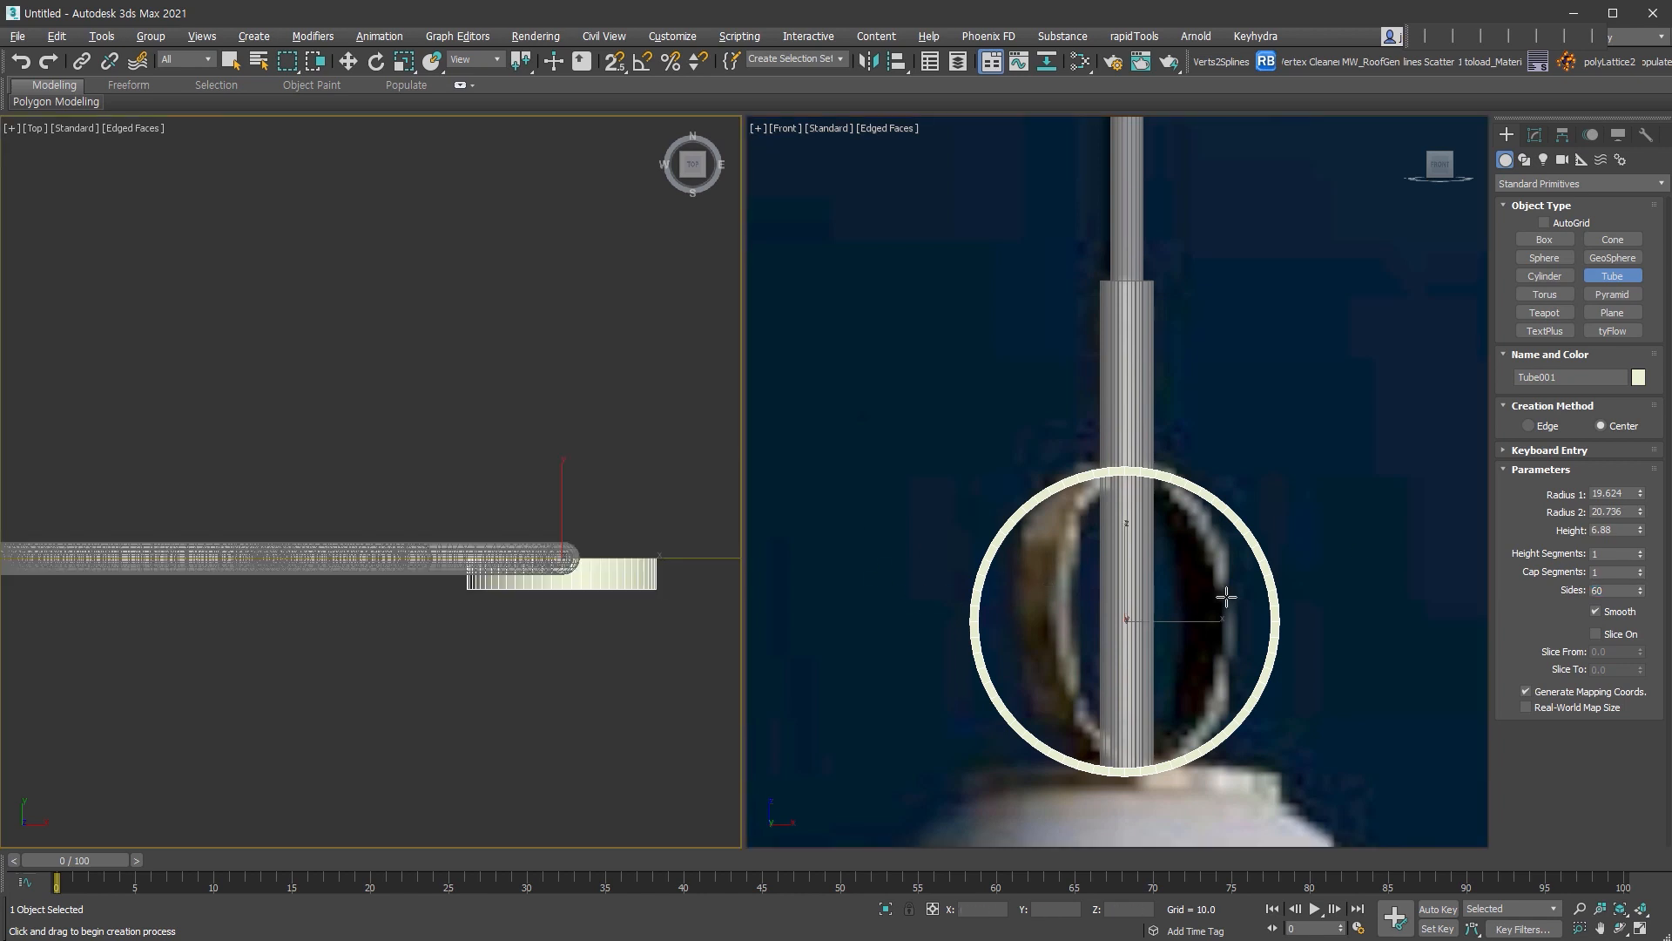
pyautogui.hotkey('alt', 'a')
pyautogui.click(1151, 384)
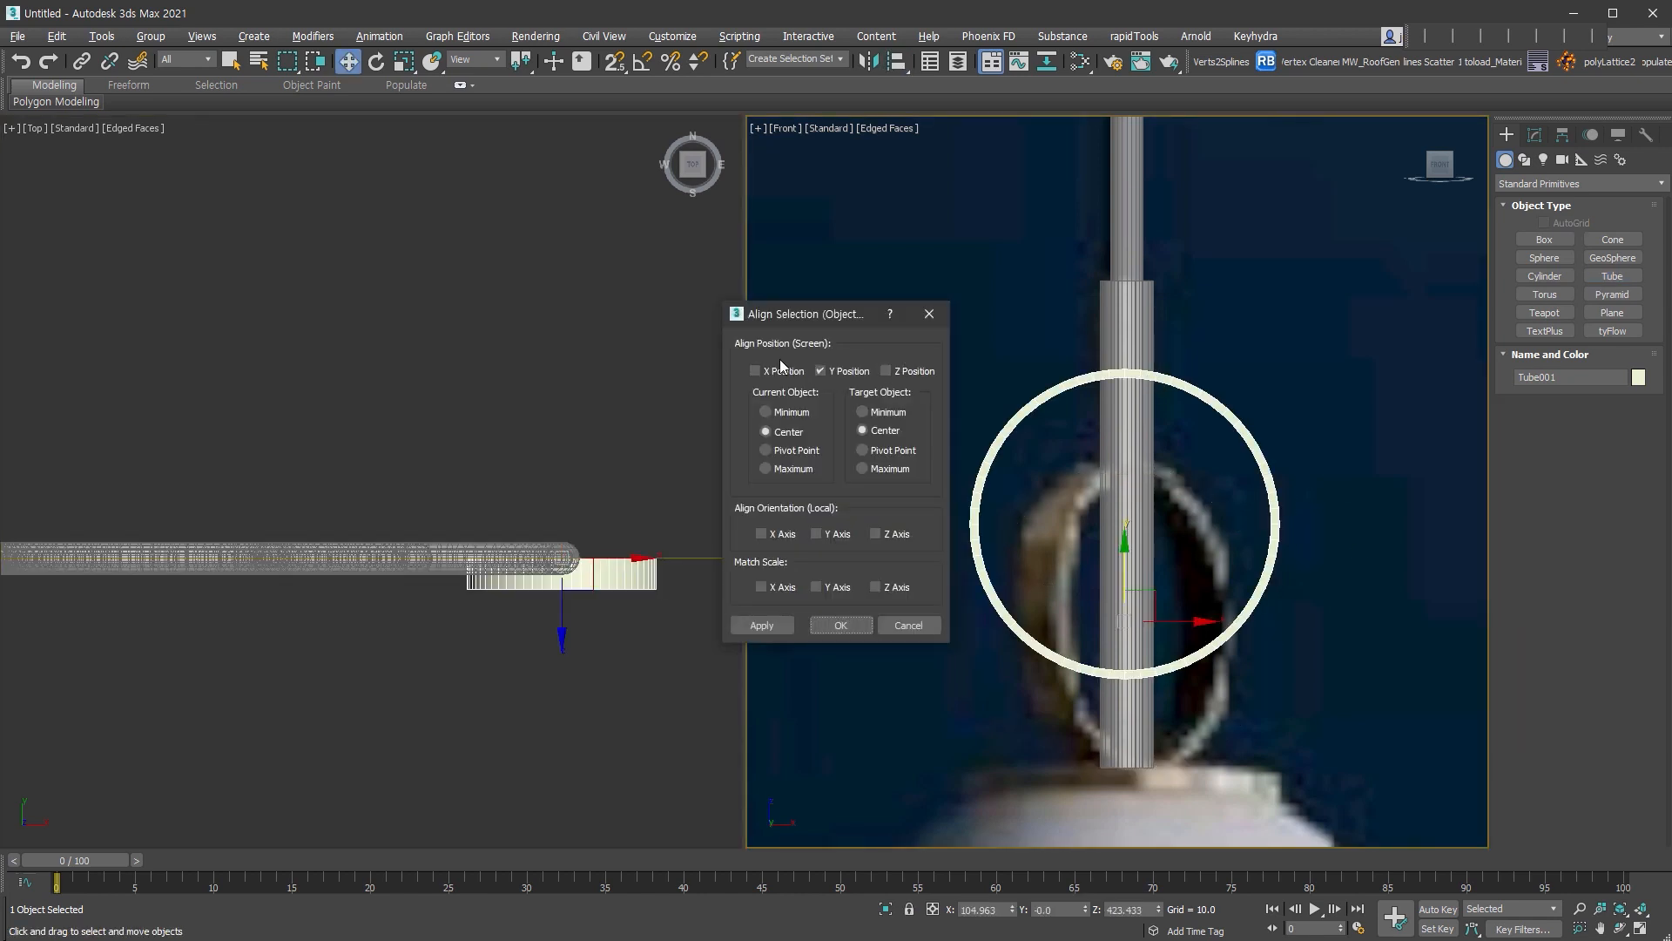
pyautogui.click(784, 371)
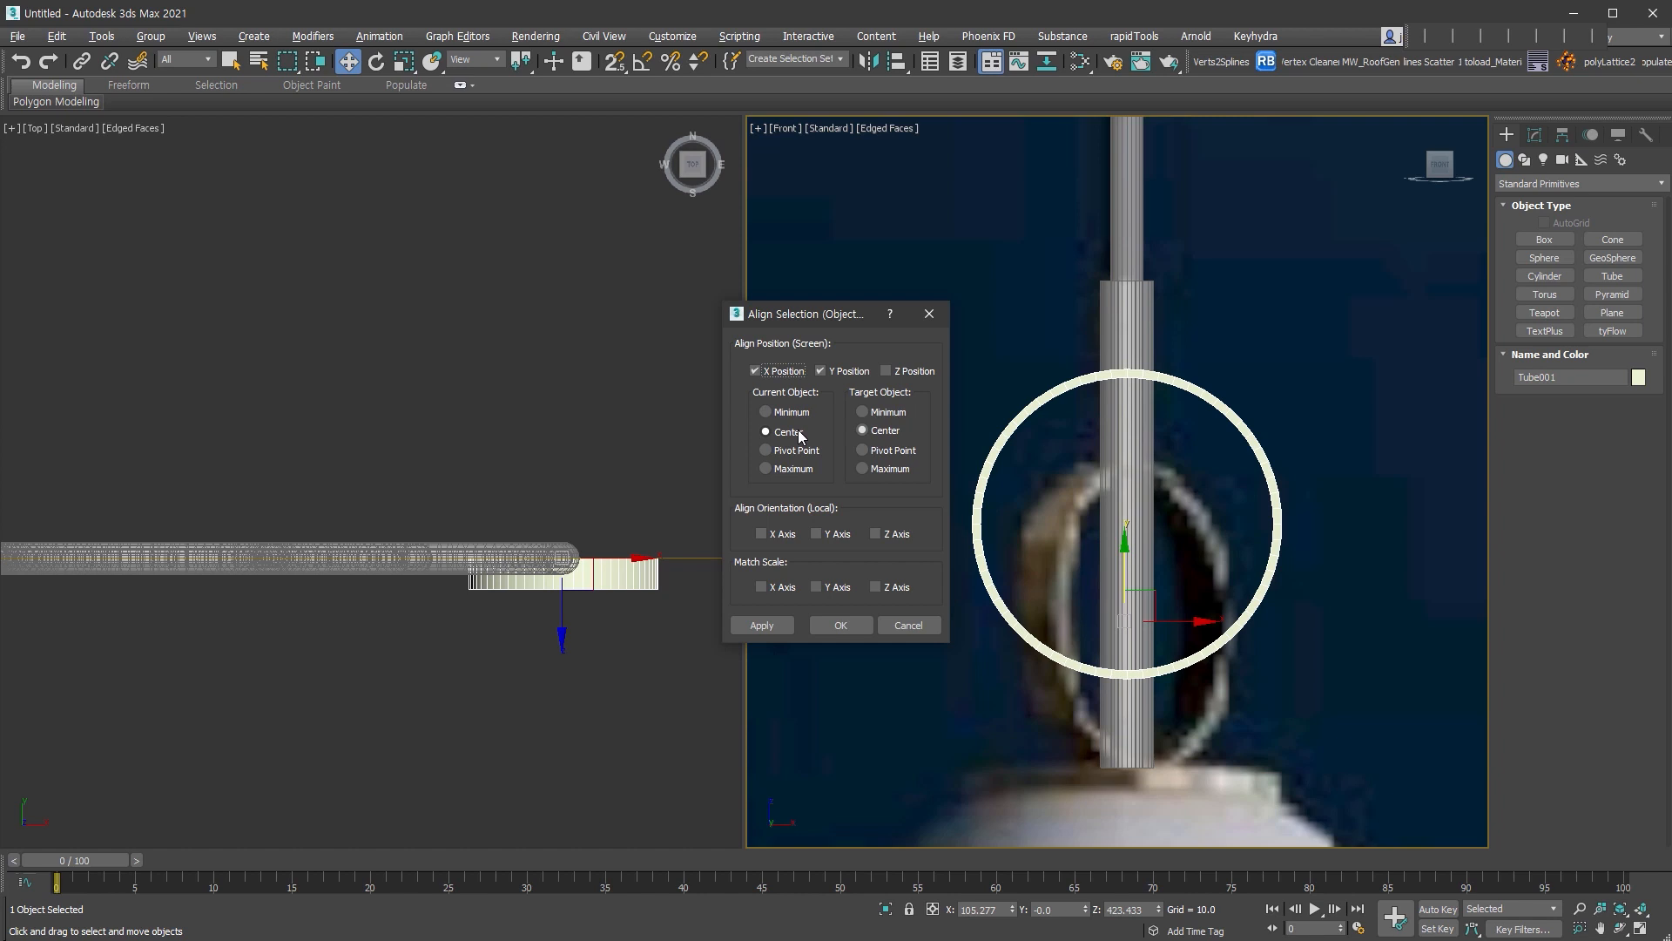
pyautogui.click(762, 625)
pyautogui.click(904, 369)
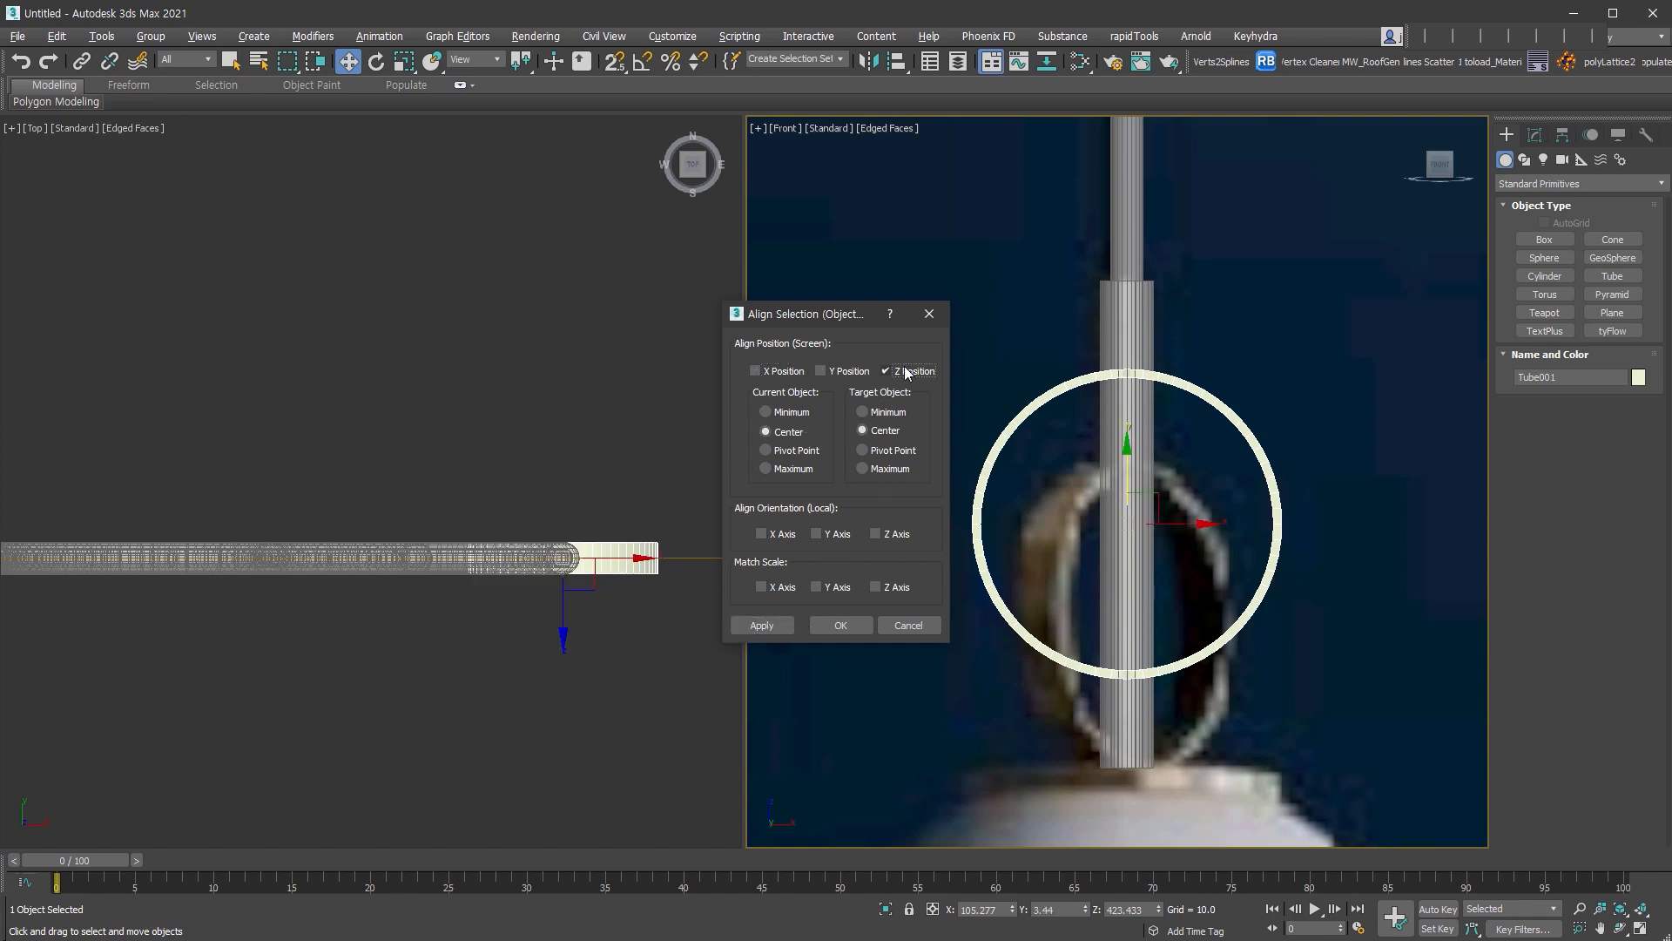
pyautogui.click(841, 625)
# - Move the tube ring down until its lower edge meets the bottom end of the stem above the globe
pyautogui.moveTo(1128, 477); pyautogui.dragTo(1129, 563)
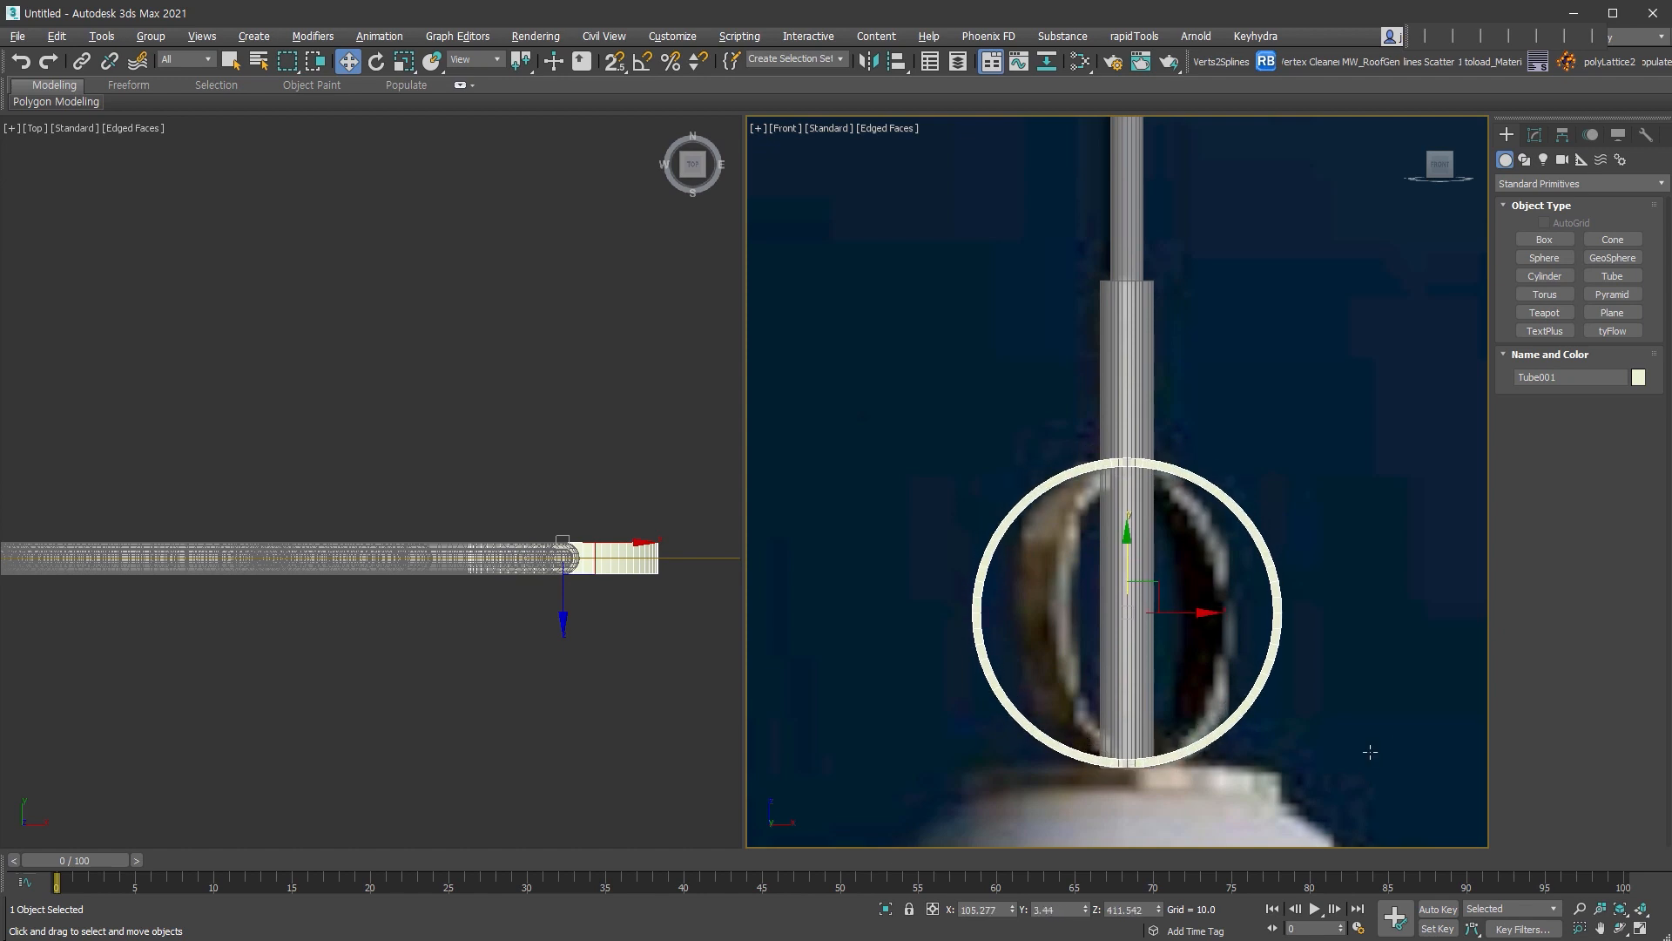
pyautogui.moveTo(1370, 751); pyautogui.dragTo(1308, 383, button='middle')
pyautogui.scroll(-4, 1232, 582)
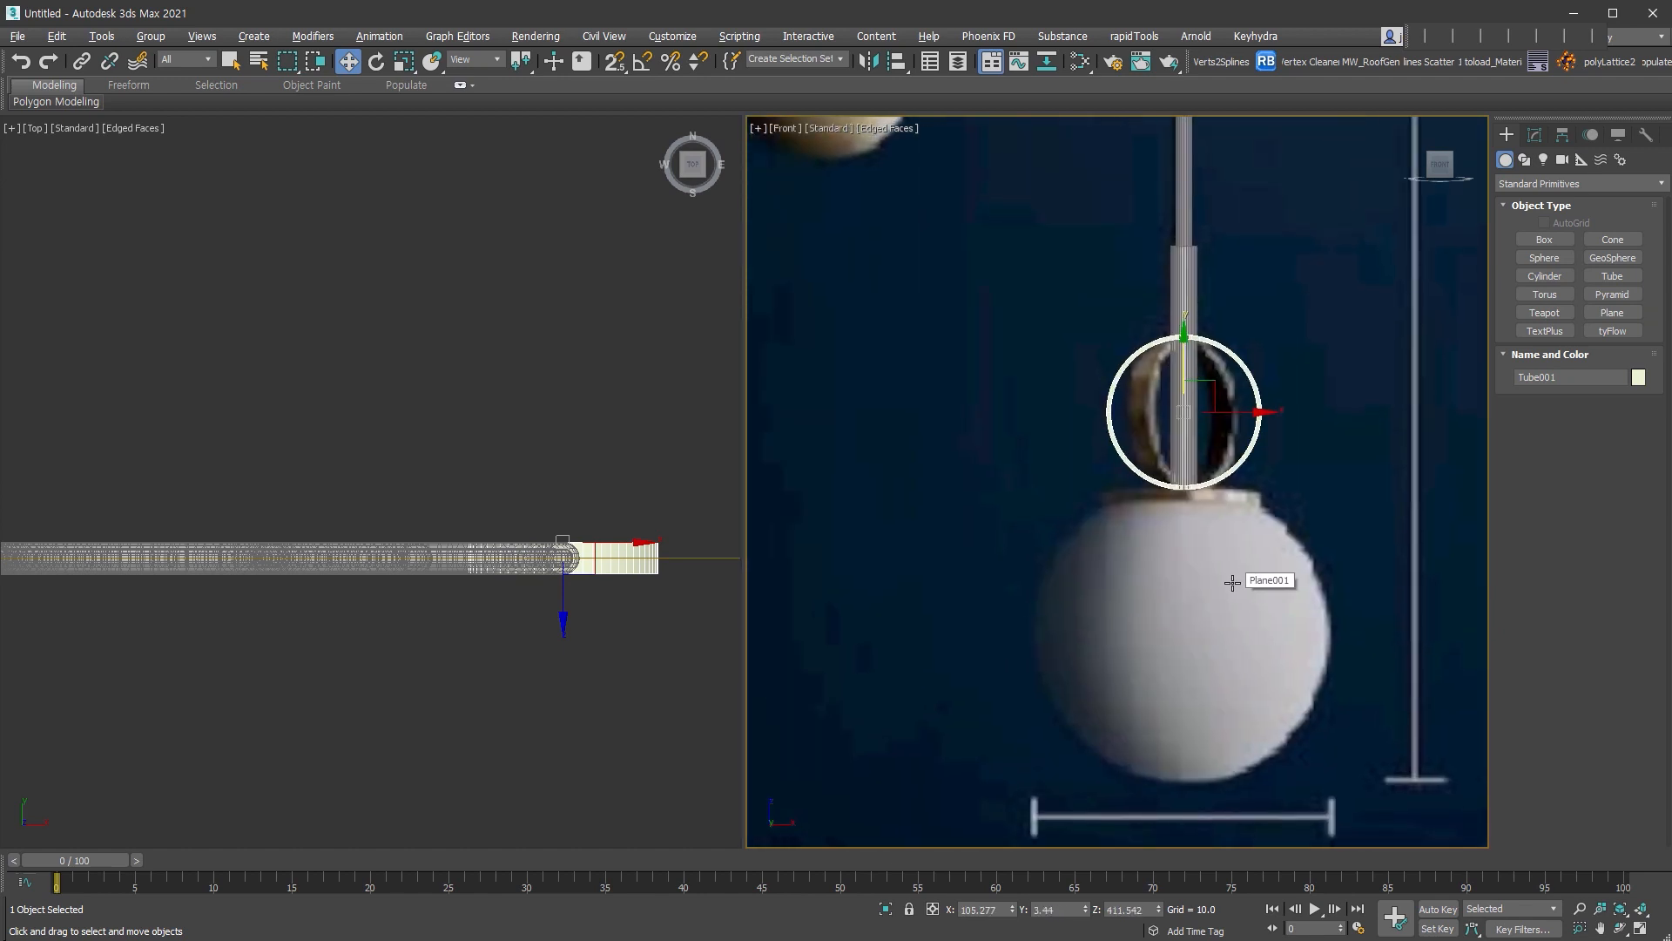
# - Draw a sphere with a radius of about 39.9 over the reference globe below the ring in the Front view
pyautogui.click(1544, 258)
pyautogui.moveTo(1189, 633); pyautogui.dragTo(1235, 775)
pyautogui.rightClick(1236, 776)
pyautogui.rightClick(1187, 571)
pyautogui.click(1220, 622)
pyautogui.rightClick(1192, 610)
pyautogui.click(1208, 629)
# - Turn on angle snap and rotate the globe sphere so its poles run vertically
pyautogui.rightClick(1205, 635)
pyautogui.click(1230, 664)
pyautogui.press('a')
pyautogui.moveTo(1189, 664); pyautogui.dragTo(1191, 574)
pyautogui.rightClick(1192, 576)
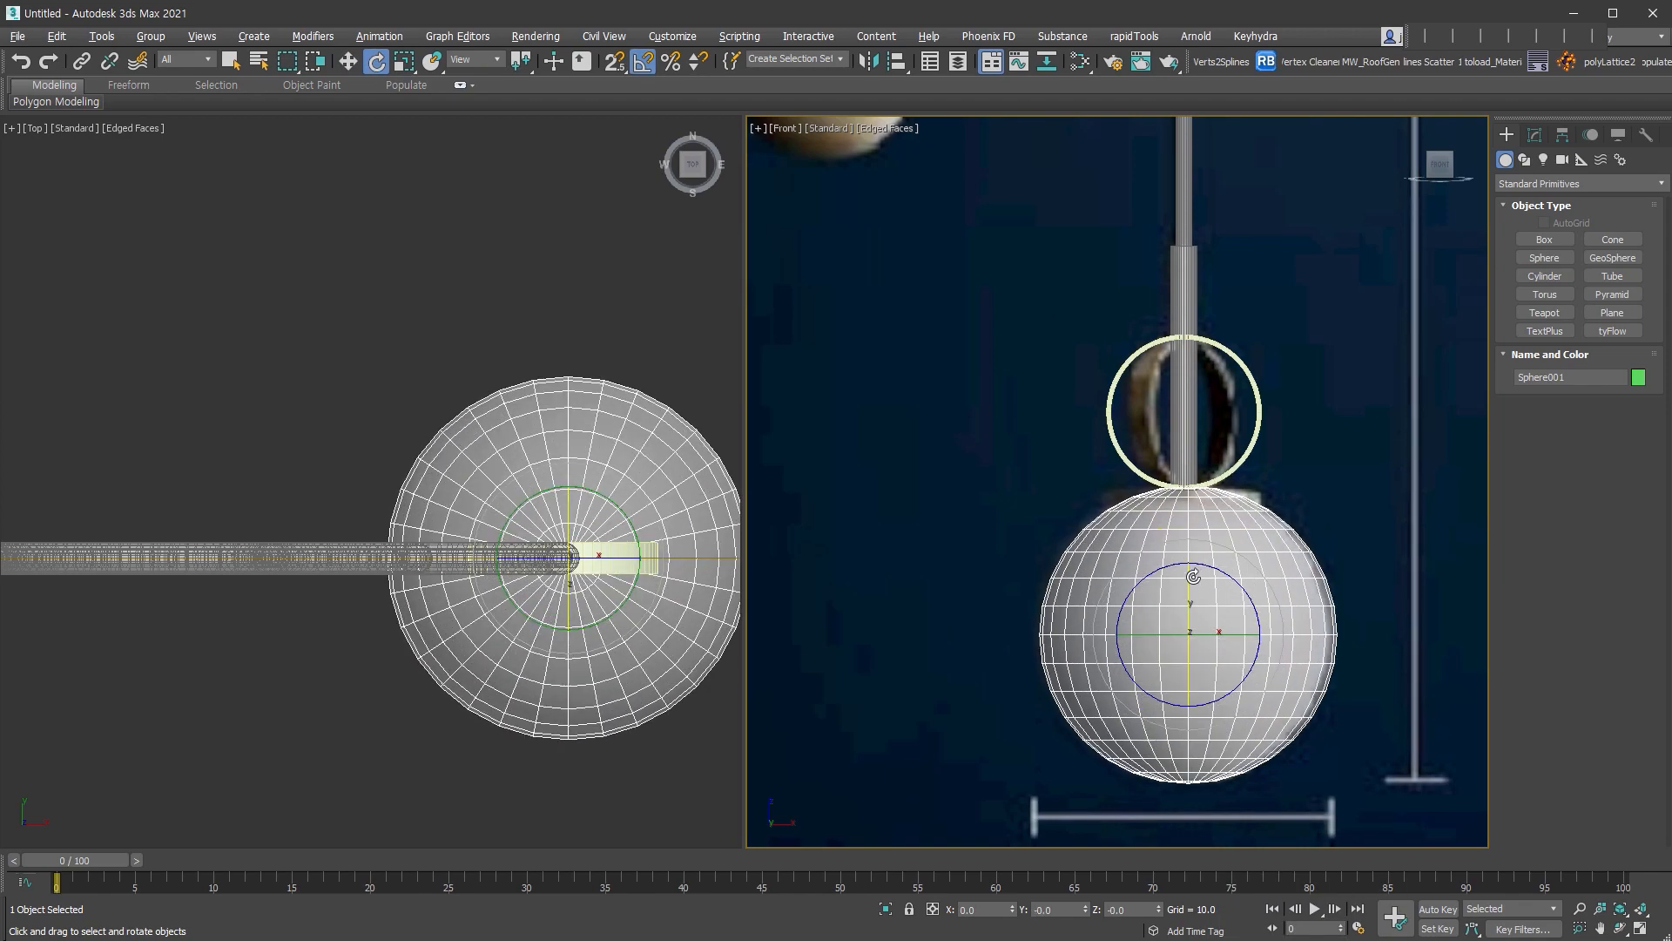
pyautogui.rightClick(1198, 576)
pyautogui.click(1215, 596)
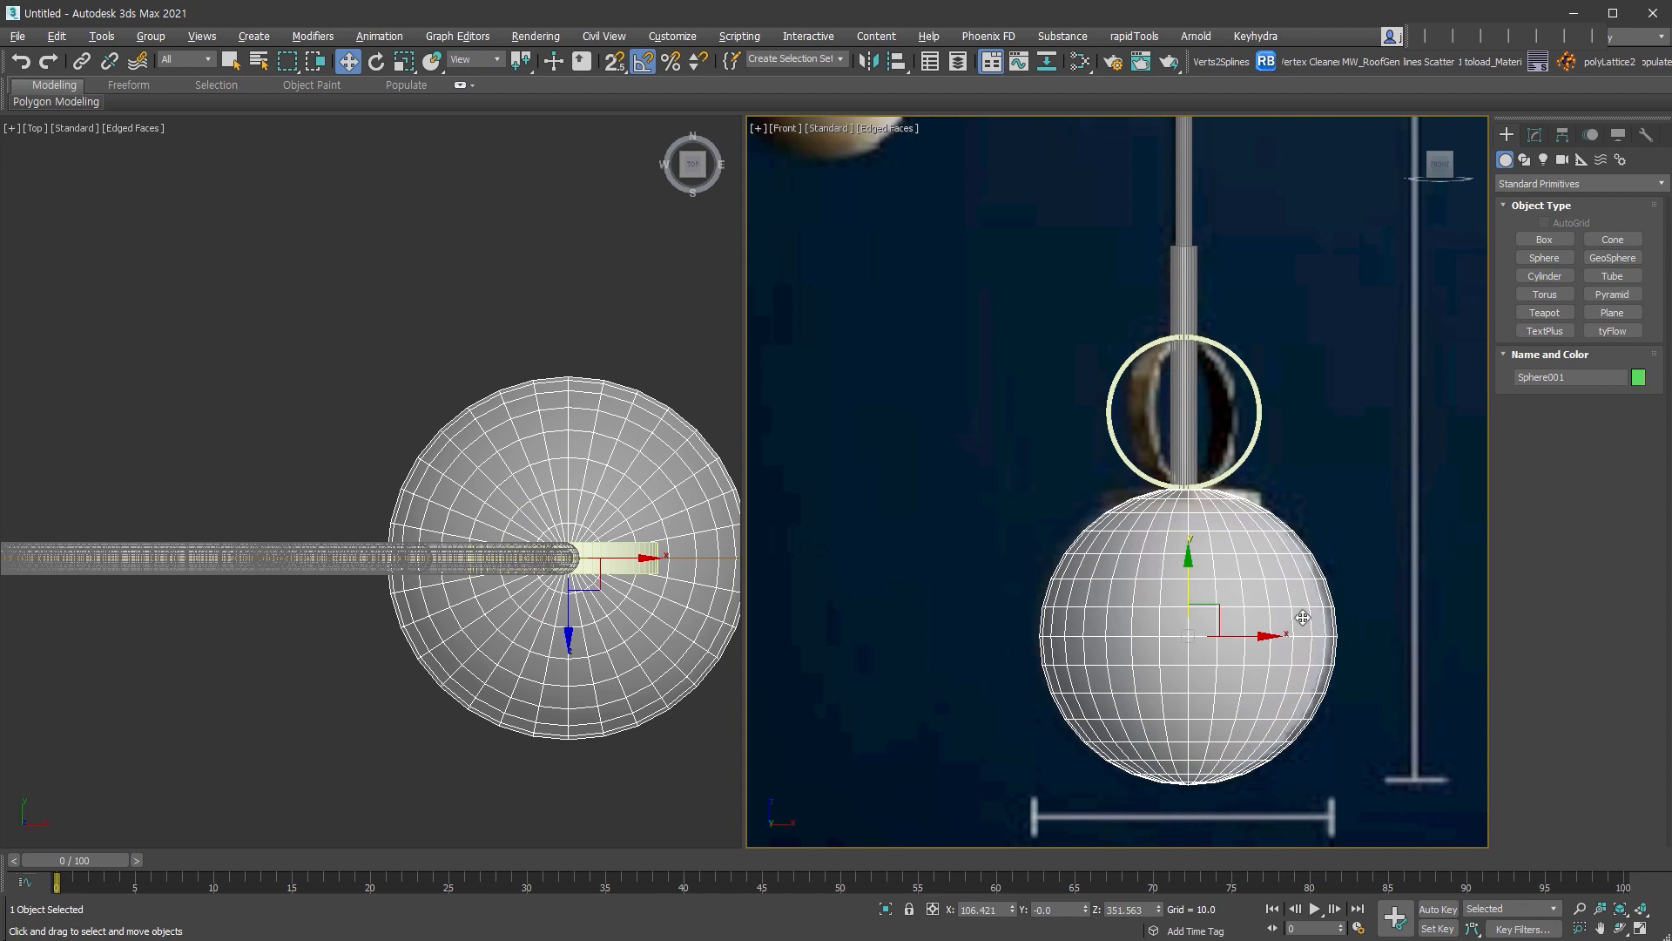
# - Set the sphere's segments to 50 and convert it to an Editable Poly
pyautogui.click(1535, 134)
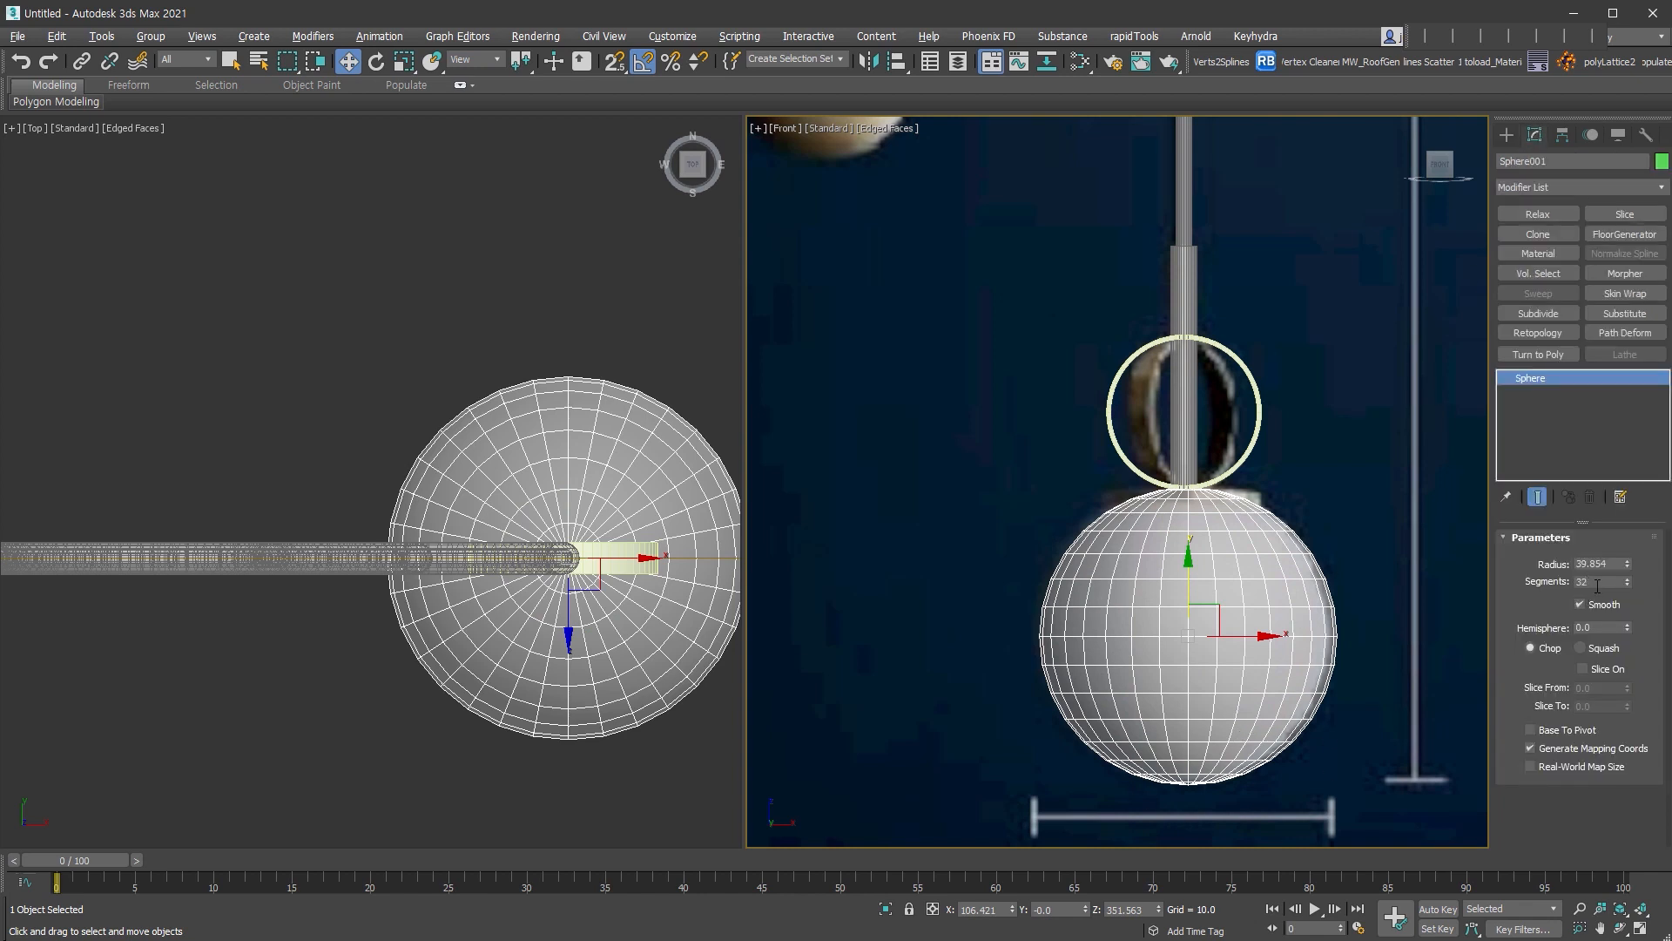
pyautogui.write('50')
pyautogui.press('Return')
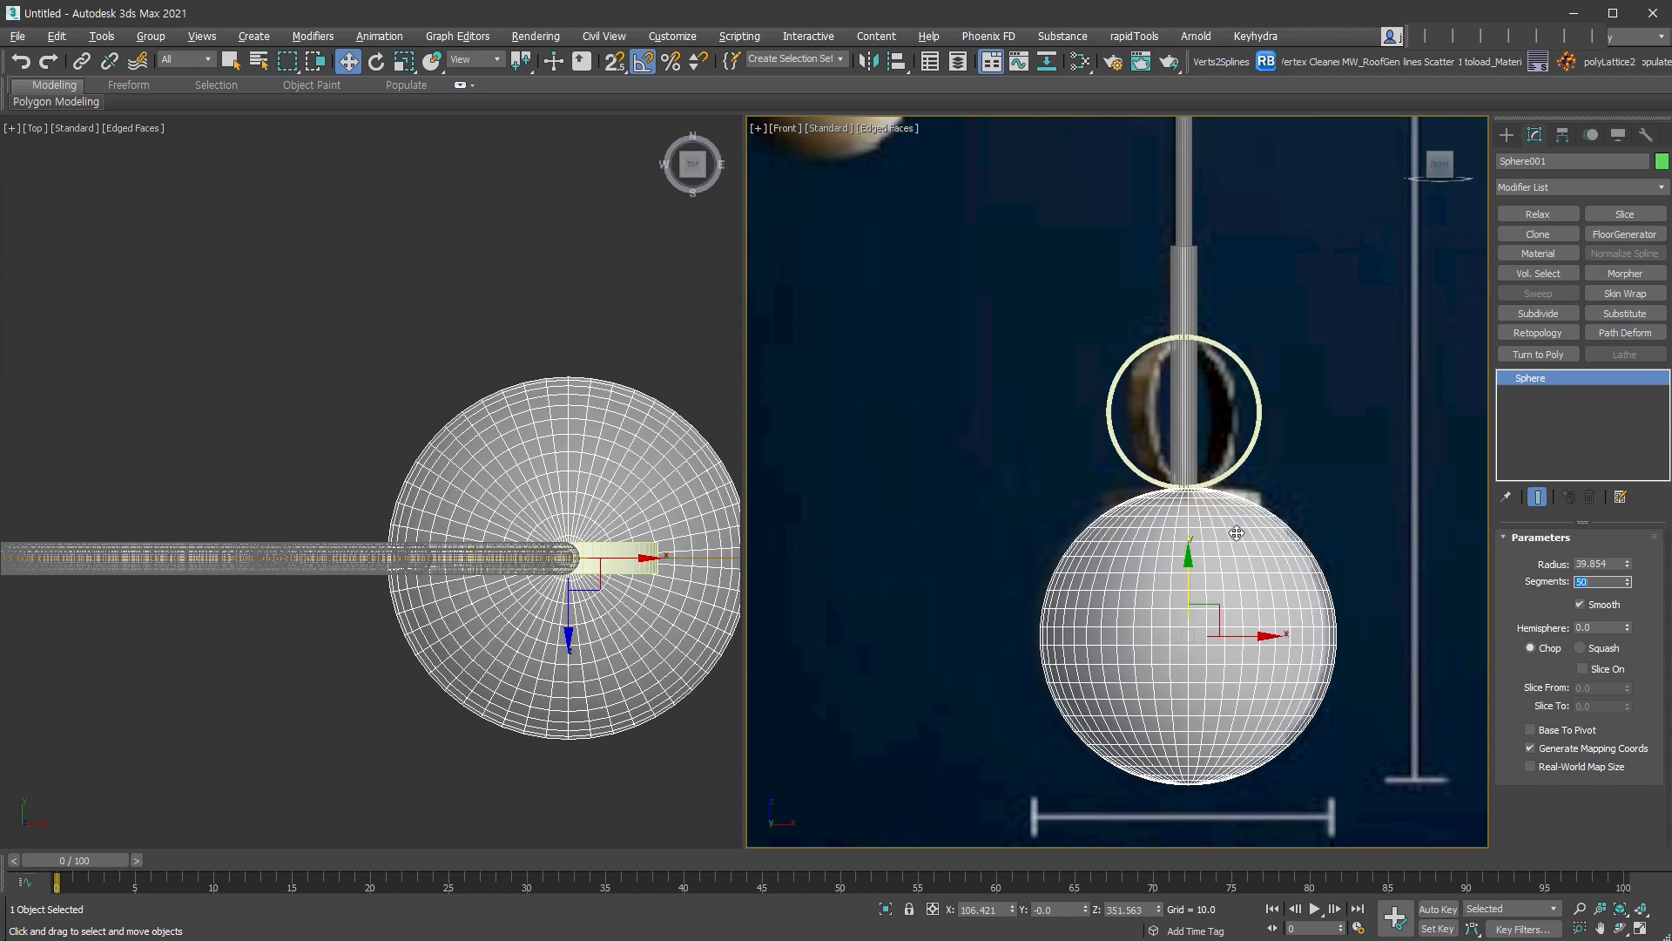
pyautogui.scroll(4, 1237, 528)
pyautogui.moveTo(1237, 525); pyautogui.dragTo(1266, 556, button='middle')
pyautogui.hotkey('alt', 'p')
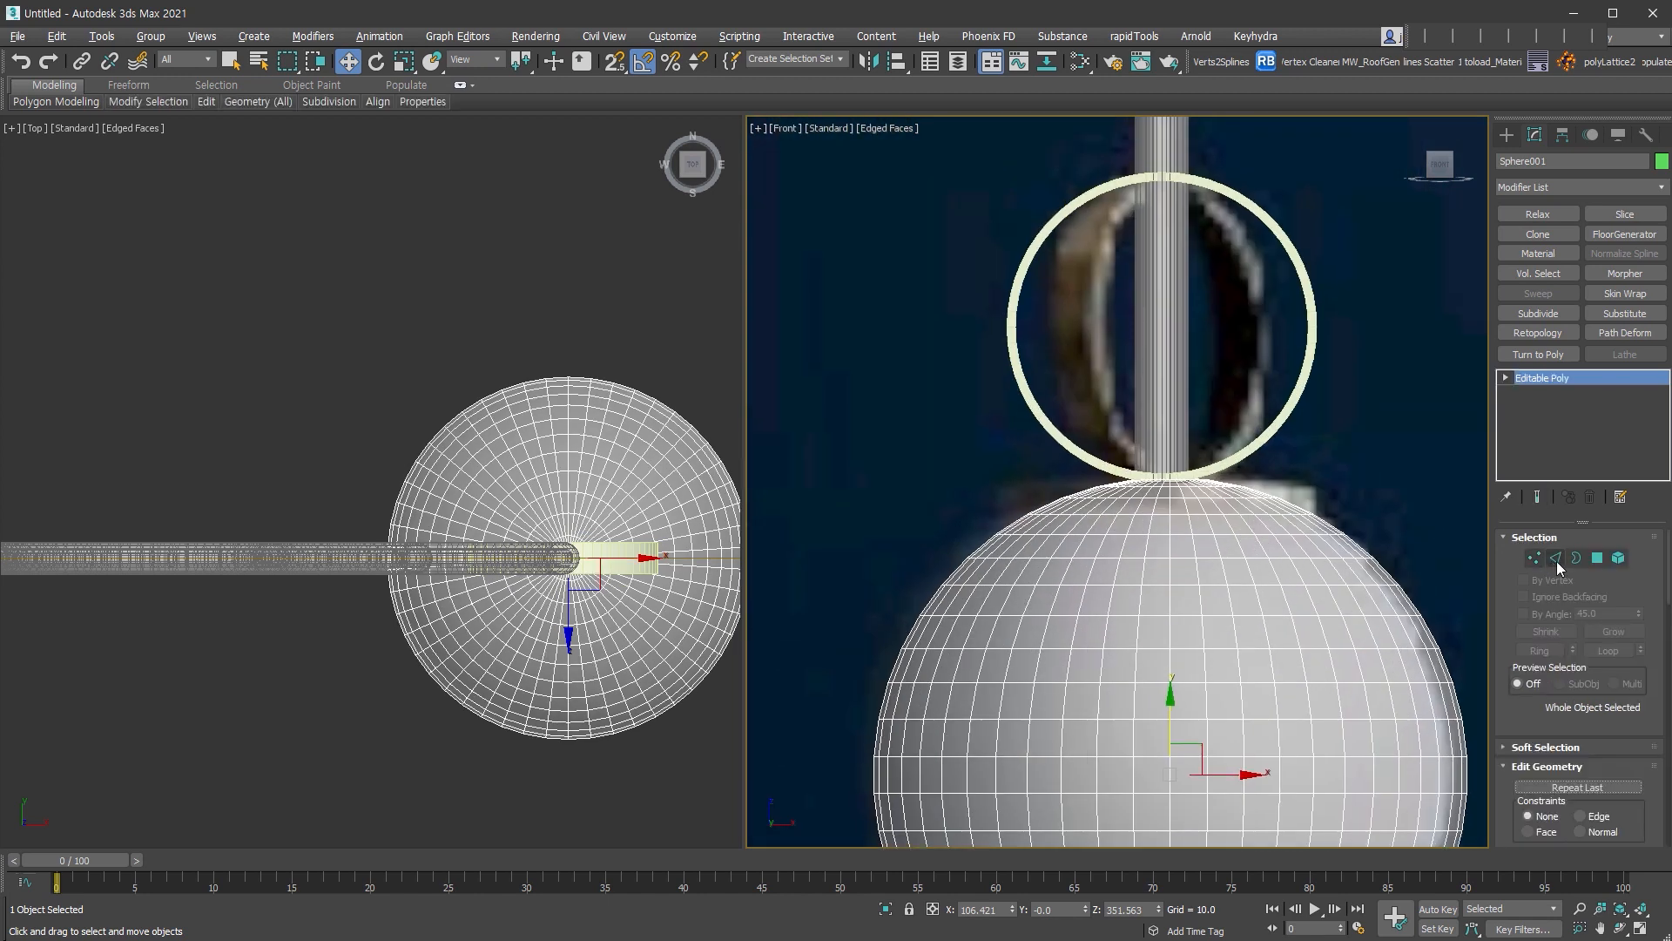
# - Delete the sphere's uppermost polygons down to the base of the reference brass cap, and cap the open border
pyautogui.click(1594, 560)
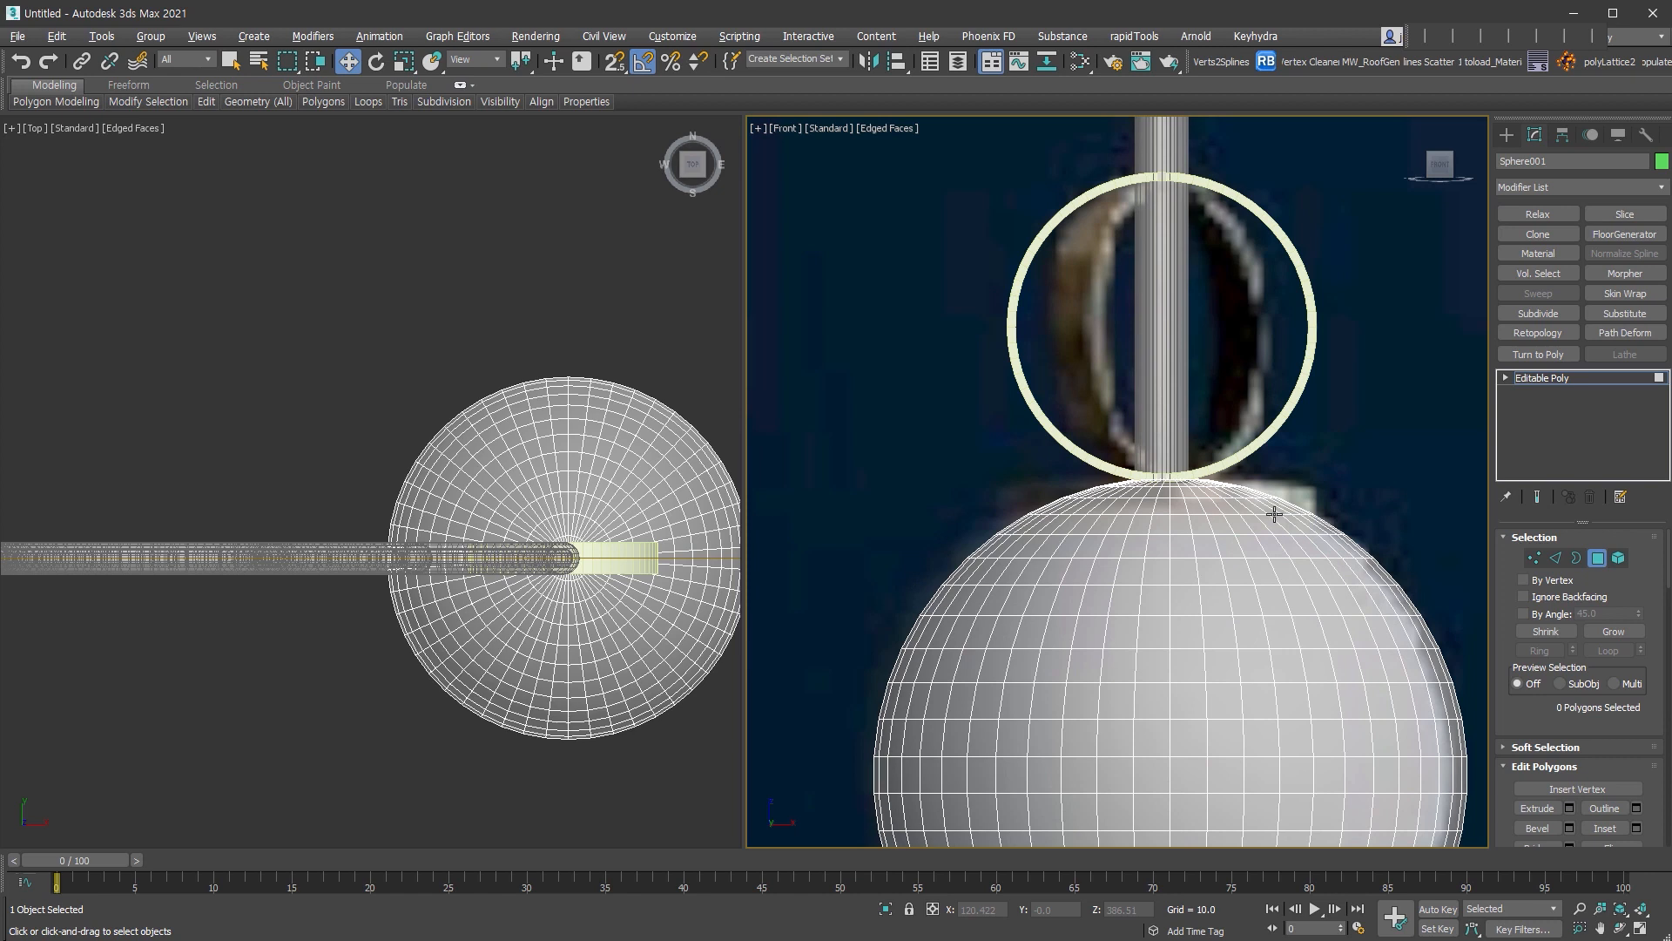
pyautogui.moveTo(971, 475); pyautogui.dragTo(958, 492)
pyautogui.press('Delete')
pyautogui.click(1575, 558)
pyautogui.moveTo(1339, 442); pyautogui.dragTo(1254, 544)
pyautogui.scroll(-1, 1564, 738)
pyautogui.click(1610, 787)
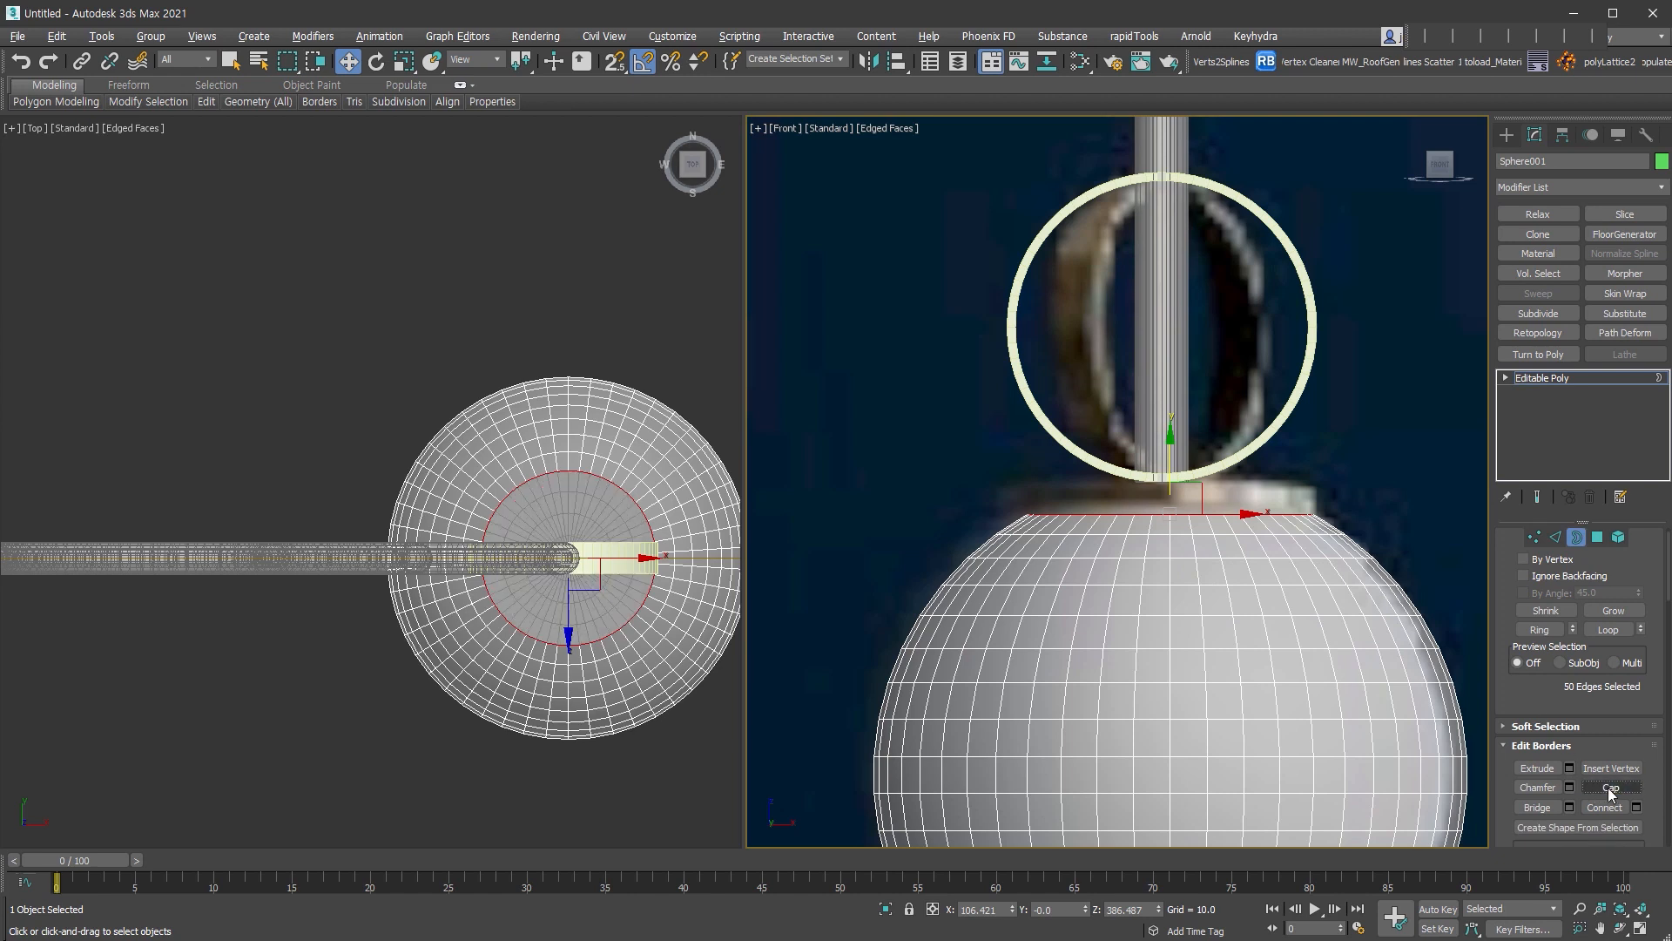
# - Detach the flat polygon at the top of the globe as a separate object
pyautogui.press('4')
pyautogui.moveTo(905, 453); pyautogui.dragTo(949, 531)
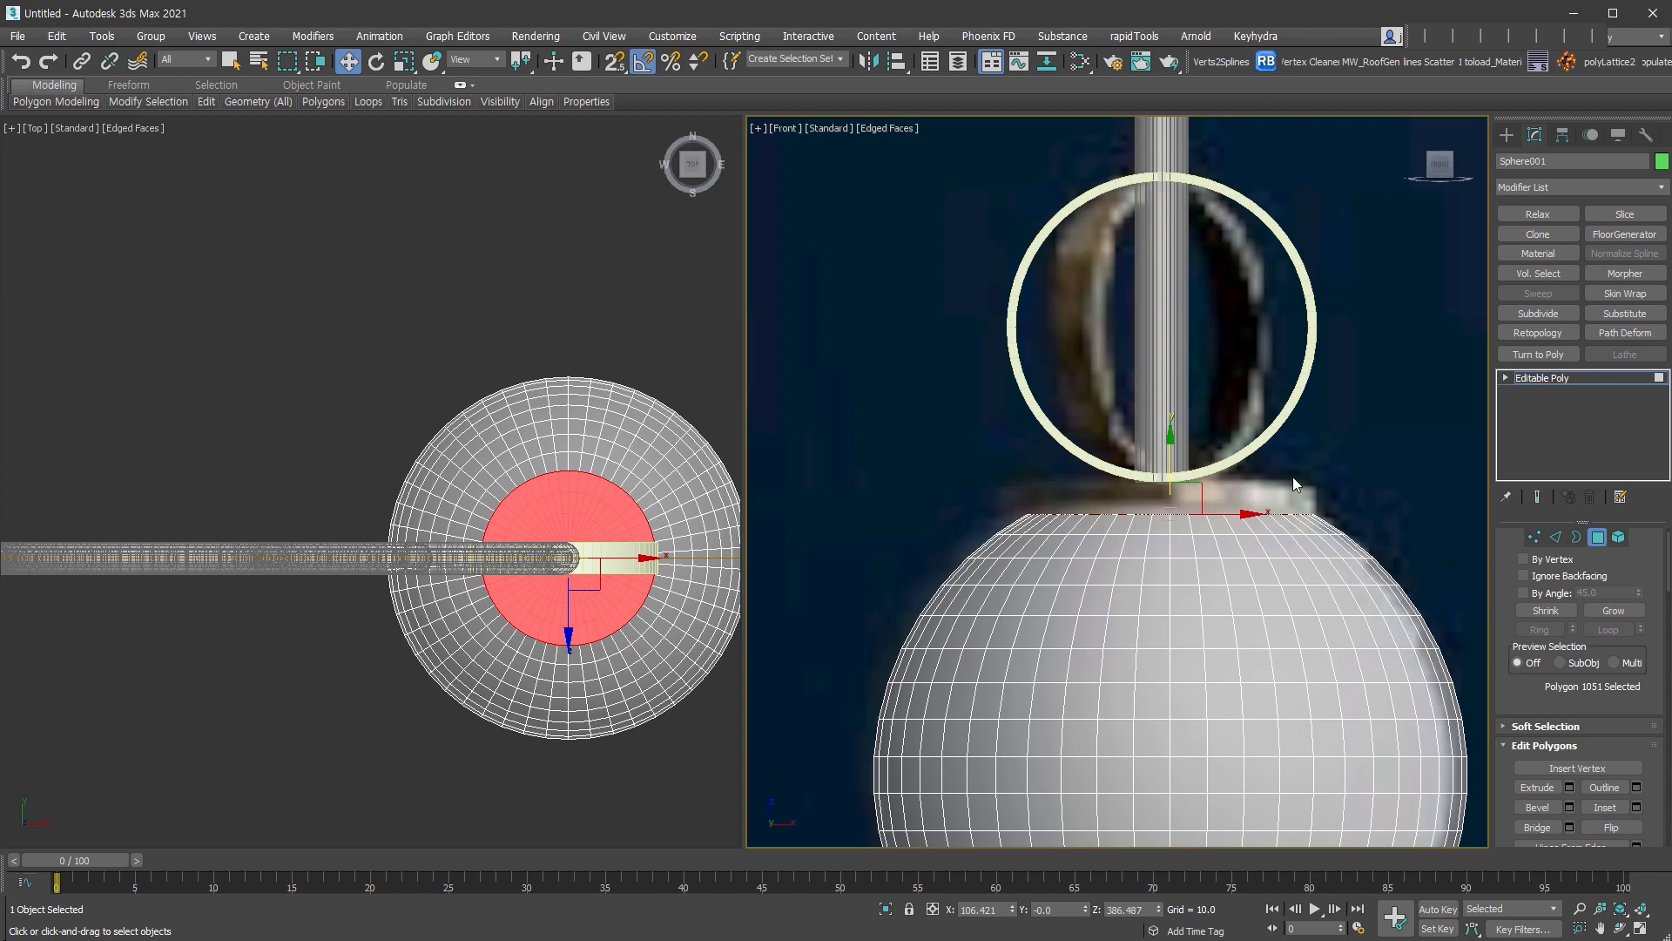
pyautogui.hotkey('alt', 'd')
pyautogui.click(921, 495)
pyautogui.click(1597, 537)
pyautogui.click(645, 598)
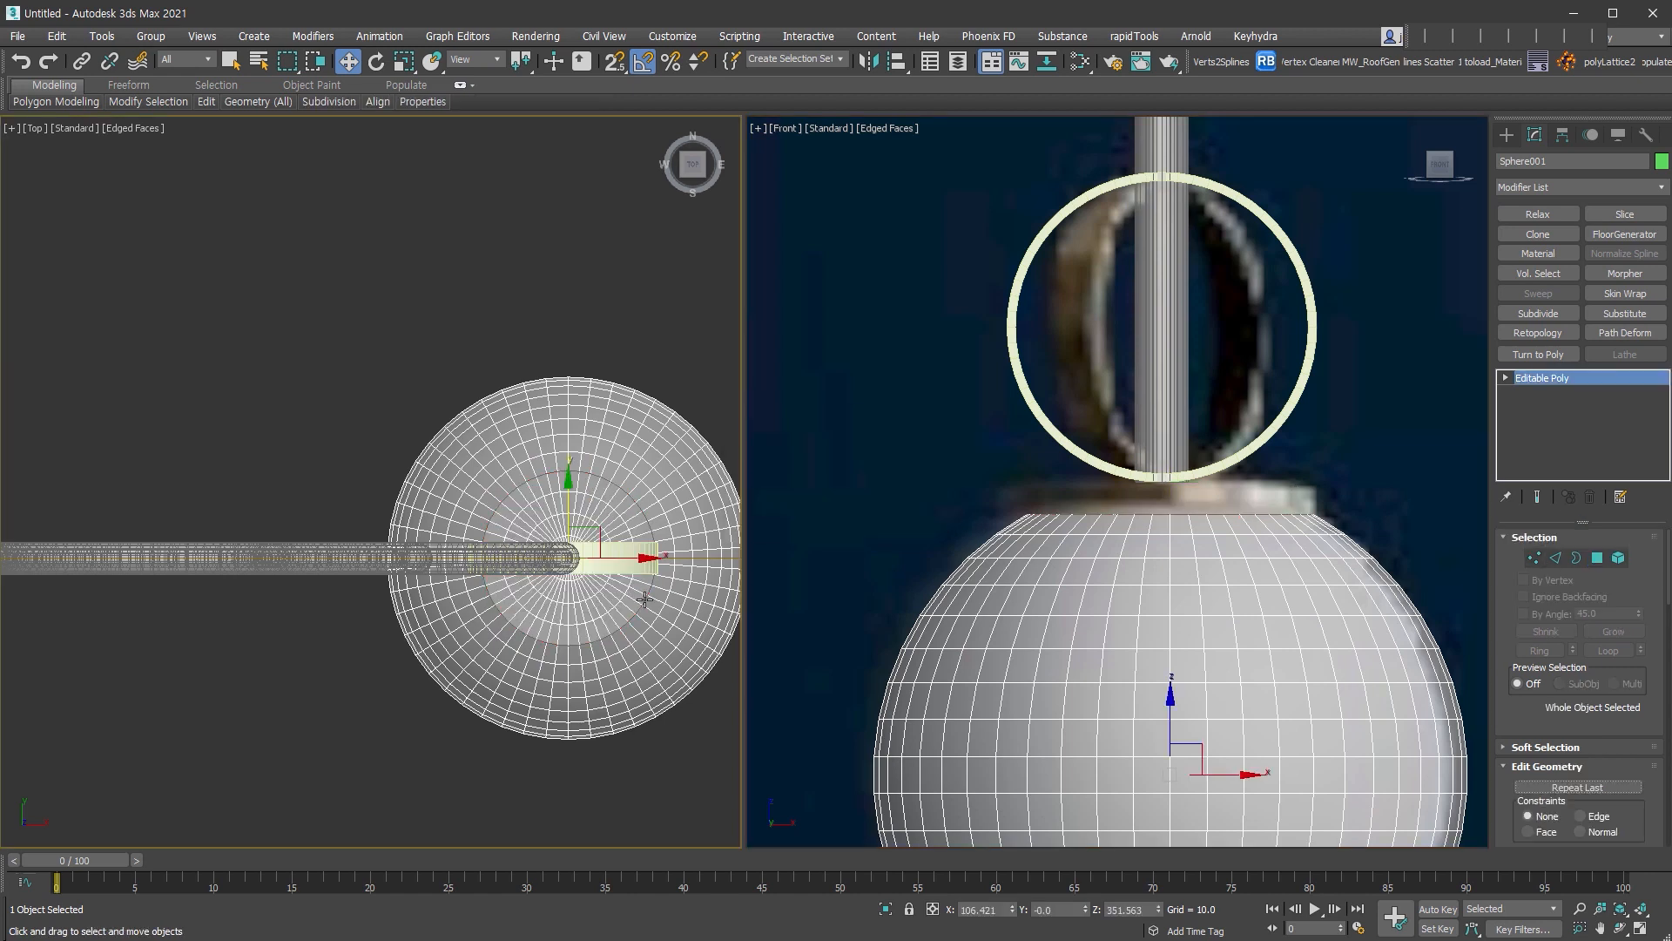
# - Add a Shell modifier to the detached disc with an outer amount of 4.1
pyautogui.rightClick(1214, 560)
pyautogui.press('4')
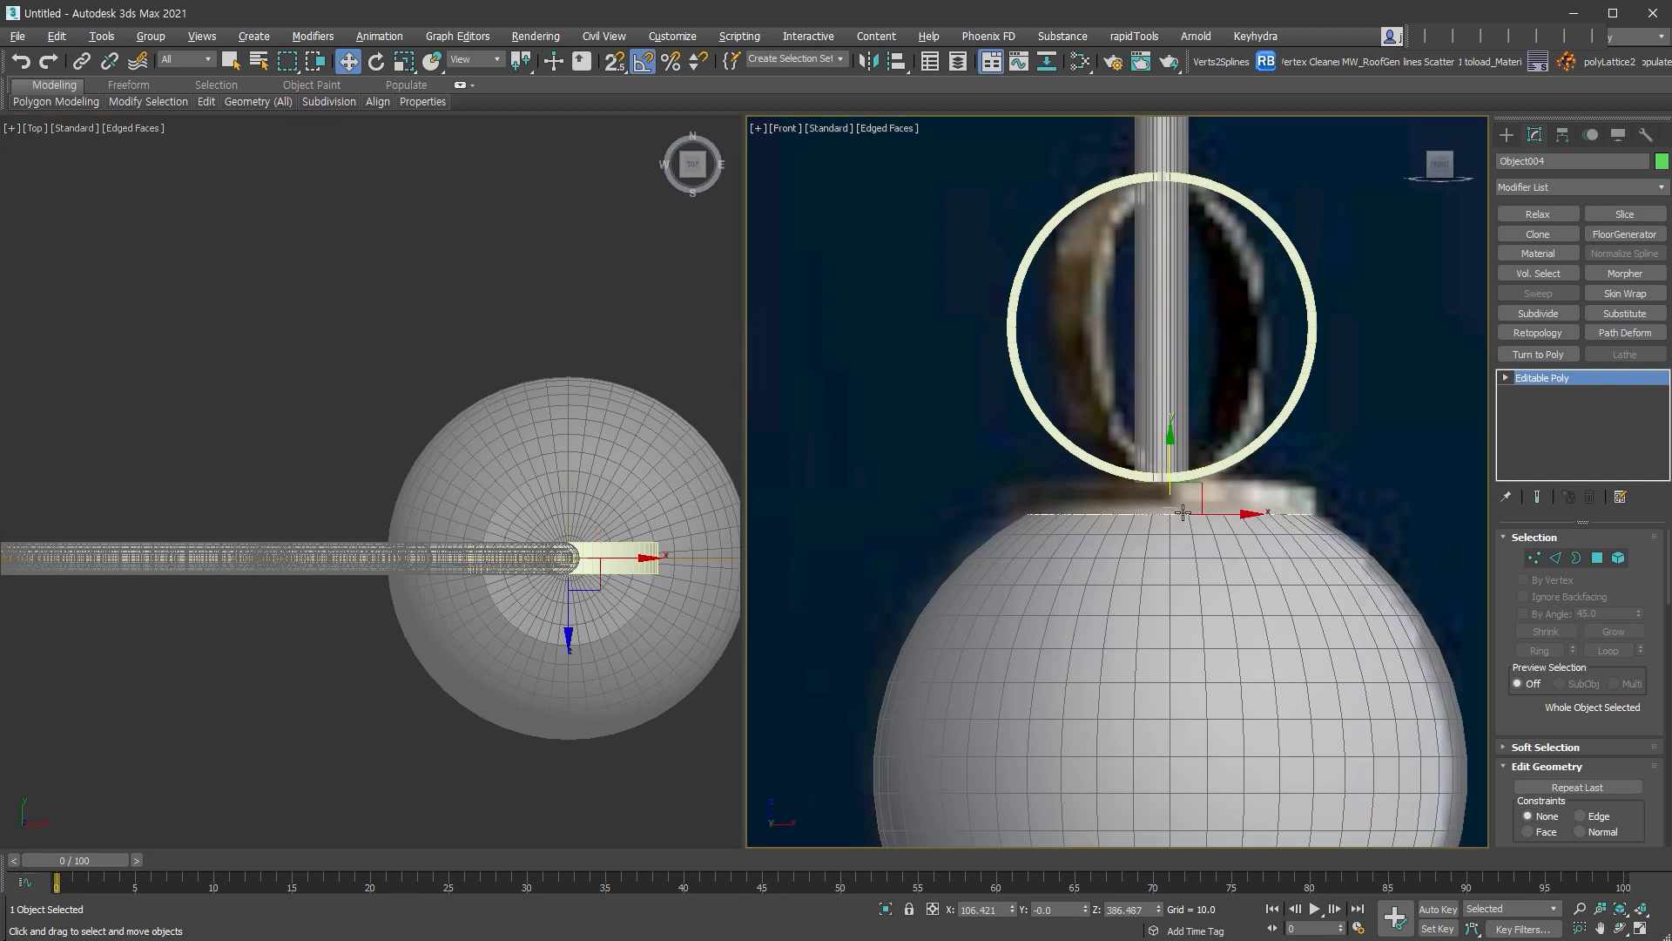
pyautogui.scroll(2, 1182, 513)
pyautogui.hotkey('shift', 's')
pyautogui.rightClick(1636, 561)
pyautogui.moveTo(1636, 581)
pyautogui.mouseDown()
pyautogui.moveTo(1629, 550)
pyautogui.moveTo(1628, 586)
pyautogui.mouseUp()
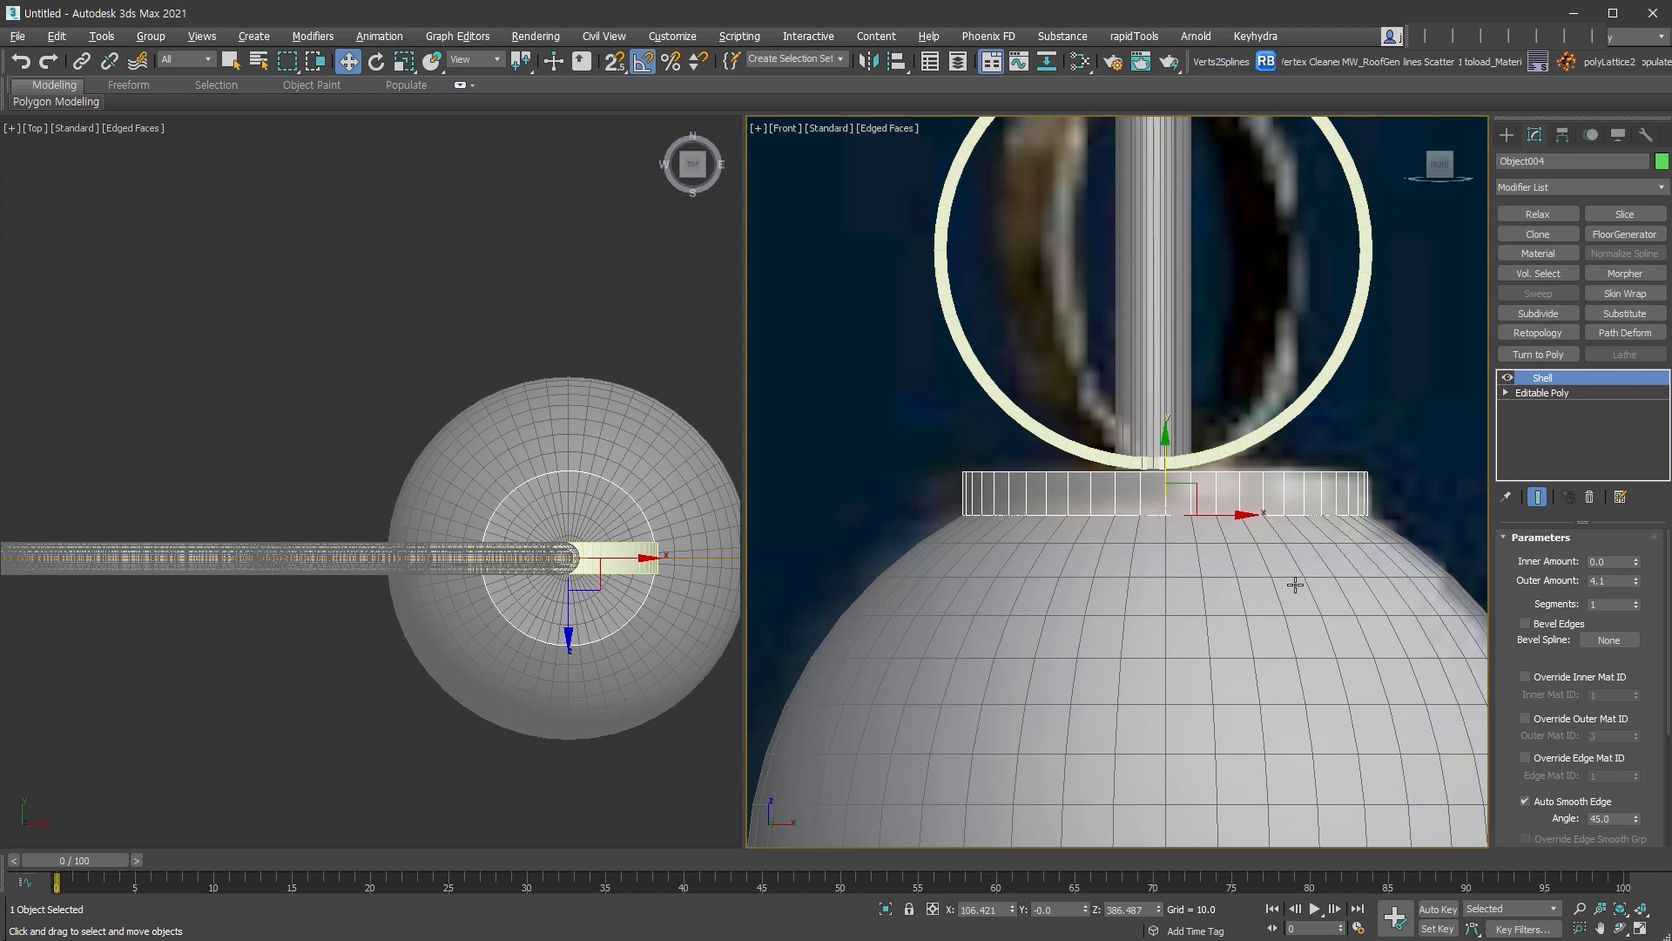
# - Scale the brass cap disc up slightly in the Top view
pyautogui.rightClick(574, 553)
pyautogui.click(601, 607)
pyautogui.scroll(3, 571, 532)
pyautogui.moveTo(571, 532); pyautogui.dragTo(571, 526)
# - Collapse the cap to an Editable Poly and raise its top vertices to the lower end of the ring and stem
pyautogui.rightClick(1368, 542)
pyautogui.hotkey('alt', 'c')
pyautogui.click(1537, 555)
pyautogui.moveTo(879, 424); pyautogui.dragTo(1503, 497)
pyautogui.press('w')
pyautogui.scroll(3, 1181, 450)
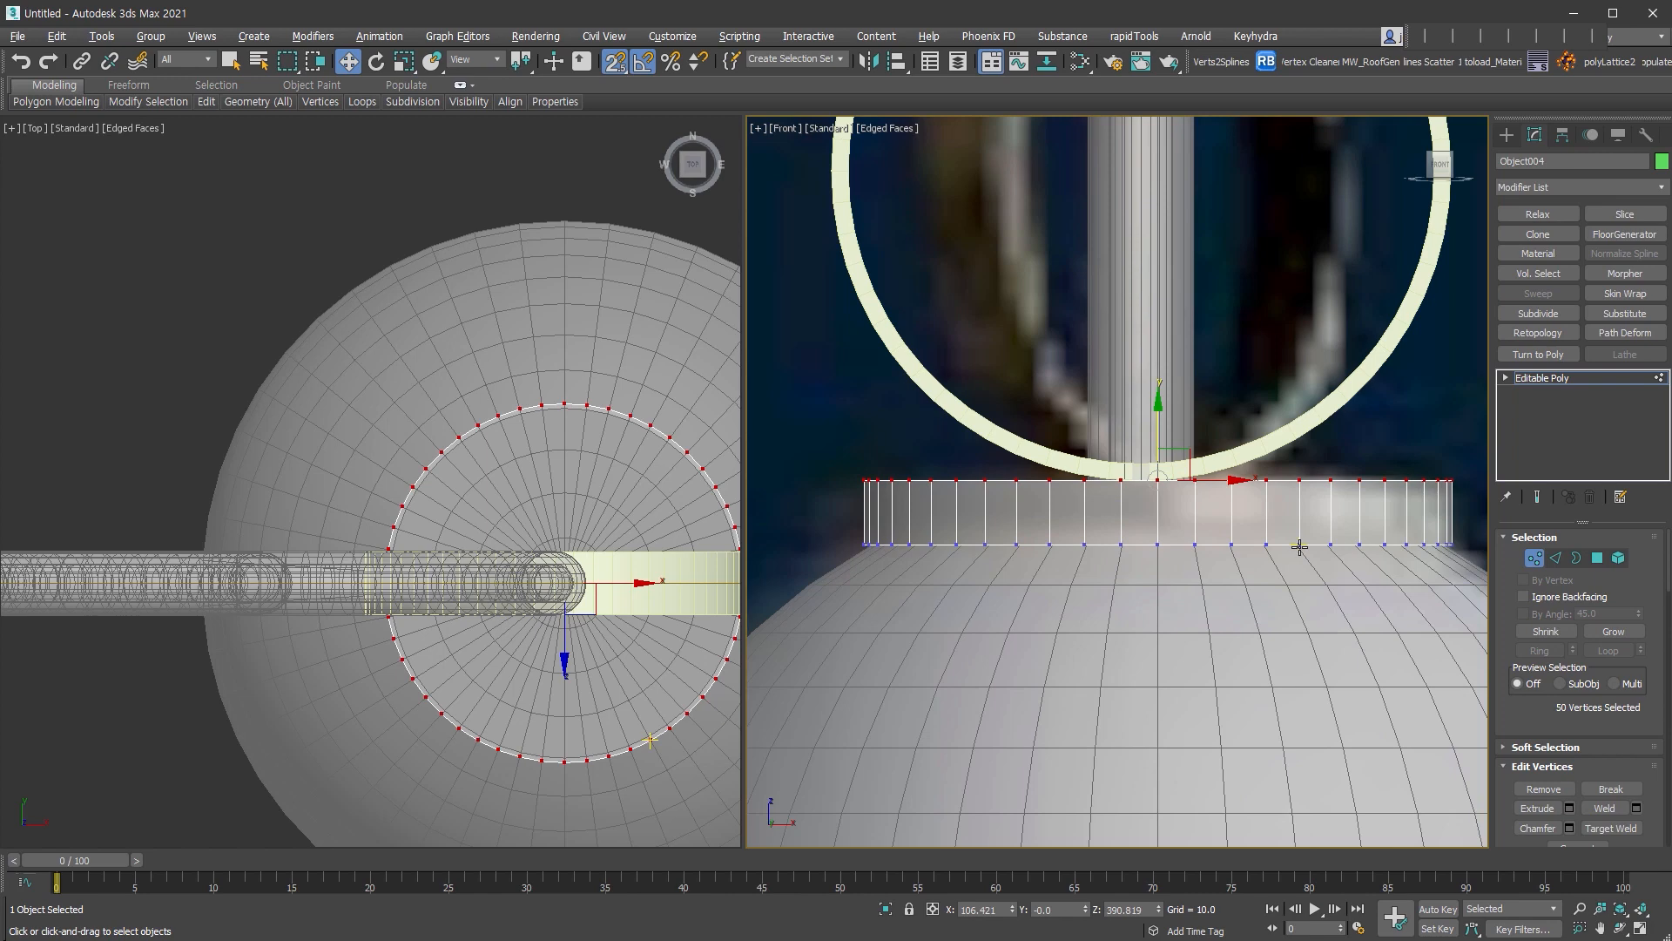
# - Select the top and bottom polygons of the brass cap
pyautogui.click(1555, 558)
pyautogui.keyDown('alt'); pyautogui.moveTo(1345, 442); pyautogui.dragTo(1380, 538, button='middle'); pyautogui.keyUp('alt')
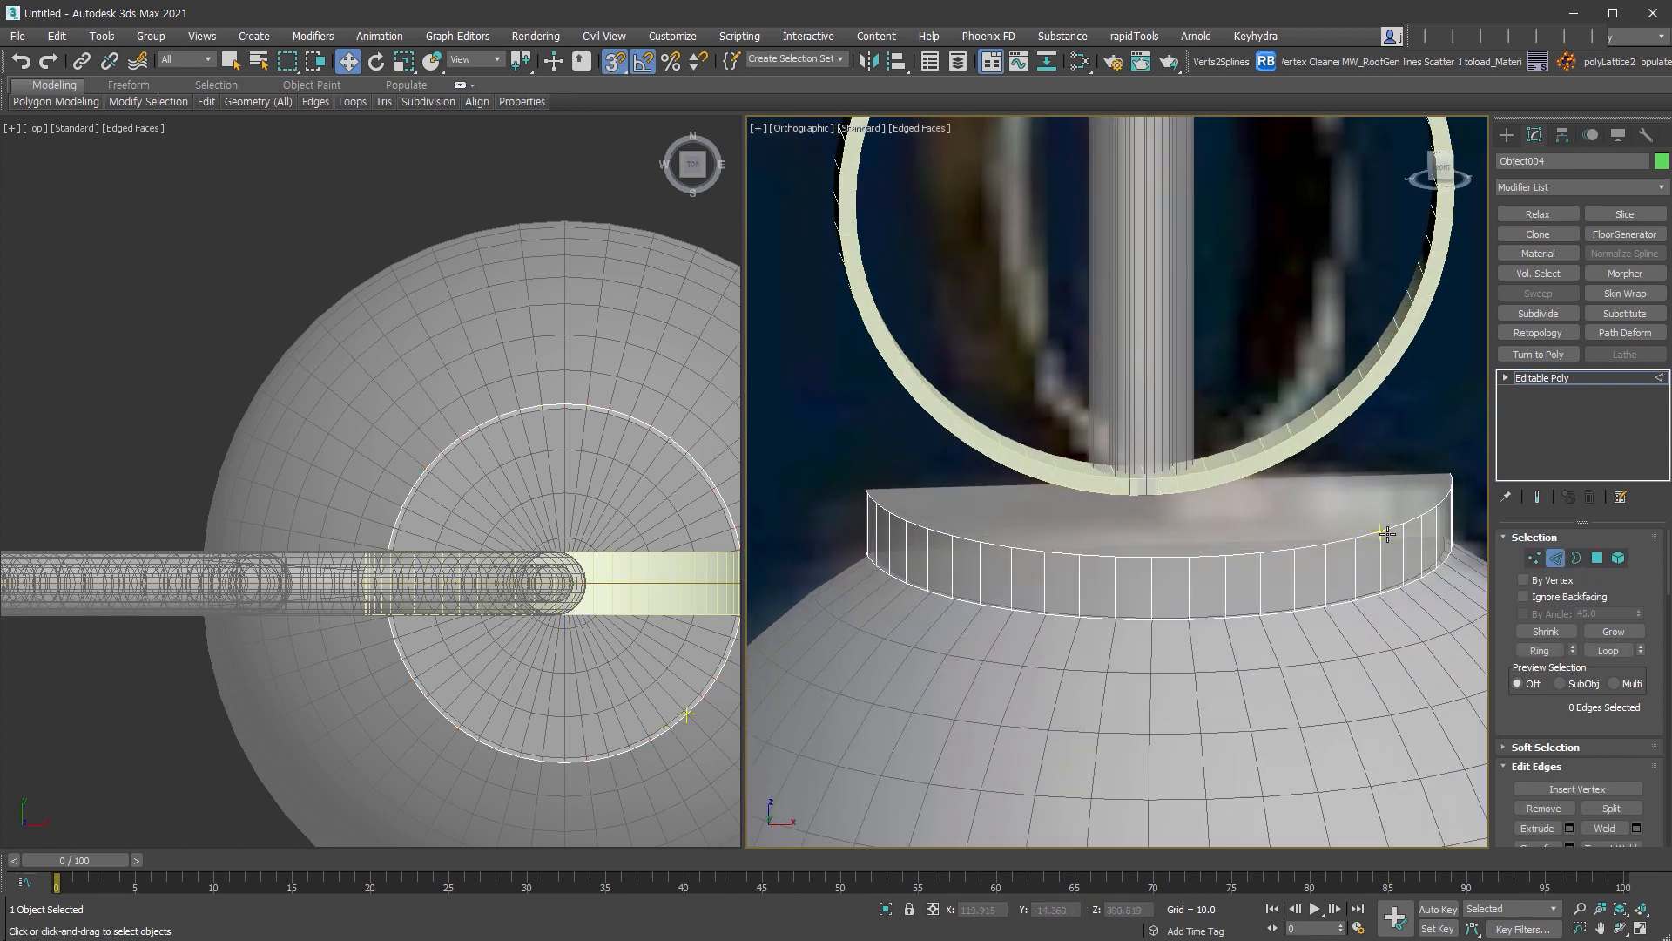
pyautogui.click(1598, 557)
pyautogui.keyDown('alt'); pyautogui.moveTo(1359, 601); pyautogui.dragTo(1351, 545, button='middle'); pyautogui.keyUp('alt')
pyautogui.keyDown('ctrl'); pyautogui.click(1350, 546); pyautogui.keyUp('ctrl')
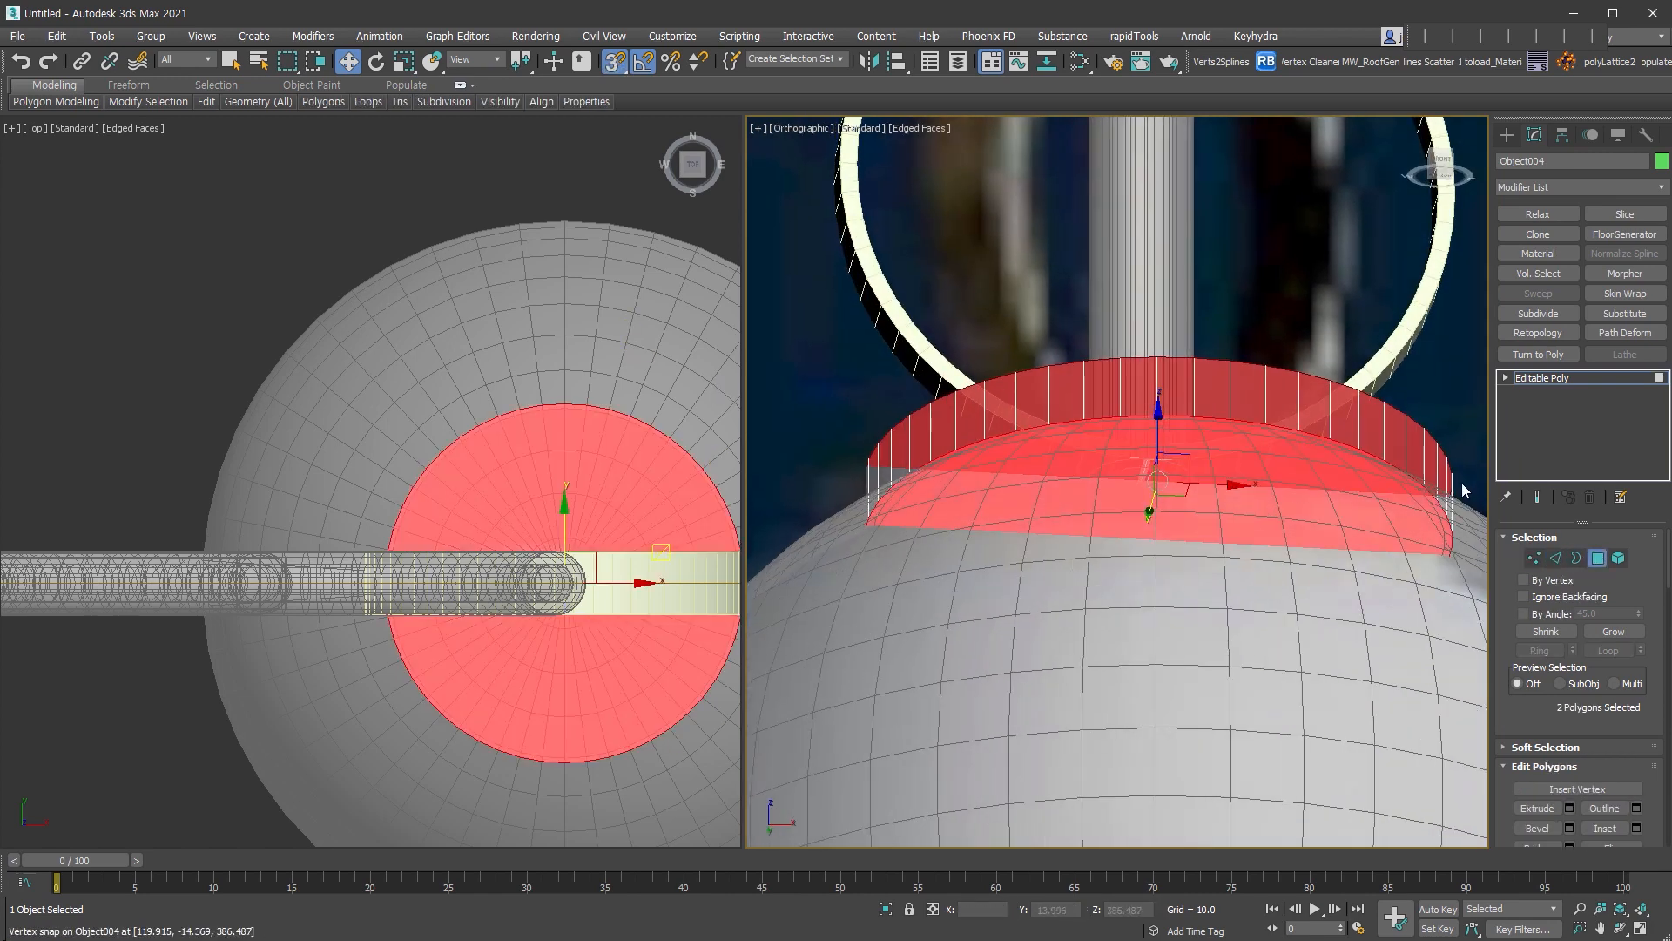
# - Try to loop-select the rim edges of the cap
pyautogui.click(1555, 558)
pyautogui.click(1348, 389)
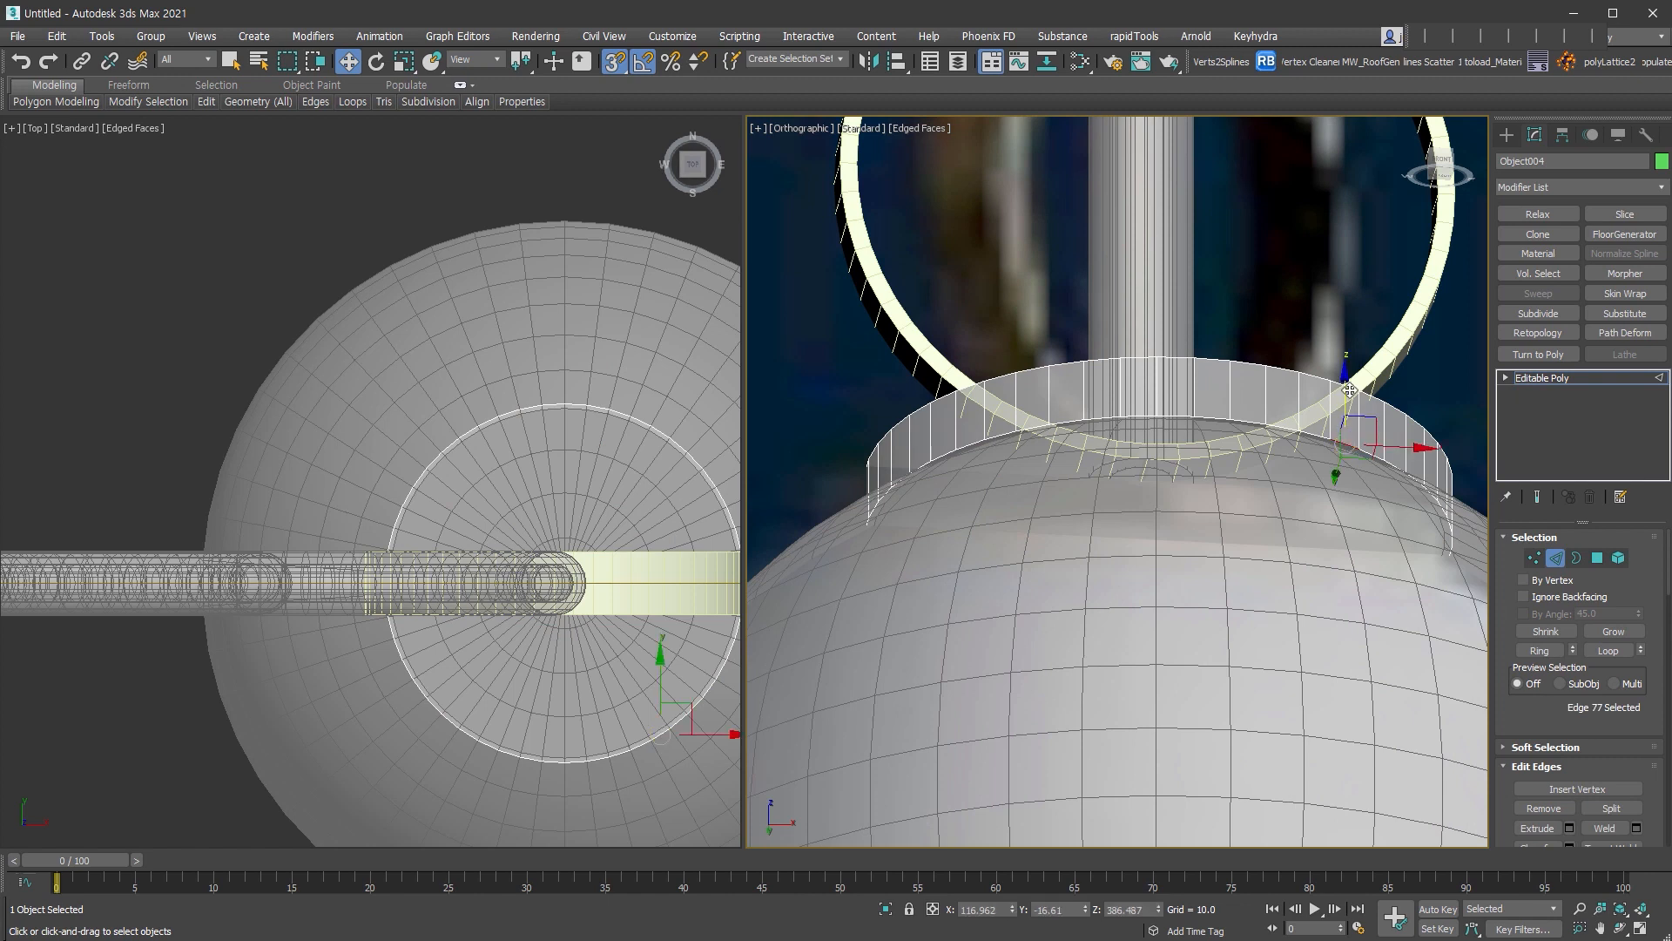
pyautogui.click(1608, 651)
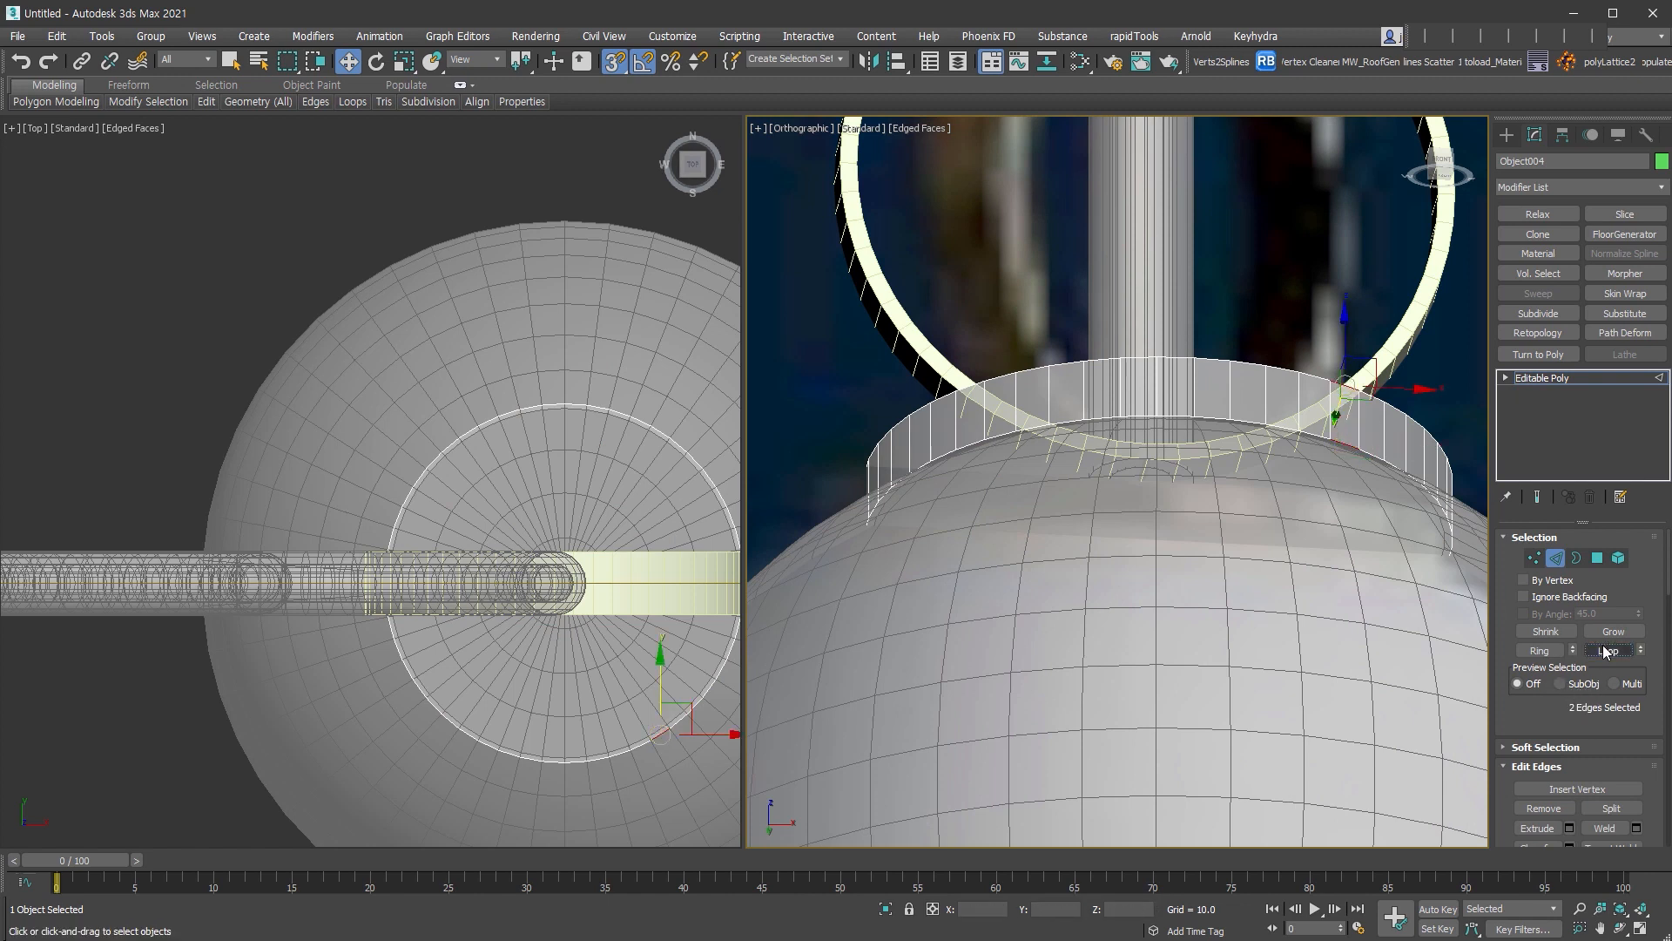
pyautogui.moveTo(148, 101)
pyautogui.keyDown('alt'); pyautogui.moveTo(1383, 502); pyautogui.dragTo(1385, 453, button='middle'); pyautogui.keyUp('alt')
# - Inset the cap's top and bottom polygons and collapse the inner faces to their centre points
pyautogui.click(1596, 558)
pyautogui.keyDown('alt'); pyautogui.moveTo(1275, 522); pyautogui.dragTo(1271, 614, button='middle'); pyautogui.keyUp('alt')
pyautogui.rightClick(1213, 486)
pyautogui.click(1179, 575)
pyautogui.moveTo(1186, 582); pyautogui.dragTo(1186, 569)
pyautogui.moveTo(1548, 721); pyautogui.dragTo(1567, 458)
pyautogui.moveTo(1631, 746); pyautogui.dragTo(1631, 668)
pyautogui.click(1627, 722)
# - Chamfer the cap's upper and lower rim edge loops by 0.272 with 2 segments and smoothing enabled
pyautogui.keyDown('alt'); pyautogui.moveTo(1289, 612); pyautogui.dragTo(1309, 639, button='middle'); pyautogui.keyUp('alt')
pyautogui.press('2')
pyautogui.press('w')
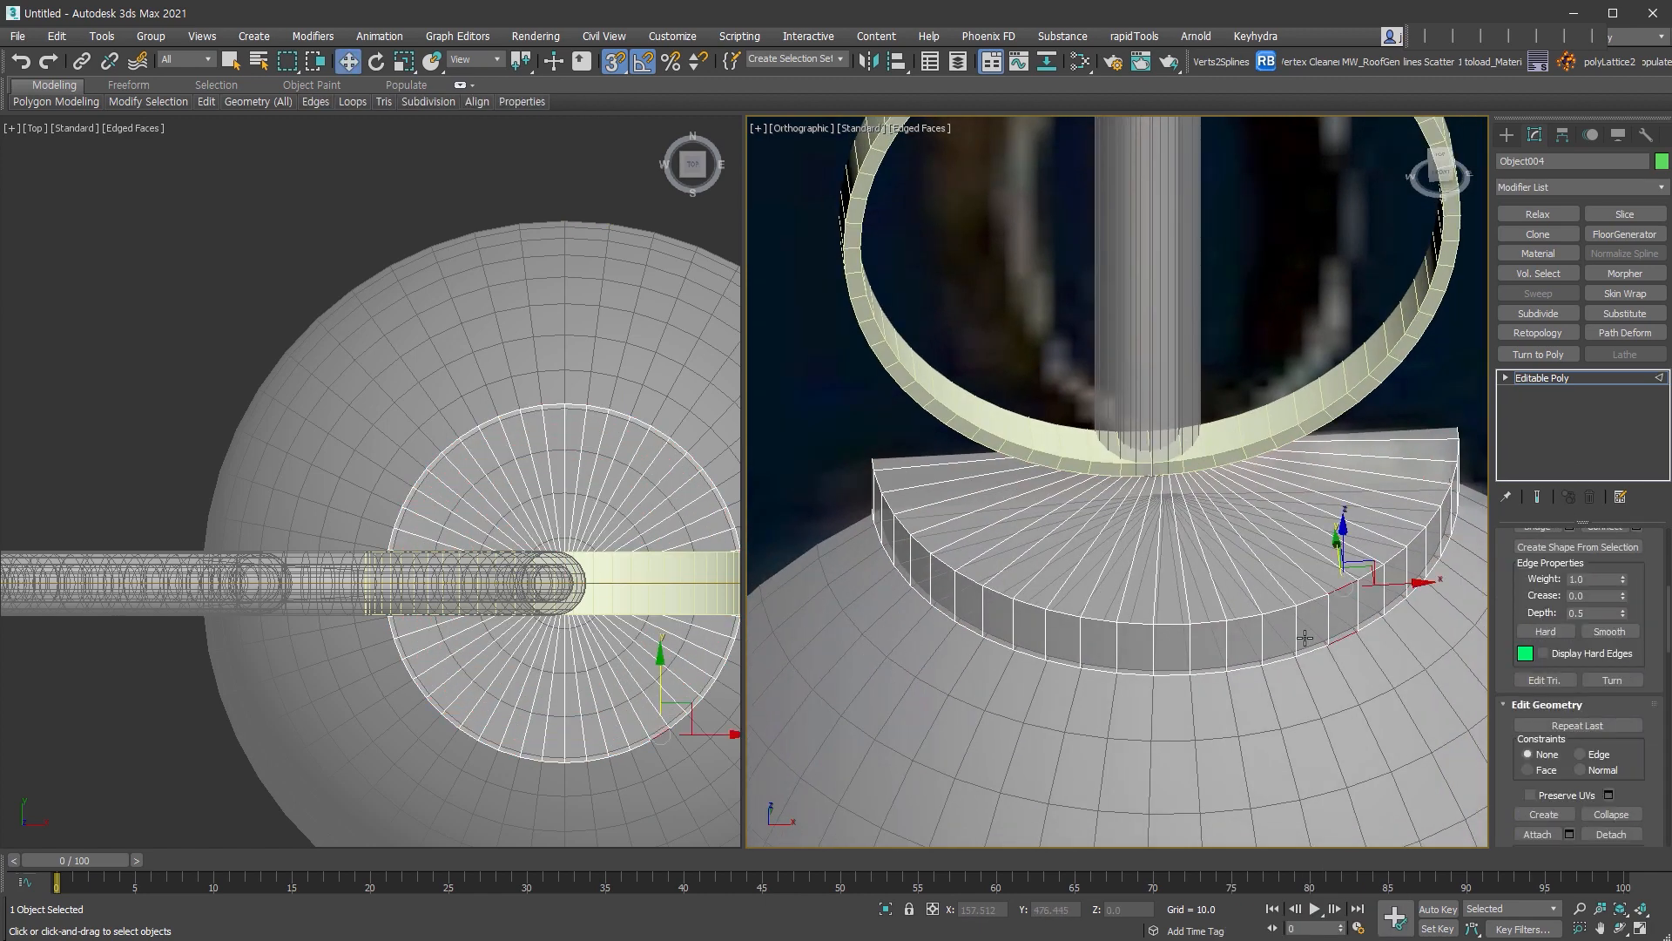
pyautogui.doubleClick(1335, 613)
pyautogui.scroll(4, 1219, 618)
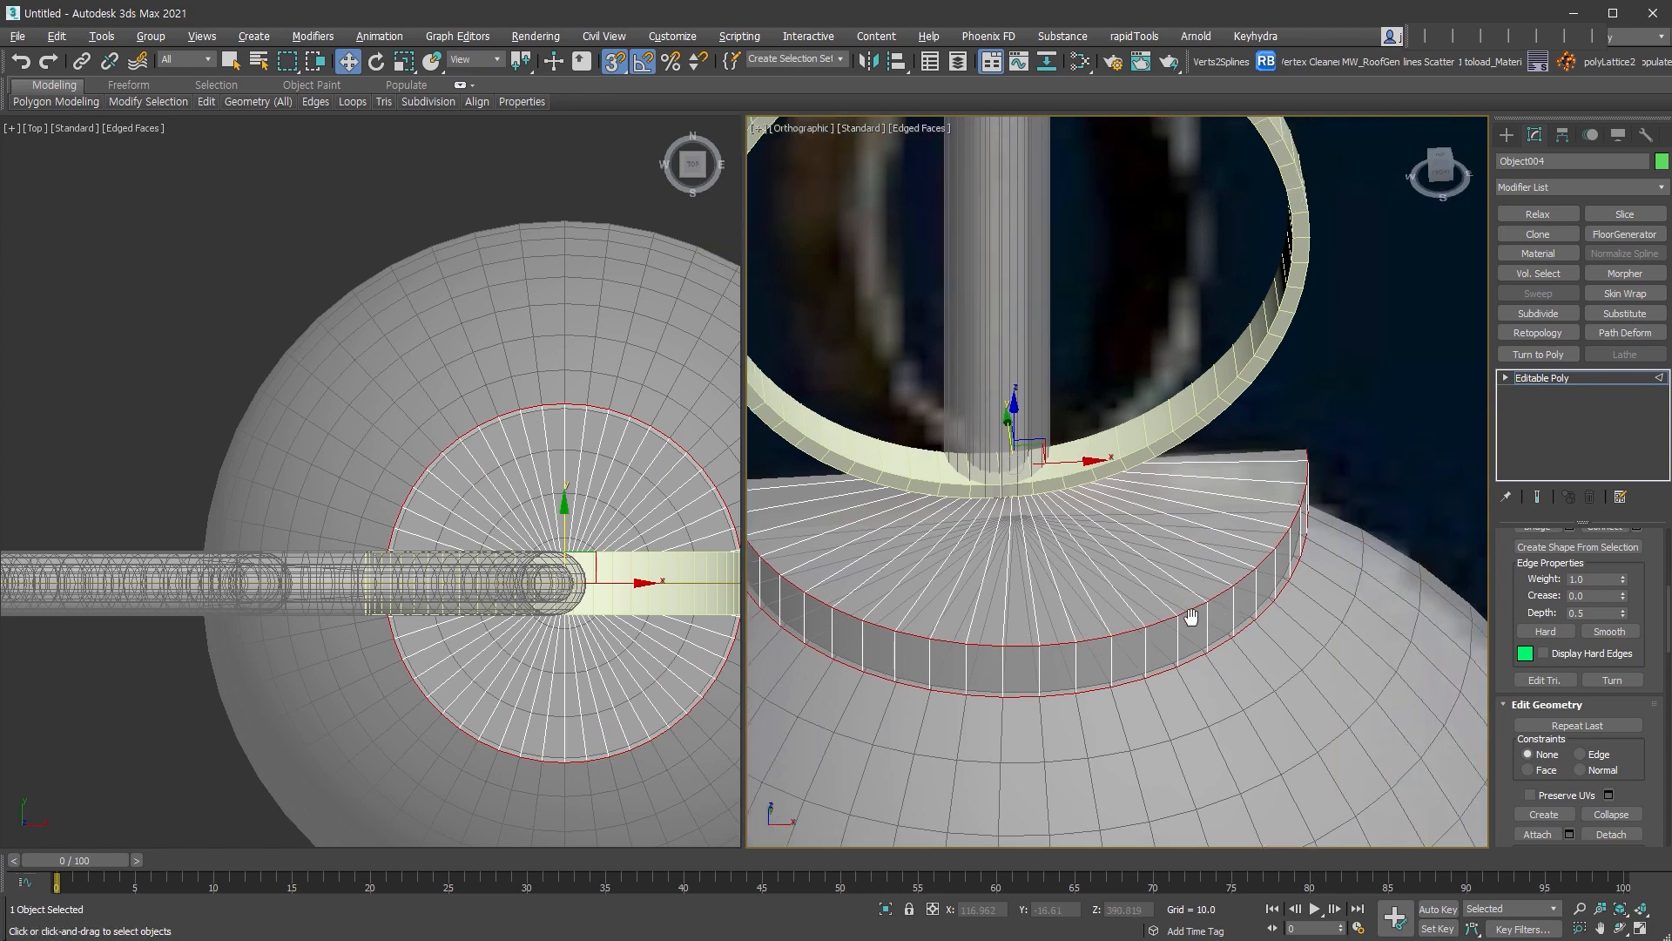
pyautogui.rightClick(1195, 598)
pyautogui.click(1011, 702)
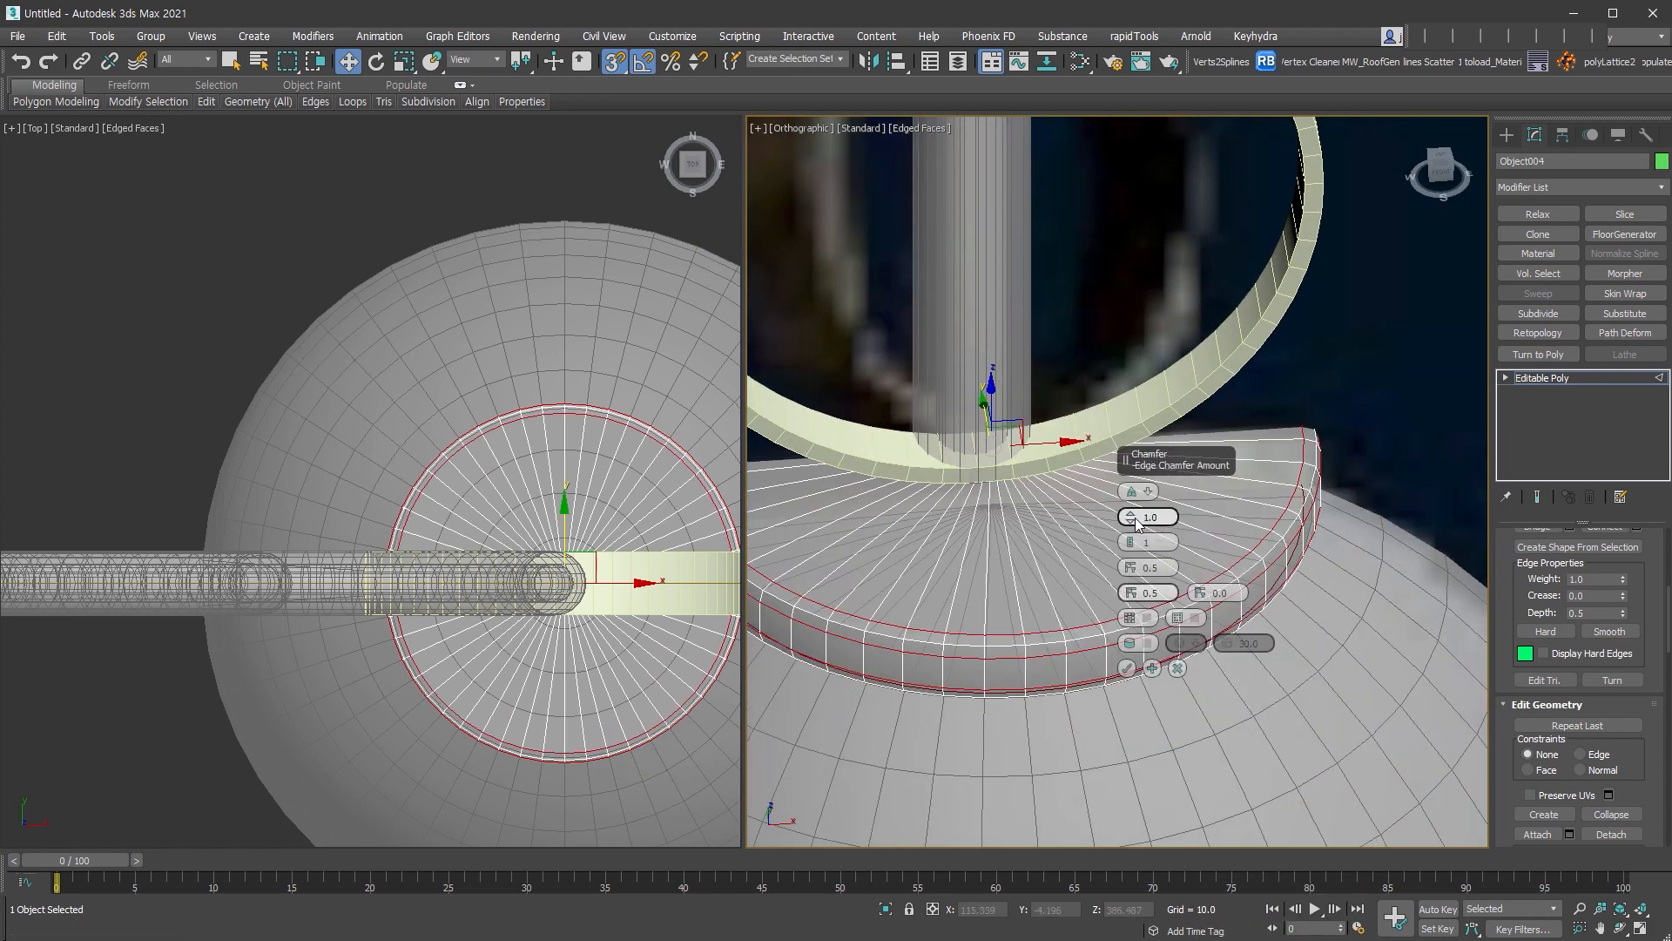
pyautogui.moveTo(1131, 517)
pyautogui.mouseDown()
pyautogui.moveTo(1131, 532)
pyautogui.moveTo(1130, 513)
pyautogui.mouseUp()
pyautogui.click(1129, 538)
pyautogui.scroll(5, 1064, 661)
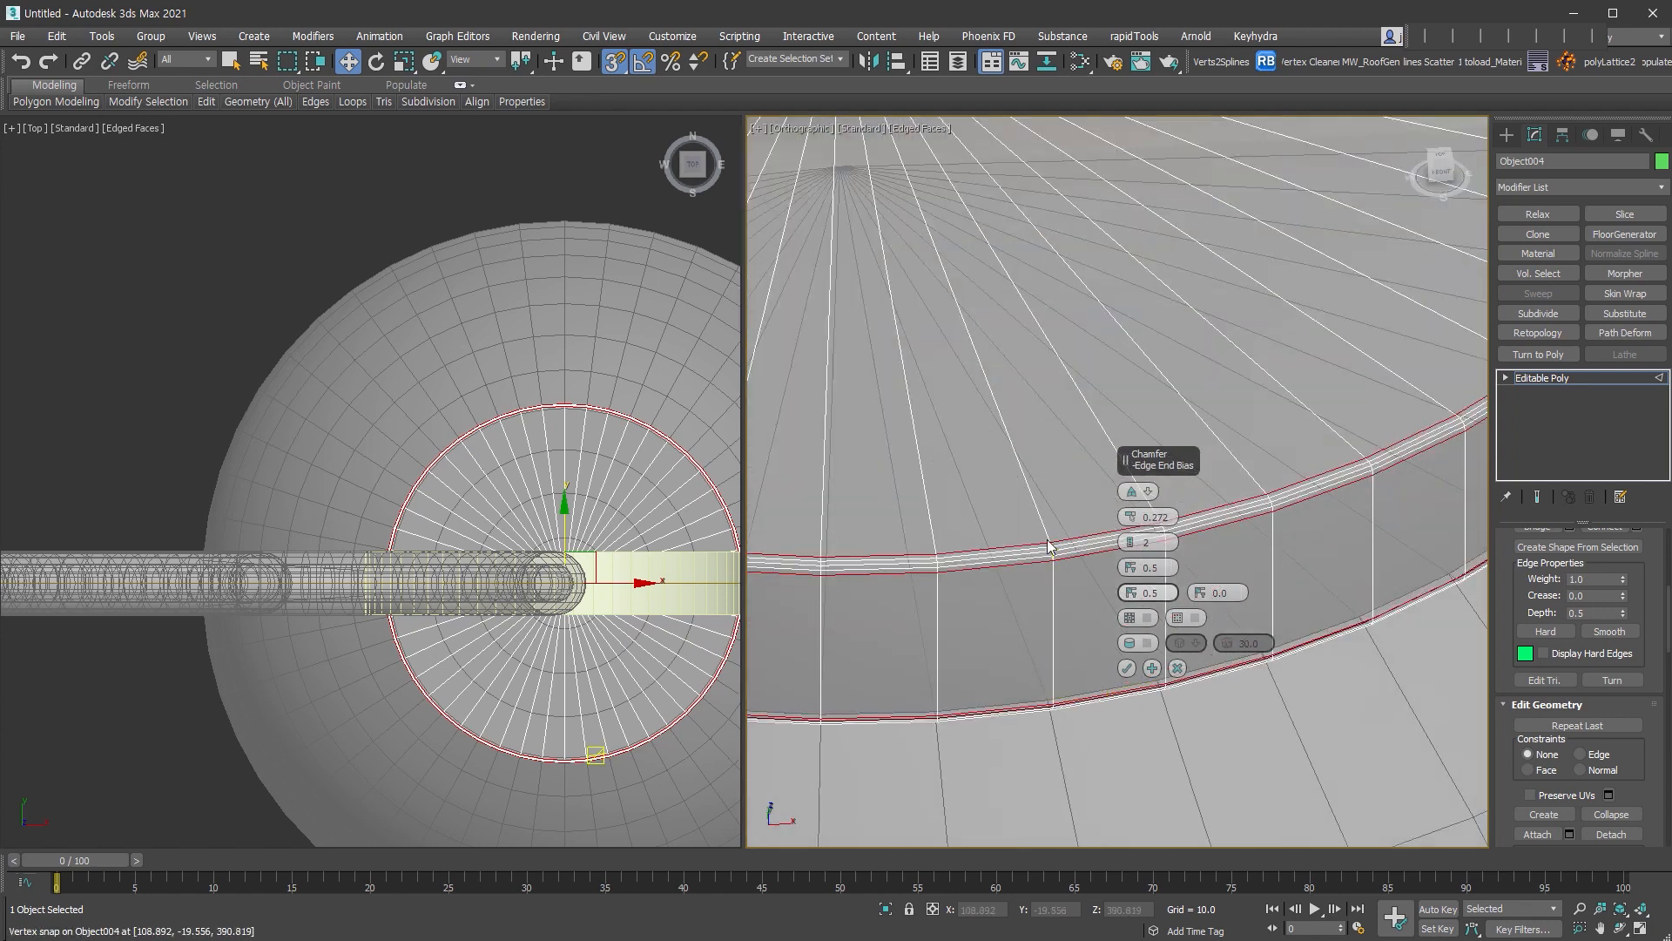
pyautogui.click(1145, 644)
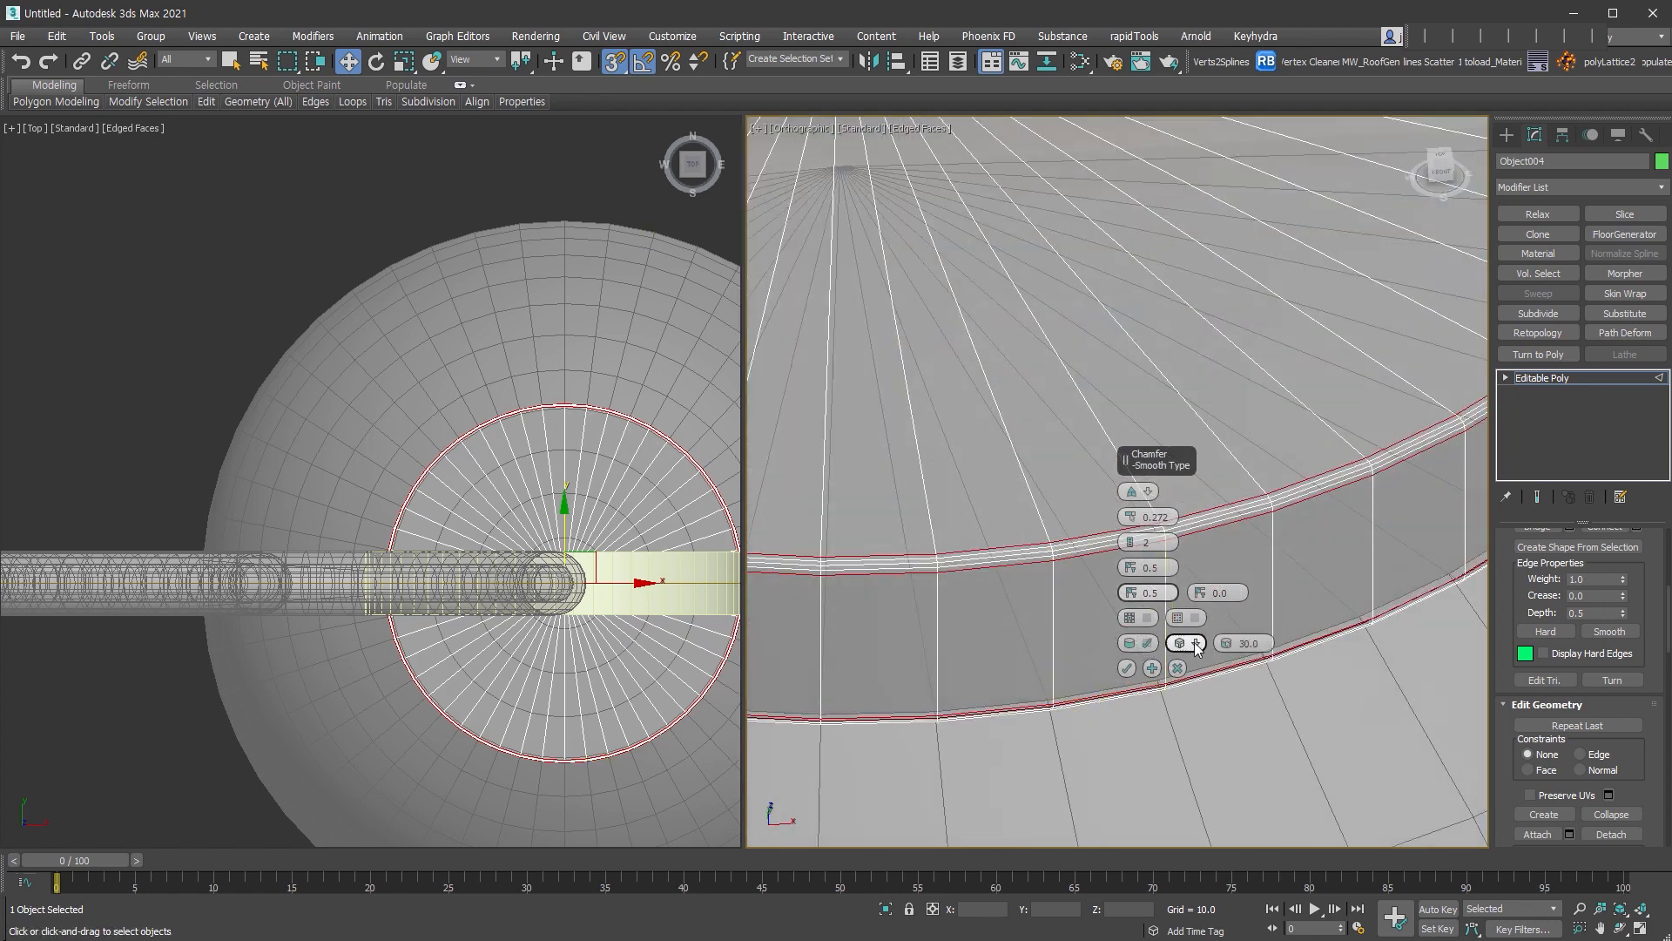
pyautogui.click(1126, 669)
pyautogui.scroll(-7, 1222, 601)
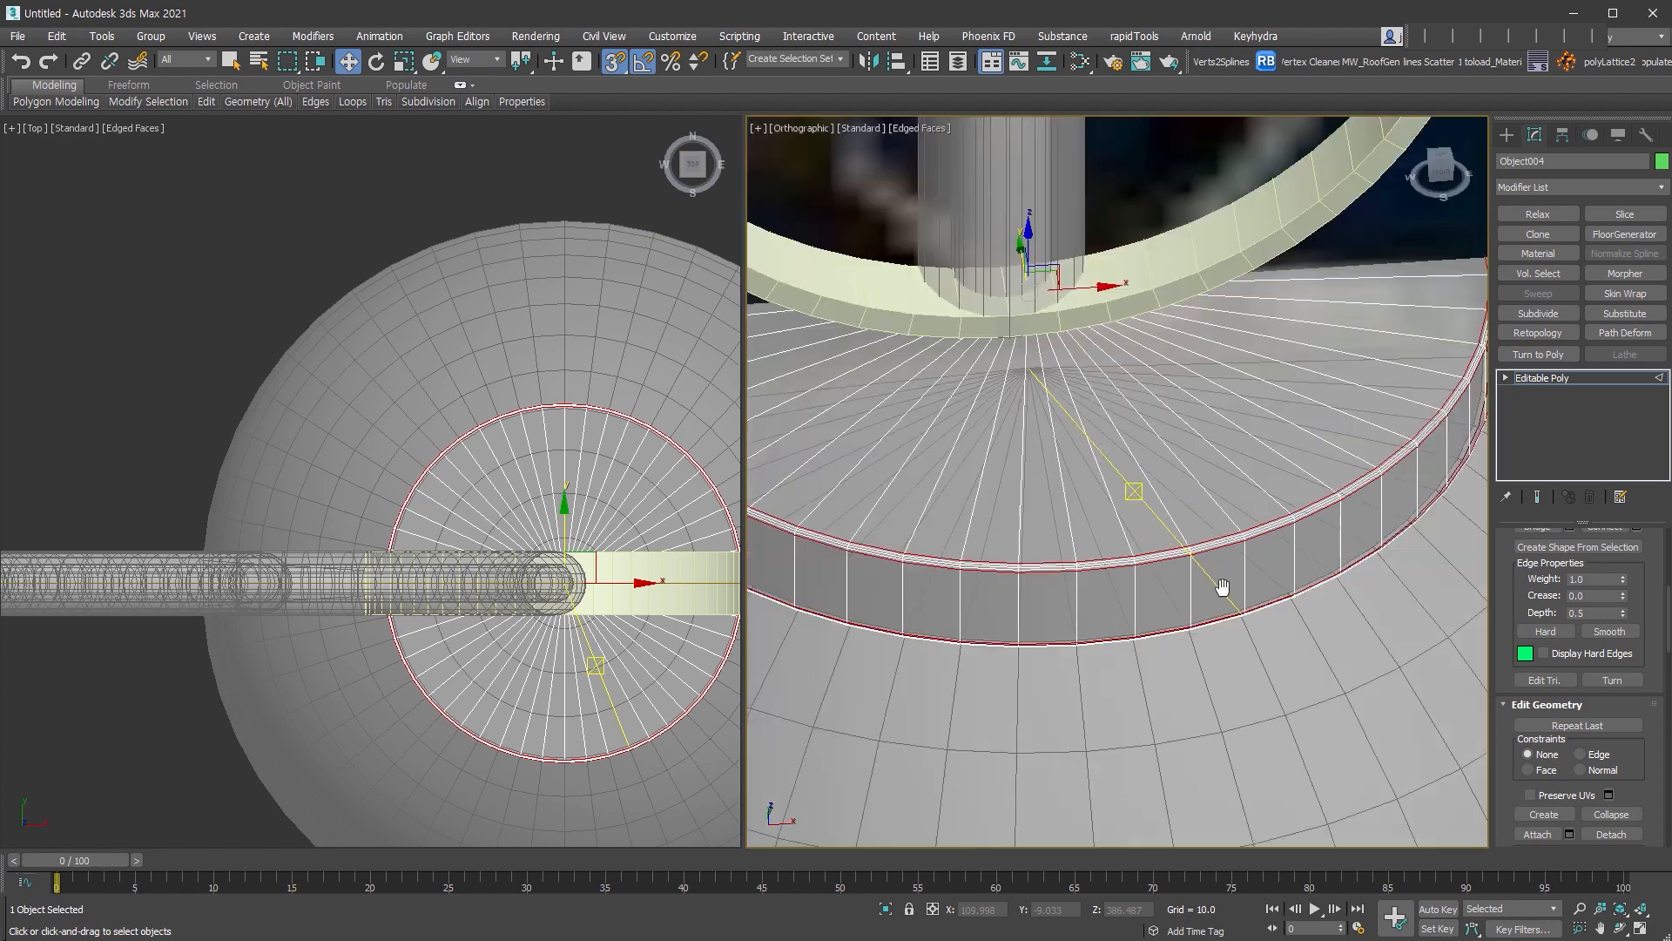
# - Attach the short brass stem and the ring to the cap object
pyautogui.keyDown('alt'); pyautogui.moveTo(1223, 676); pyautogui.dragTo(1315, 592, button='middle'); pyautogui.keyUp('alt')
pyautogui.click(1553, 380)
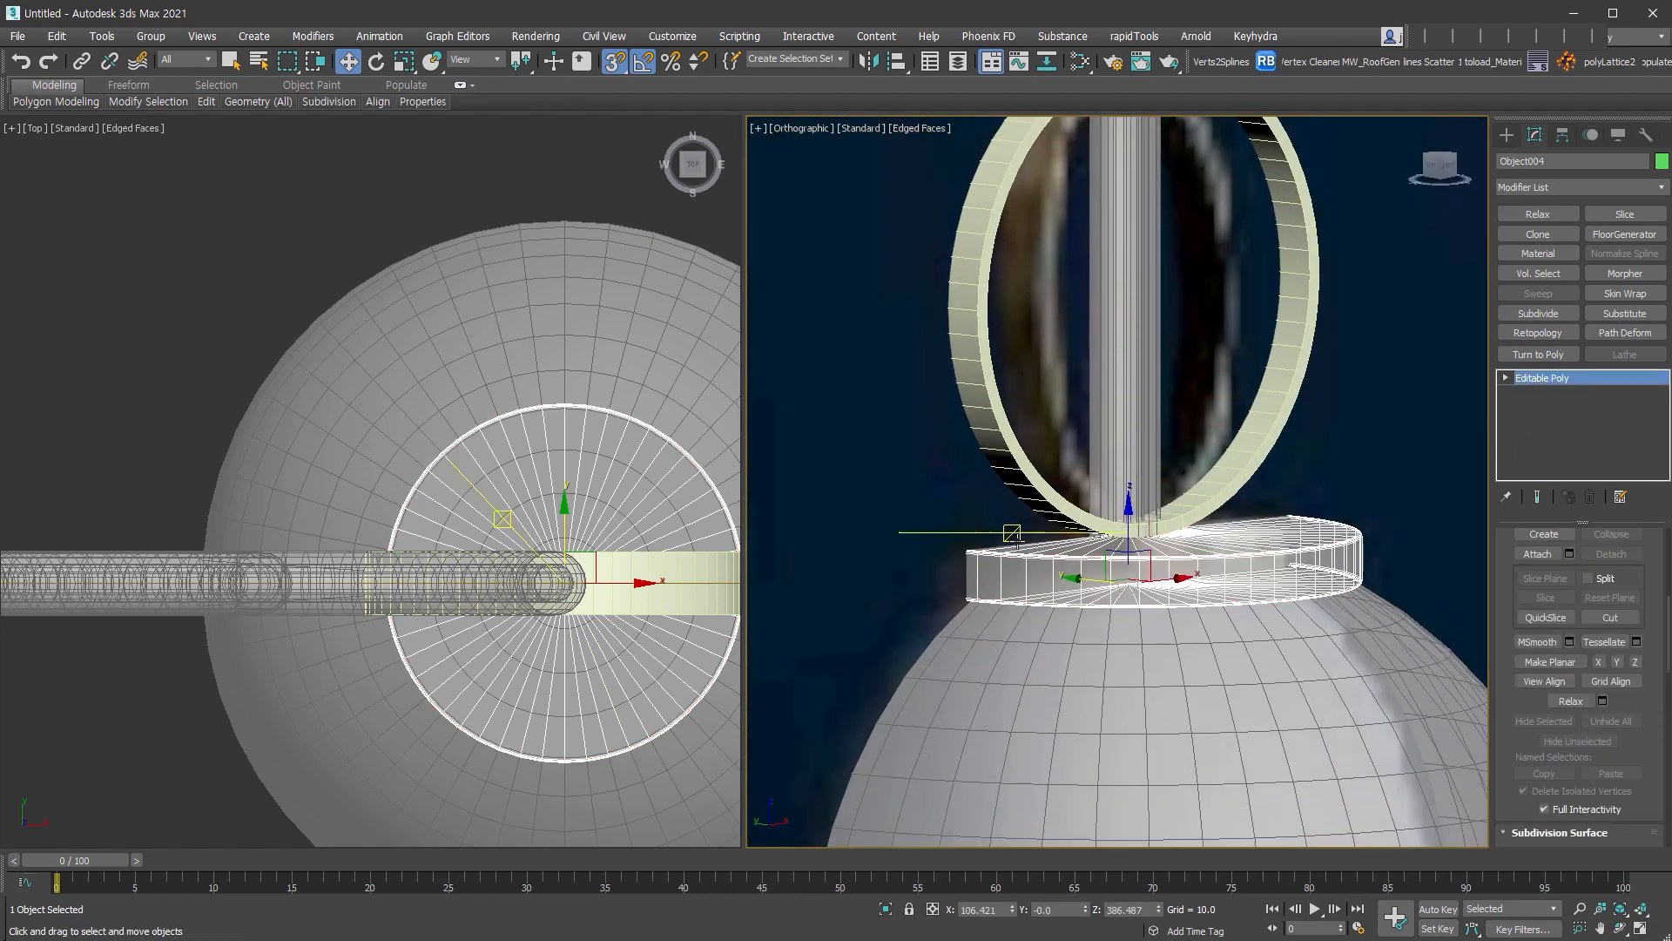
pyautogui.click(1536, 554)
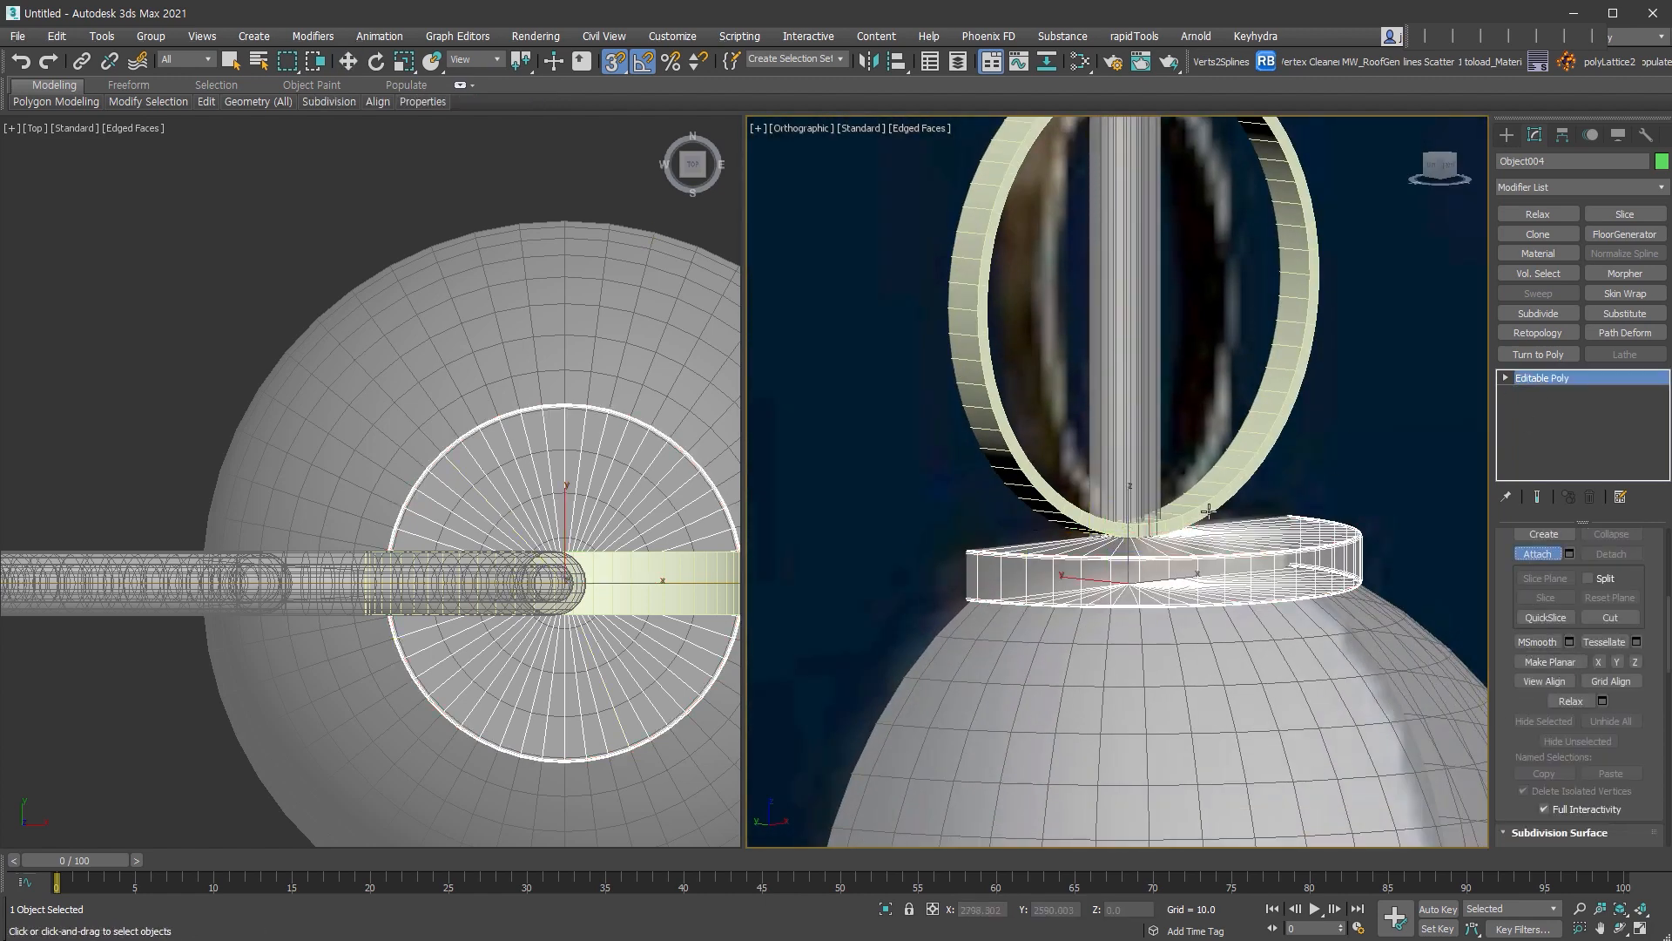
pyautogui.click(1091, 483)
pyautogui.keyDown('alt'); pyautogui.moveTo(1289, 573); pyautogui.dragTo(1228, 733, button='middle'); pyautogui.keyUp('alt')
pyautogui.hotkey('alt', 'x')
pyautogui.rightClick(1223, 730)
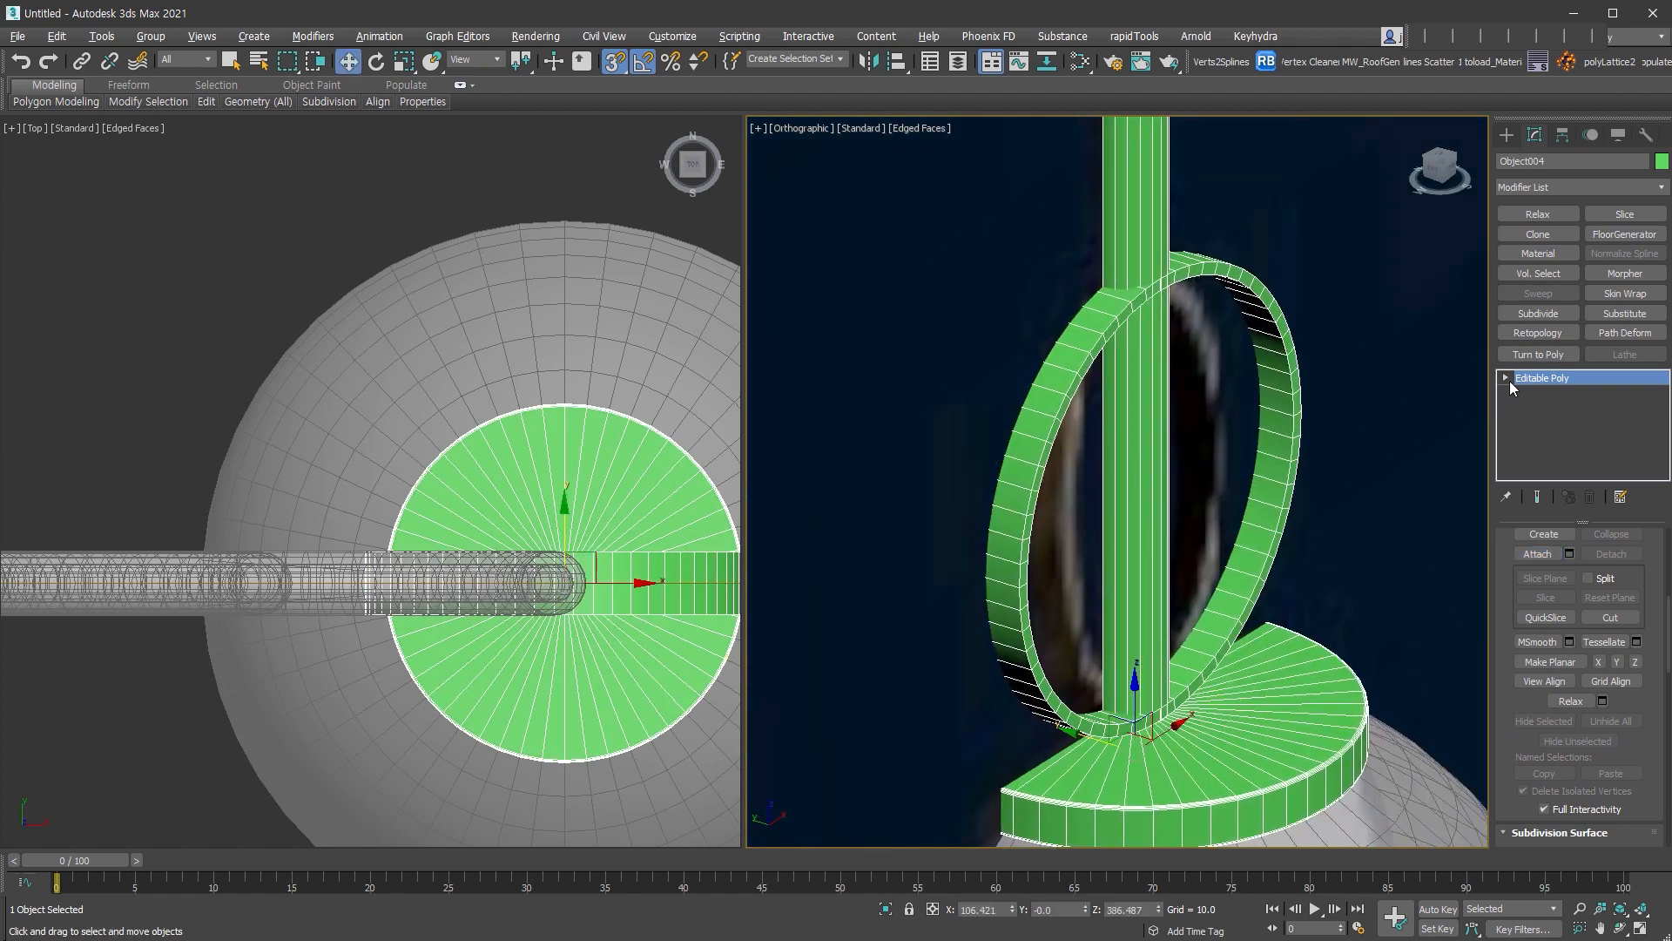
# - Select the ring element and scale it along the Y axis to 145% to widen its band
pyautogui.click(1506, 378)
pyautogui.click(1540, 452)
pyautogui.click(1279, 317)
pyautogui.keyDown('alt'); pyautogui.moveTo(1279, 317); pyautogui.dragTo(1197, 283, button='middle'); pyautogui.keyUp('alt')
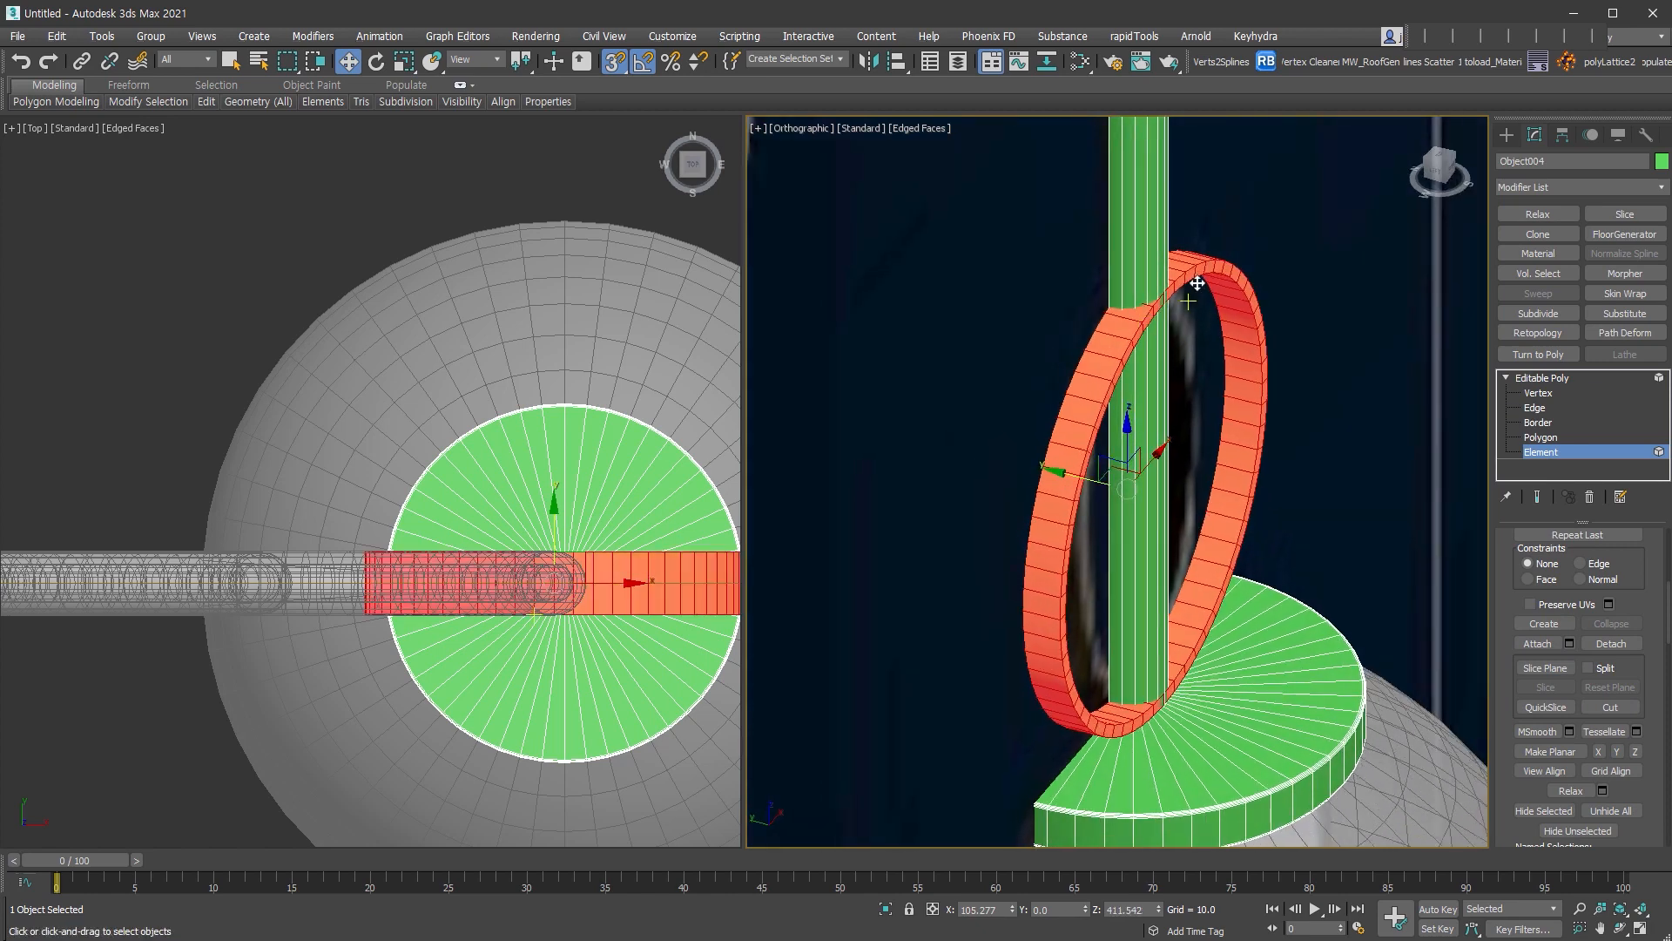
pyautogui.rightClick(1164, 378)
pyautogui.click(1198, 412)
pyautogui.rightClick(1129, 465)
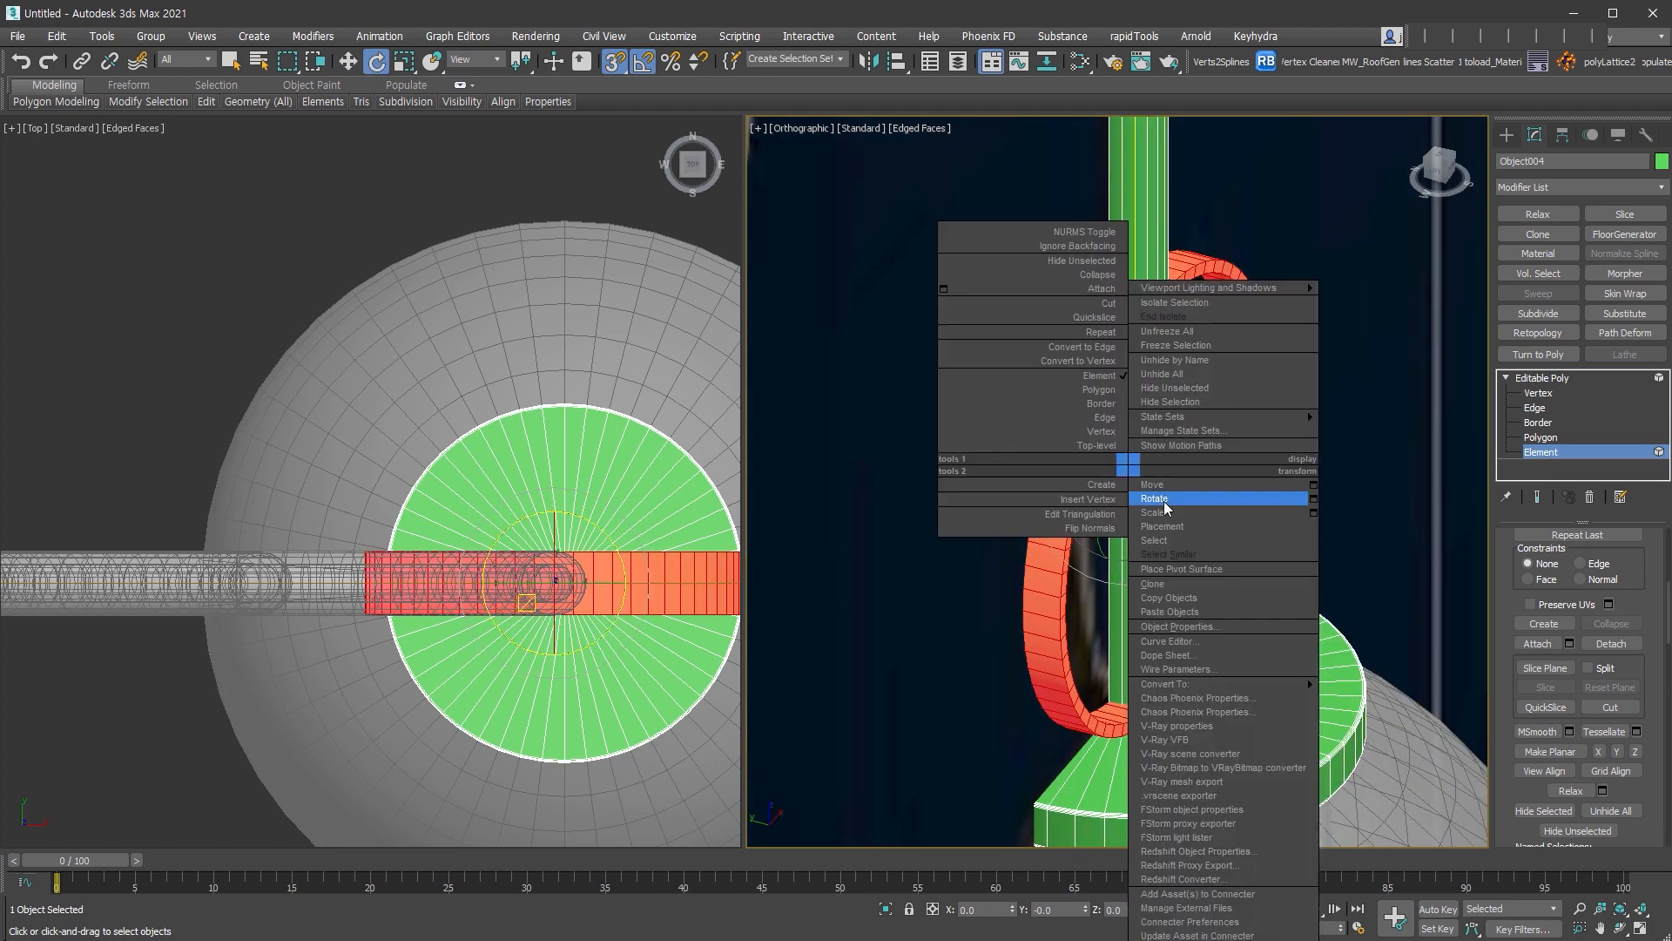
pyautogui.click(1163, 512)
pyautogui.moveTo(1211, 508); pyautogui.dragTo(1235, 510)
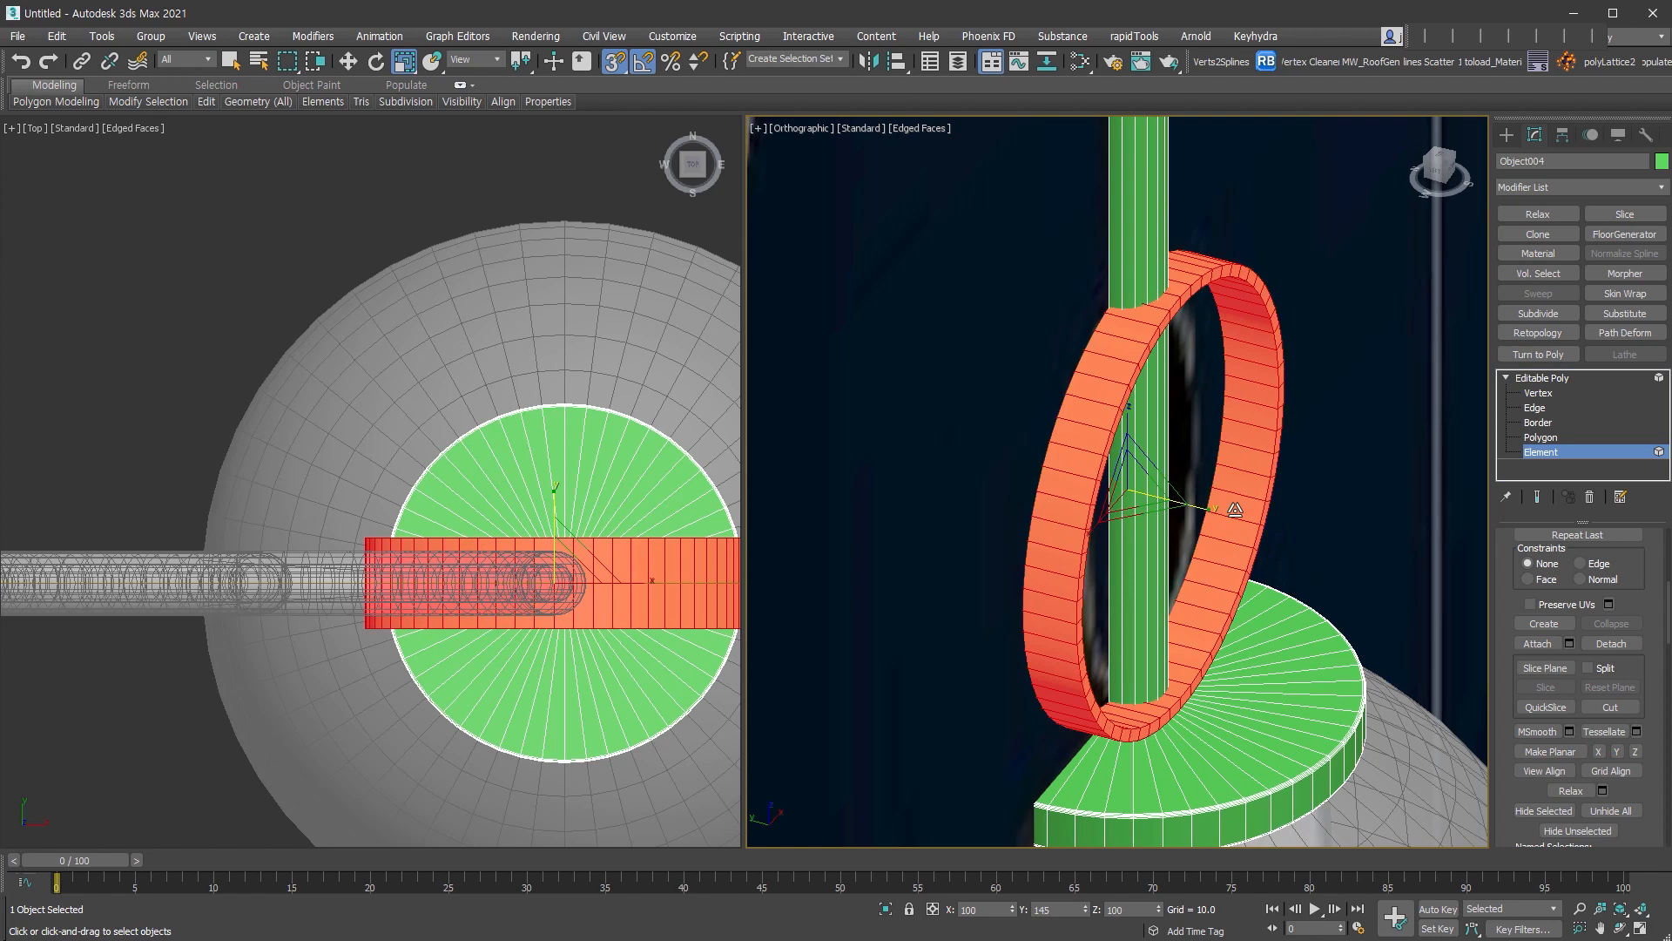
# - Chamfer the ring's inner and outer rim edge loops by 0.2 with 2 segments
pyautogui.click(1535, 408)
pyautogui.scroll(5, 1346, 519)
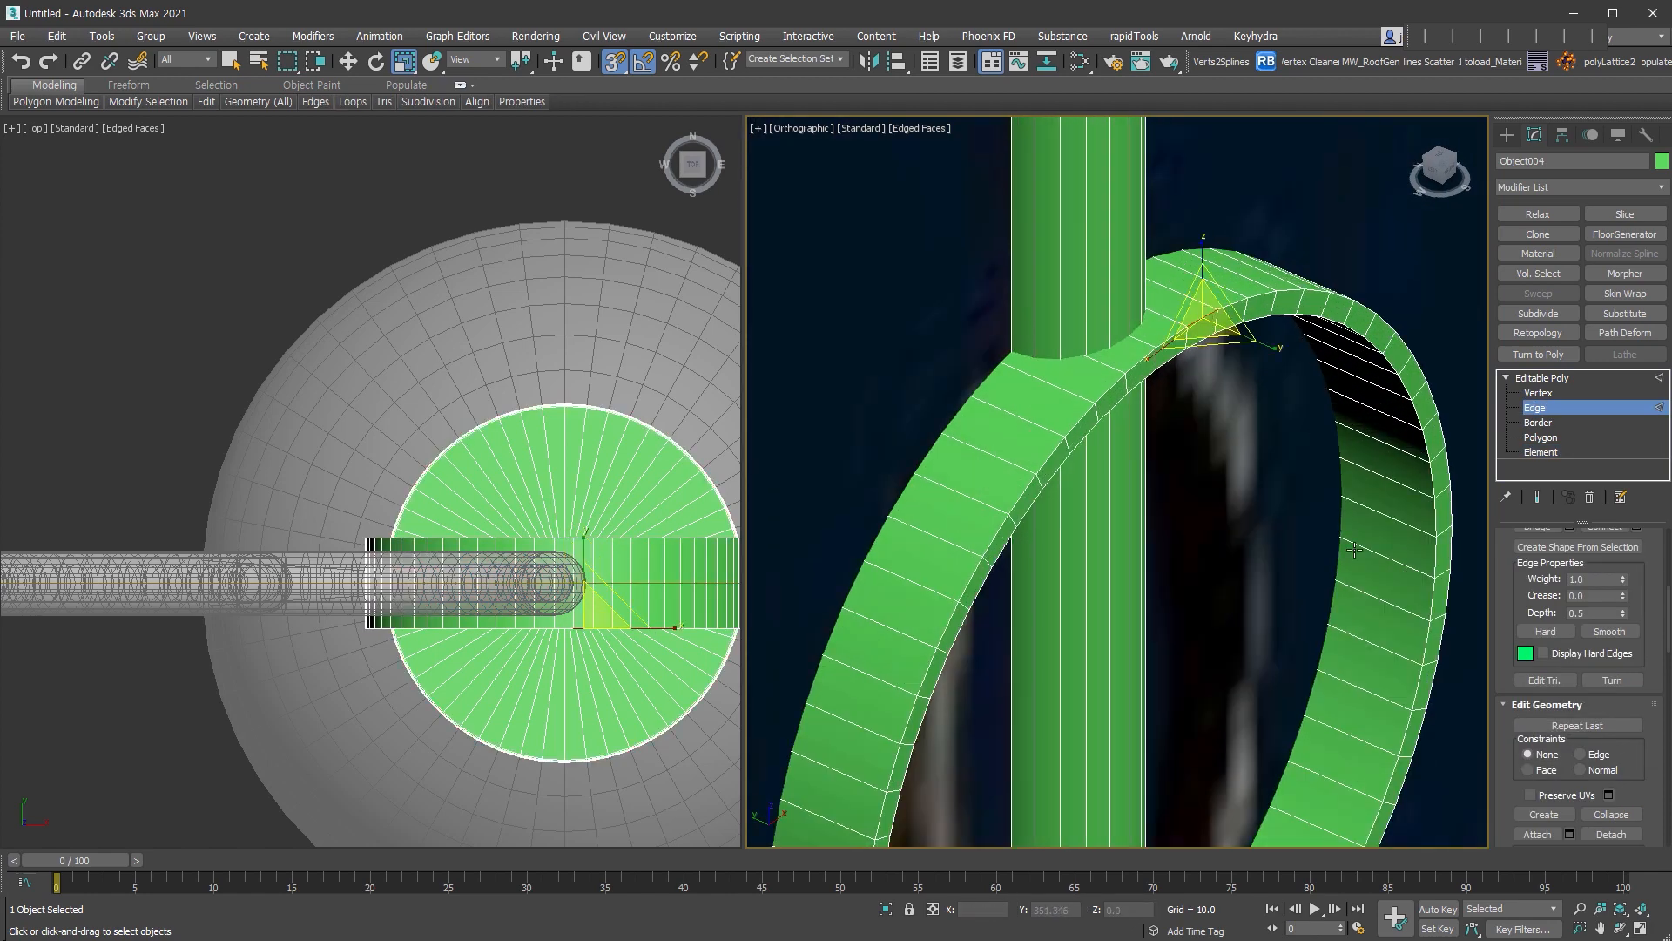
pyautogui.scroll(5, 1549, 657)
pyautogui.click(1548, 651)
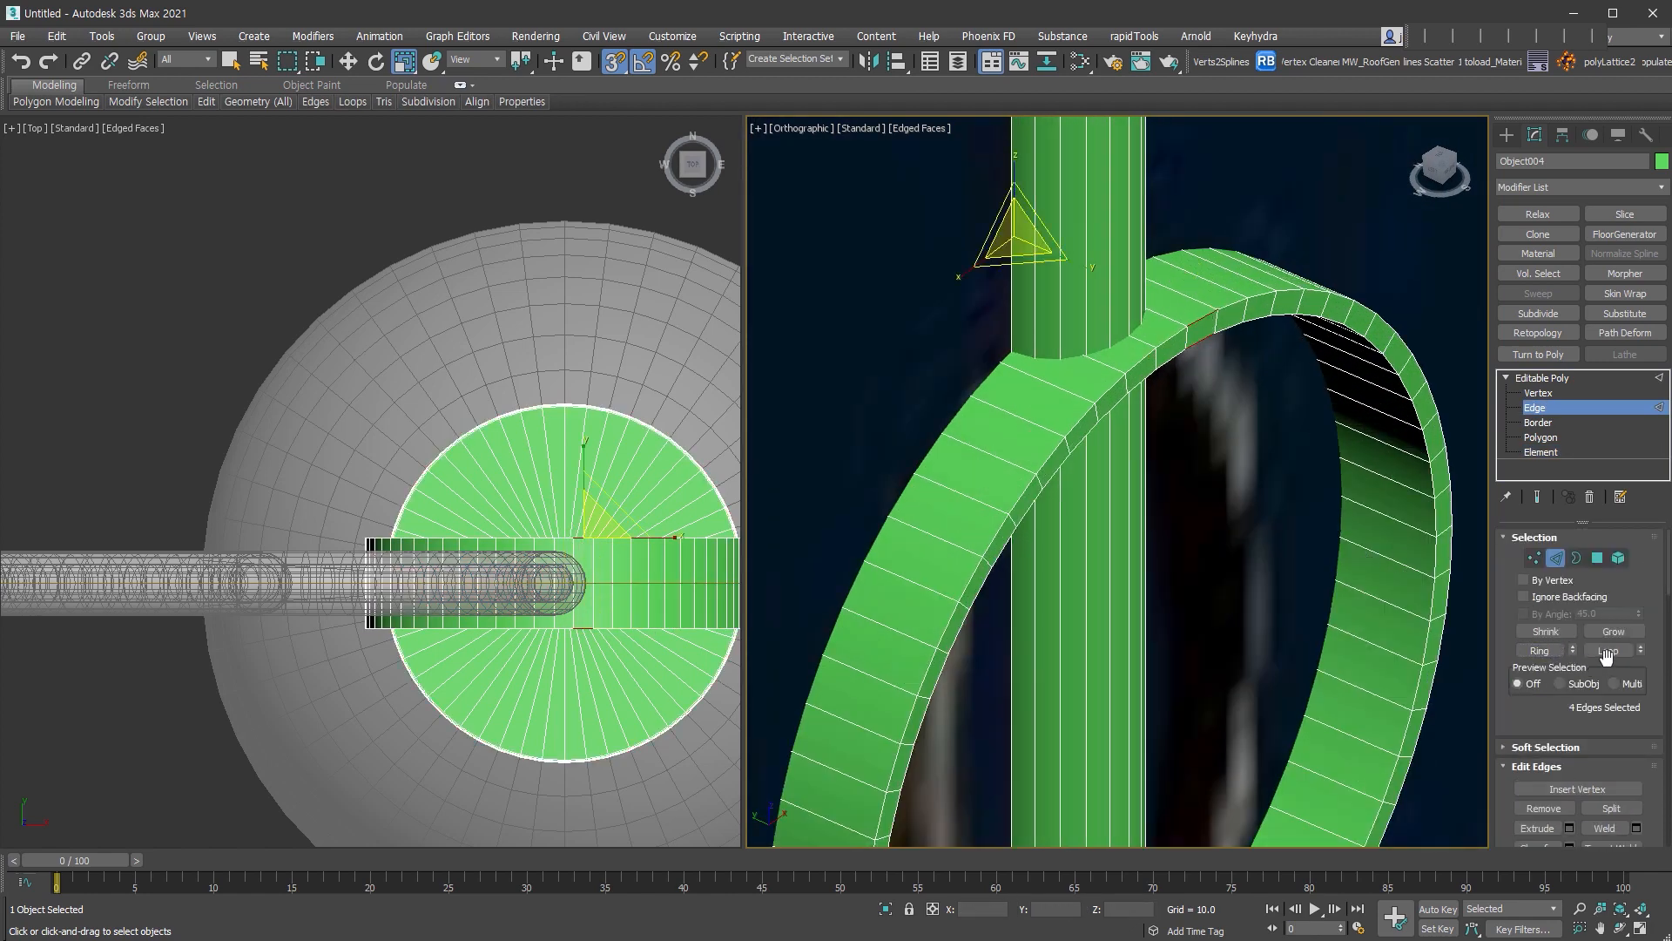
pyautogui.click(1607, 652)
pyautogui.rightClick(1083, 350)
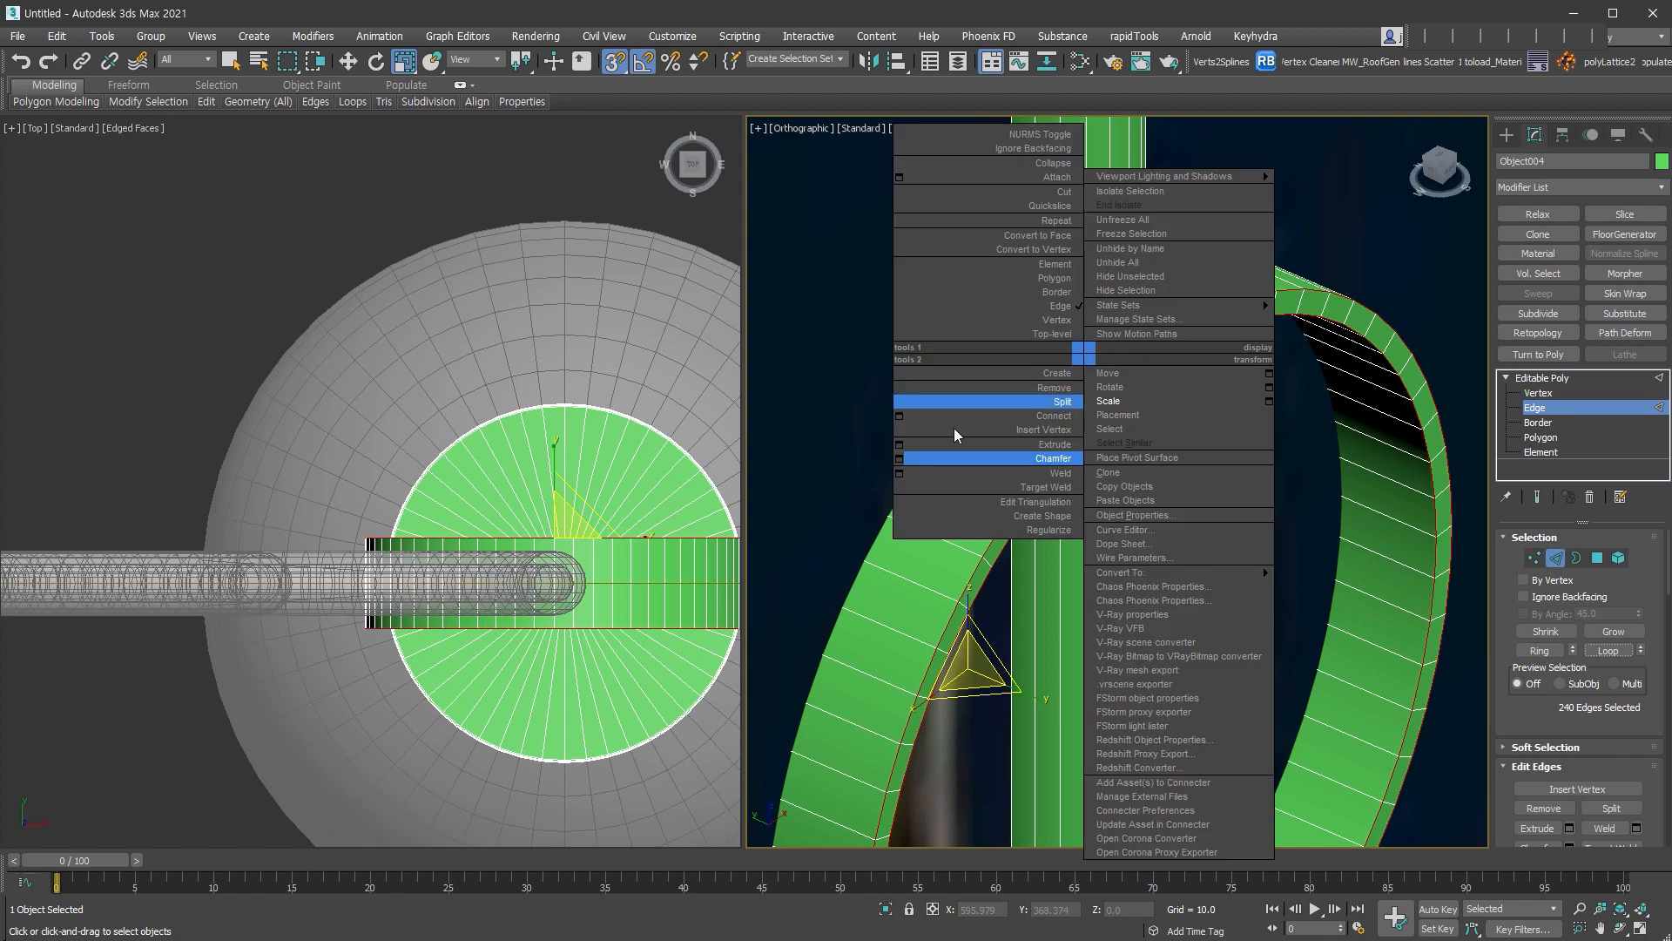
pyautogui.click(923, 465)
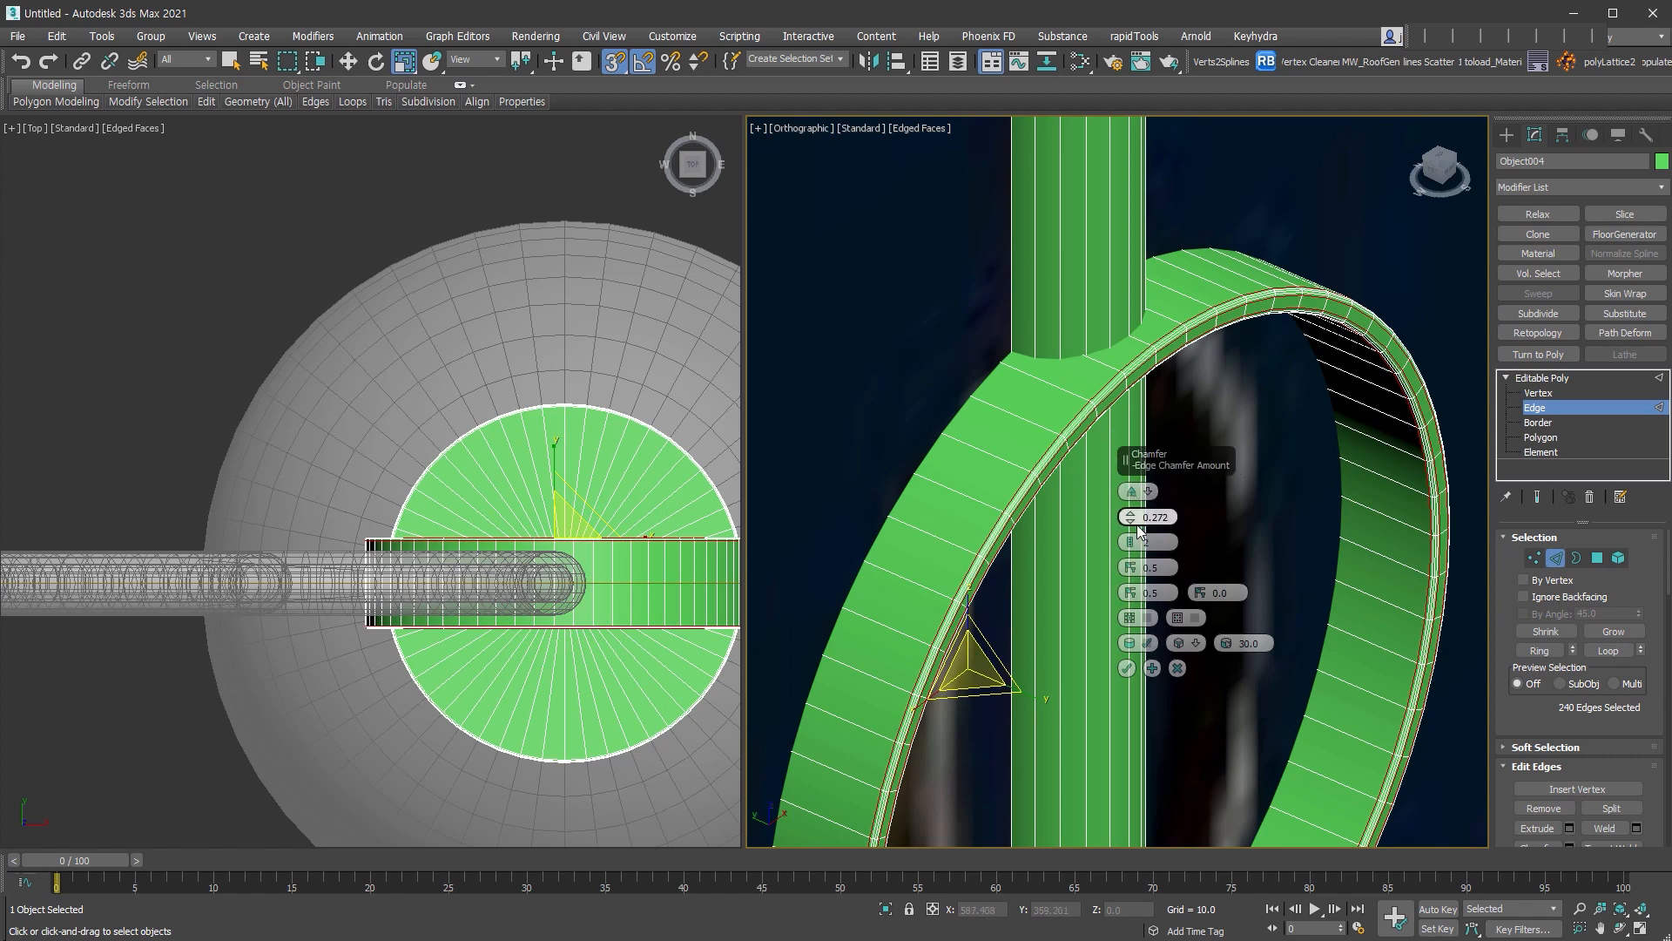
pyautogui.moveTo(1157, 517); pyautogui.dragTo(1266, 514)
pyautogui.press('BackSpace')
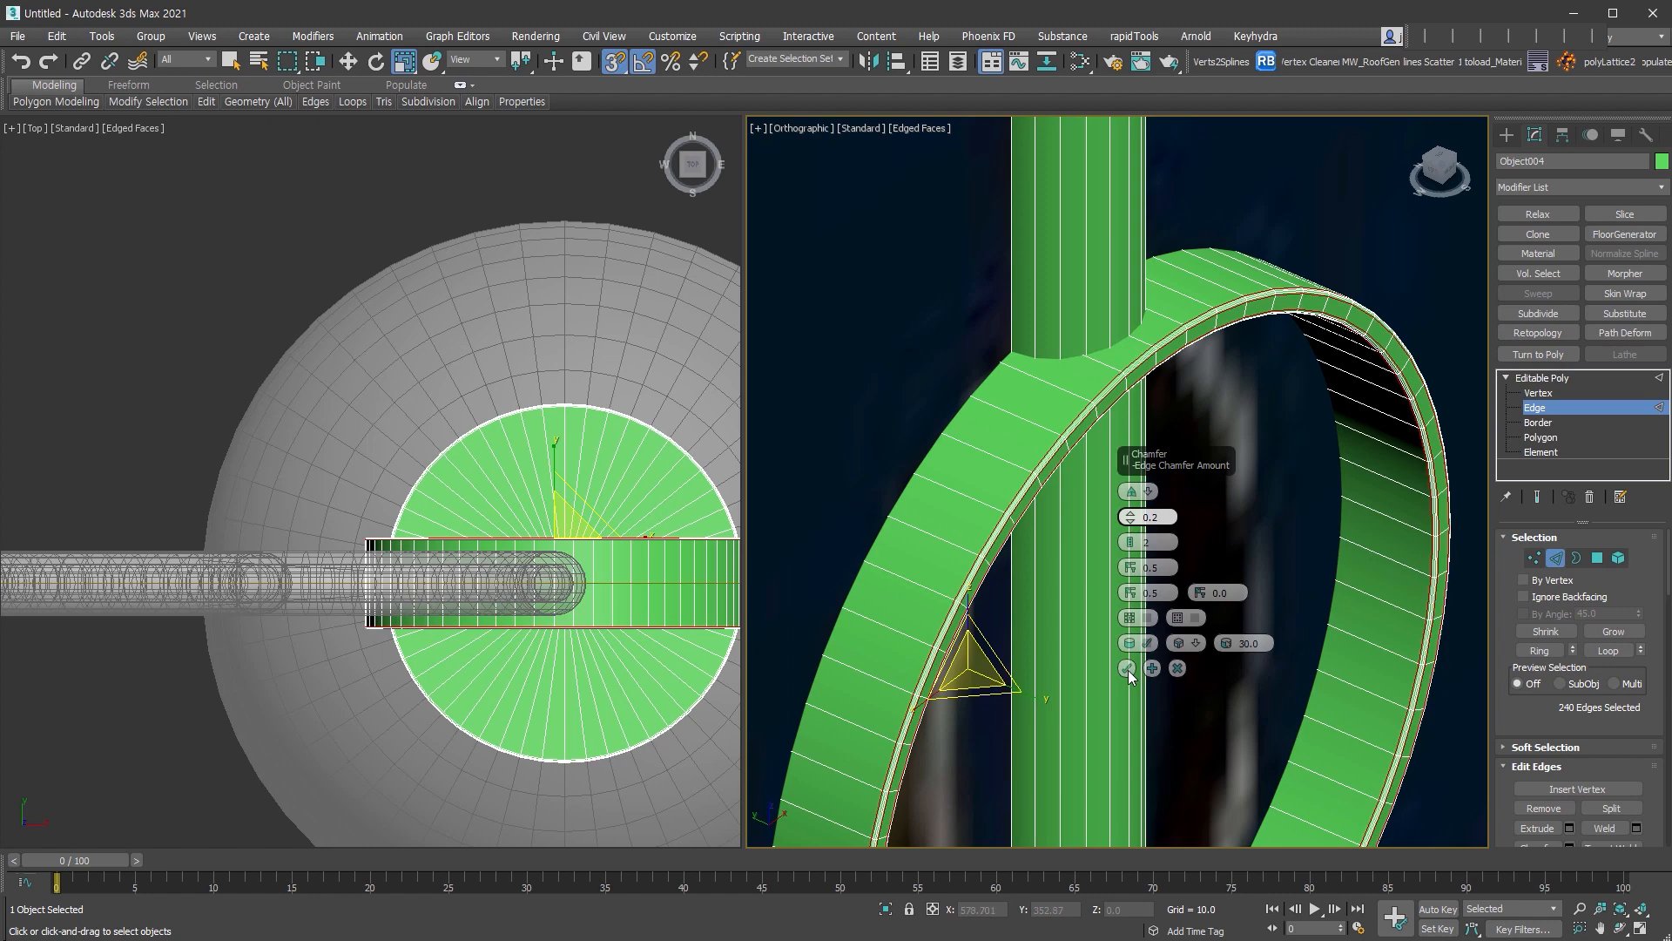
pyautogui.click(1127, 667)
# - Extend the open upper border of the short brass stem inward to form a thin rim
pyautogui.keyDown('alt'); pyautogui.moveTo(1126, 667); pyautogui.dragTo(1328, 500, button='middle'); pyautogui.keyUp('alt')
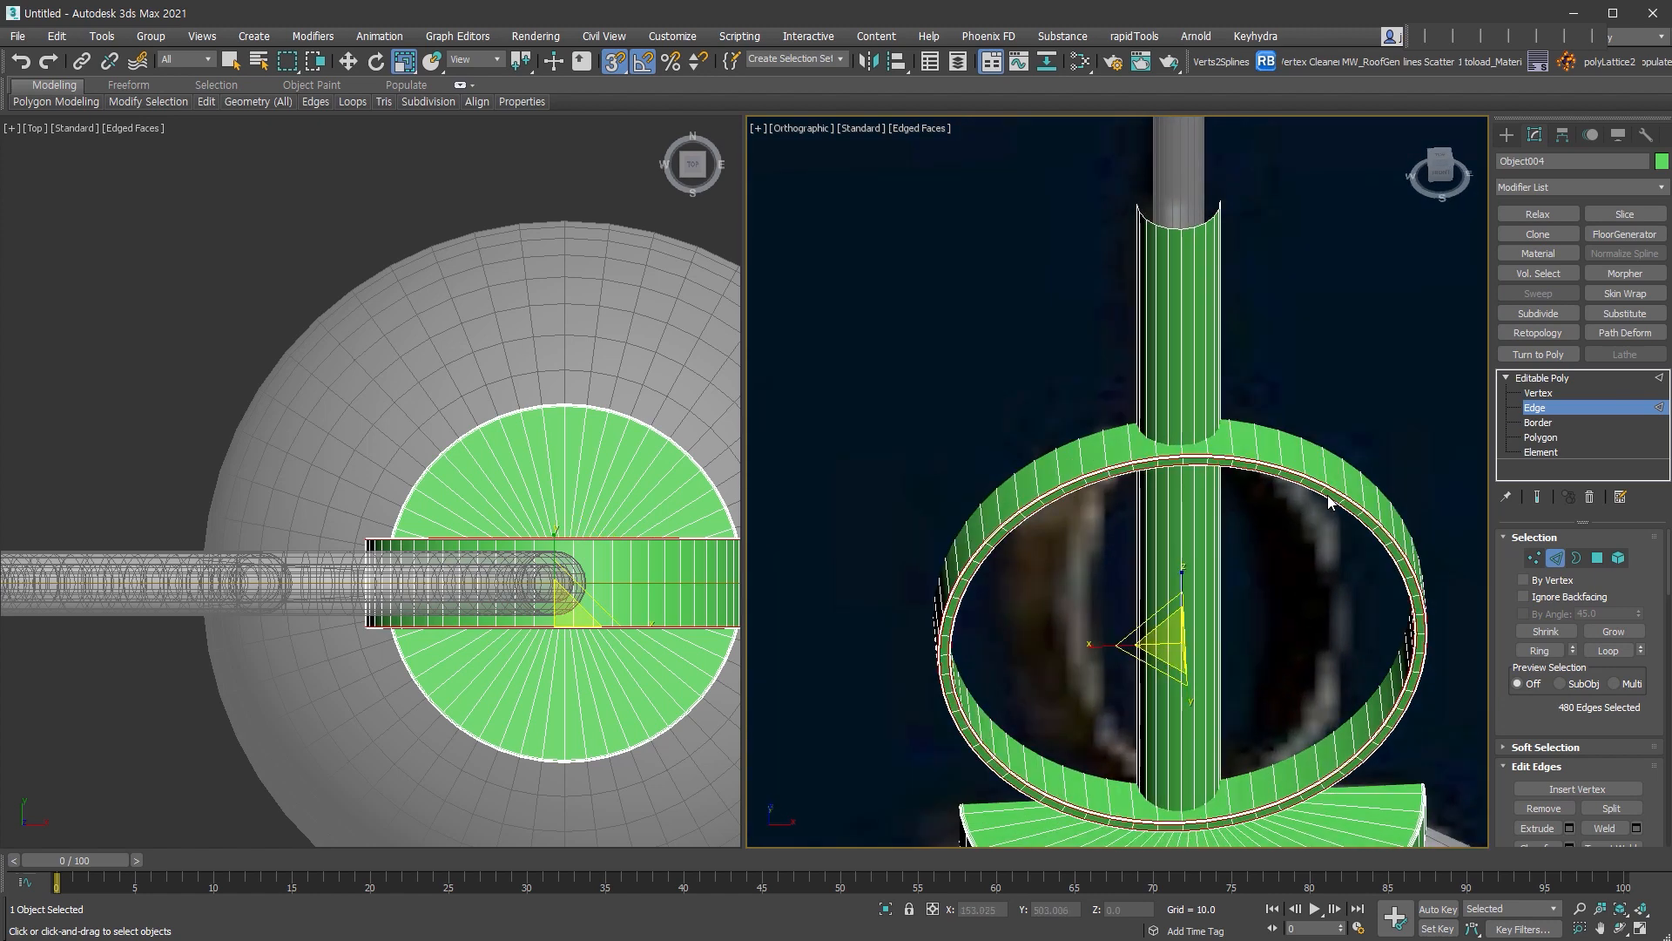
pyautogui.click(1576, 557)
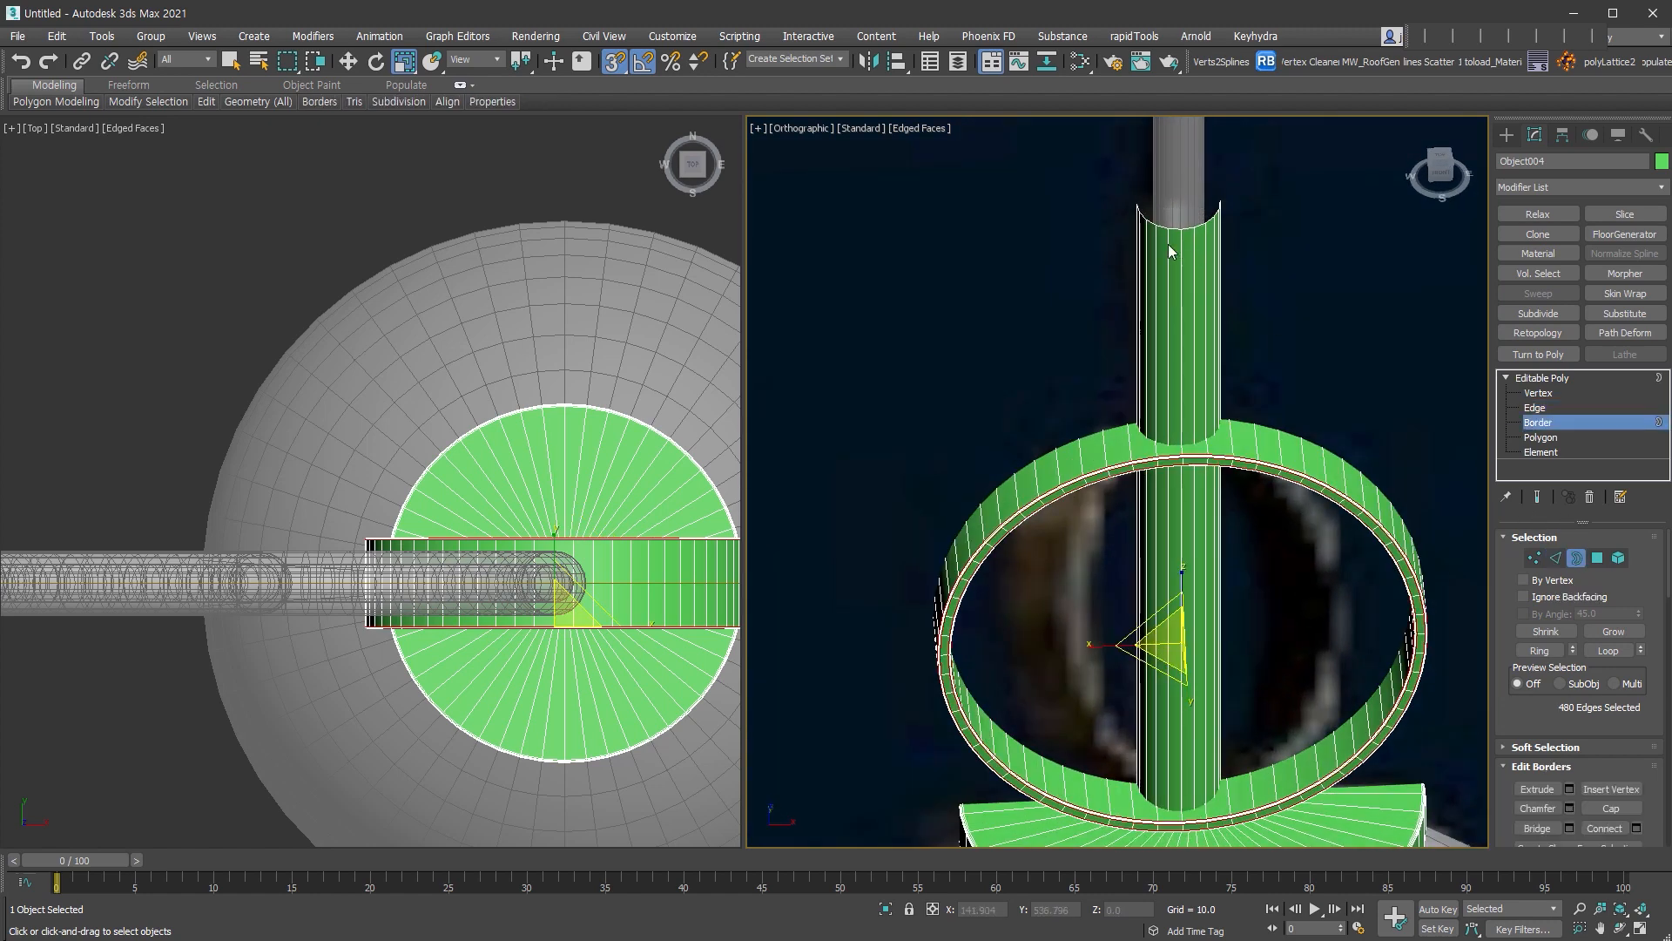
pyautogui.click(1177, 228)
pyautogui.keyDown('alt'); pyautogui.moveTo(1177, 228); pyautogui.dragTo(1180, 253, button='middle'); pyautogui.keyUp('alt')
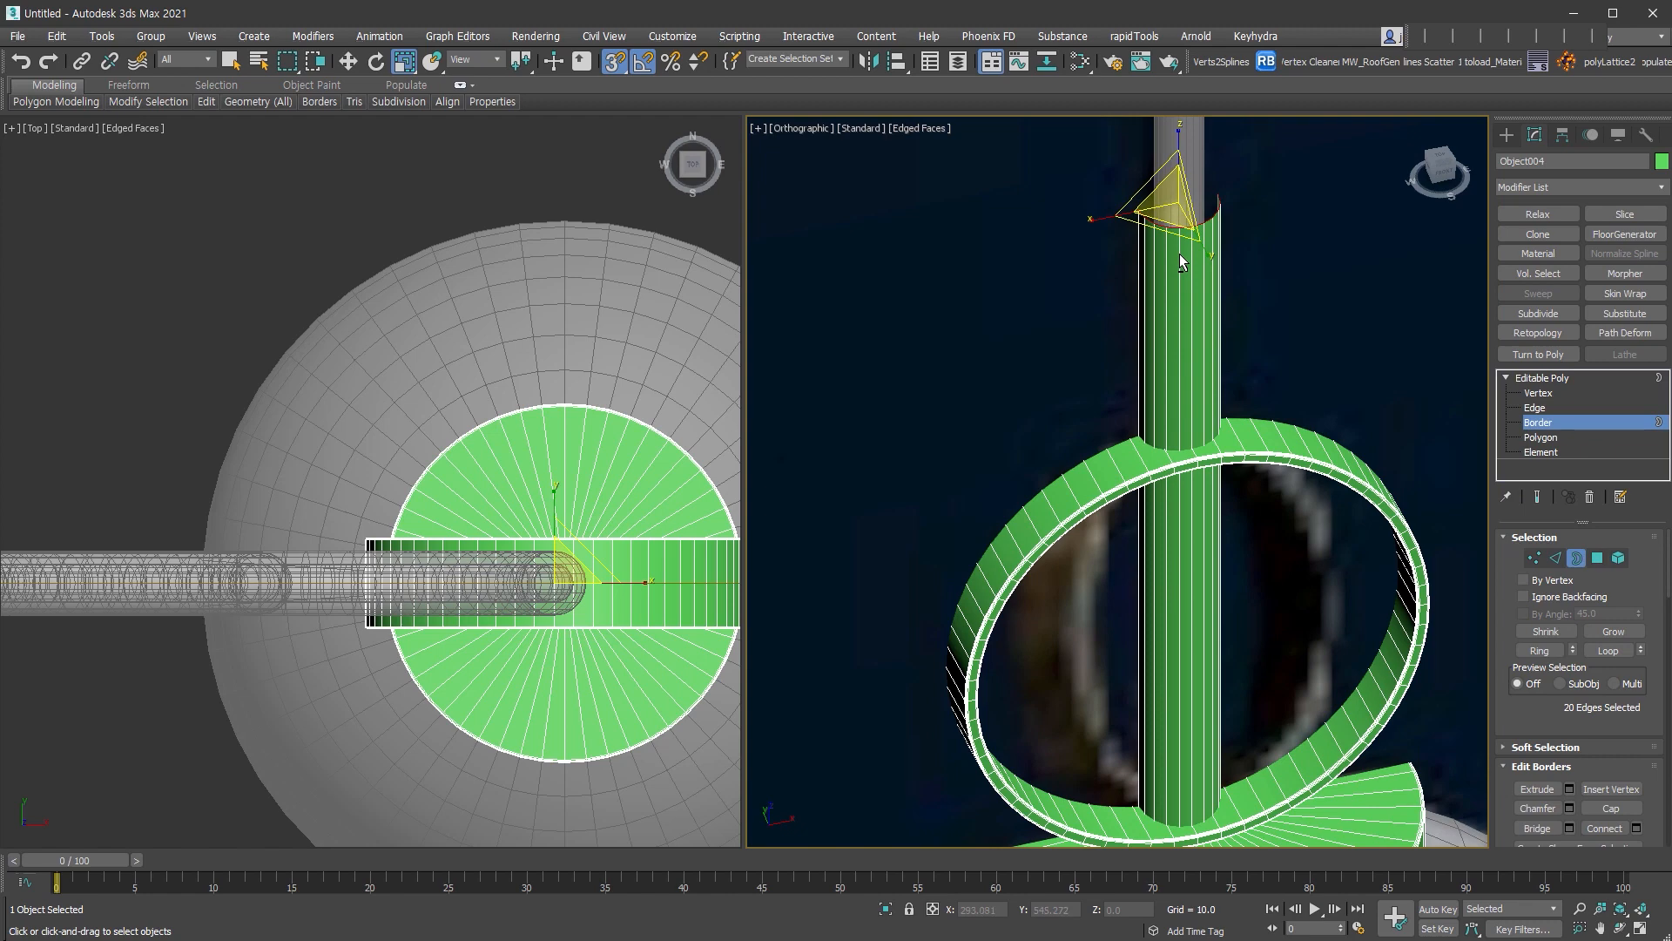
pyautogui.scroll(2, 1213, 329)
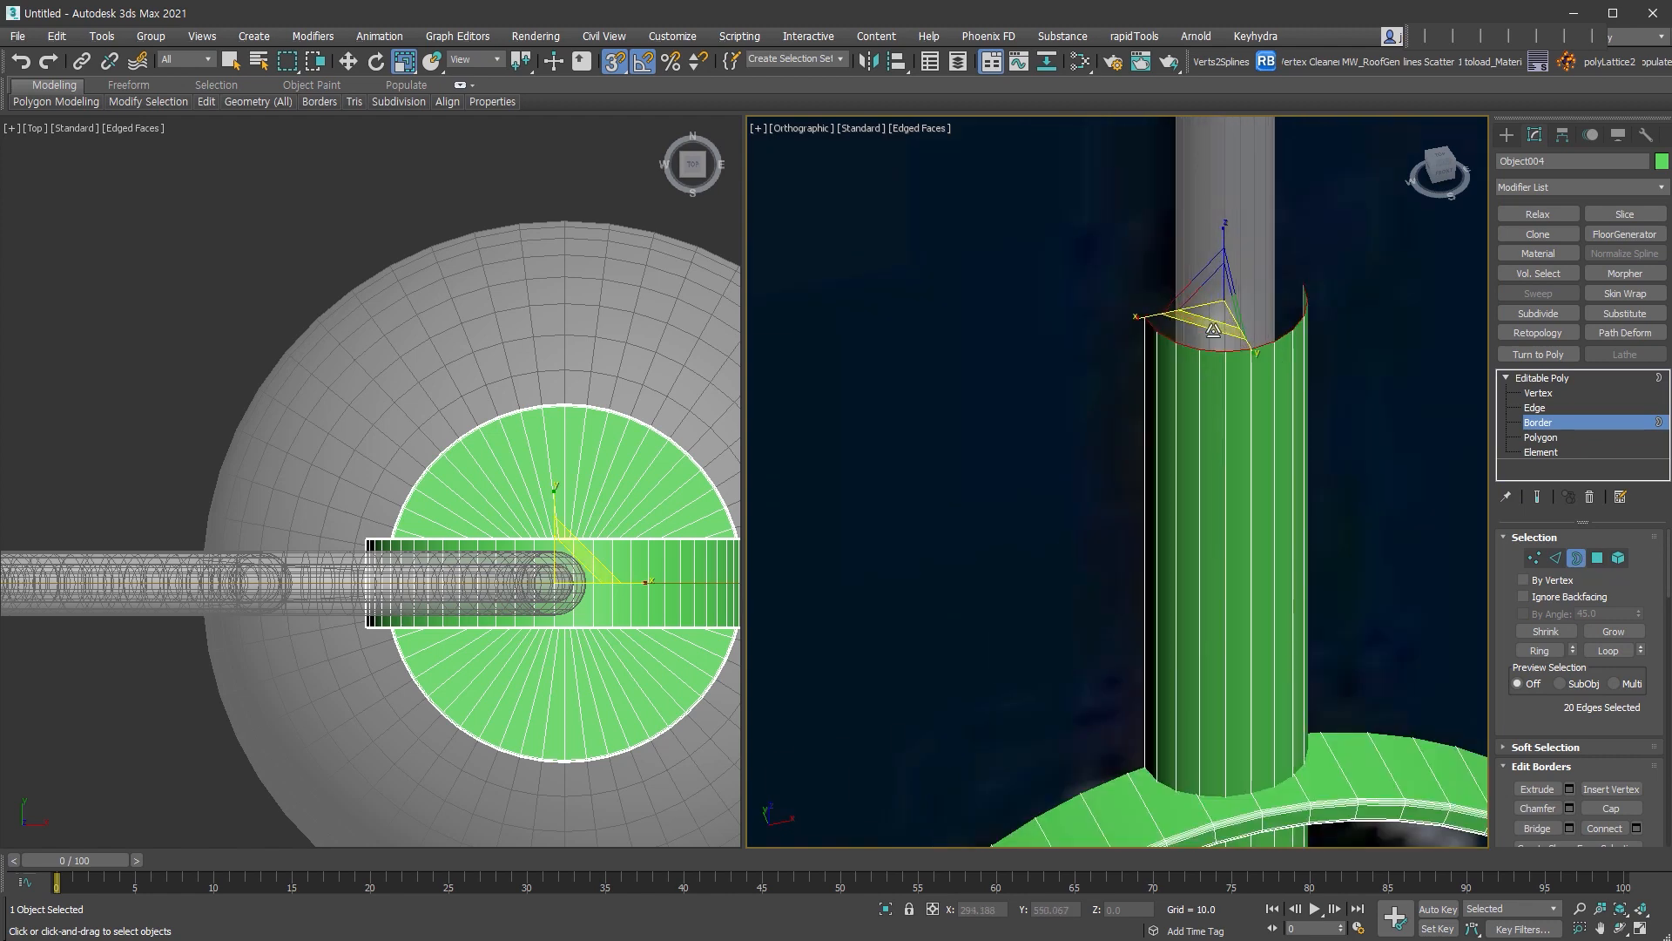
pyautogui.moveTo(1207, 325); pyautogui.dragTo(1228, 838)
pyautogui.rightClick(1213, 241)
pyautogui.click(1227, 266)
pyautogui.click(1575, 558)
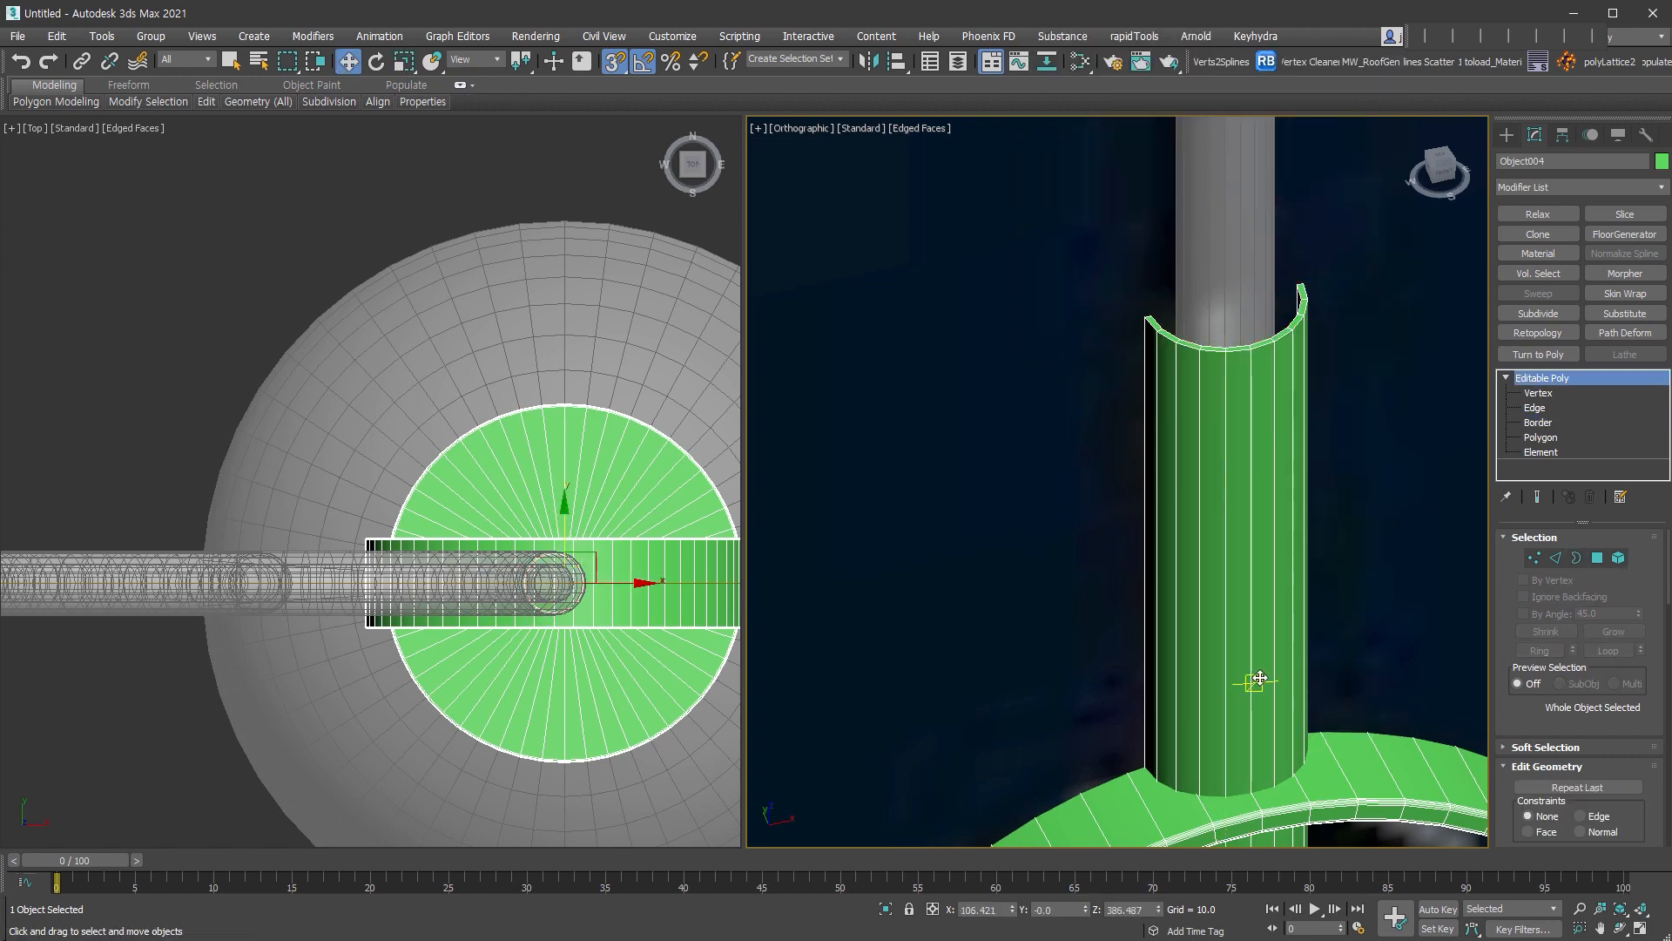
# - Apply a Shell modifier to the globe with an inner amount of 0.5 and outer amount of 0, and collapse it to an editable poly
pyautogui.scroll(-8, 1258, 522)
pyautogui.scroll(-2, 1279, 636)
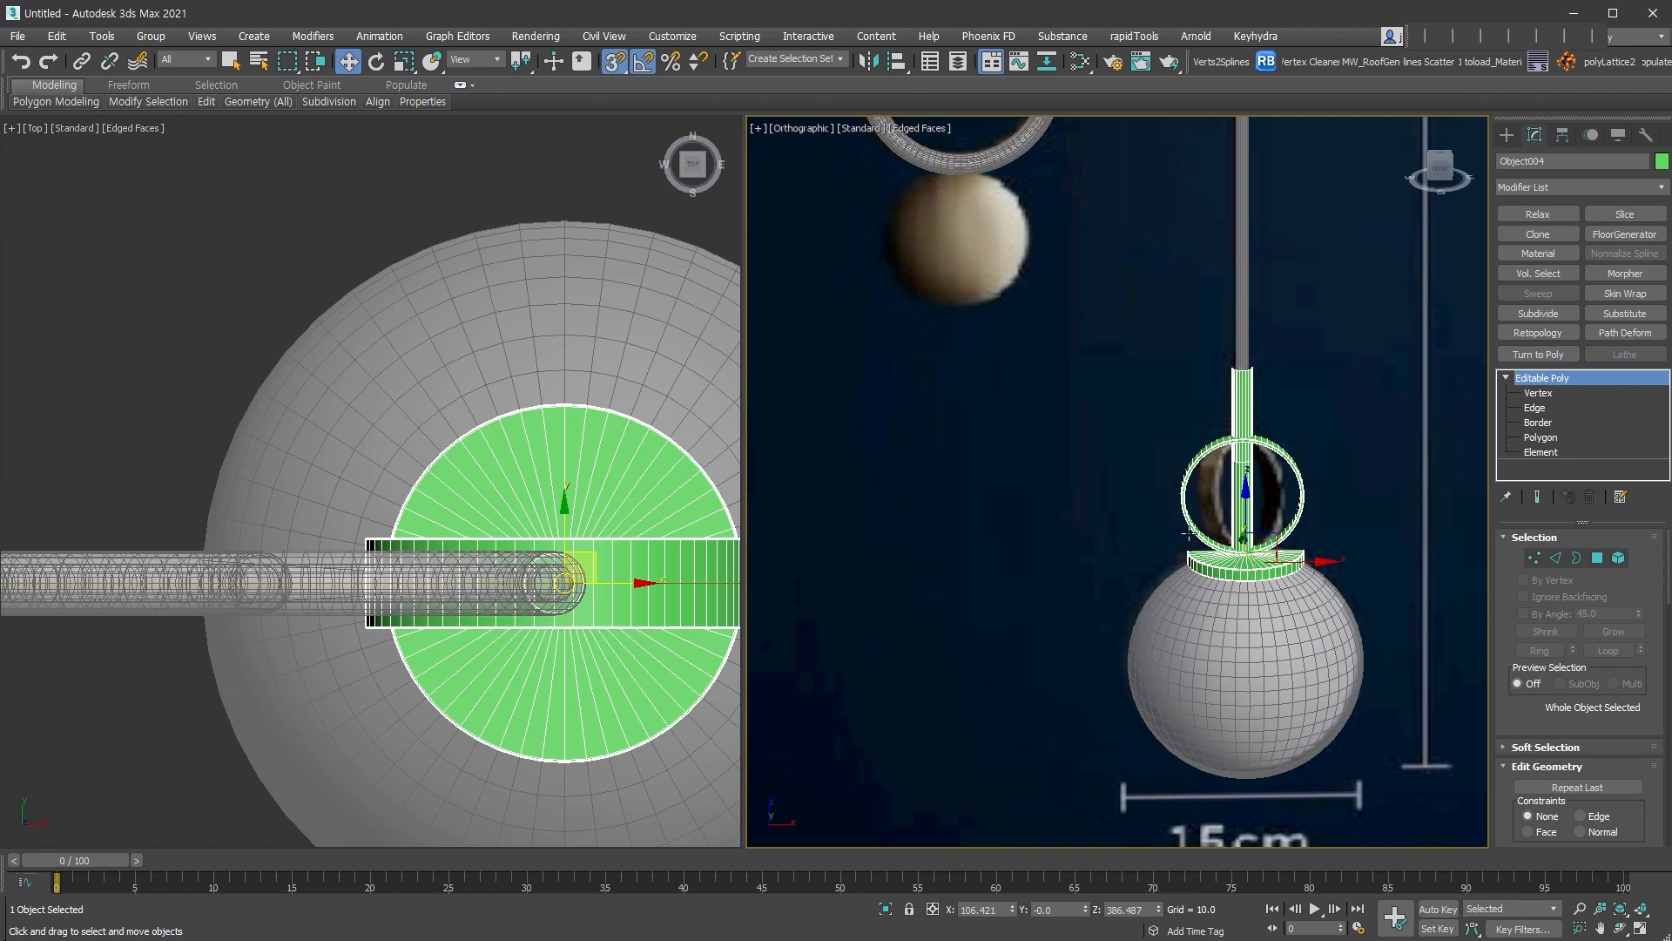
pyautogui.scroll(-2, 1287, 687)
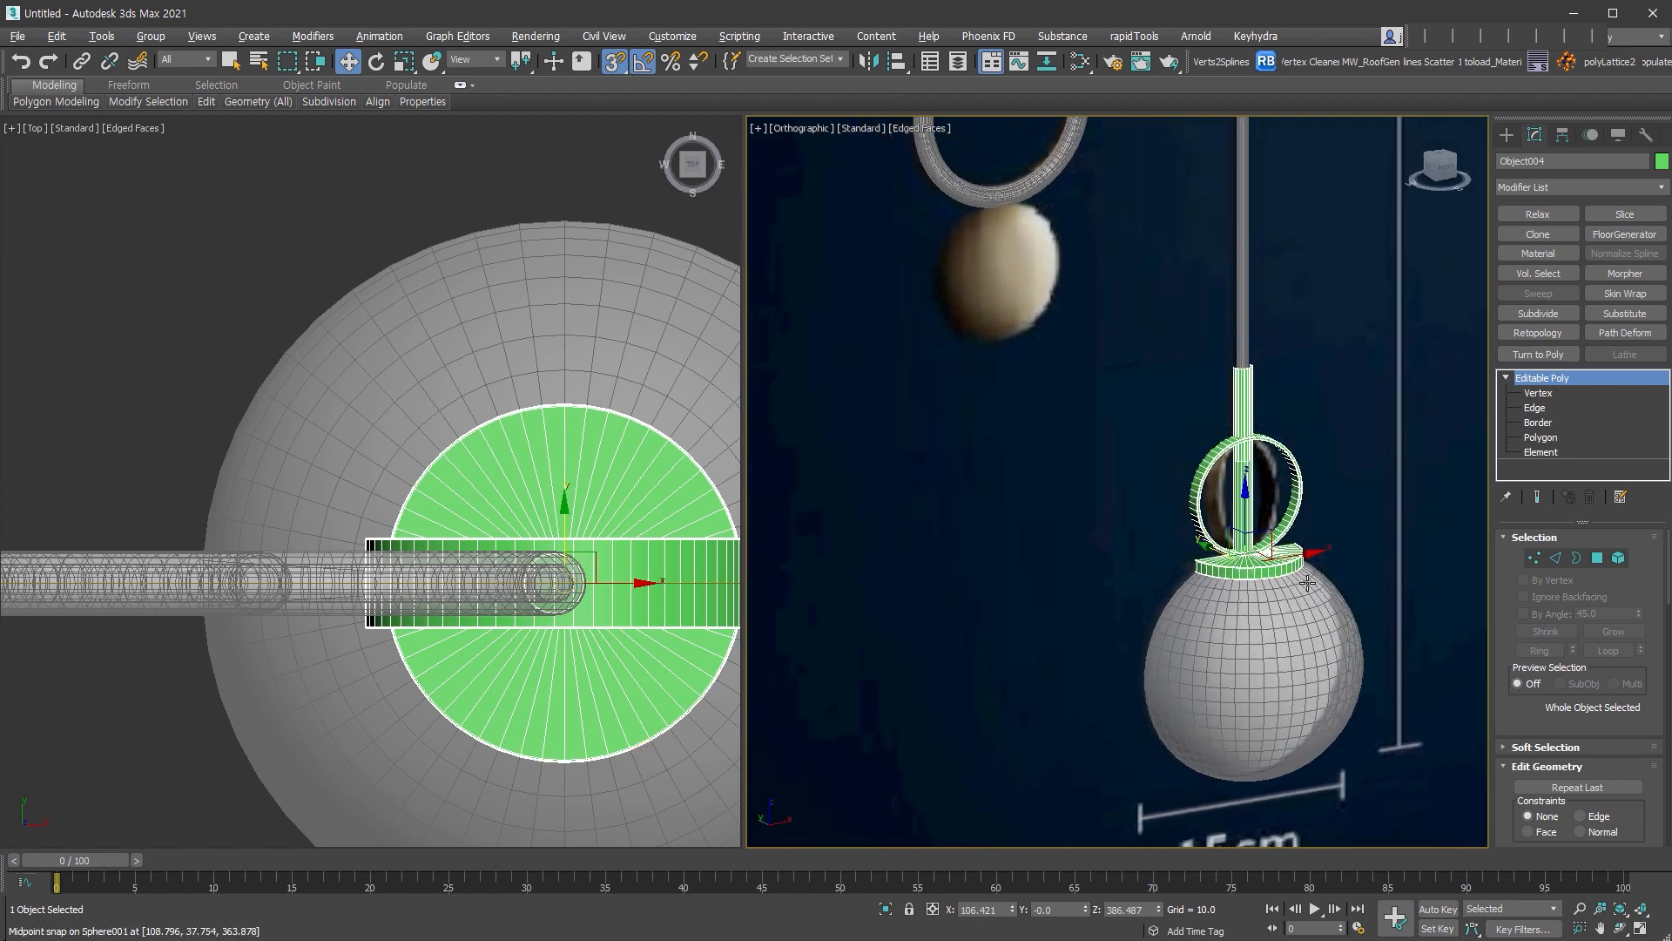
pyautogui.click(1289, 687)
pyautogui.scroll(1, 1271, 579)
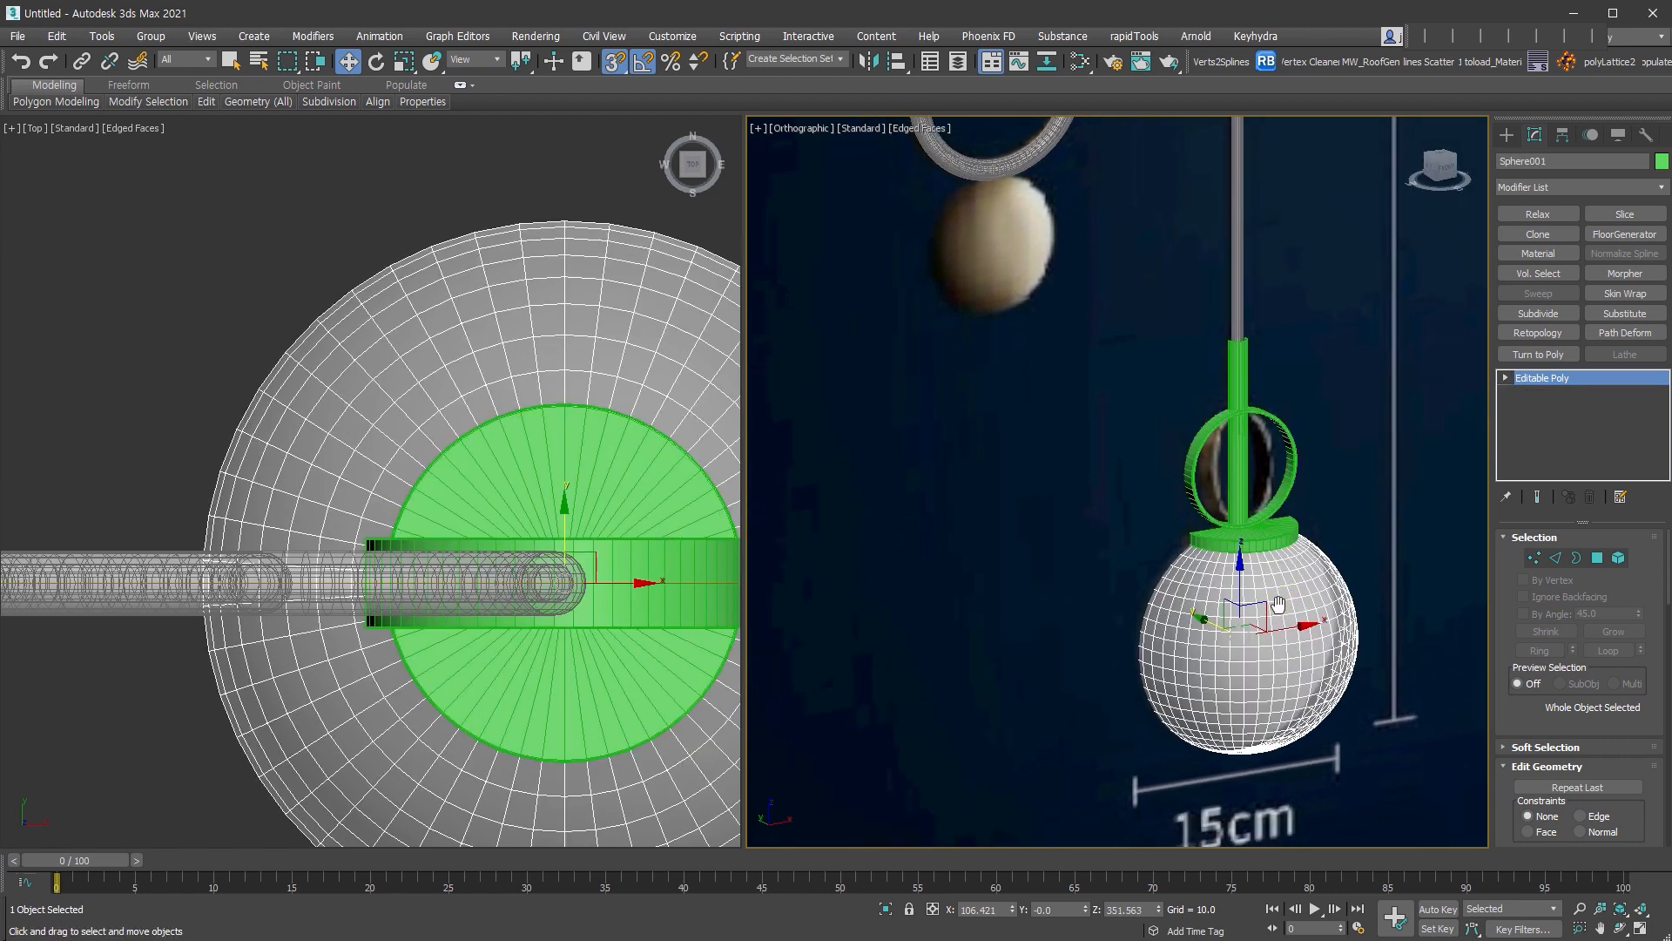
pyautogui.scroll(2, 1278, 596)
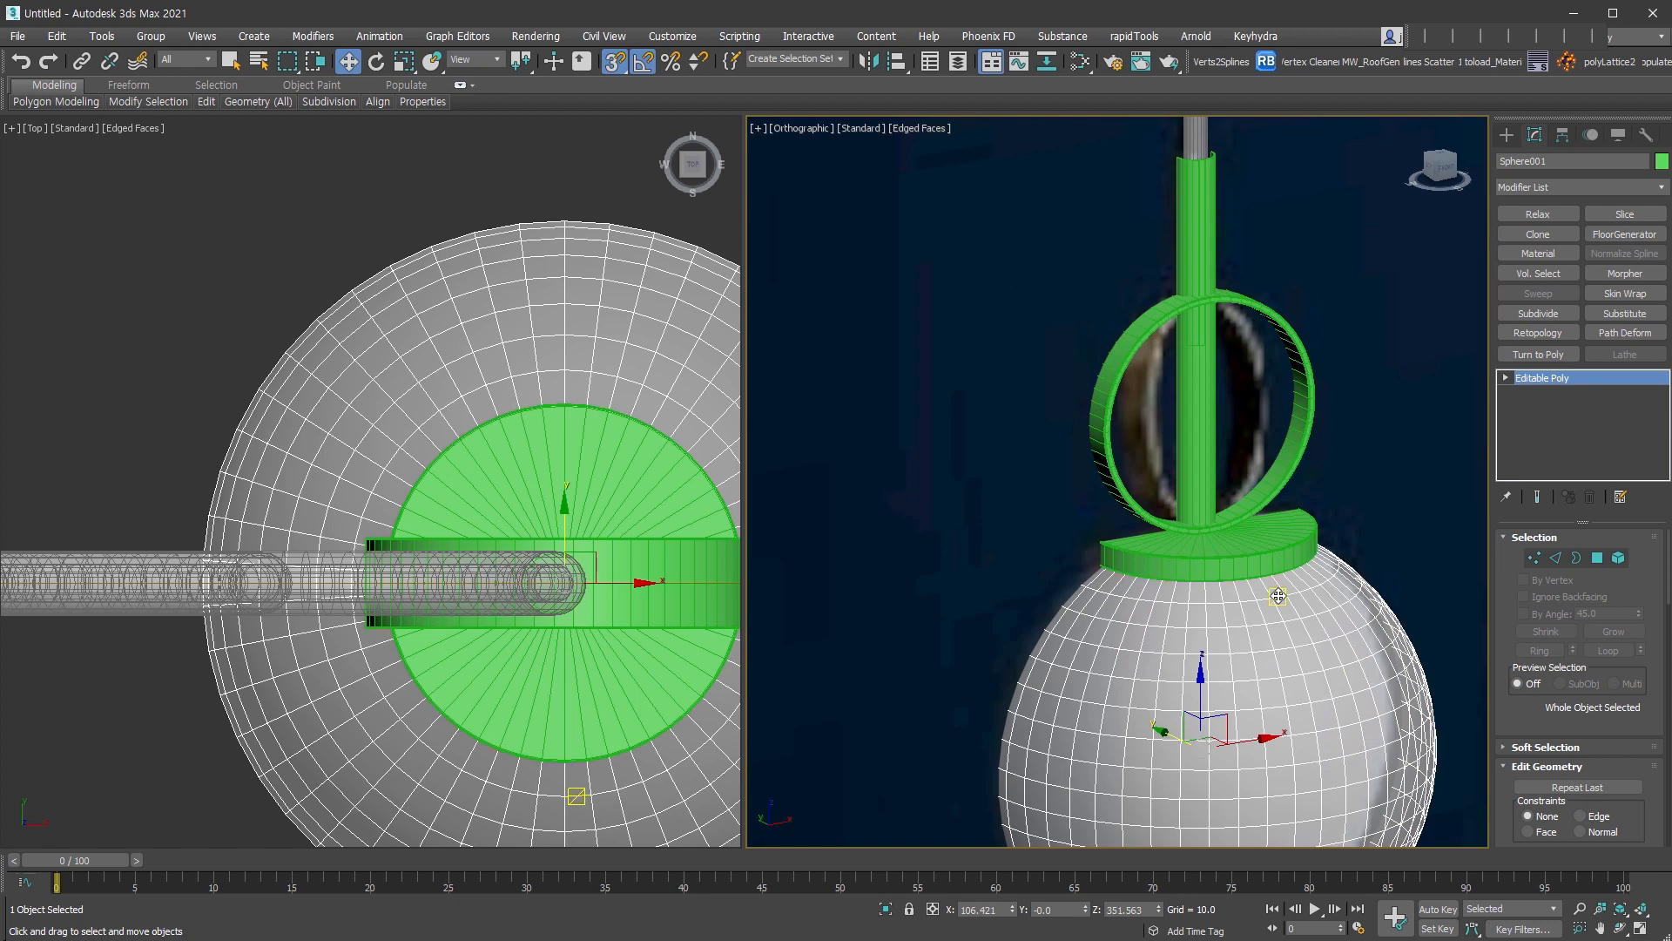
pyautogui.press('F3')
pyautogui.keyDown('alt'); pyautogui.moveTo(1279, 596); pyautogui.dragTo(1297, 619, button='middle'); pyautogui.keyUp('alt')
pyautogui.scroll(6, 1298, 609)
pyautogui.hotkey('shift', 's')
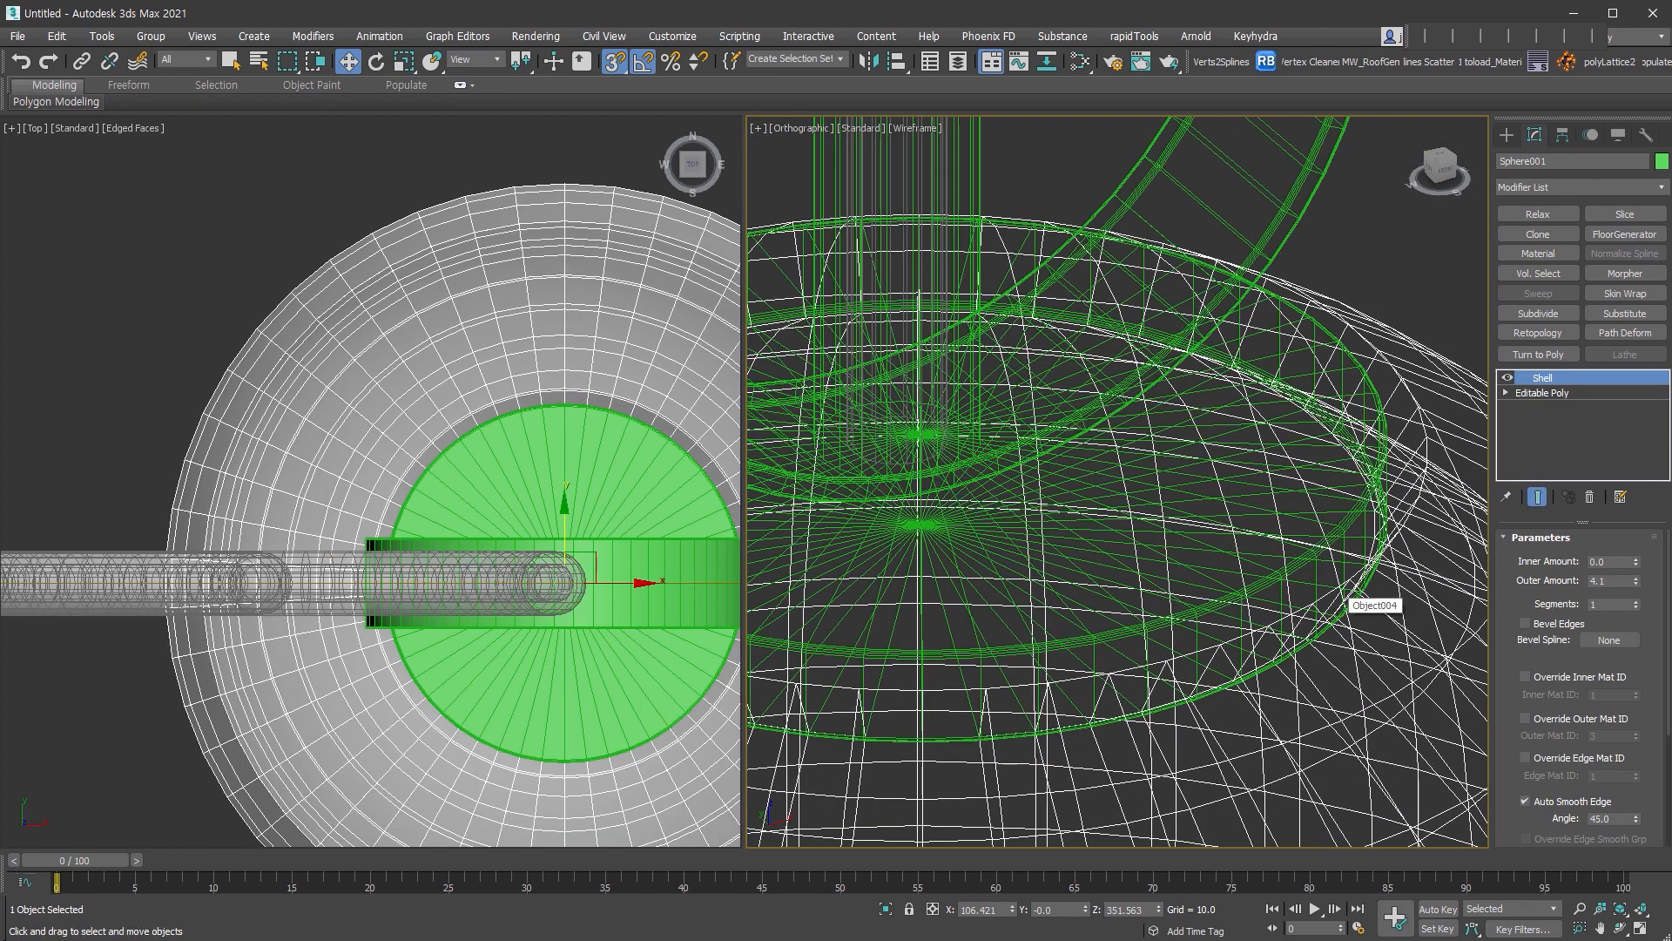
pyautogui.rightClick(1636, 581)
pyautogui.write('0.5')
pyautogui.press('Return')
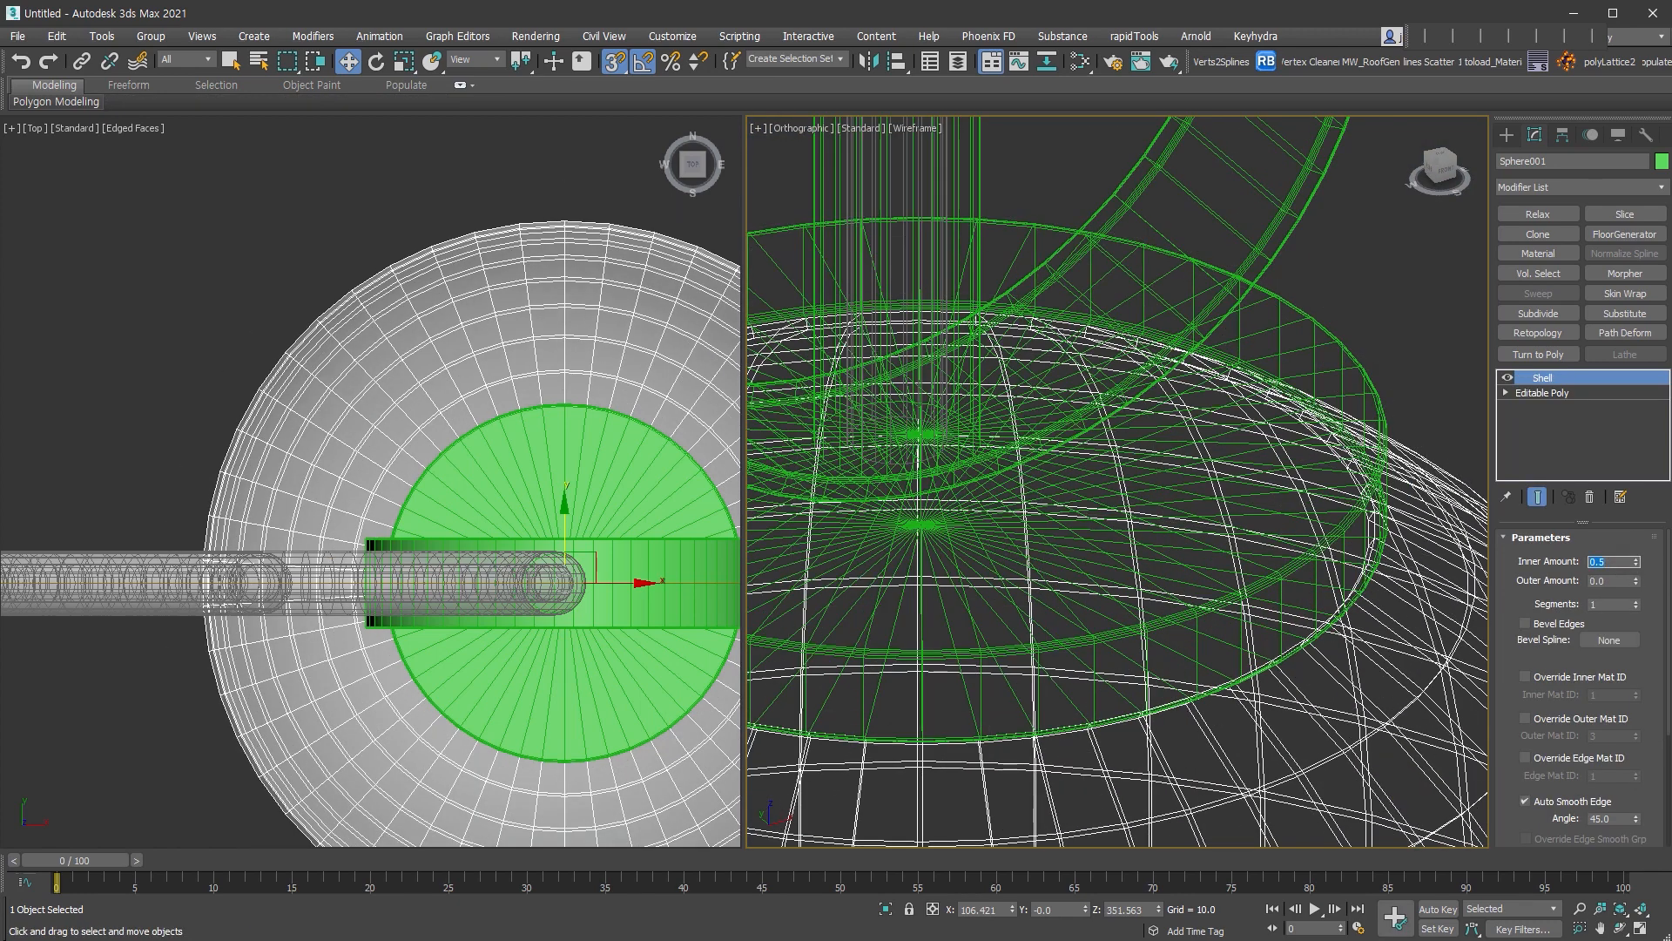
pyautogui.scroll(-5, 1243, 515)
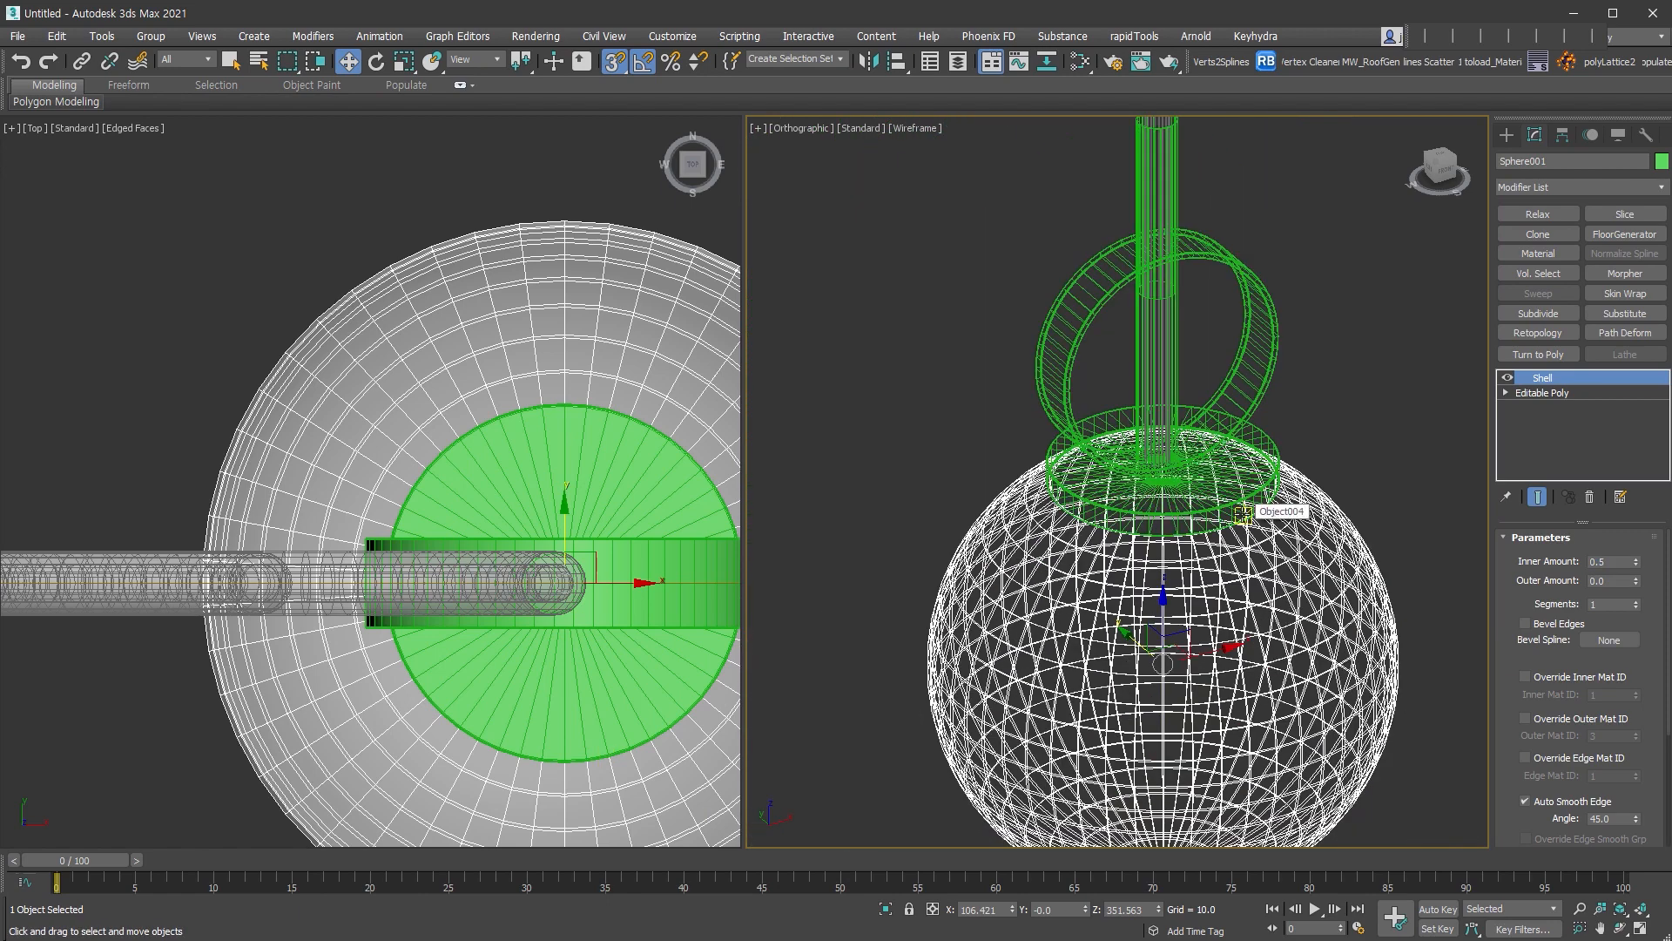
pyautogui.hotkey('ctrl', 'e')
pyautogui.keyDown('alt'); pyautogui.moveTo(1243, 515); pyautogui.dragTo(1263, 503, button='middle'); pyautogui.keyUp('alt')
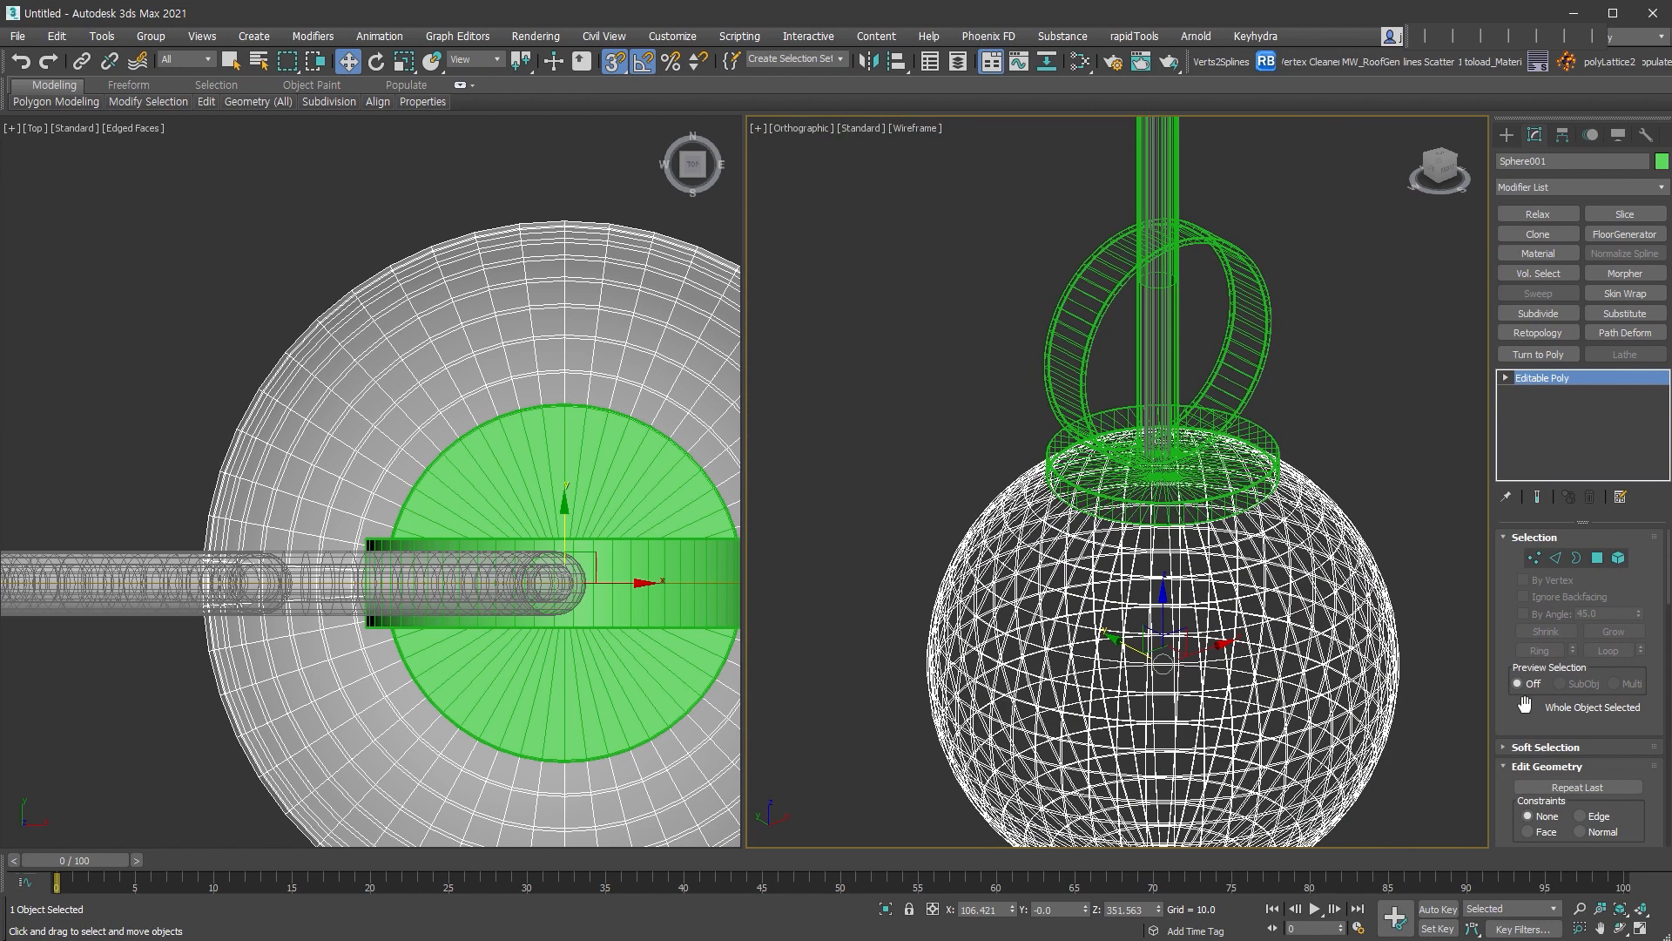
# - Assign material ID 1 to the globe and material ID 2 to the cap, ring and stem object
pyautogui.click(1544, 253)
pyautogui.click(1237, 358)
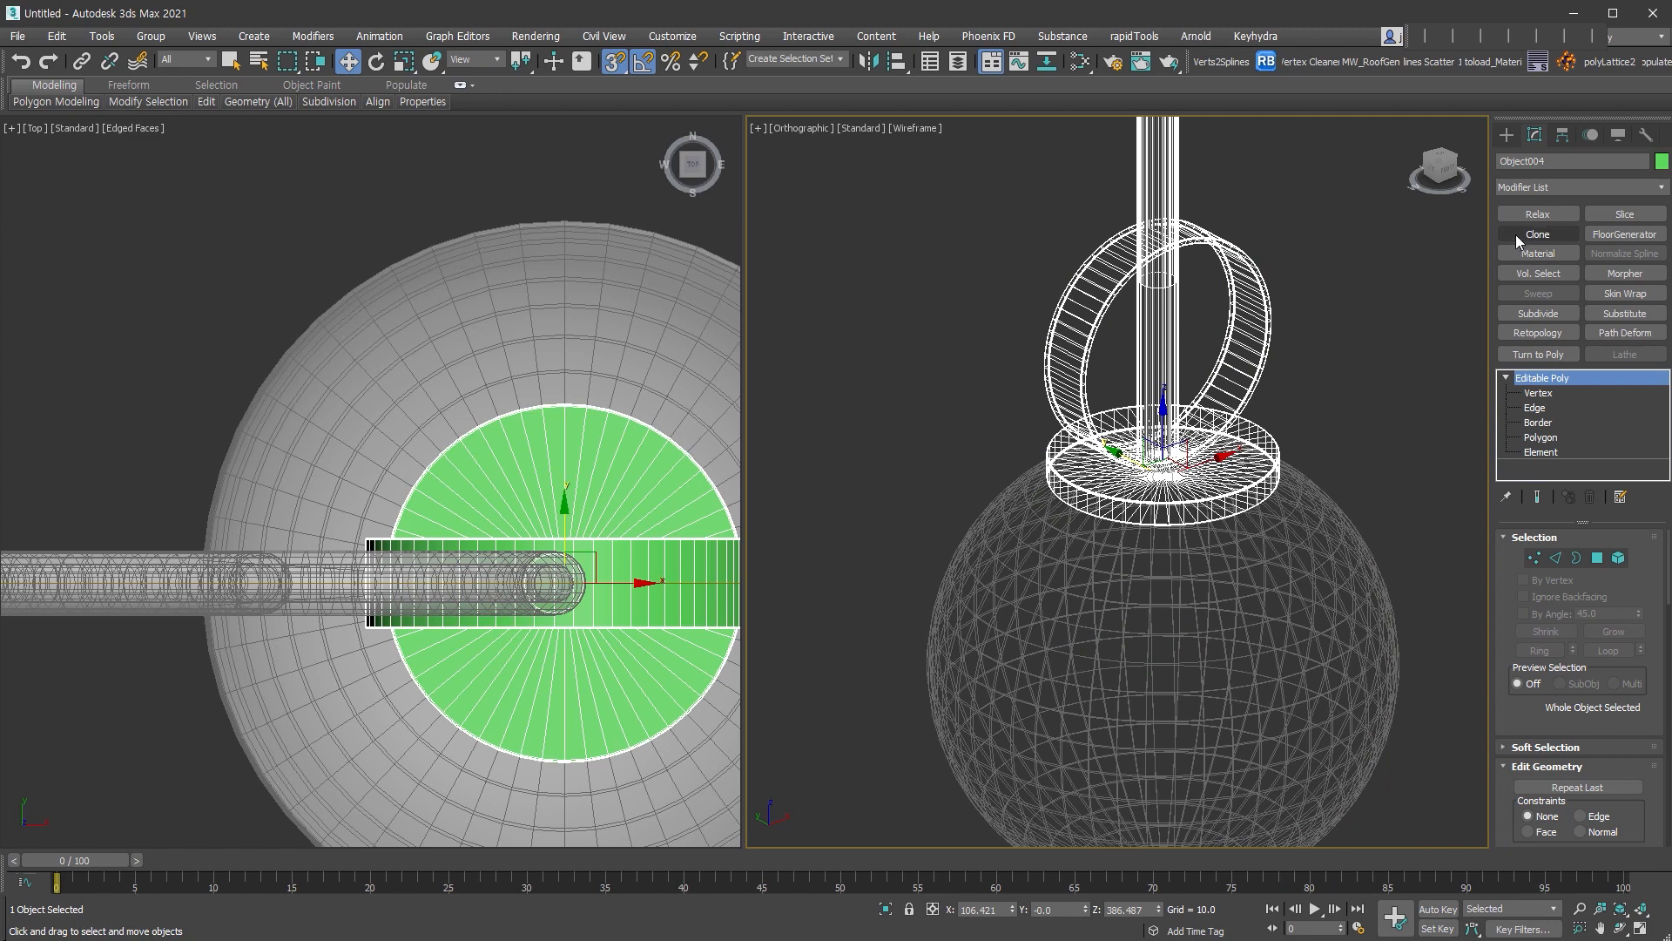
pyautogui.click(1530, 255)
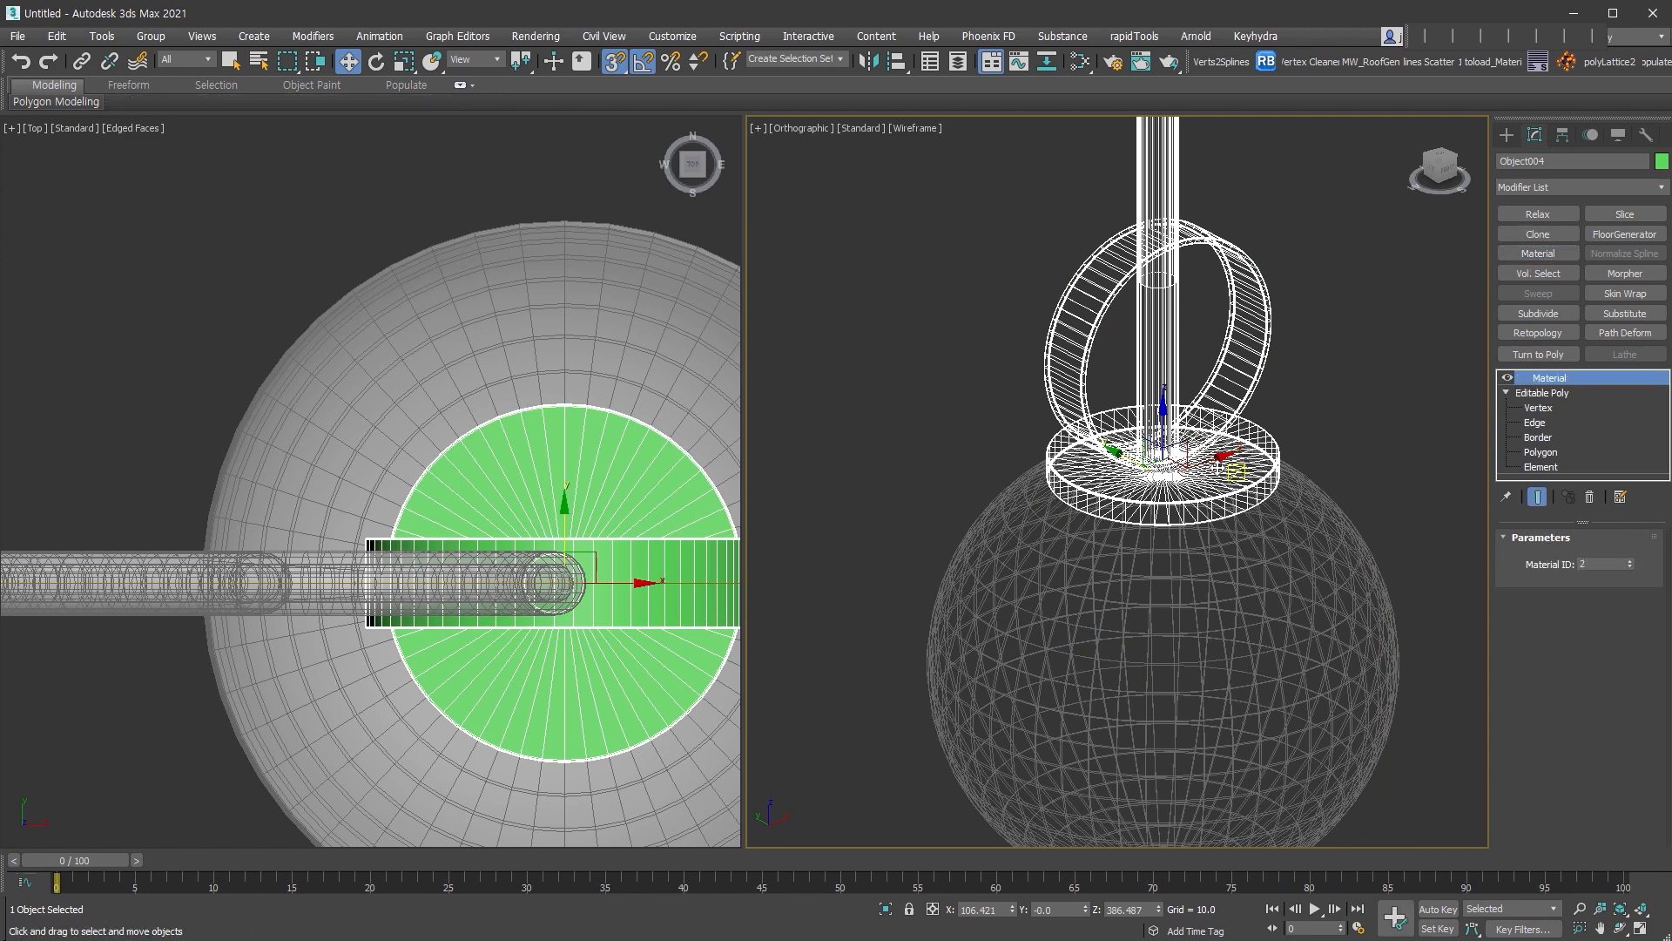
pyautogui.scroll(-3, 1213, 467)
pyautogui.click(1350, 625)
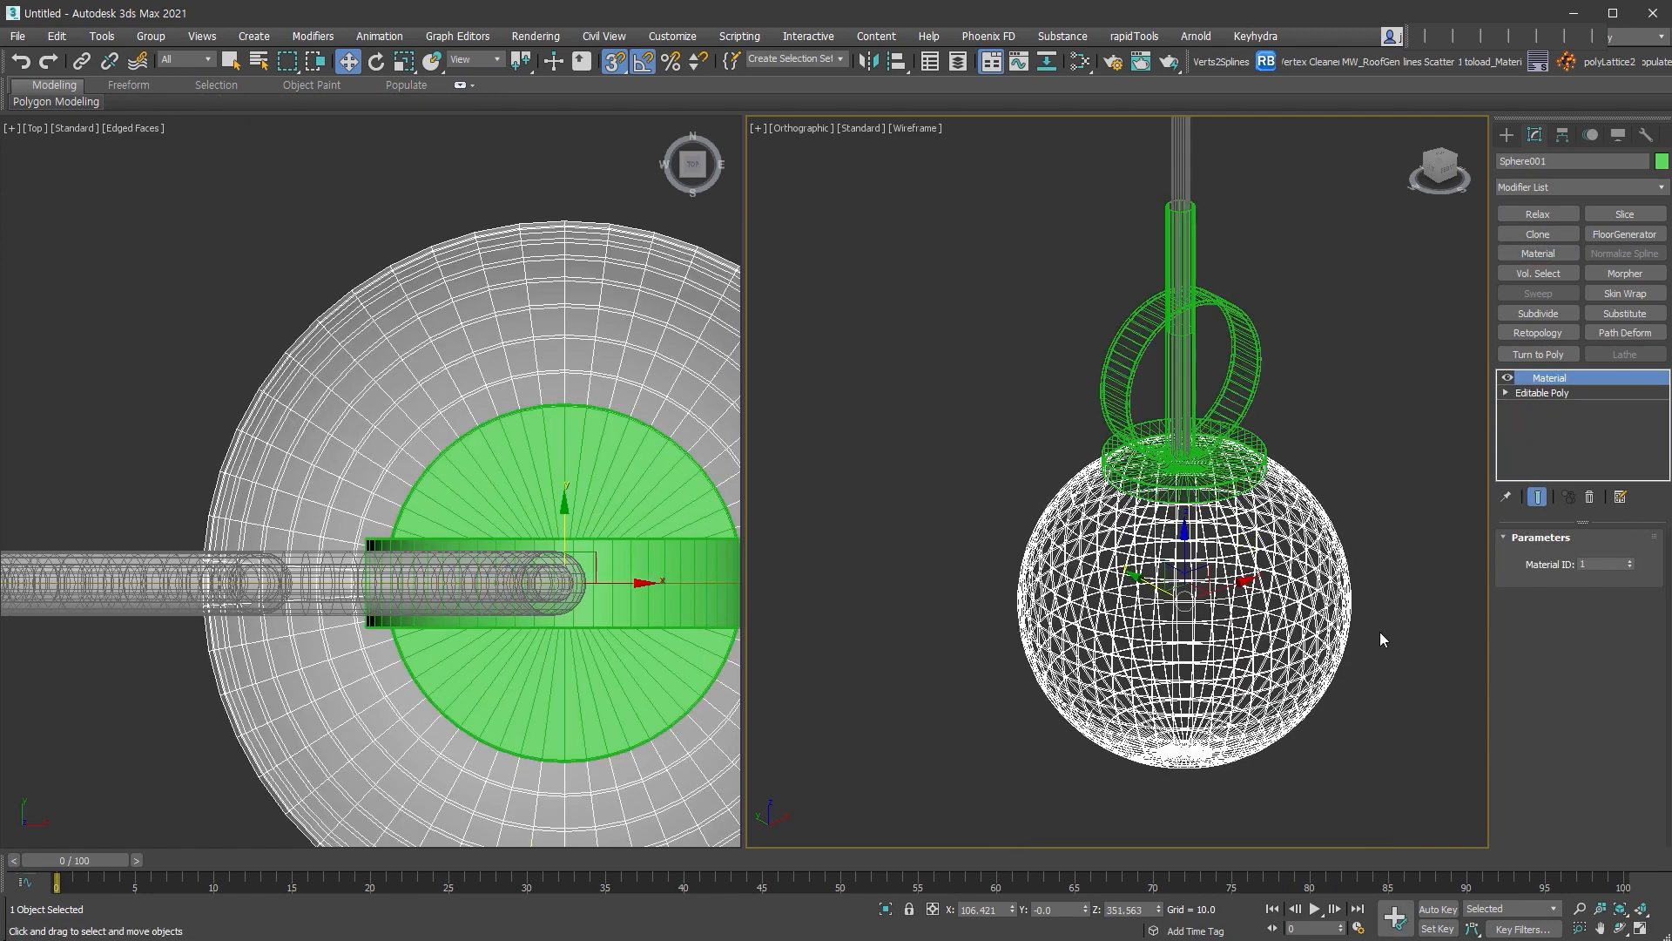
# - Collapse the globe to an editable poly and attach the cap, ring and stem object to it
pyautogui.scroll(-3, 1504, 802)
pyautogui.click(1538, 754)
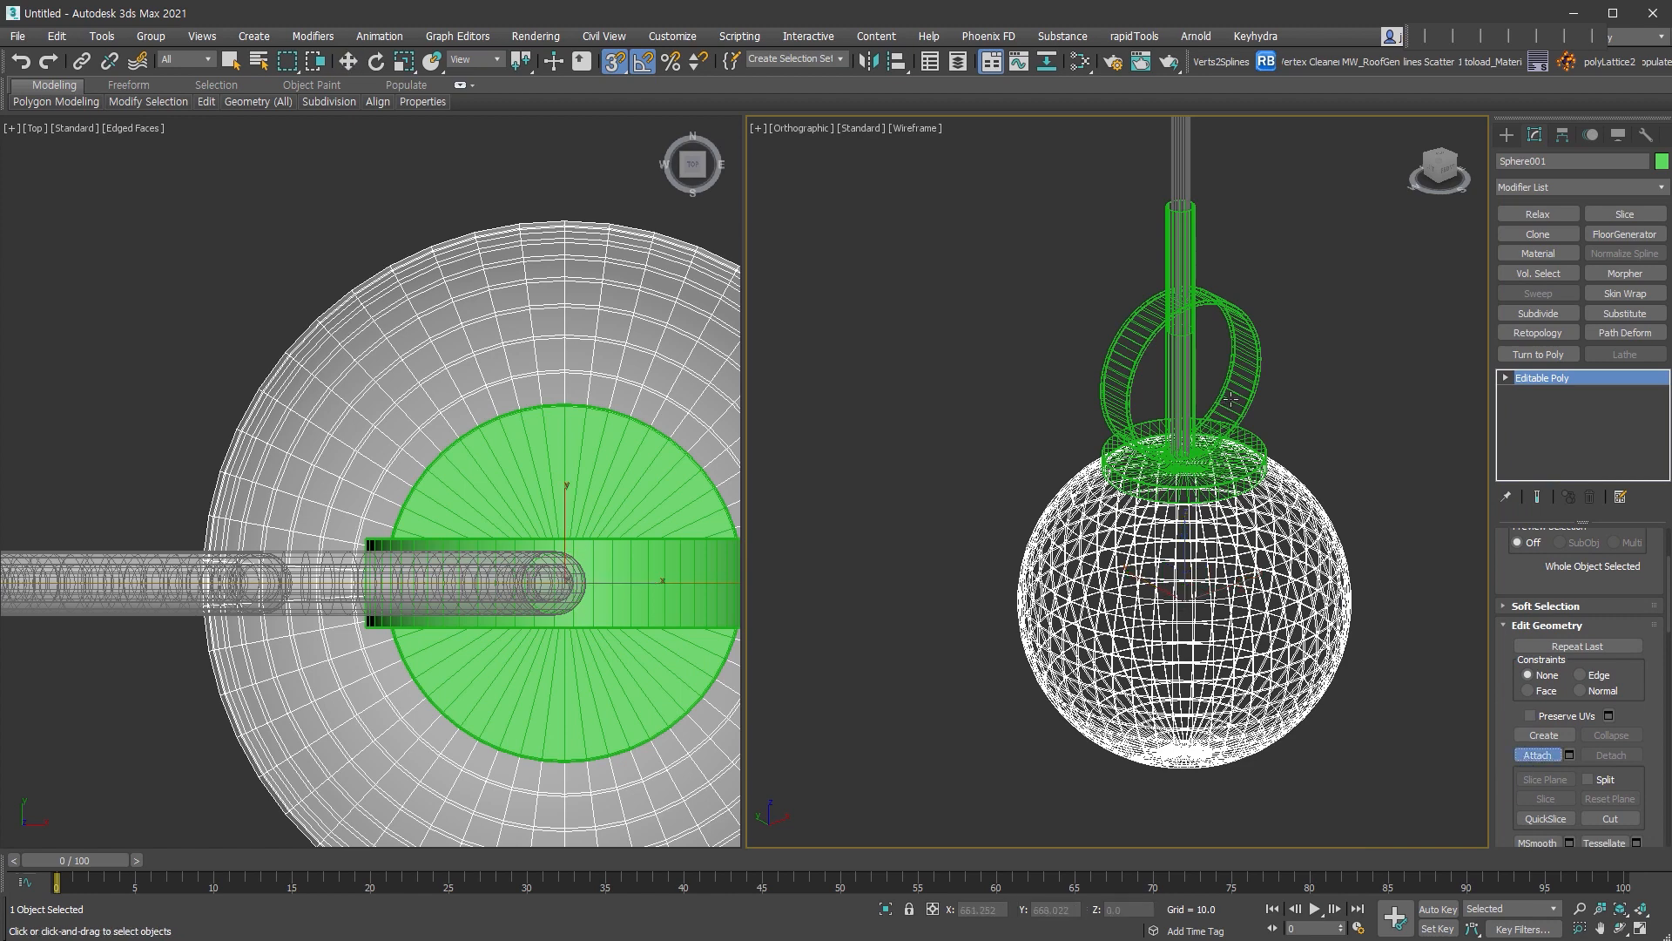
pyautogui.click(1236, 410)
pyautogui.scroll(-5, 1262, 424)
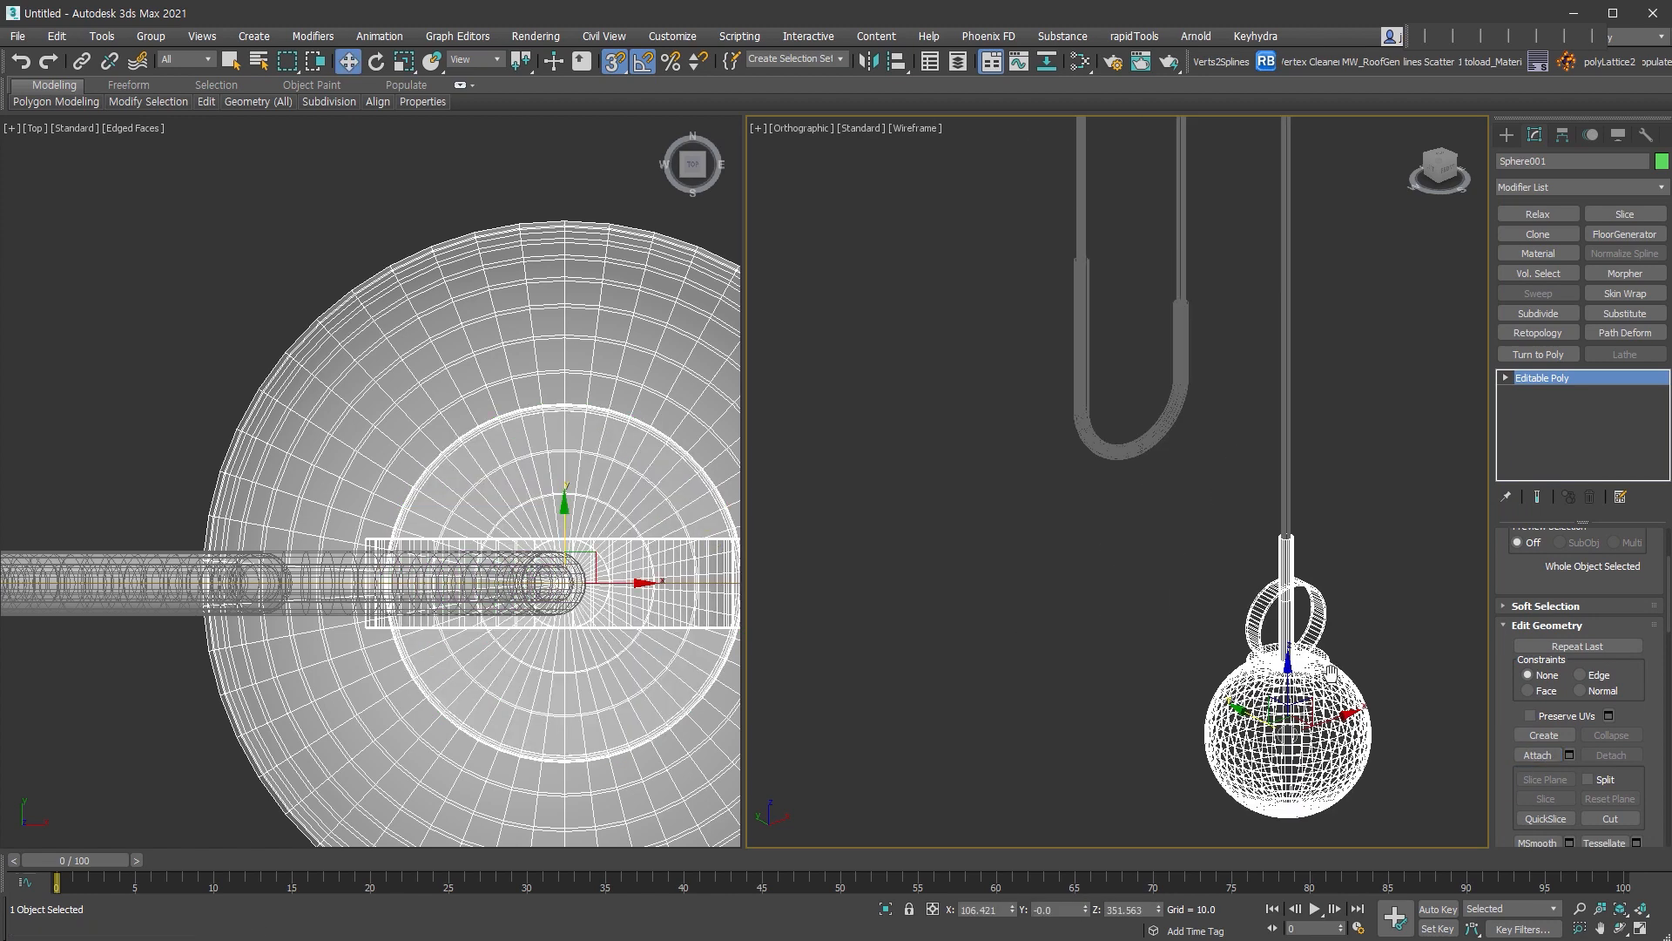
# - Set the material ID of all splines in the thin tube line to 3
pyautogui.click(1314, 412)
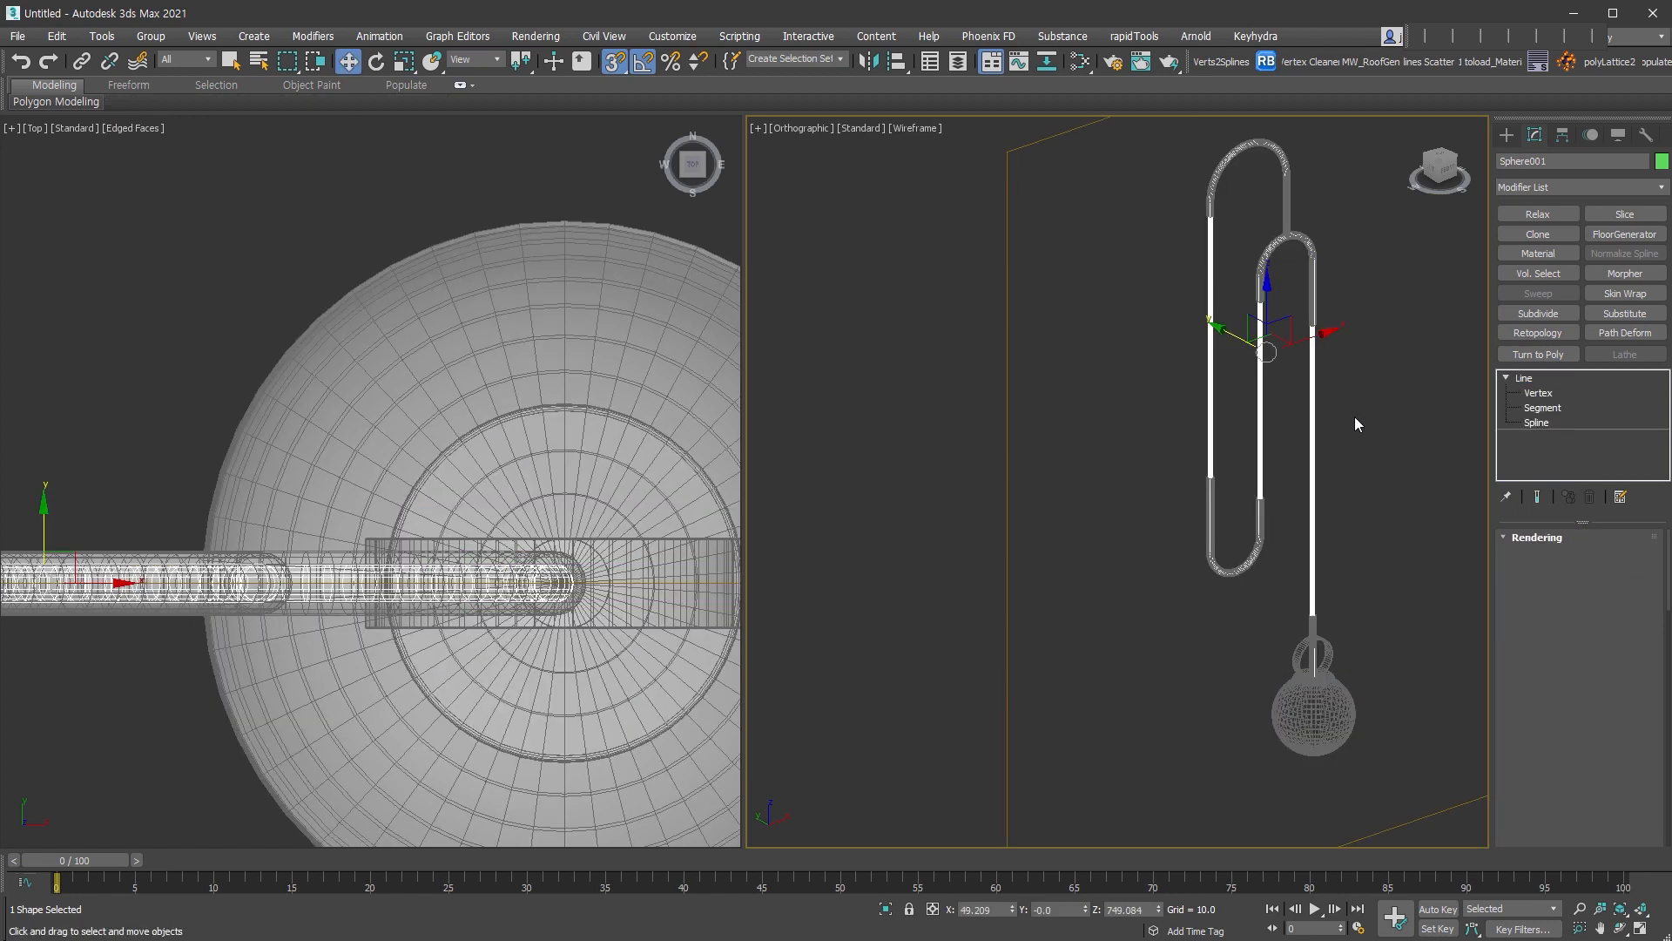
pyautogui.click(1537, 422)
pyautogui.hotkey('ctrl', 'a')
pyautogui.moveTo(1511, 761); pyautogui.dragTo(1507, 498)
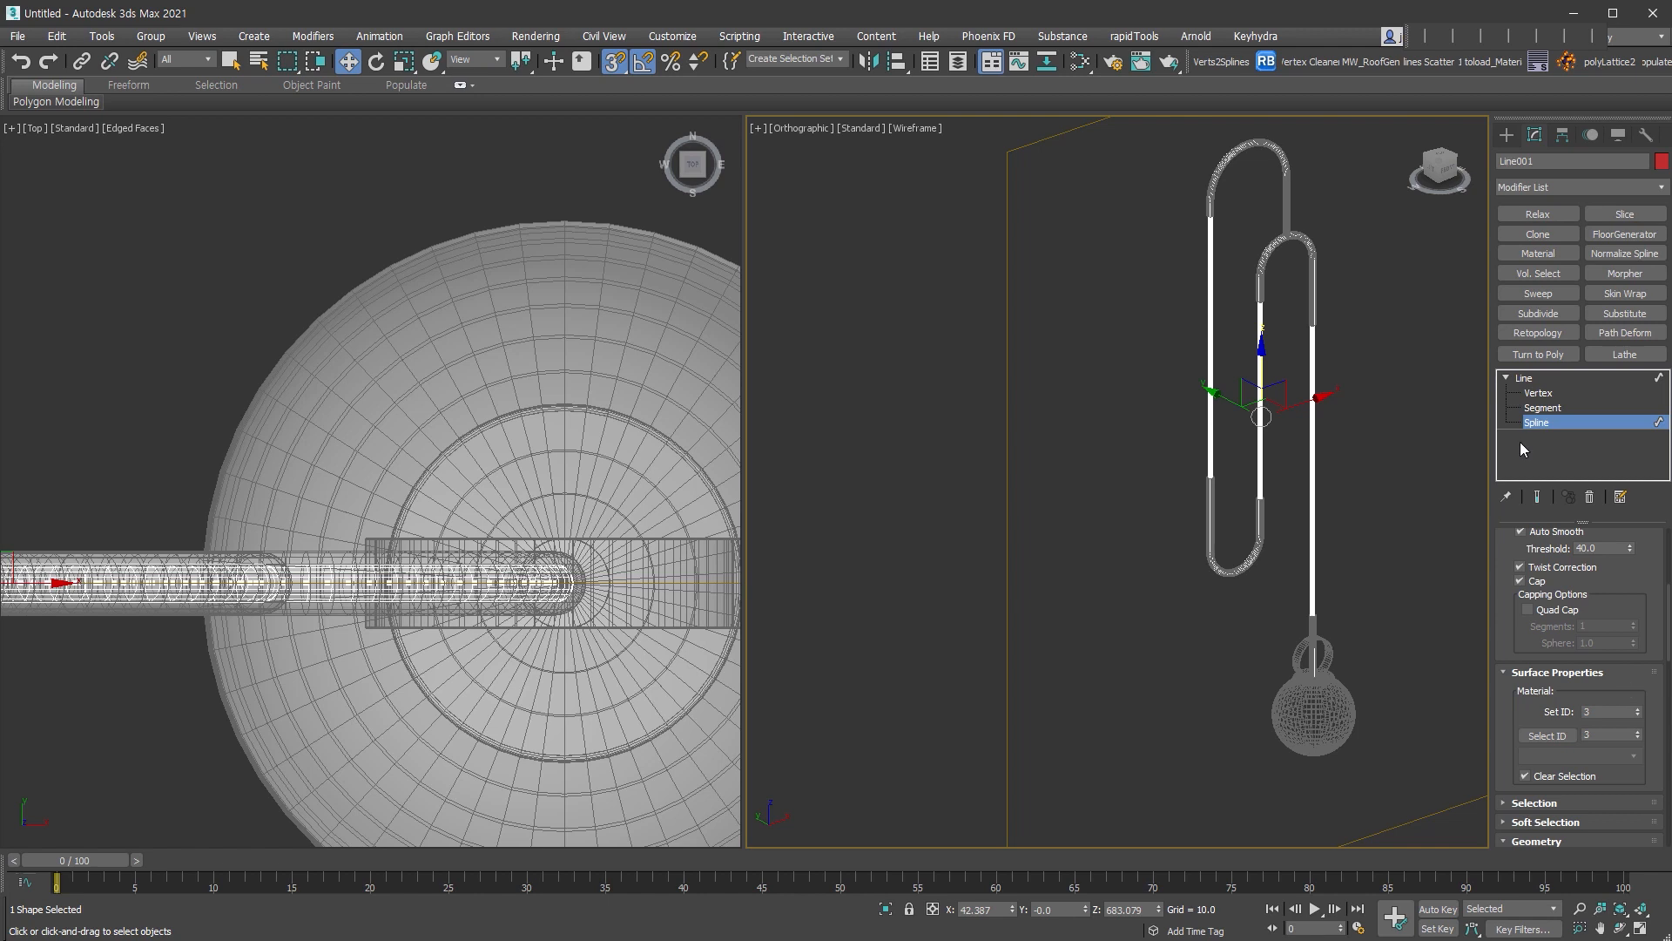
pyautogui.click(1516, 381)
# - Add a Material modifier to the thick curved tubes and set its material ID to 2
pyautogui.click(1345, 430)
pyautogui.moveTo(1268, 252); pyautogui.dragTo(1273, 348, button='middle')
pyautogui.click(1274, 346)
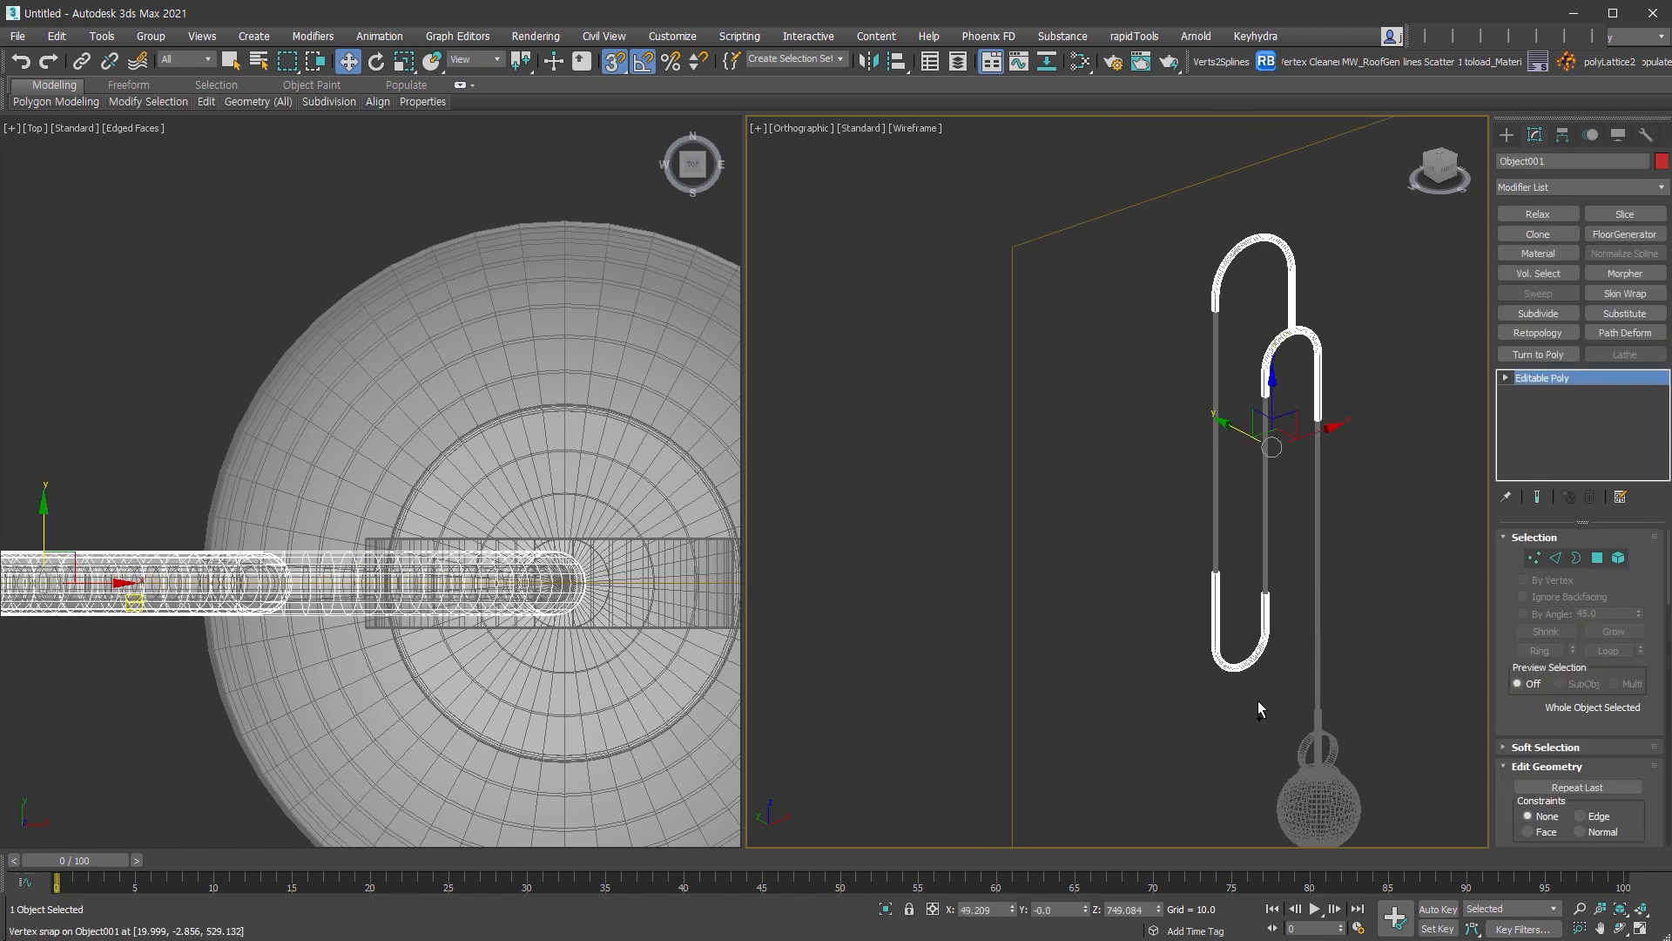
pyautogui.click(1540, 254)
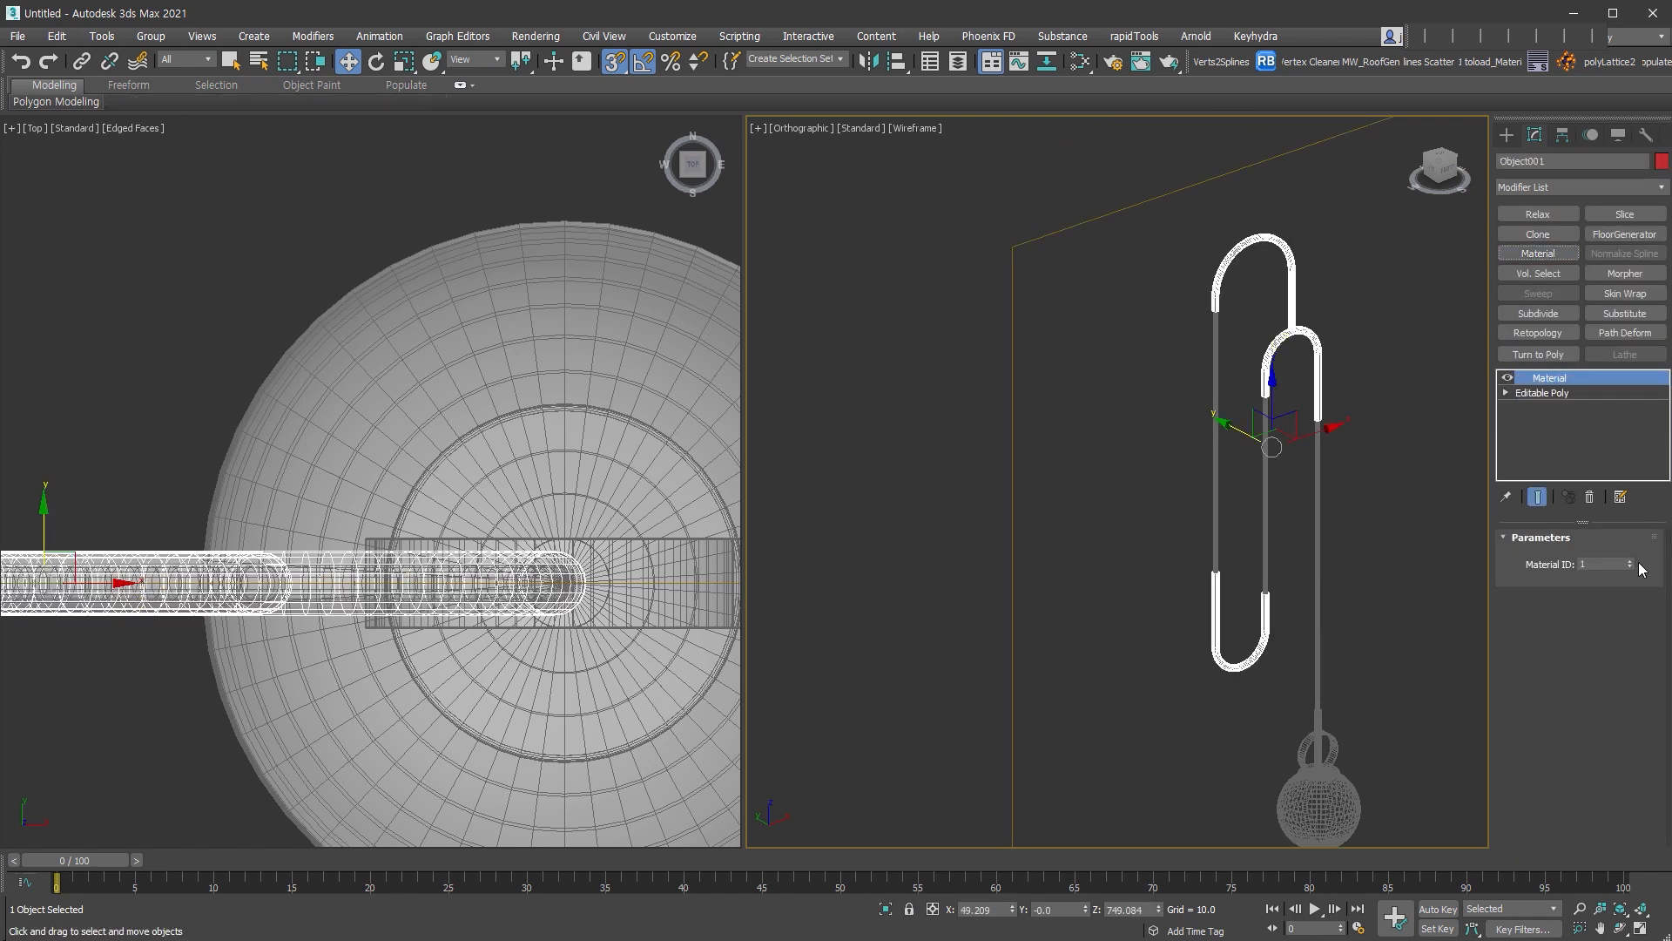
pyautogui.keyDown('alt'); pyautogui.moveTo(1343, 338); pyautogui.dragTo(1271, 298, button='middle'); pyautogui.keyUp('alt')
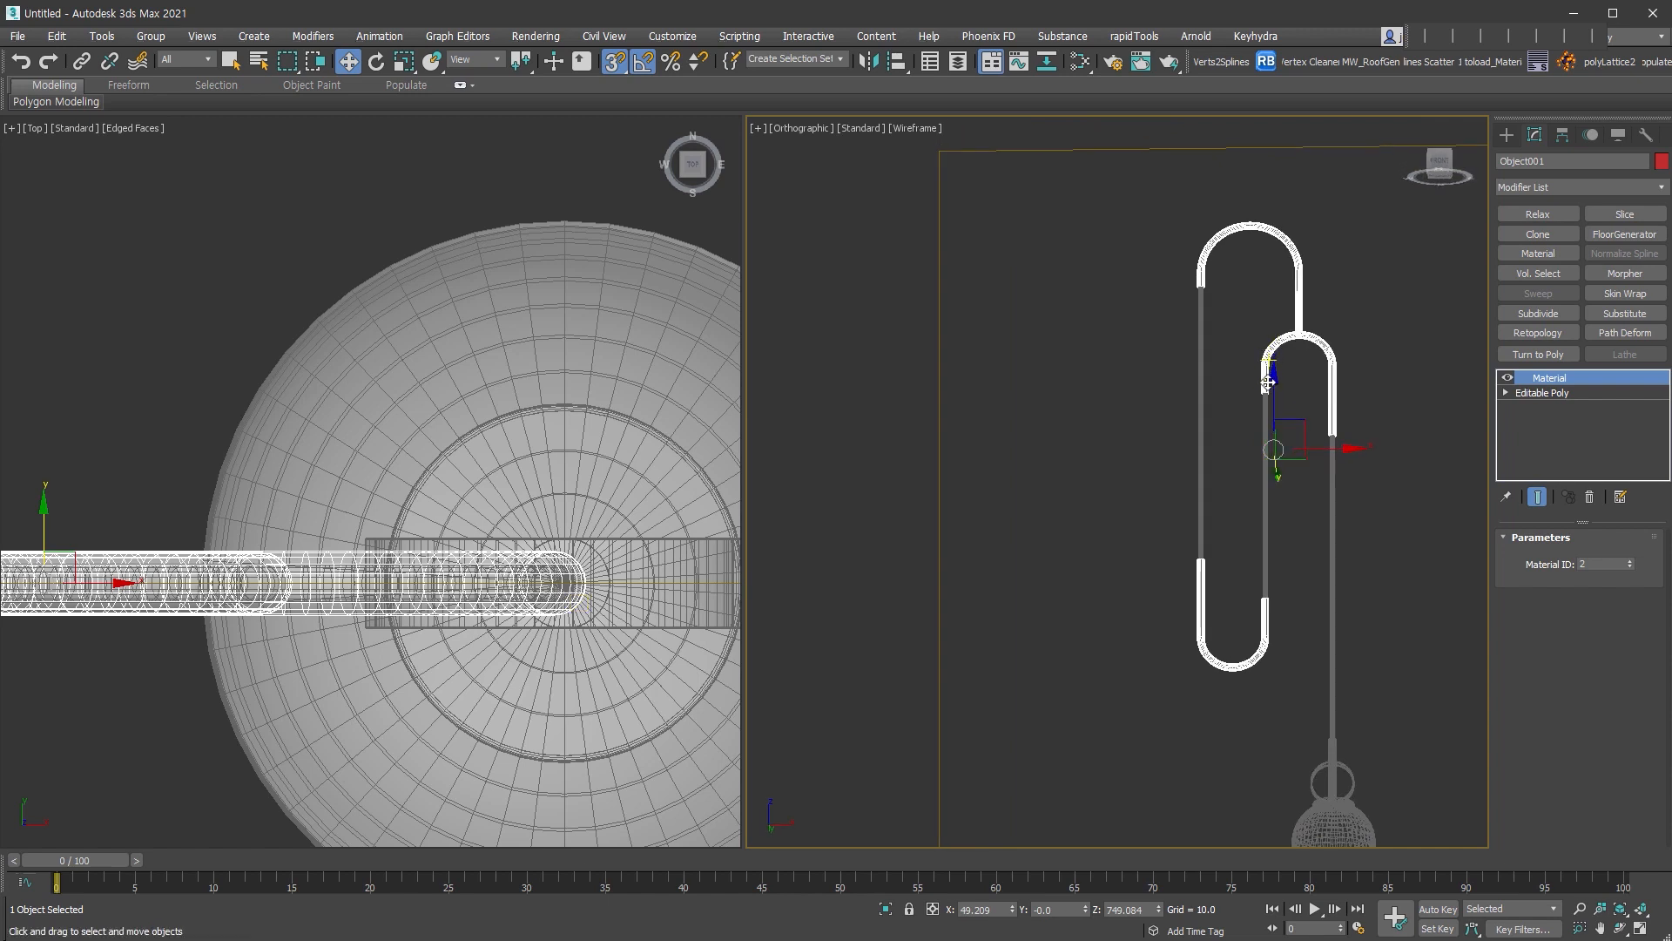
# - Add a Shell modifier with an inner amount of 0.5 to the thick curved tubes
pyautogui.scroll(7, 1266, 379)
pyautogui.scroll(10, 1254, 445)
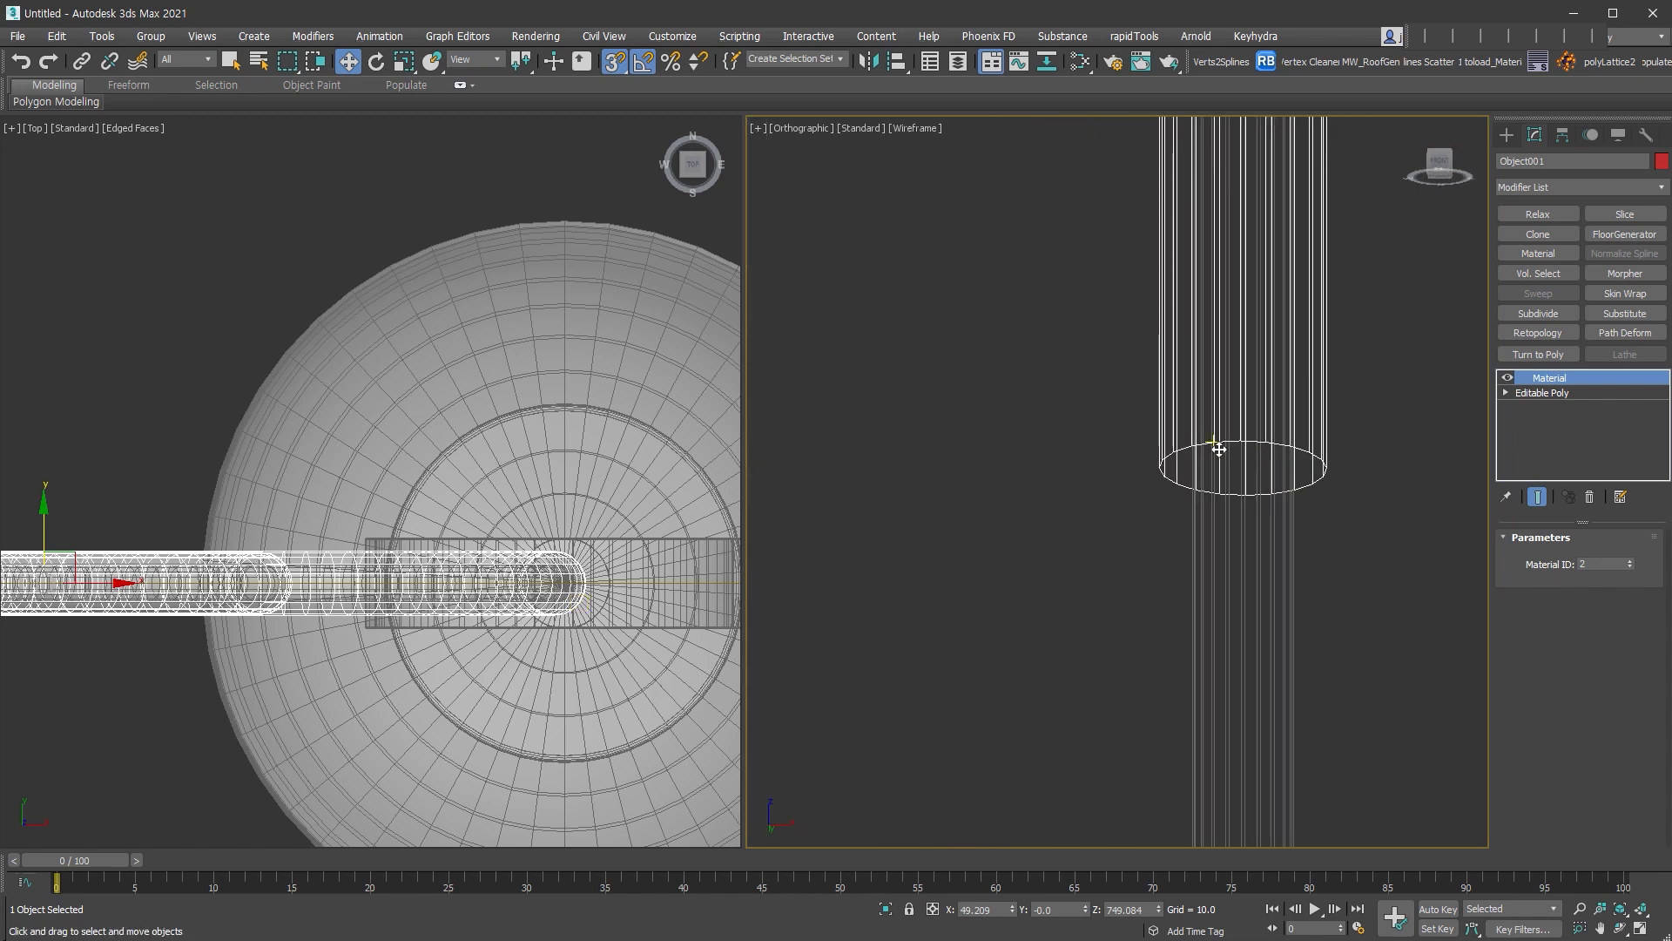
pyautogui.moveTo(1218, 450); pyautogui.dragTo(1213, 480, button='middle')
pyautogui.hotkey('shift', 's')
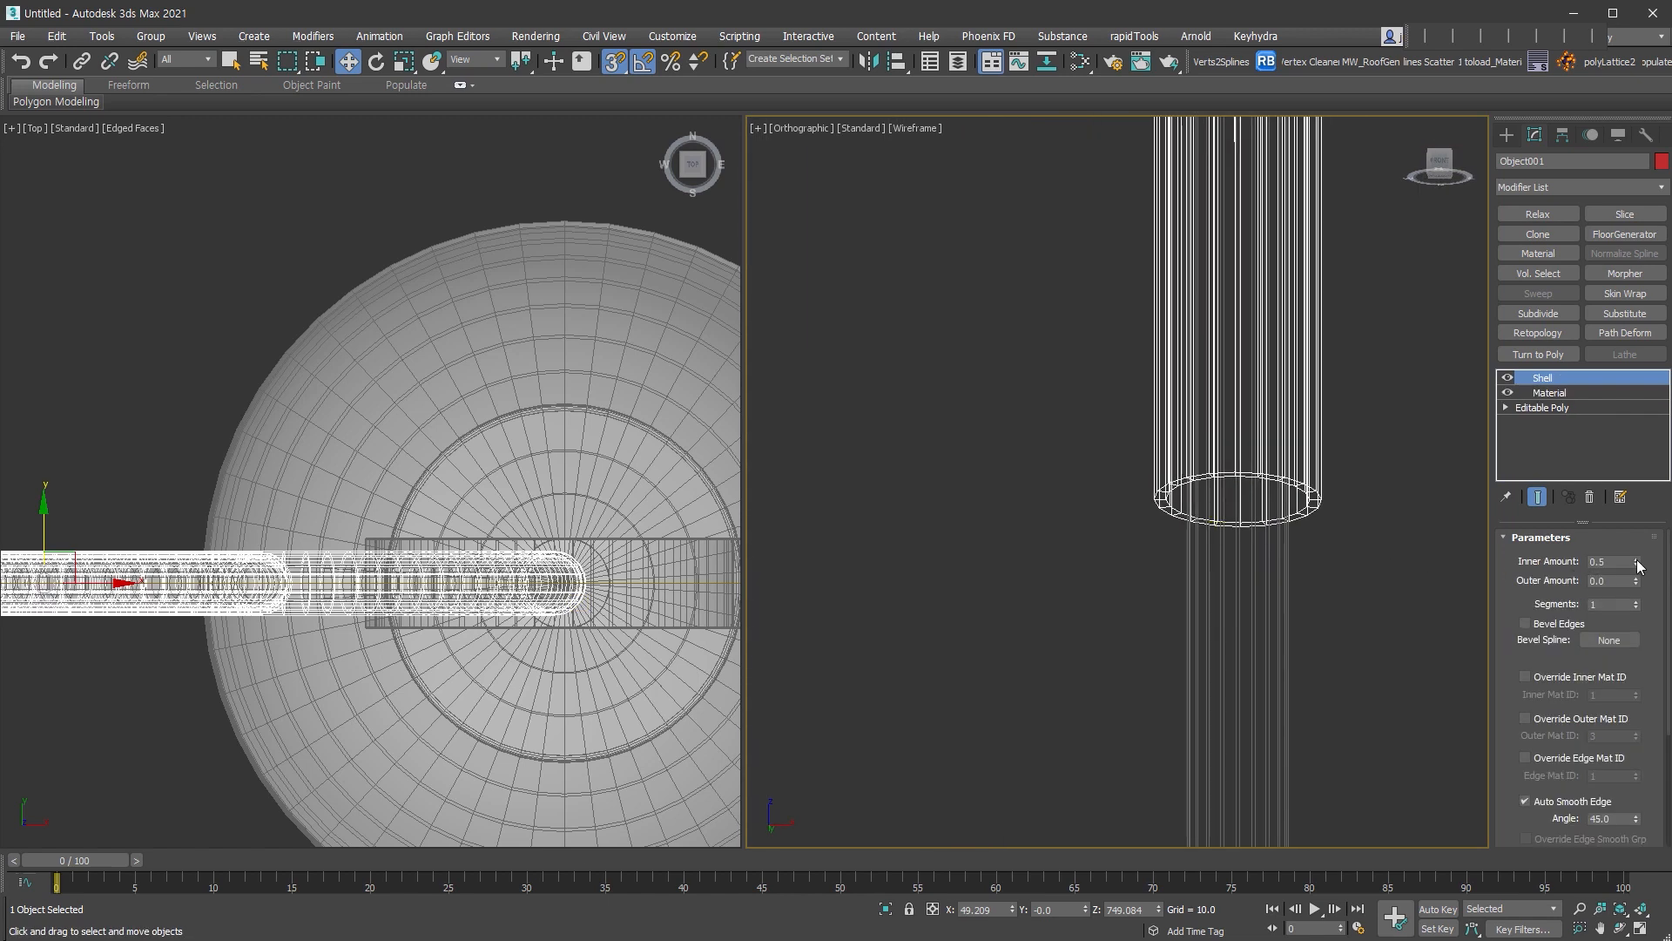
pyautogui.scroll(-11, 1235, 396)
pyautogui.moveTo(1239, 523); pyautogui.dragTo(1271, 396, button='middle')
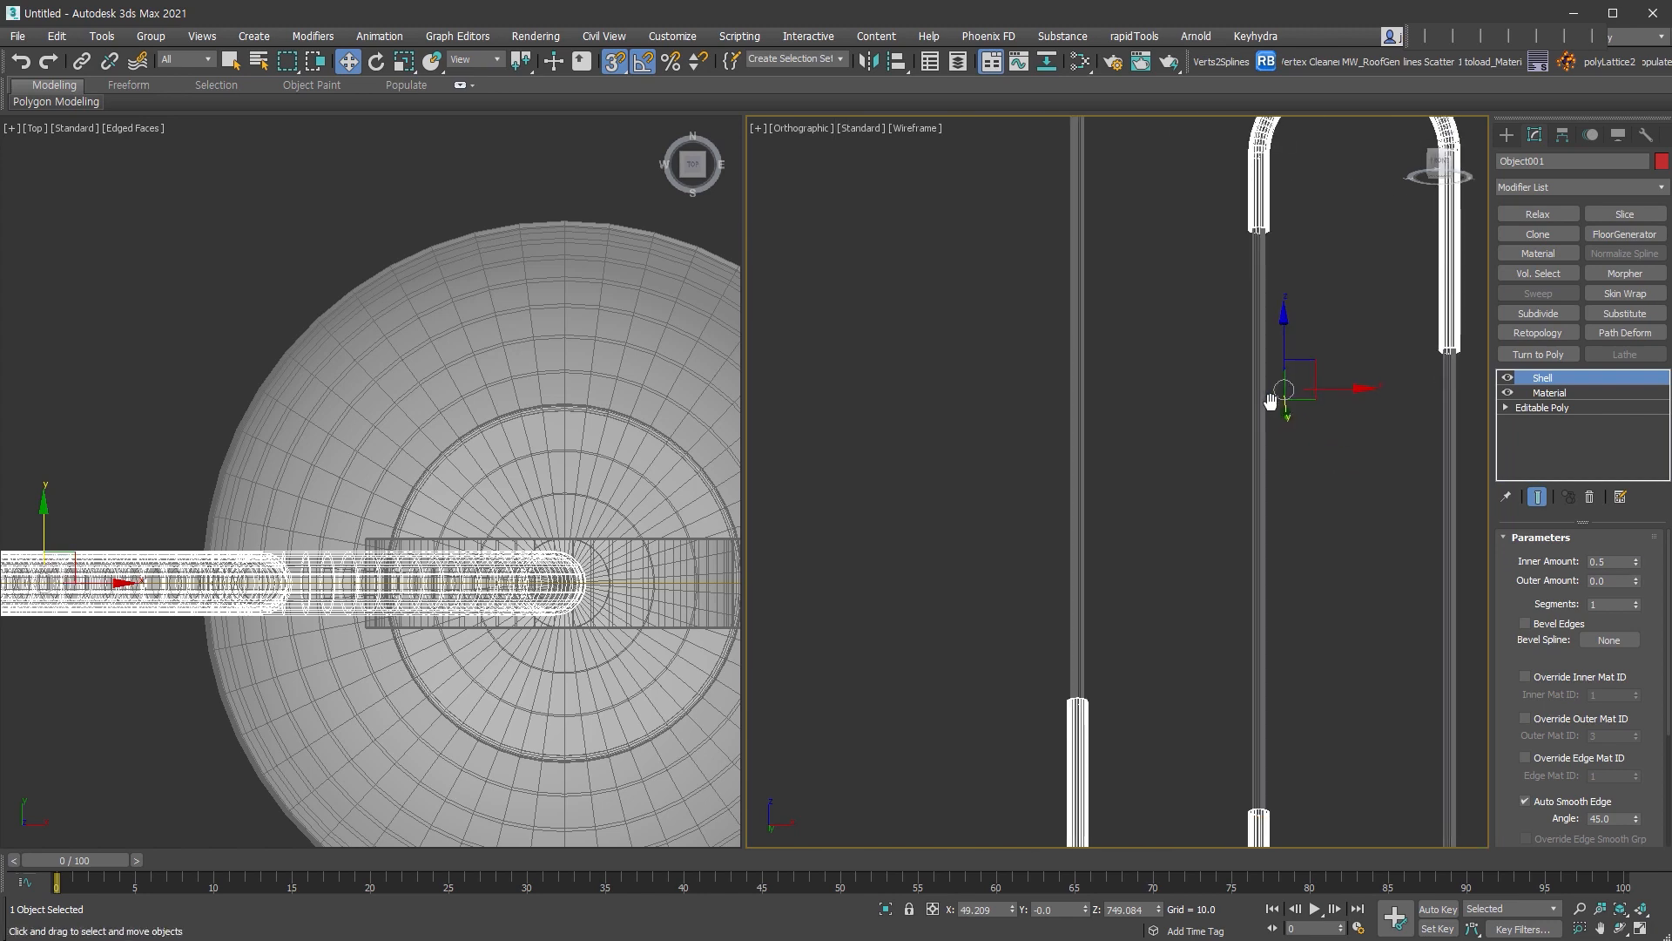
# - Insert a TurboSmooth modifier between the Material and Shell modifiers of the curved tubes
pyautogui.click(1558, 393)
pyautogui.moveTo(1354, 166); pyautogui.dragTo(1296, 509, button='middle')
pyautogui.scroll(6, 1298, 383)
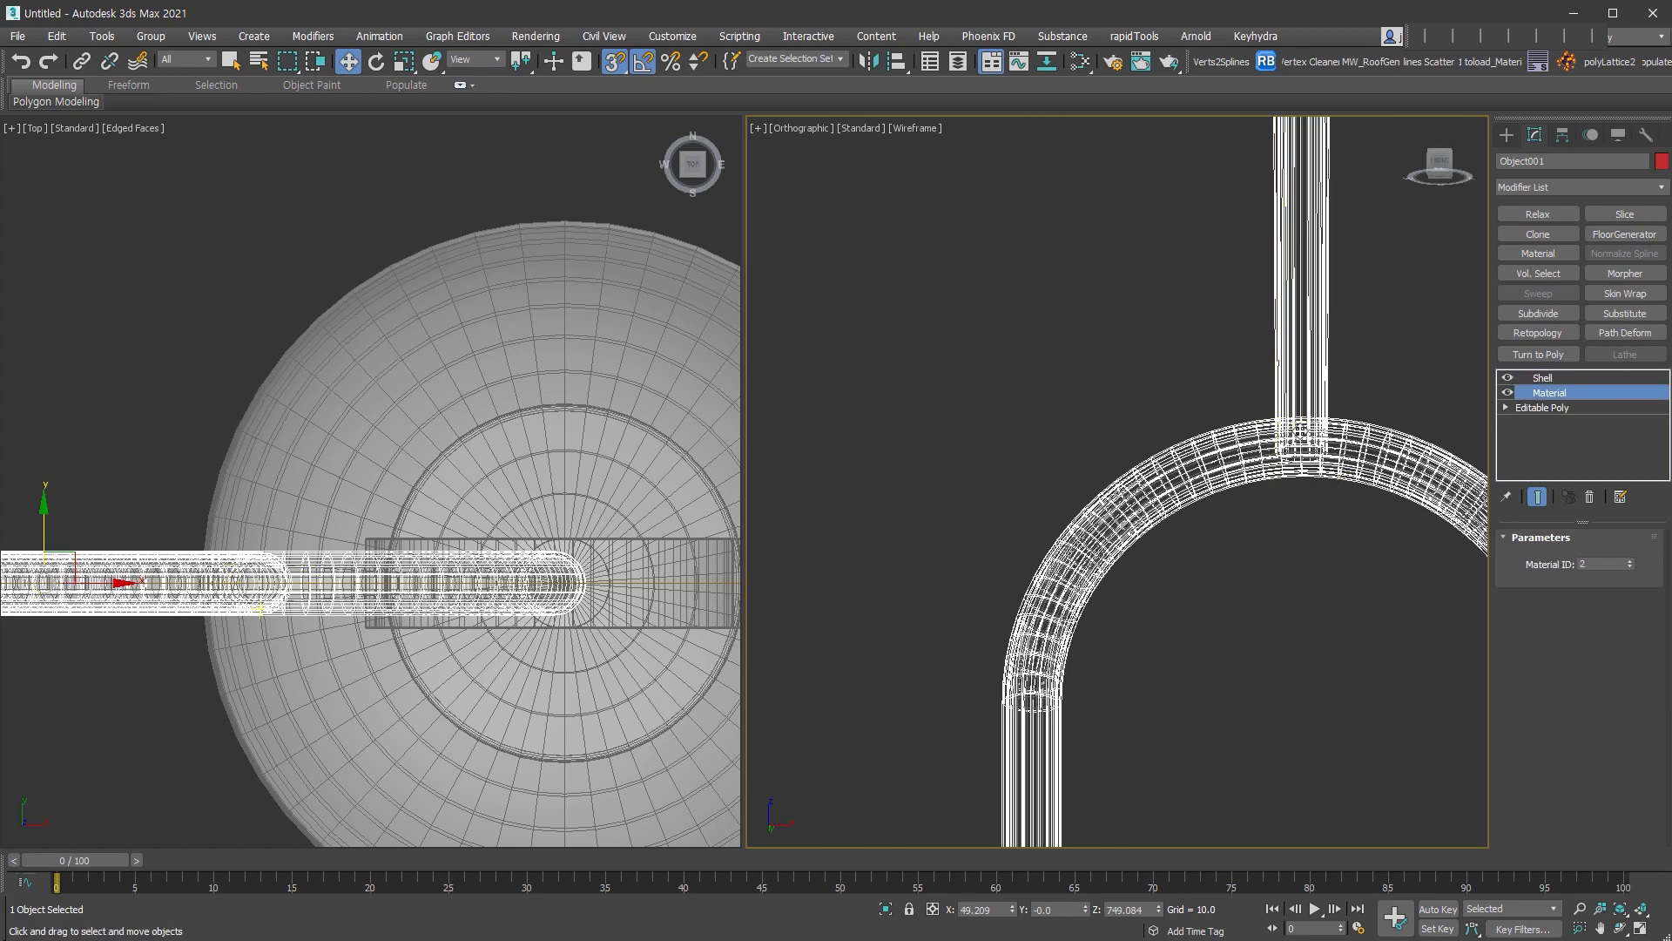
pyautogui.hotkey('ctrl', 't')
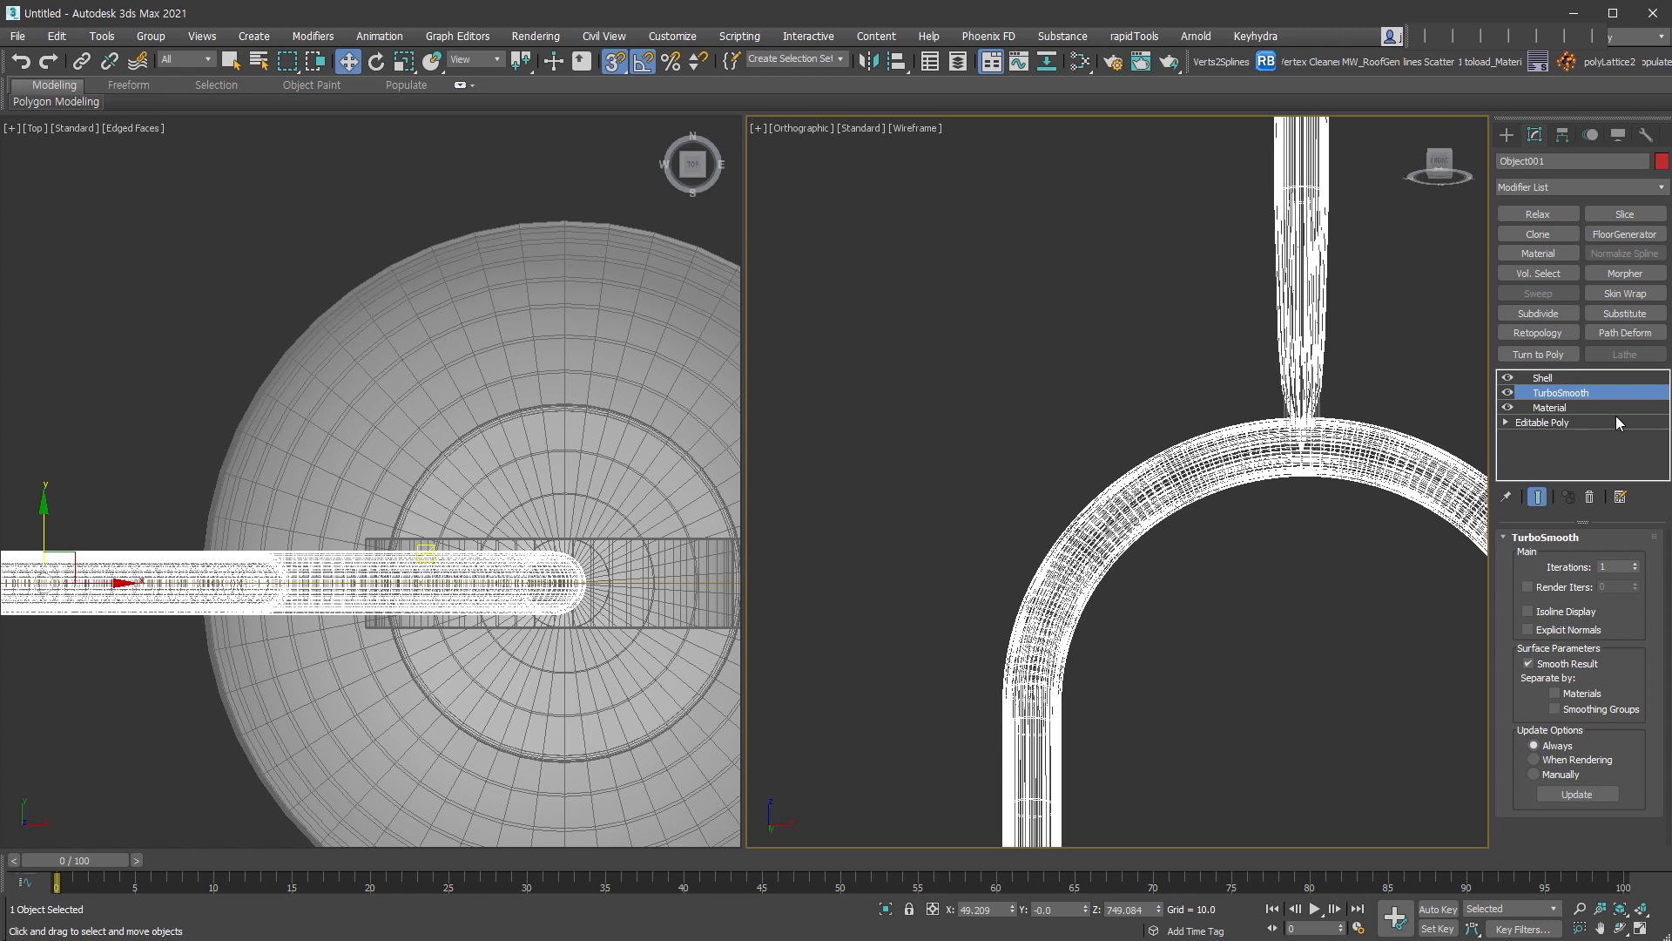
# - Delete the cap polygon closing the vertical tube where it enters the lower arch, and return to the Shell modifier
pyautogui.click(1588, 384)
pyautogui.click(1587, 392)
pyautogui.click(1581, 424)
pyautogui.click(1595, 558)
pyautogui.scroll(5, 1311, 455)
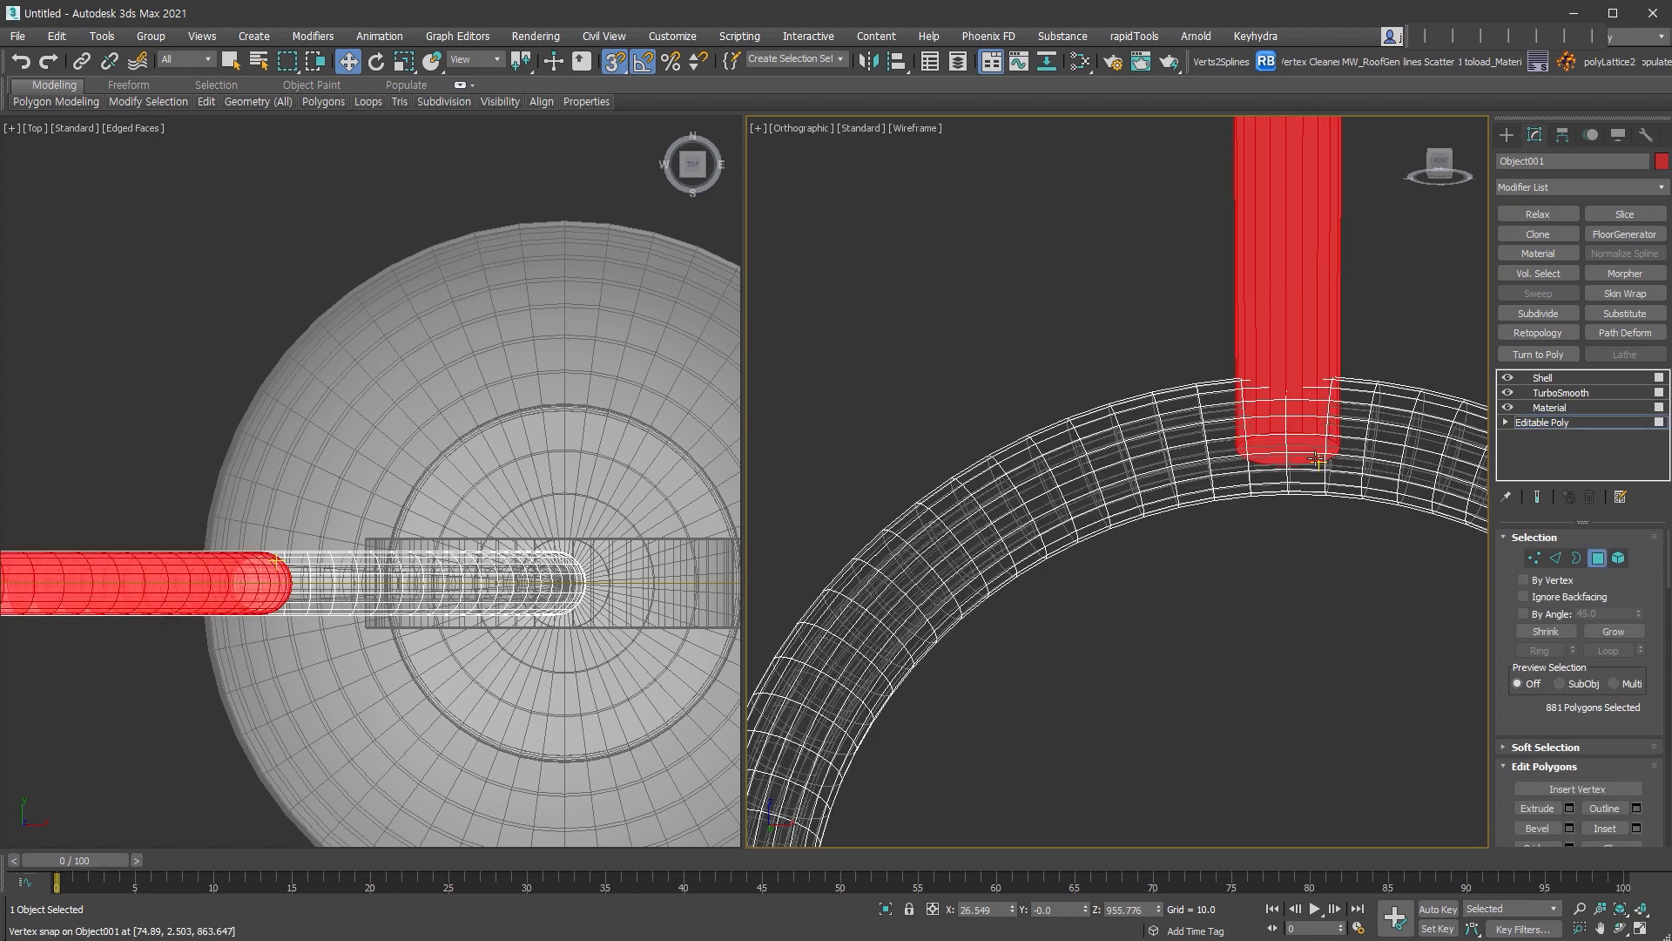
pyautogui.click(1294, 452)
pyautogui.click(1294, 452)
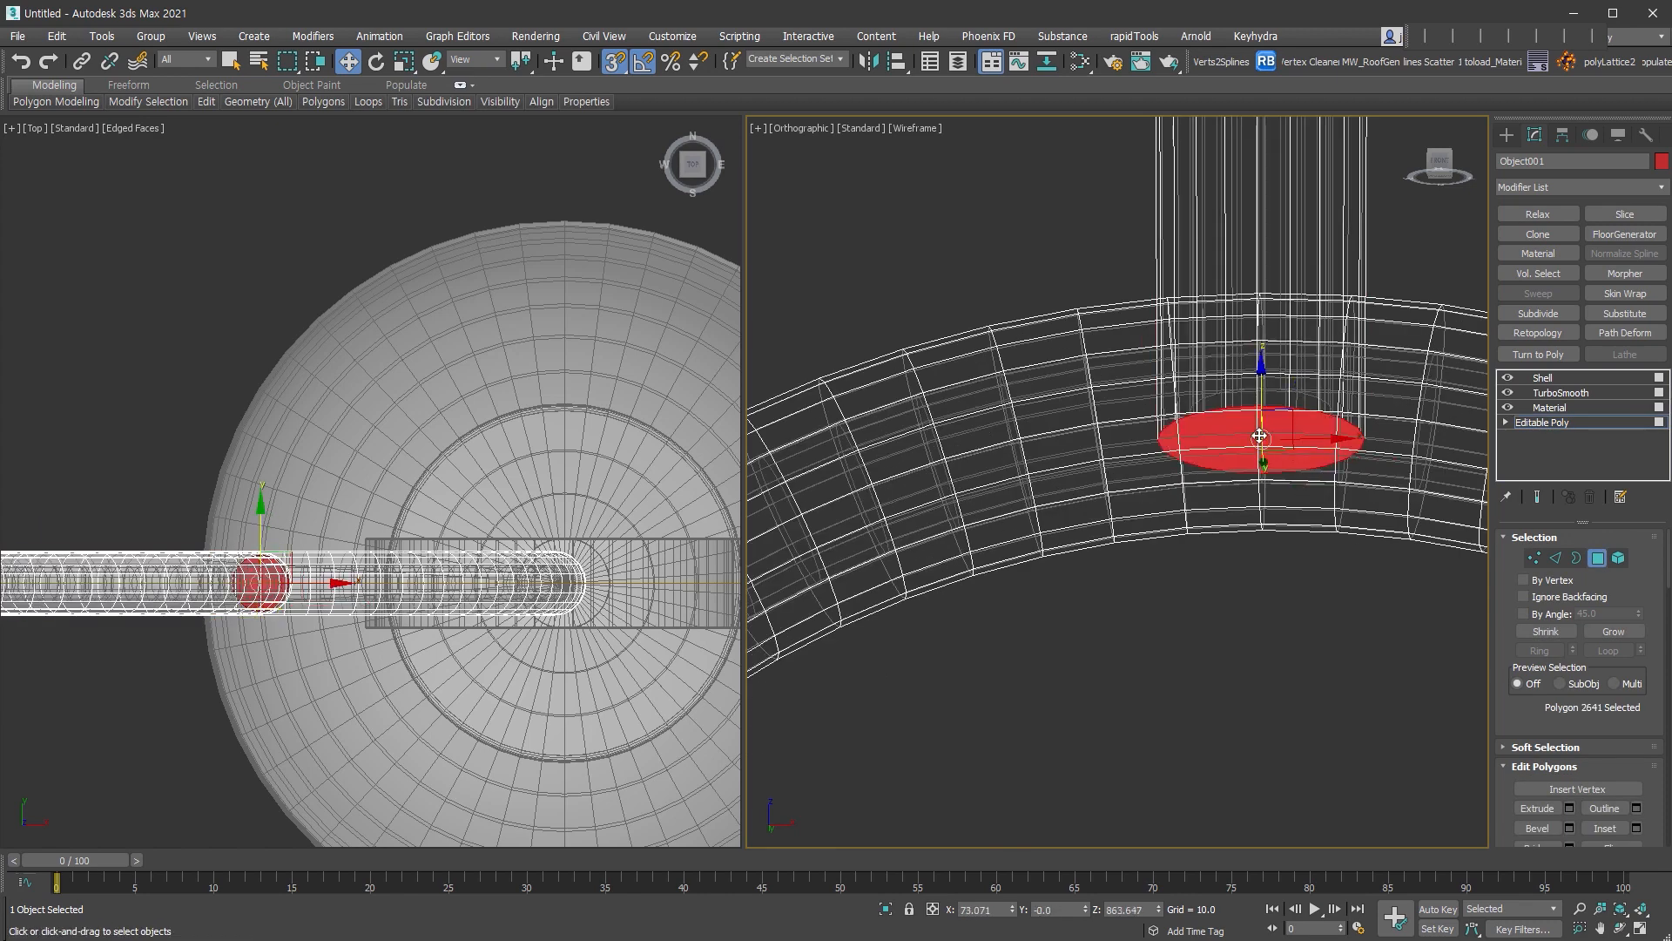
pyautogui.press('Delete')
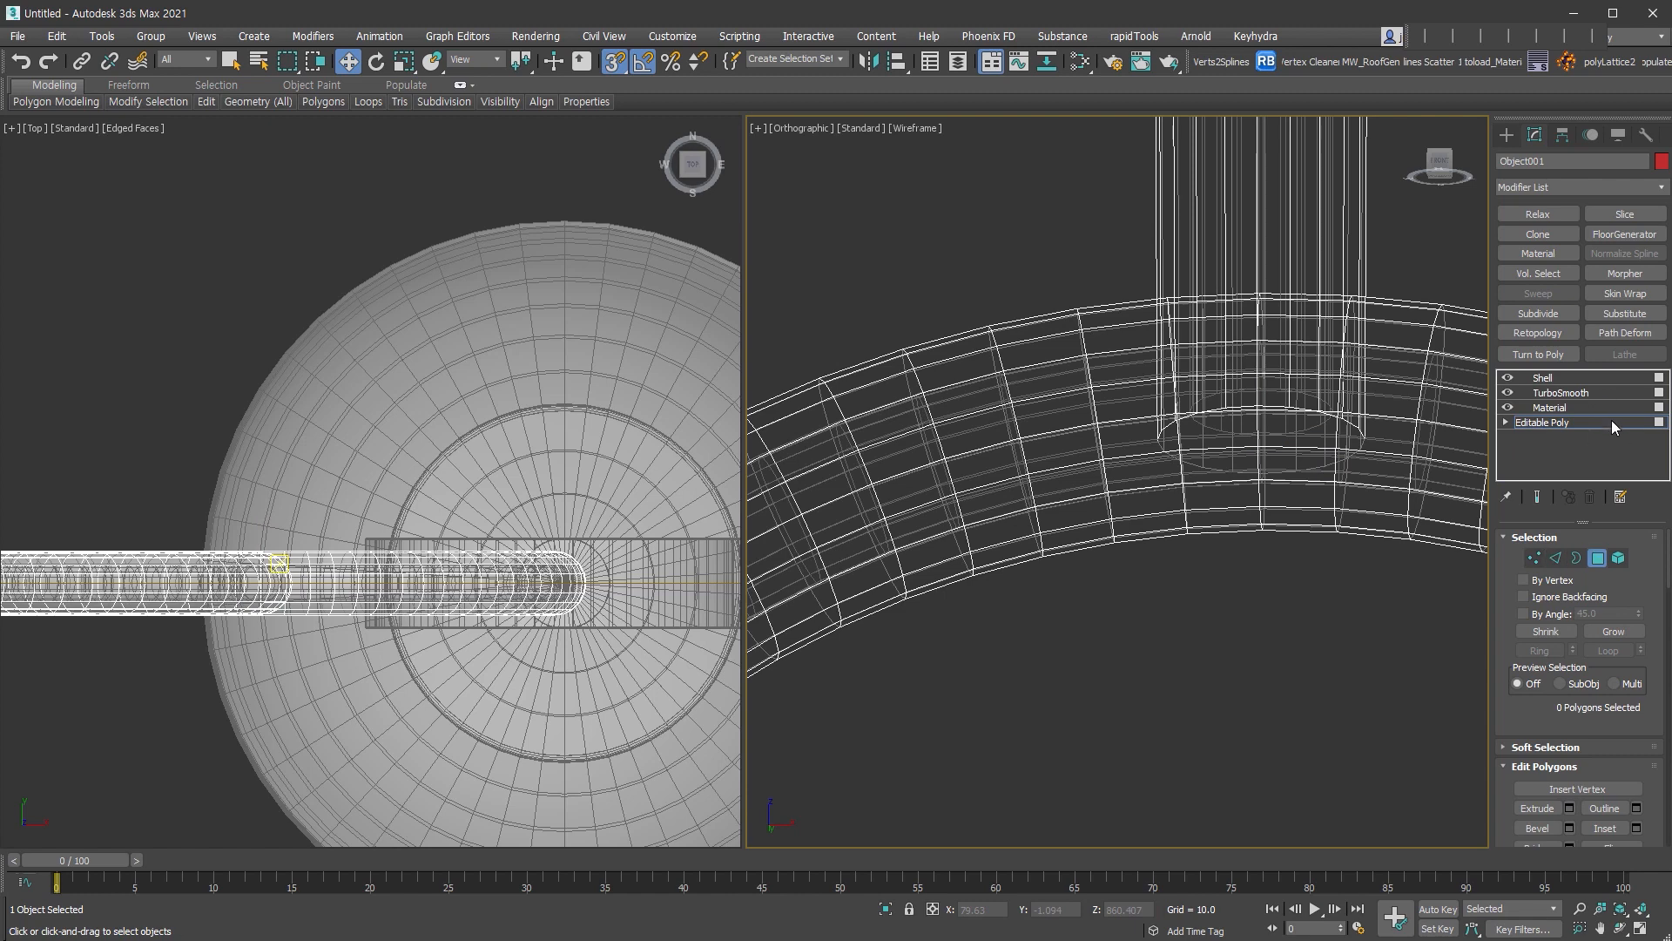
pyautogui.click(1543, 377)
# - Deselect the tubes and bring up the shaded front view over the reference image with 2D snapping
pyautogui.scroll(-6, 1272, 495)
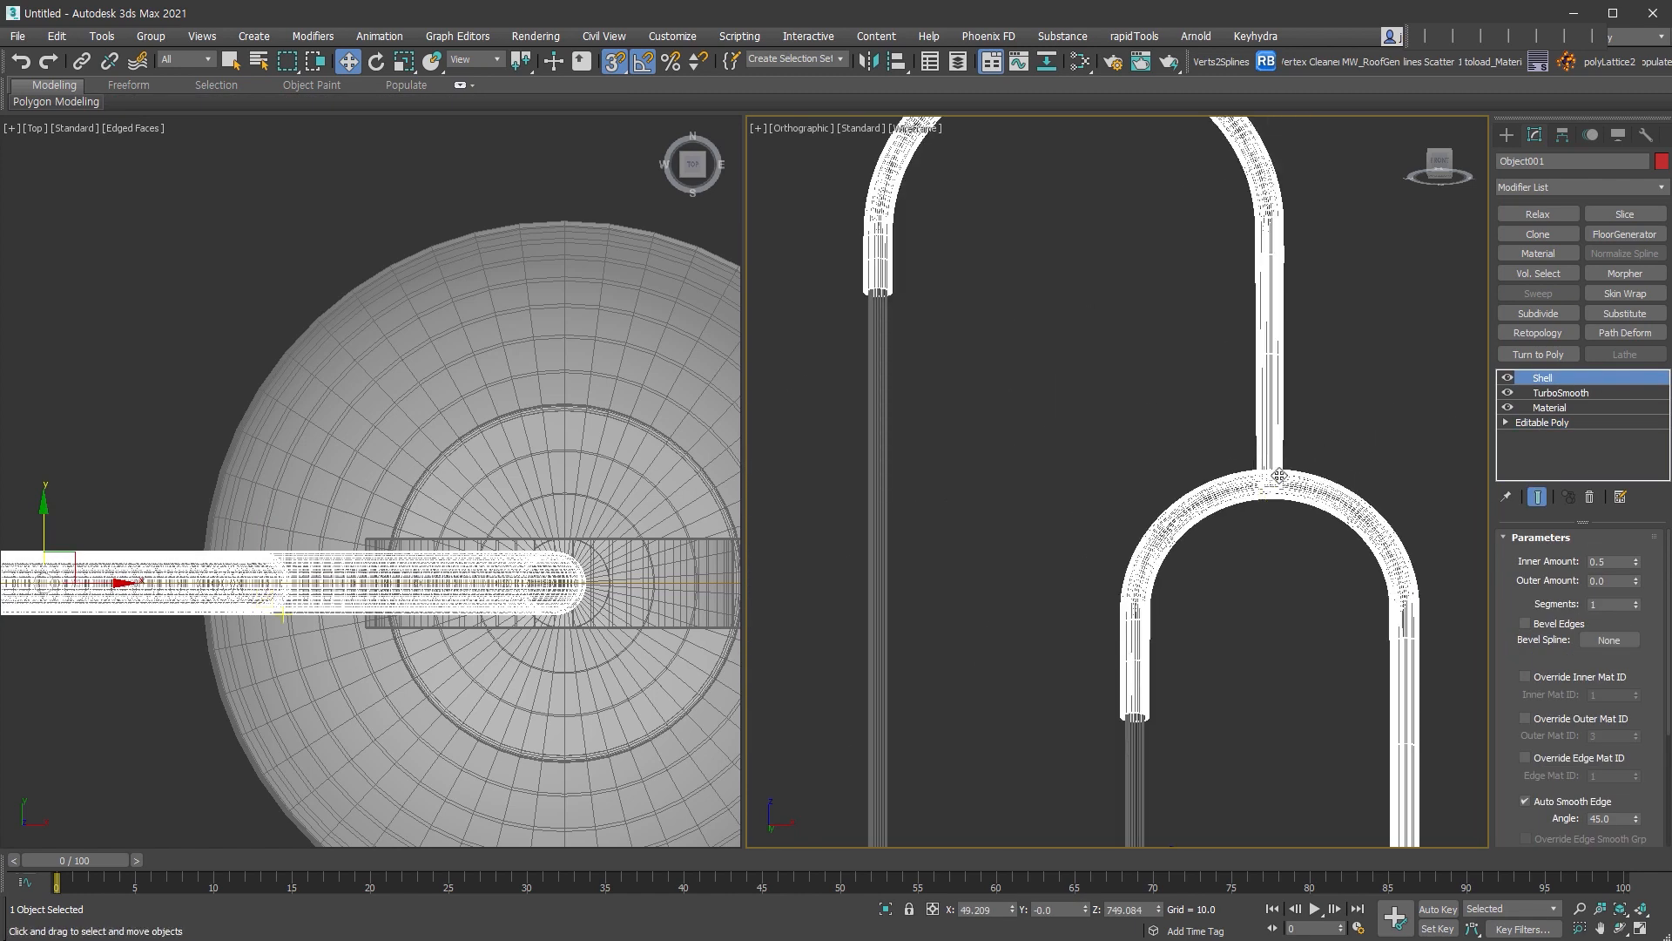
pyautogui.scroll(-5, 1306, 540)
pyautogui.keyDown('alt'); pyautogui.moveTo(1347, 542); pyautogui.dragTo(1356, 537, button='middle'); pyautogui.keyUp('alt')
pyautogui.click(1358, 537)
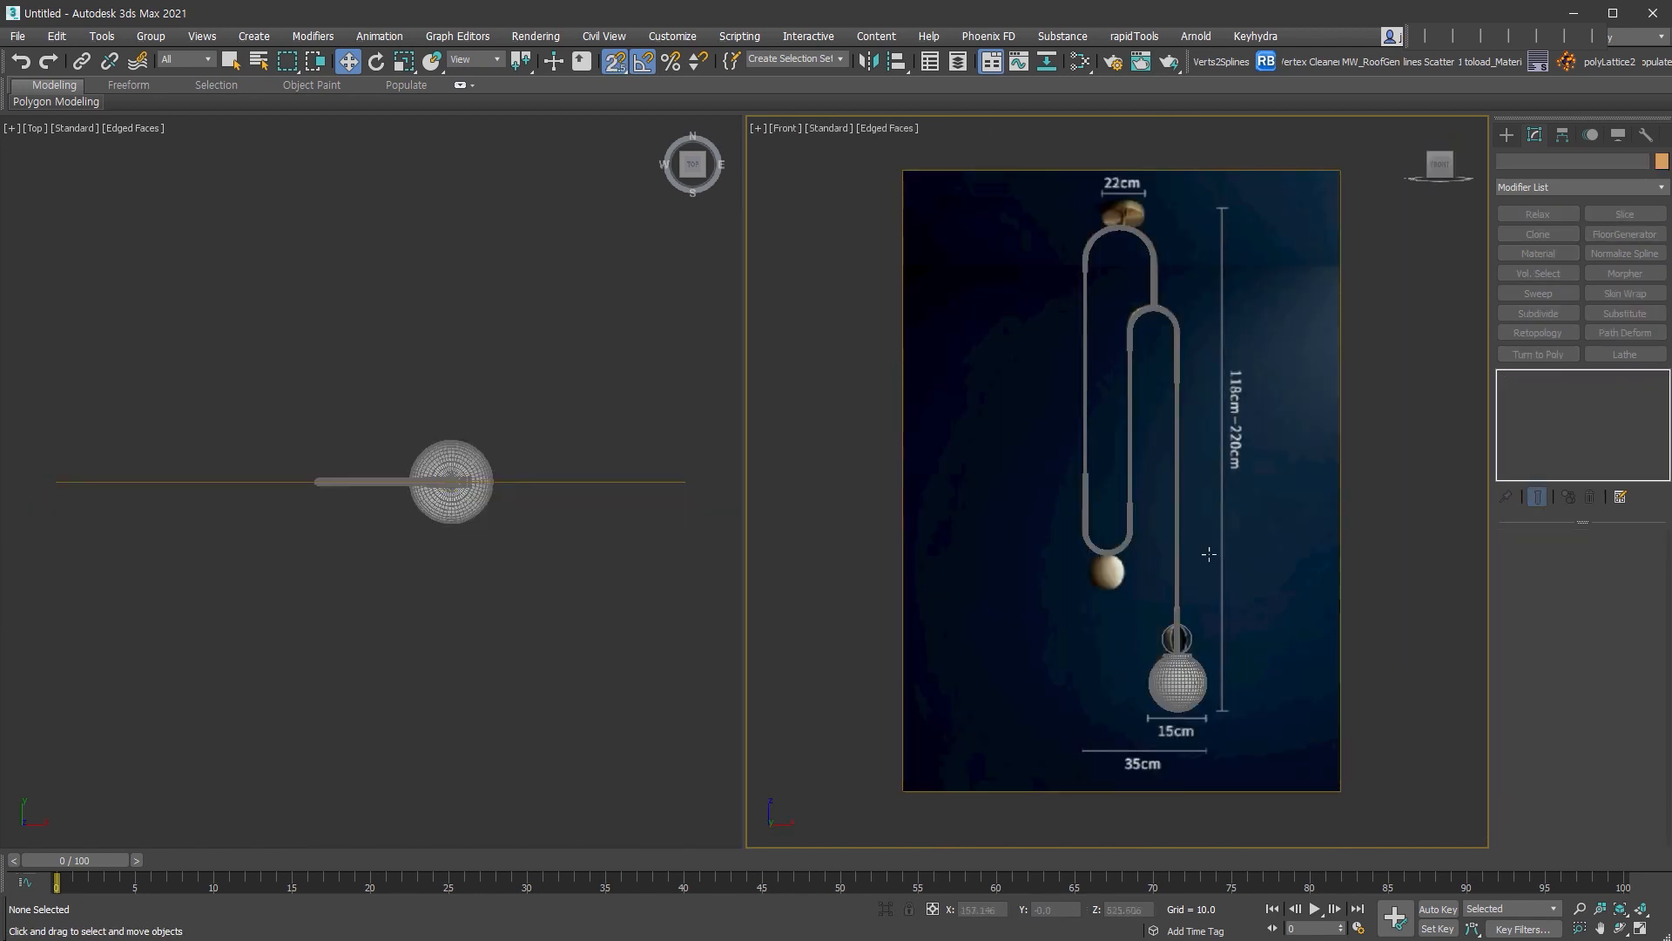
pyautogui.scroll(3, 1093, 545)
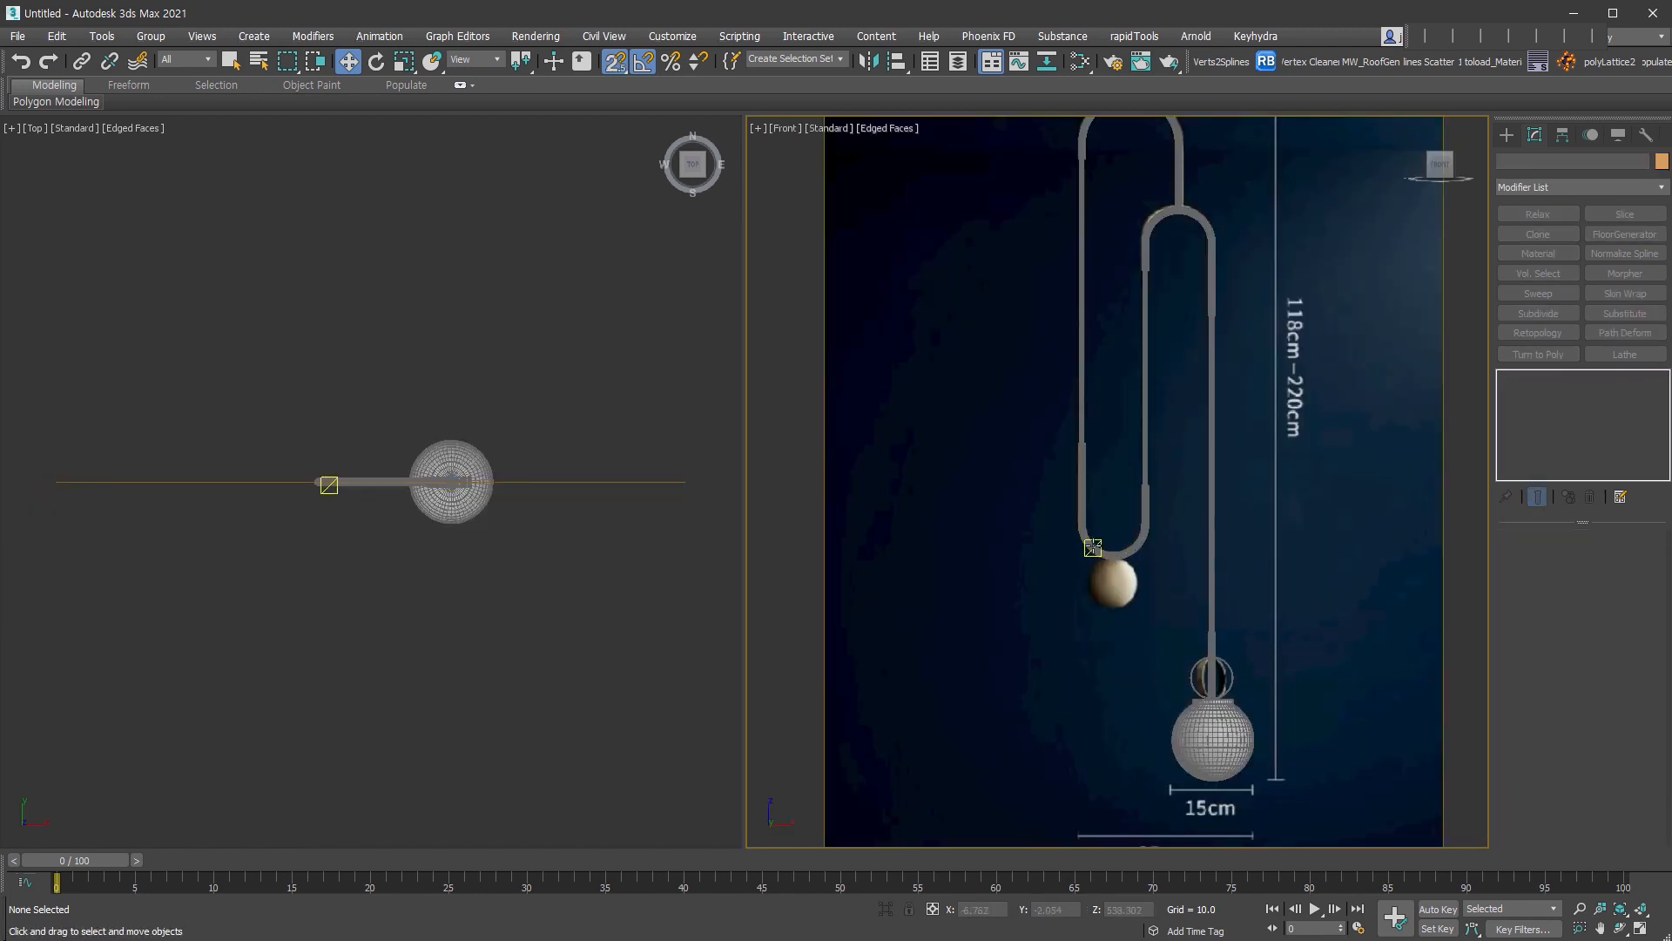
pyautogui.scroll(-3, 1206, 655)
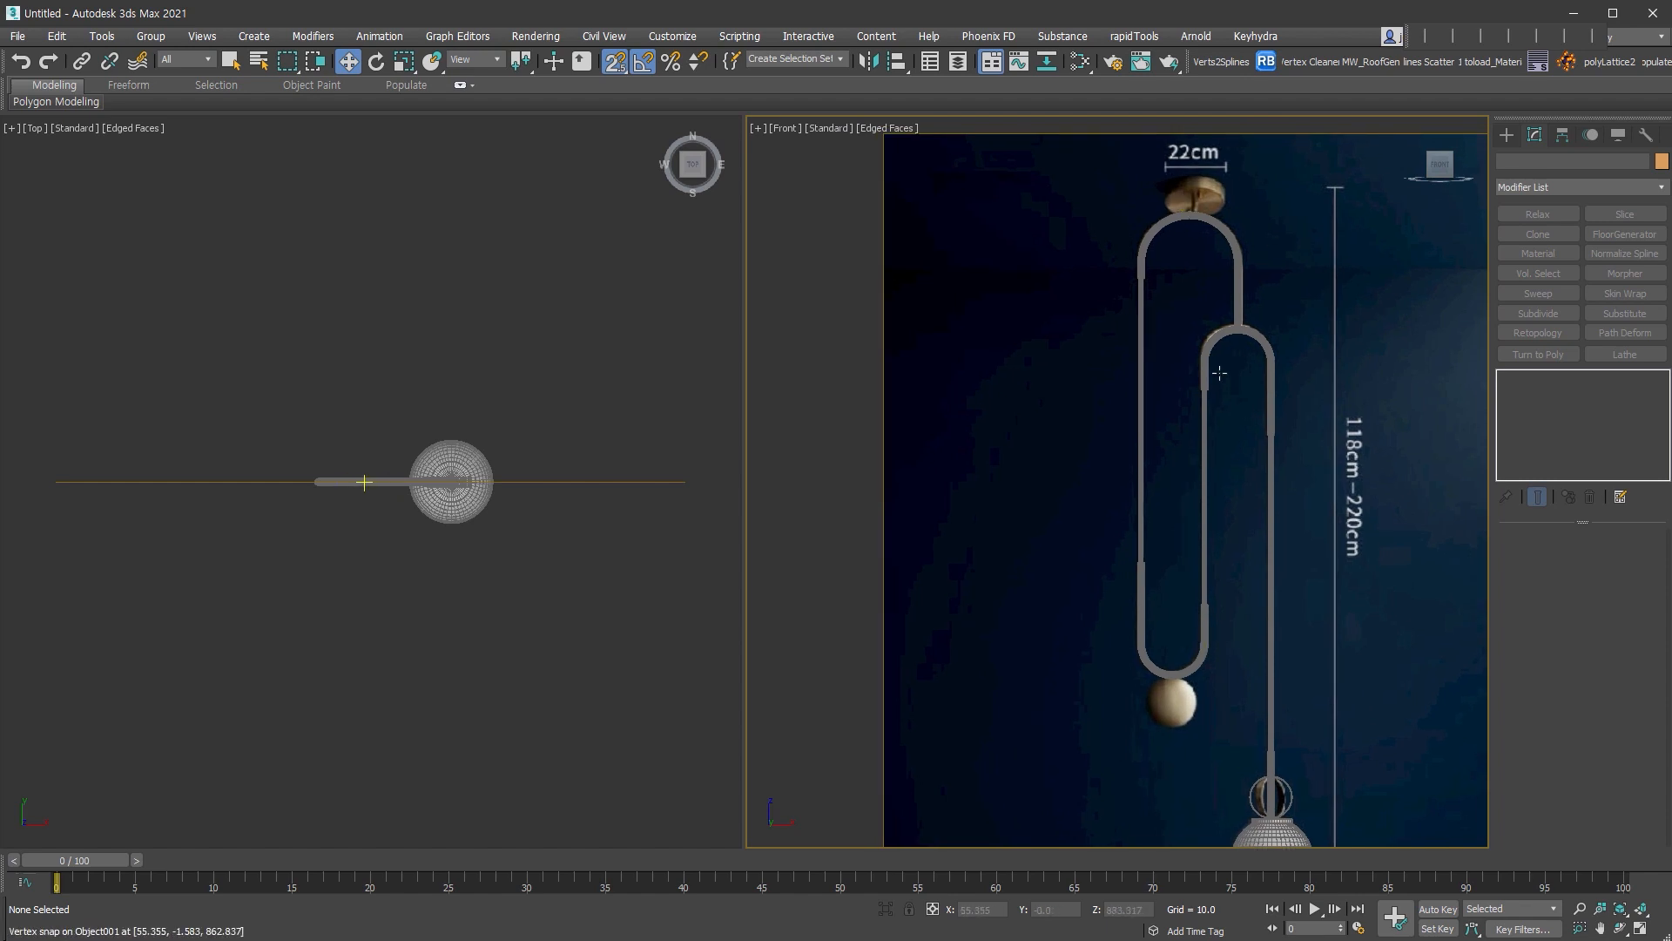
# - Copy the glass globe assembly with its ring, cap and stem onto the brass ball below the lower tube loop
pyautogui.scroll(6, 1226, 518)
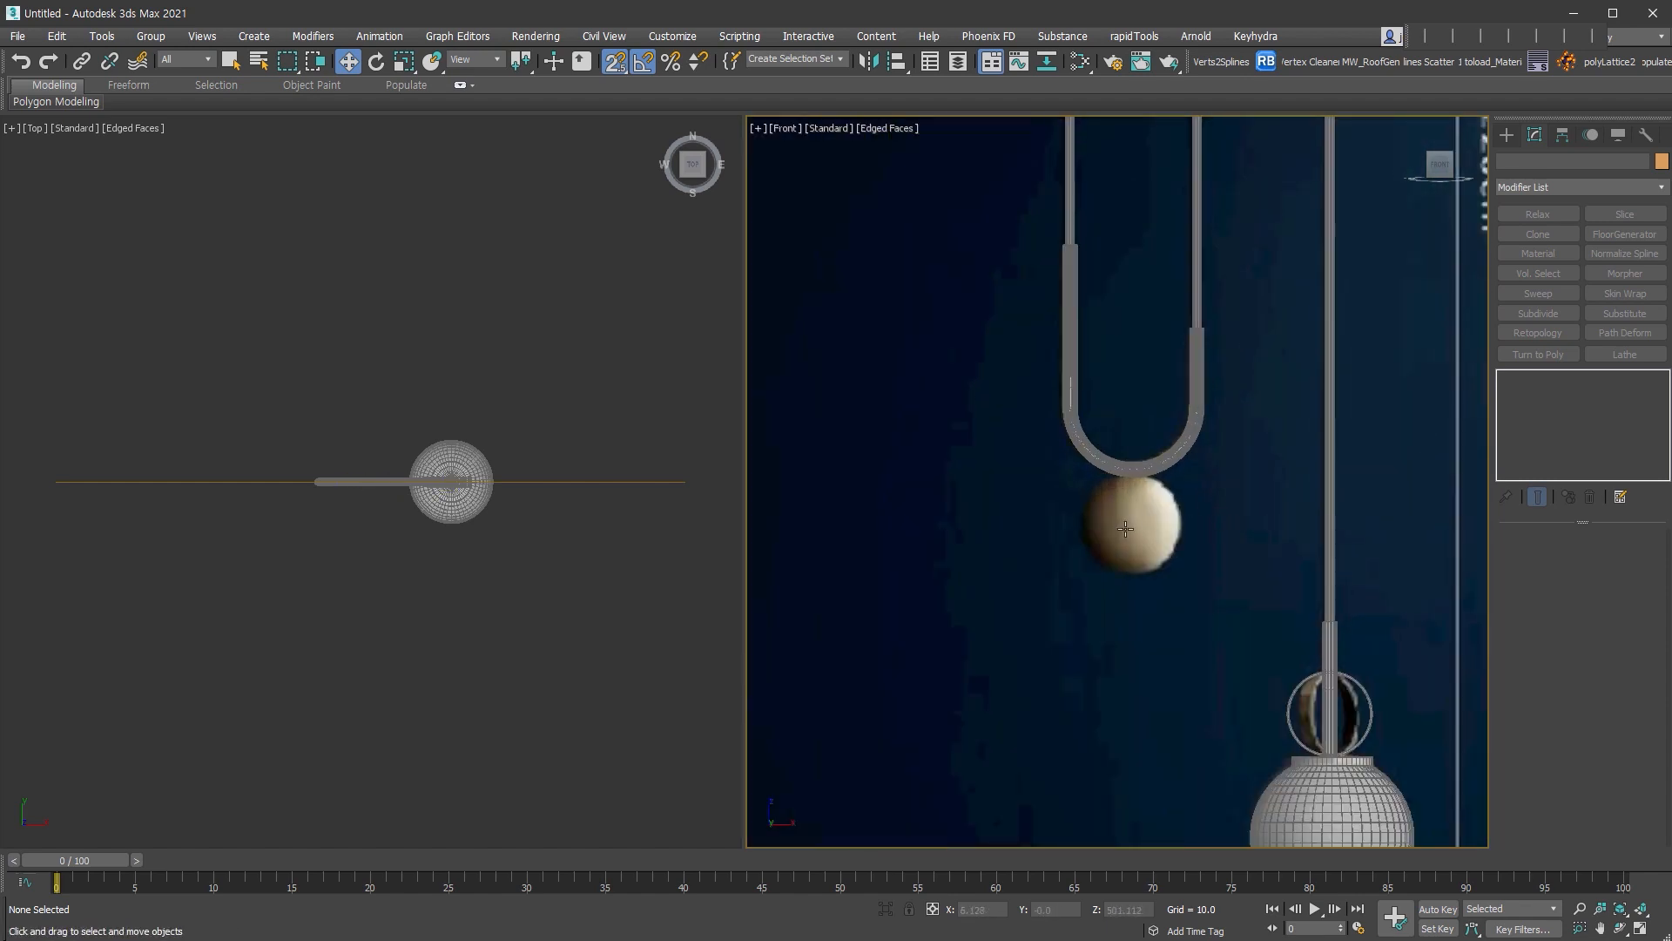
pyautogui.scroll(-2, 1125, 528)
pyautogui.moveTo(1168, 555); pyautogui.dragTo(1193, 548, button='middle')
pyautogui.click(1320, 740)
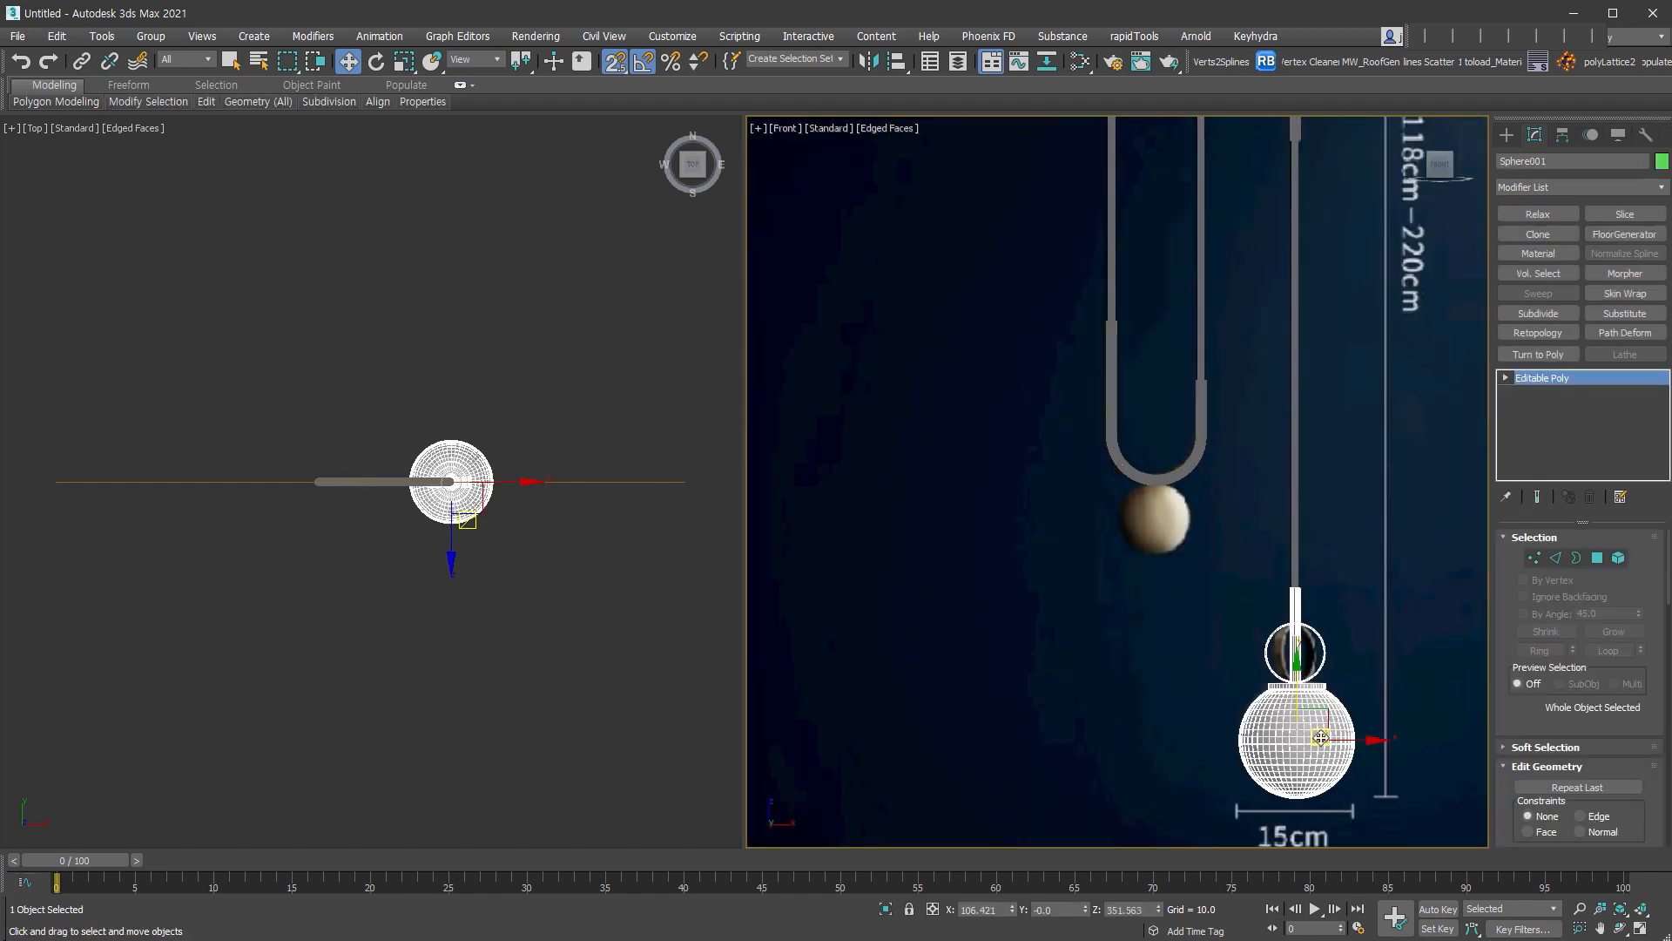
pyautogui.scroll(4, 1315, 722)
pyautogui.scroll(-1, 1280, 607)
pyautogui.moveTo(1281, 607); pyautogui.dragTo(1289, 607, button='middle')
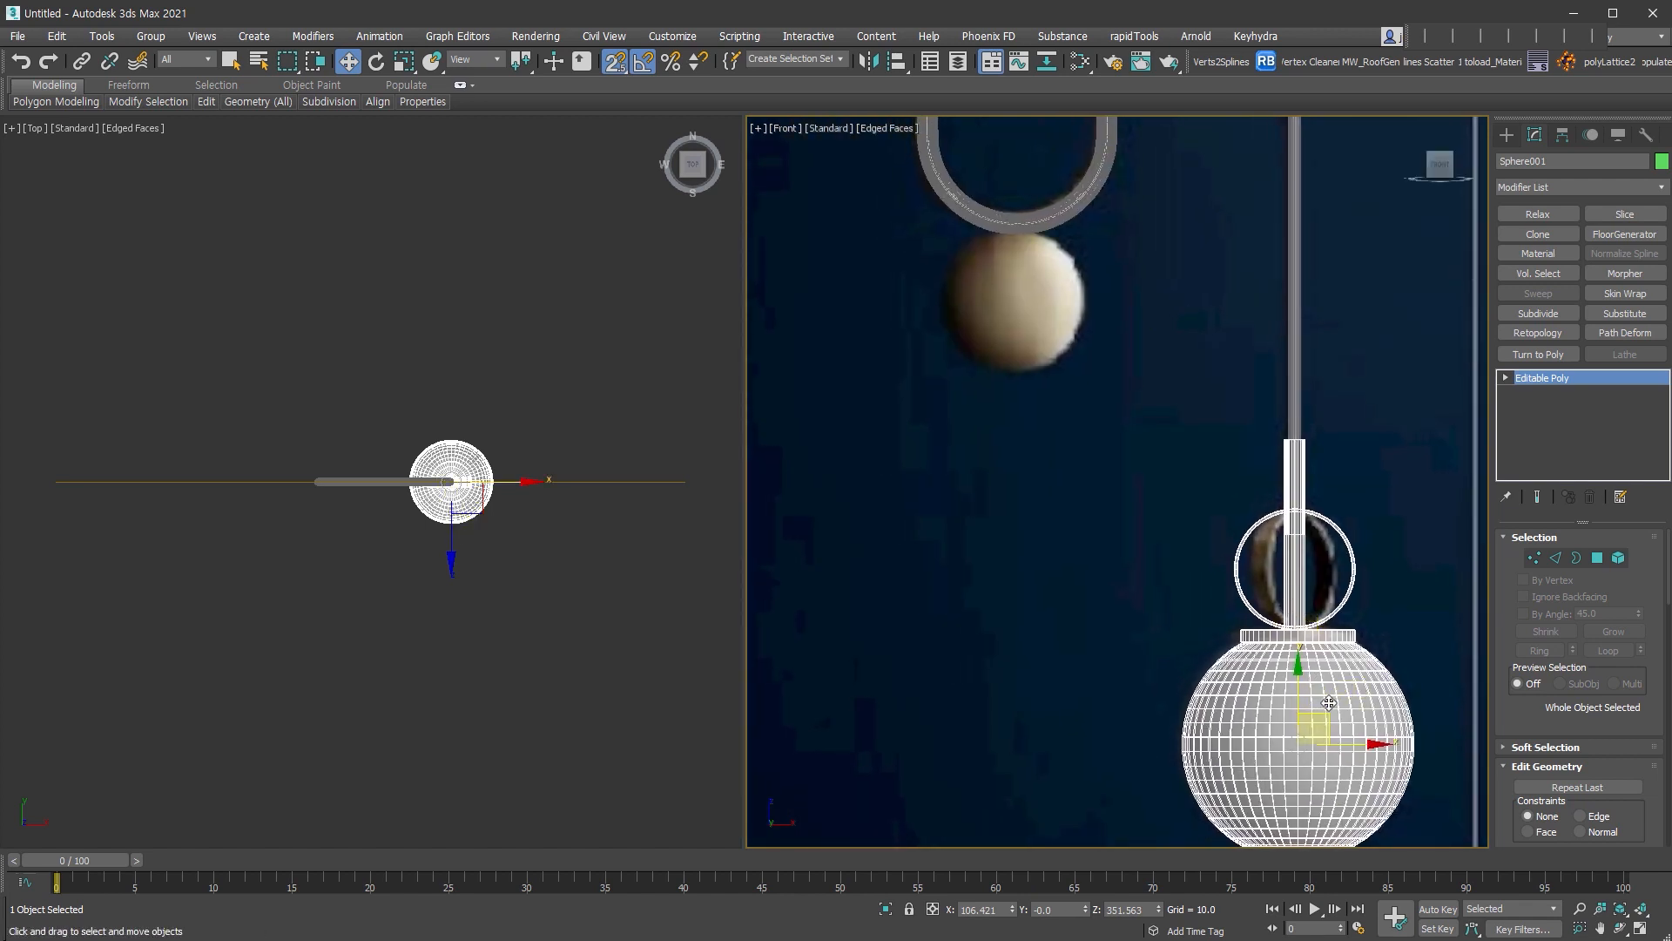
pyautogui.moveTo(1327, 712); pyautogui.dragTo(1353, 676, button='middle')
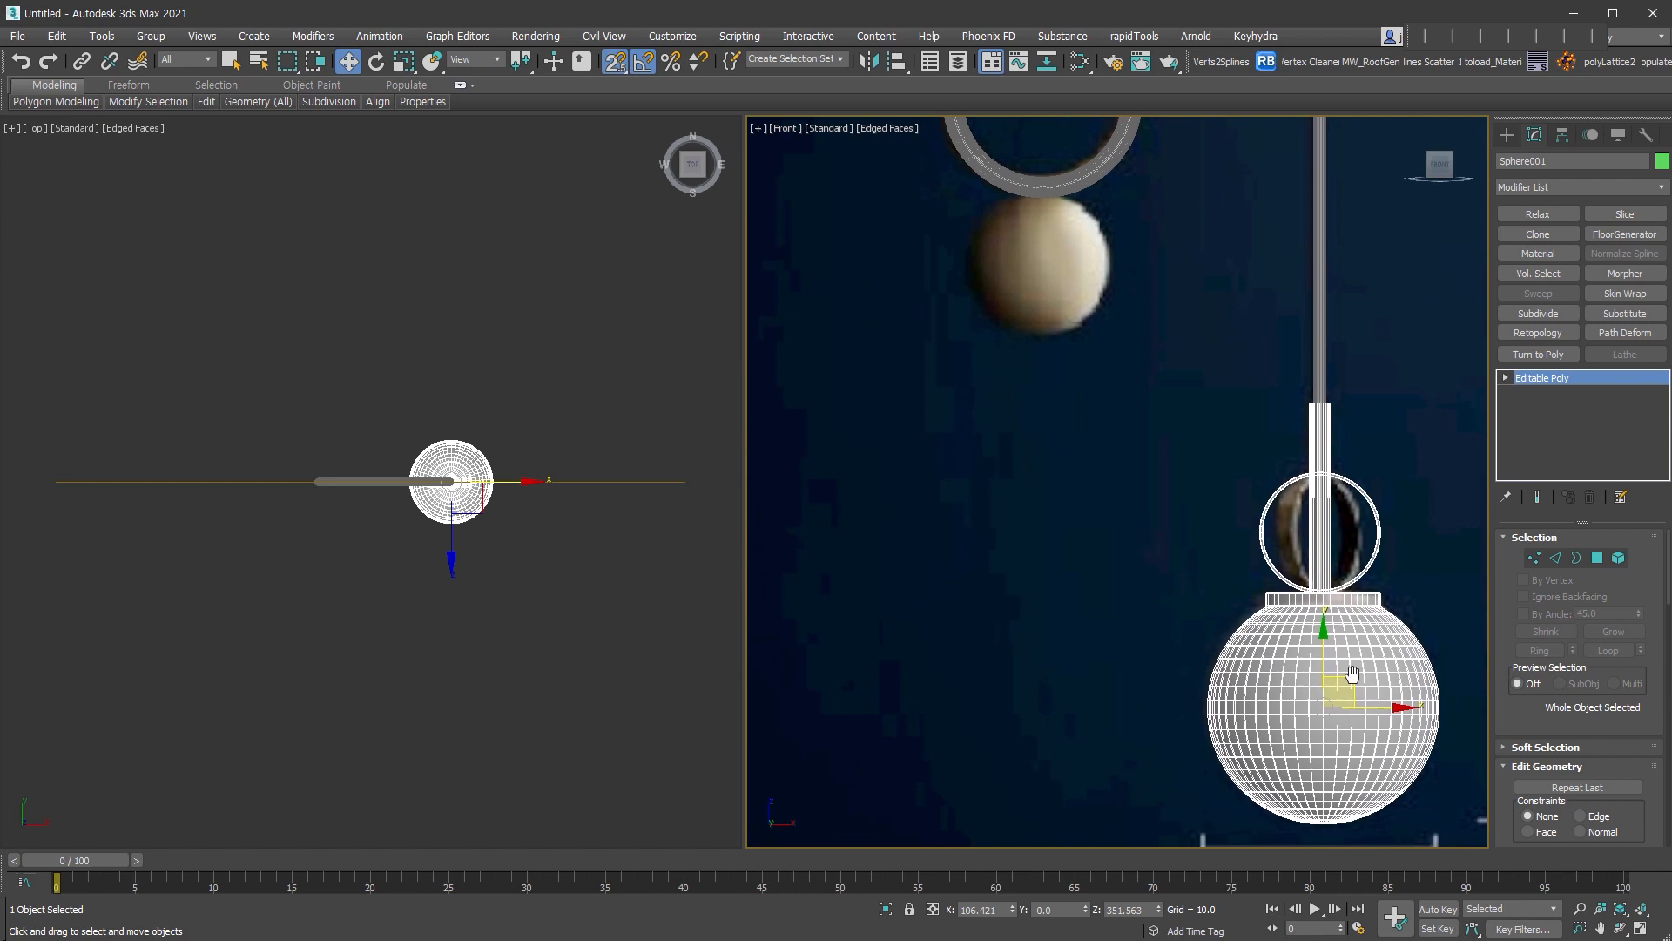
pyautogui.keyDown('shift'); pyautogui.moveTo(1354, 675); pyautogui.dragTo(1079, 387); pyautogui.keyUp('shift')
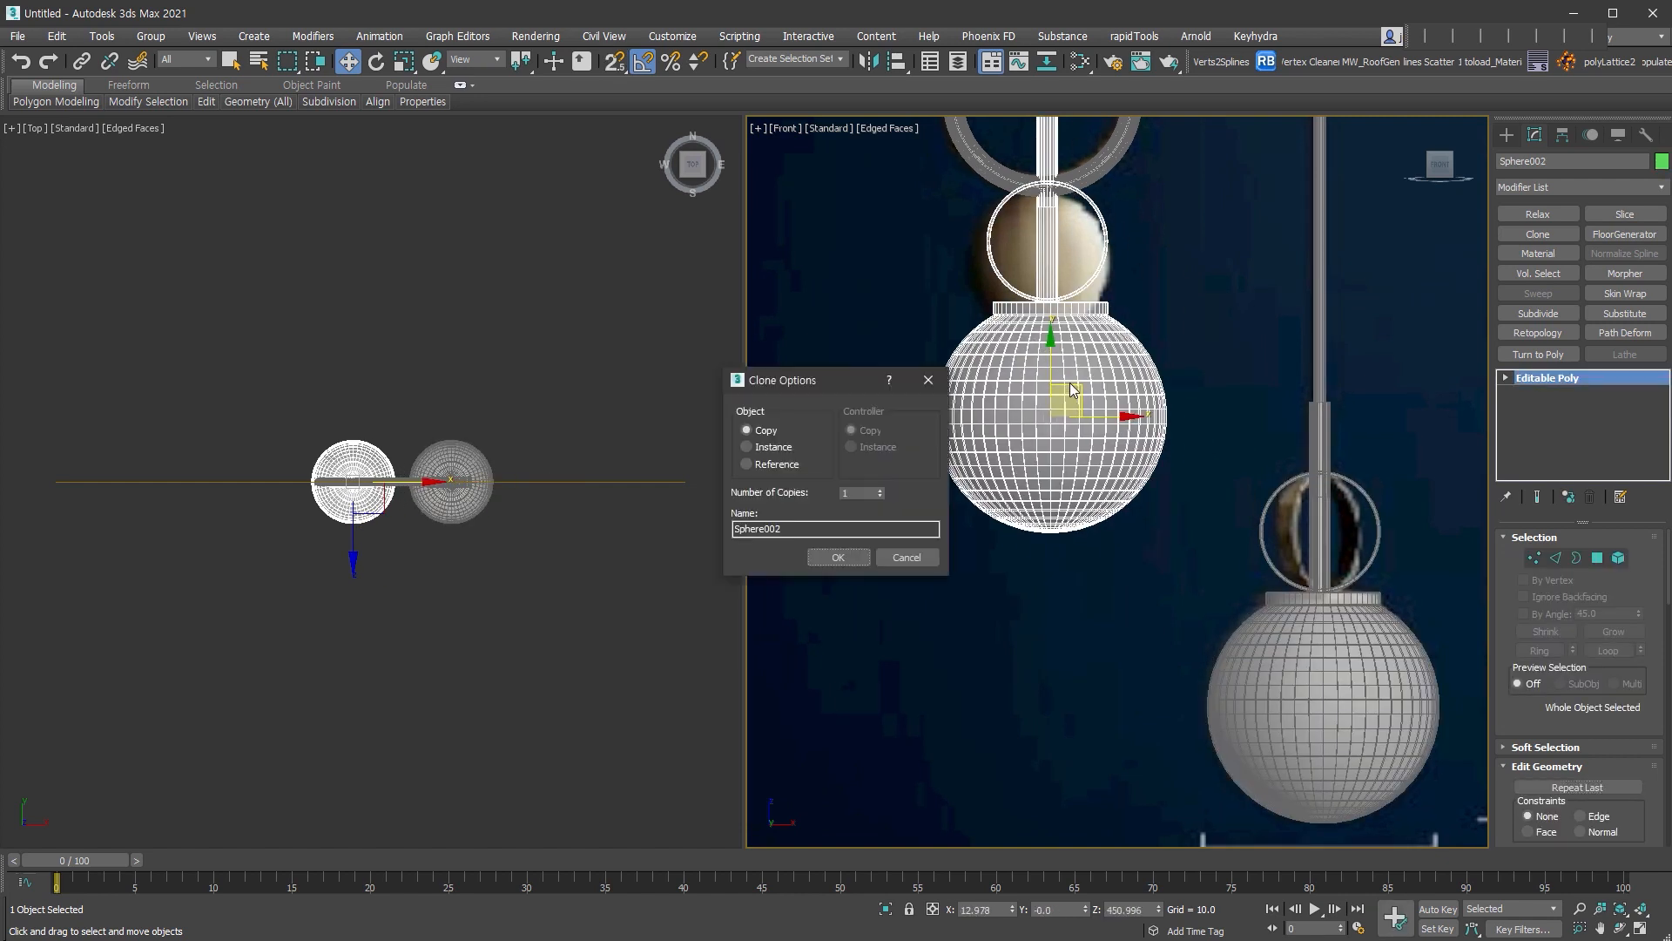
pyautogui.click(855, 556)
# - Delete the ring element from the copied globe assembly
pyautogui.press('z')
pyautogui.click(1619, 558)
pyautogui.click(1618, 559)
pyautogui.click(1618, 558)
pyautogui.click(1151, 424)
pyautogui.press('Delete')
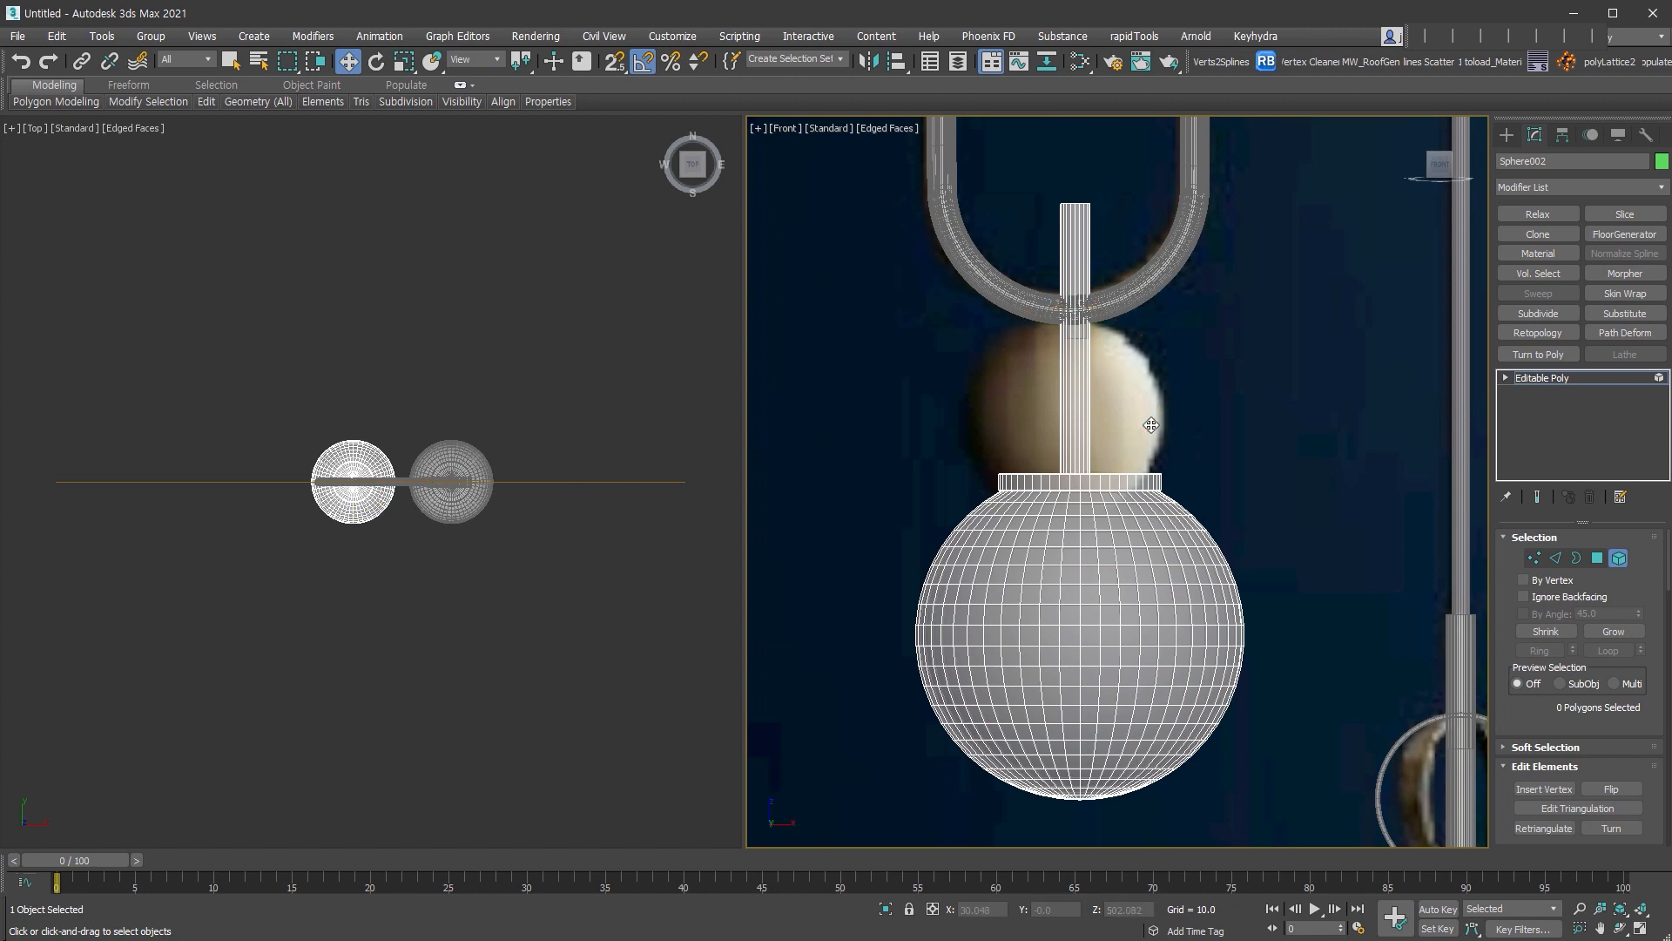
# - Scale the copied globe assembly down uniformly to the brass ball's size and position it over the ball in the reference image
pyautogui.click(1619, 557)
pyautogui.rightClick(1083, 557)
pyautogui.click(1106, 616)
pyautogui.moveTo(1105, 610); pyautogui.dragTo(1109, 421)
pyautogui.press('w')
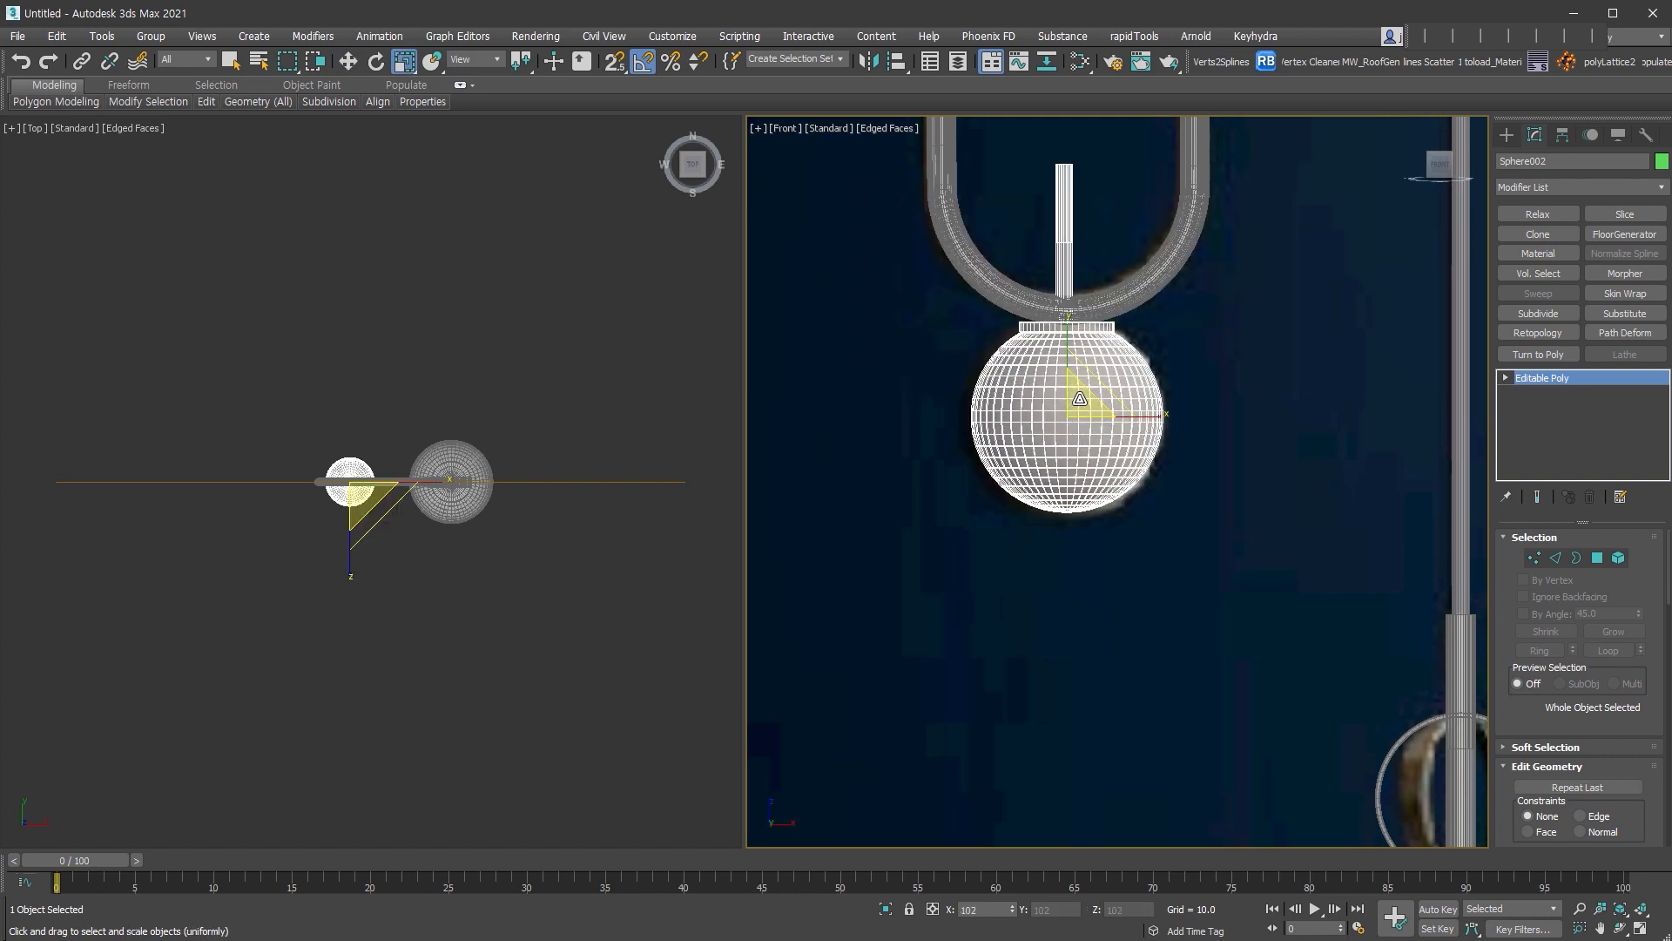
pyautogui.scroll(2, 1087, 457)
pyautogui.moveTo(1082, 490); pyautogui.dragTo(1081, 500)
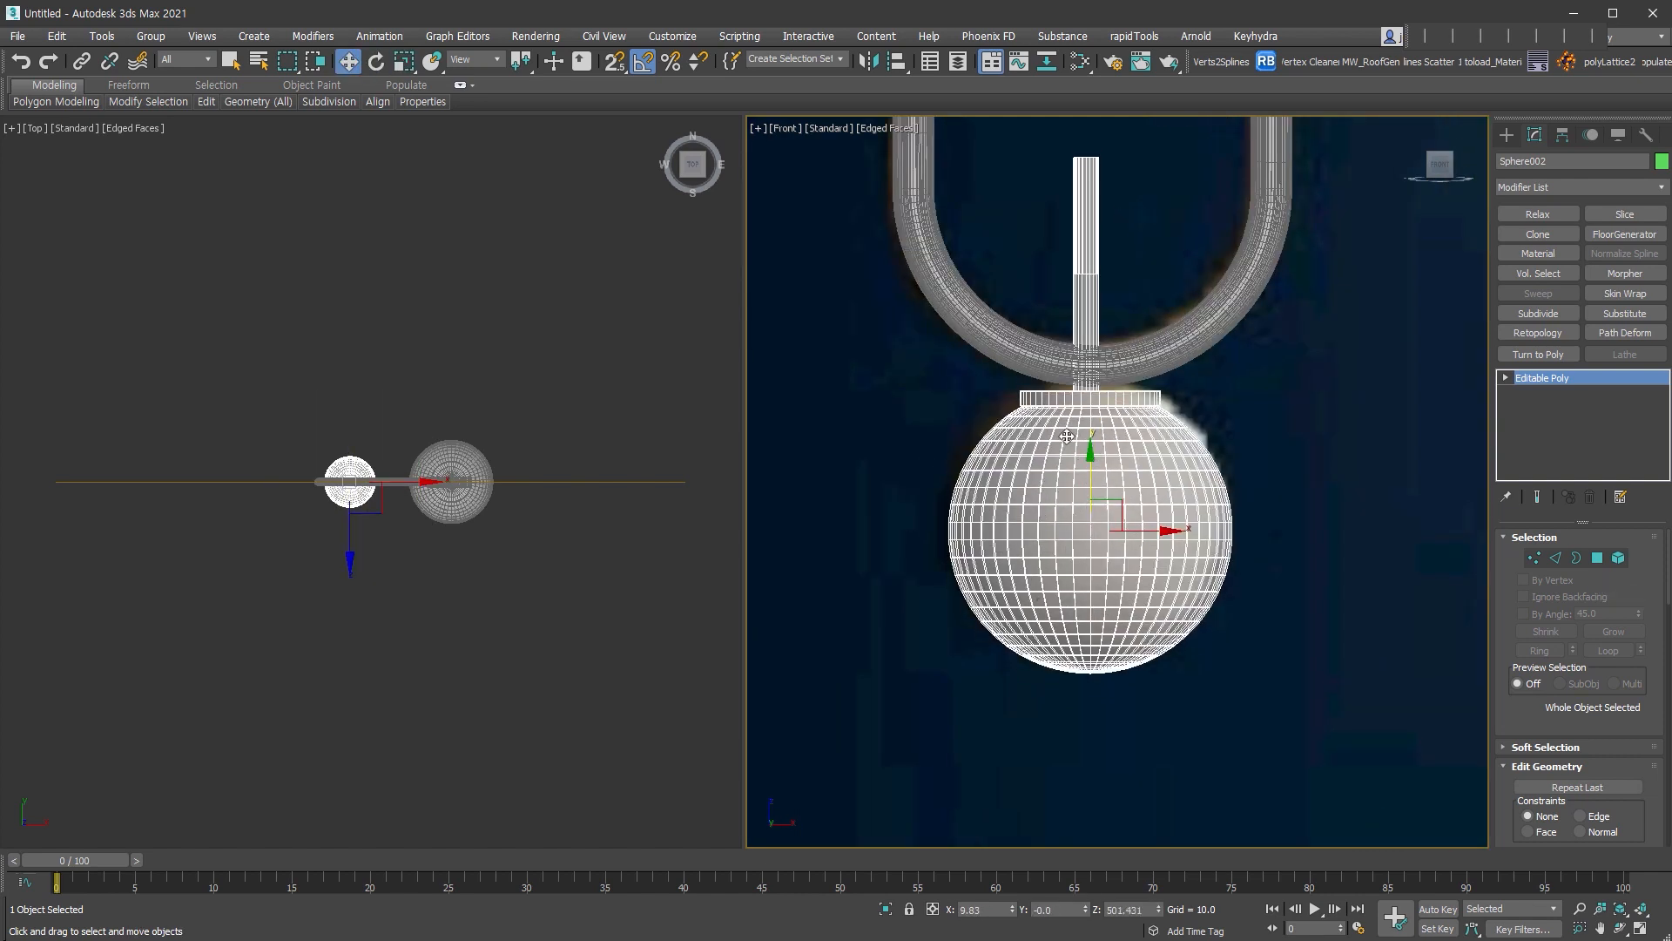
# - Detach the small cap and stem elements from the copied ball as a separate object
pyautogui.click(1618, 558)
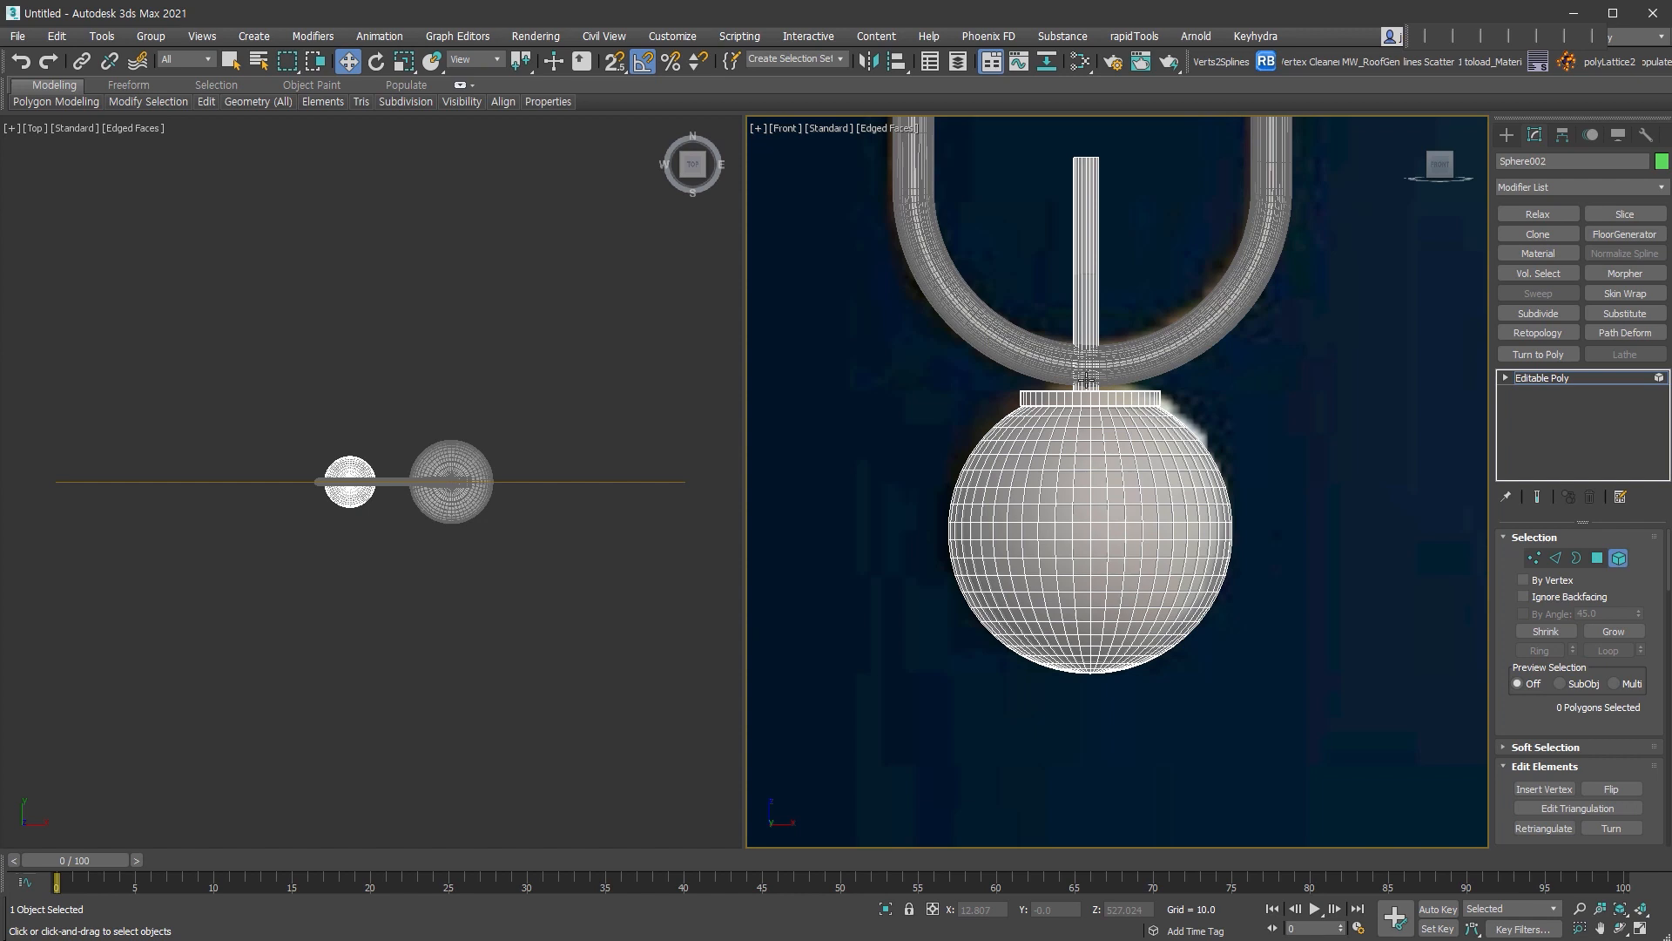
pyautogui.click(1083, 391)
pyautogui.keyDown('ctrl'); pyautogui.click(1083, 275); pyautogui.keyUp('ctrl')
pyautogui.hotkey('alt', 'd')
pyautogui.press('Return')
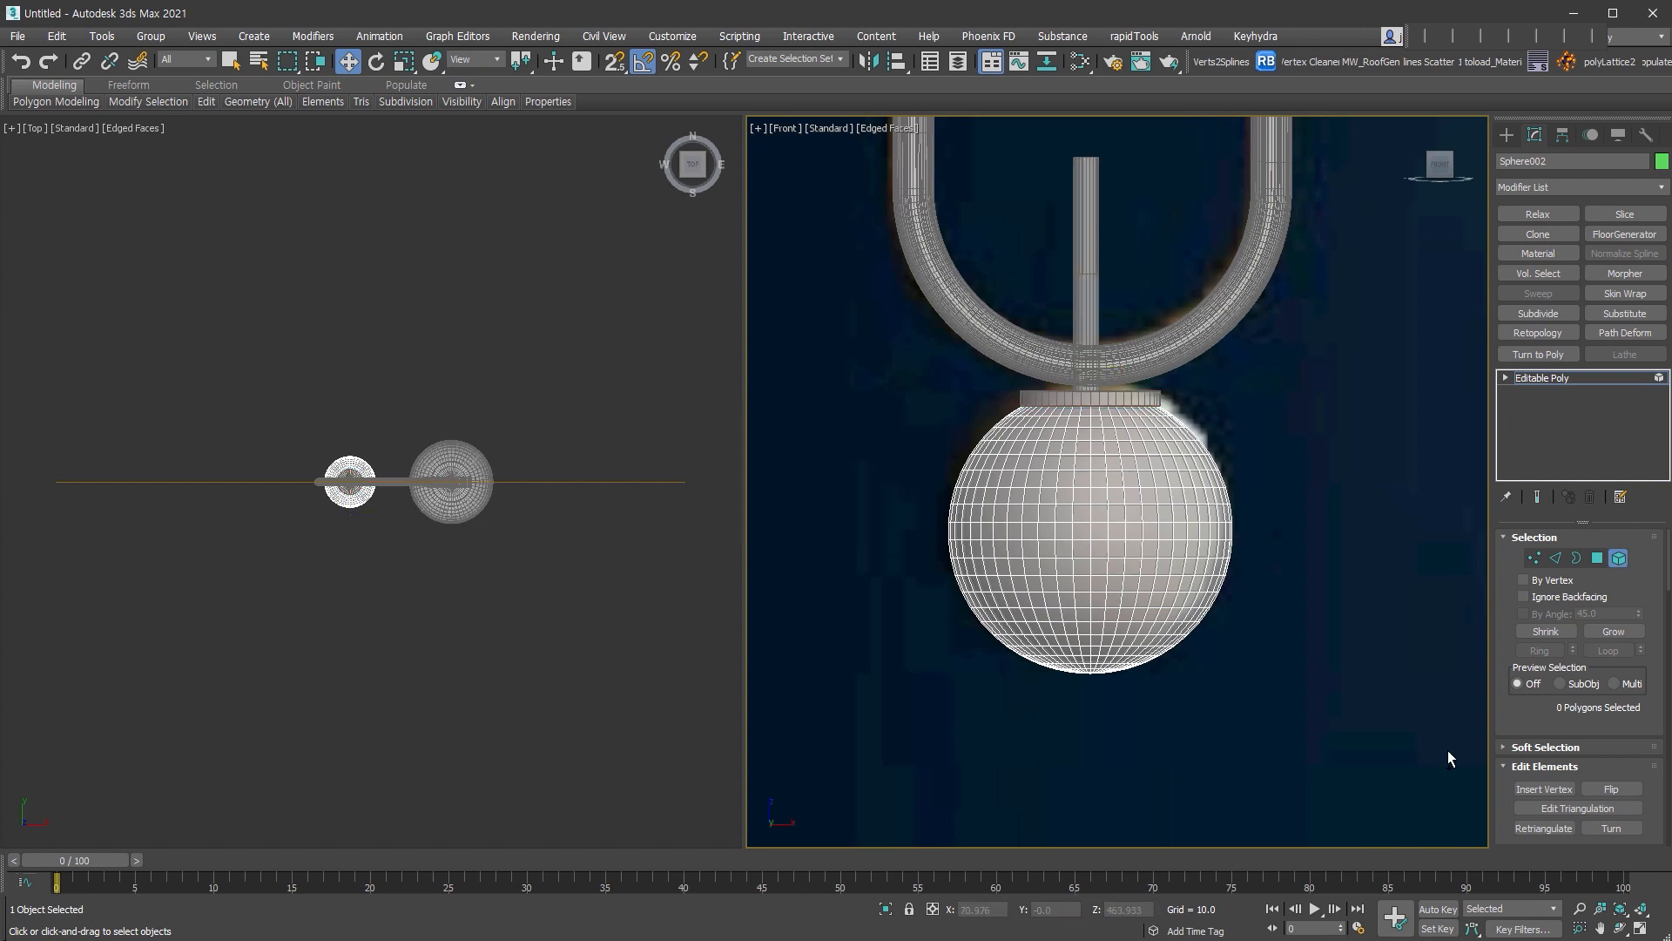
# - Complete the ball's open upper part with a Symmetry modifier mirrored on the flipped Z axis, and collapse it to Editable Poly
pyautogui.press('5')
pyautogui.scroll(2, 1049, 475)
pyautogui.hotkey('alt', 's')
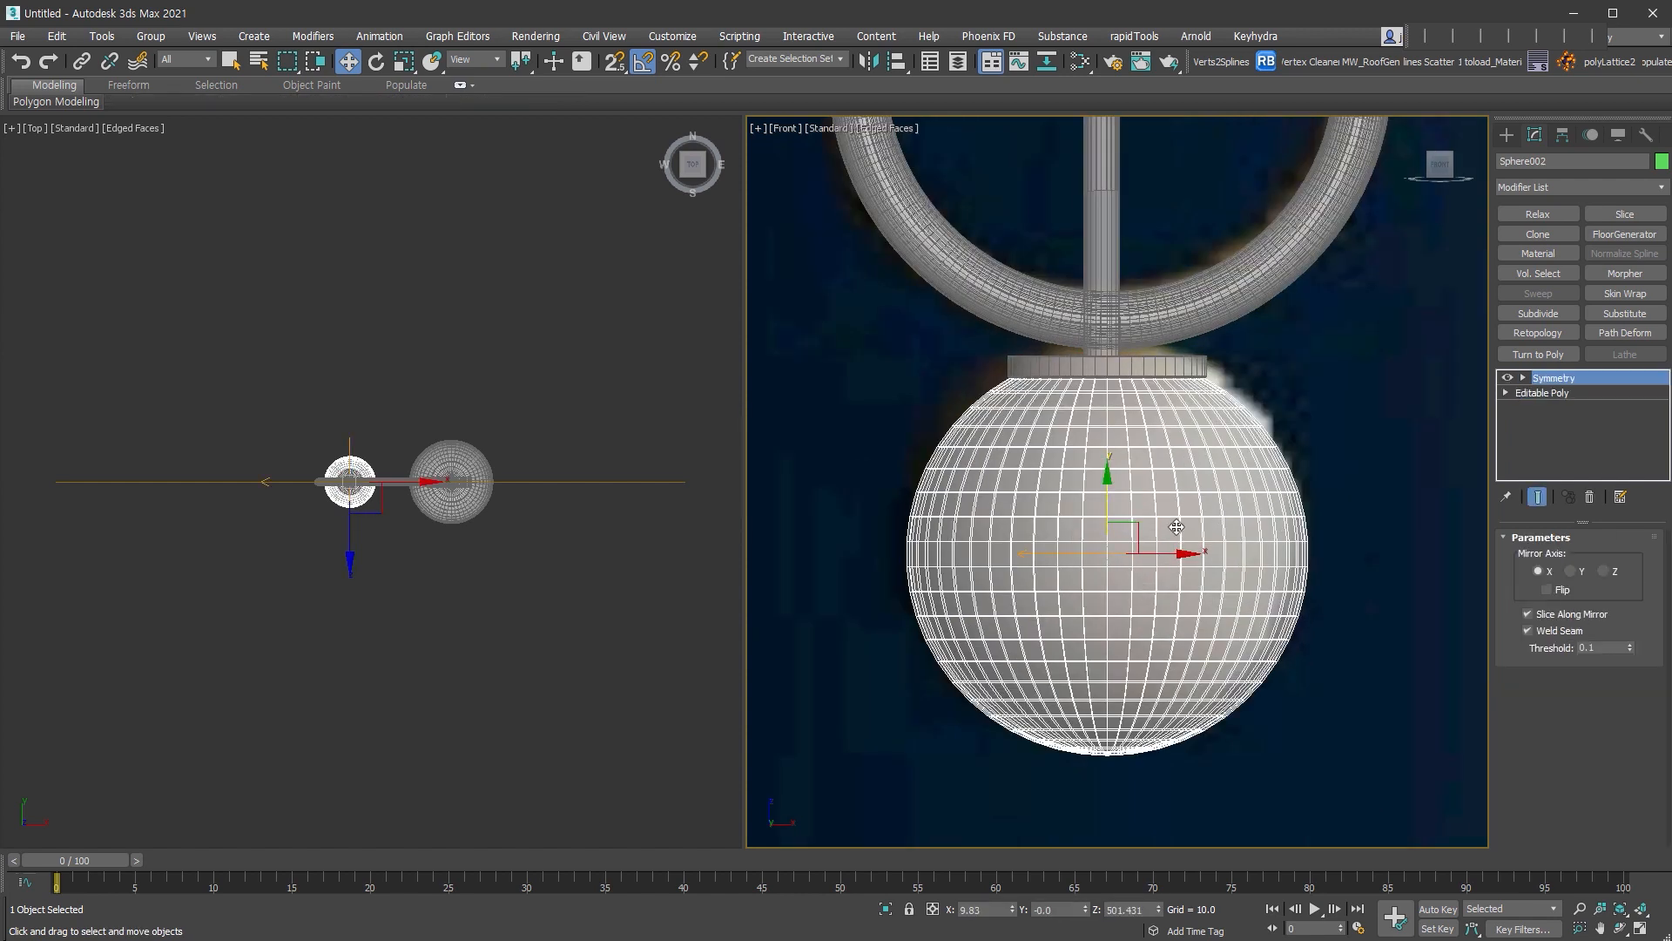
pyautogui.click(1605, 572)
pyautogui.click(1546, 590)
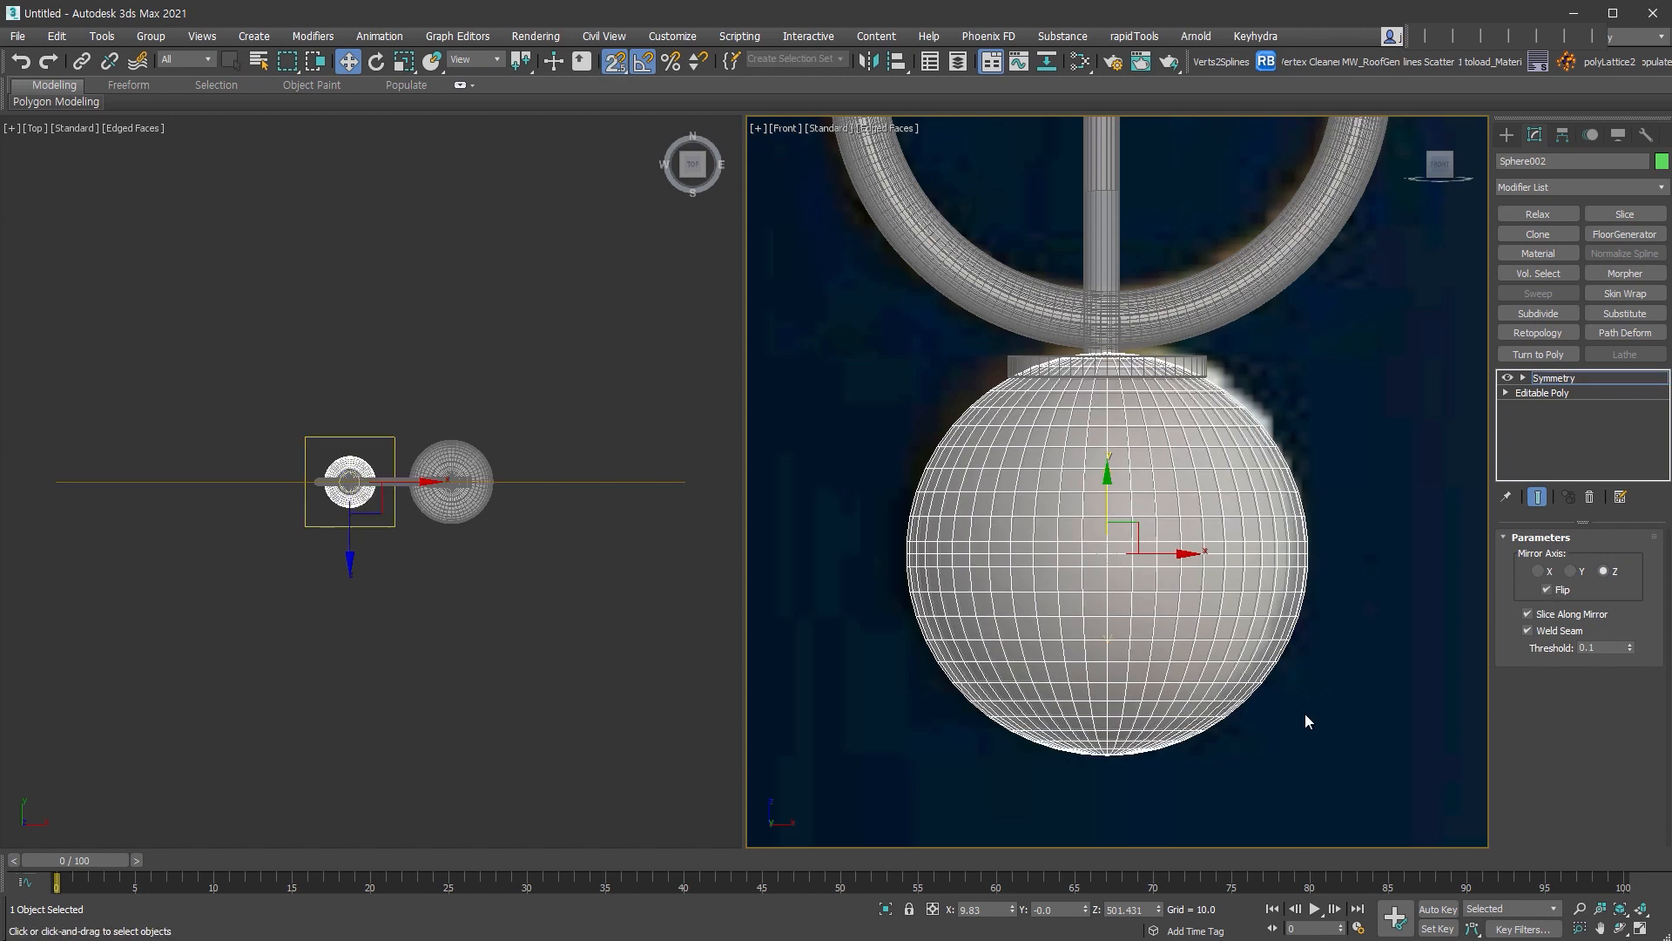
pyautogui.hotkey('alt', 'e')
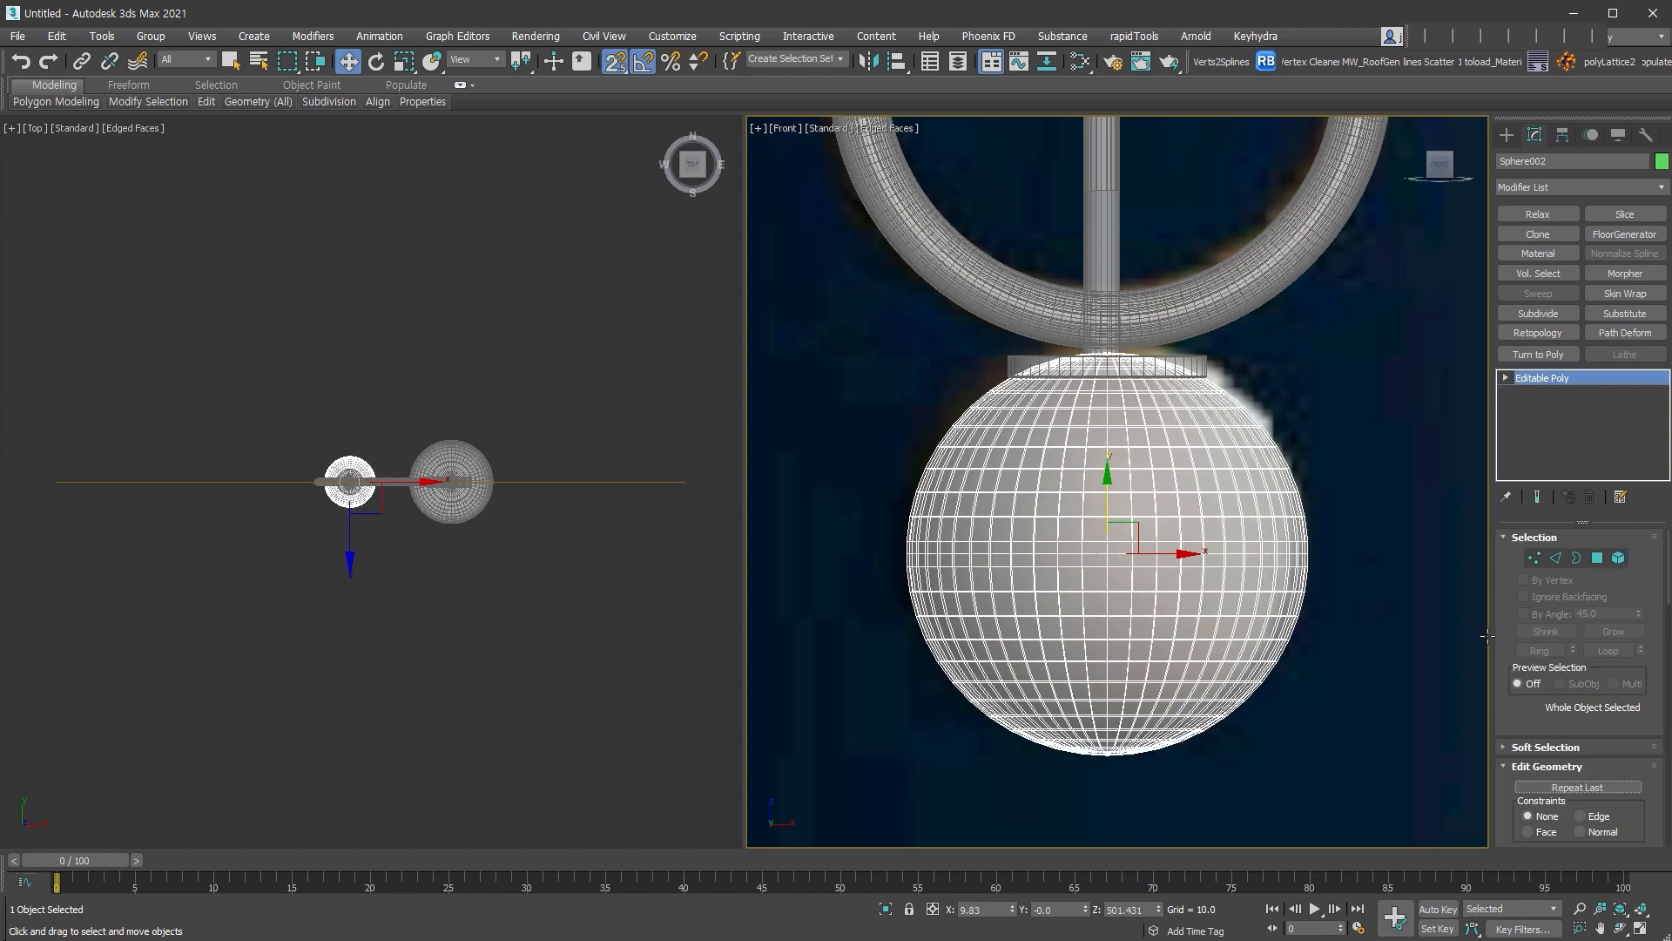
# - Remove the horizontal edge loop around the ball's equator and leave edge editing with snapping off
pyautogui.click(1558, 559)
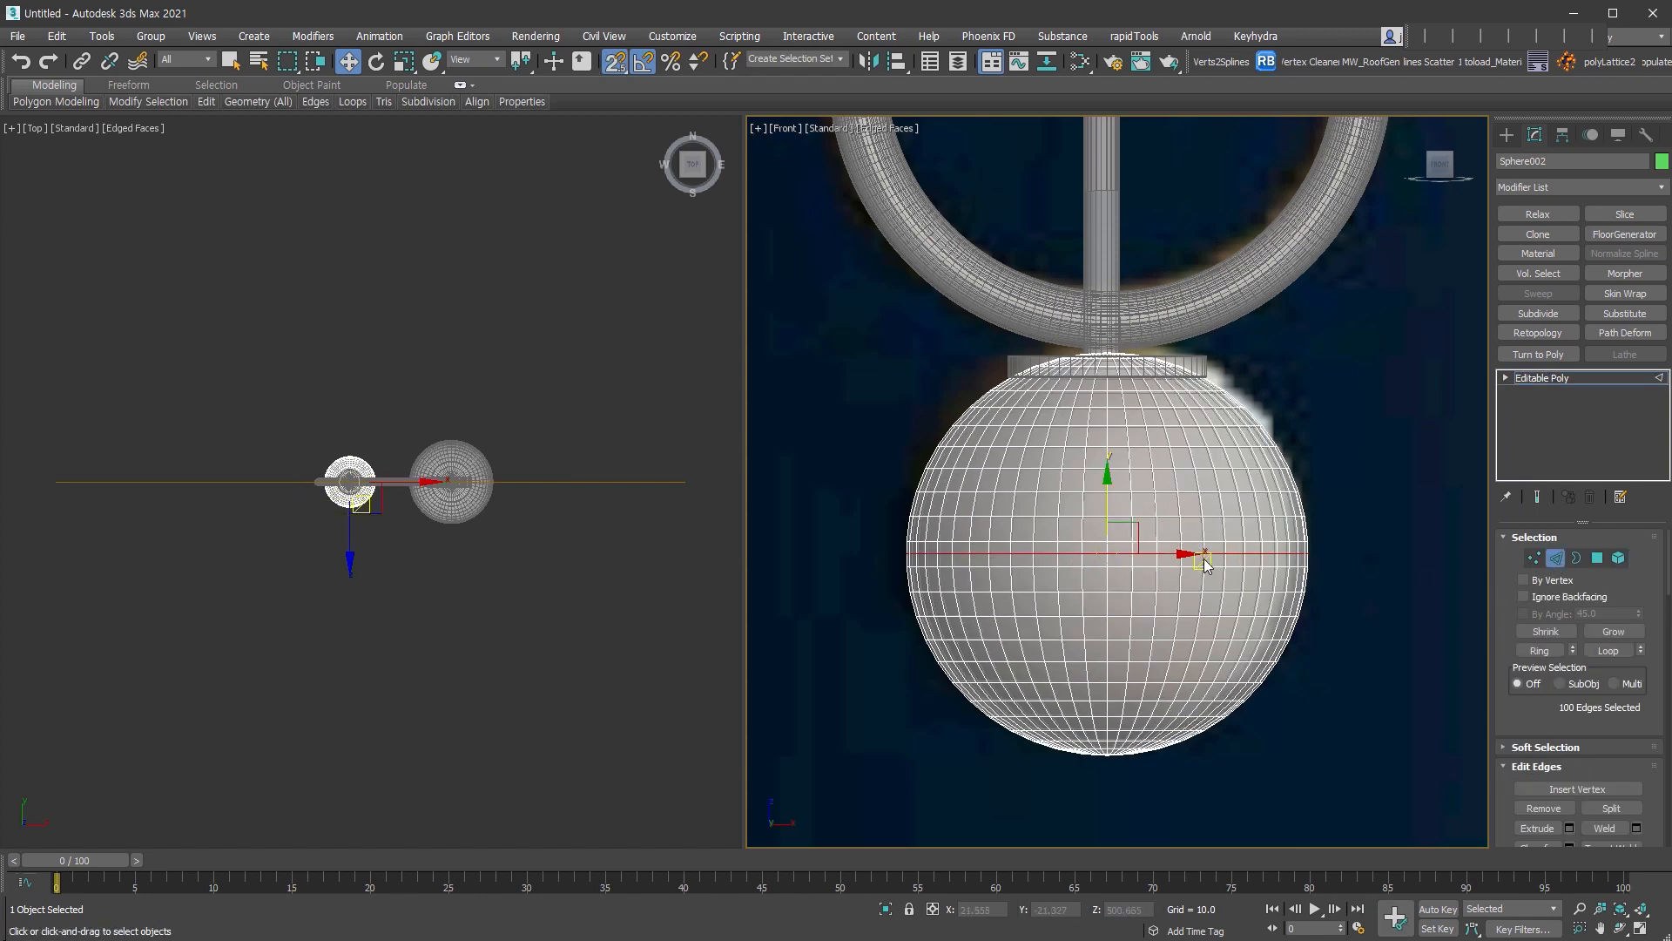
pyautogui.scroll(-2, 1515, 696)
pyautogui.click(1541, 721)
pyautogui.moveTo(1204, 385); pyautogui.dragTo(1241, 427, button='middle')
pyautogui.click(1563, 379)
pyautogui.press('s')
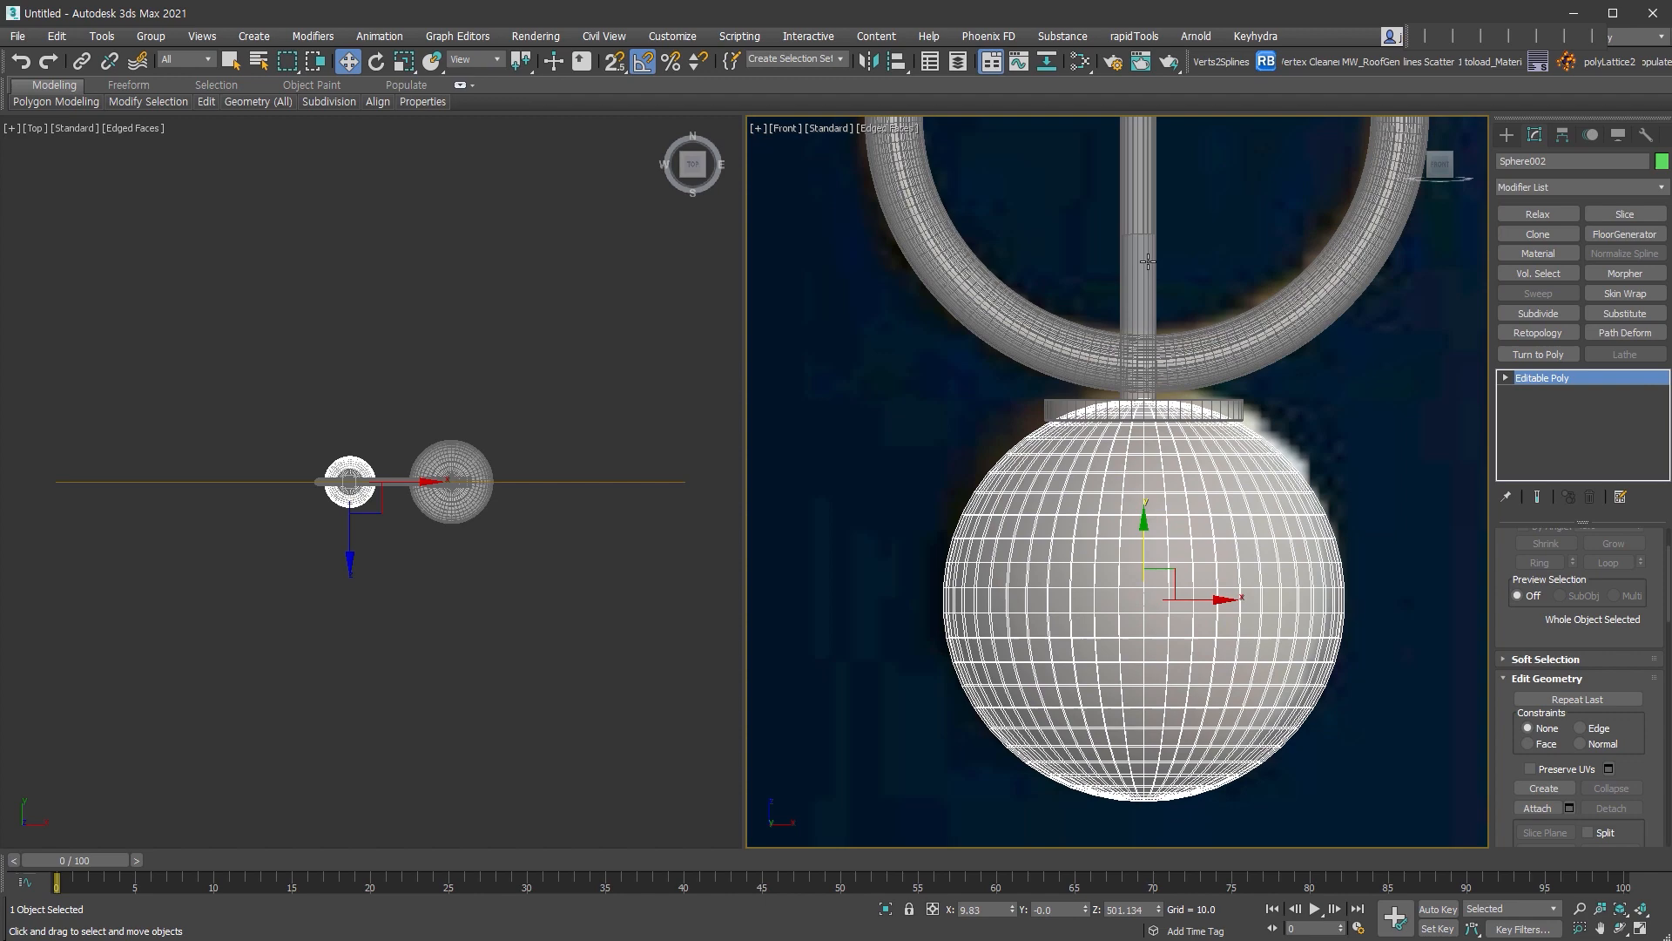
# - Scale down the detached cap and stem, and move them to sit between the ball and the lower tube loop
pyautogui.click(1143, 261)
pyautogui.rightClick(1140, 256)
pyautogui.click(1188, 302)
pyautogui.moveTo(1152, 577); pyautogui.dragTo(1153, 626)
pyautogui.press('w')
pyautogui.moveTo(1140, 557); pyautogui.dragTo(1139, 439)
pyautogui.scroll(3, 1147, 369)
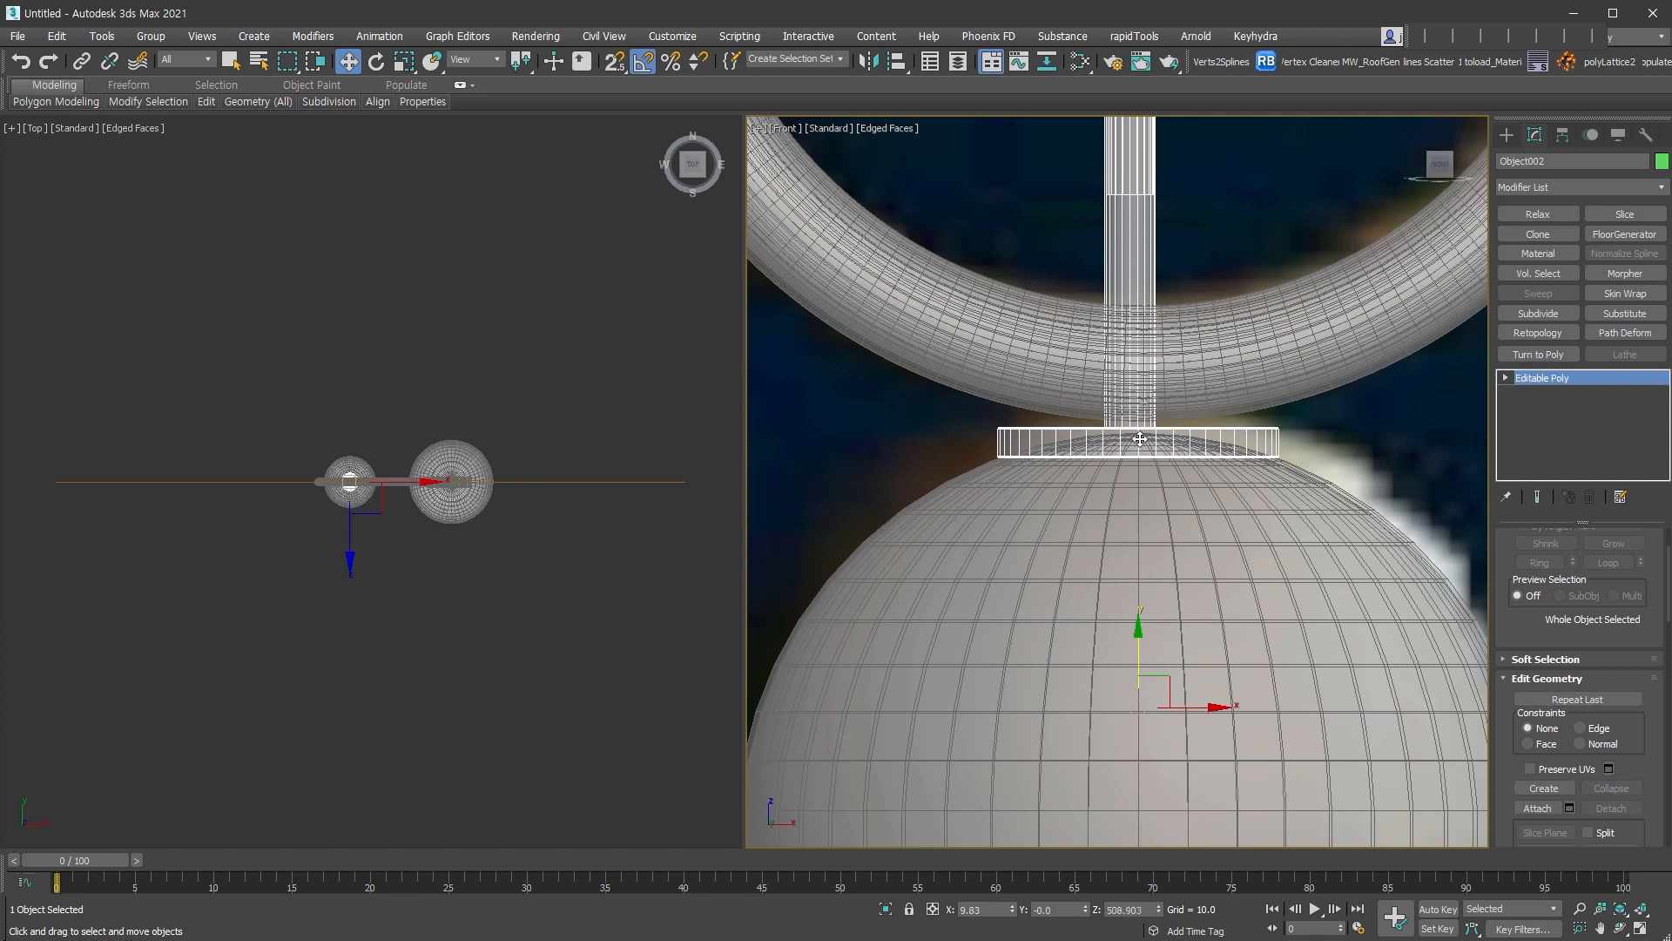
pyautogui.scroll(-2, 1268, 514)
pyautogui.moveTo(1268, 514); pyautogui.dragTo(1257, 564, button='middle')
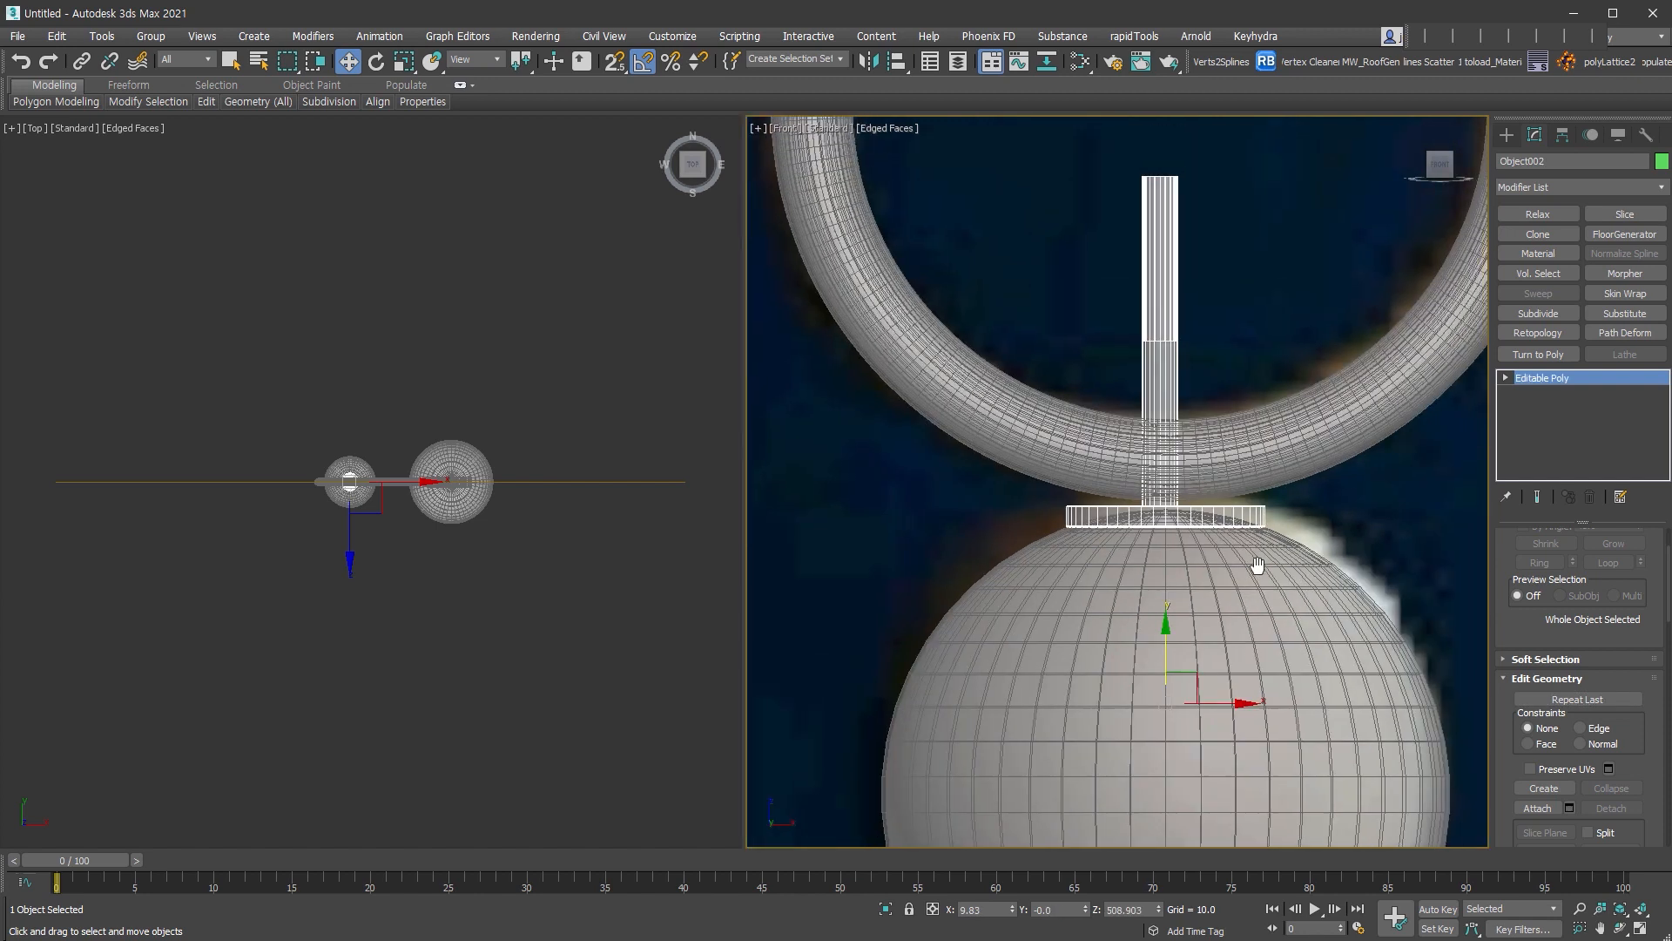
# - Shorten the small stem above the ball by moving its upper vertices down into the lower tube loop
pyautogui.click(1505, 378)
pyautogui.click(1530, 393)
pyautogui.moveTo(1163, 136); pyautogui.dragTo(1153, 299)
pyautogui.moveTo(1110, 303); pyautogui.dragTo(1225, 381)
pyautogui.moveTo(1160, 288); pyautogui.dragTo(1155, 425)
pyautogui.click(1538, 394)
pyautogui.scroll(-3, 1175, 340)
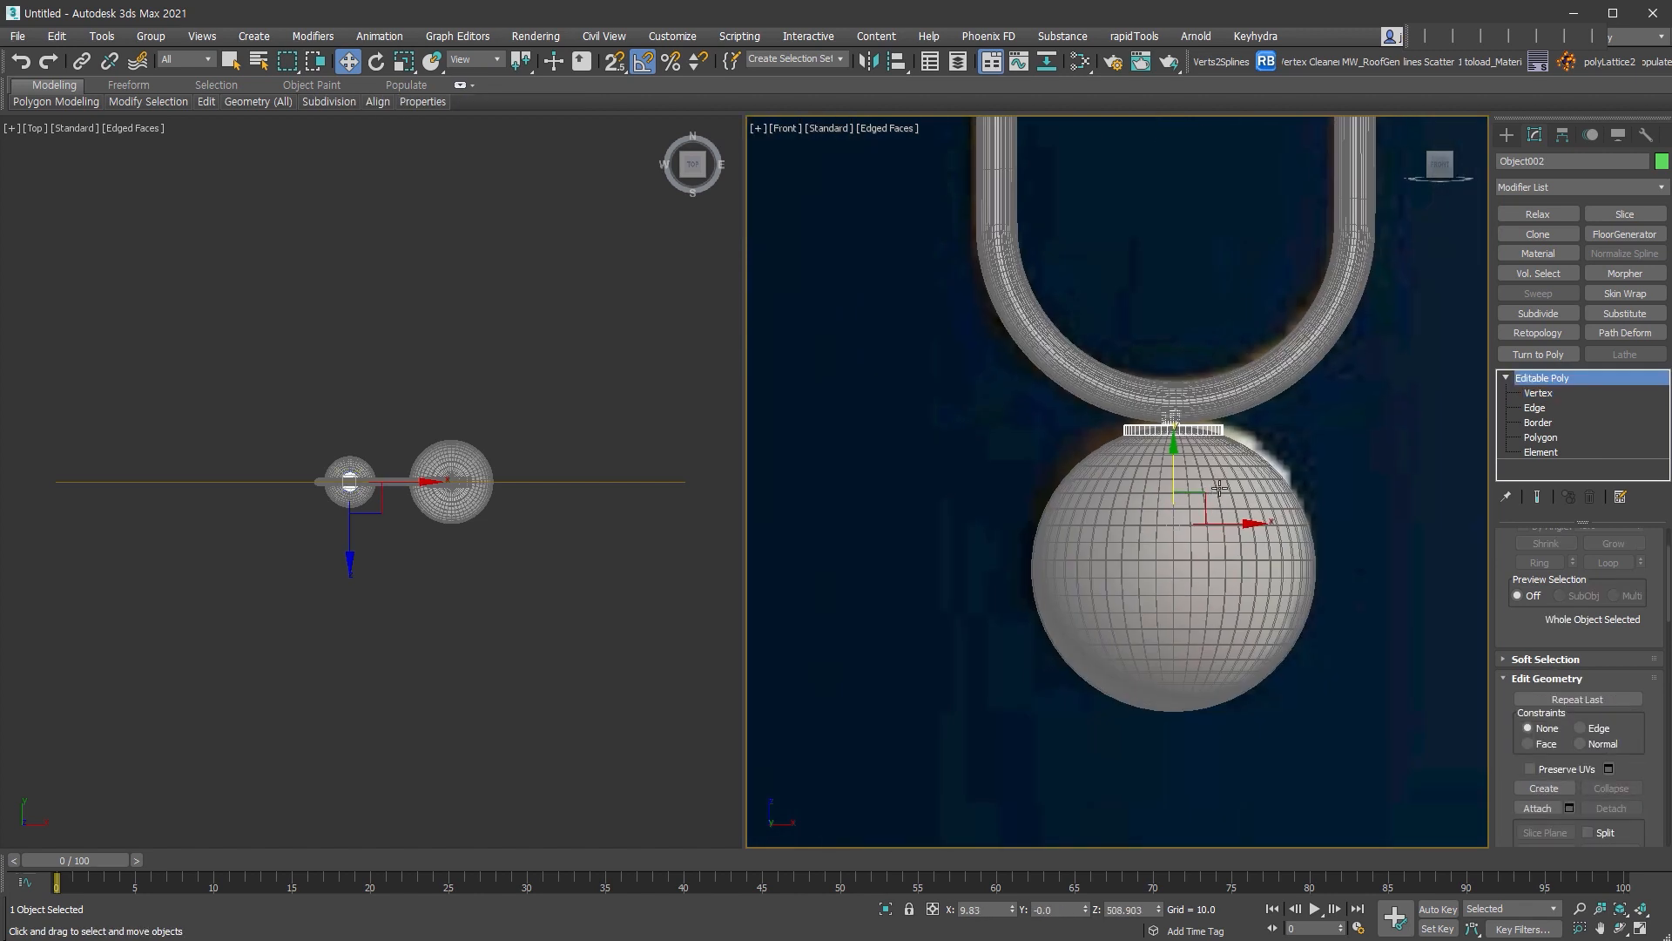
# - Attach the small cap with its stem and the thick curved tubes to the ball
pyautogui.click(1229, 603)
pyautogui.click(1538, 254)
pyautogui.hotkey('ctrl', 'z')
pyautogui.scroll(-3, 1512, 714)
pyautogui.click(1537, 781)
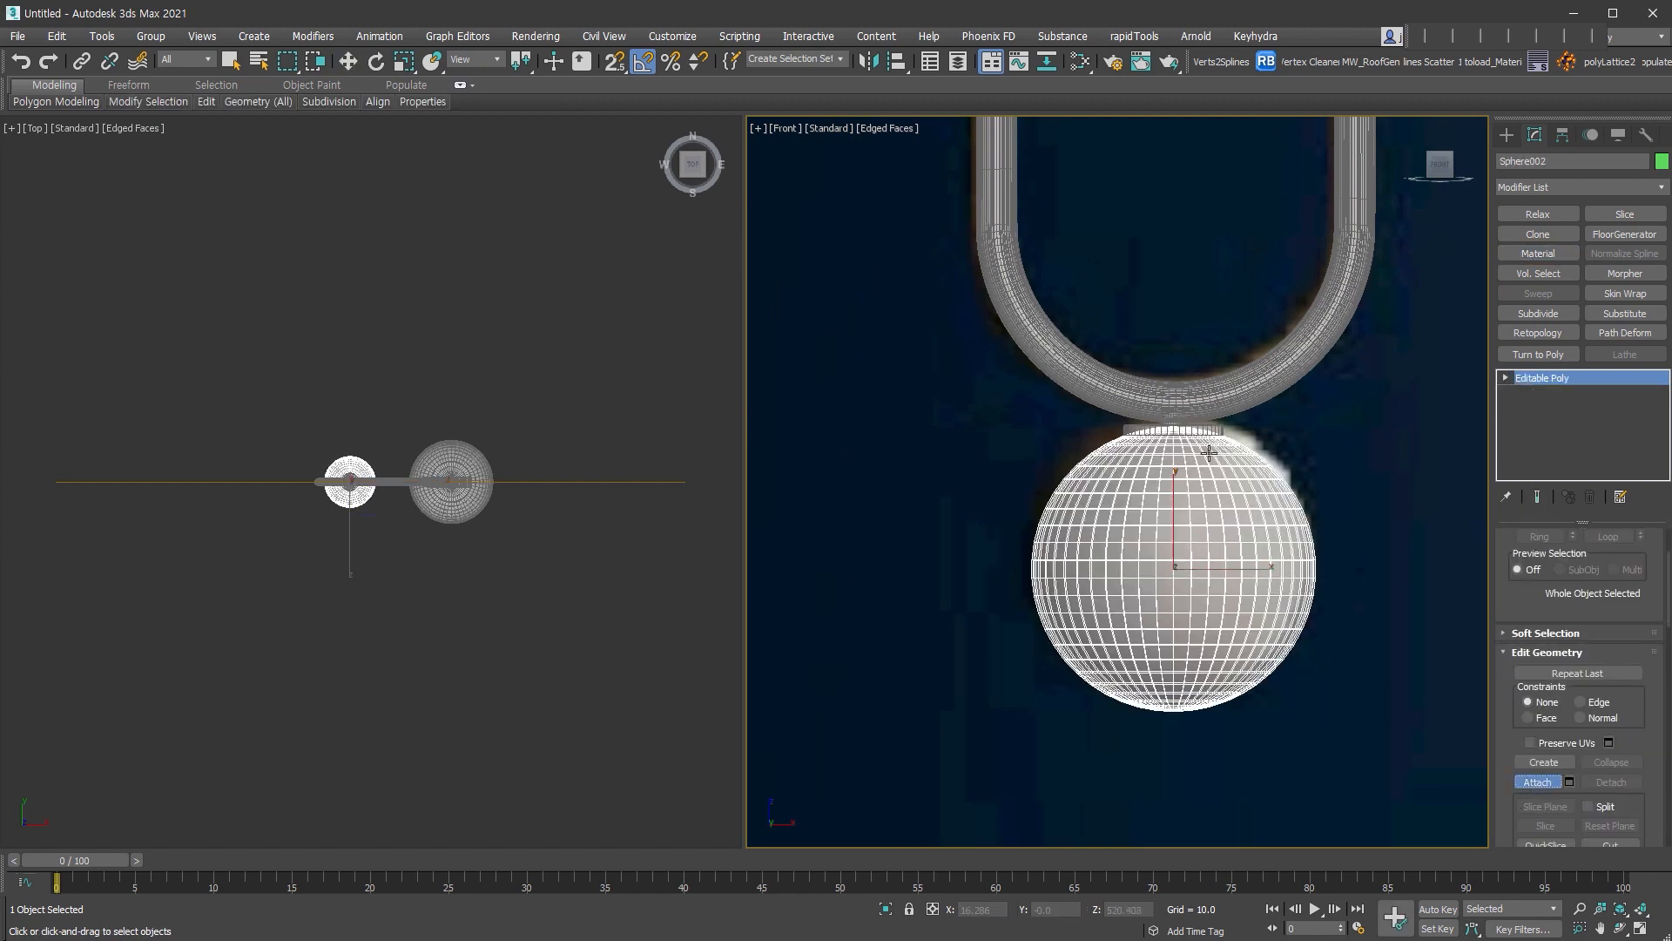
pyautogui.scroll(-3, 1219, 575)
pyautogui.scroll(1, 1242, 603)
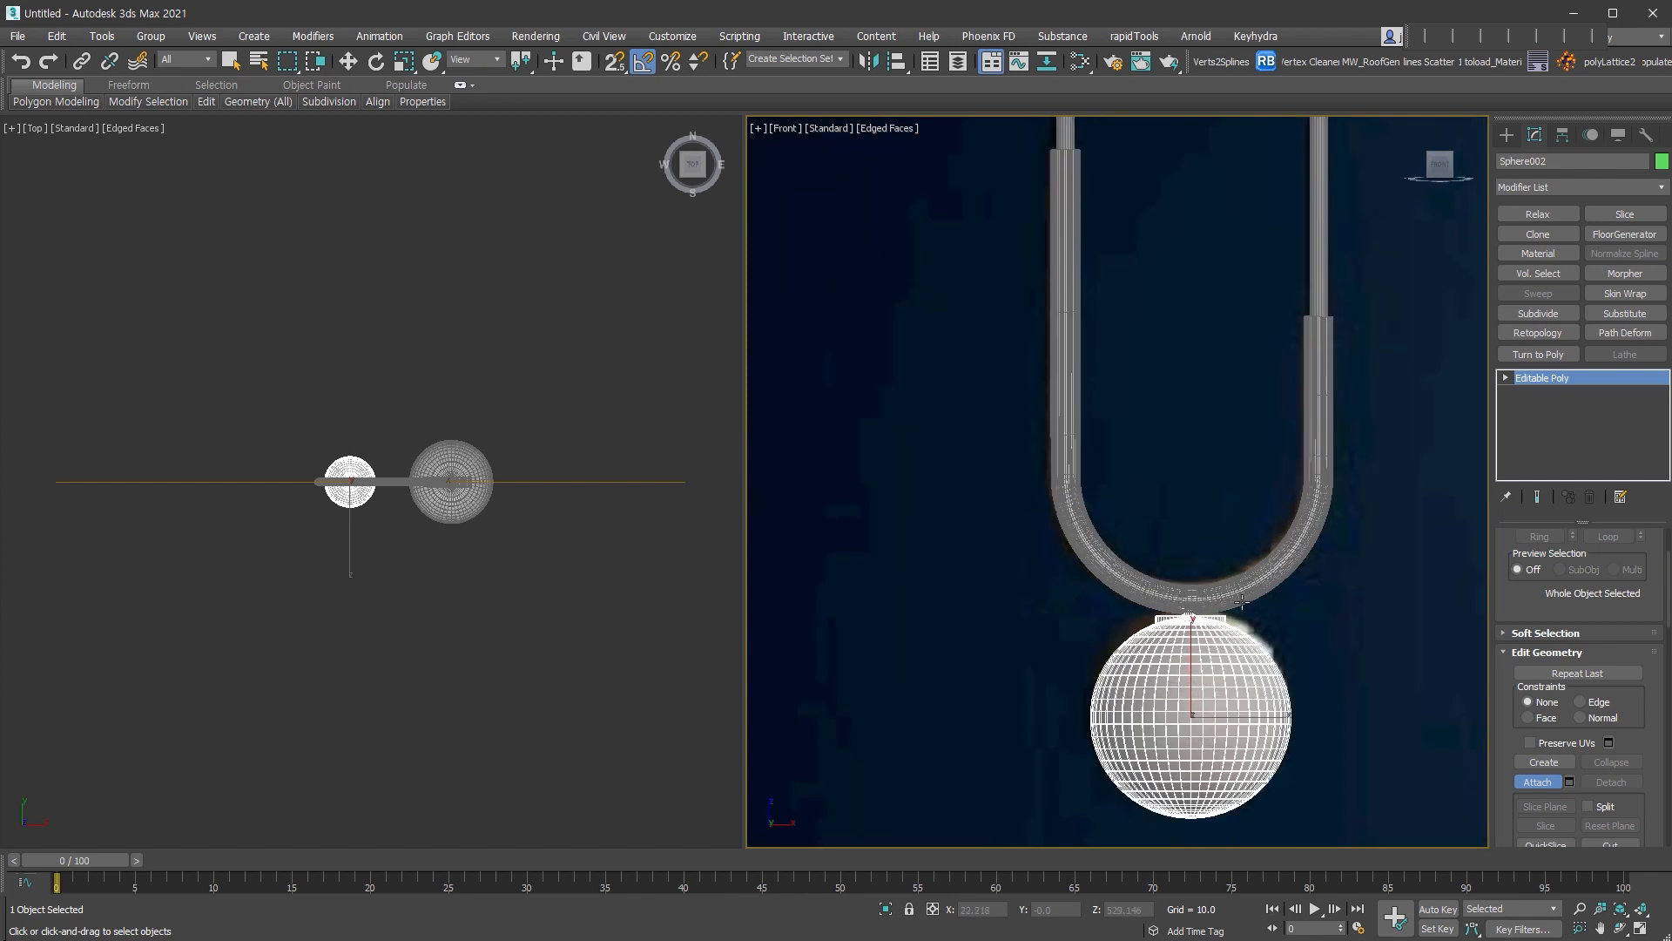
pyautogui.click(1244, 599)
pyautogui.press('w')
pyautogui.scroll(-5, 1106, 462)
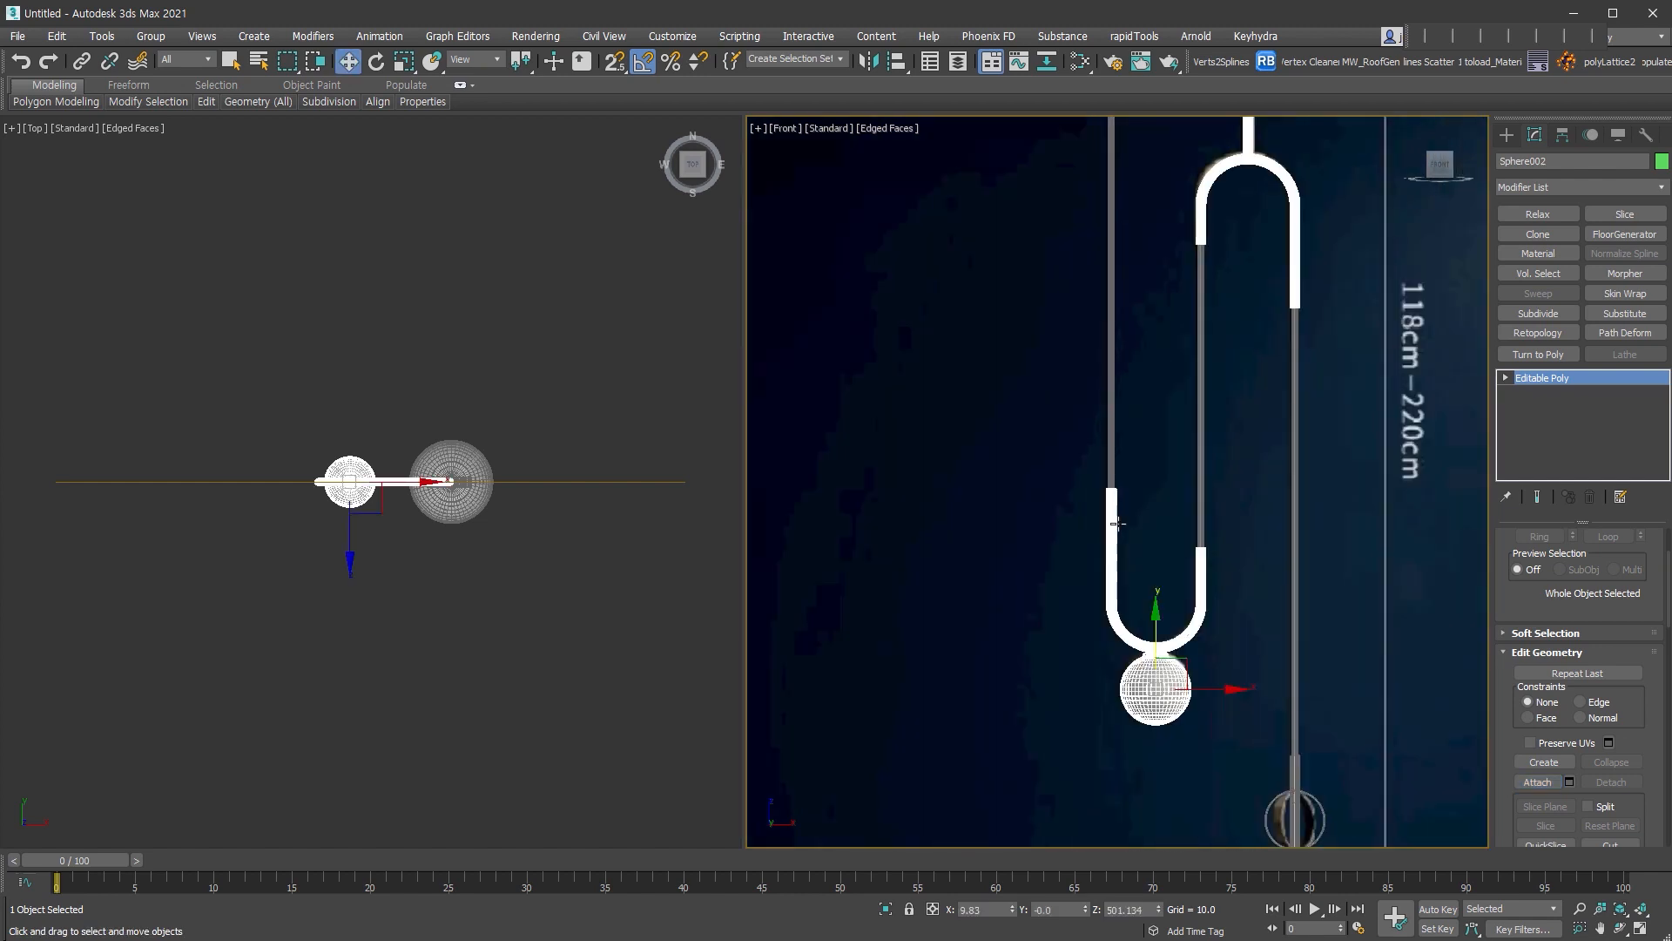
# - Clone the cap and stem elements of the large glass globe assembly to a new object
pyautogui.scroll(3, 1099, 410)
pyautogui.moveTo(1114, 419); pyautogui.dragTo(1136, 122, button='middle')
pyautogui.scroll(-3, 1136, 122)
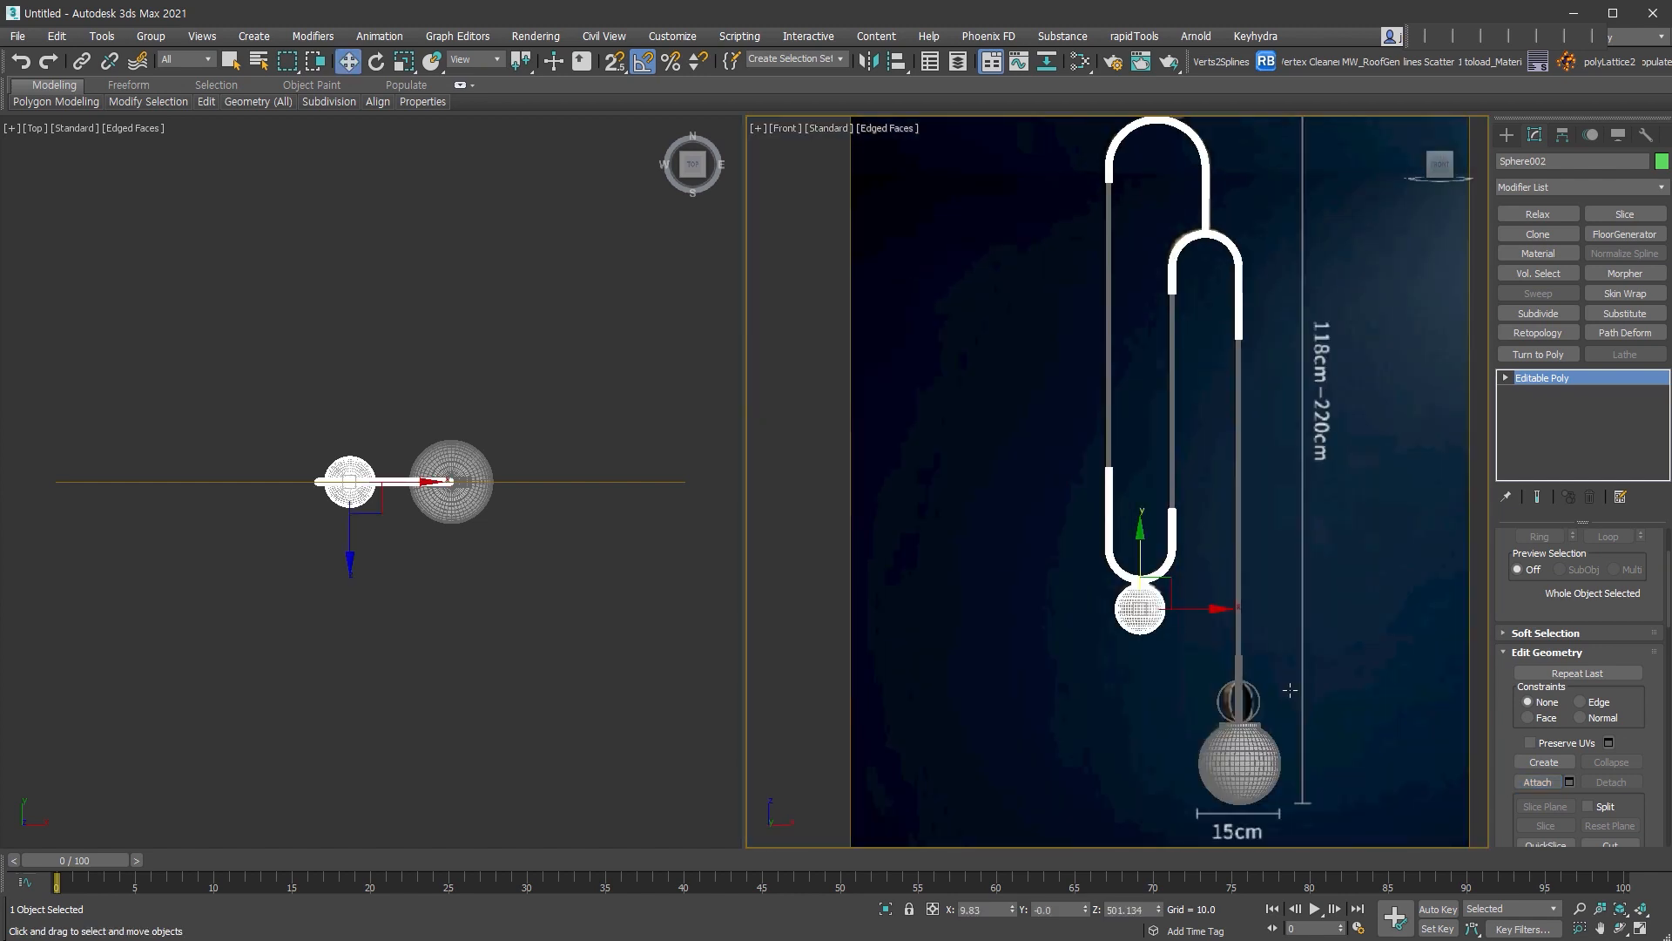
pyautogui.scroll(5, 1281, 684)
pyautogui.click(1154, 784)
pyautogui.moveTo(1154, 783); pyautogui.dragTo(1186, 645, button='middle')
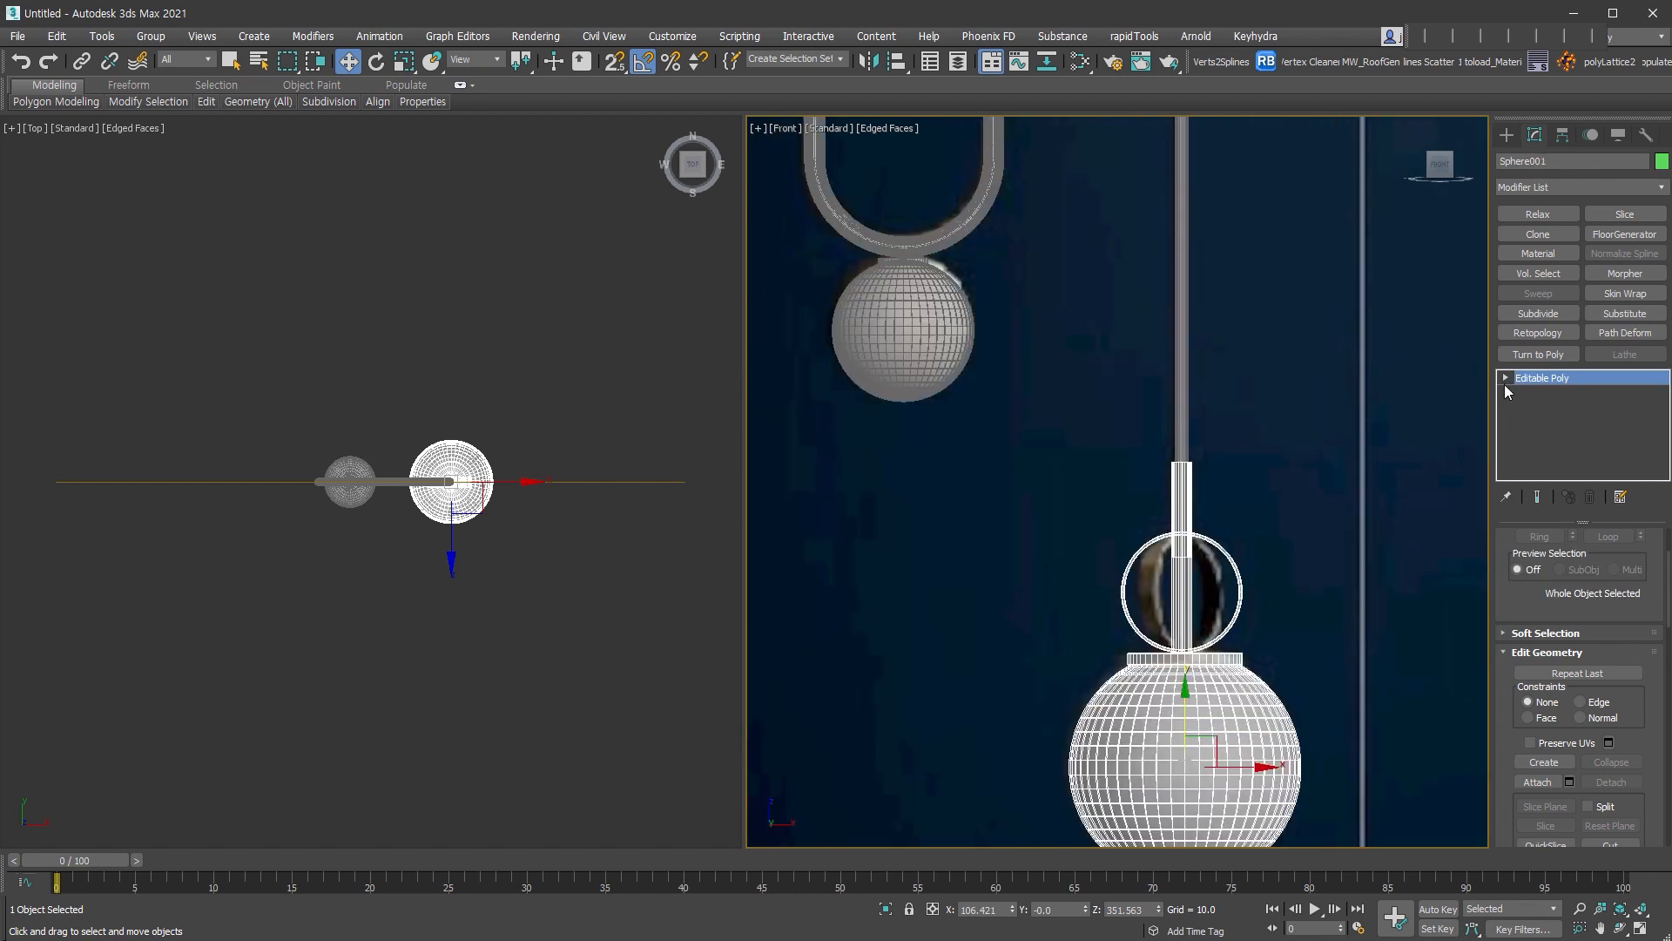
pyautogui.click(1541, 452)
pyautogui.click(1186, 648)
pyautogui.scroll(-4, 1307, 784)
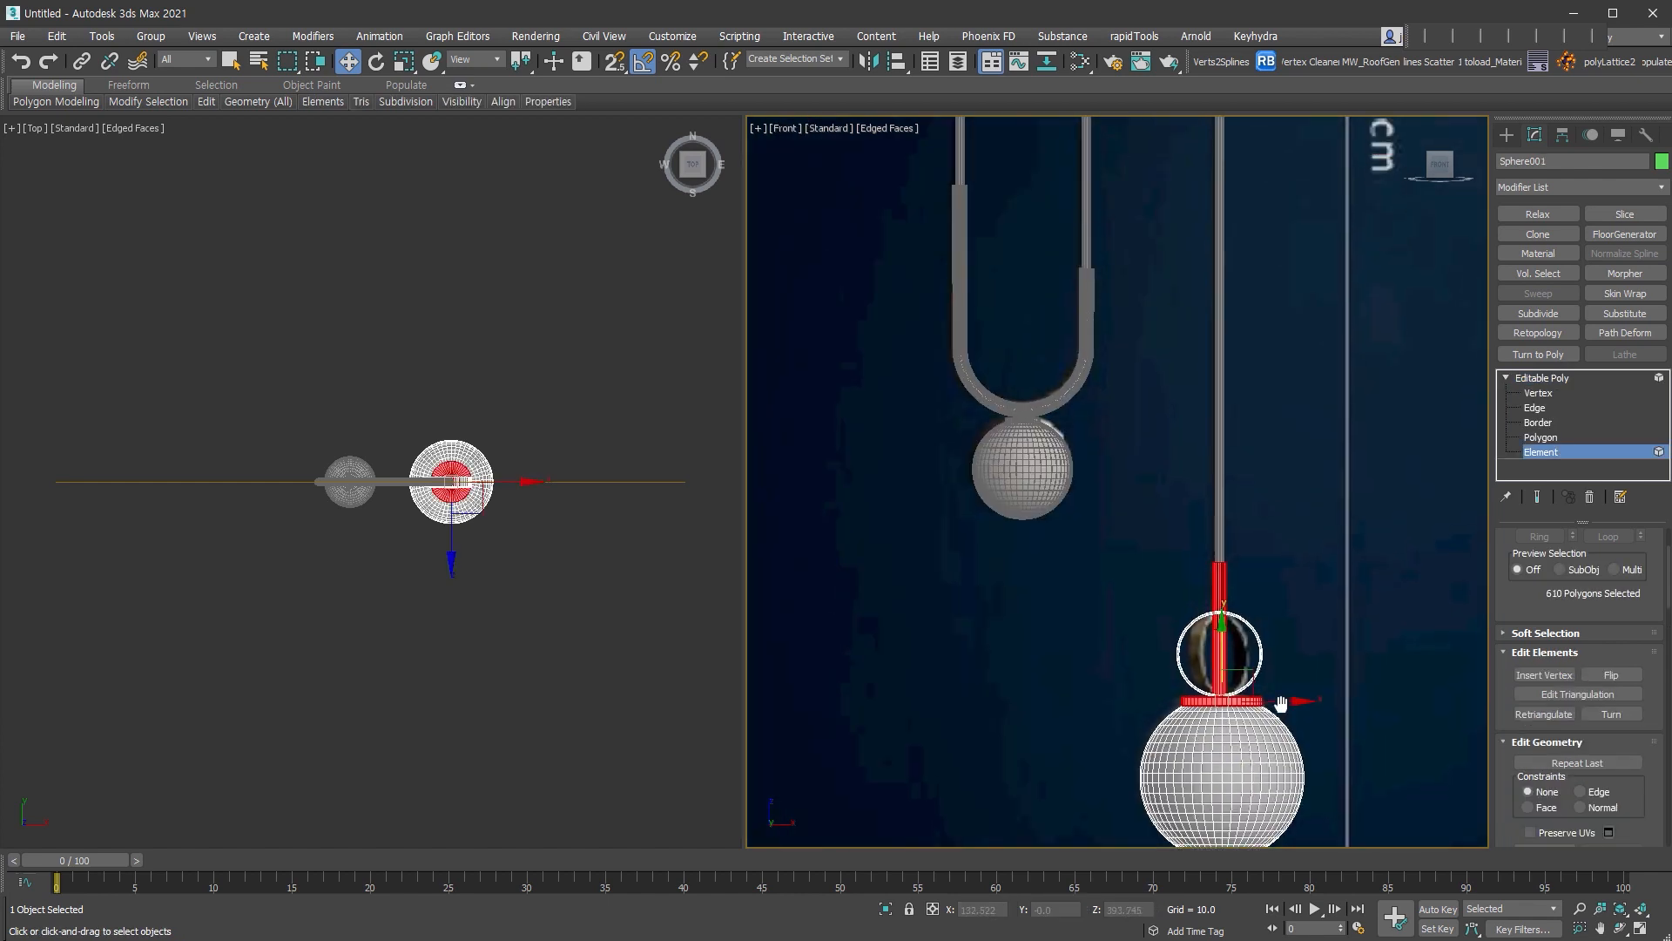
pyautogui.moveTo(1279, 679); pyautogui.dragTo(1223, 93)
pyautogui.hotkey('ctrl', 'z')
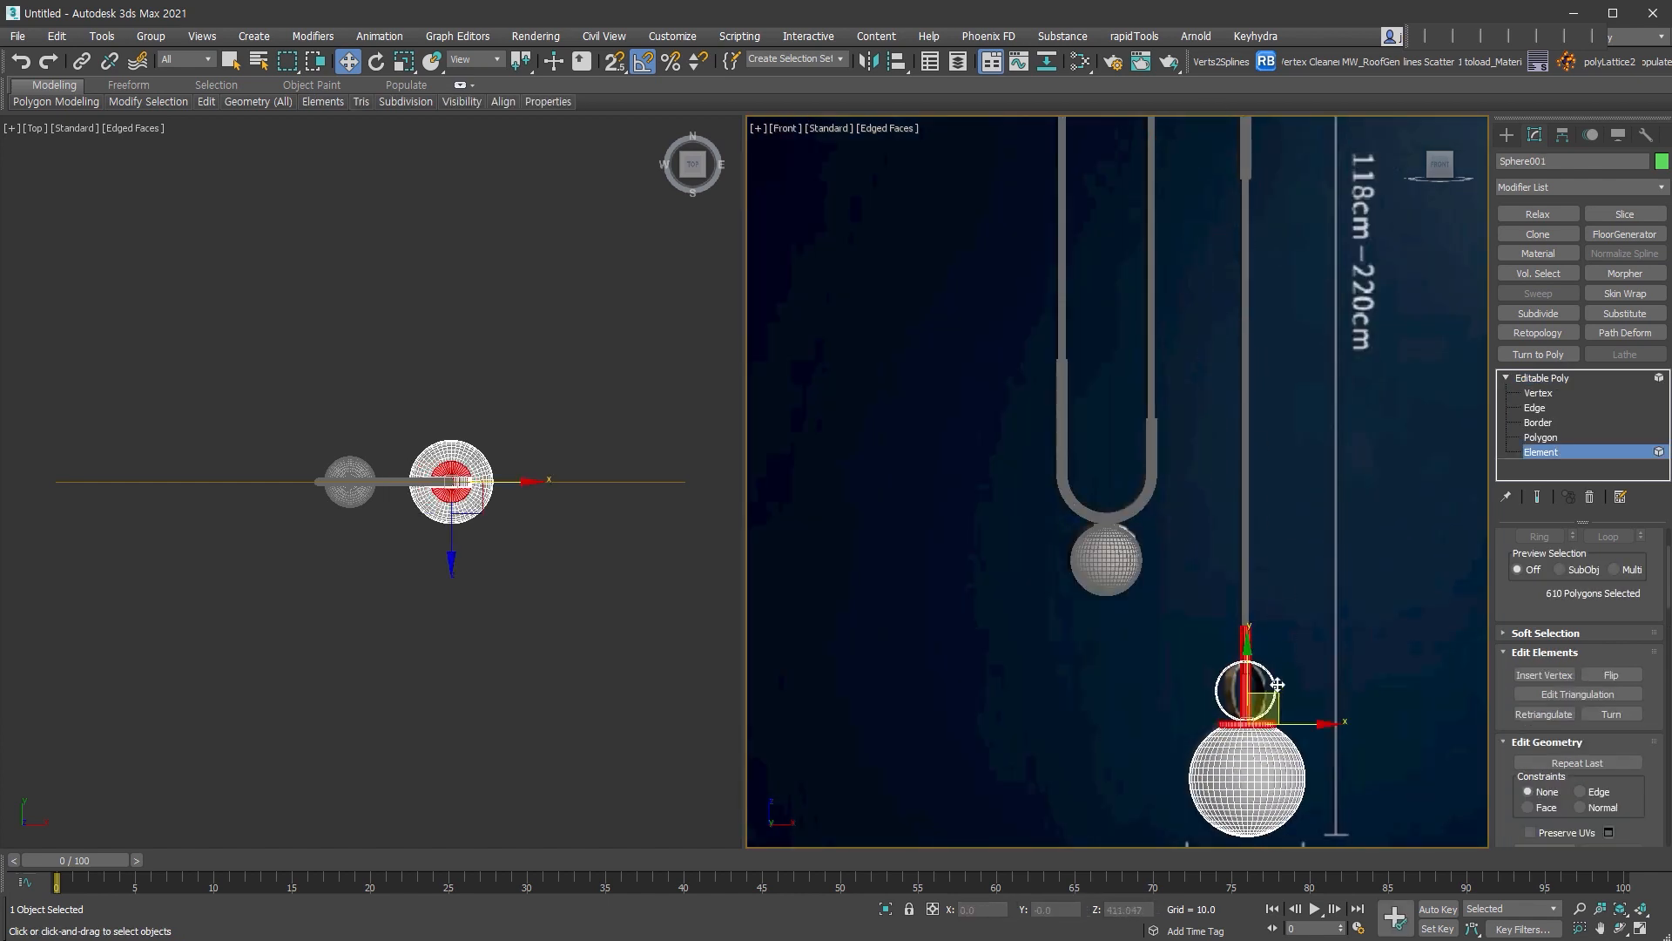
pyautogui.keyDown('shift'); pyautogui.moveTo(1274, 692); pyautogui.dragTo(1208, 209); pyautogui.keyUp('shift')
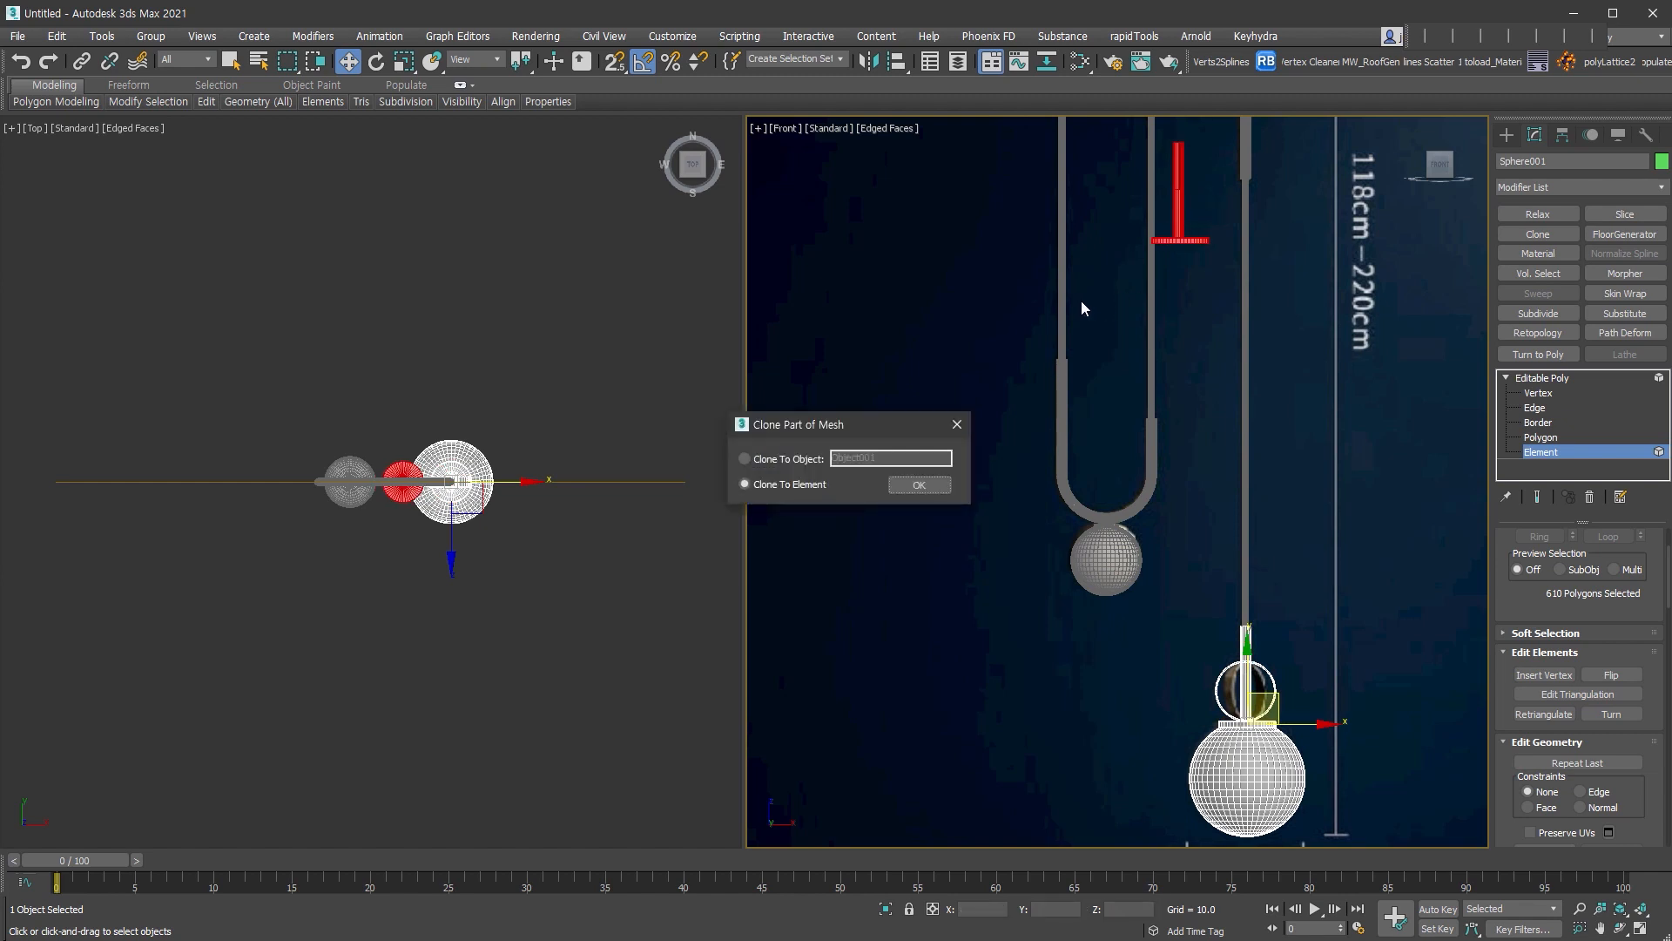
pyautogui.click(918, 485)
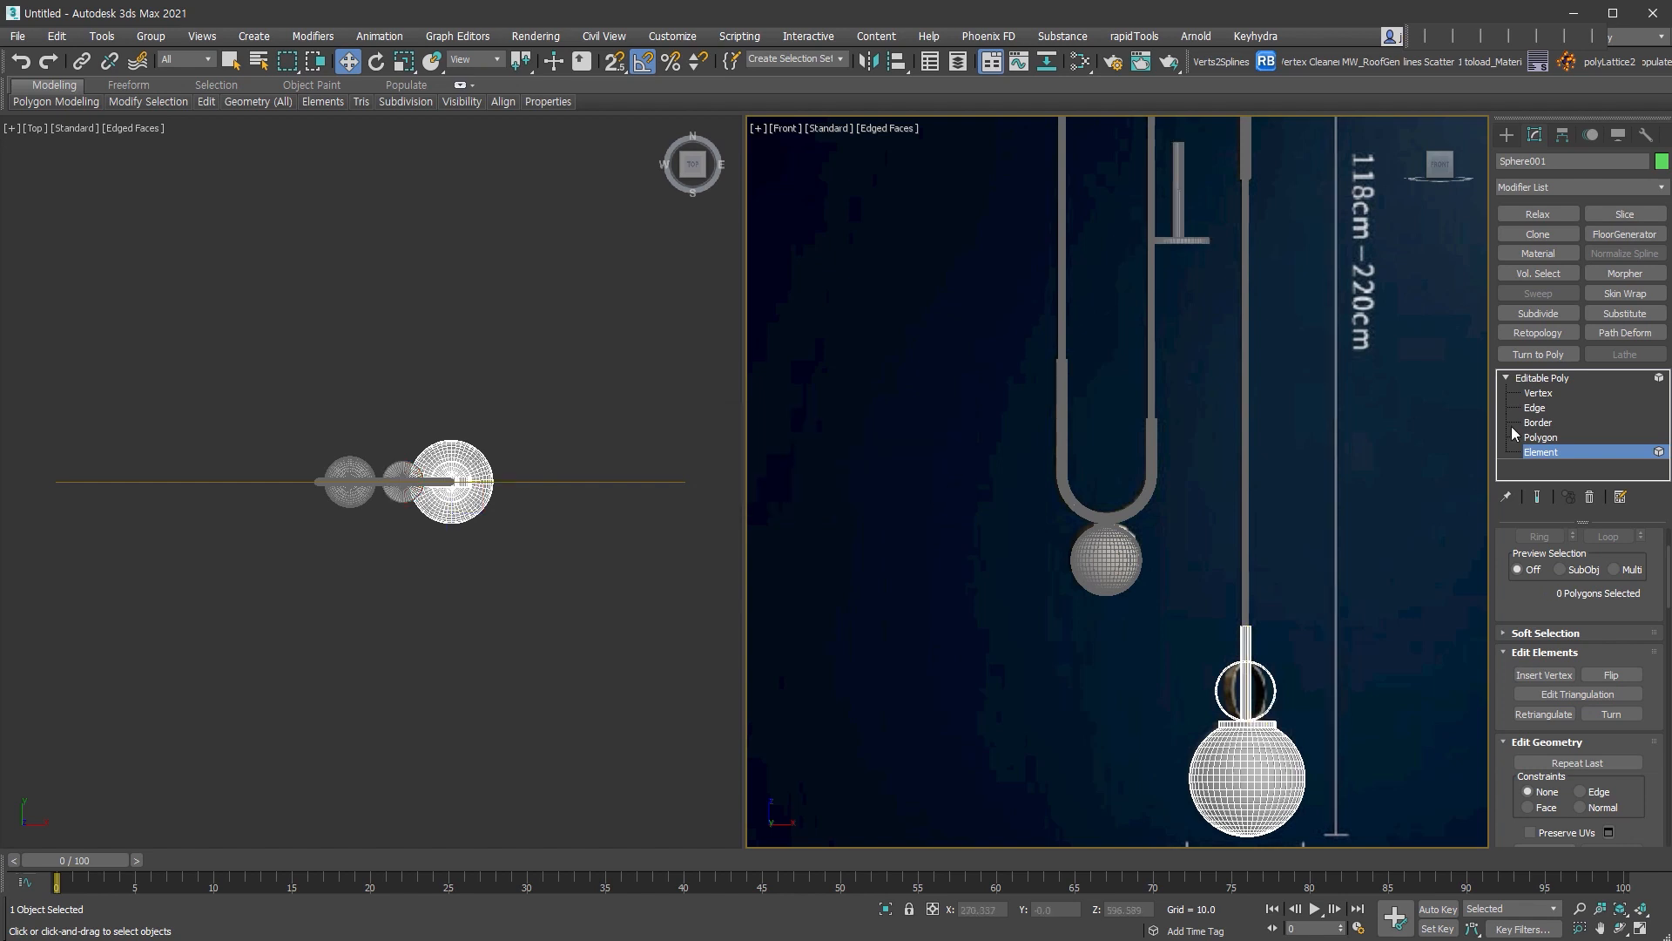
# - Center the cloned cap and stem's pivot and move the object up to the ceiling canopy above the upper arch
pyautogui.click(1558, 452)
pyautogui.moveTo(1208, 211); pyautogui.dragTo(1161, 522, button='middle')
pyautogui.click(1161, 546)
pyautogui.hotkey('alt', 'c')
pyautogui.moveTo(1176, 512); pyautogui.dragTo(1118, 139)
pyautogui.scroll(4, 1097, 313)
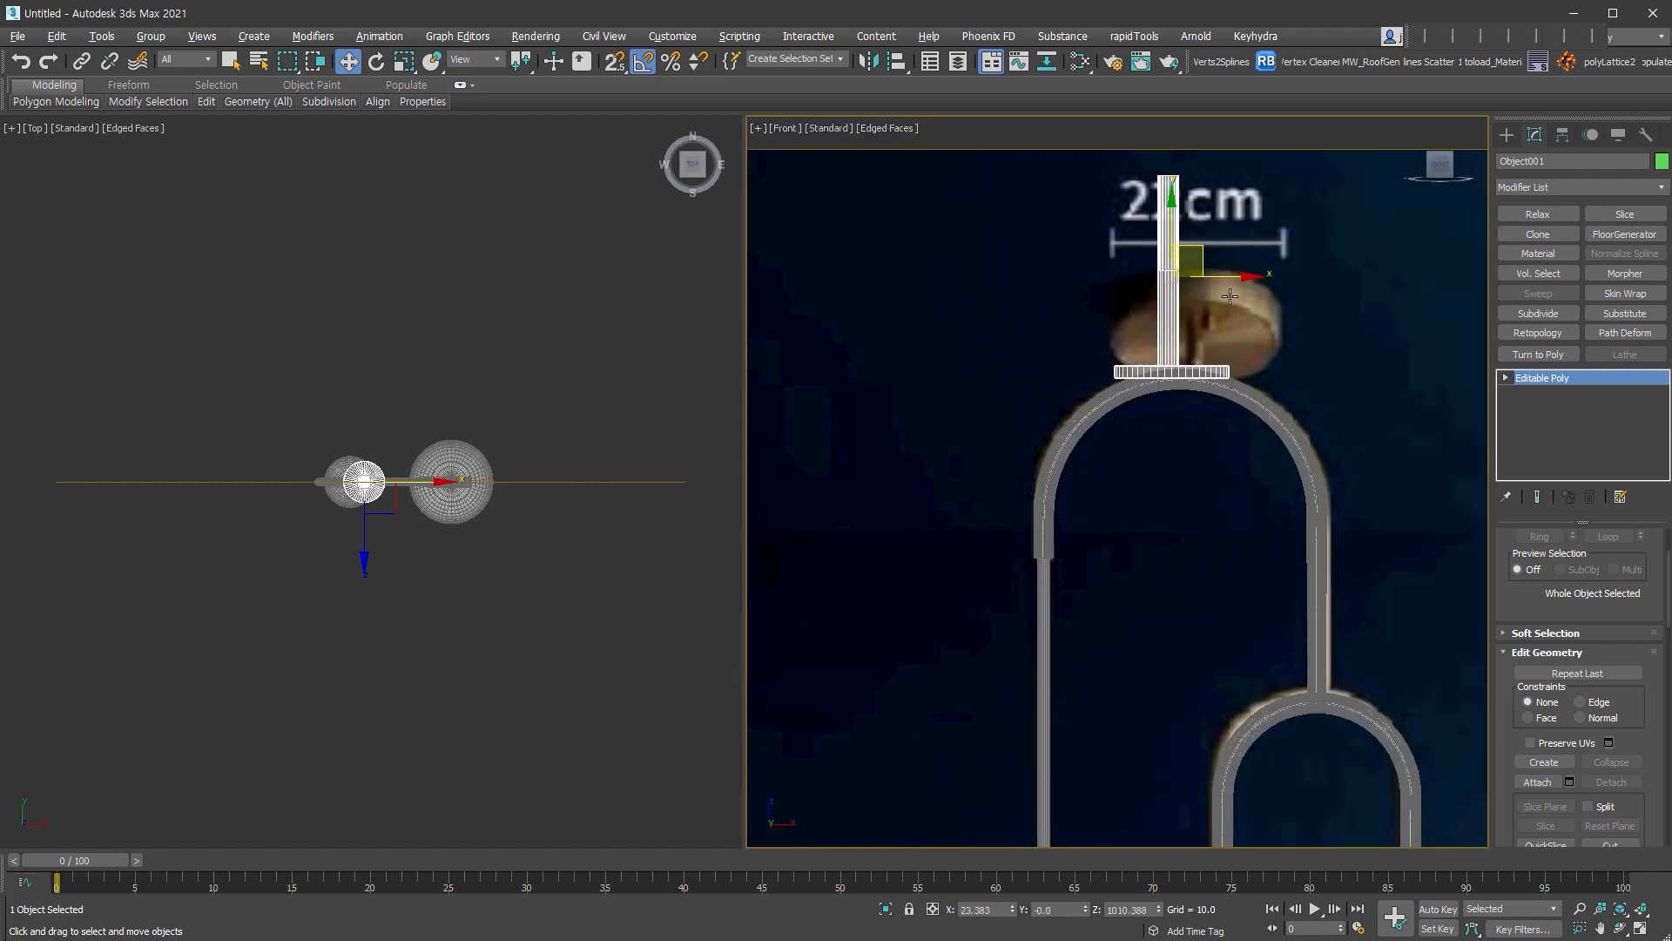
# - Turn the cloned cap and stem upside down so the disc sits above the stem
pyautogui.press('s')
pyautogui.moveTo(1227, 276); pyautogui.dragTo(1179, 396)
pyautogui.press('e')
pyautogui.press('s')
pyautogui.moveTo(1250, 249); pyautogui.dragTo(1271, 412)
# - Move the flipped disc and stem onto the reference canopy and scale them up to its width
pyautogui.rightClick(1171, 216)
pyautogui.click(1196, 236)
pyautogui.moveTo(1184, 233); pyautogui.dragTo(1190, 397)
pyautogui.rightClick(1184, 348)
pyautogui.click(1219, 398)
pyautogui.press('w')
# - Thicken the canopy disc by moving its top vertices, and scale its stem element thinner
pyautogui.scroll(2, 1184, 357)
pyautogui.press('1')
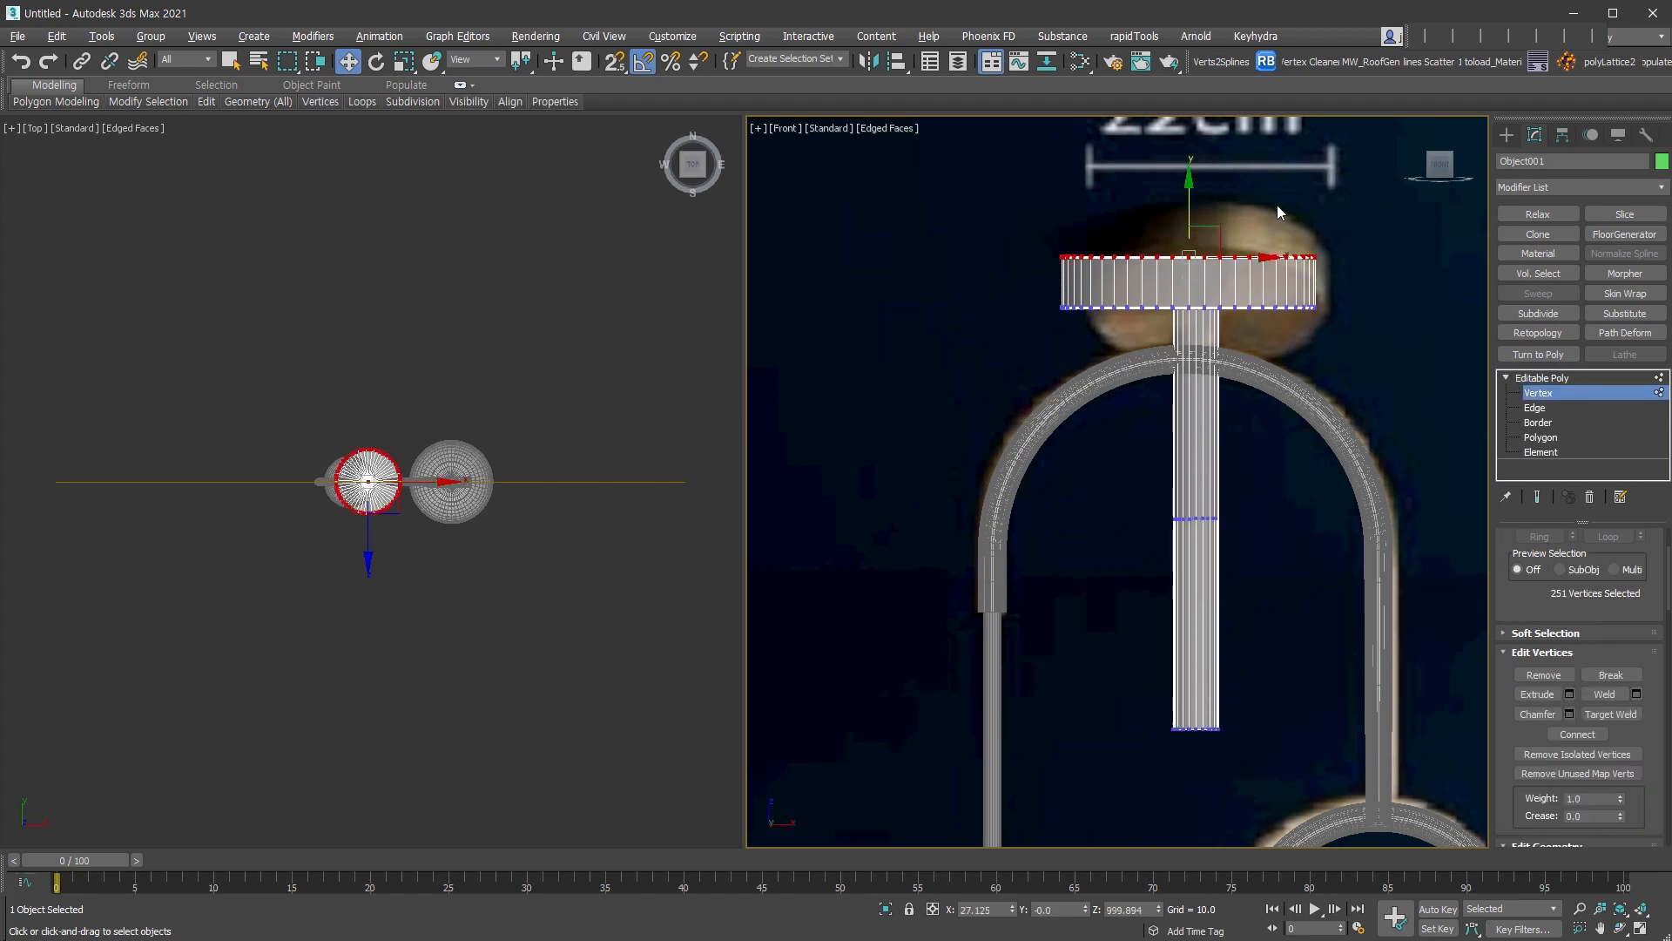
pyautogui.scroll(4, 1167, 344)
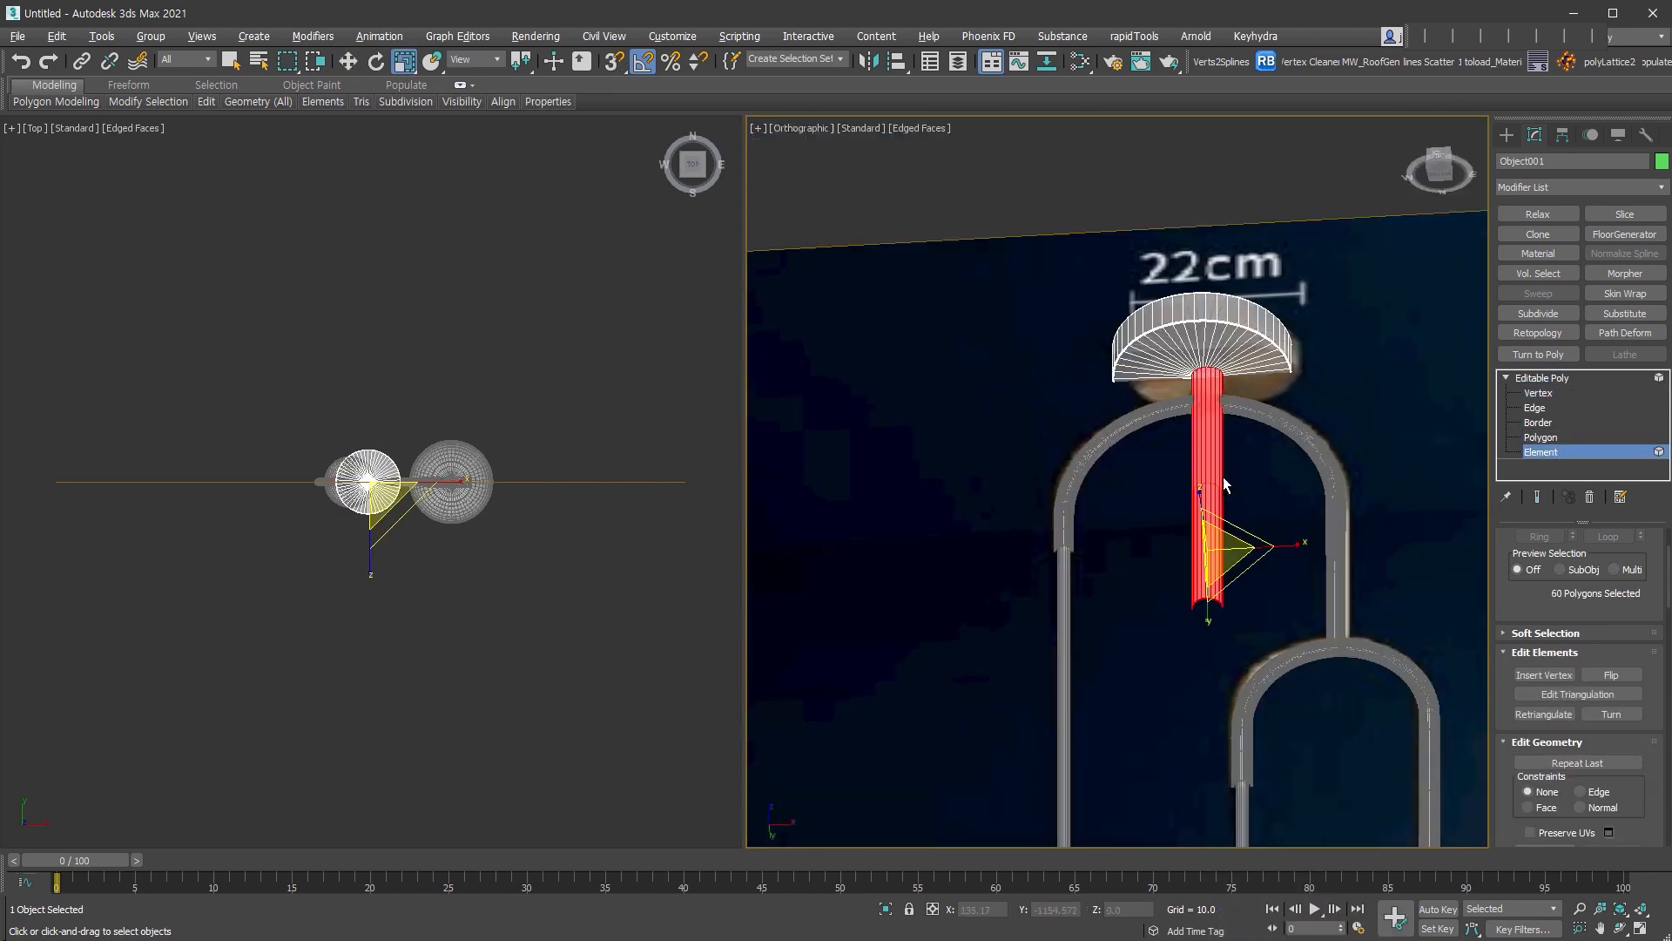
pyautogui.keyDown('alt'); pyautogui.moveTo(1222, 477); pyautogui.dragTo(1262, 358, button='middle'); pyautogui.keyUp('alt')
pyautogui.scroll(-2, 1293, 327)
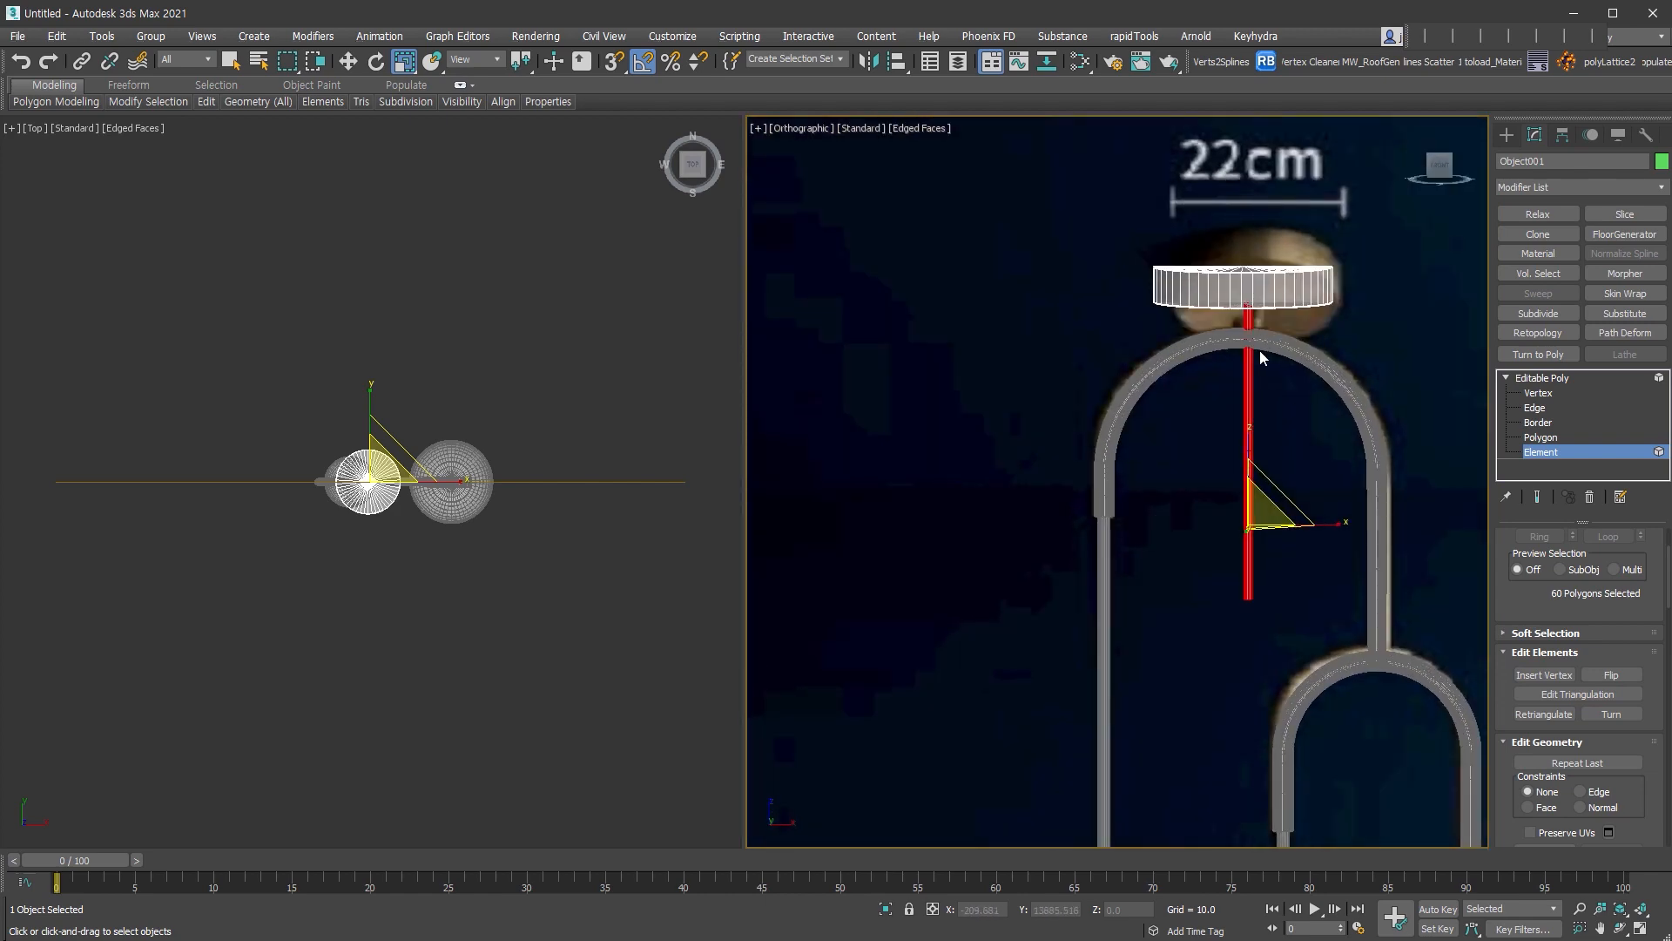
pyautogui.press('w')
pyautogui.scroll(2, 1284, 444)
pyautogui.click(1540, 451)
# - Align the thin canopy stem to the canopy disc
pyautogui.keyDown('alt'); pyautogui.moveTo(1222, 248); pyautogui.dragTo(1247, 397, button='middle'); pyautogui.keyUp('alt')
pyautogui.click(1220, 410)
pyautogui.hotkey('alt', 'a')
pyautogui.press('Escape')
pyautogui.click(1232, 408)
pyautogui.hotkey('alt', 'a')
pyautogui.click(1206, 228)
pyautogui.click(845, 624)
# - Shorten the canopy stem by moving its lower vertices up so that it ends inside the upper arch
pyautogui.press('1')
pyautogui.moveTo(1320, 522); pyautogui.dragTo(1162, 627)
pyautogui.keyDown('alt'); pyautogui.moveTo(1215, 610); pyautogui.dragTo(1231, 582, button='middle'); pyautogui.keyUp('alt')
pyautogui.moveTo(1228, 575); pyautogui.dragTo(1284, 144)
pyautogui.scroll(2, 1251, 384)
pyautogui.moveTo(1288, 122); pyautogui.dragTo(1258, 439, button='middle')
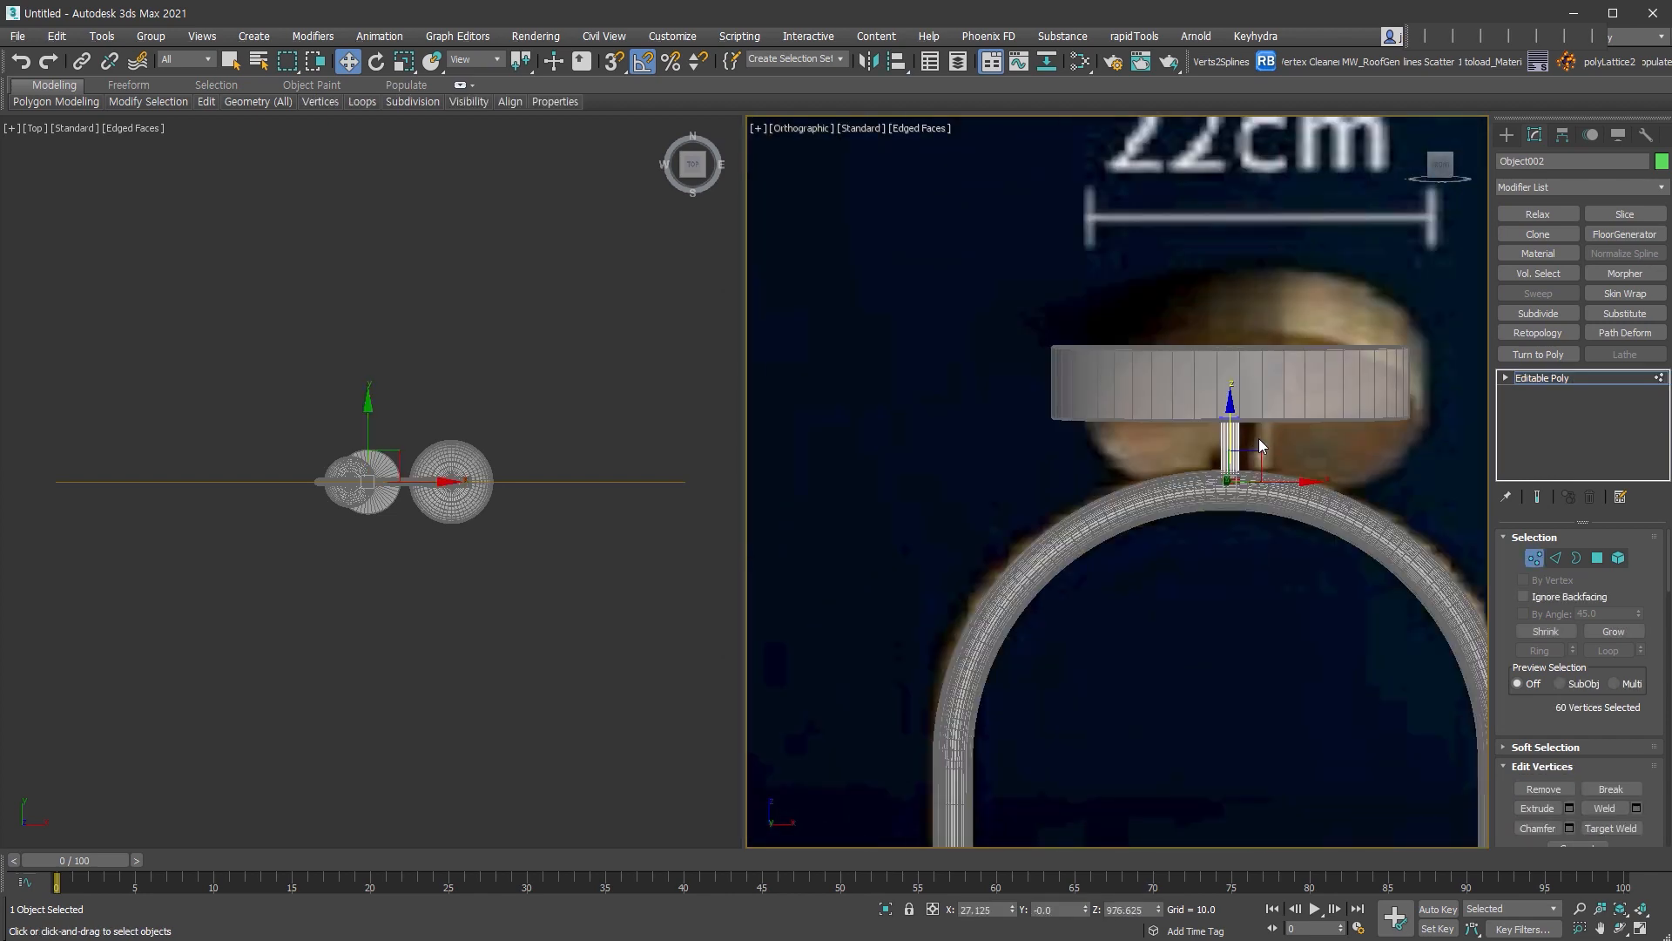
pyautogui.scroll(2, 1257, 439)
pyautogui.click(1535, 558)
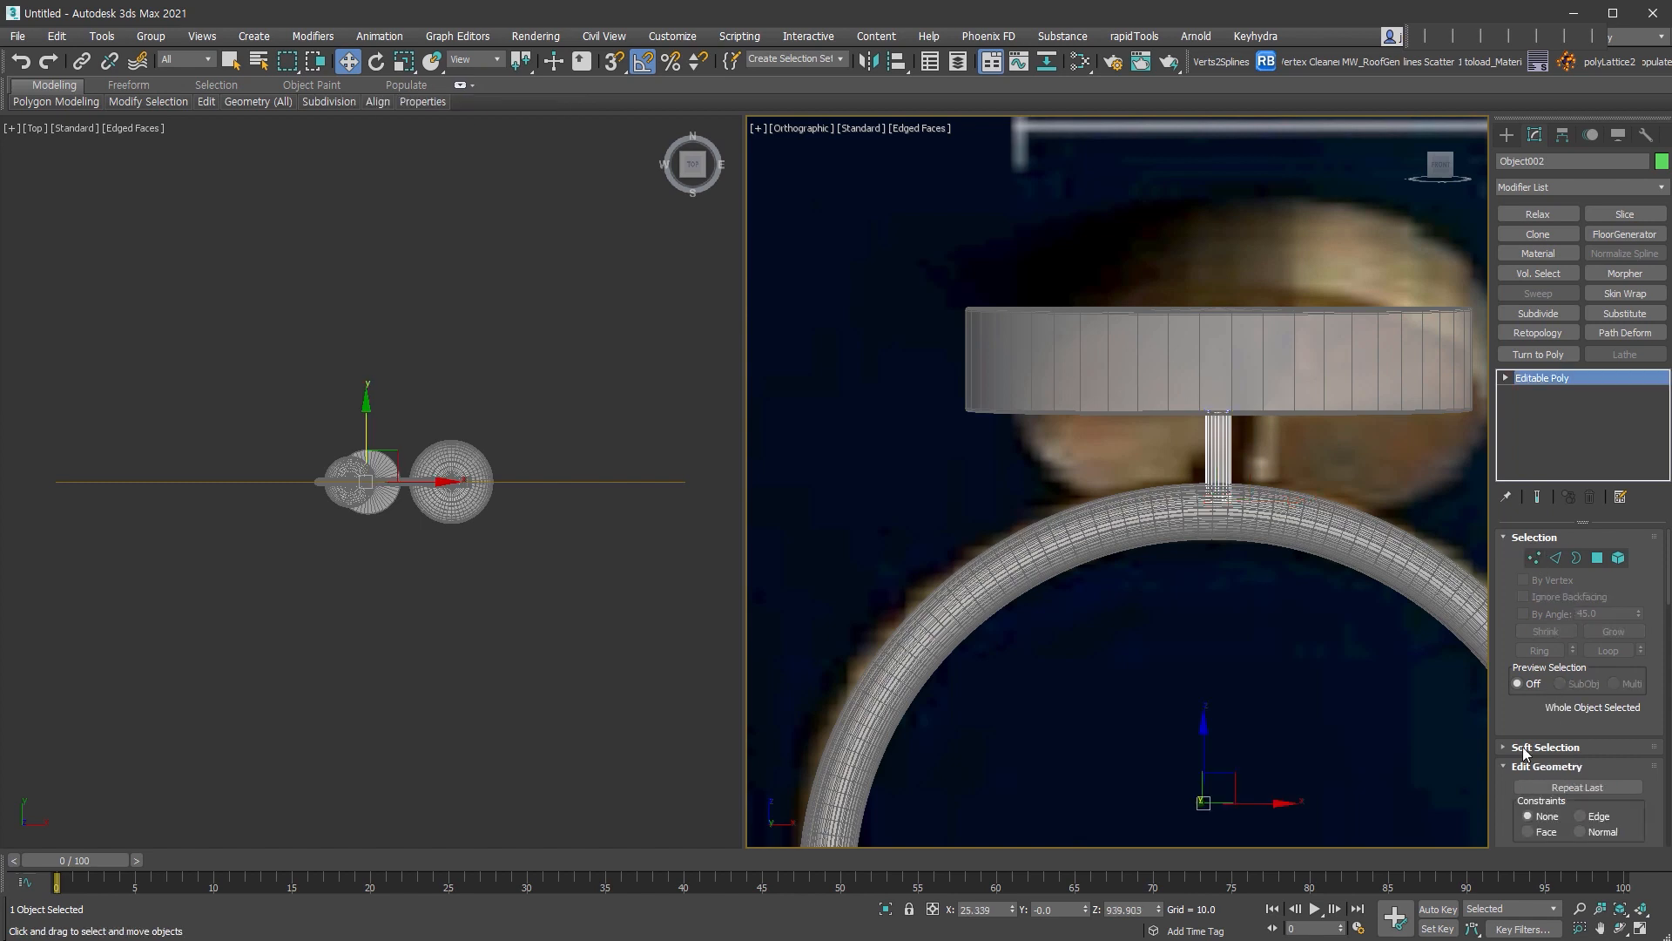
# - Attach the canopy disc and the combined curved tubes and ball to the canopy stem
pyautogui.scroll(-2, 1533, 801)
pyautogui.click(1538, 752)
pyautogui.scroll(-2, 1135, 244)
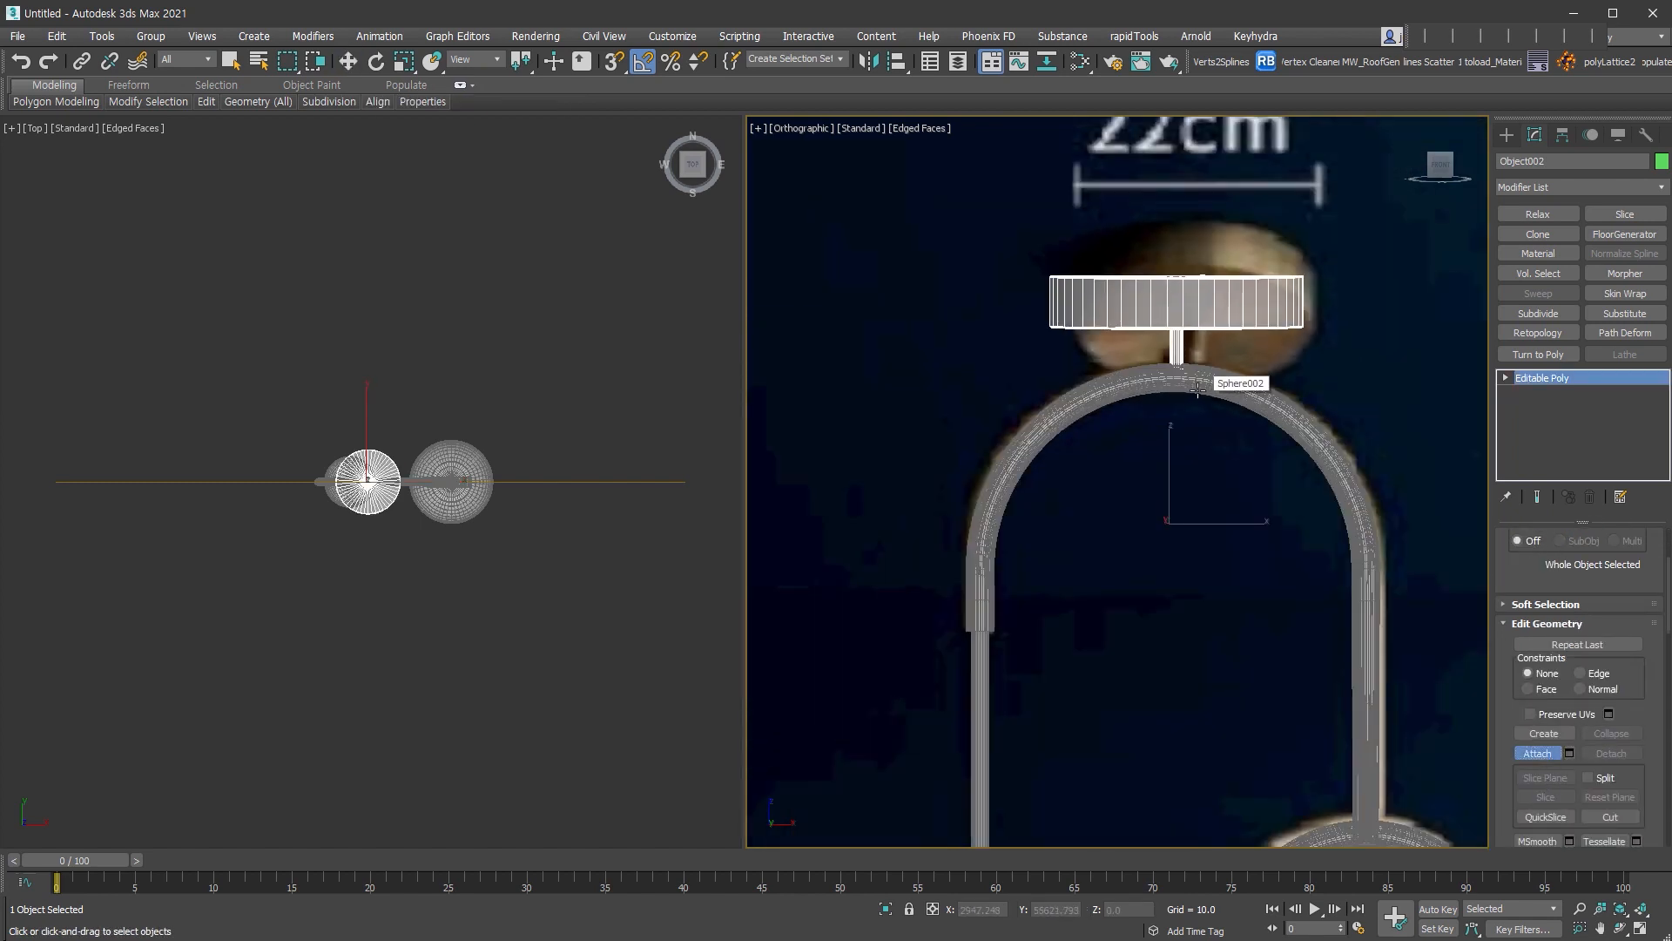
pyautogui.click(1197, 390)
pyautogui.moveTo(1291, 514); pyautogui.dragTo(1265, 351, button='middle')
pyautogui.scroll(-2, 1265, 351)
pyautogui.scroll(-2, 1321, 567)
pyautogui.moveTo(1321, 567); pyautogui.dragTo(1271, 130, button='middle')
pyautogui.moveTo(1179, 818); pyautogui.dragTo(1213, 559, button='middle')
pyautogui.scroll(10, 1212, 558)
pyautogui.press('w')
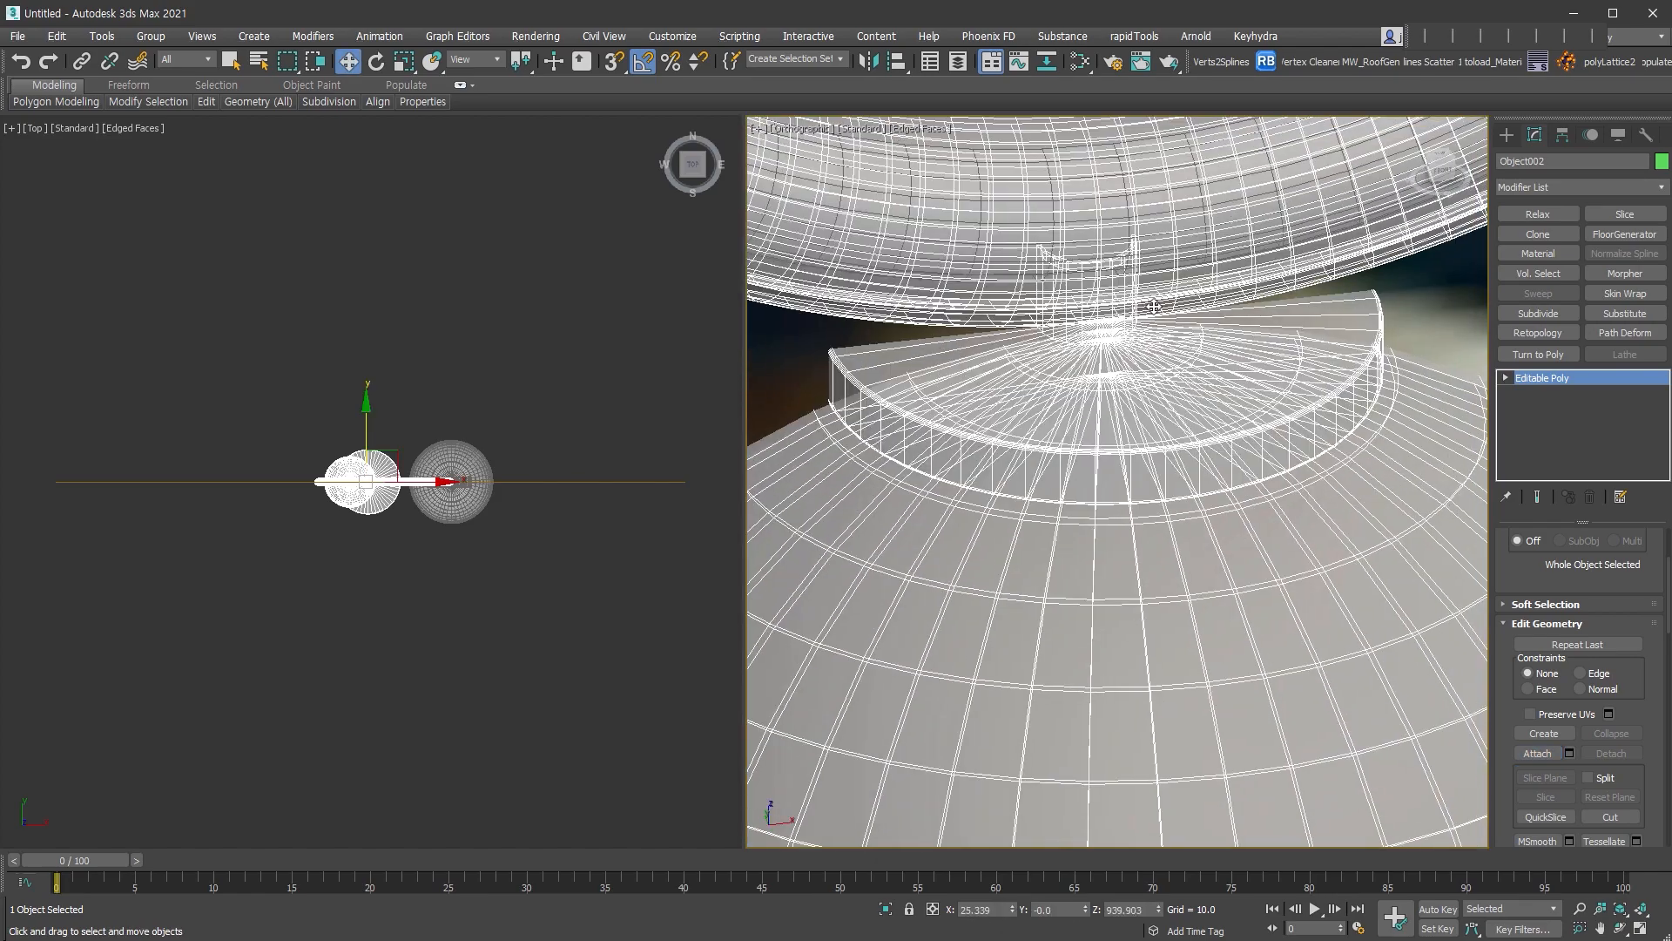
# - Inspect the glass globe fitting, the curved tubes and the brass ball against the reference image
pyautogui.scroll(-5, 1154, 307)
pyautogui.click(1219, 523)
pyautogui.scroll(8, 1157, 490)
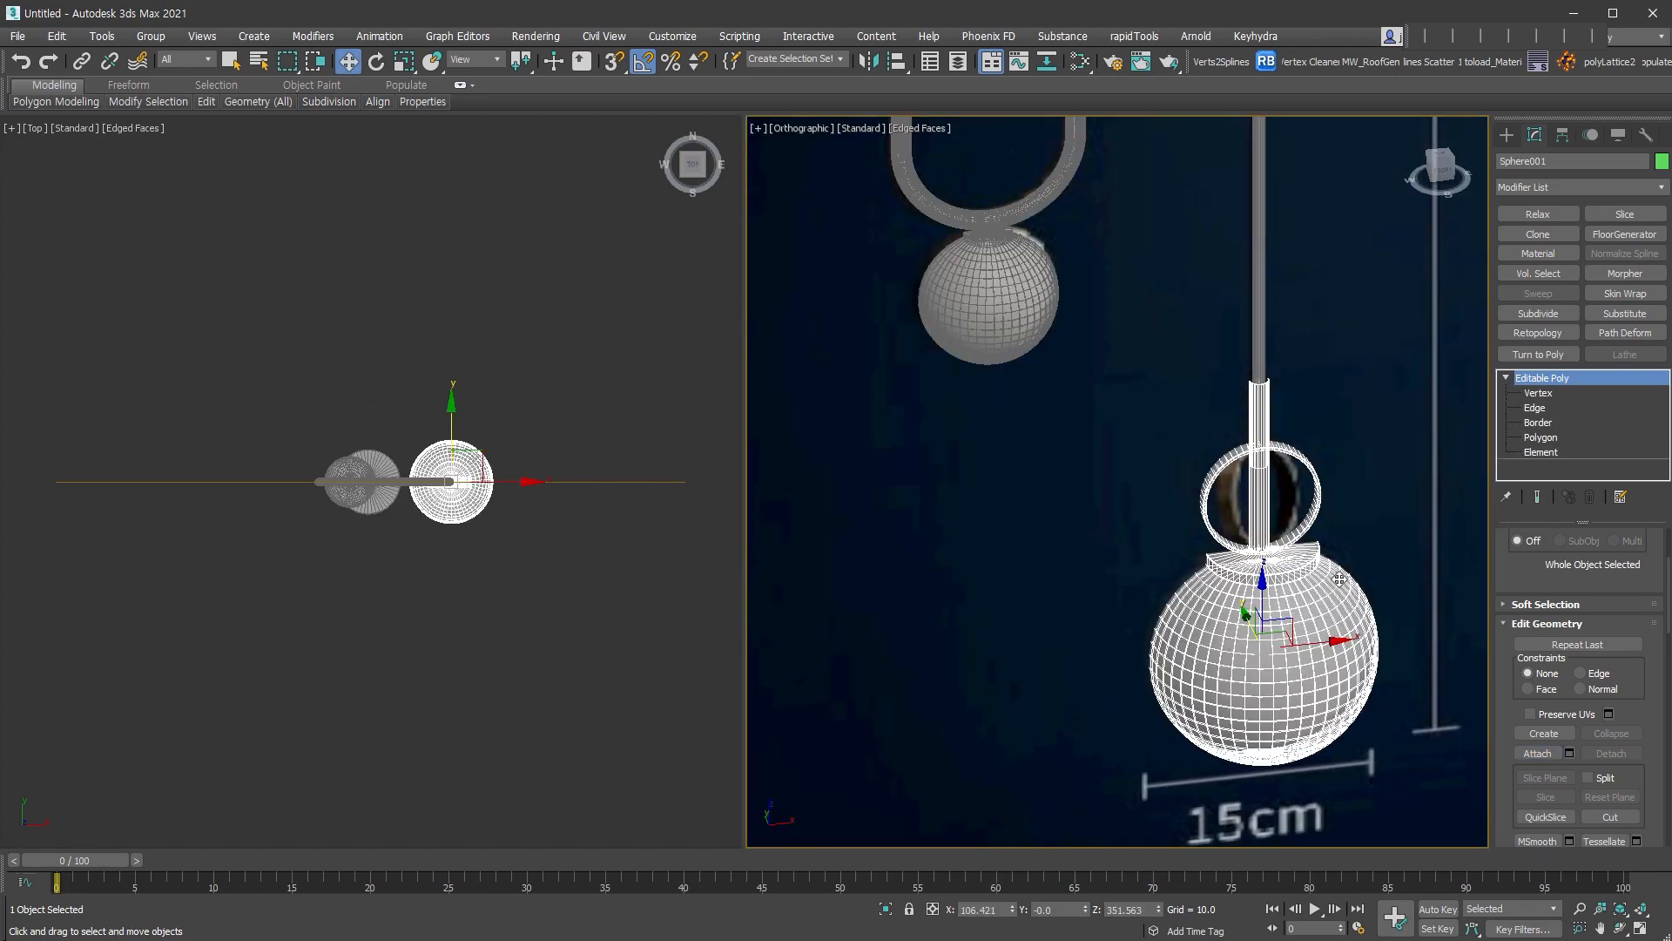
pyautogui.keyDown('alt'); pyautogui.moveTo(1156, 491); pyautogui.dragTo(1134, 525, button='middle'); pyautogui.keyUp('alt')
pyautogui.scroll(-10, 1134, 525)
pyautogui.scroll(1, 1173, 555)
pyautogui.keyDown('alt'); pyautogui.moveTo(1172, 555); pyautogui.dragTo(1209, 692, button='middle'); pyautogui.keyUp('alt')
pyautogui.click(1200, 817)
pyautogui.click(1122, 570)
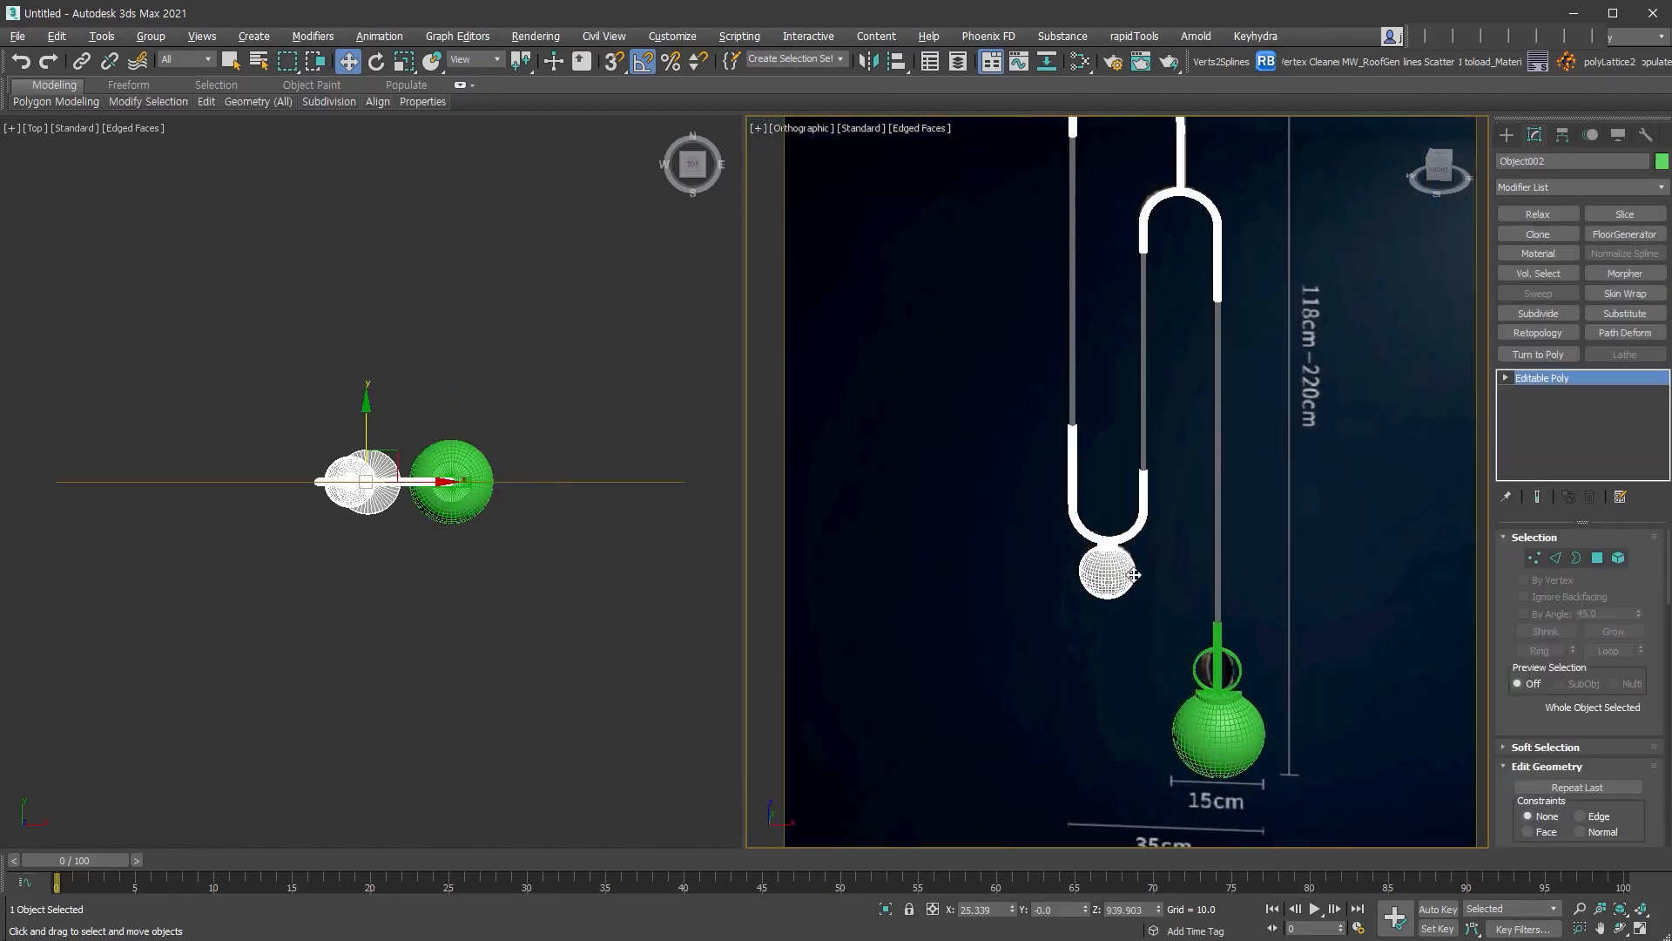
pyautogui.scroll(-2, 1132, 523)
pyautogui.scroll(1, 1137, 483)
pyautogui.scroll(2, 1107, 714)
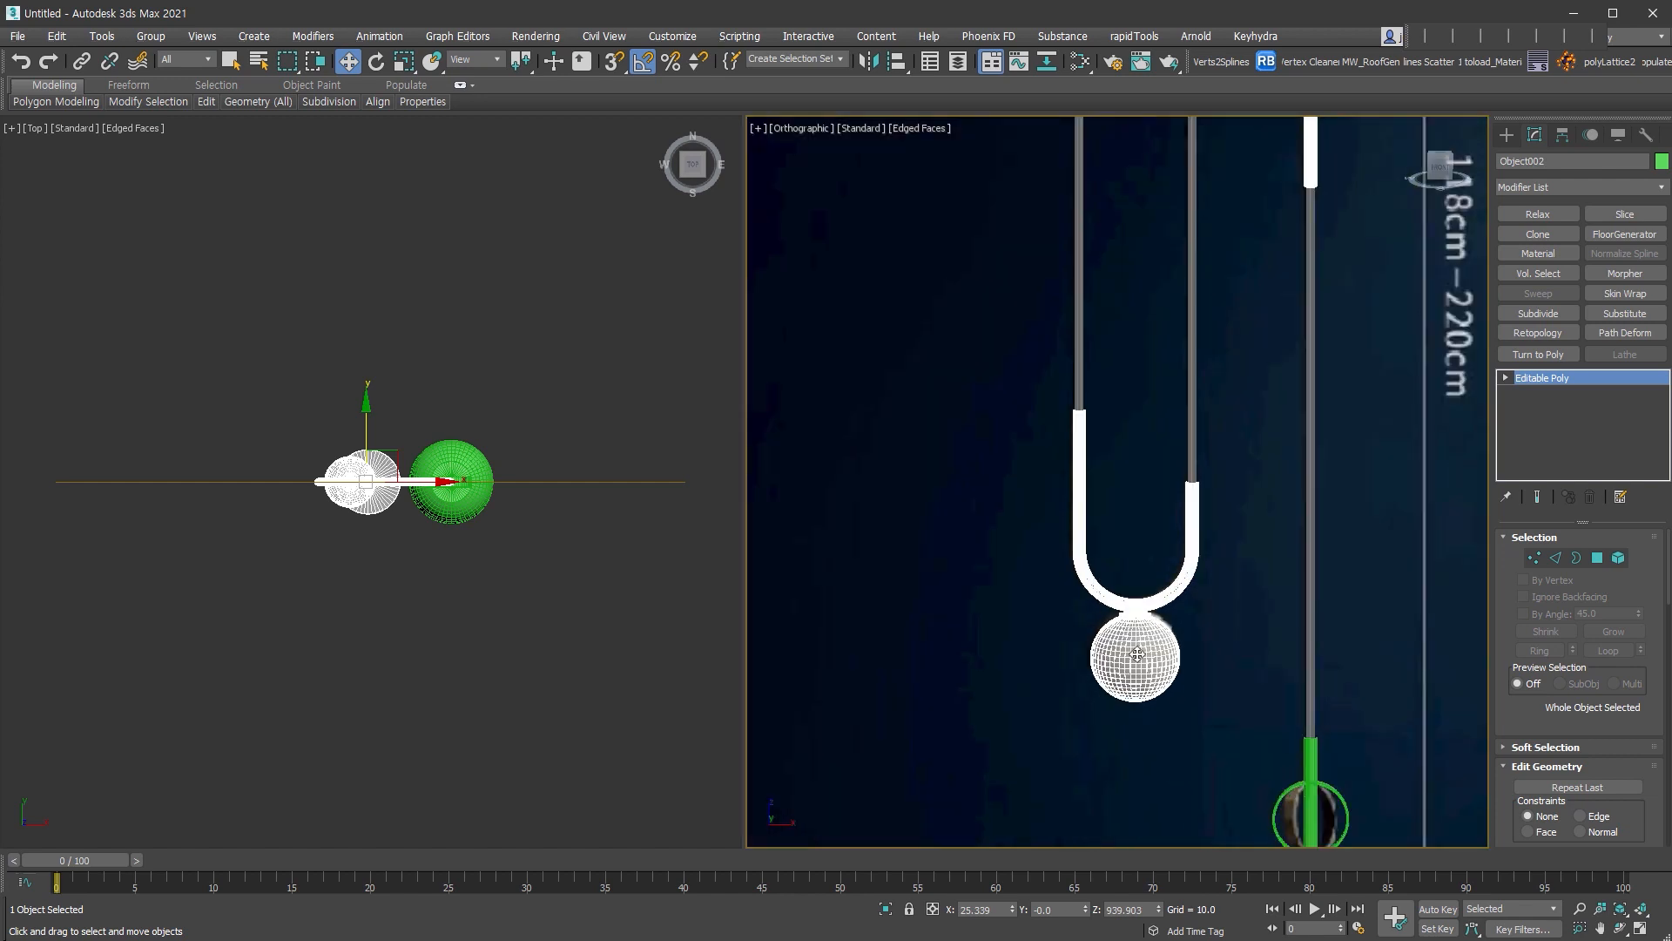
pyautogui.moveTo(1132, 653); pyautogui.dragTo(1115, 721, button='middle')
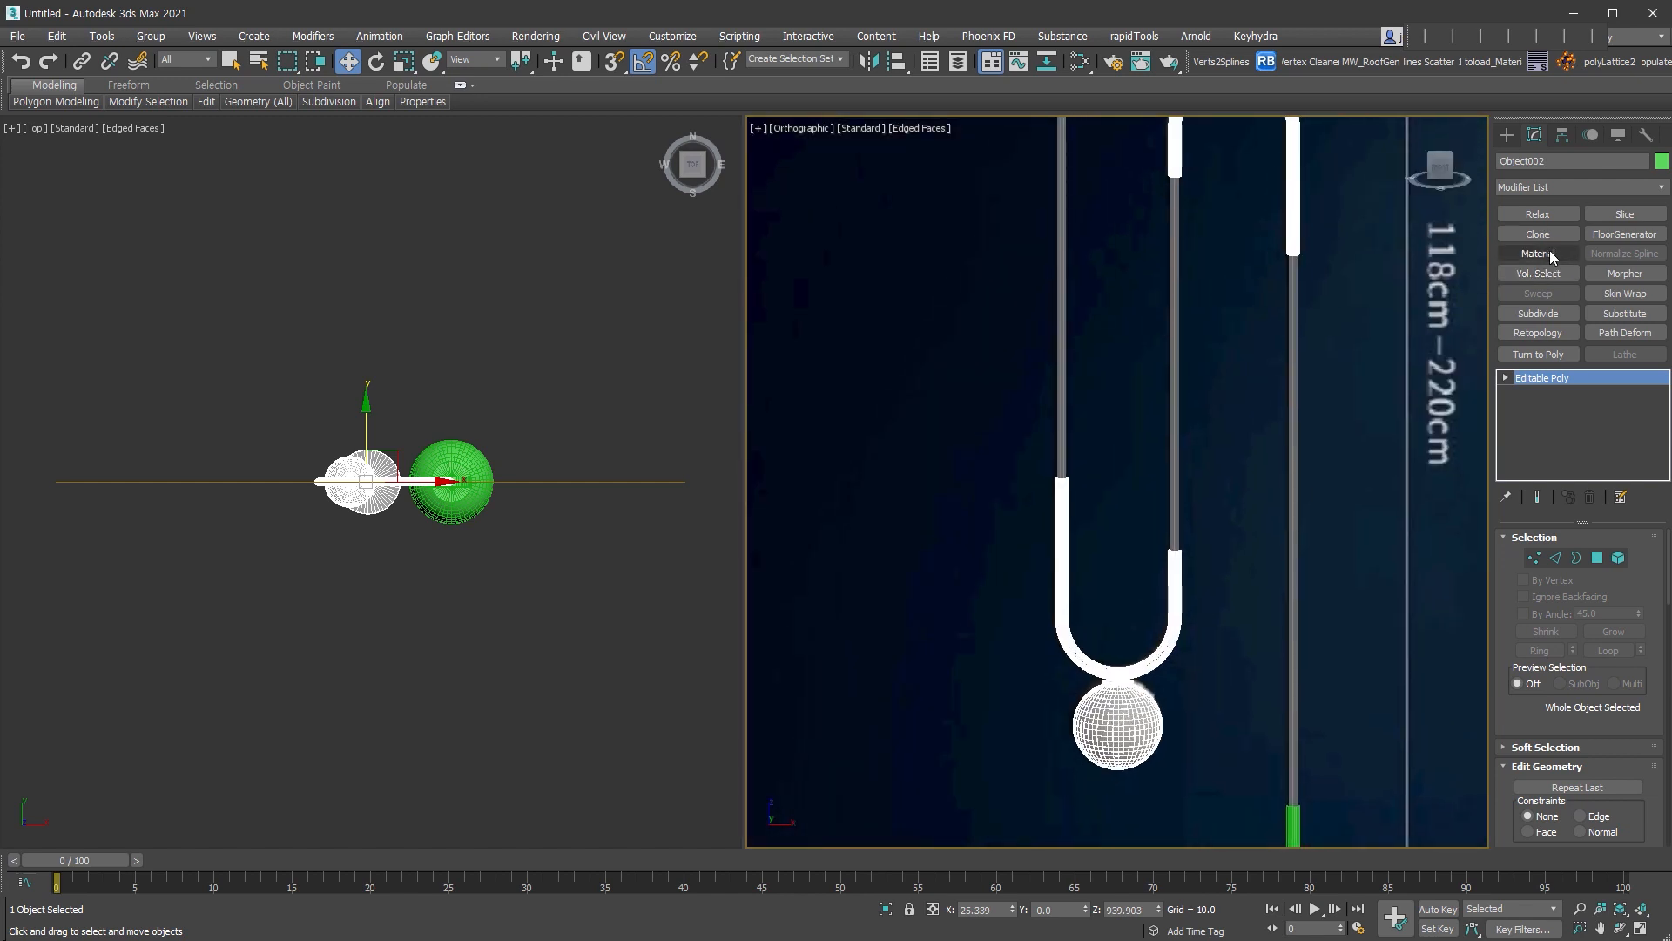
pyautogui.click(1537, 252)
pyautogui.scroll(-3, 1196, 576)
pyautogui.moveTo(1193, 575)
pyautogui.mouseDown(button='middle')
pyautogui.moveTo(1135, 657)
pyautogui.moveTo(1178, 593)
pyautogui.mouseUp(button='middle')
pyautogui.hotkey('ctrl', 'z')
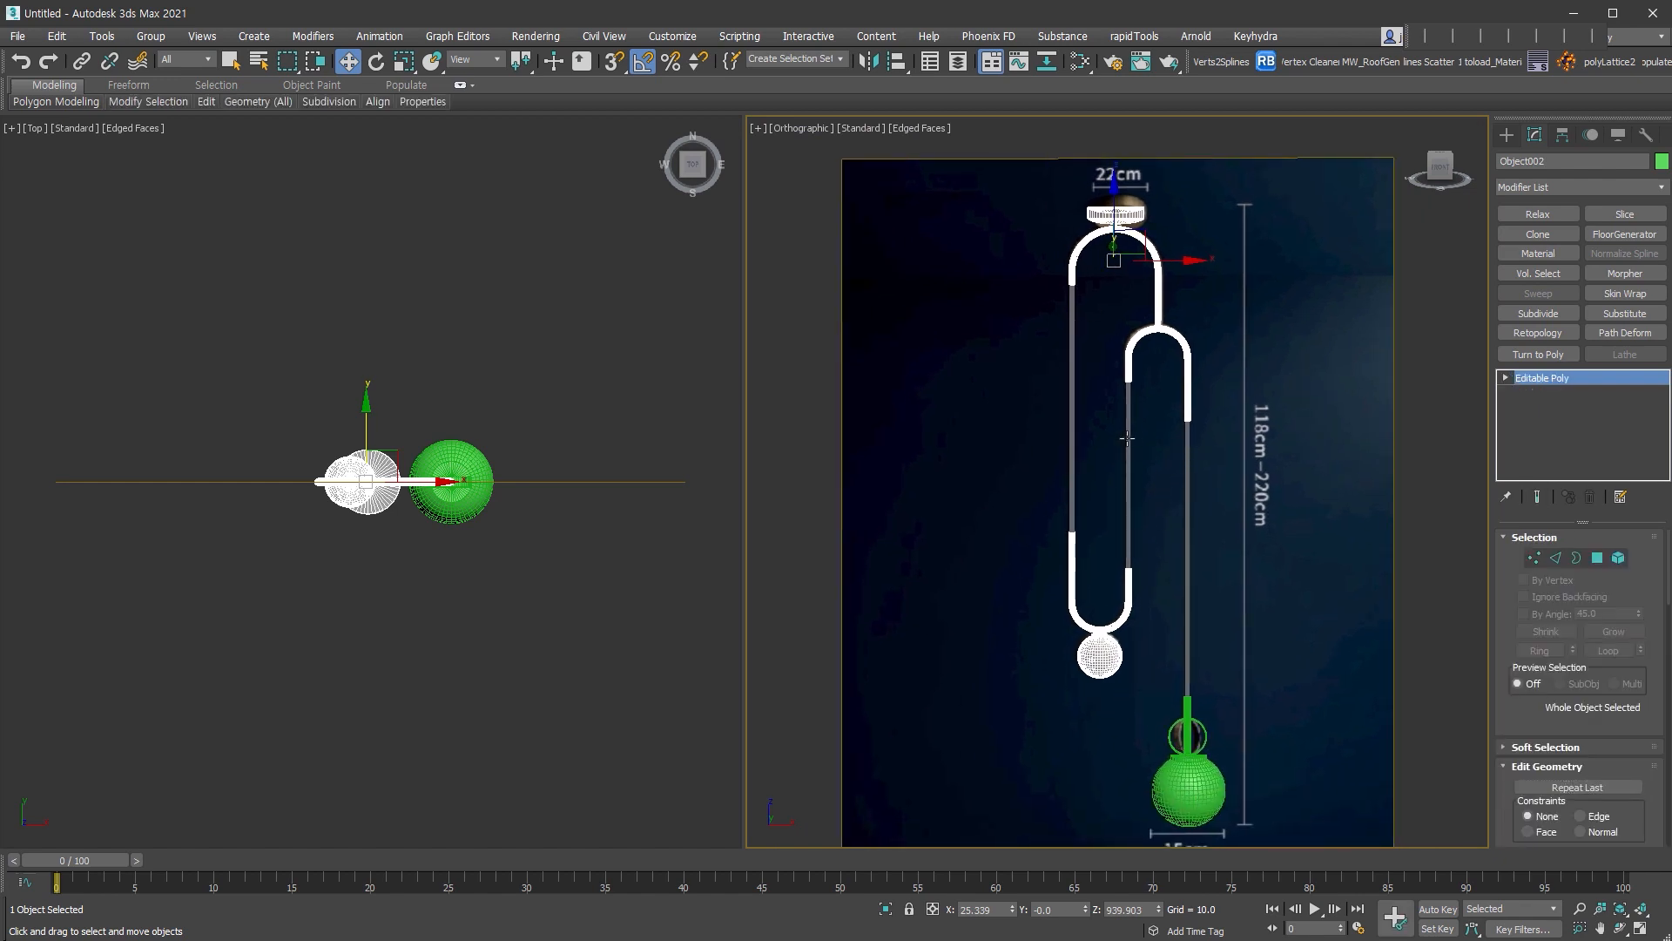
# - Remove the reference image plane from the scene and clear the selection
pyautogui.moveTo(1126, 438); pyautogui.dragTo(1146, 373, button='middle')
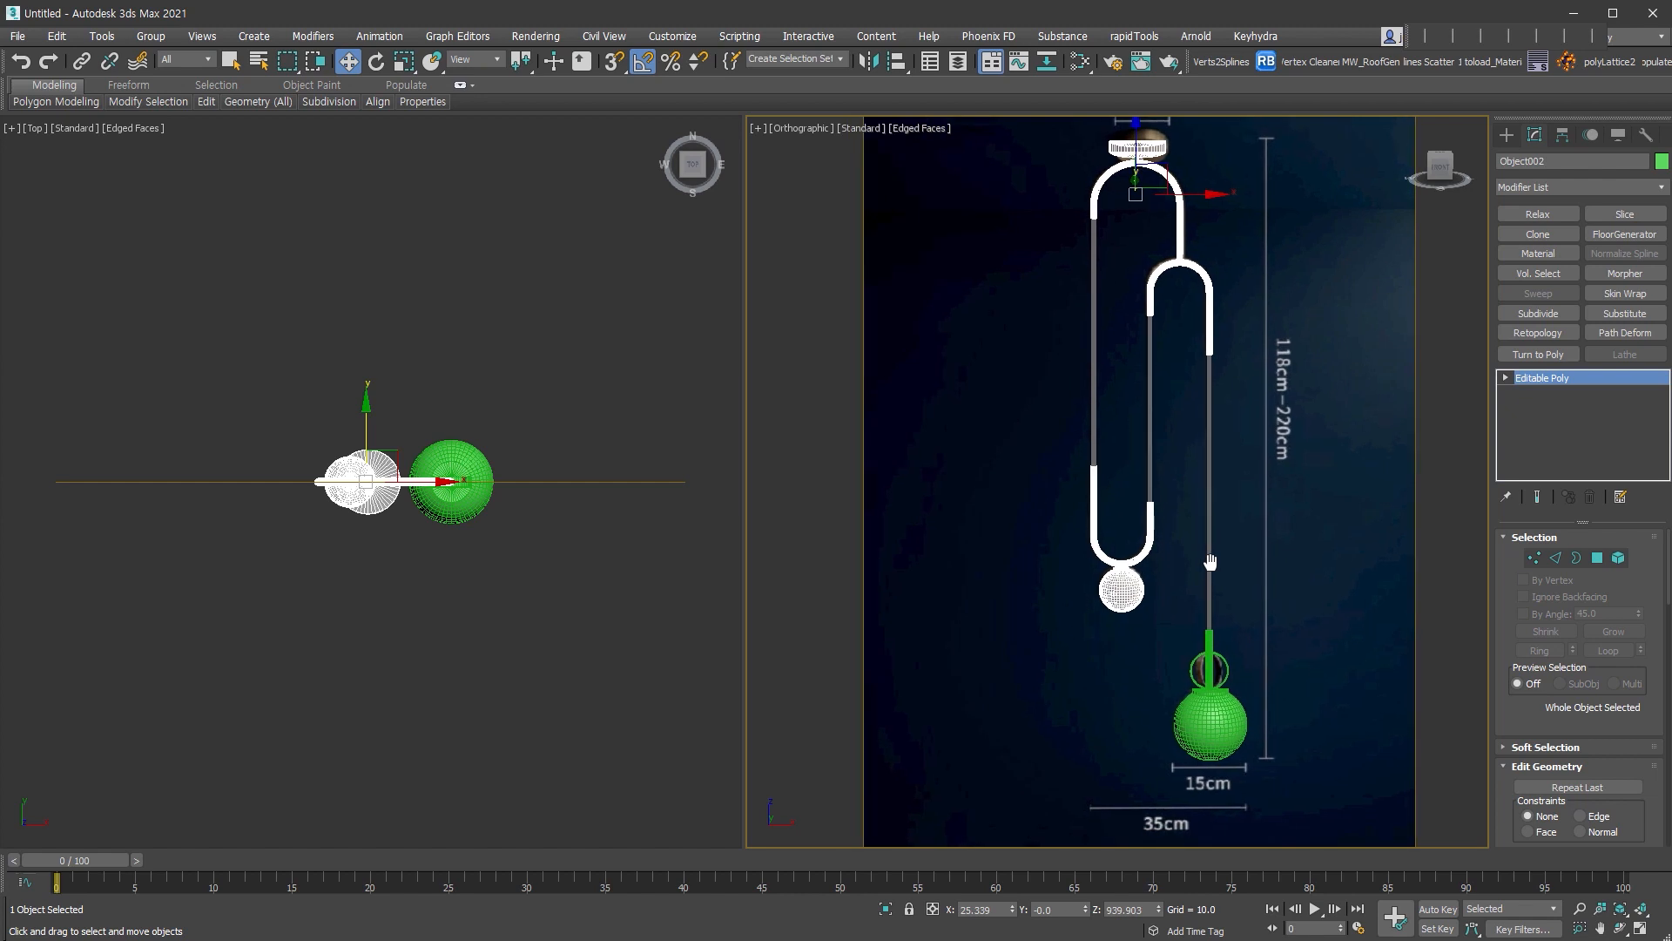
pyautogui.press('1')
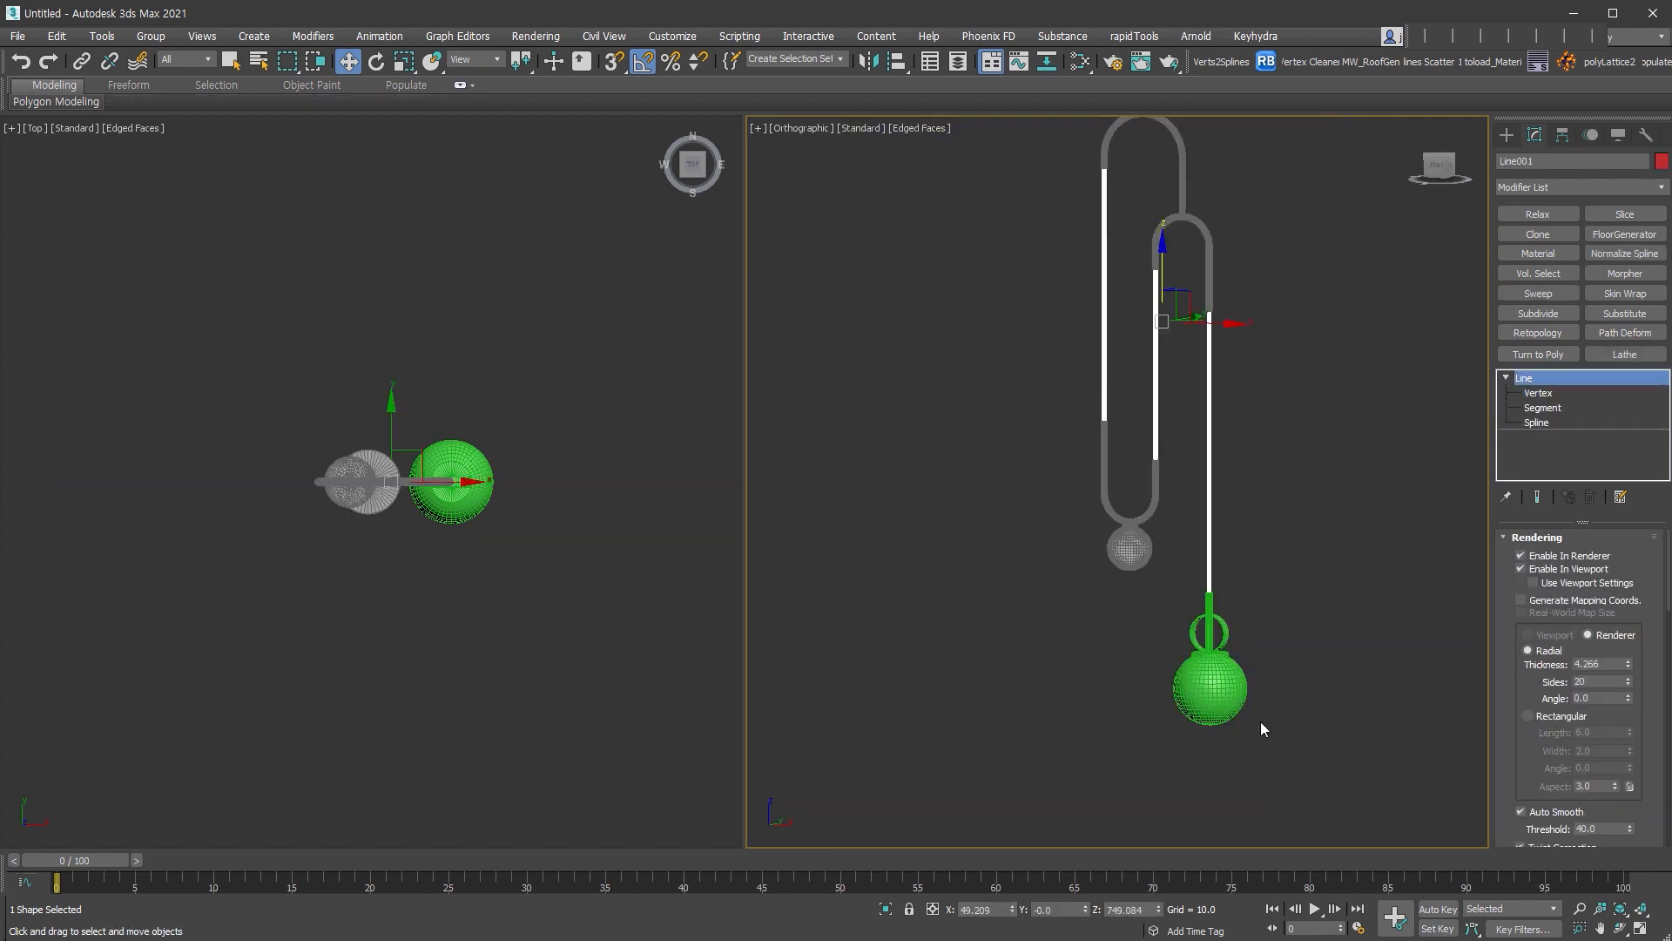
pyautogui.click(1262, 723)
pyautogui.click(1228, 683)
pyautogui.click(1238, 639)
pyautogui.moveTo(1238, 639)
pyautogui.mouseDown(button='middle')
pyautogui.moveTo(1262, 651)
pyautogui.moveTo(1235, 654)
pyautogui.mouseUp(button='middle')
pyautogui.scroll(-2, 1235, 654)
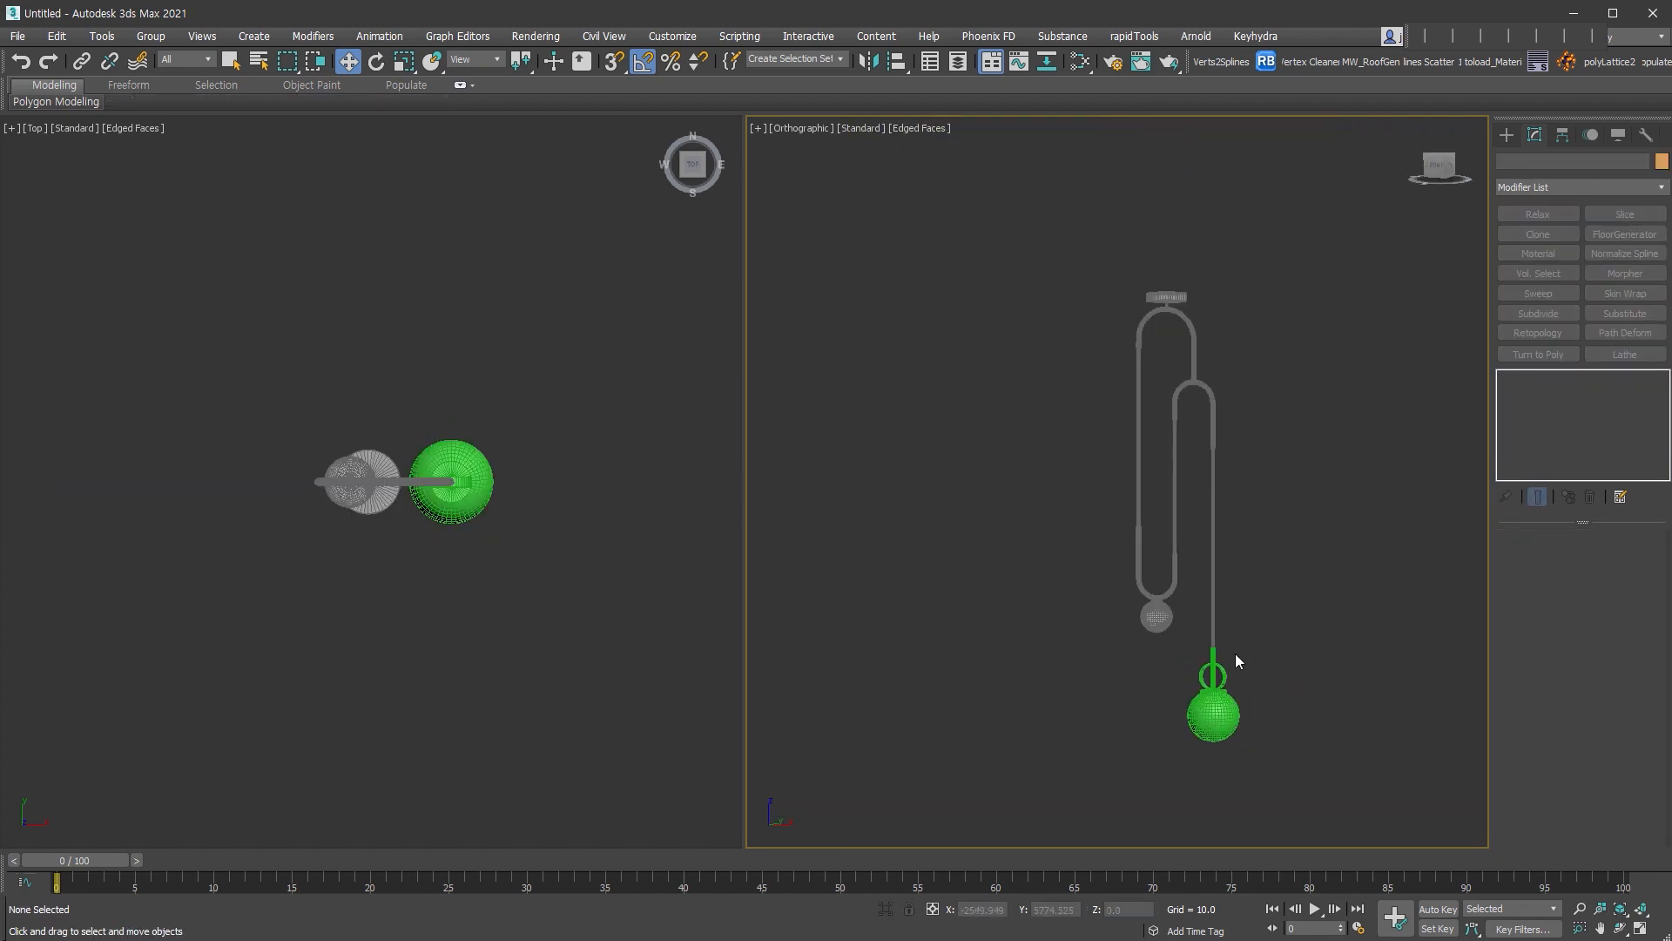
# - Group all parts of the lamp under the name Cradle pendant
pyautogui.moveTo(1052, 150); pyautogui.dragTo(1045, 279)
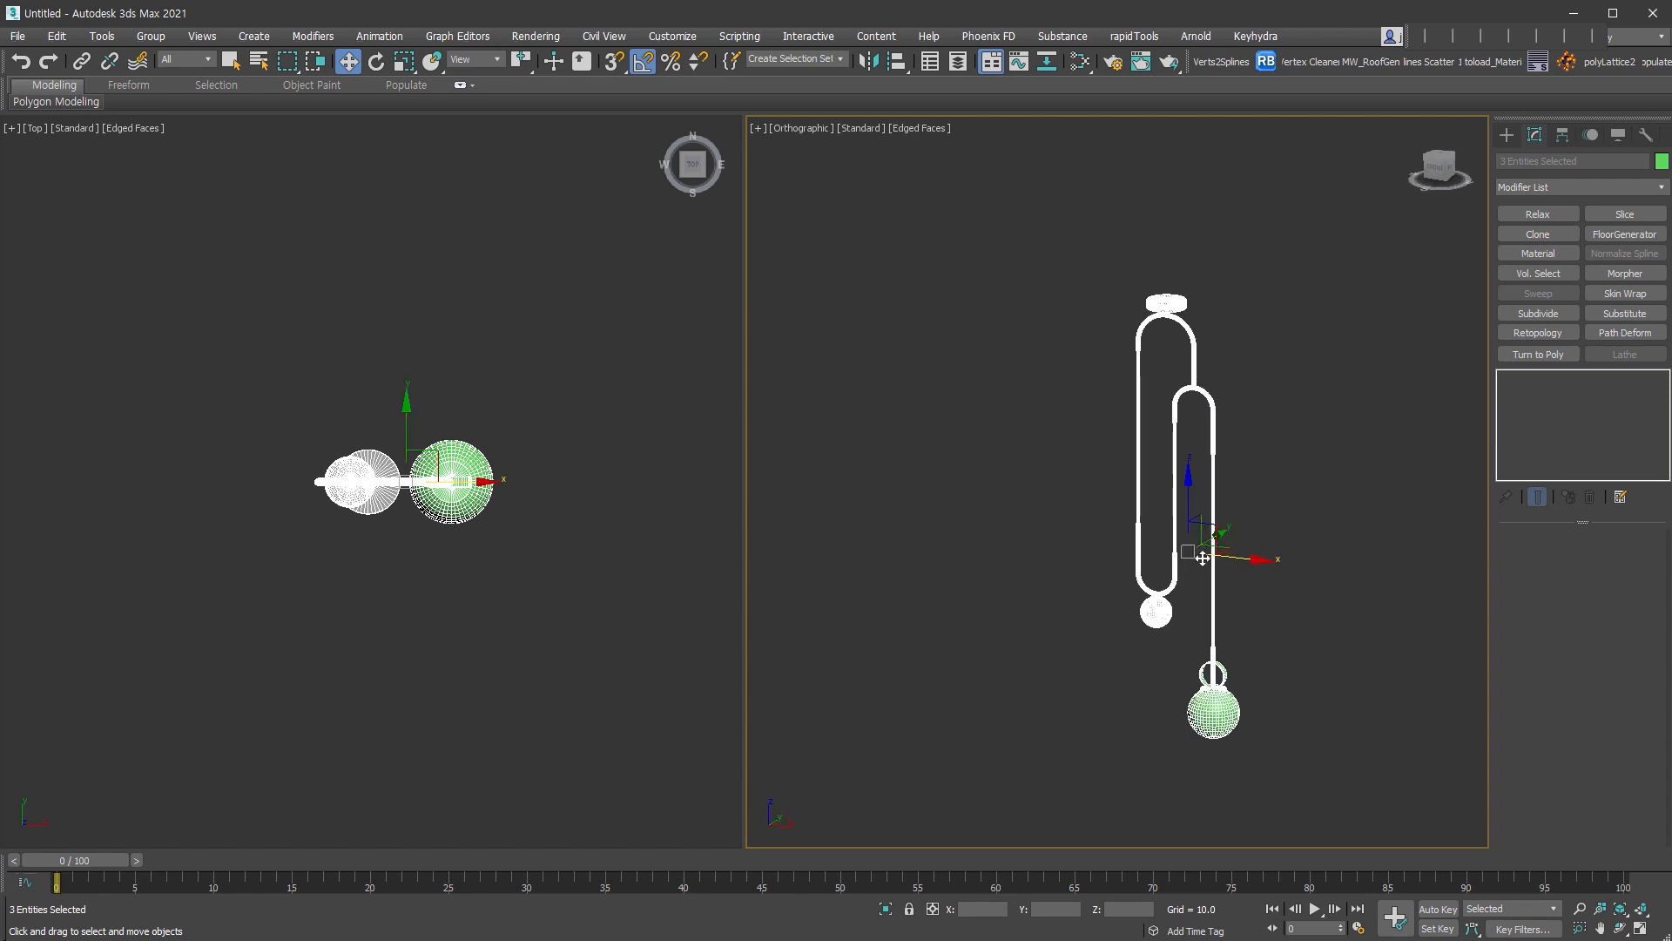
pyautogui.hotkey('ctrl', 'g')
pyautogui.press('BackSpace')
pyautogui.write('Cradle pea')
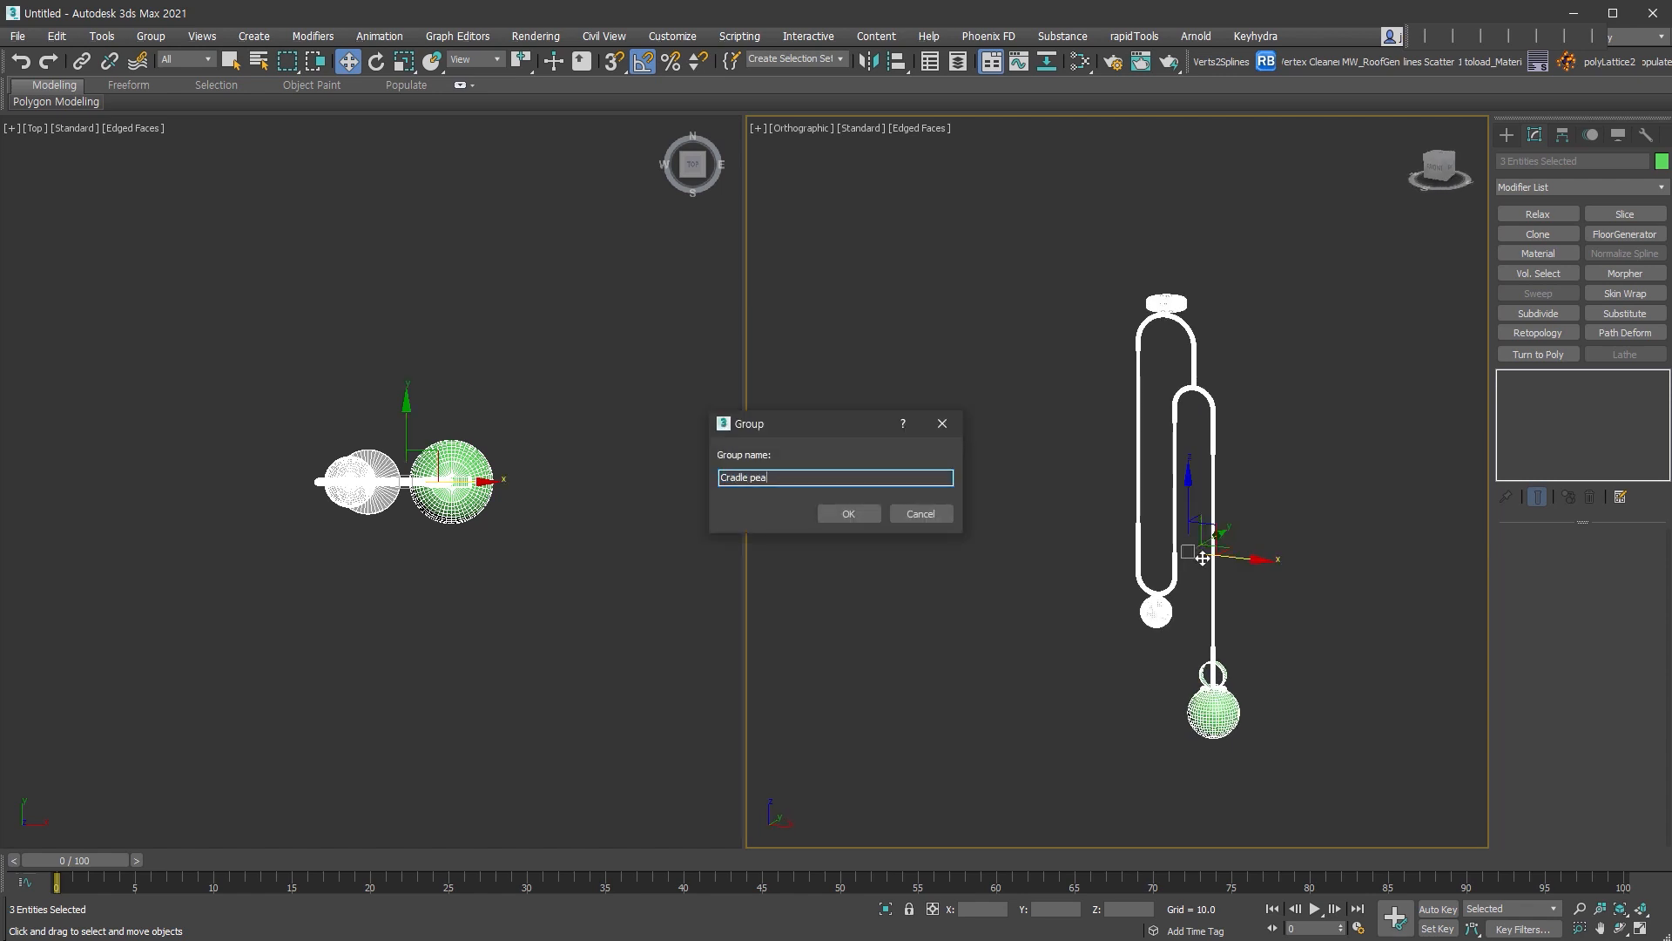
pyautogui.press('BackSpace')
pyautogui.write('ndant')
pyautogui.press('Return')
# - Open the material editor and create a Multi/Sub-Object material
pyautogui.scroll(4, 1258, 518)
pyautogui.press('z')
pyautogui.press('m')
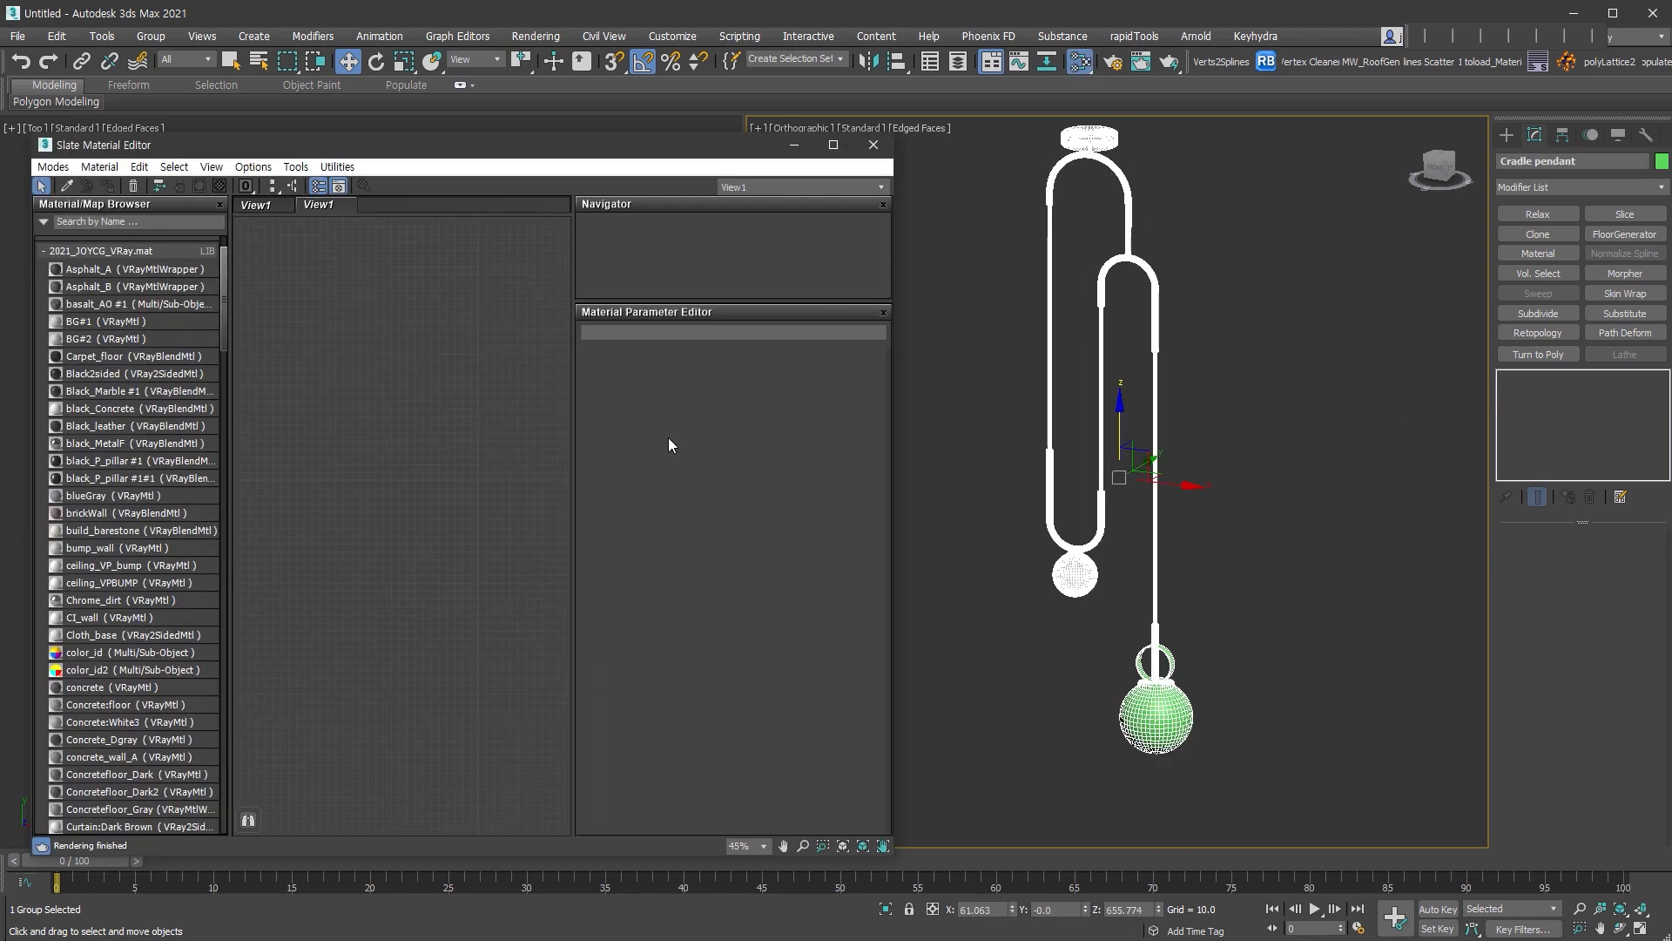
pyautogui.scroll(-20, 118, 495)
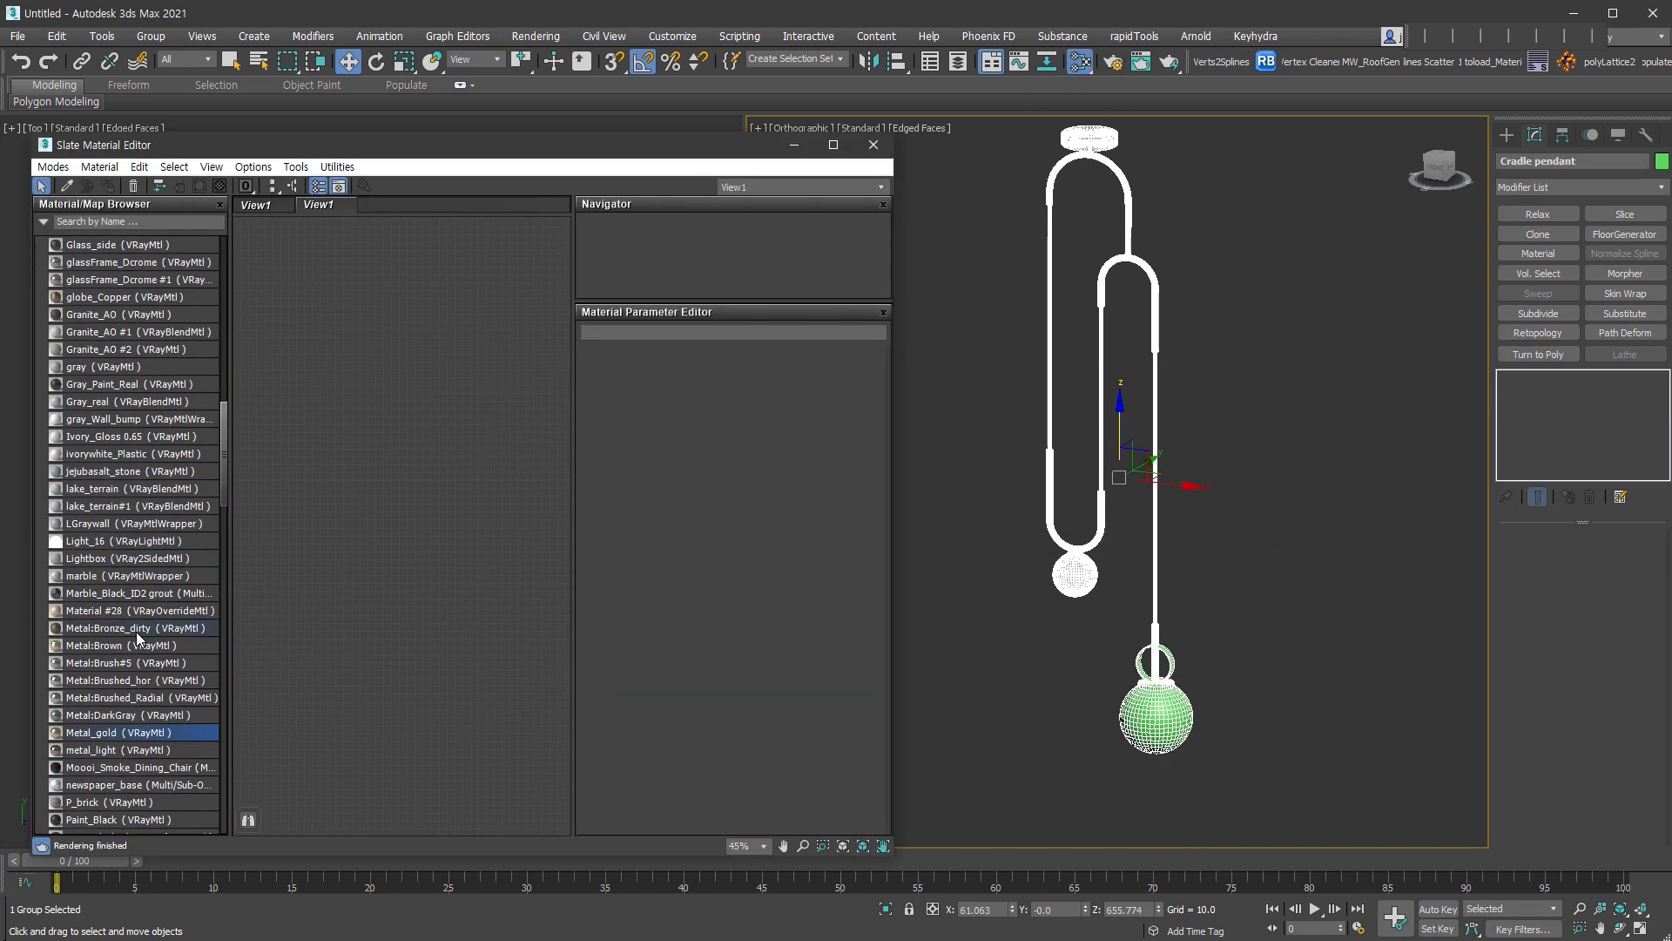
pyautogui.scroll(-6, 139, 609)
pyautogui.doubleClick(139, 560)
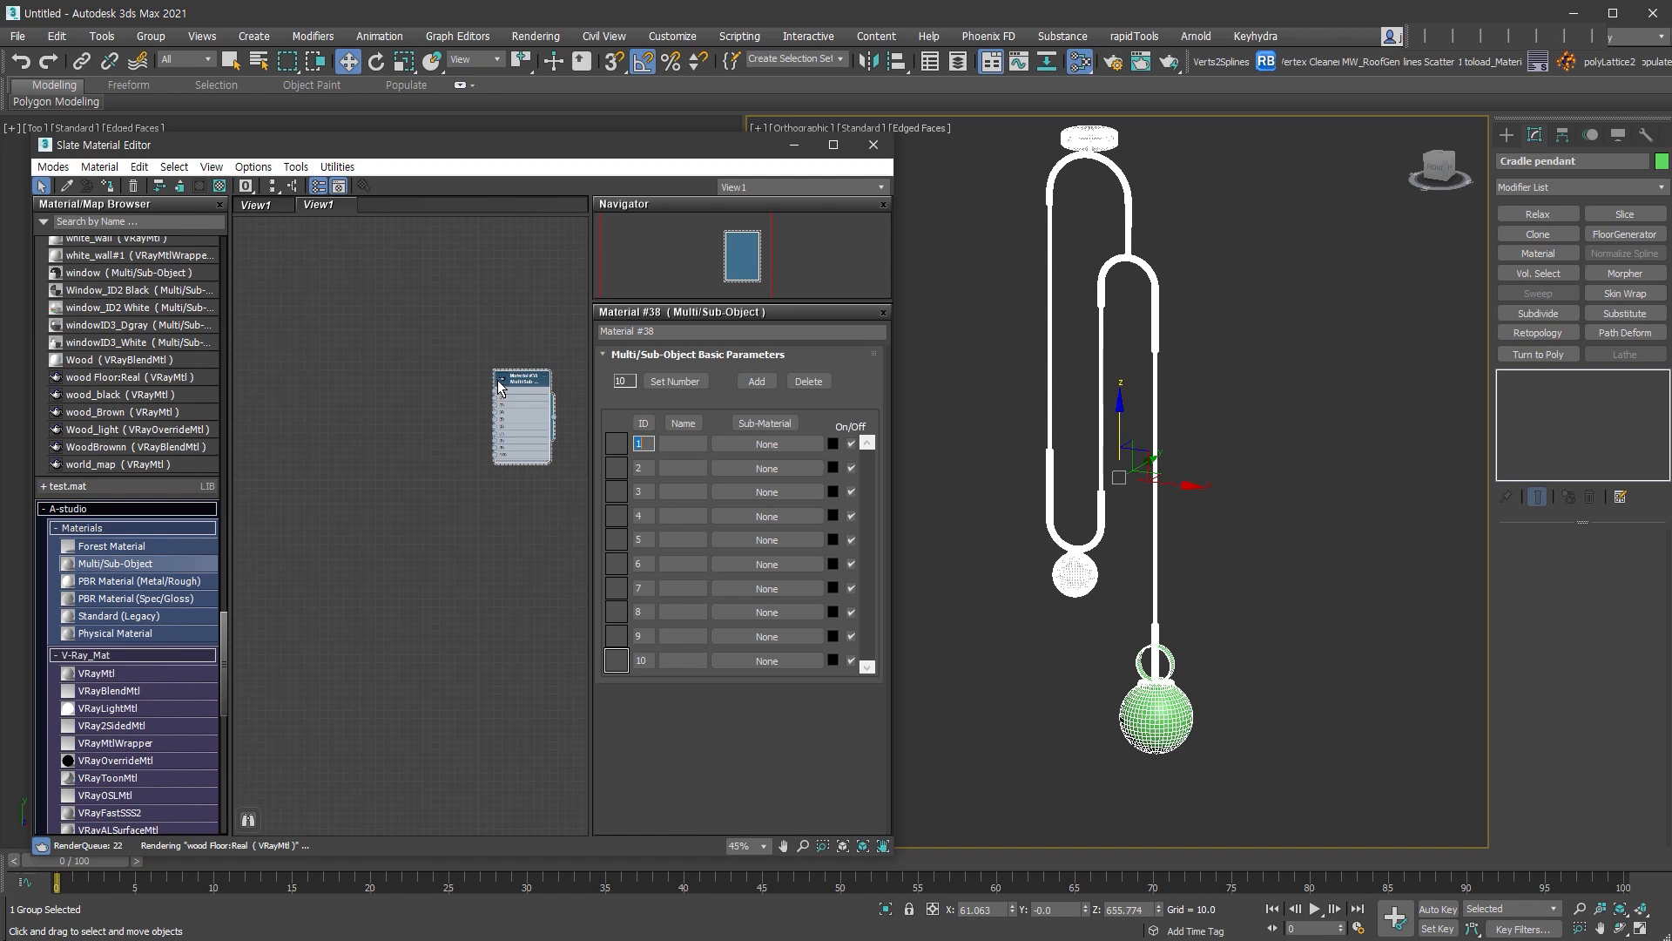
# - Reduce the Multi/Sub-Object material to 3 sub-materials and name them glass, metal and line
pyautogui.click(675, 381)
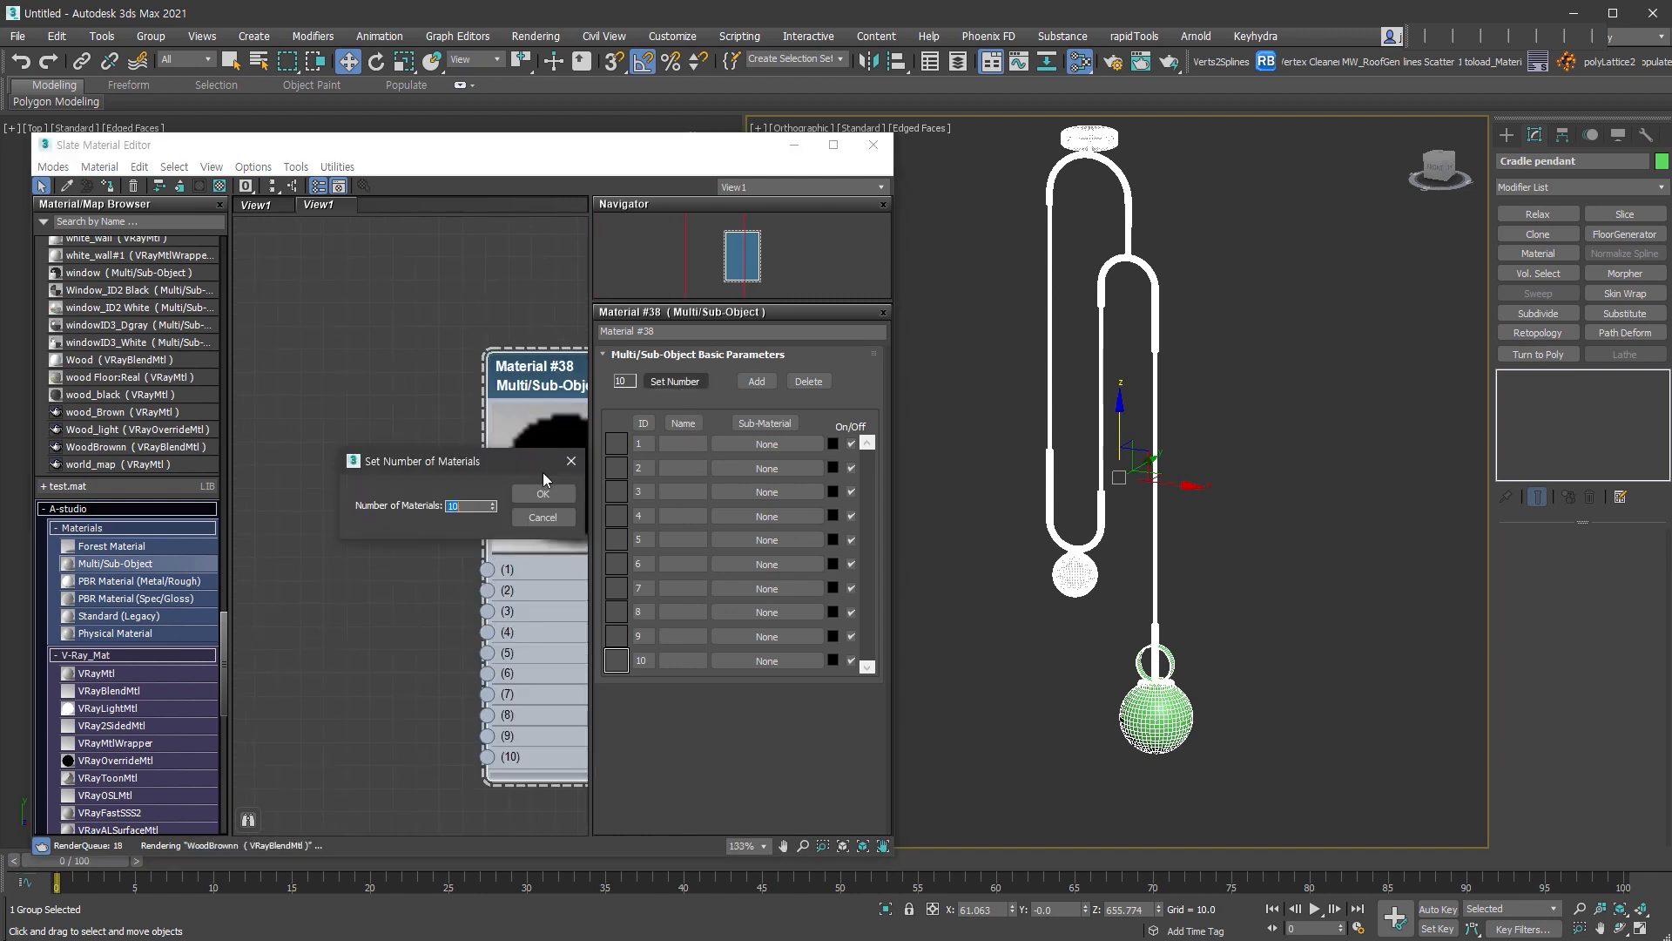
pyautogui.write('3')
pyautogui.click(542, 472)
pyautogui.moveTo(447, 493); pyautogui.dragTo(431, 459, button='middle')
pyautogui.click(682, 443)
pyautogui.write('glass')
pyautogui.press('Tab')
pyautogui.write('metal')
pyautogui.press('Tab')
pyautogui.write('line')
pyautogui.press('Return')
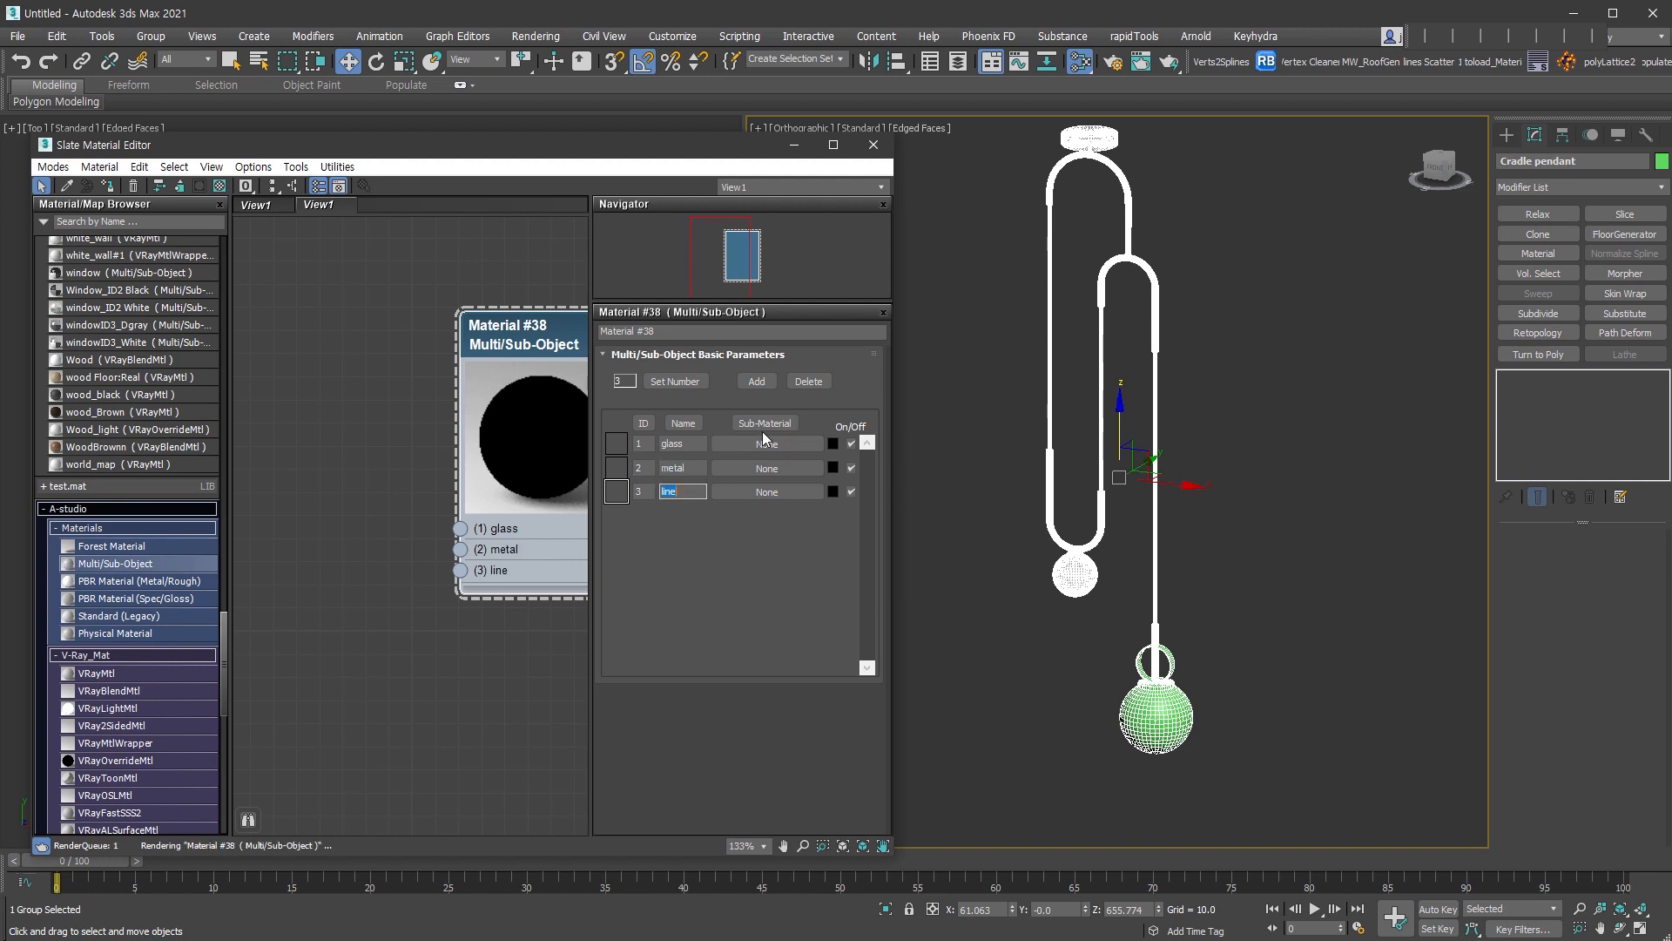
# - Name the Multi/Sub-Object material Cradle pendant by copying the name of the lamp group
pyautogui.click(1578, 160)
pyautogui.hotkey('ctrl', 'c')
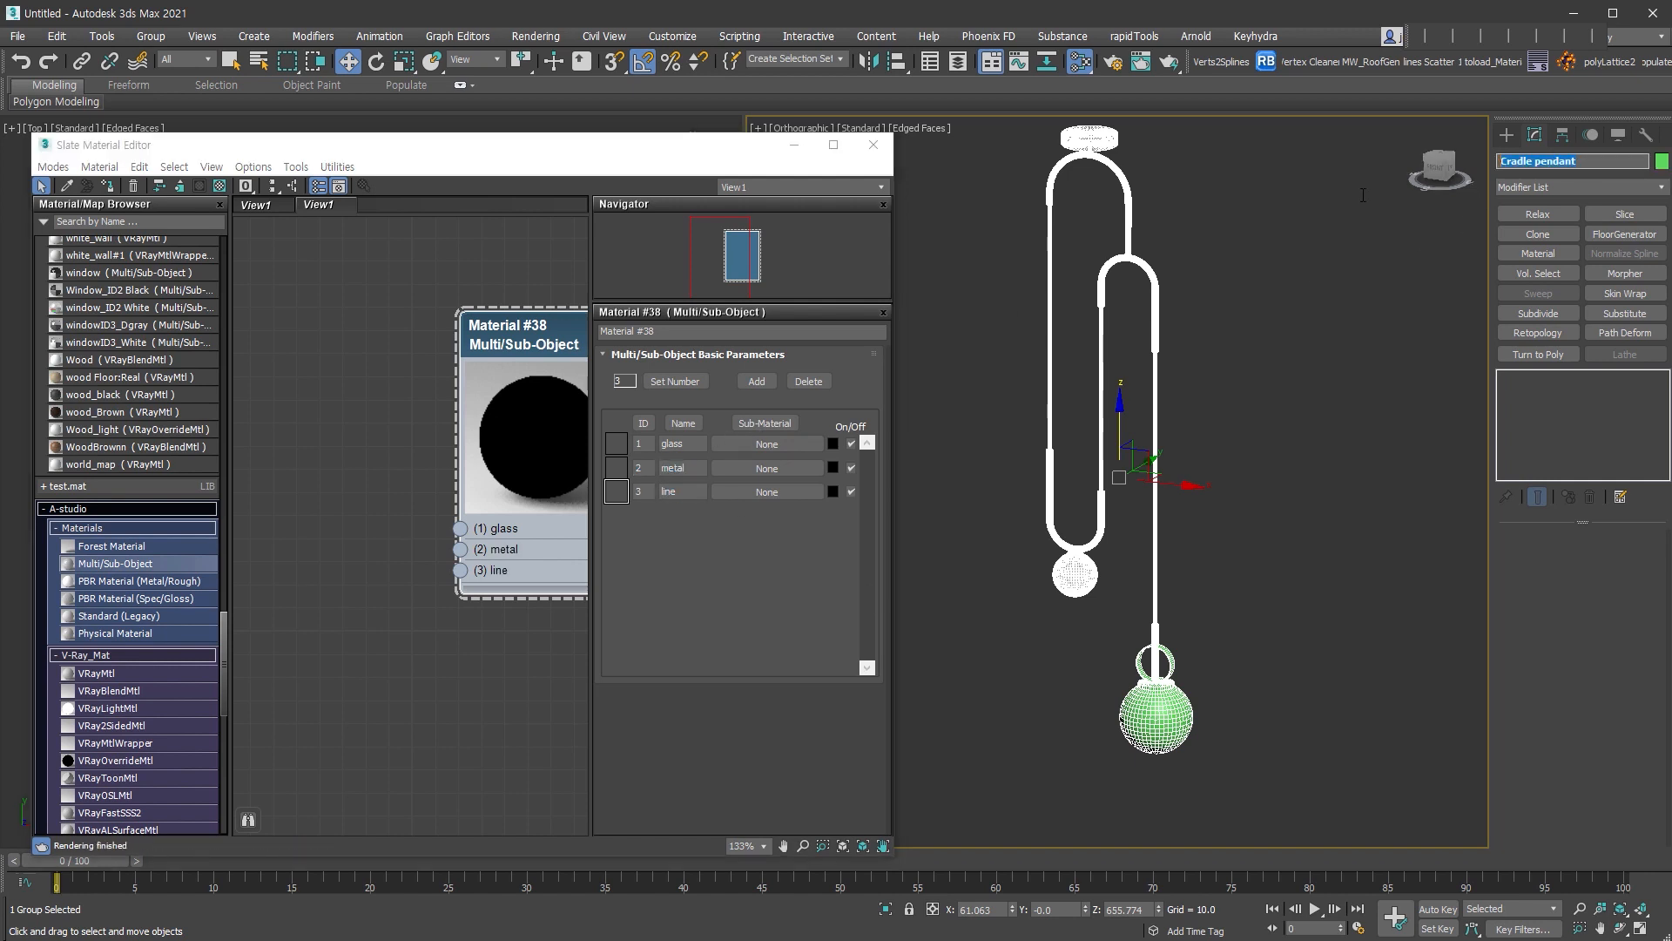
pyautogui.click(692, 337)
pyautogui.hotkey('ctrl', 'v')
pyautogui.press('Return')
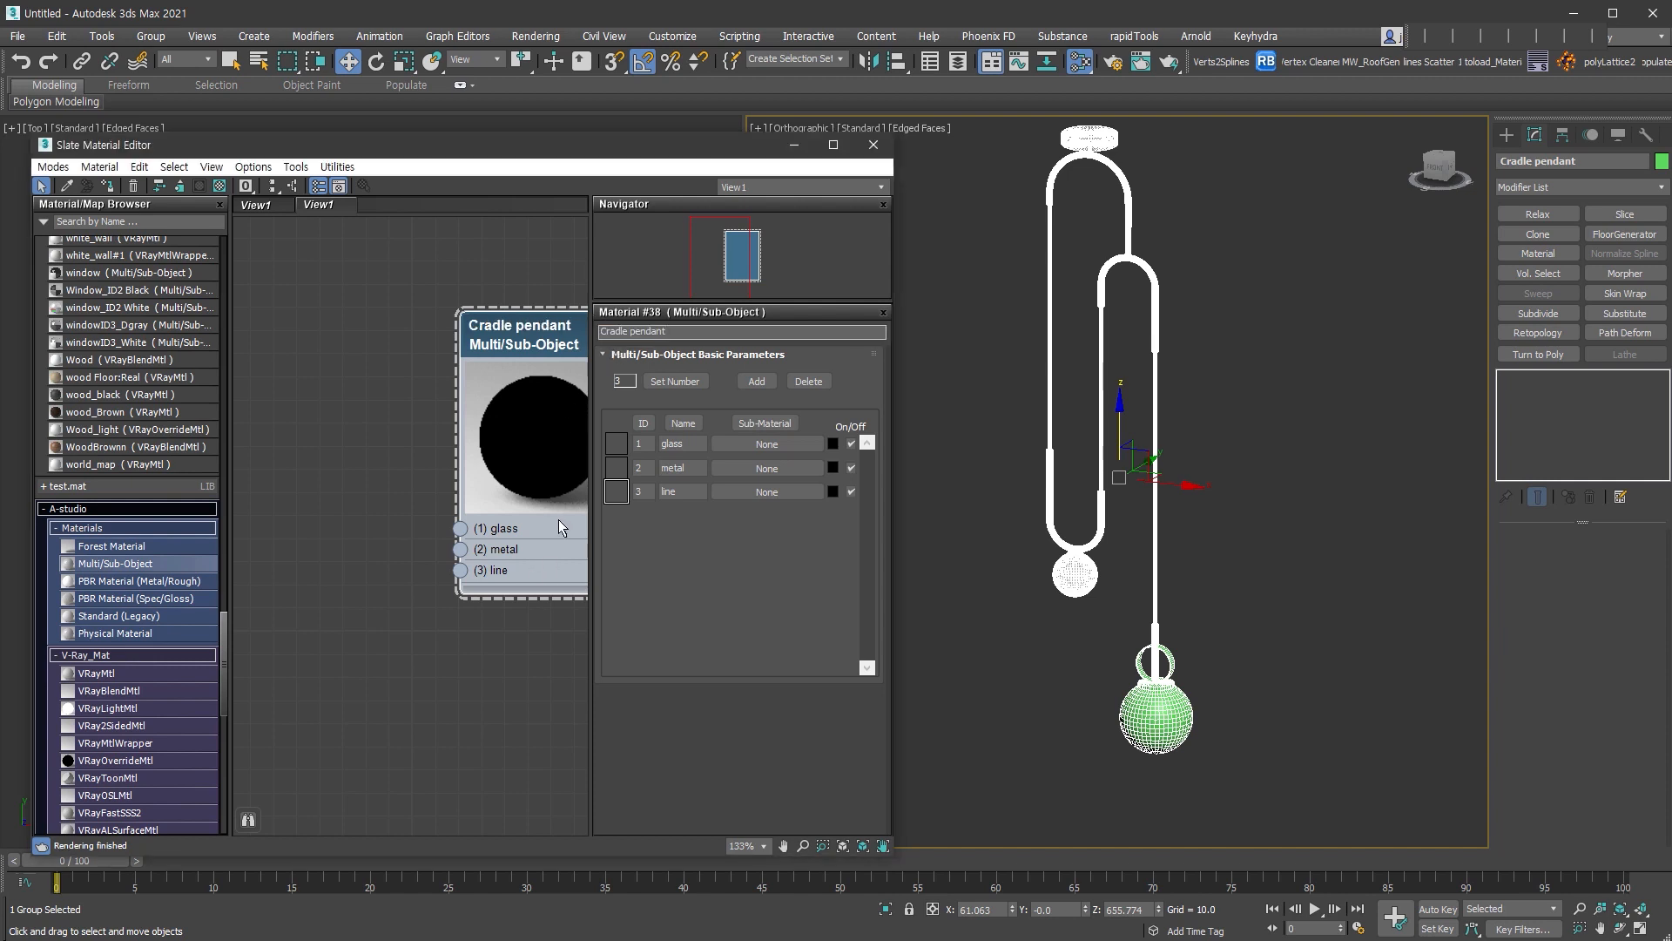
pyautogui.moveTo(295, 597); pyautogui.dragTo(341, 524)
pyautogui.doubleClick(297, 597)
pyautogui.press('Delete')
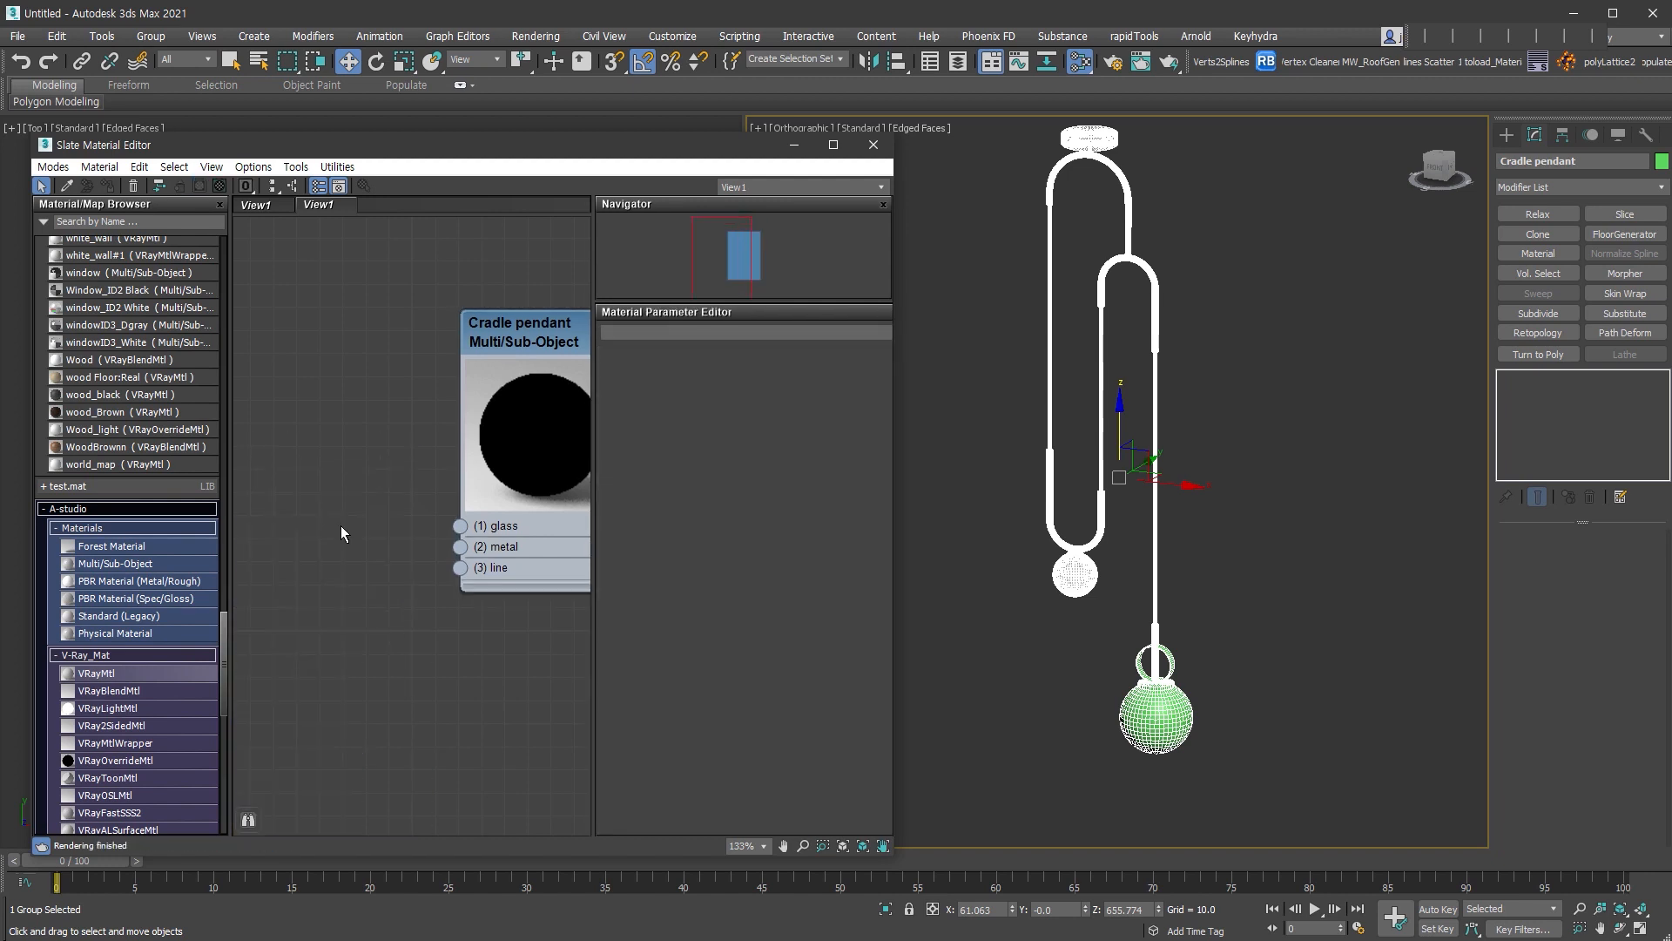
# - Add the Dgray V-Ray material from the 2021_JOYCG_VRay library to the node view and display its parameters
pyautogui.scroll(8, 143, 402)
pyautogui.scroll(15, 157, 414)
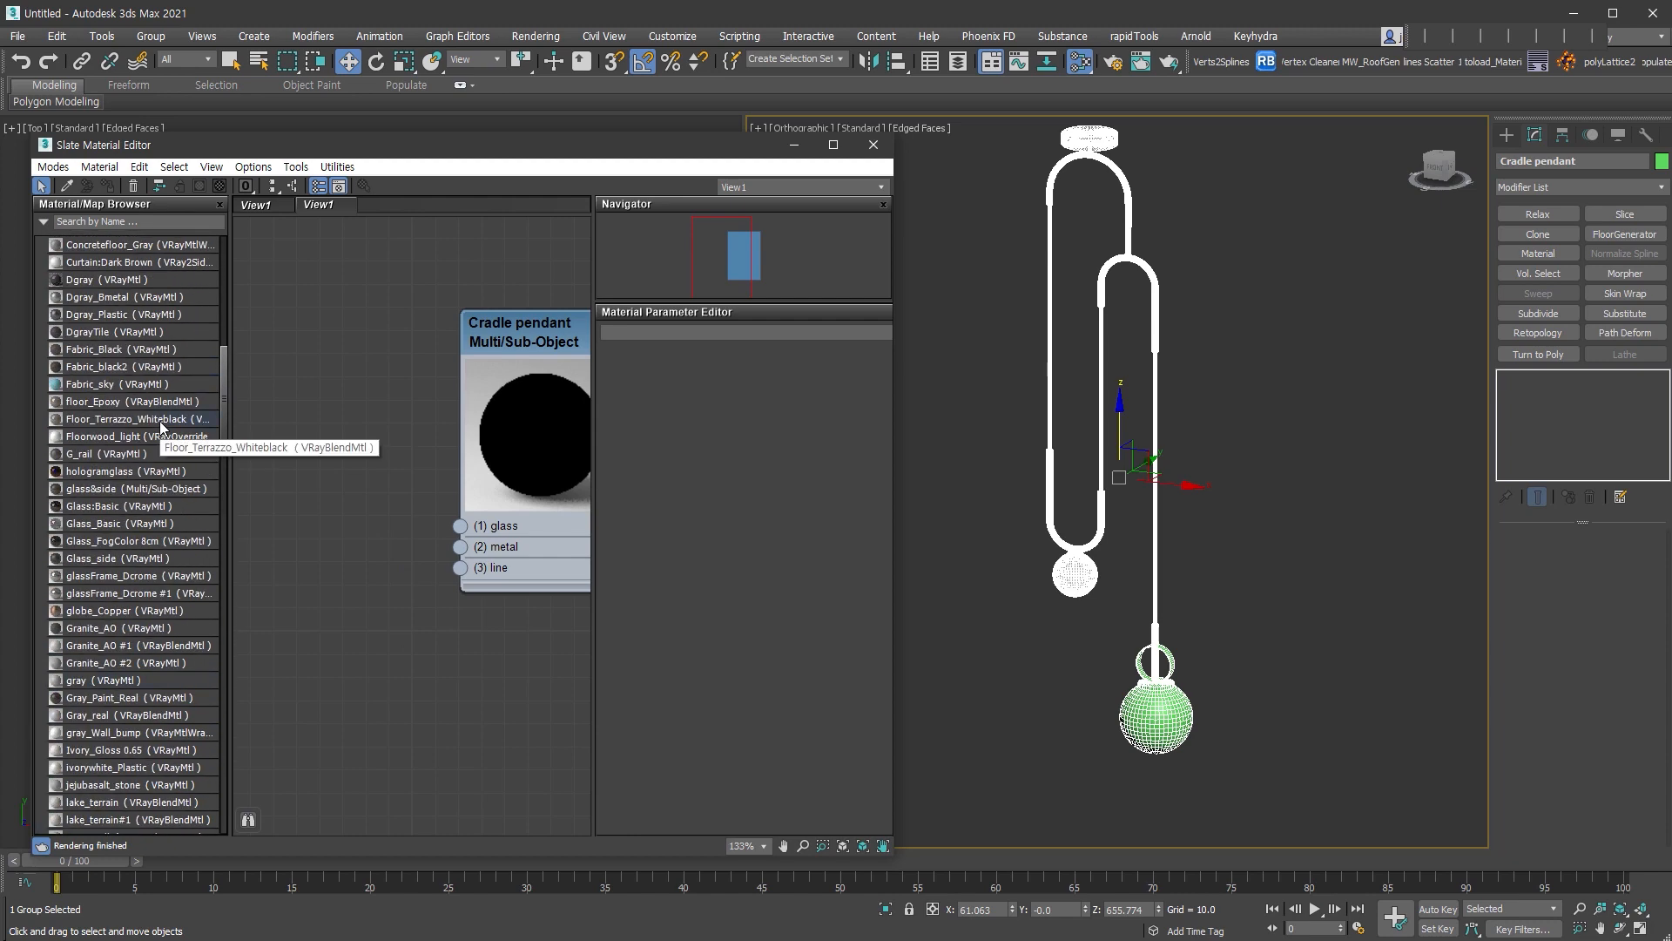
pyautogui.scroll(3, 165, 420)
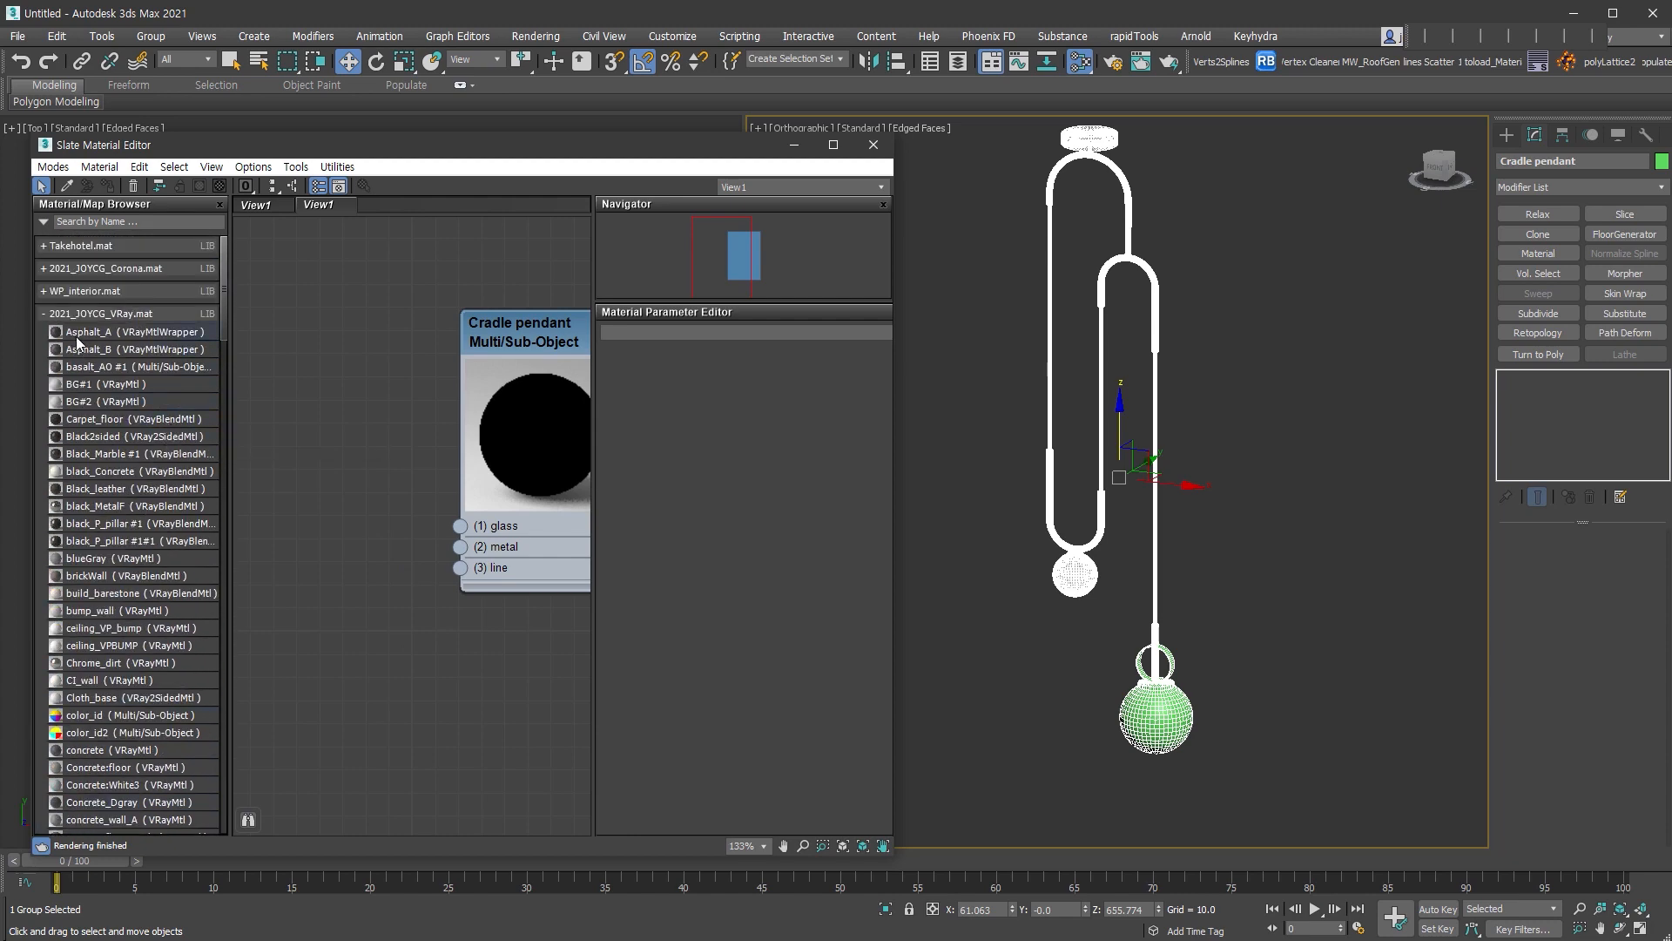
pyautogui.scroll(-8, 128, 569)
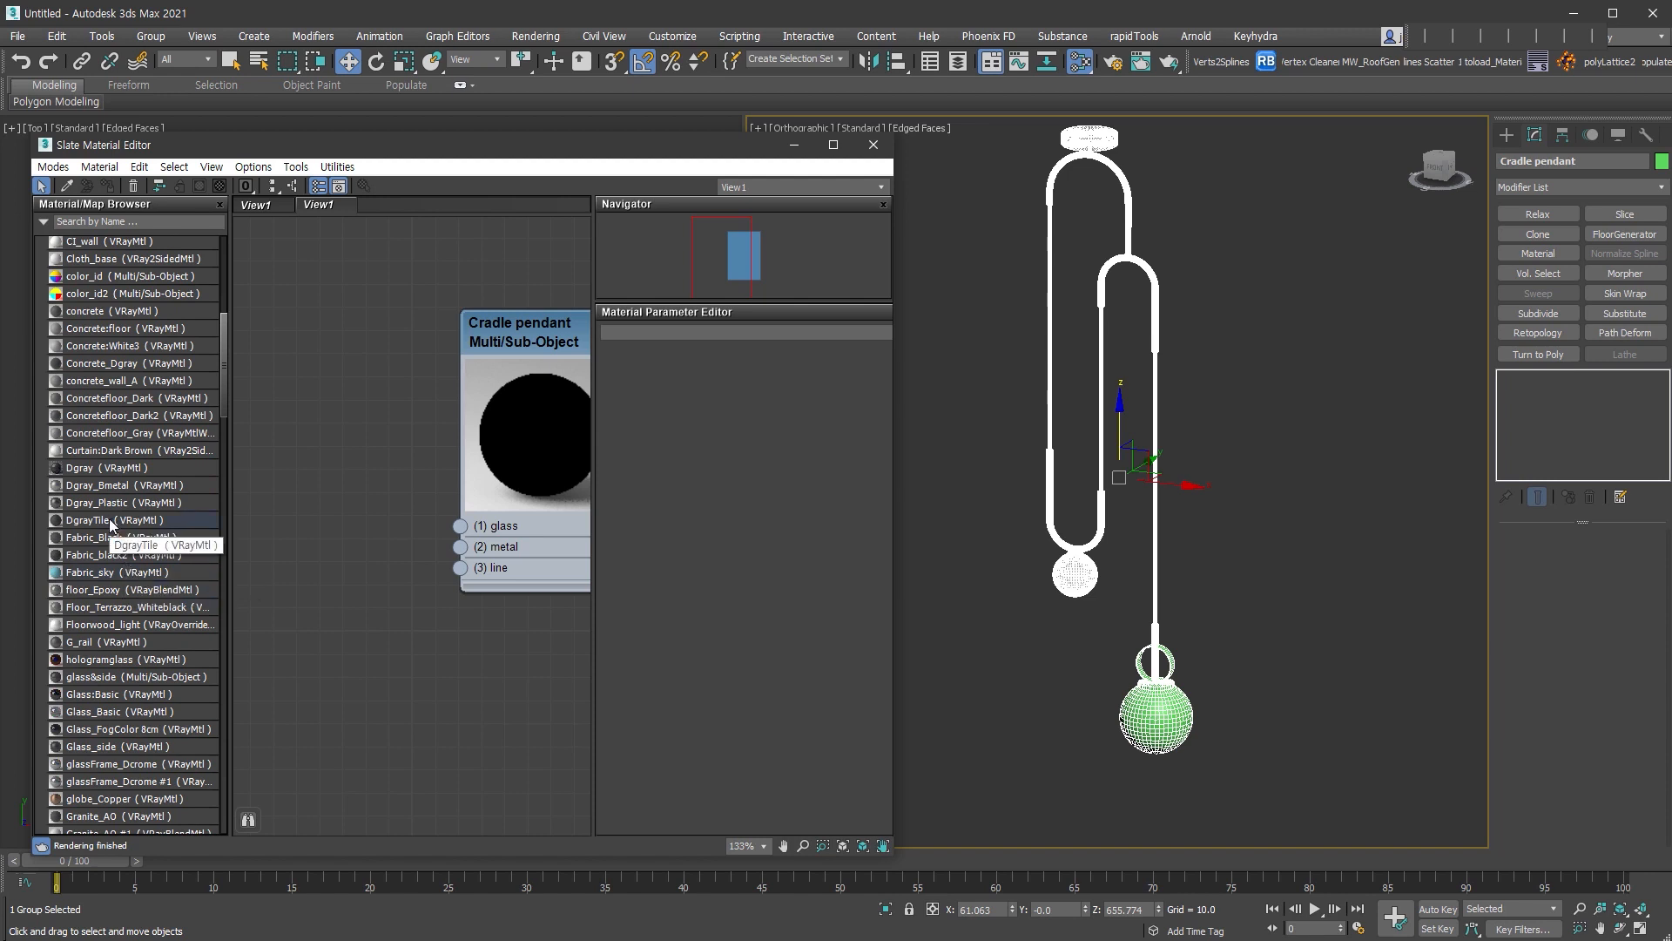
pyautogui.moveTo(96, 468); pyautogui.dragTo(337, 664)
pyautogui.doubleClick(337, 662)
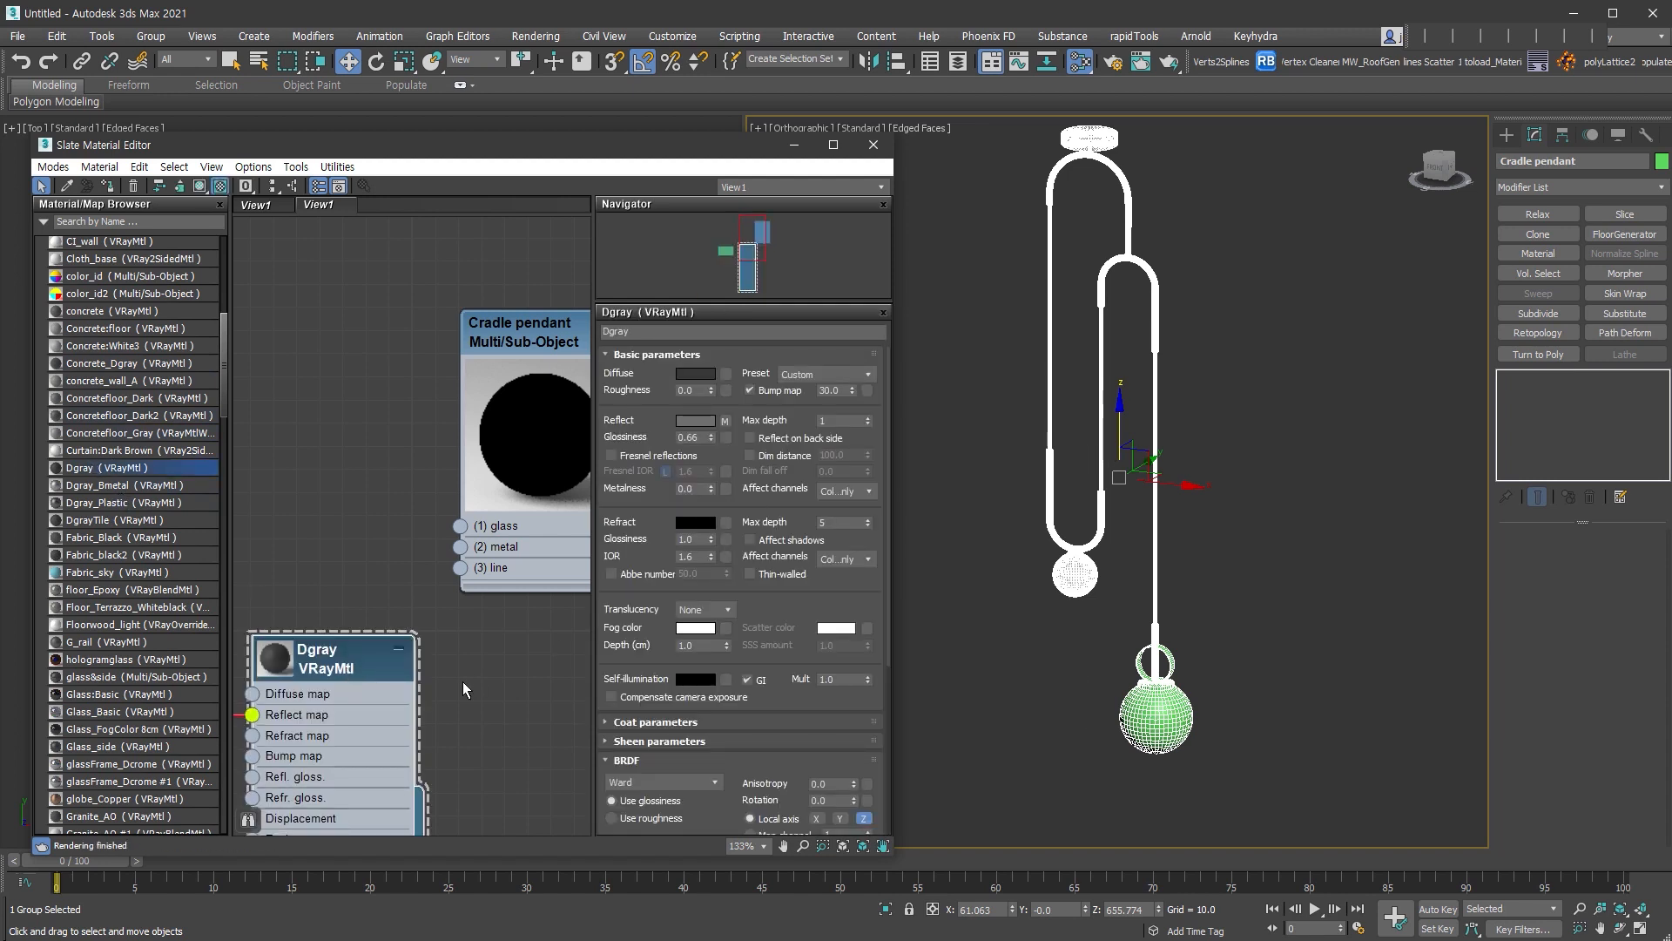
# - Darken the diffuse colour of the Dgray material and set its reflection glossiness to 0.5
pyautogui.moveTo(375, 633); pyautogui.dragTo(506, 492, button='middle')
pyautogui.doubleClick(418, 511)
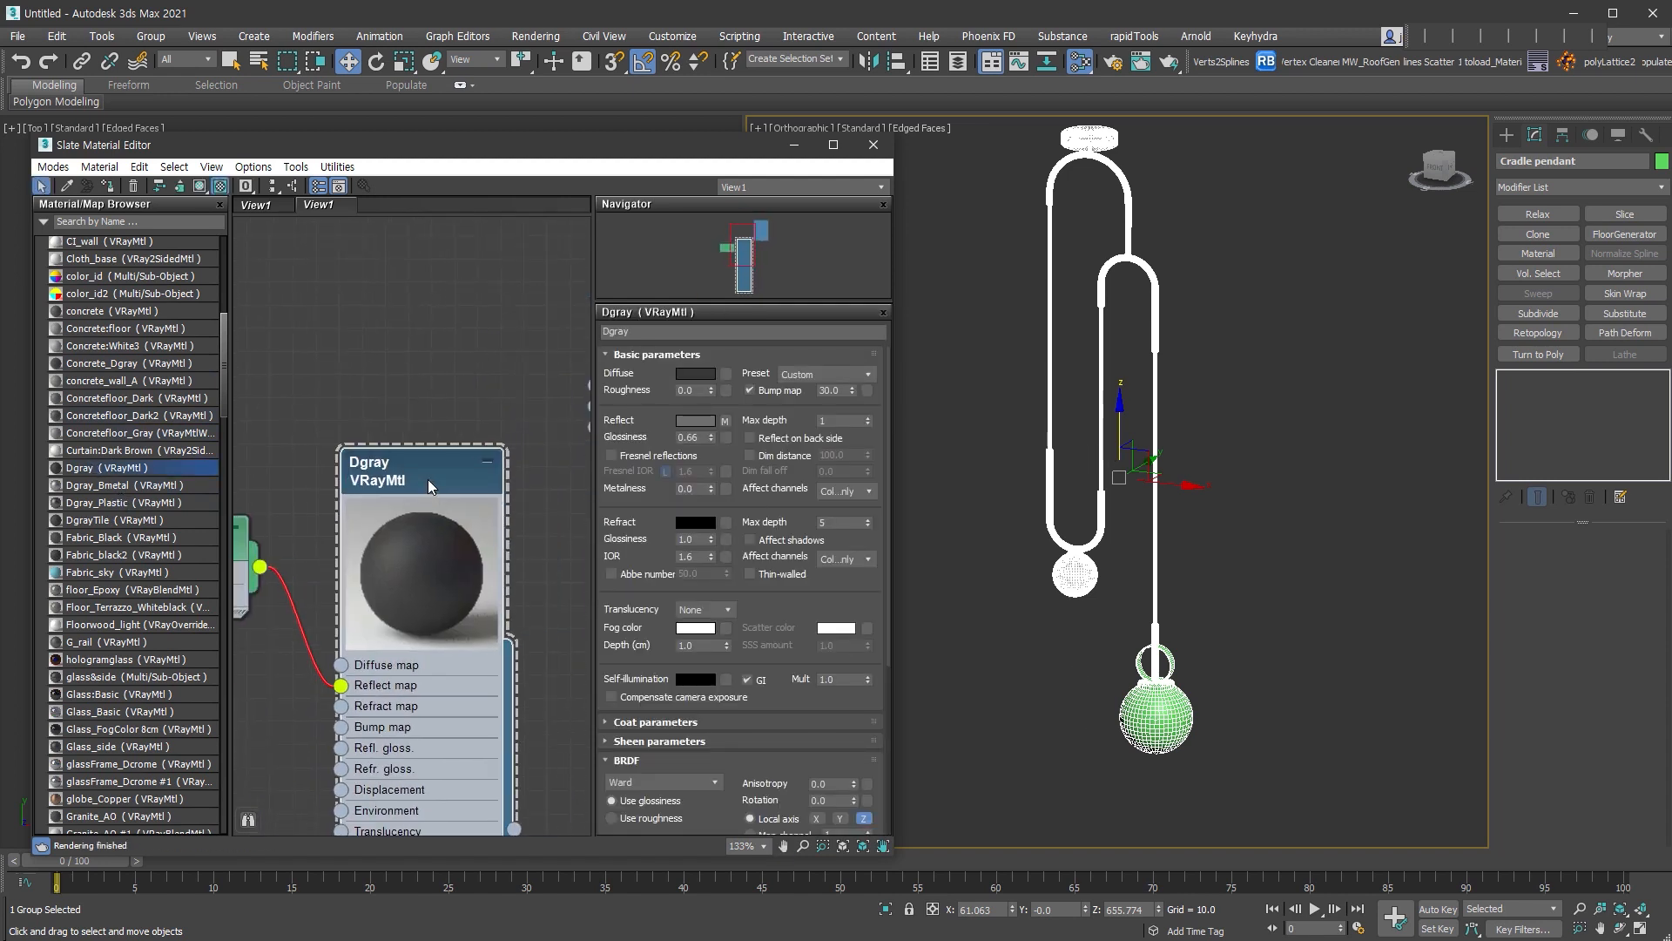
pyautogui.click(694, 374)
pyautogui.click(718, 202)
pyautogui.click(650, 269)
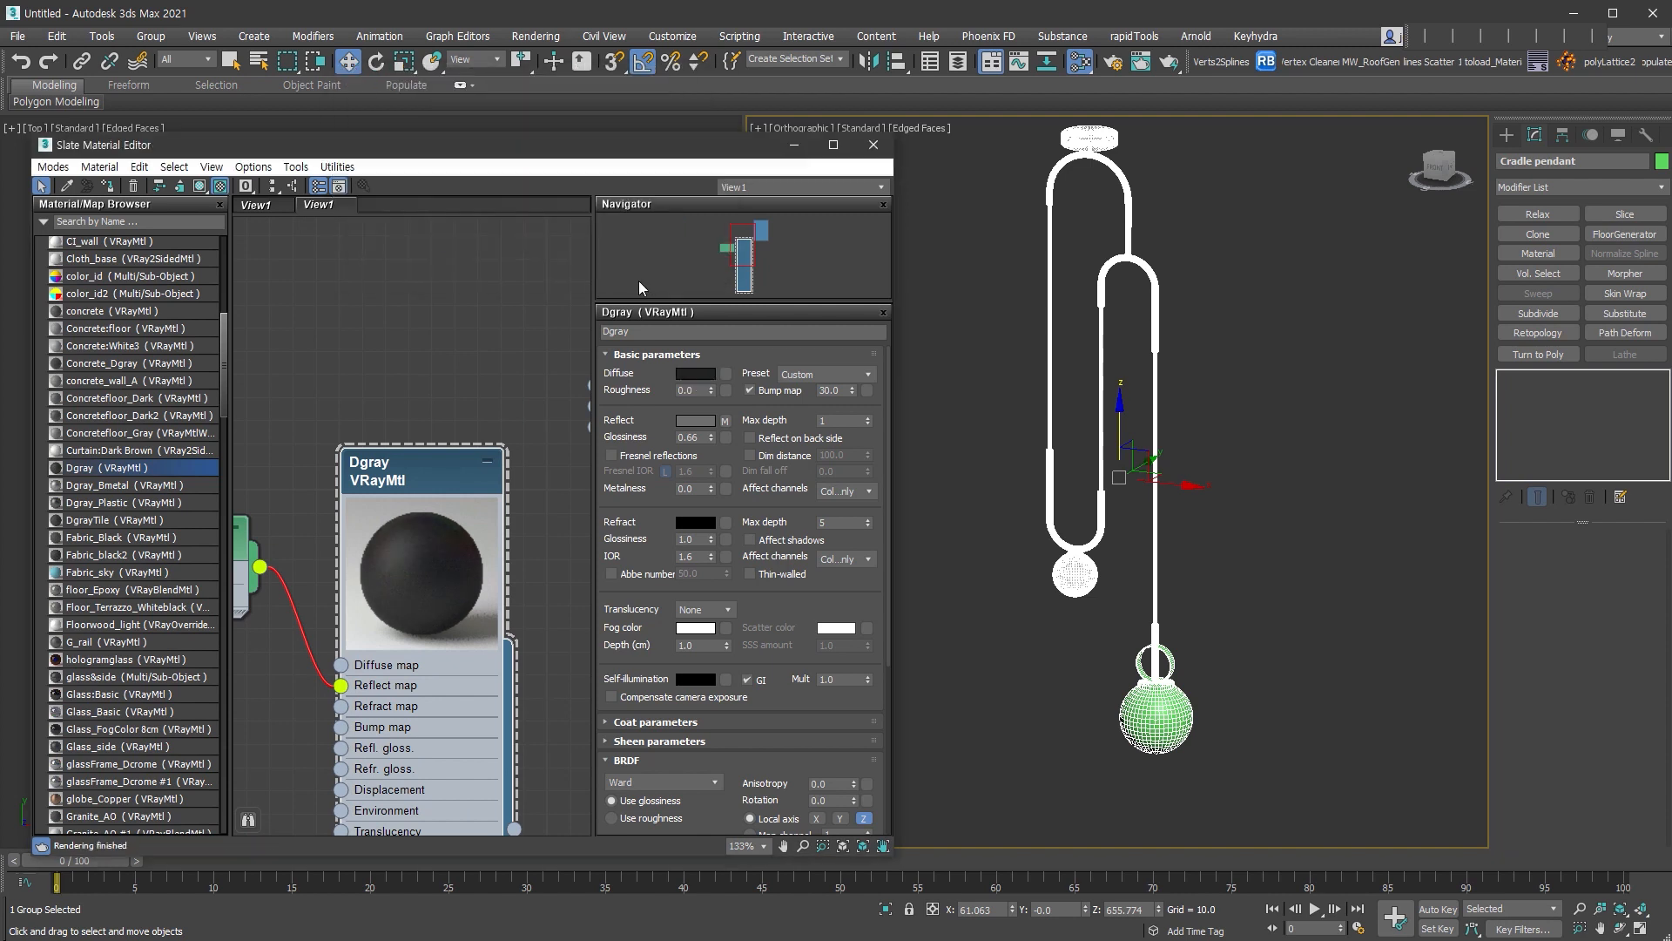
pyautogui.click(700, 439)
pyautogui.write('0.5')
pyautogui.press('Return')
# - Hide the unused slots of the Dgray node and connect it to the line slot of the Cradle pendant material
pyautogui.scroll(-2, 481, 608)
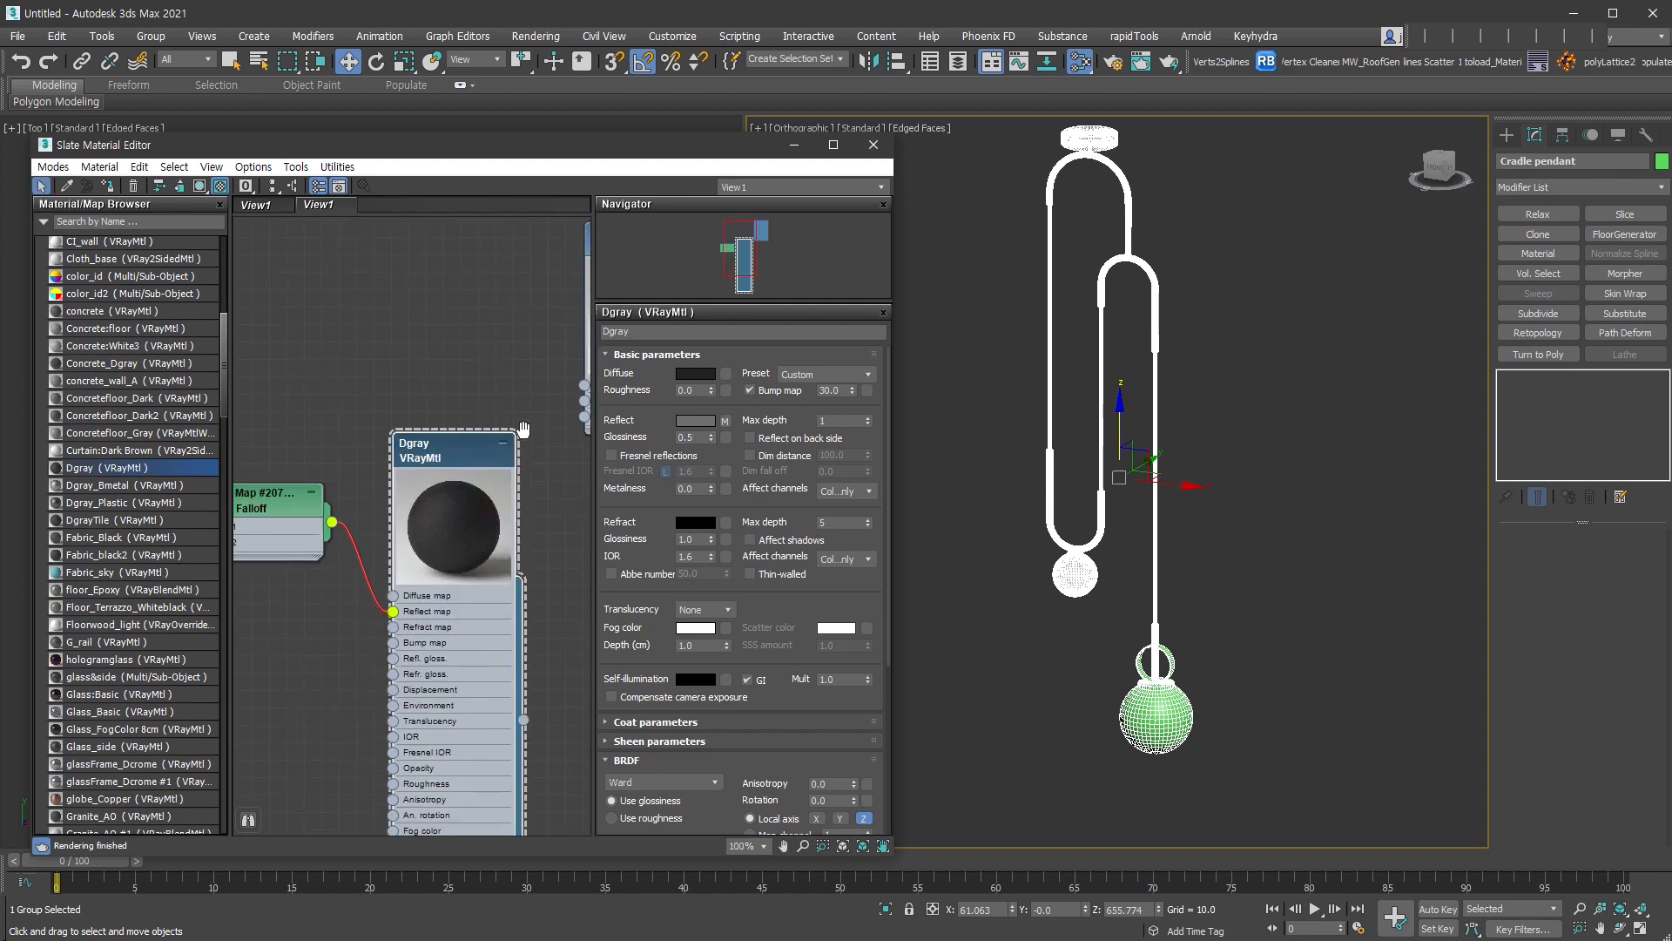
pyautogui.rightClick(466, 660)
pyautogui.click(531, 939)
pyautogui.moveTo(529, 561); pyautogui.dragTo(394, 602, button='middle')
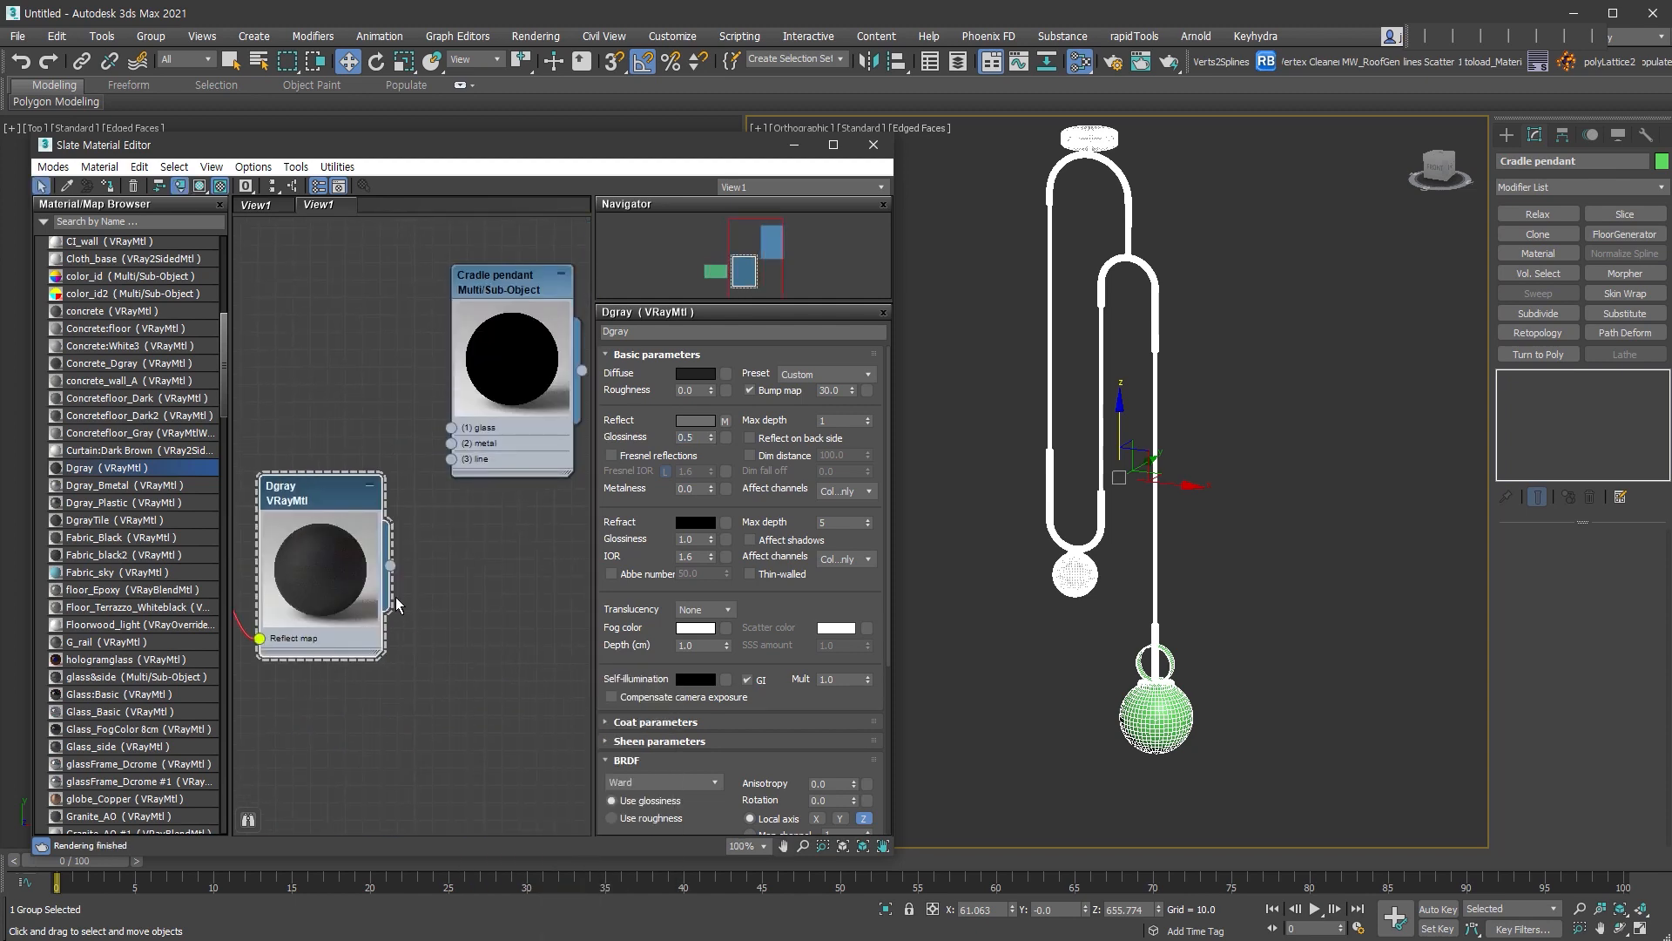
pyautogui.moveTo(403, 503); pyautogui.dragTo(576, 507, button='middle')
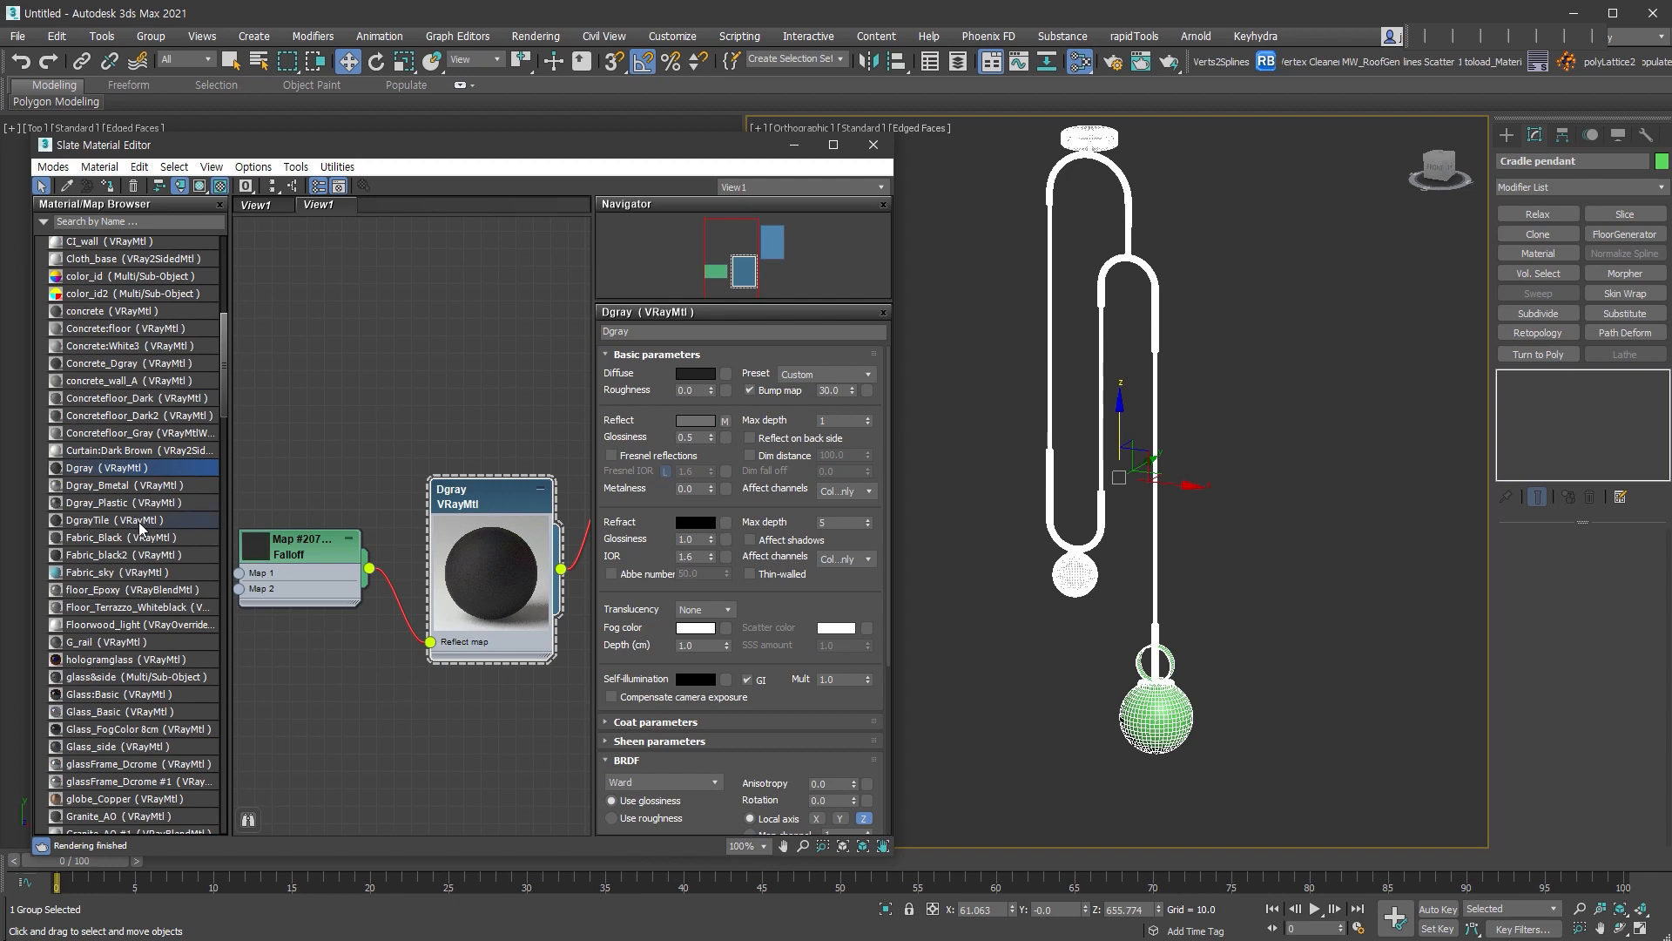
# - Add the Glass_Basic library material above the Dgray node and hide its unused slots
pyautogui.scroll(-4, 140, 531)
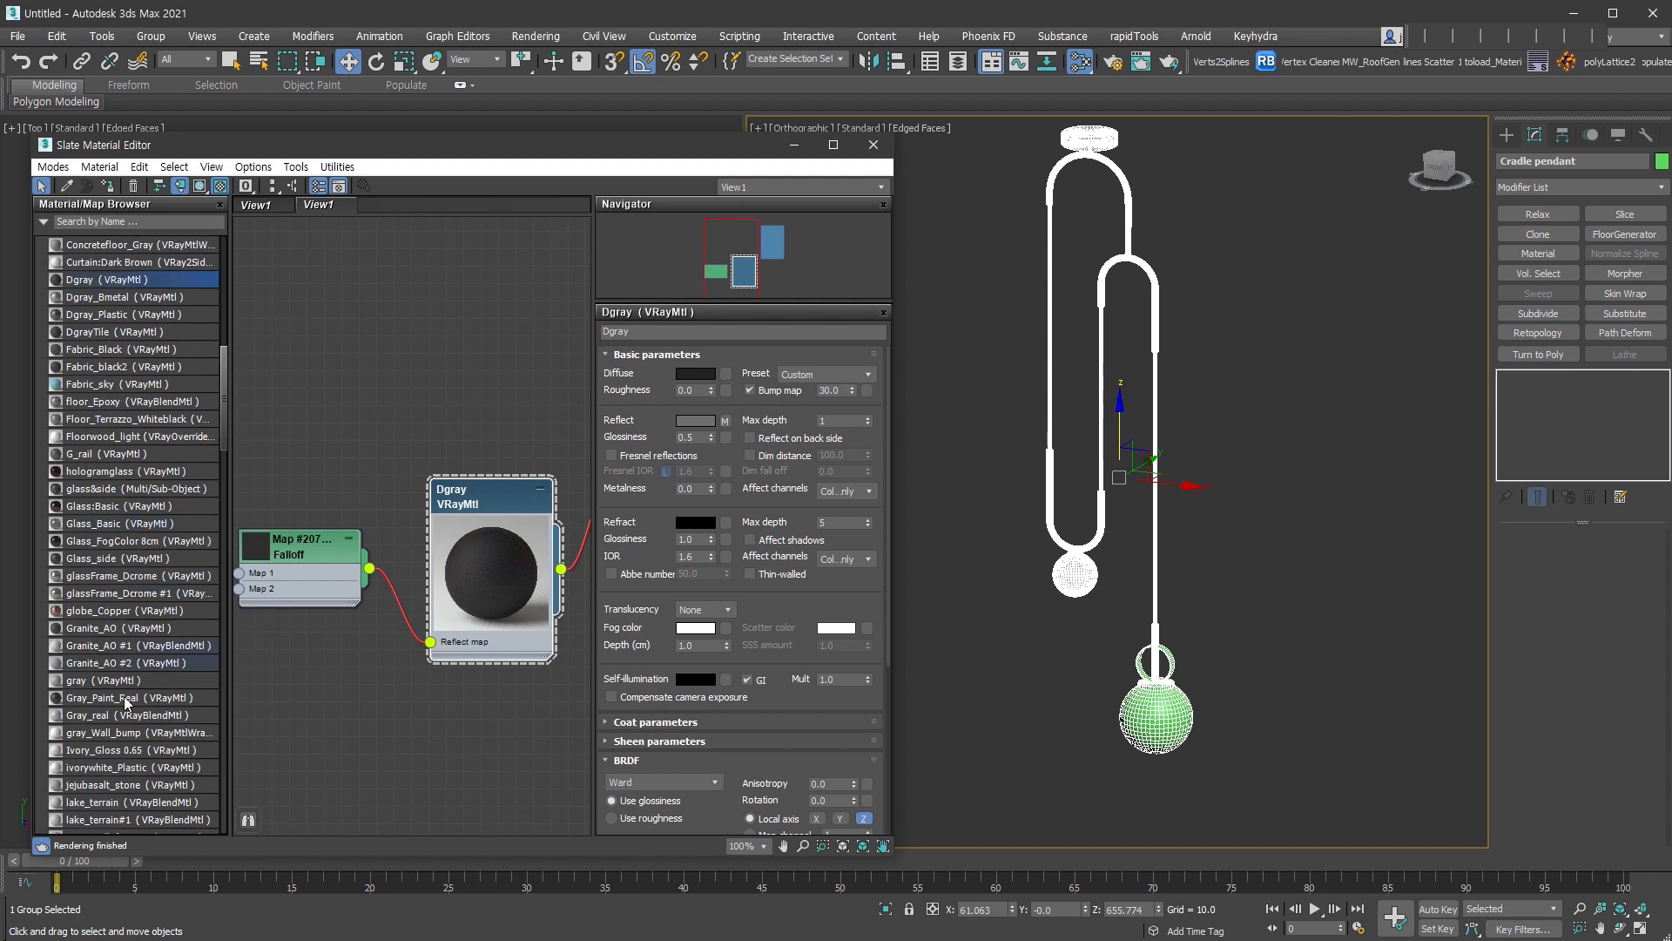
pyautogui.scroll(-1, 123, 719)
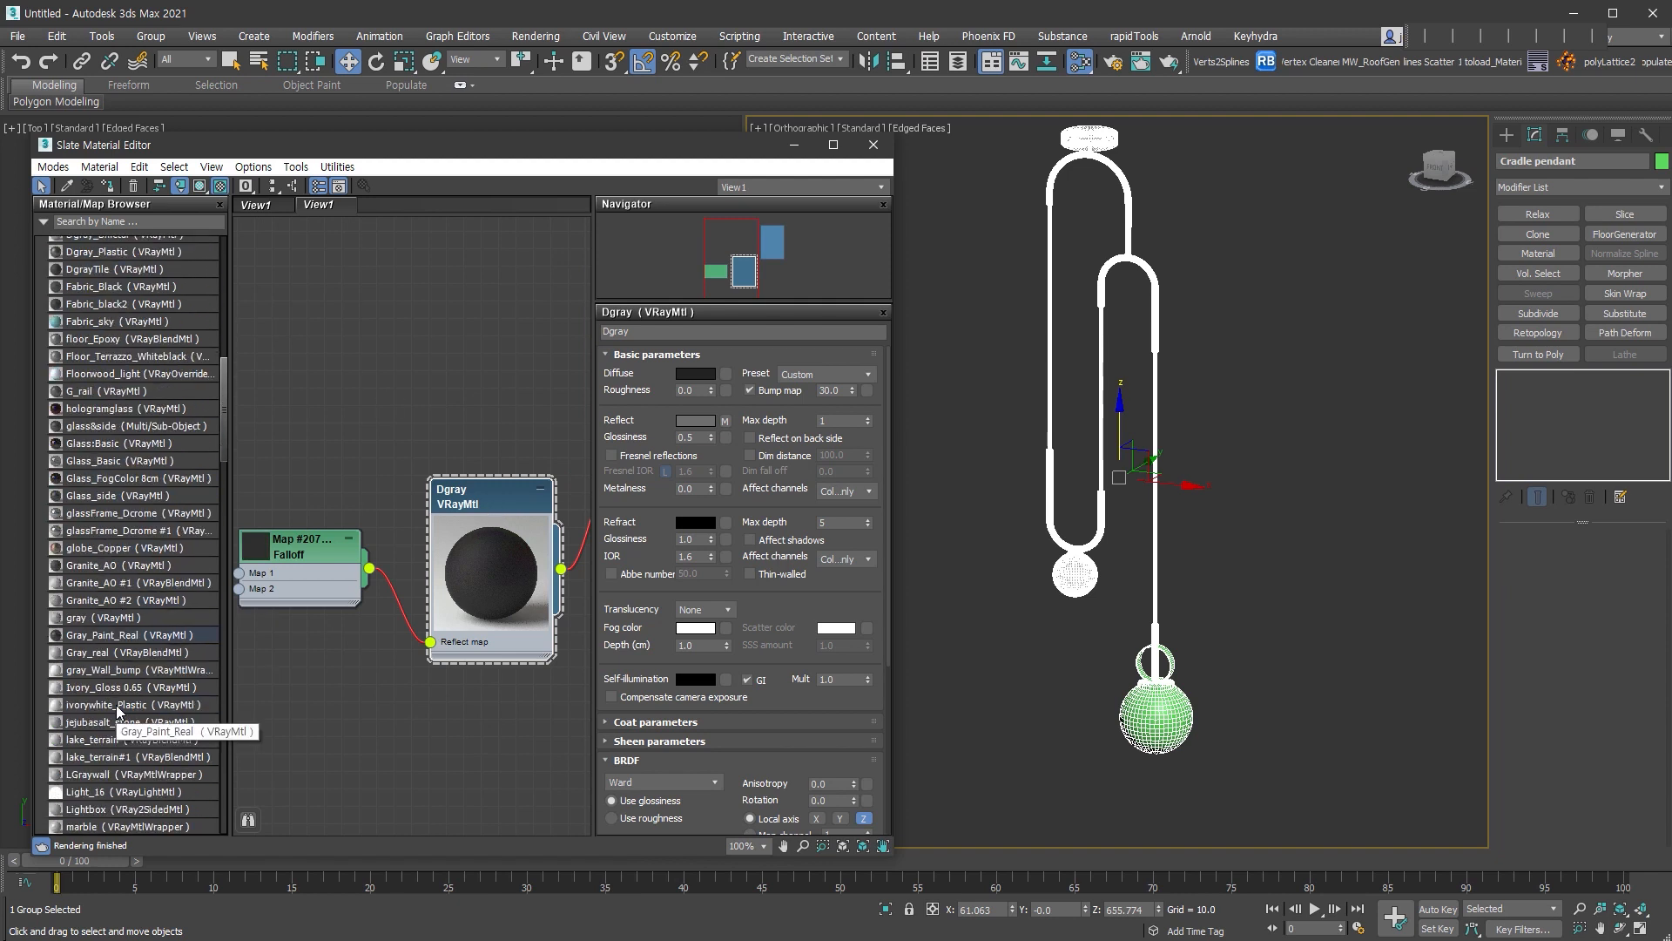
pyautogui.doubleClick(119, 461)
pyautogui.doubleClick(393, 400)
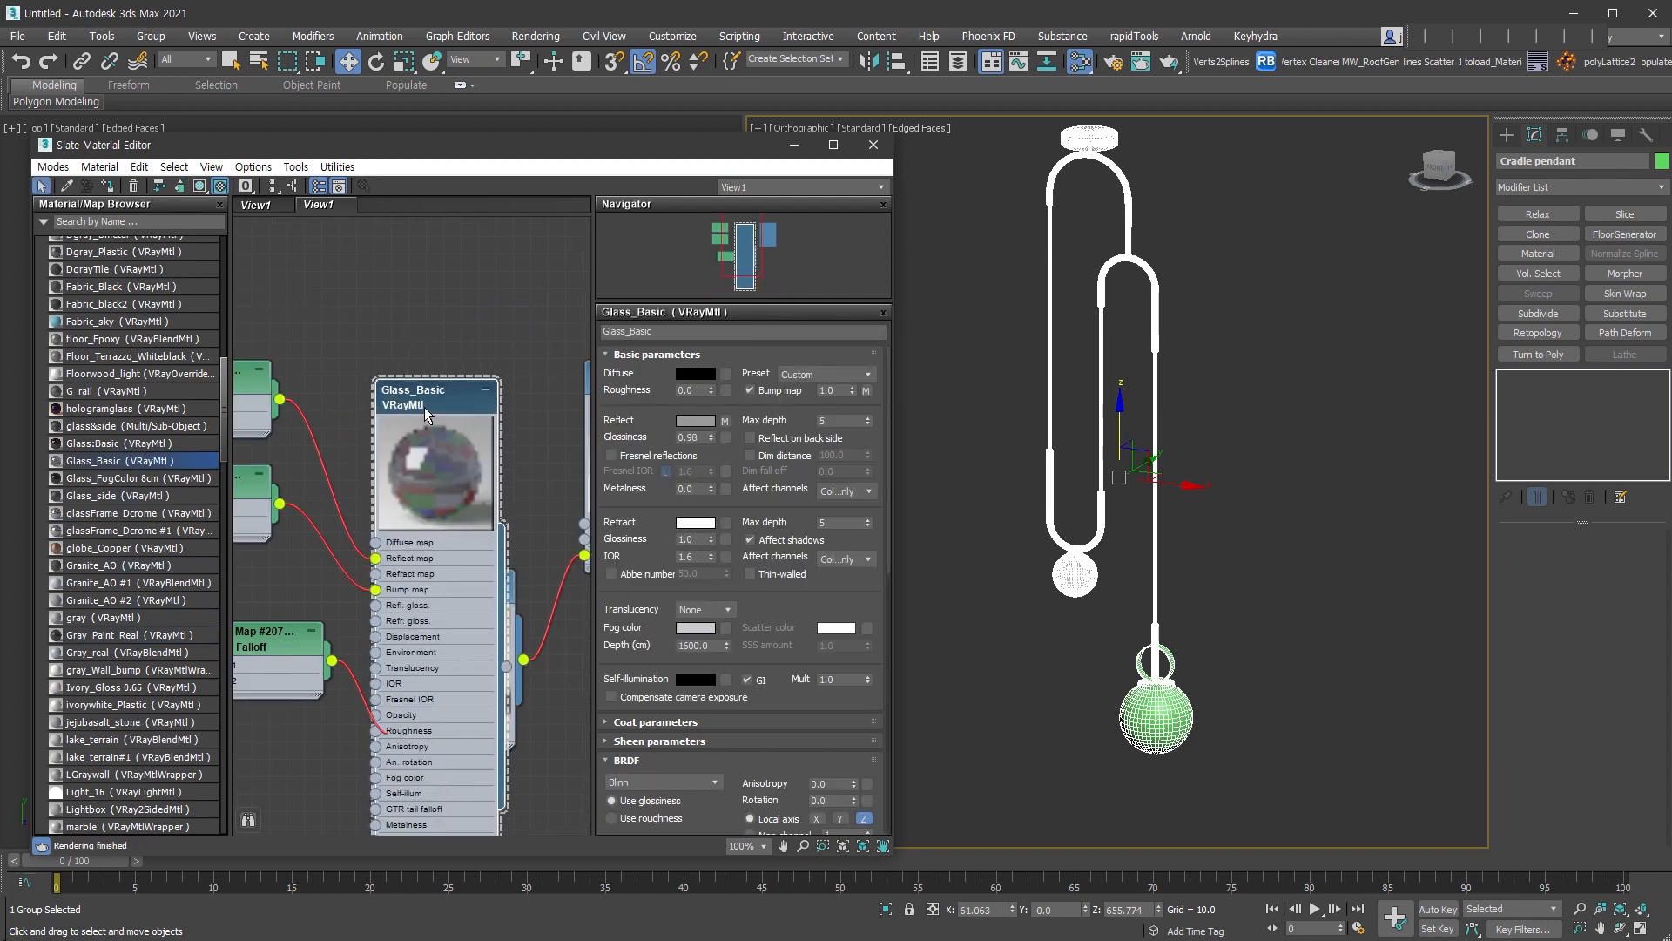
pyautogui.moveTo(418, 392); pyautogui.dragTo(418, 235)
pyautogui.rightClick(427, 484)
pyautogui.click(534, 806)
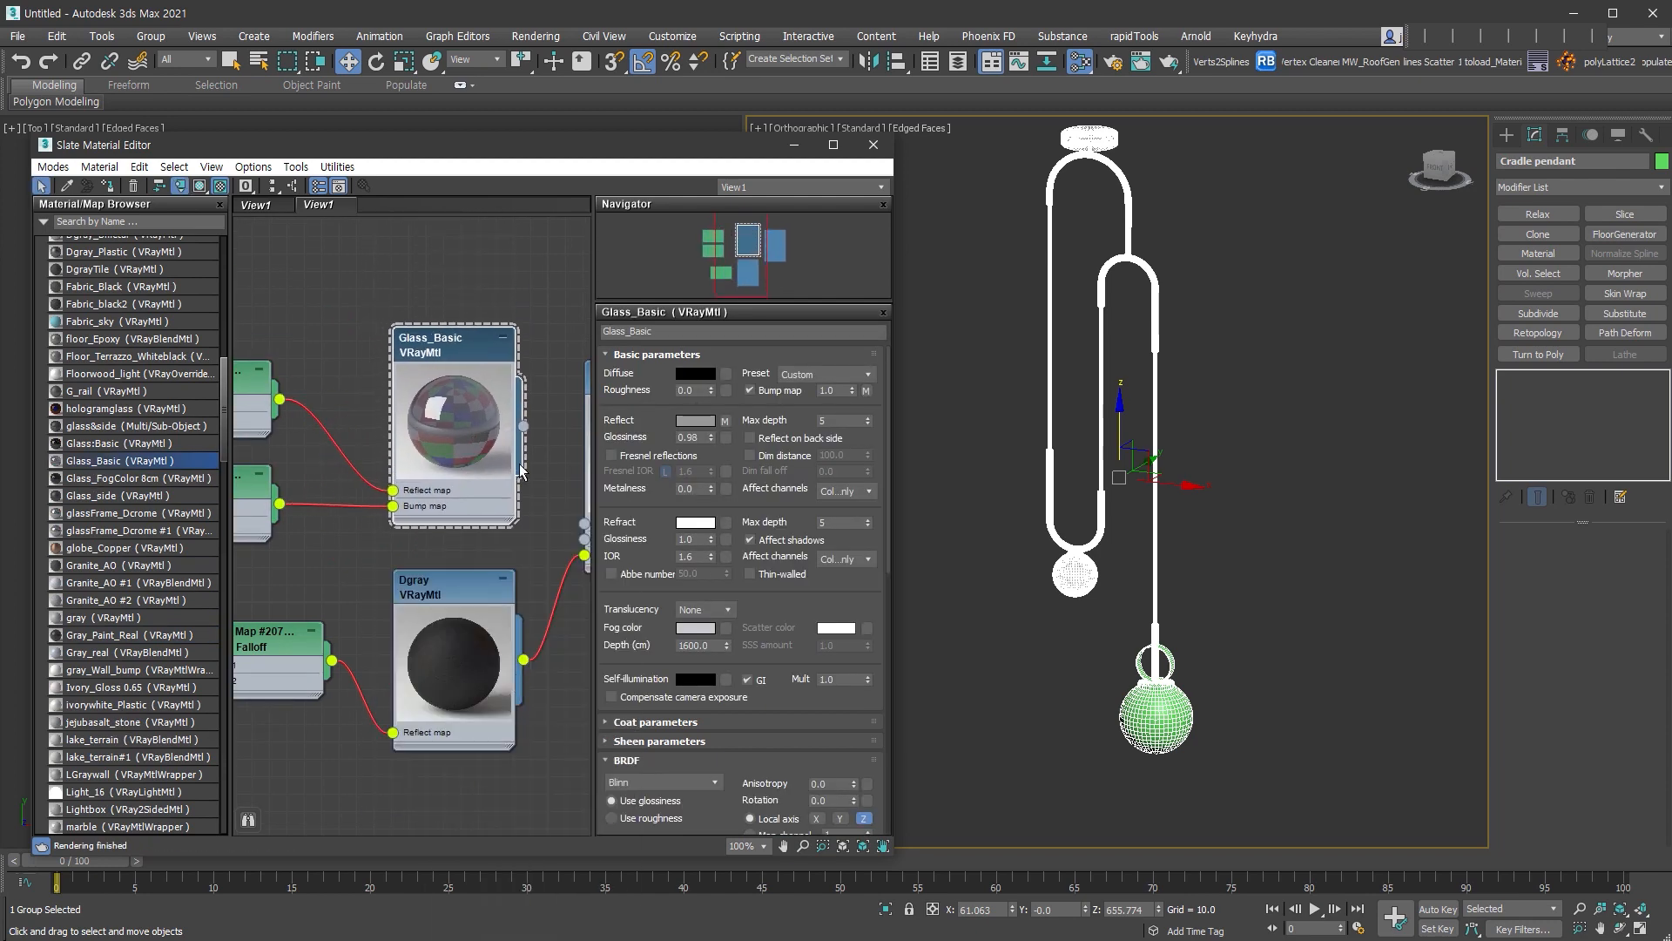
# - Change the diffuse colour of the Glass_Basic material to a very light grey
pyautogui.click(693, 374)
pyautogui.moveTo(514, 247); pyautogui.dragTo(514, 224)
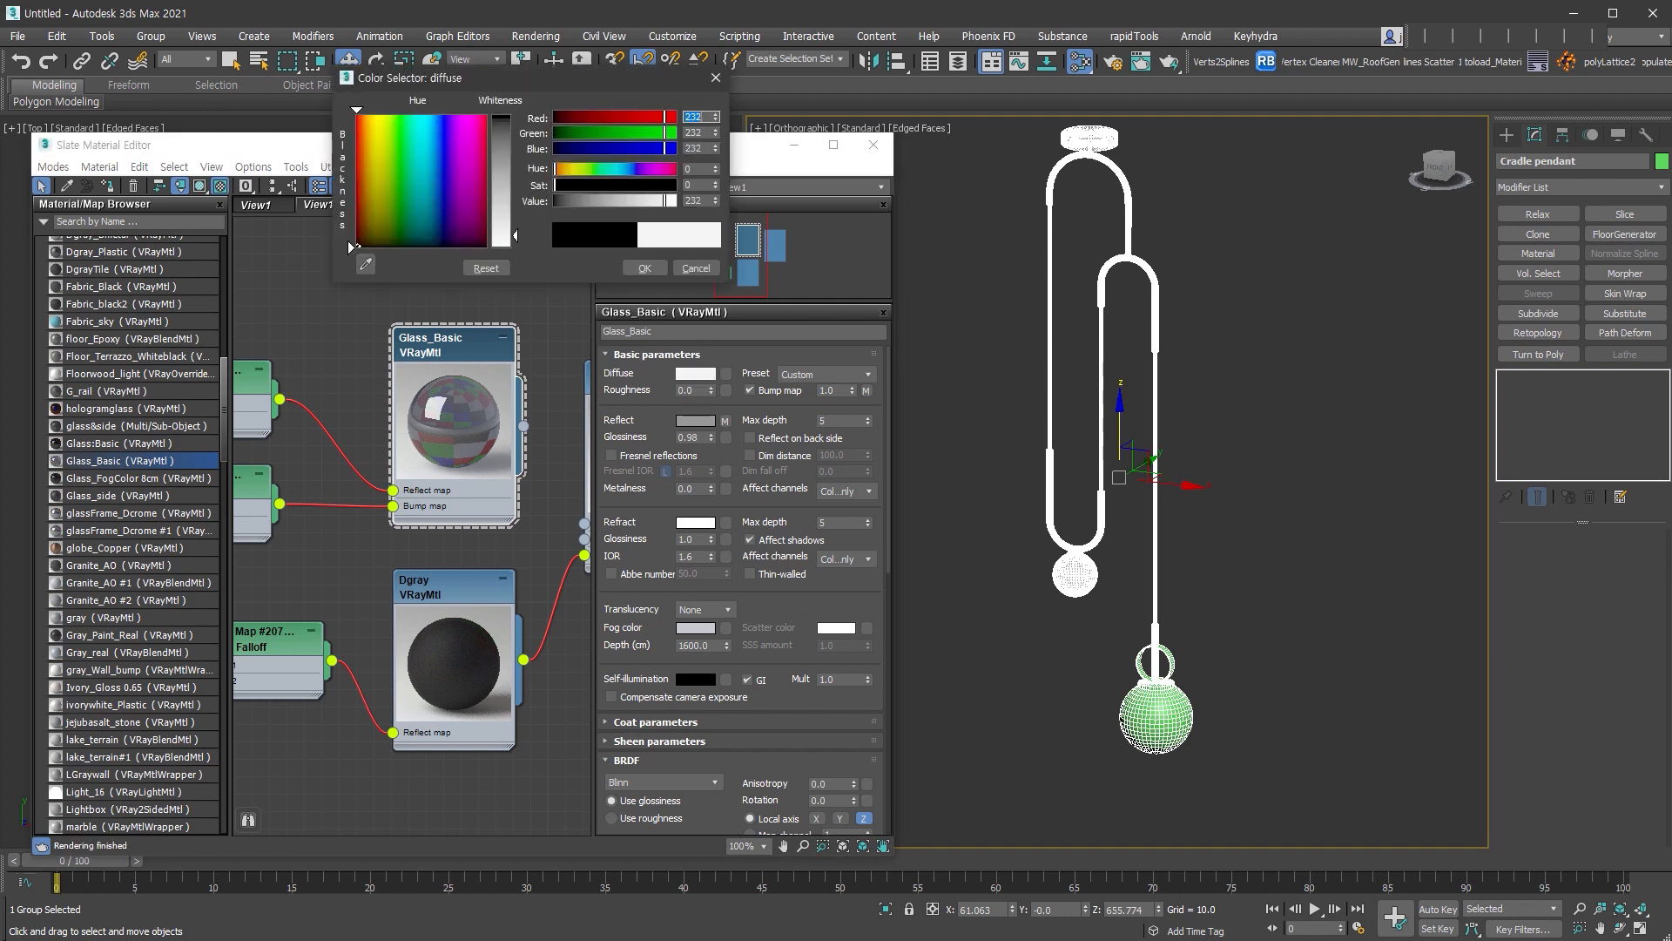
pyautogui.click(716, 197)
pyautogui.click(716, 197)
pyautogui.click(716, 197)
pyautogui.click(716, 197)
pyautogui.click(644, 267)
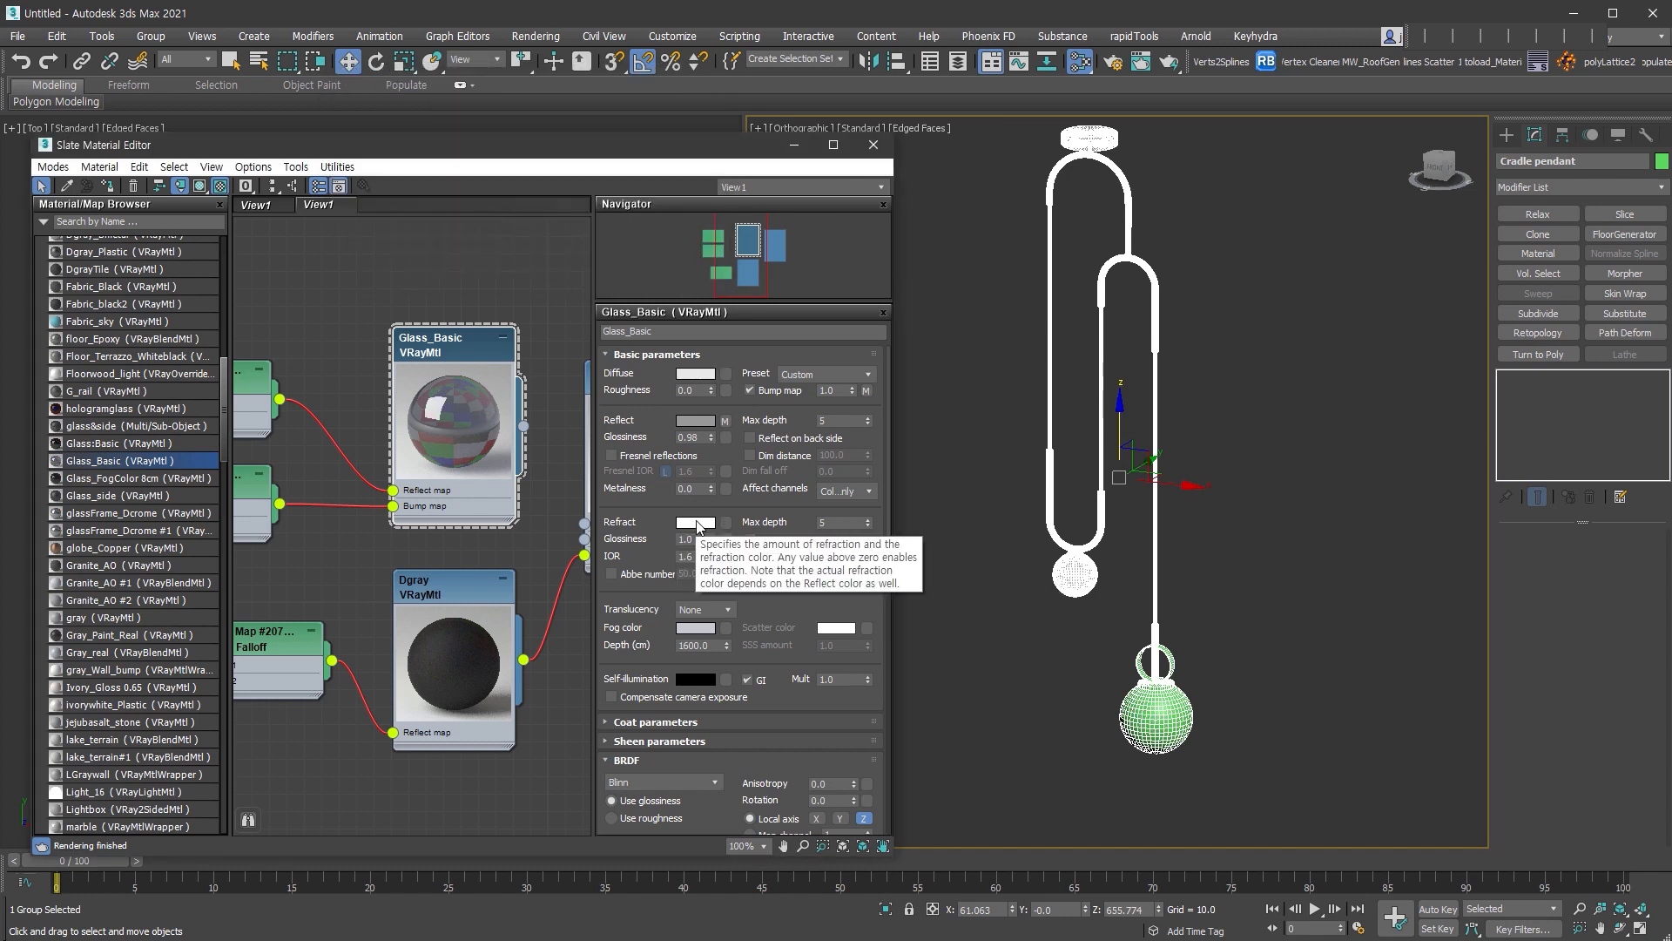
# - Set the refraction colour of the Glass_Basic material to dark grey and shift its node slightly away from the Cradle pendant node
pyautogui.click(697, 526)
pyautogui.moveTo(521, 244); pyautogui.dragTo(515, 118)
pyautogui.click(644, 268)
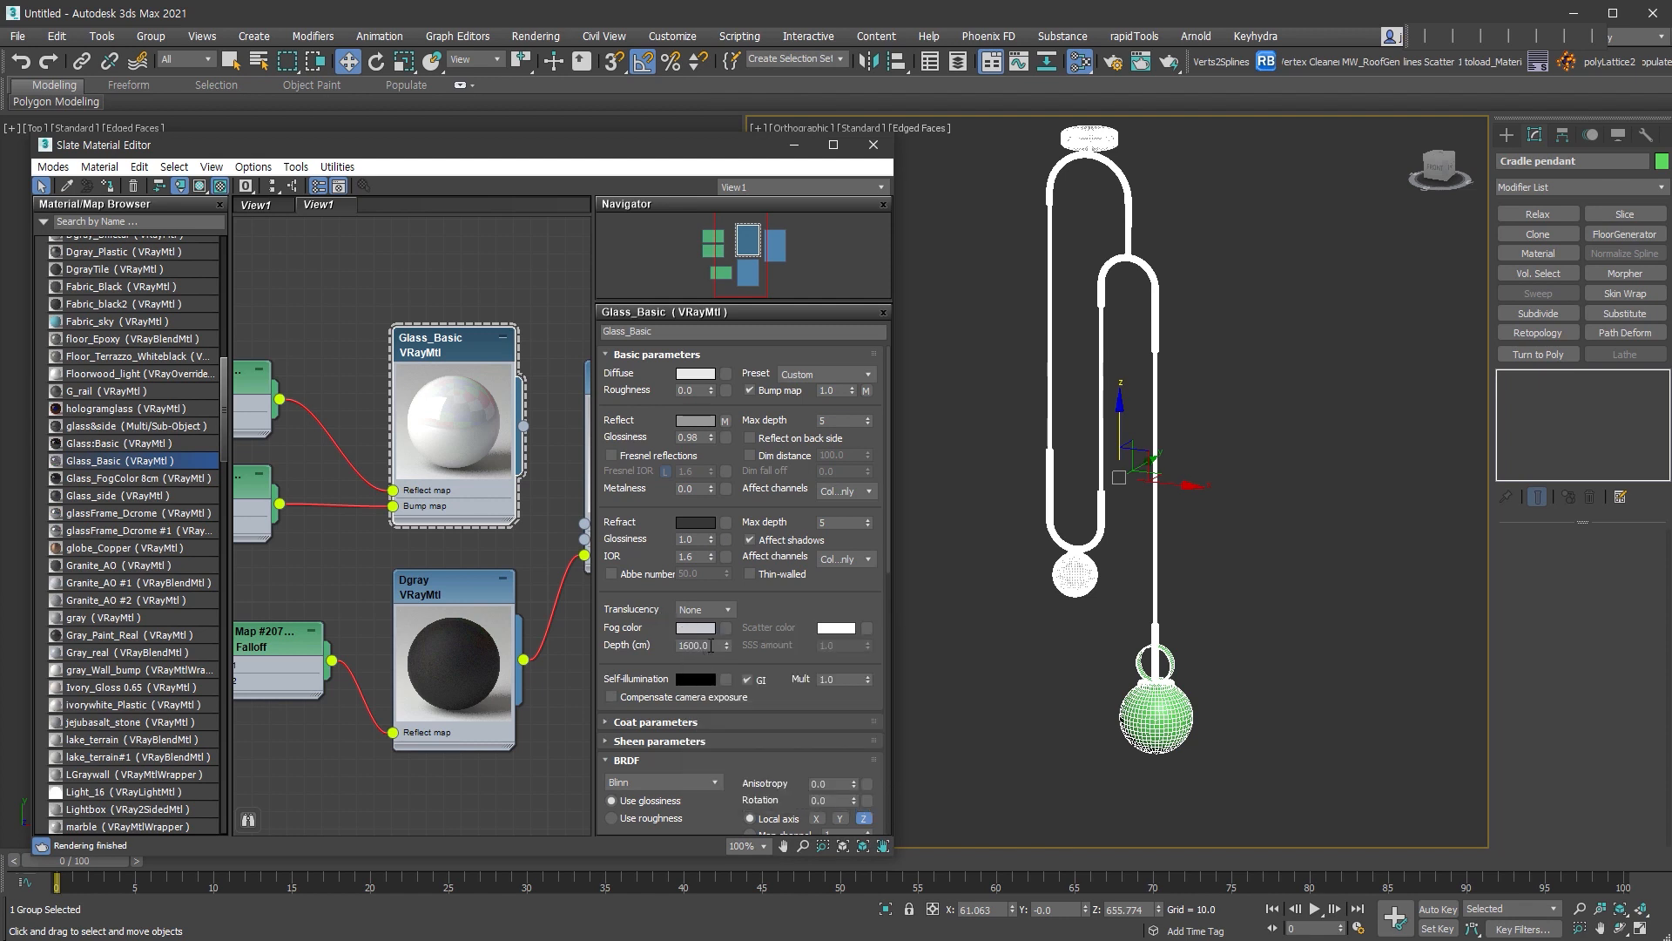
pyautogui.moveTo(717, 649); pyautogui.dragTo(646, 652)
pyautogui.click(634, 546)
pyautogui.moveTo(501, 459); pyautogui.dragTo(466, 459)
# - Add a VRay2SidedMtl node beside Glass_Basic and connect Glass_Basic to its front material slot
pyautogui.scroll(-20, 135, 673)
pyautogui.scroll(-5, 135, 673)
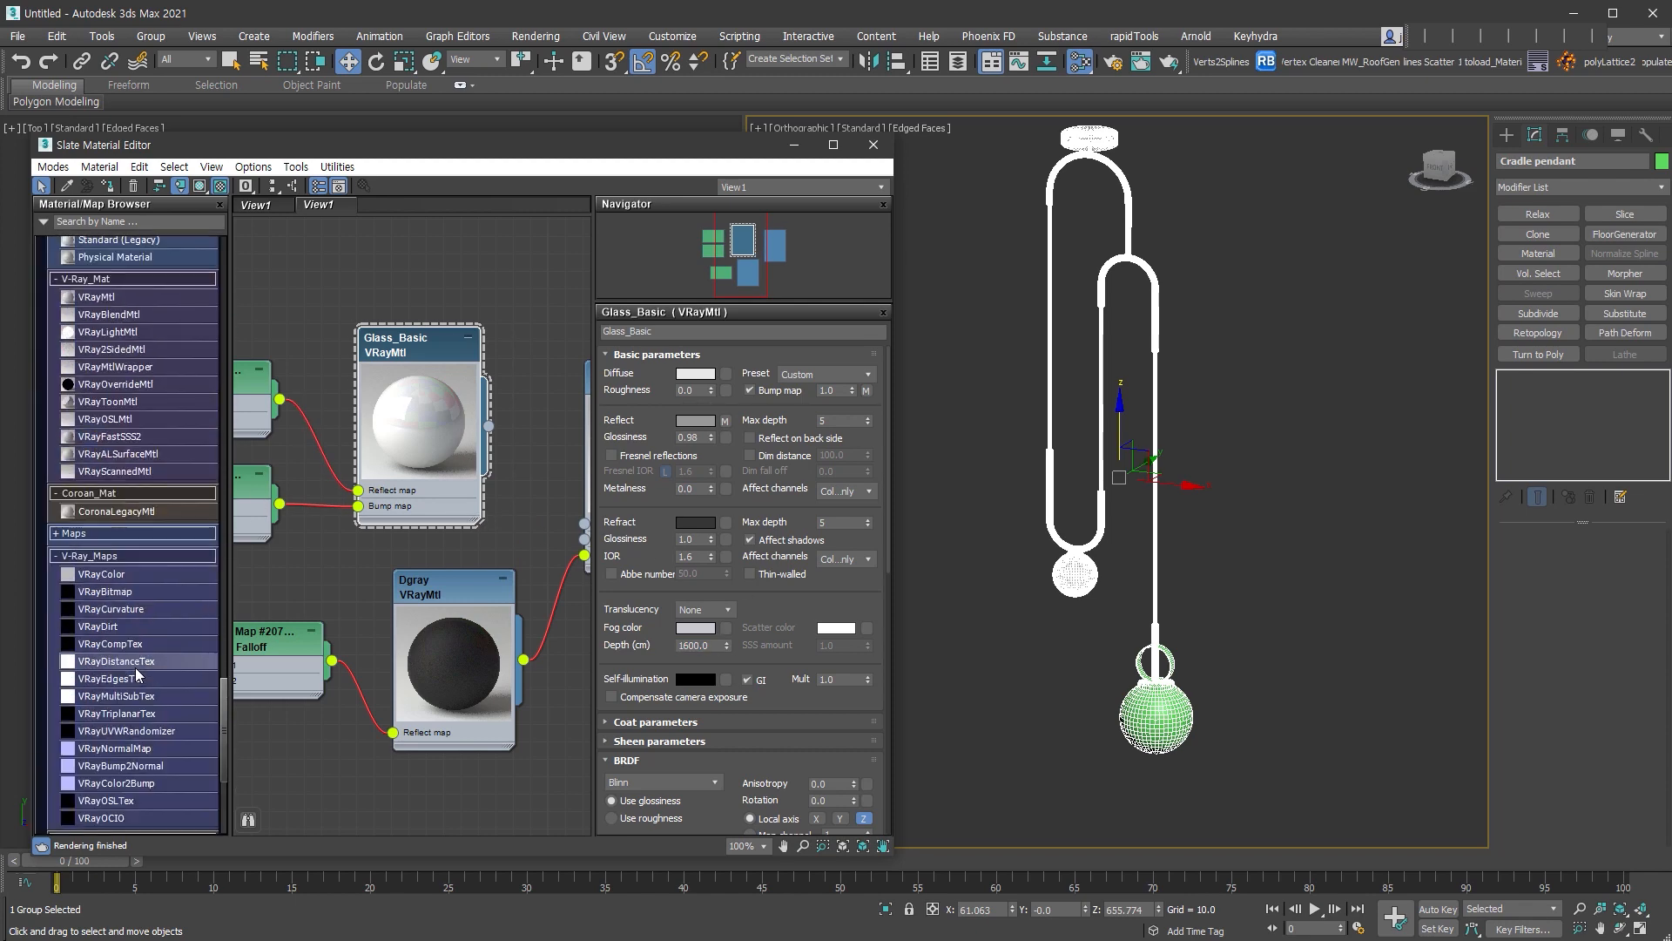
pyautogui.moveTo(112, 349); pyautogui.dragTo(550, 452)
pyautogui.moveTo(550, 453); pyautogui.dragTo(490, 468, button='middle')
pyautogui.moveTo(392, 448); pyautogui.dragTo(439, 444)
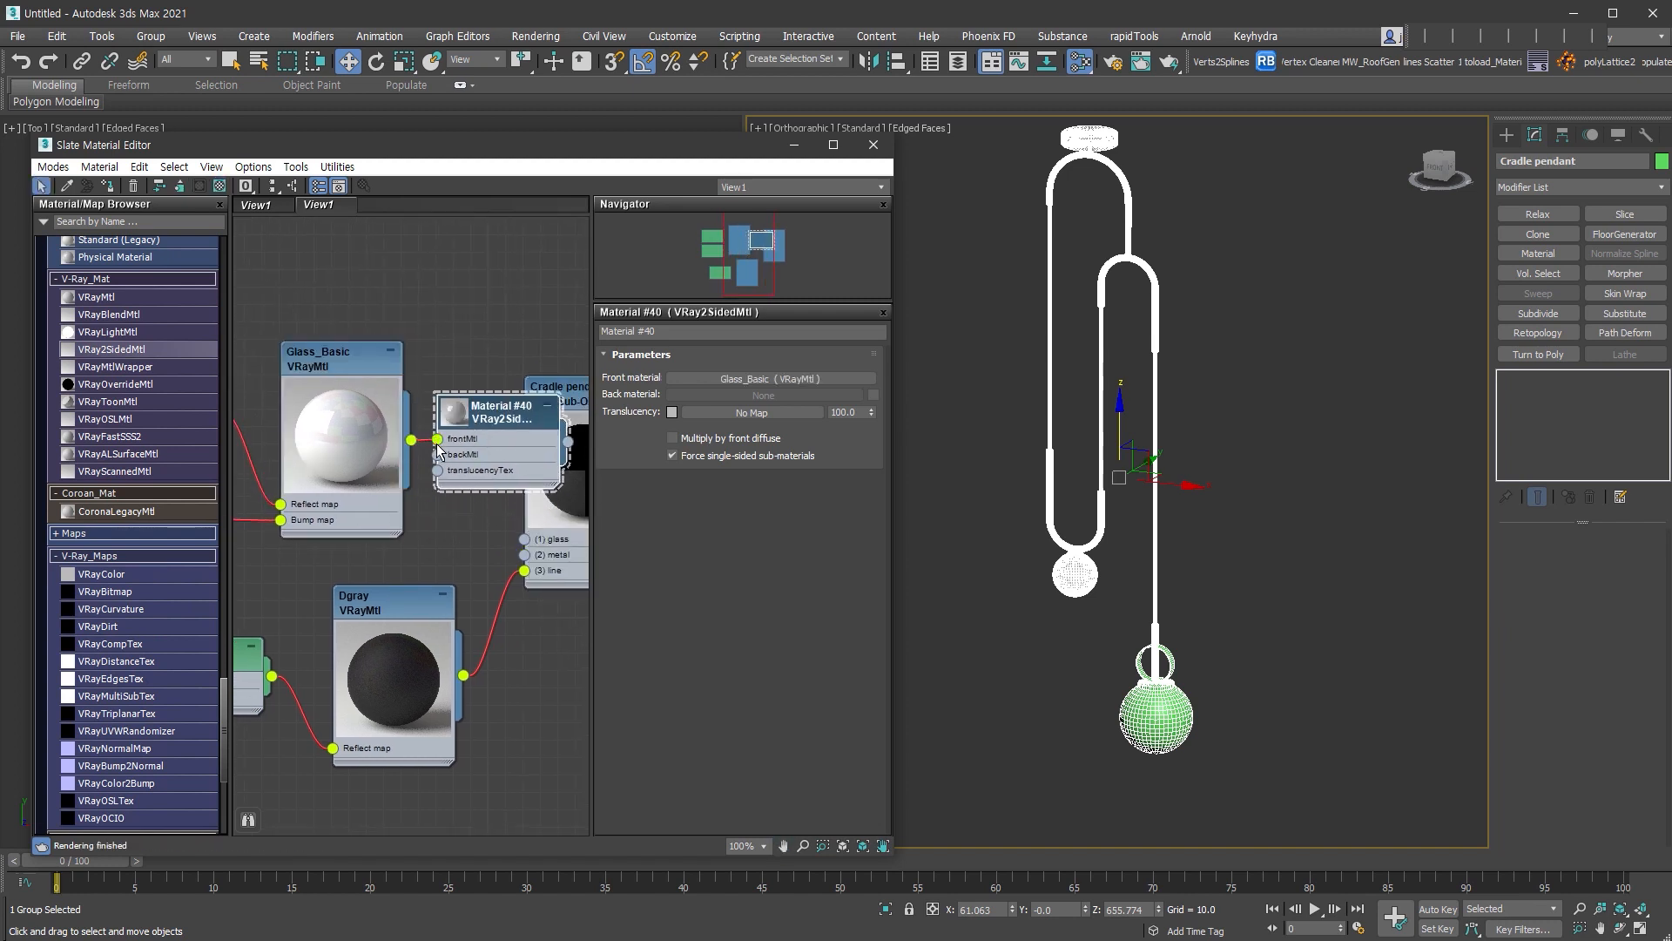
# - Enlarge the two-sided material's preview, space it from Glass_Basic, and connect it to the glass slot of the Cradle pendant material
pyautogui.doubleClick(456, 414)
pyautogui.moveTo(351, 395); pyautogui.dragTo(263, 412)
pyautogui.moveTo(477, 425); pyautogui.dragTo(392, 374)
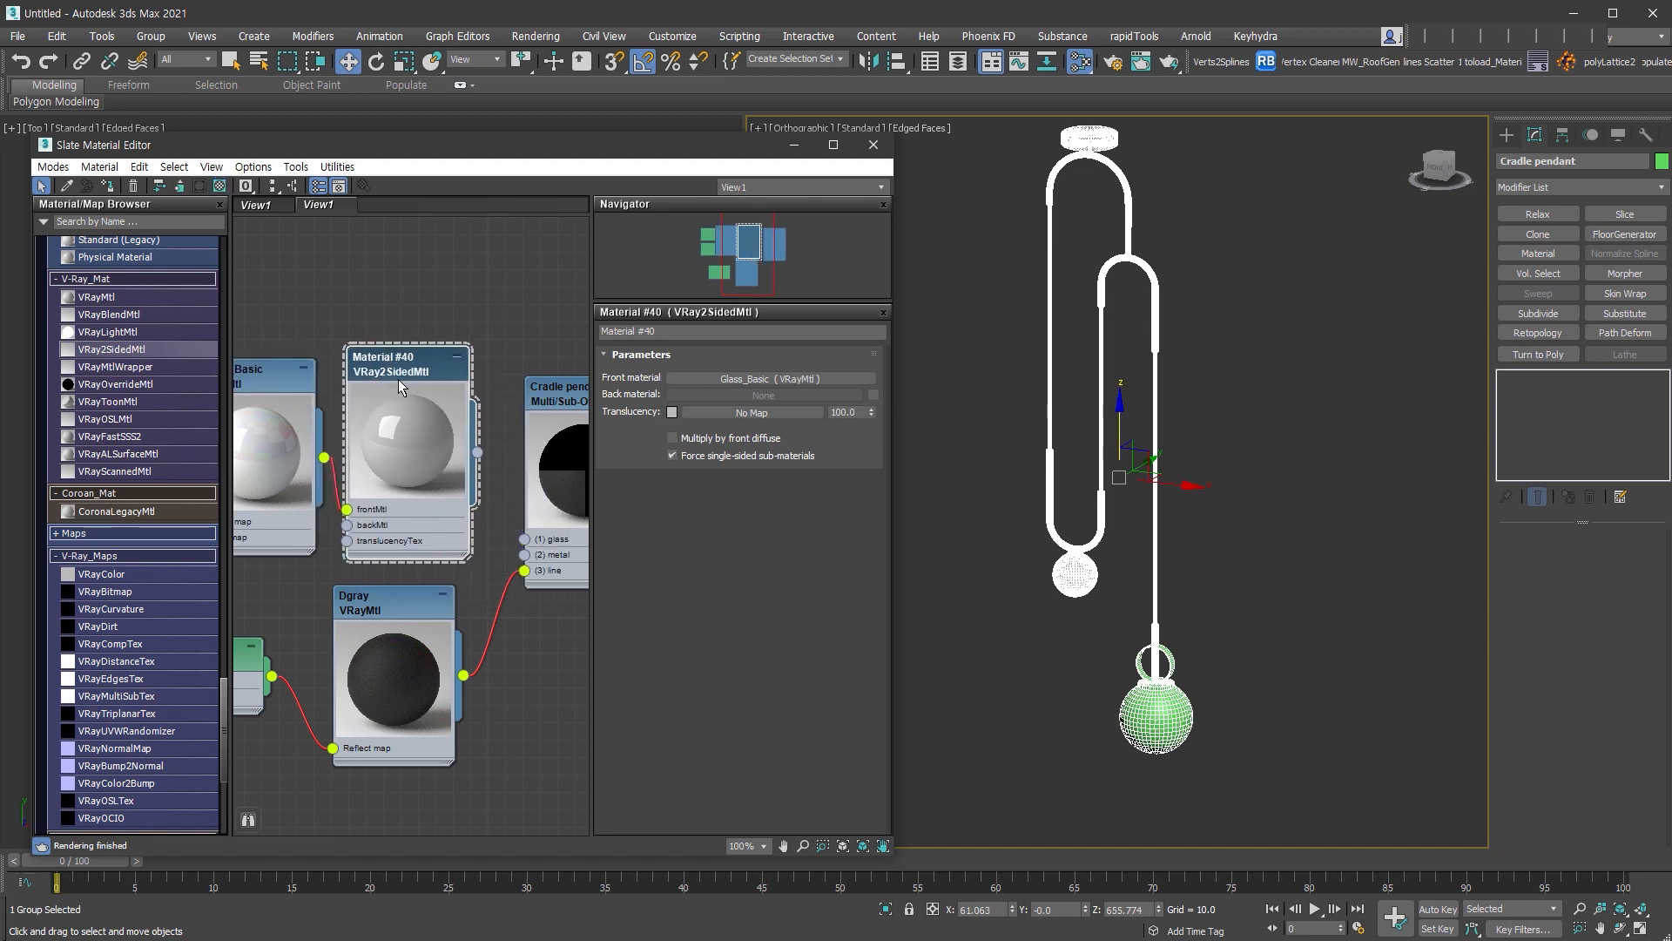
pyautogui.scroll(1, 428, 606)
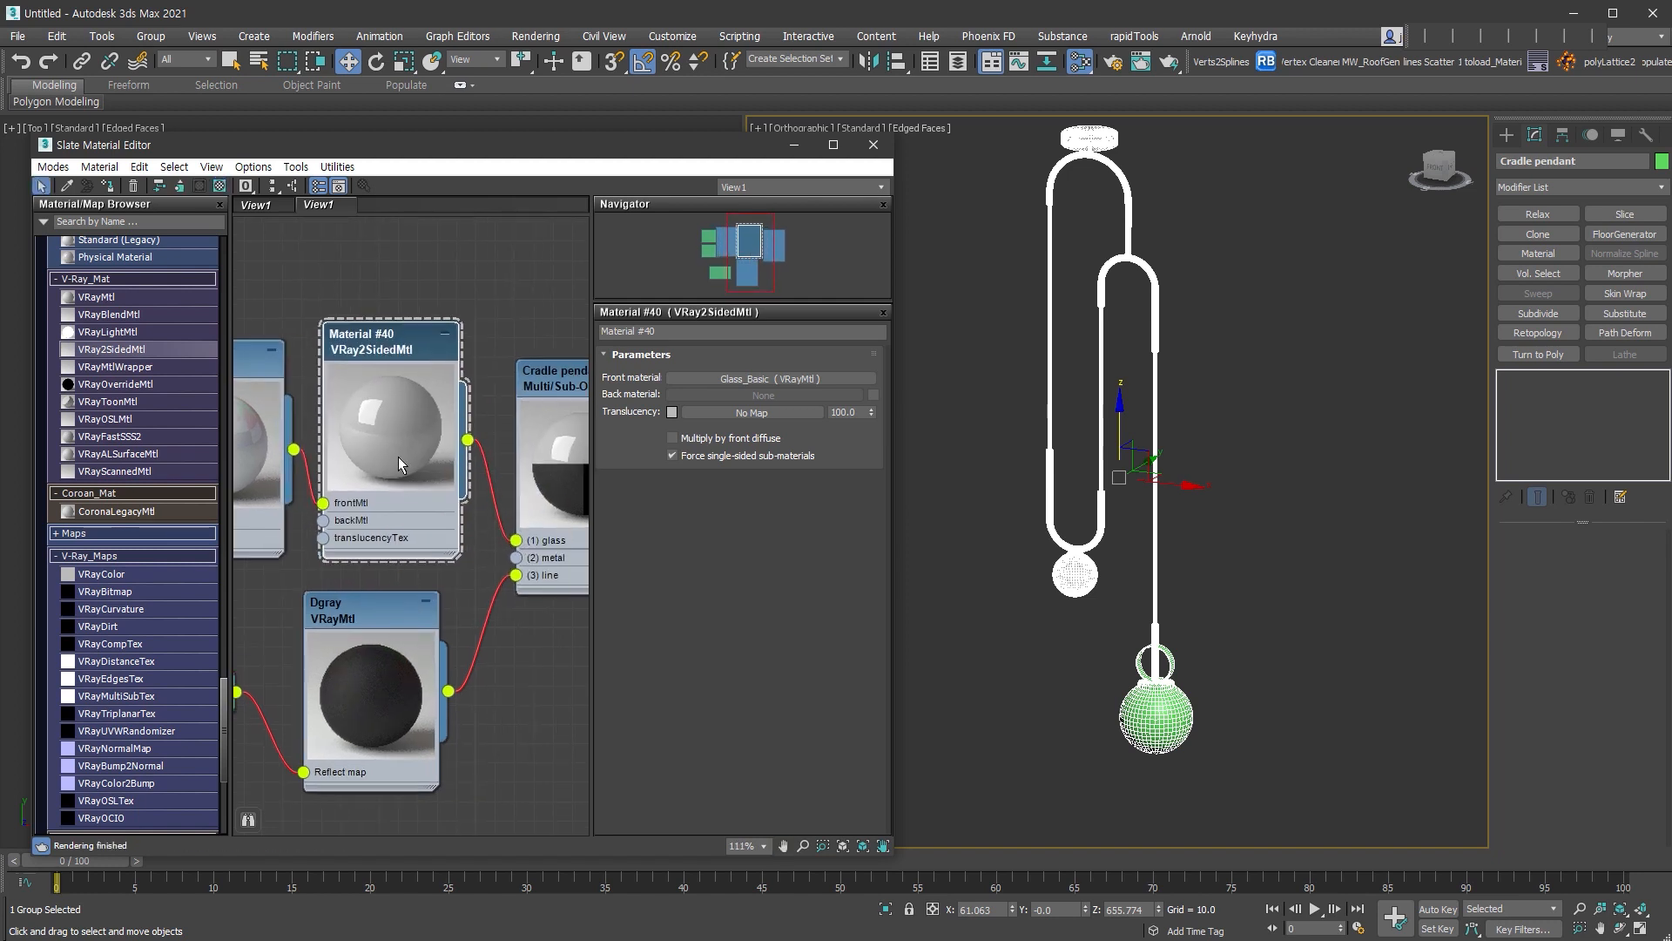
# - Shift the upper Falloff node away from Glass_Basic and raise the Glass_Basic node above the two-sided material's level
pyautogui.moveTo(371, 514); pyautogui.dragTo(487, 507, button='middle')
pyautogui.moveTo(240, 392); pyautogui.dragTo(195, 390)
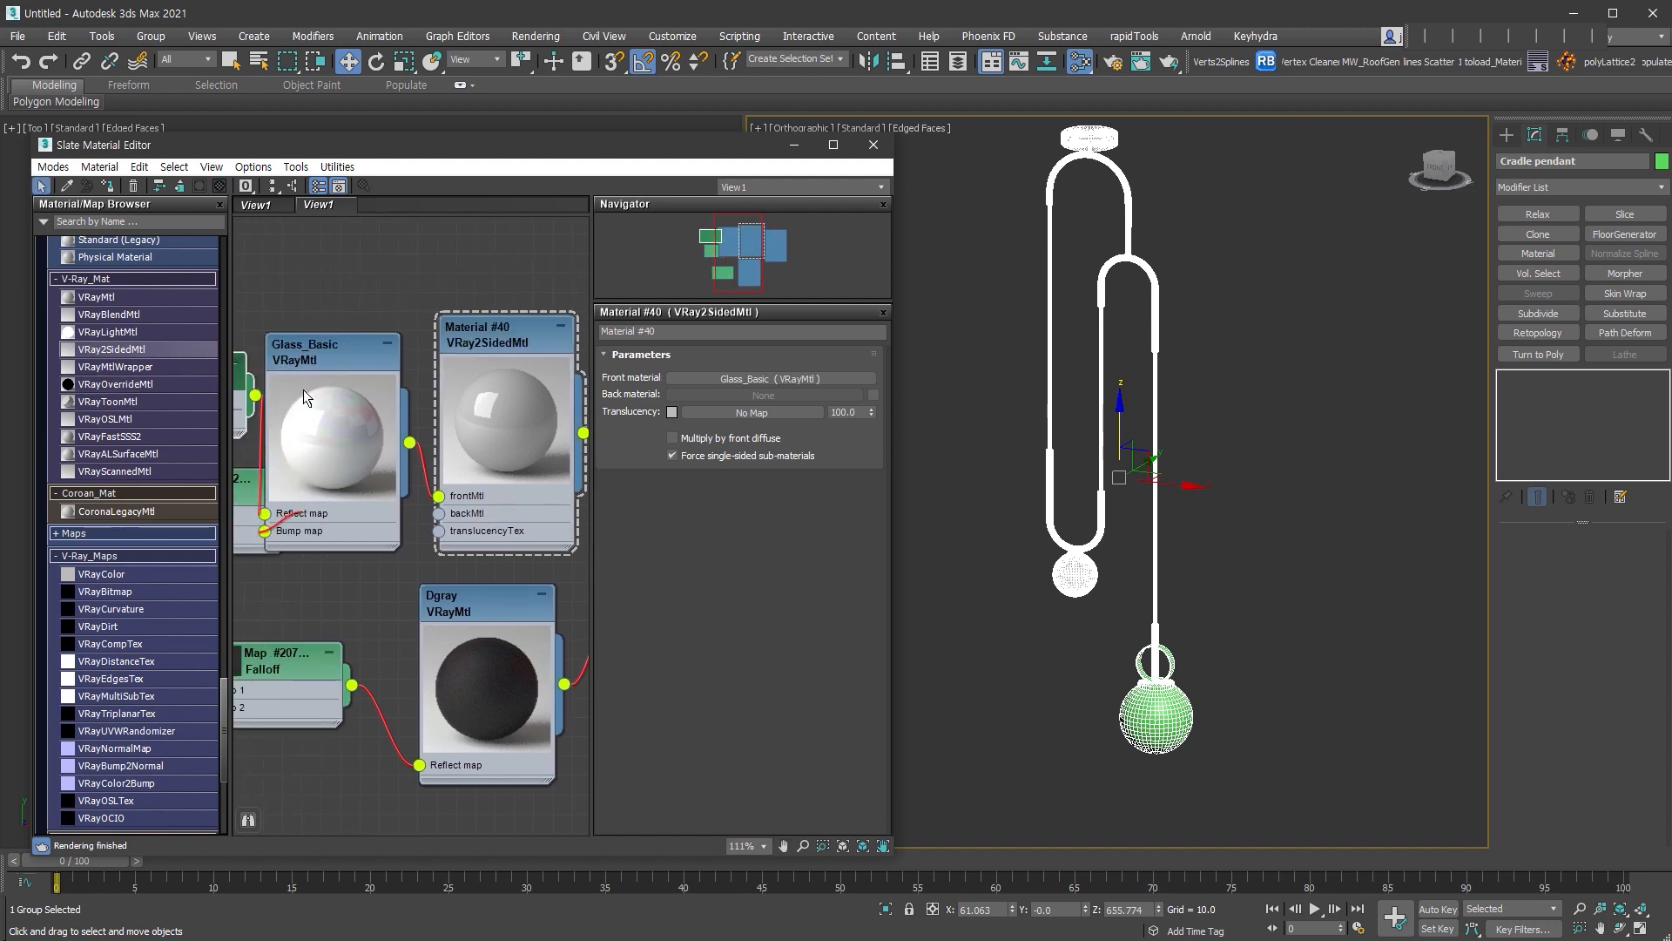
pyautogui.moveTo(340, 359); pyautogui.dragTo(329, 264)
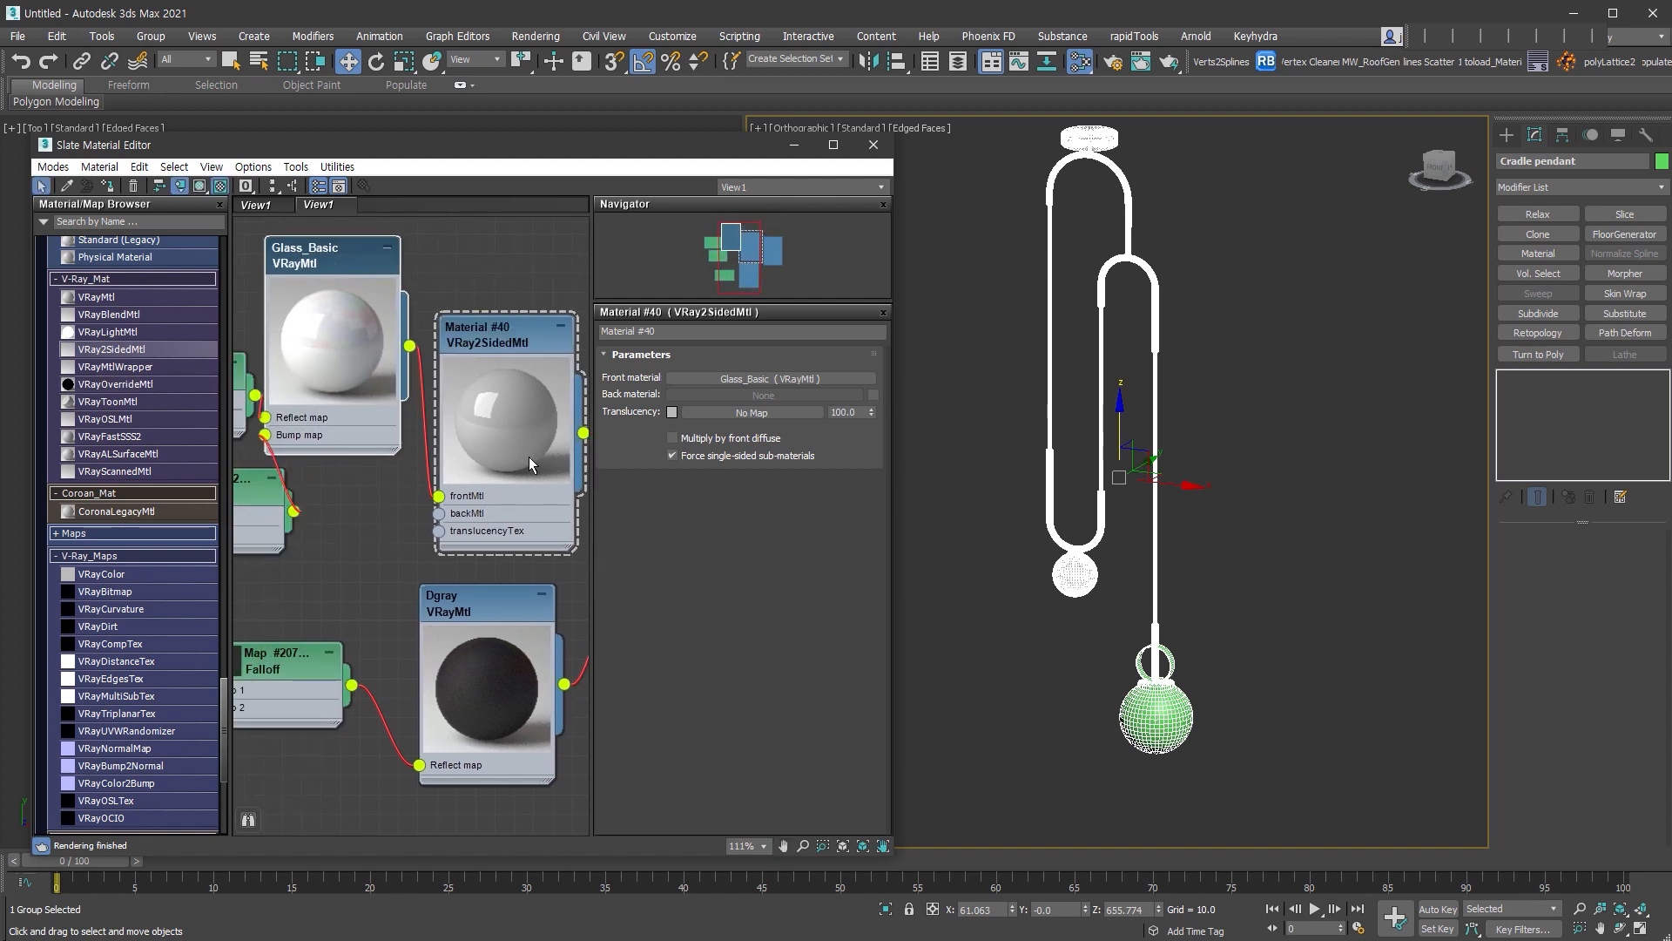
# - Delete the Noise map feeding Glass_Basic's bump slot and move the reflection Falloff node further away
pyautogui.doubleClick(357, 261)
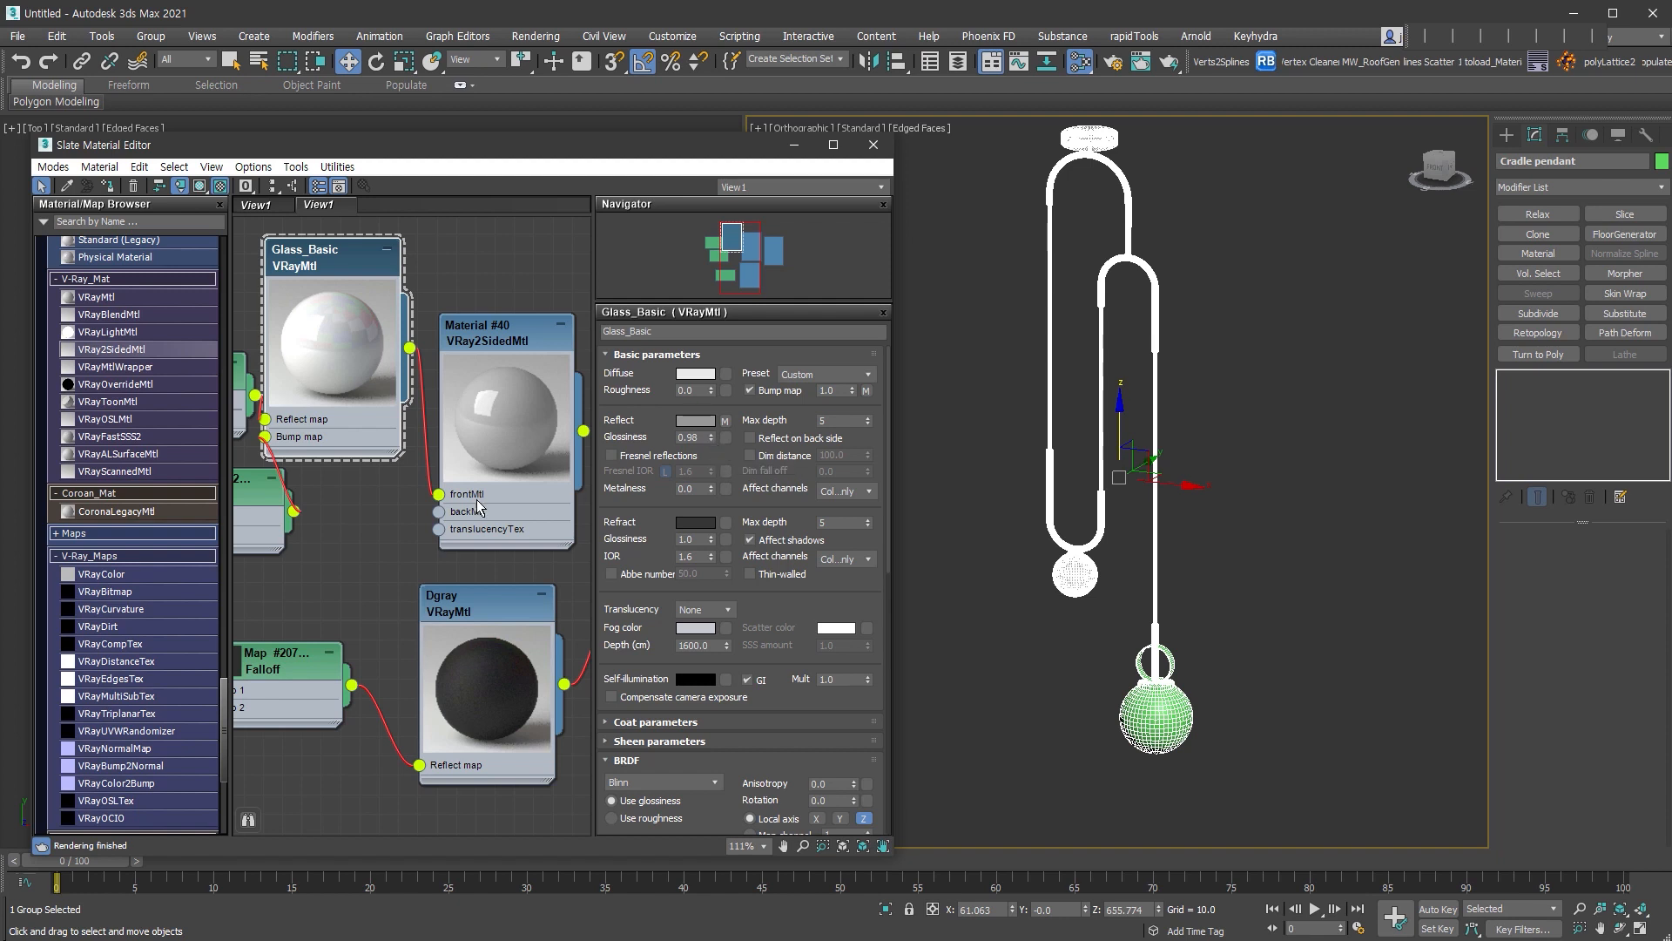
pyautogui.moveTo(384, 502); pyautogui.dragTo(526, 514, button='middle')
pyautogui.moveTo(395, 507); pyautogui.dragTo(296, 526)
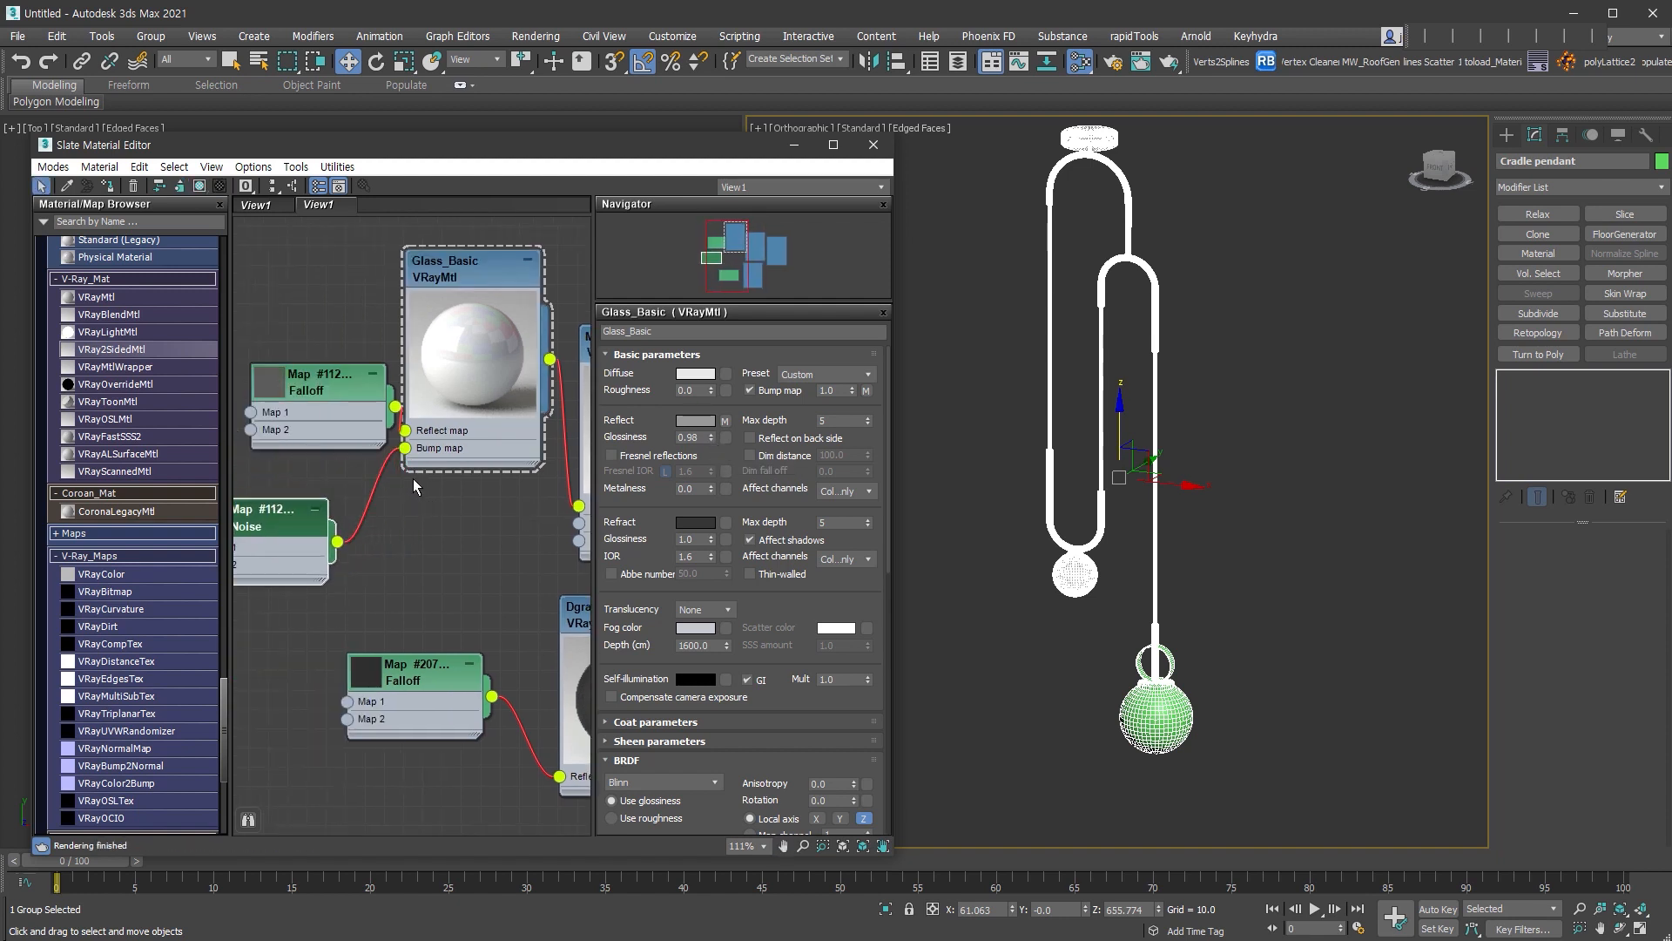
pyautogui.moveTo(405, 448); pyautogui.dragTo(349, 522)
pyautogui.press('Delete')
pyautogui.moveTo(342, 397); pyautogui.dragTo(283, 416)
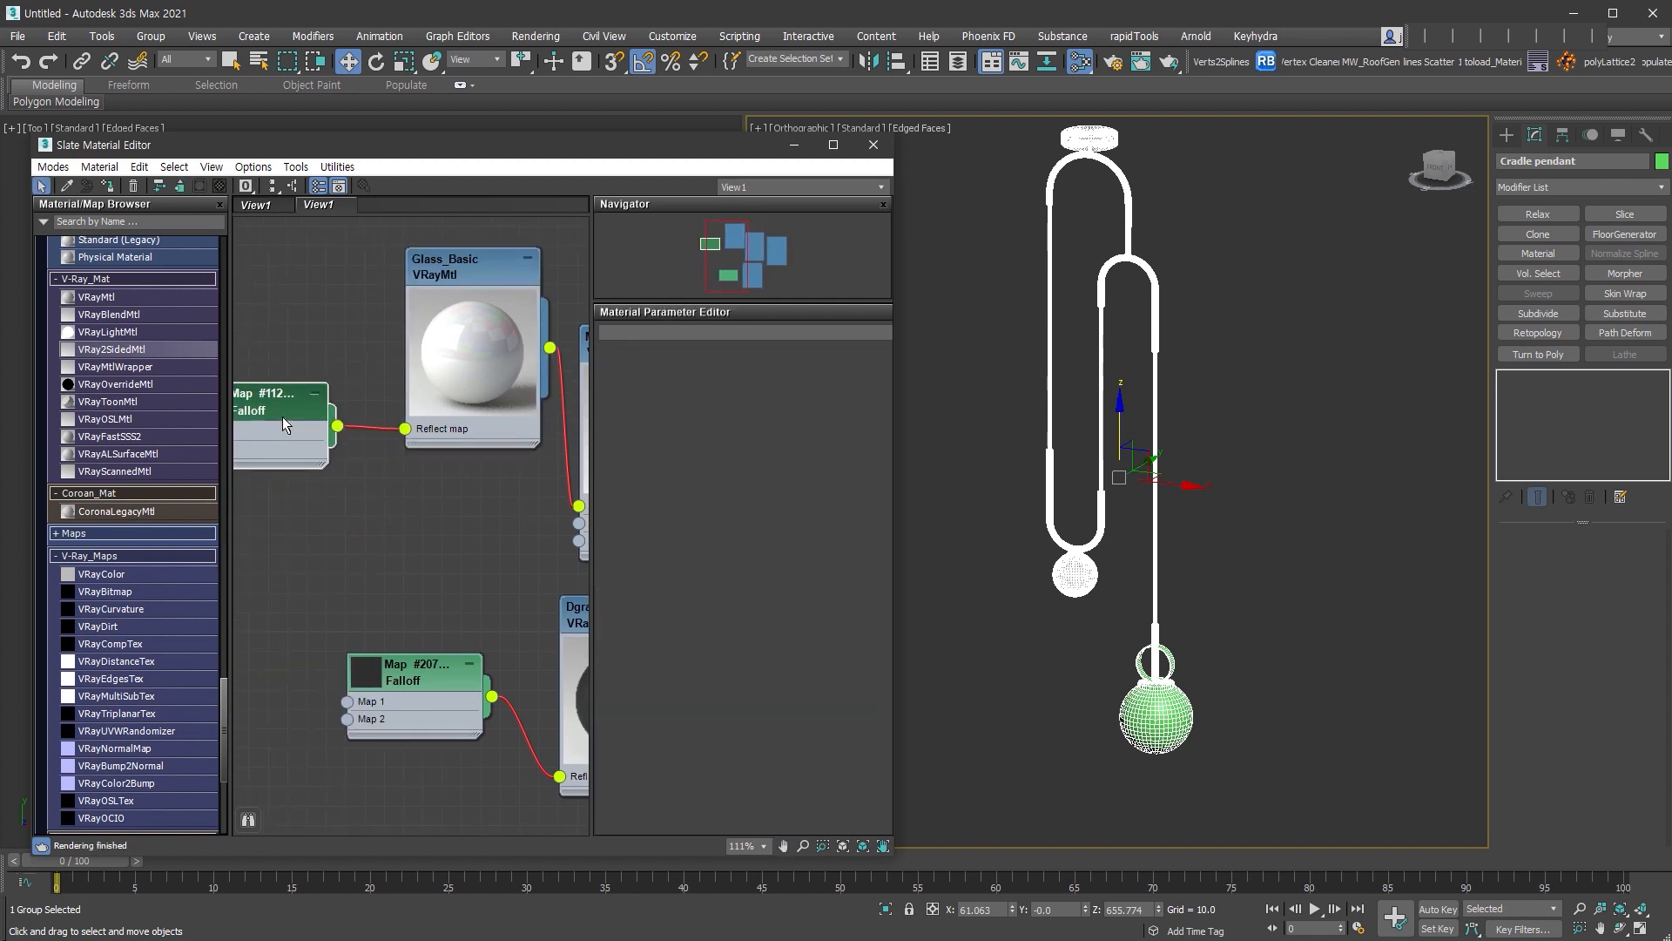
# - Set the front colour of Glass_Basic's reflection Falloff map to dark grey with RGB 9, 9, 9
pyautogui.moveTo(390, 465); pyautogui.dragTo(362, 488, button='middle')
pyautogui.doubleClick(416, 304)
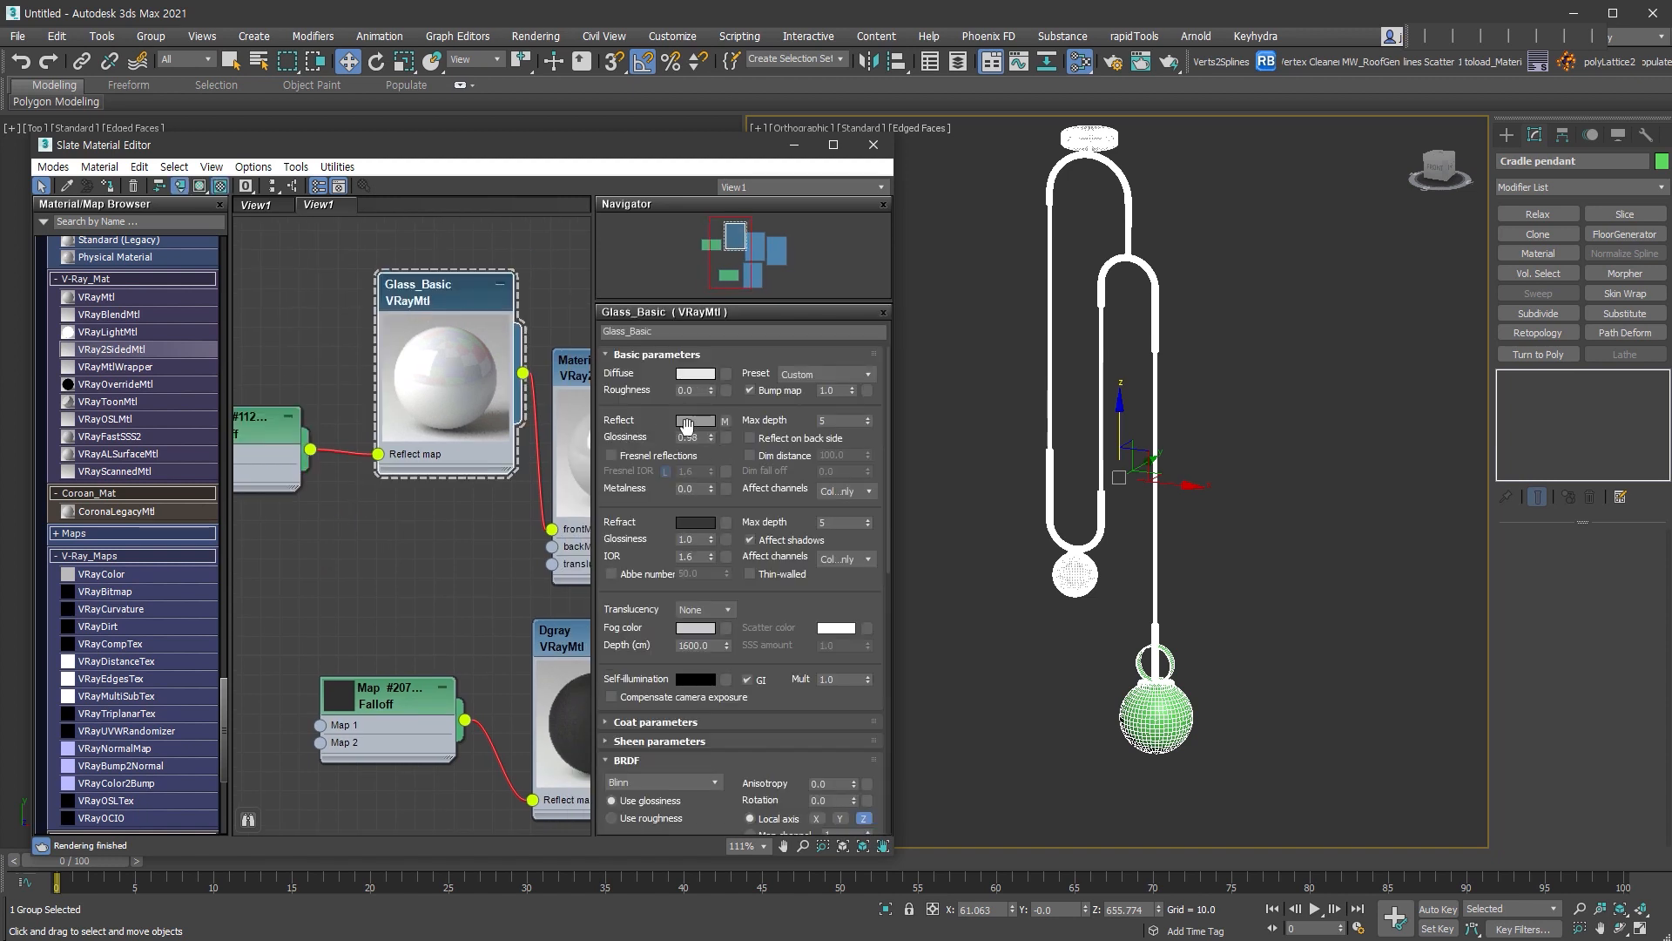
pyautogui.moveTo(299, 509); pyautogui.dragTo(383, 512, button='middle')
pyautogui.doubleClick(333, 446)
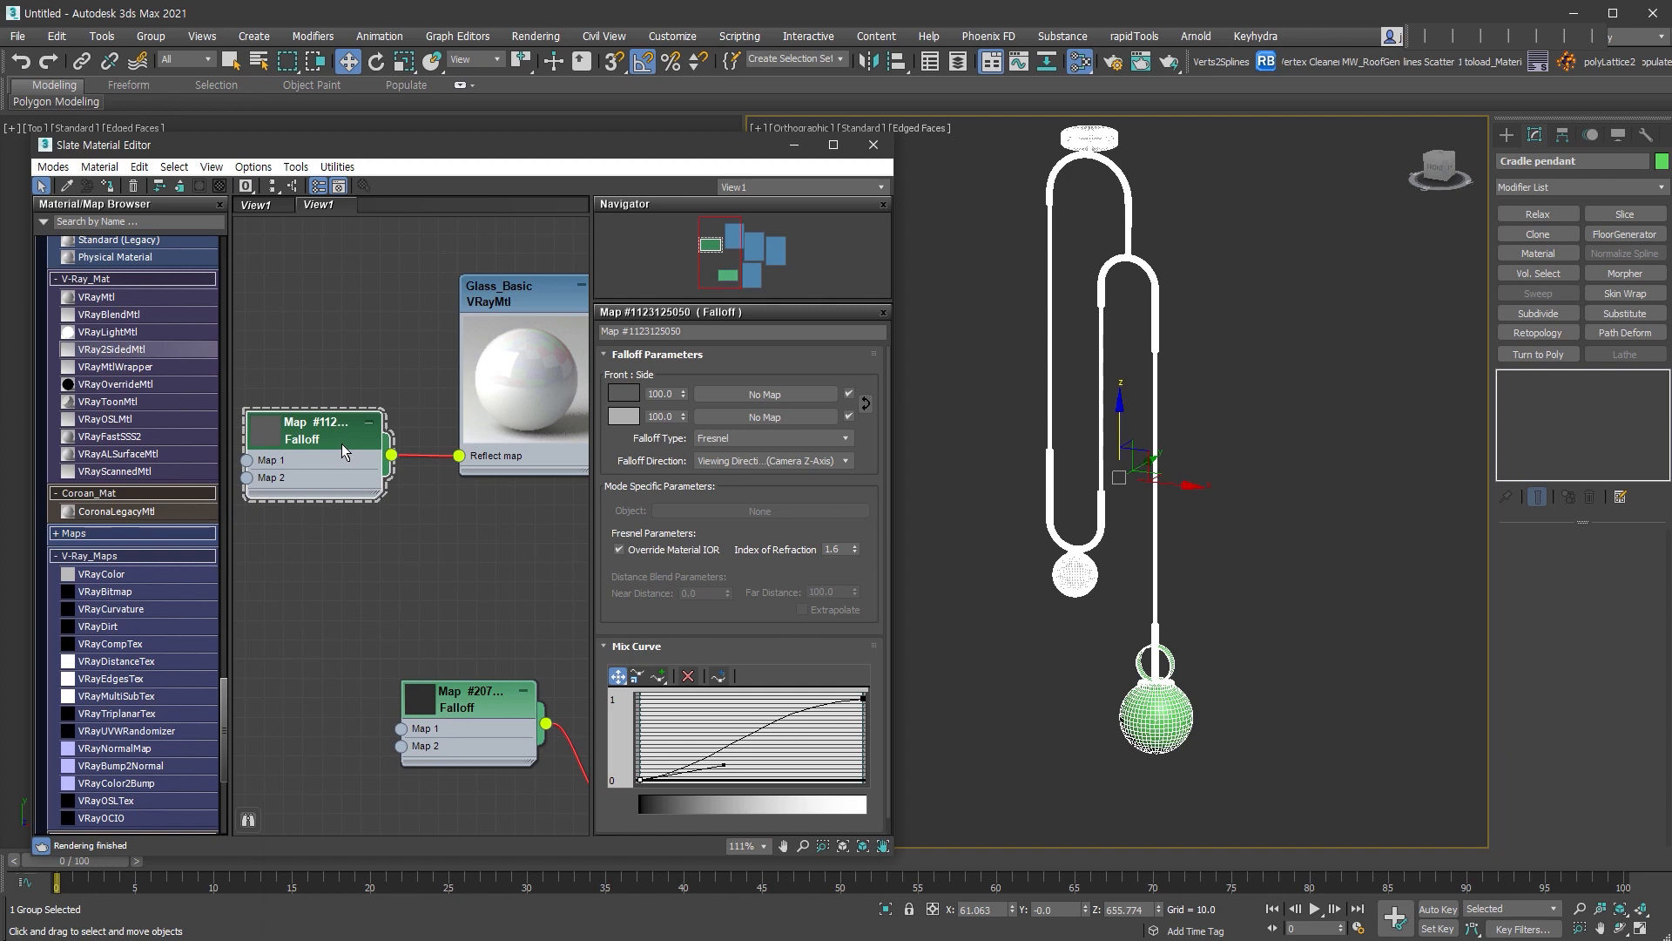
pyautogui.click(625, 393)
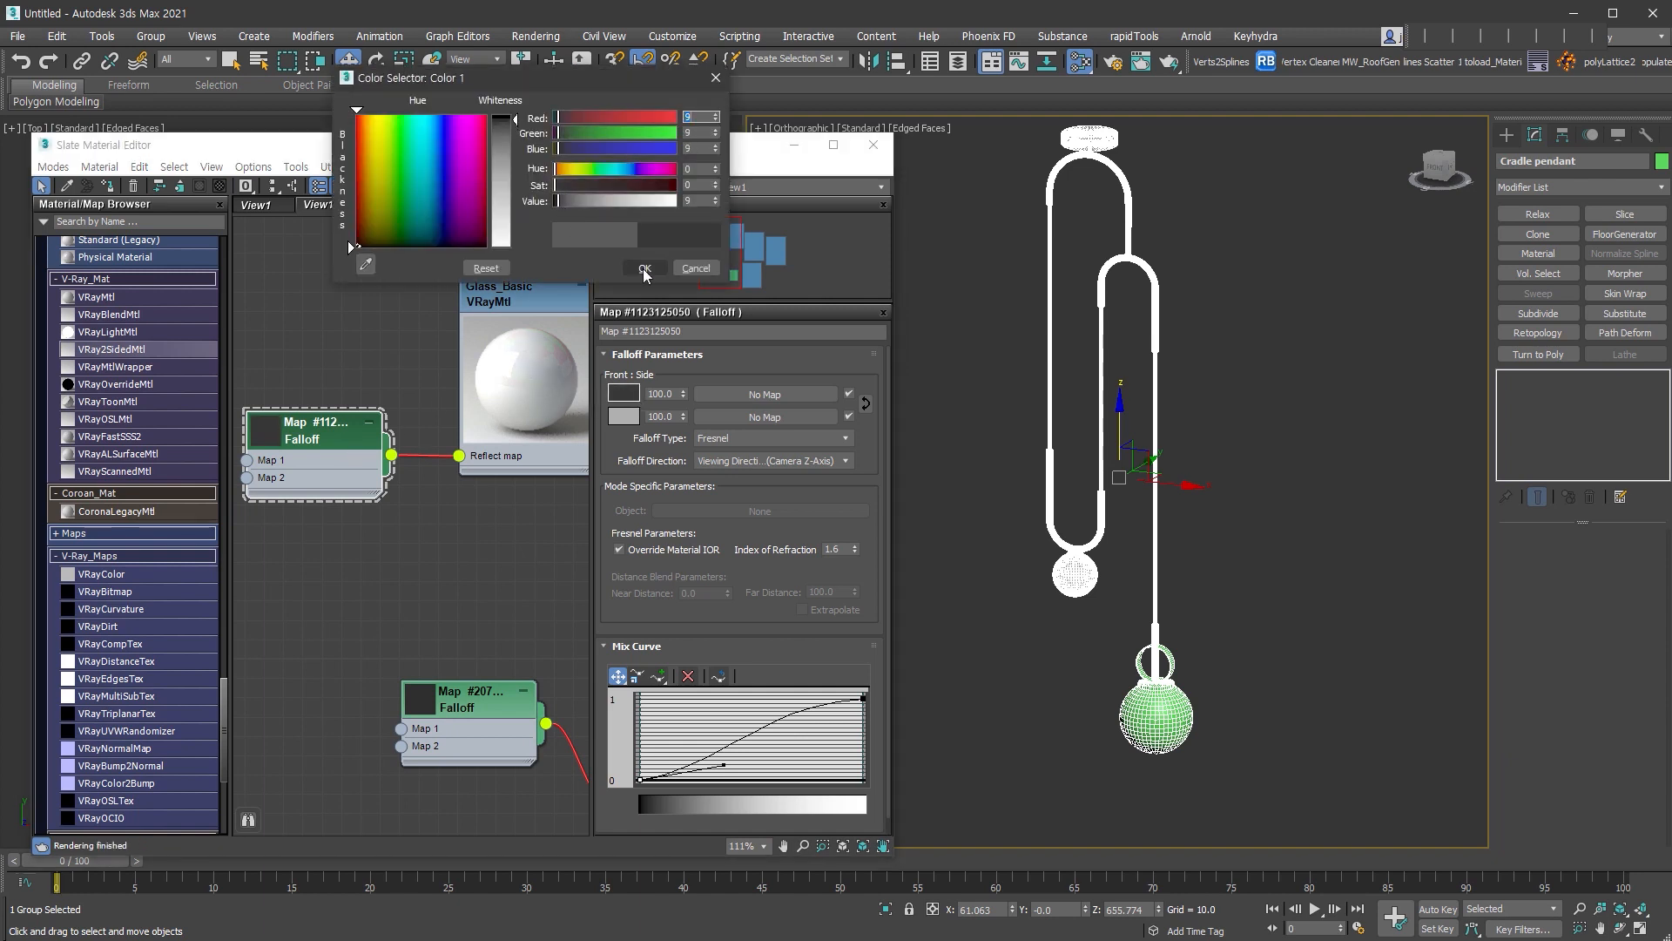
pyautogui.click(645, 268)
pyautogui.moveTo(527, 512); pyautogui.dragTo(511, 514, button='middle')
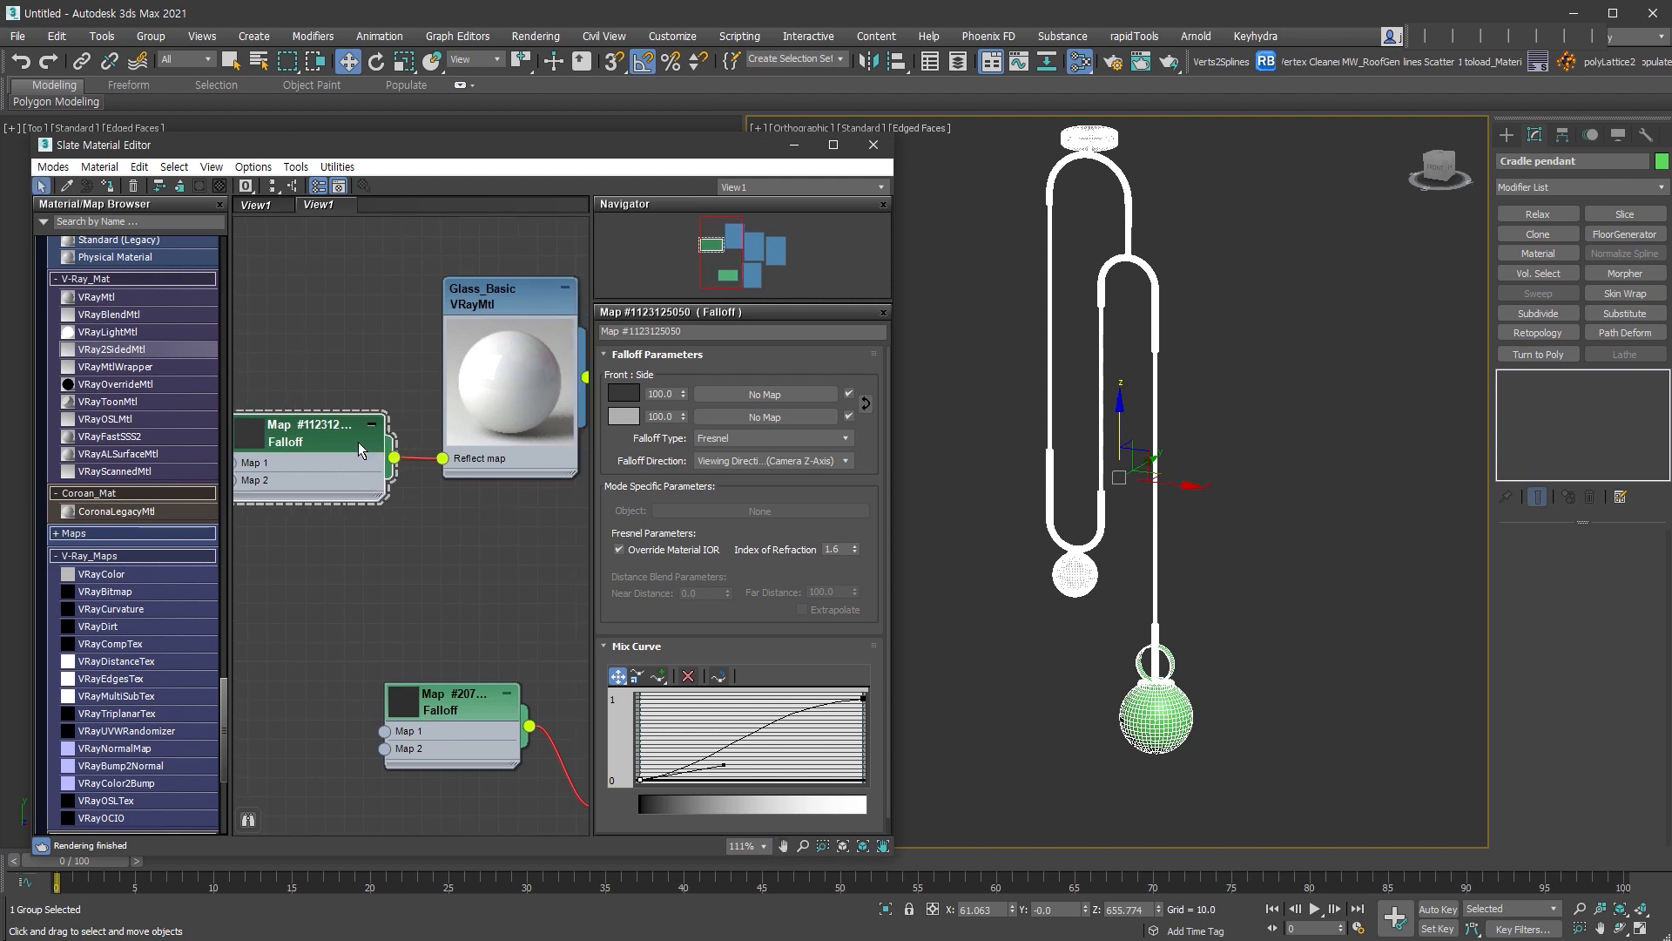
# - Delete the Falloff map feeding Glass_Basic's reflection and check the material's reflection colour
pyautogui.moveTo(353, 442); pyautogui.dragTo(355, 487)
pyautogui.press('Delete')
pyautogui.doubleClick(493, 384)
pyautogui.moveTo(587, 509); pyautogui.dragTo(504, 533, button='middle')
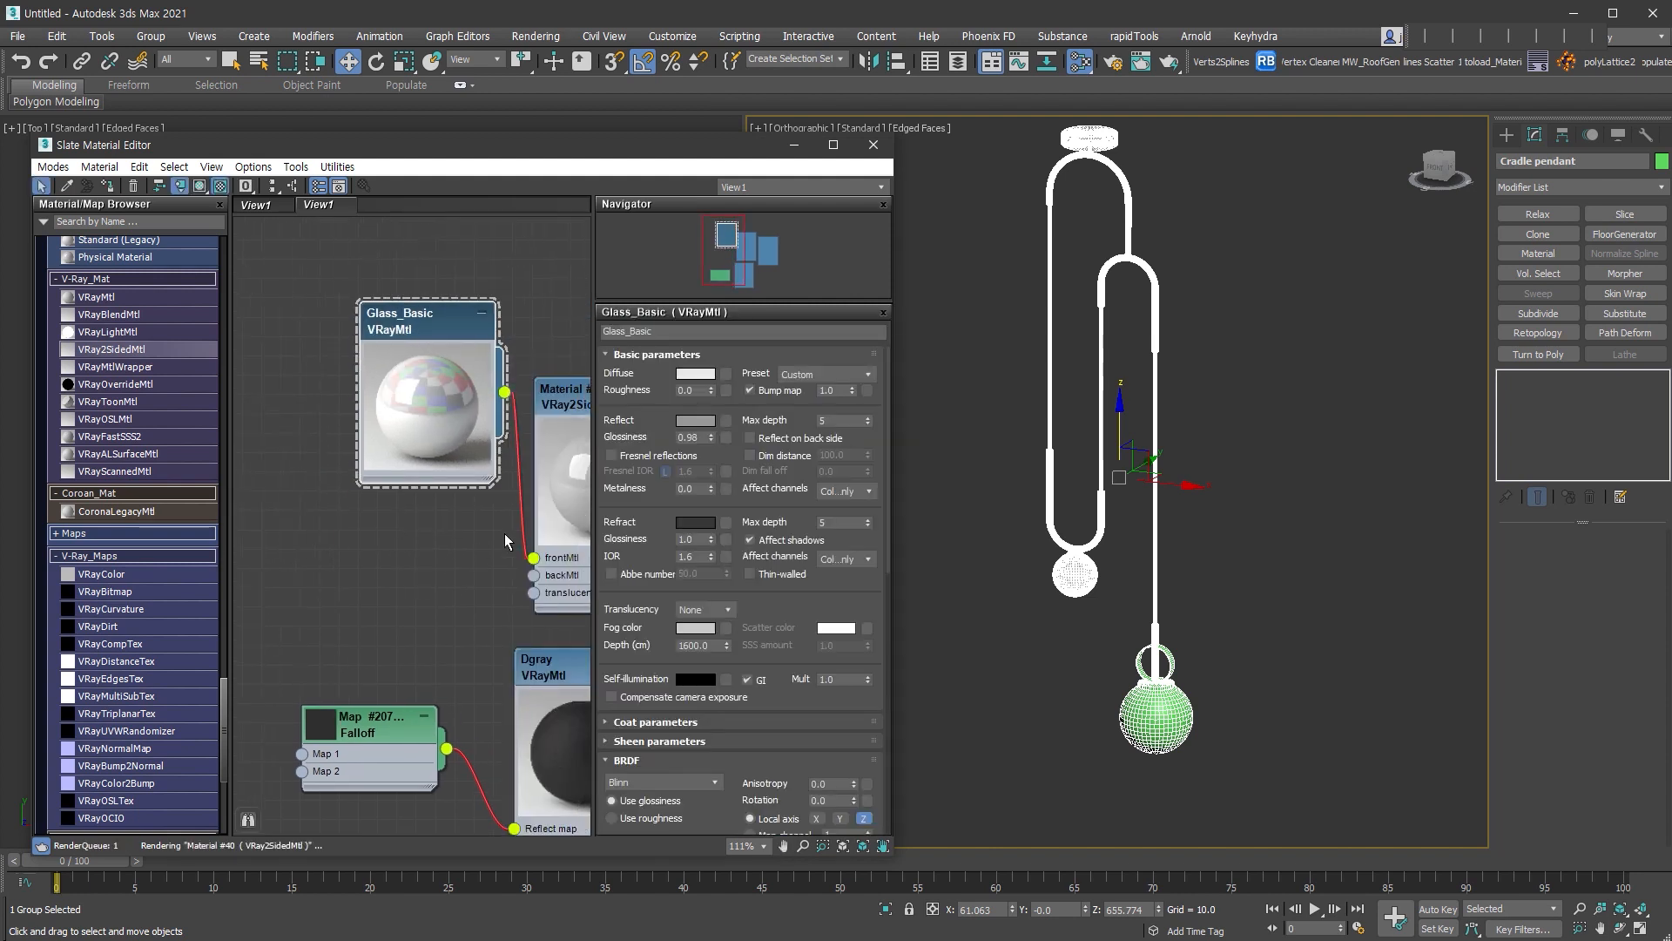
pyautogui.click(695, 421)
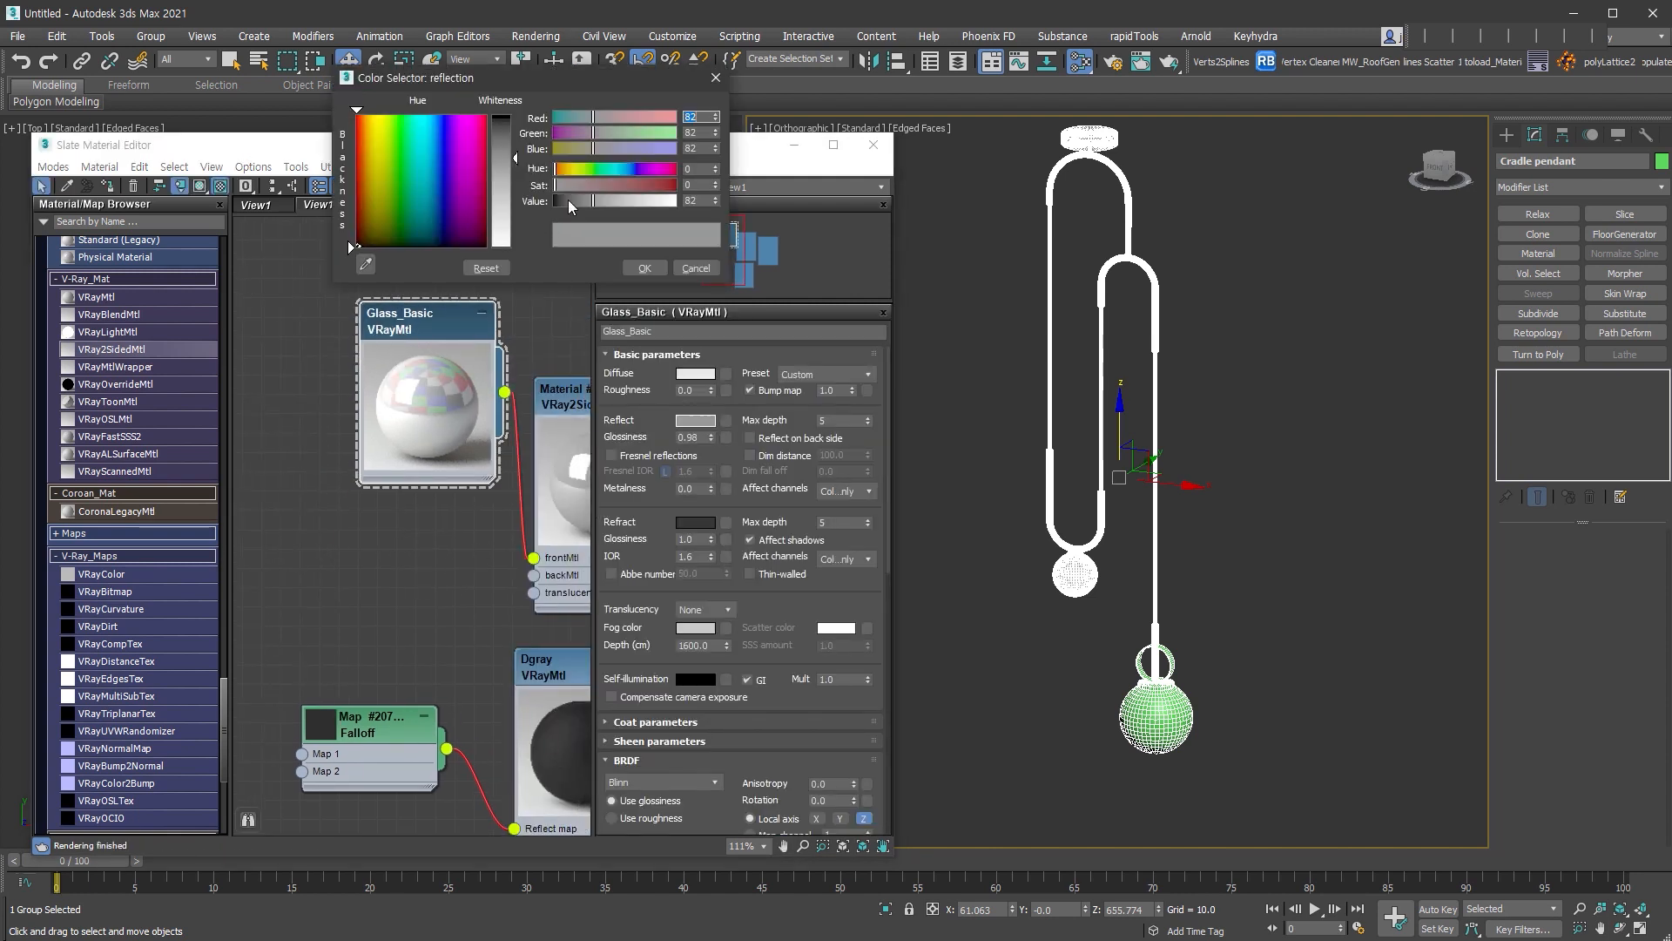
pyautogui.click(645, 267)
pyautogui.moveTo(472, 521); pyautogui.dragTo(399, 541, button='middle')
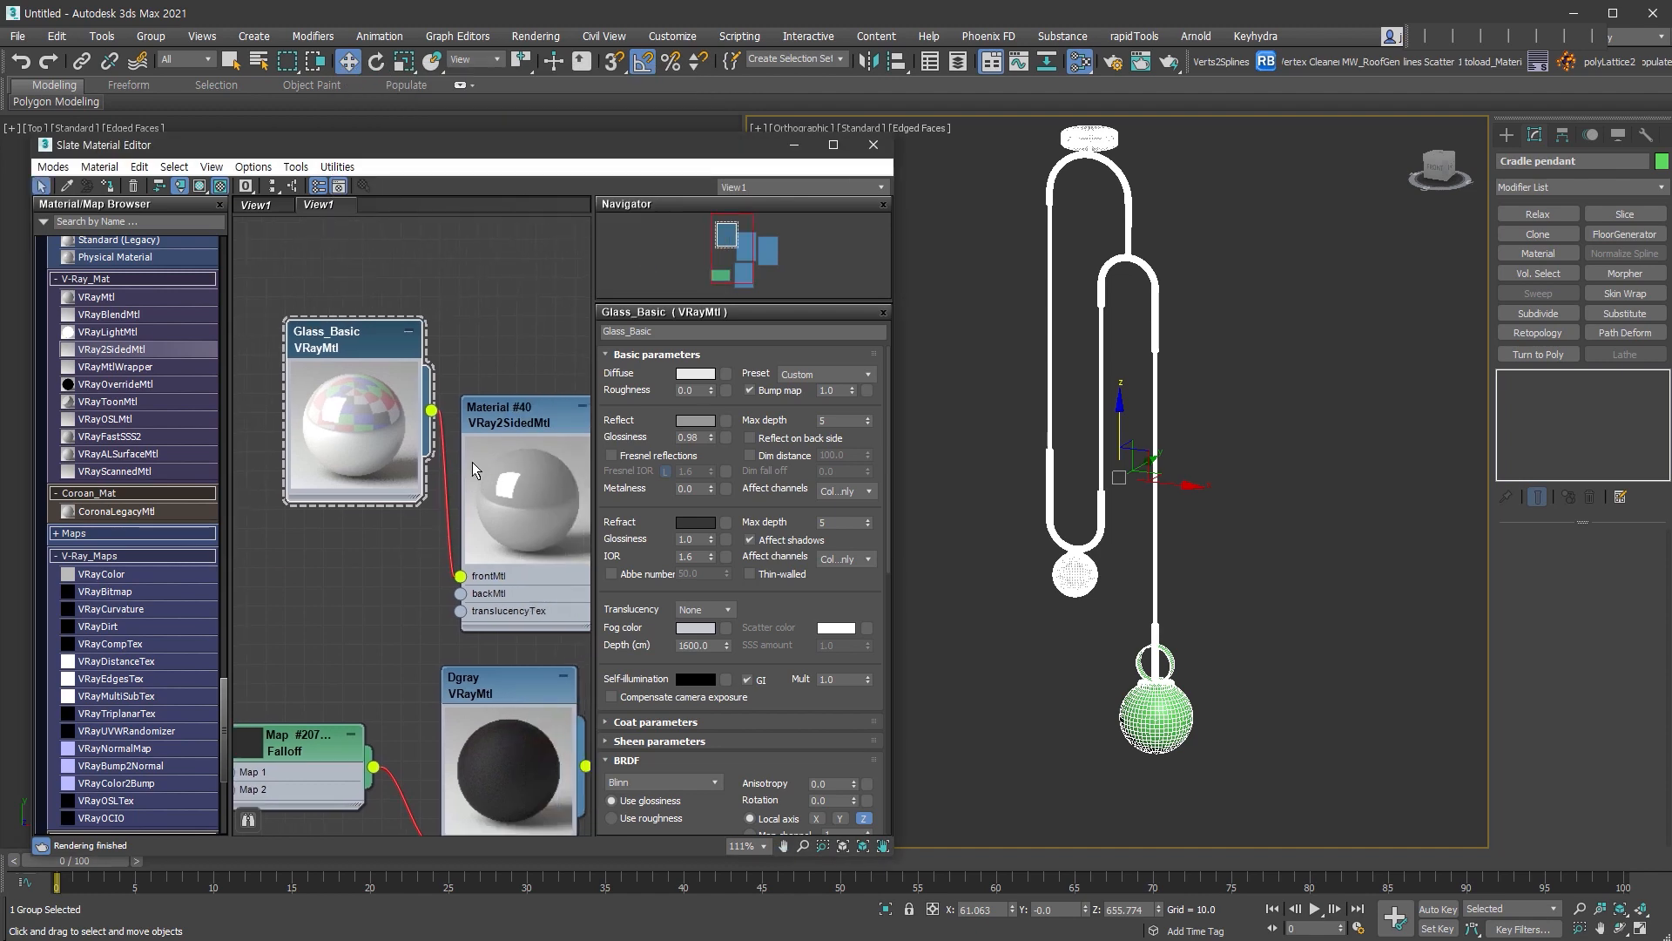
# - Set the reflection glossiness of Glass_Basic to 0.97
pyautogui.doubleClick(519, 497)
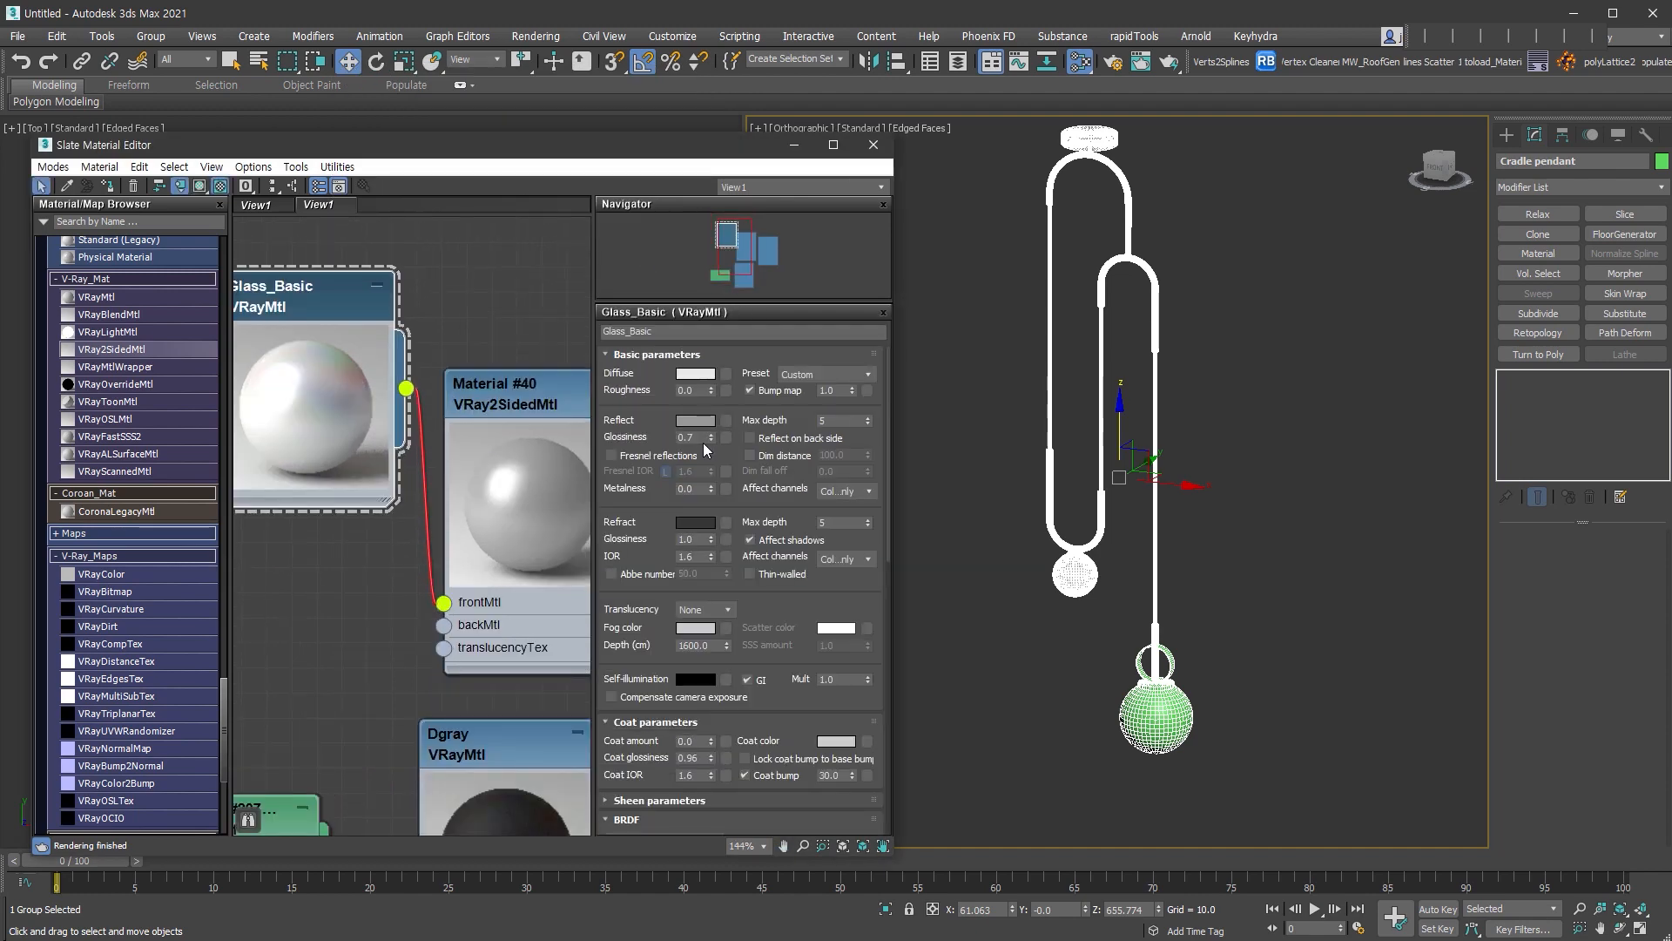
pyautogui.doubleClick(703, 442)
pyautogui.write('0.97')
pyautogui.press('Return')
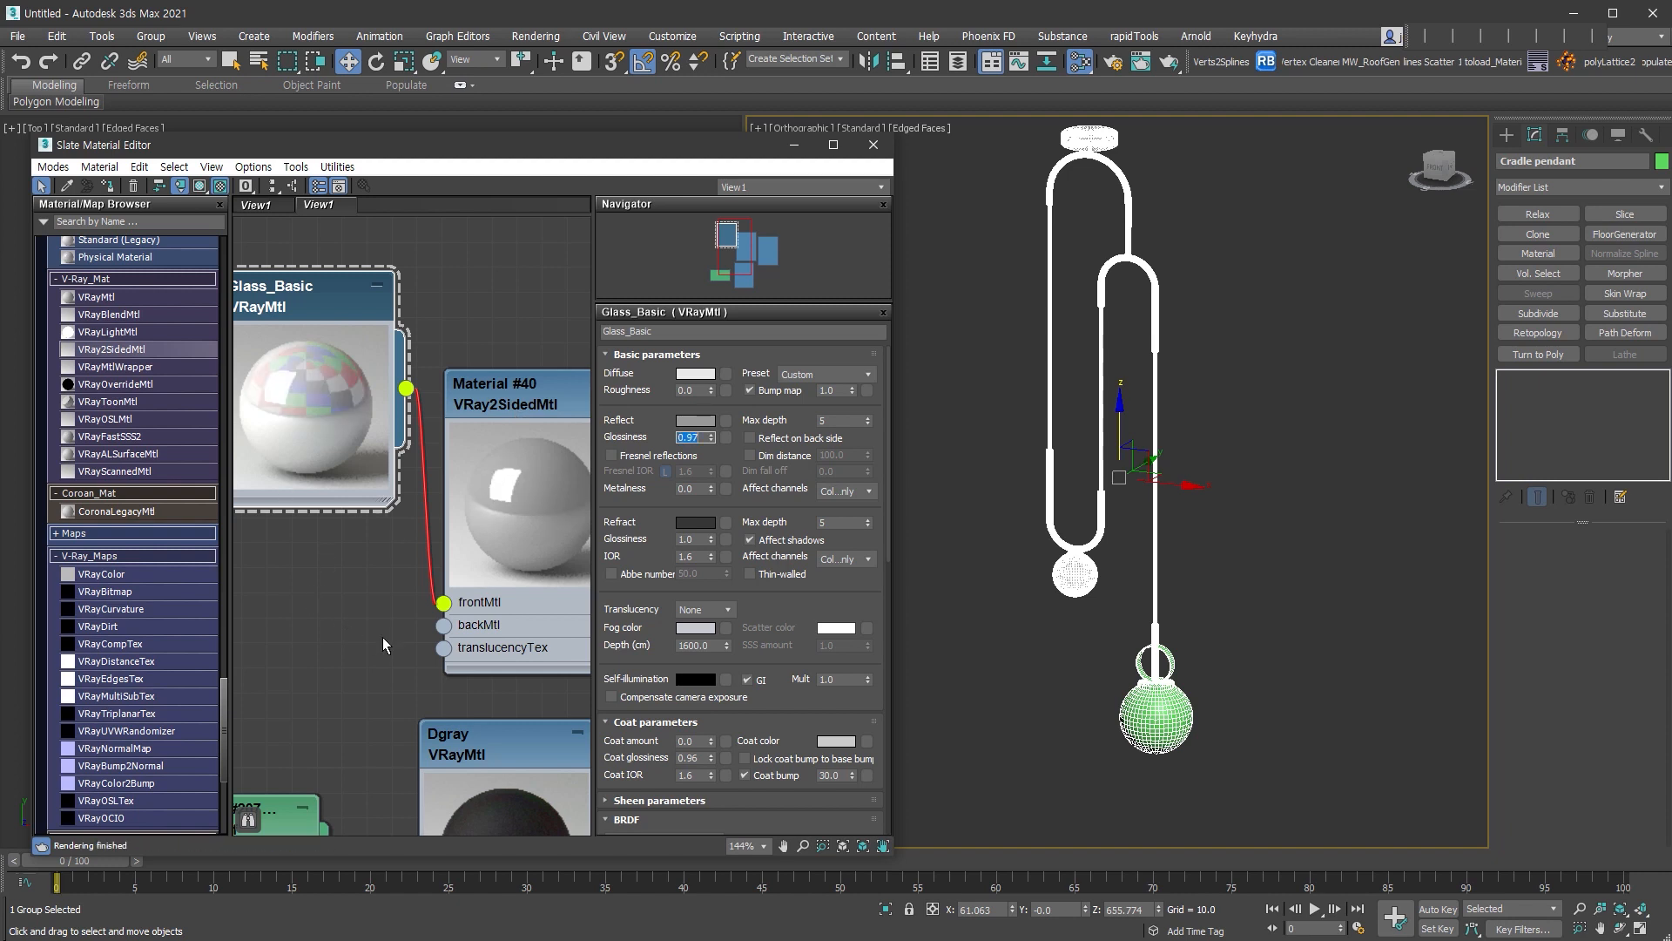
pyautogui.scroll(-6, 384, 636)
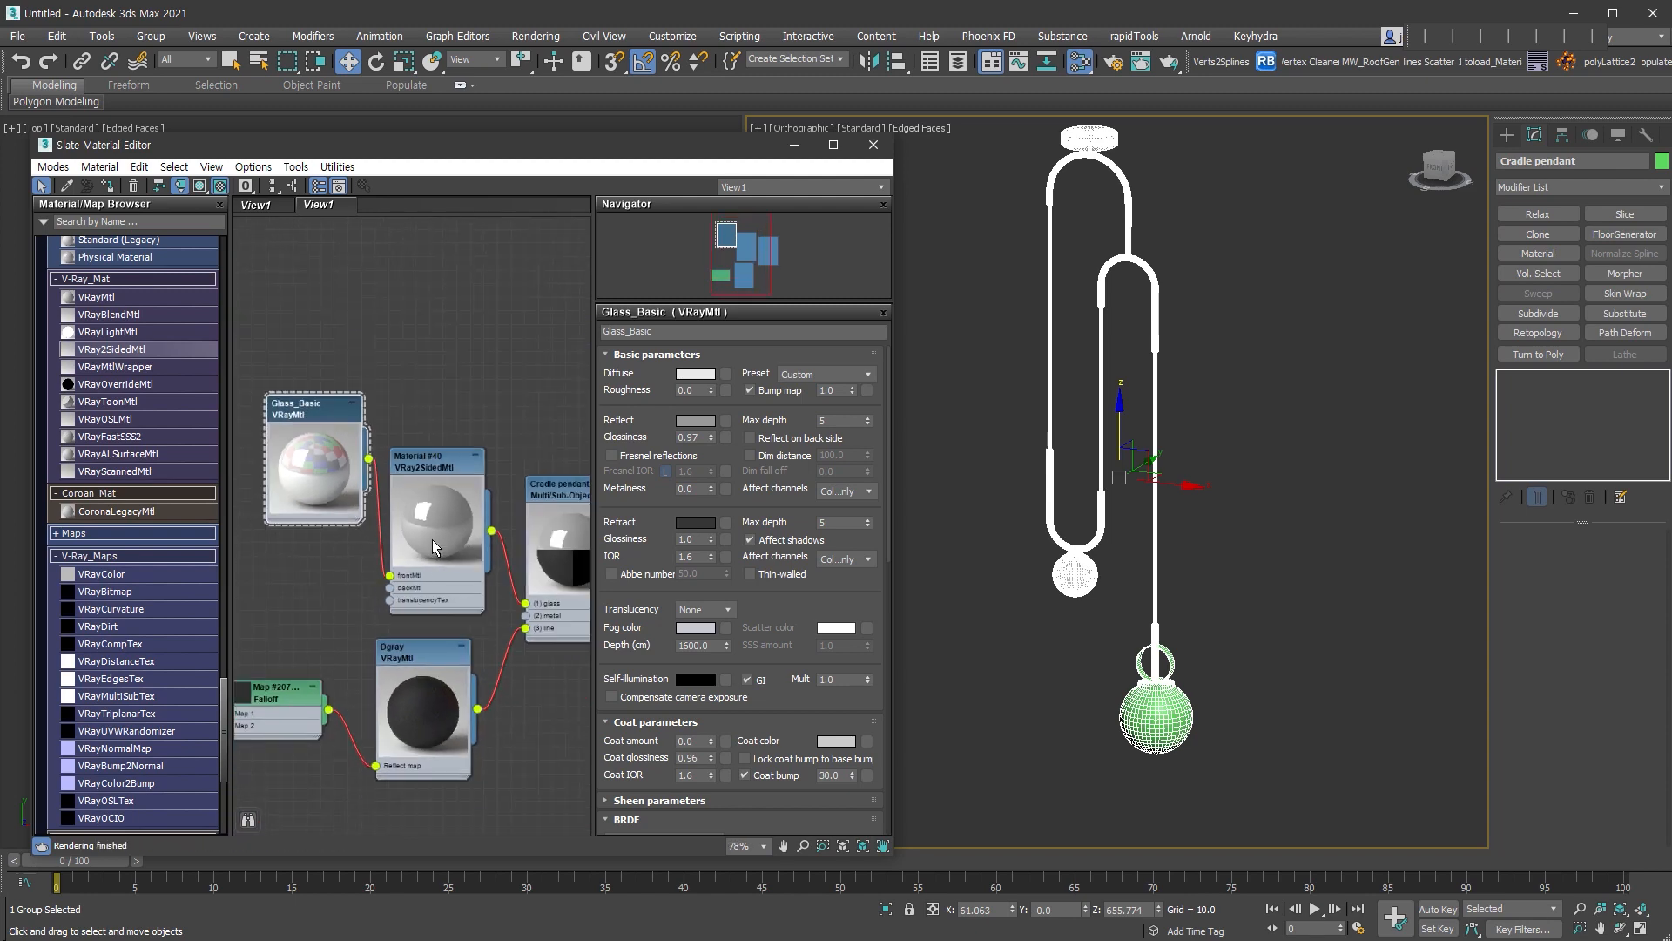
# - Add the Metal_gold library material between the two-sided and Dgray nodes, hiding its unused slots and enlarging its preview
pyautogui.scroll(5, 560, 619)
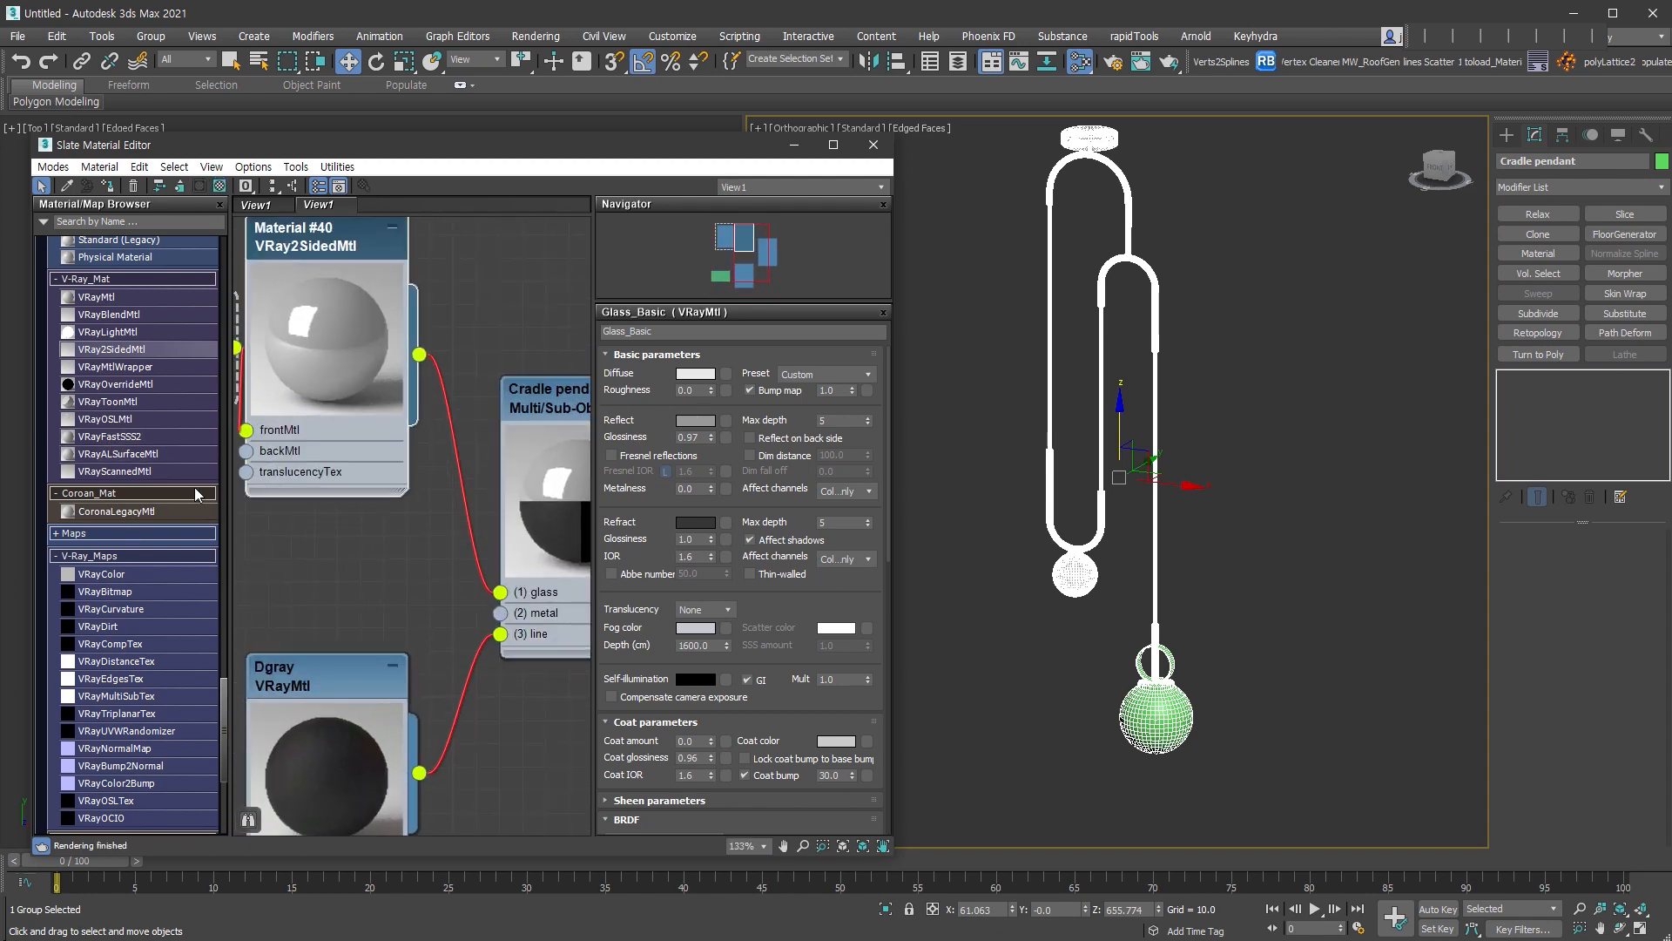
pyautogui.scroll(-15, 195, 494)
pyautogui.scroll(6, 174, 498)
pyautogui.moveTo(118, 493); pyautogui.dragTo(364, 563)
pyautogui.rightClick(354, 655)
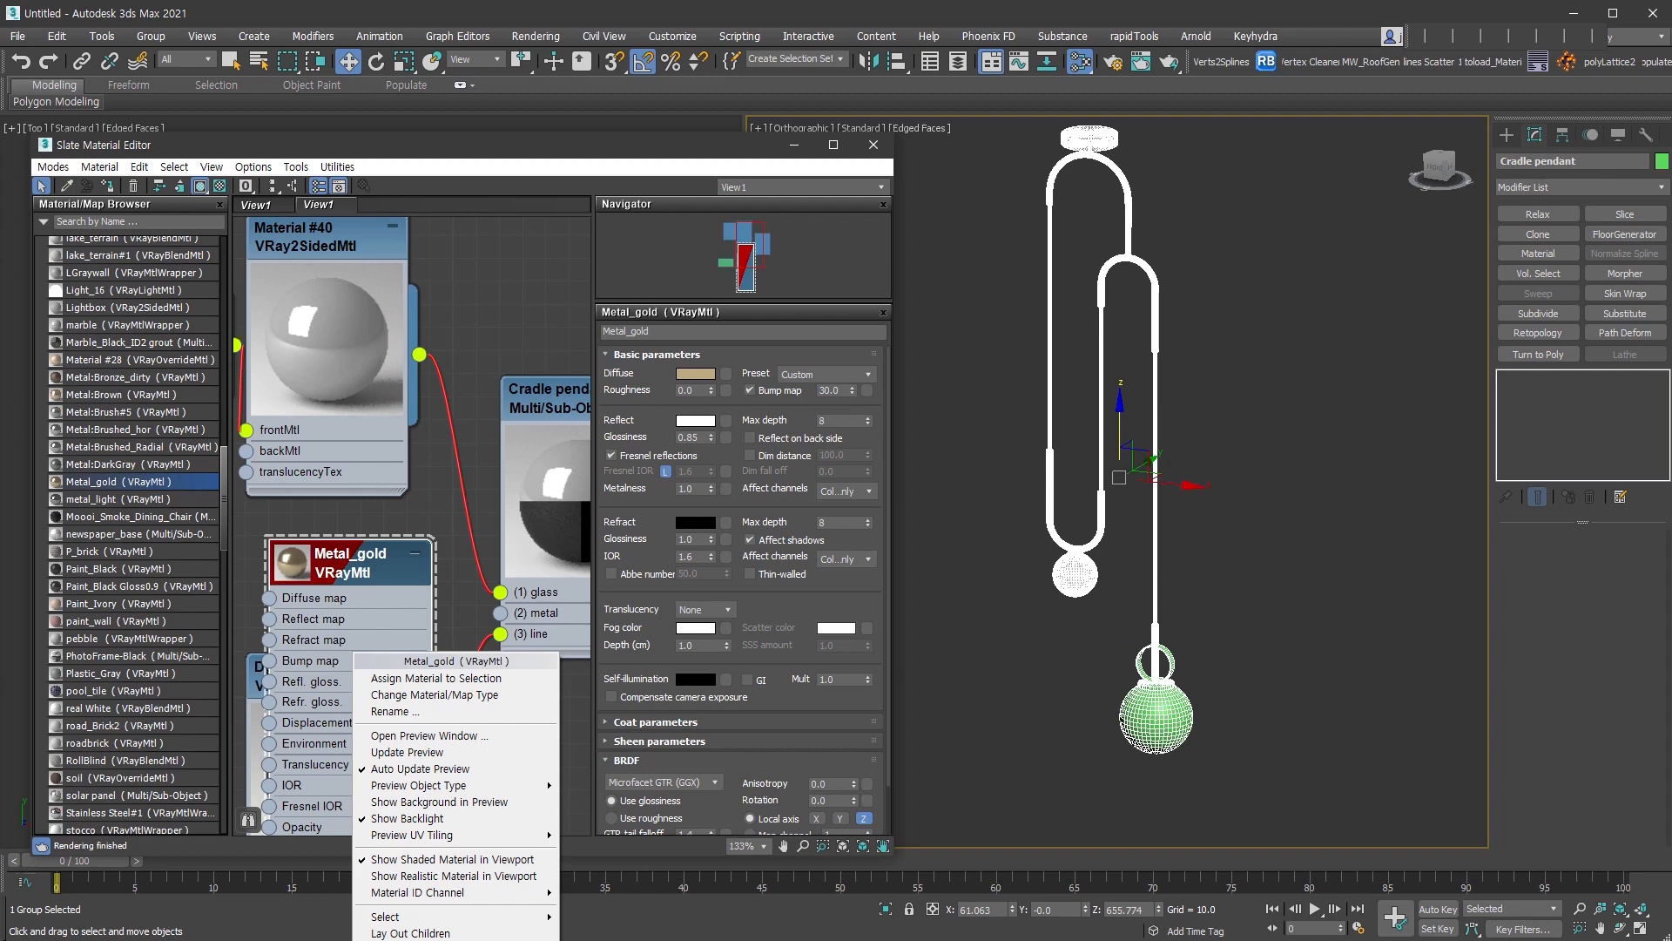
pyautogui.press('h')
pyautogui.doubleClick(295, 575)
pyautogui.moveTo(375, 593); pyautogui.dragTo(347, 546)
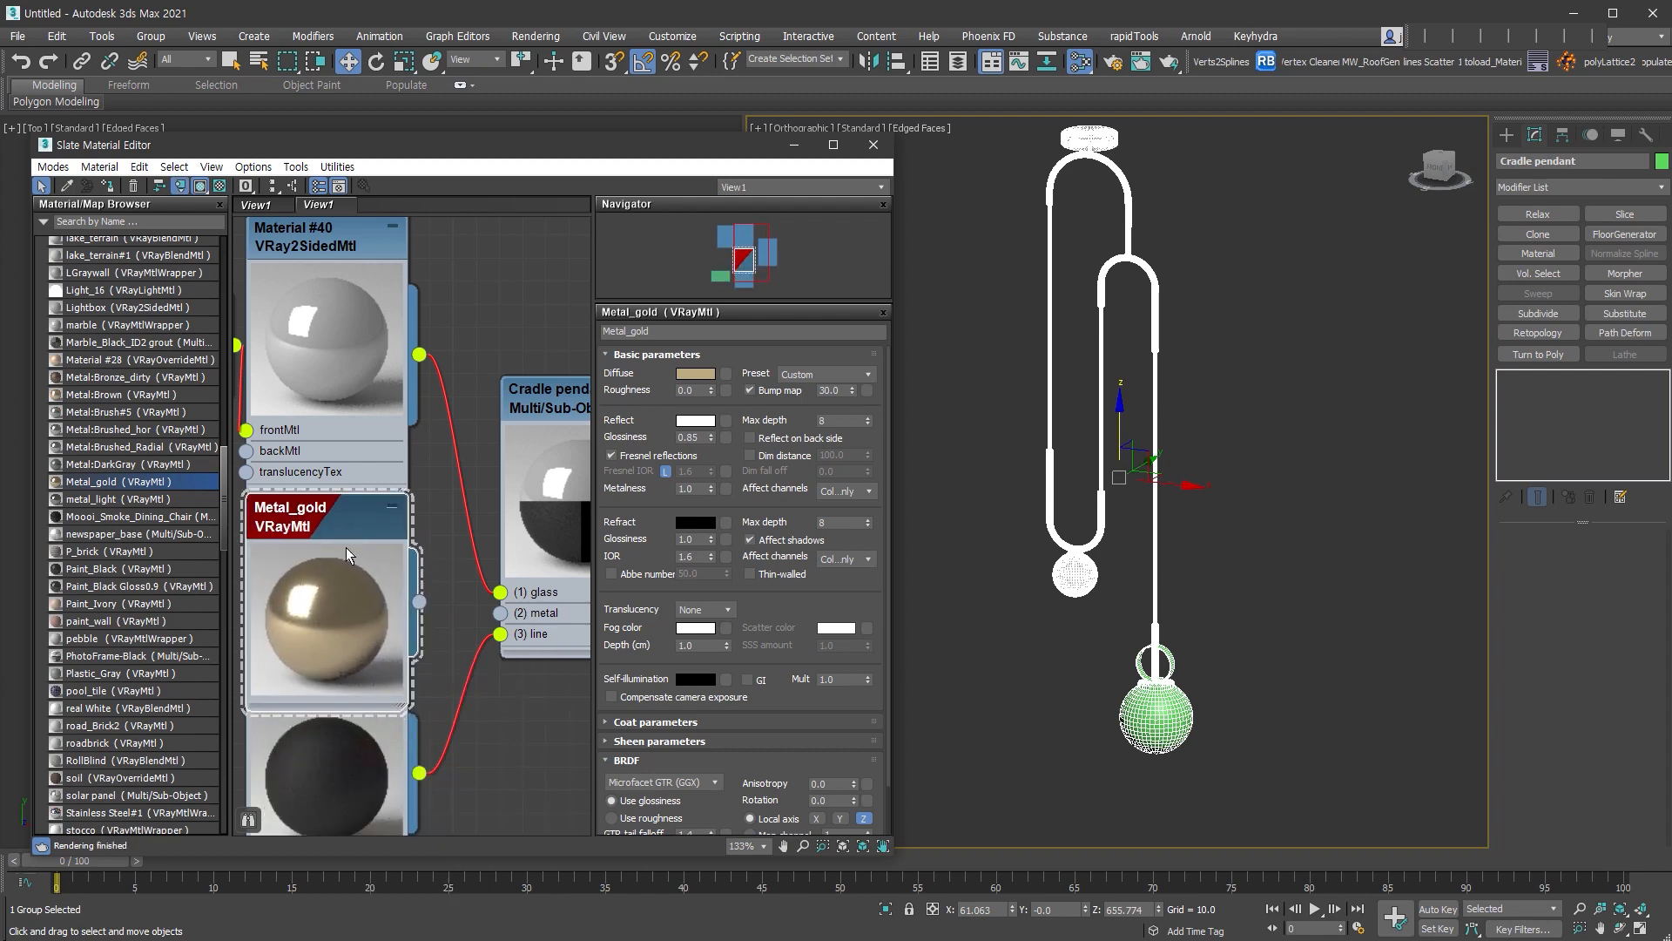
# - Check the diffuse colour of Metal_gold and set its BRDF anisotropy to -0.5
pyautogui.moveTo(395, 584); pyautogui.dragTo(510, 606, button='middle')
pyautogui.scroll(1, 509, 606)
pyautogui.scroll(1, 505, 601)
pyautogui.click(695, 373)
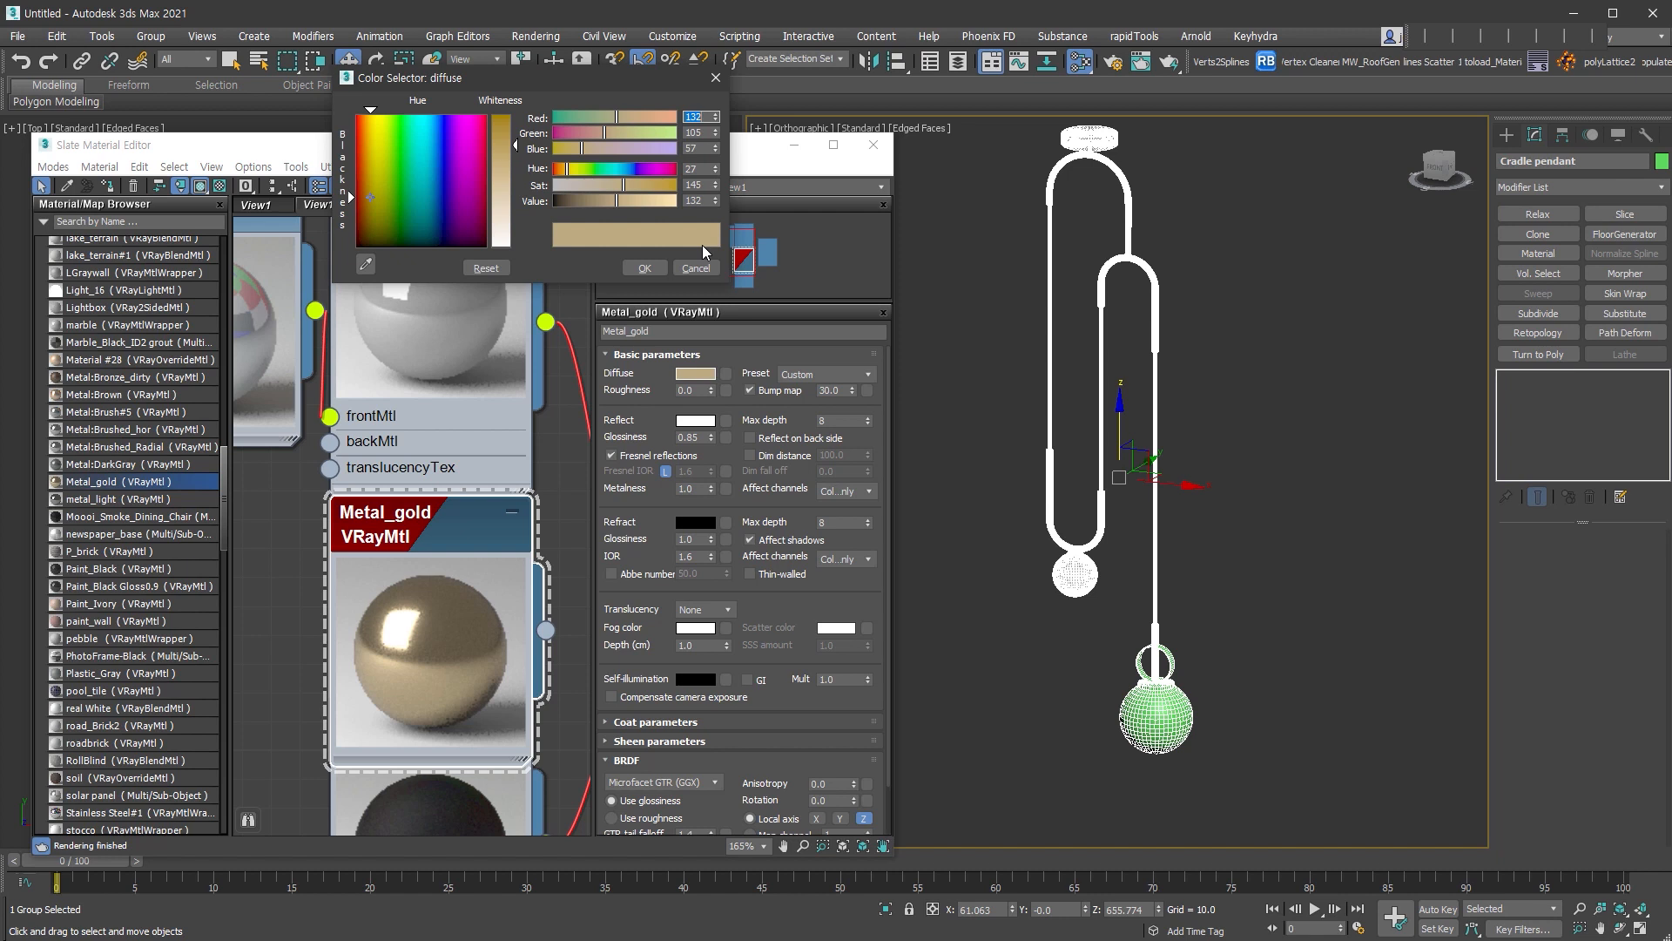
pyautogui.click(652, 275)
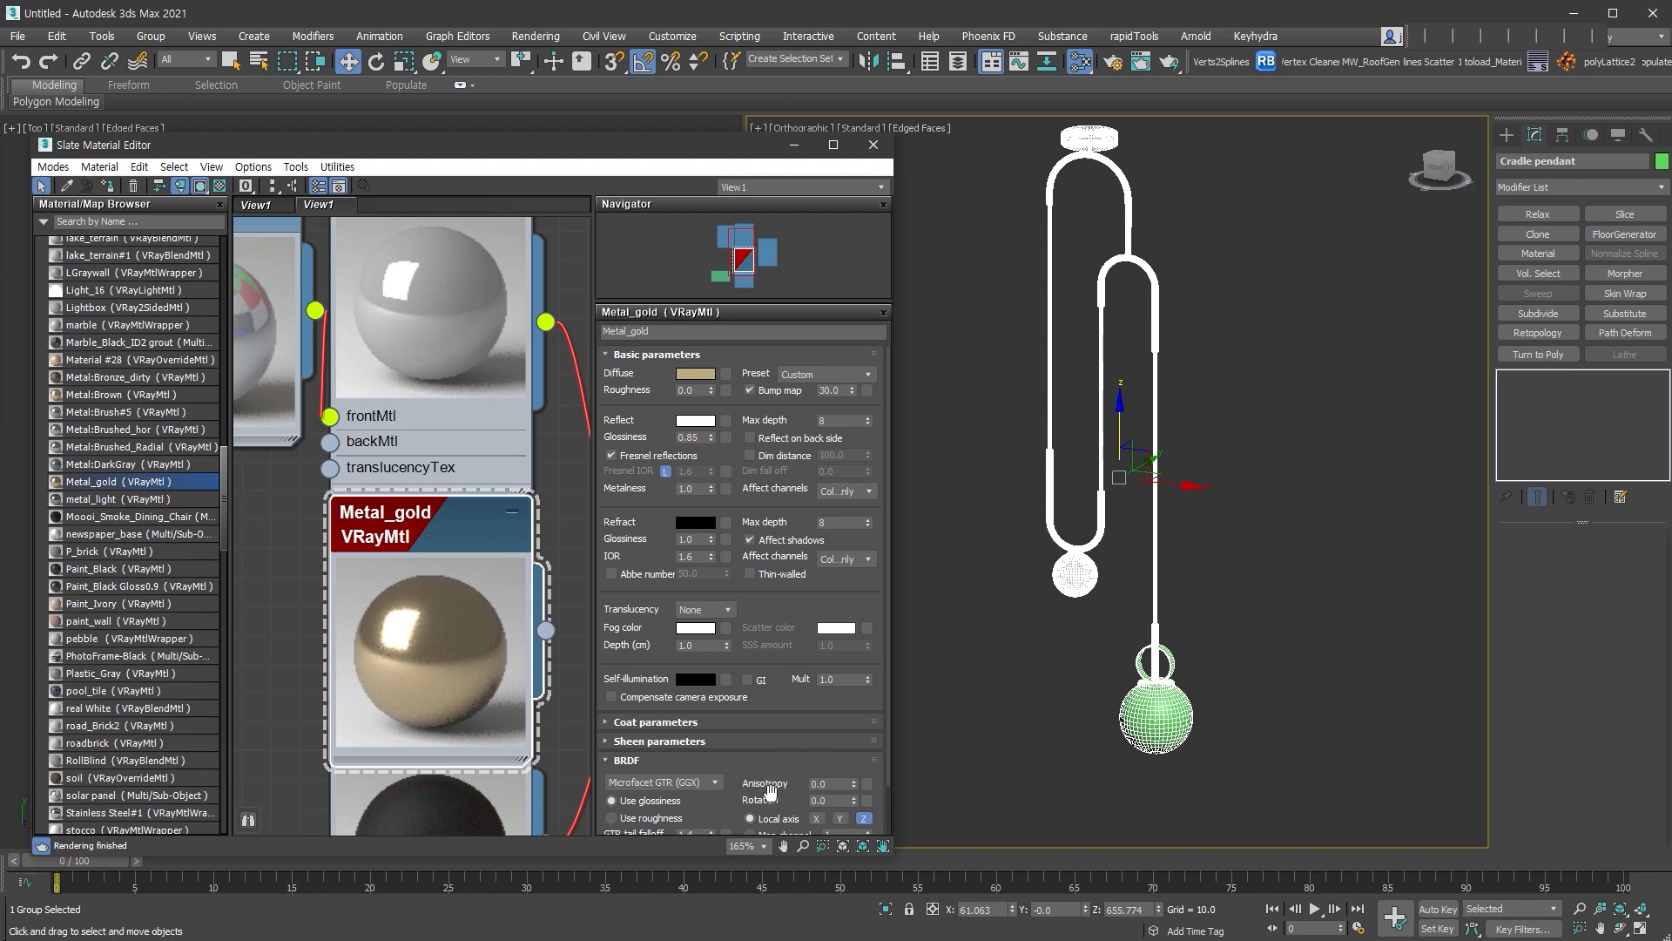
pyautogui.scroll(-2, 775, 786)
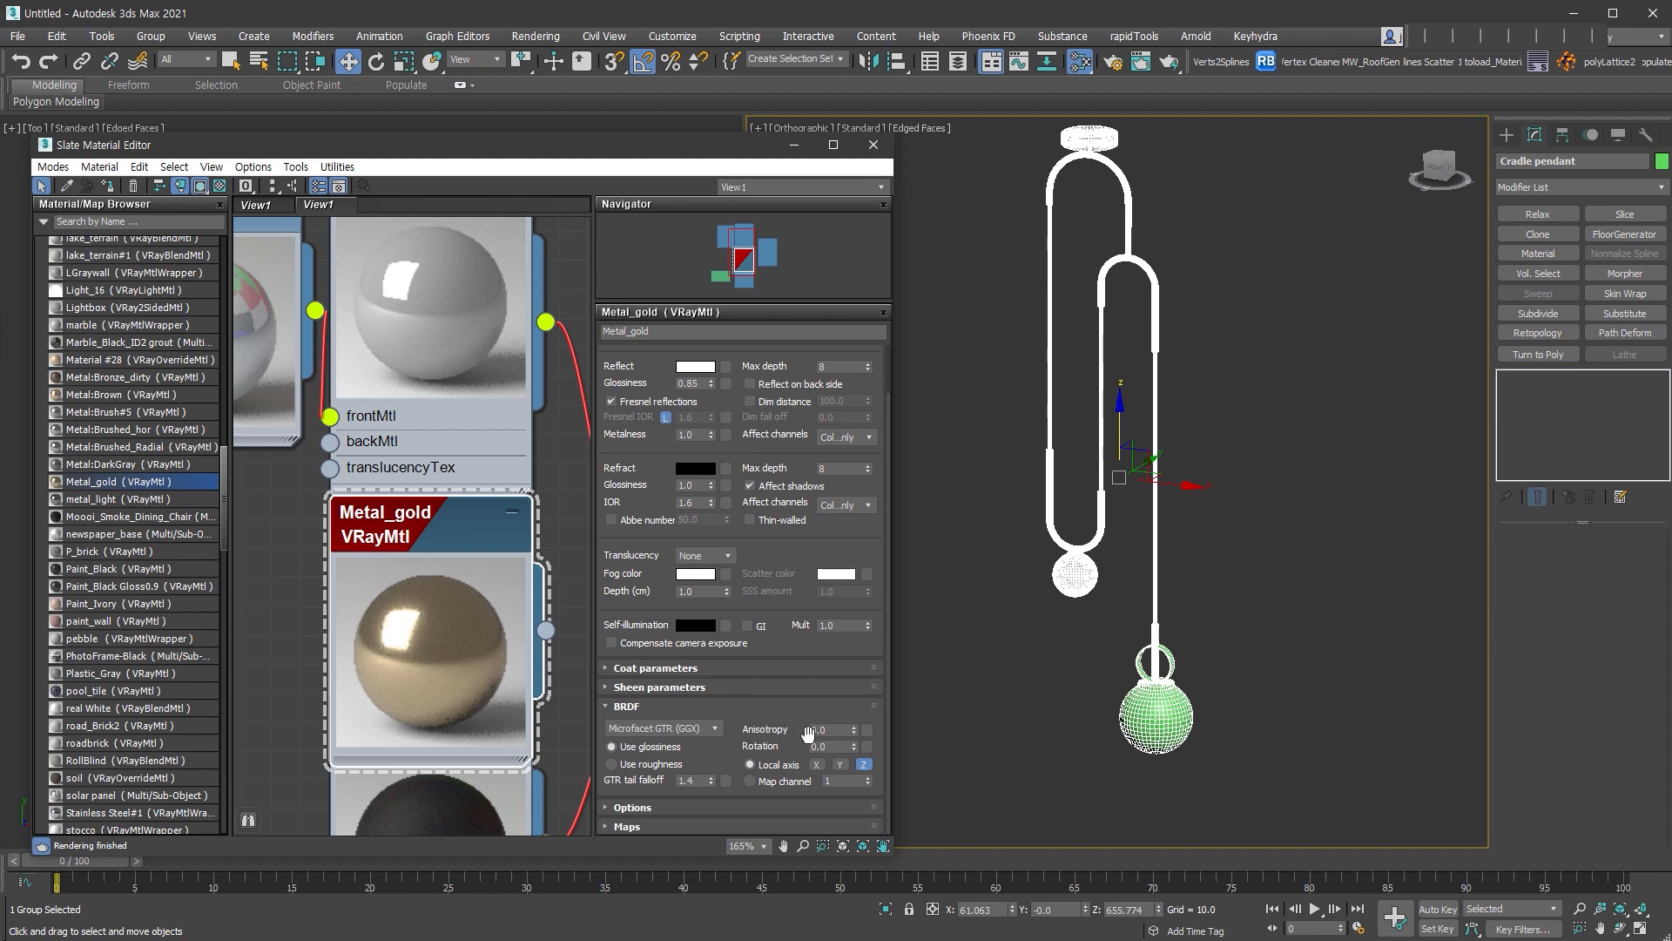
pyautogui.click(834, 732)
pyautogui.write('-0.5')
pyautogui.press('Return')
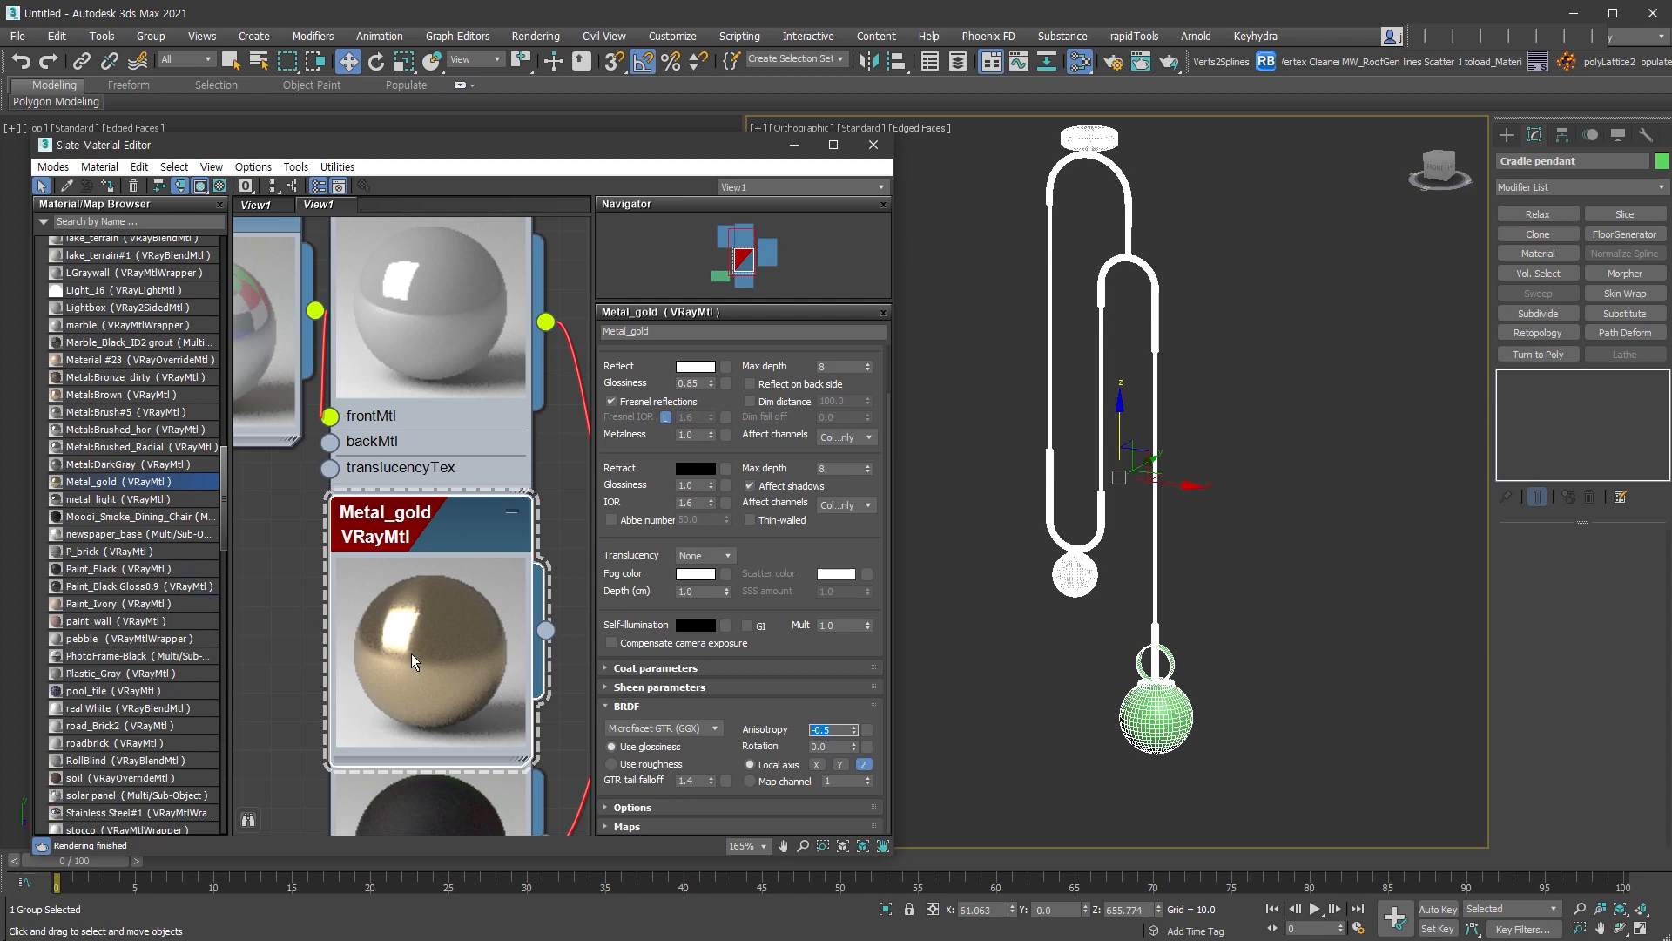
# - Connect Metal_gold to the metal slot of the Cradle pendant material
pyautogui.scroll(-3, 461, 564)
pyautogui.moveTo(445, 683); pyautogui.dragTo(523, 705)
pyautogui.moveTo(557, 798); pyautogui.dragTo(477, 801, button='middle')
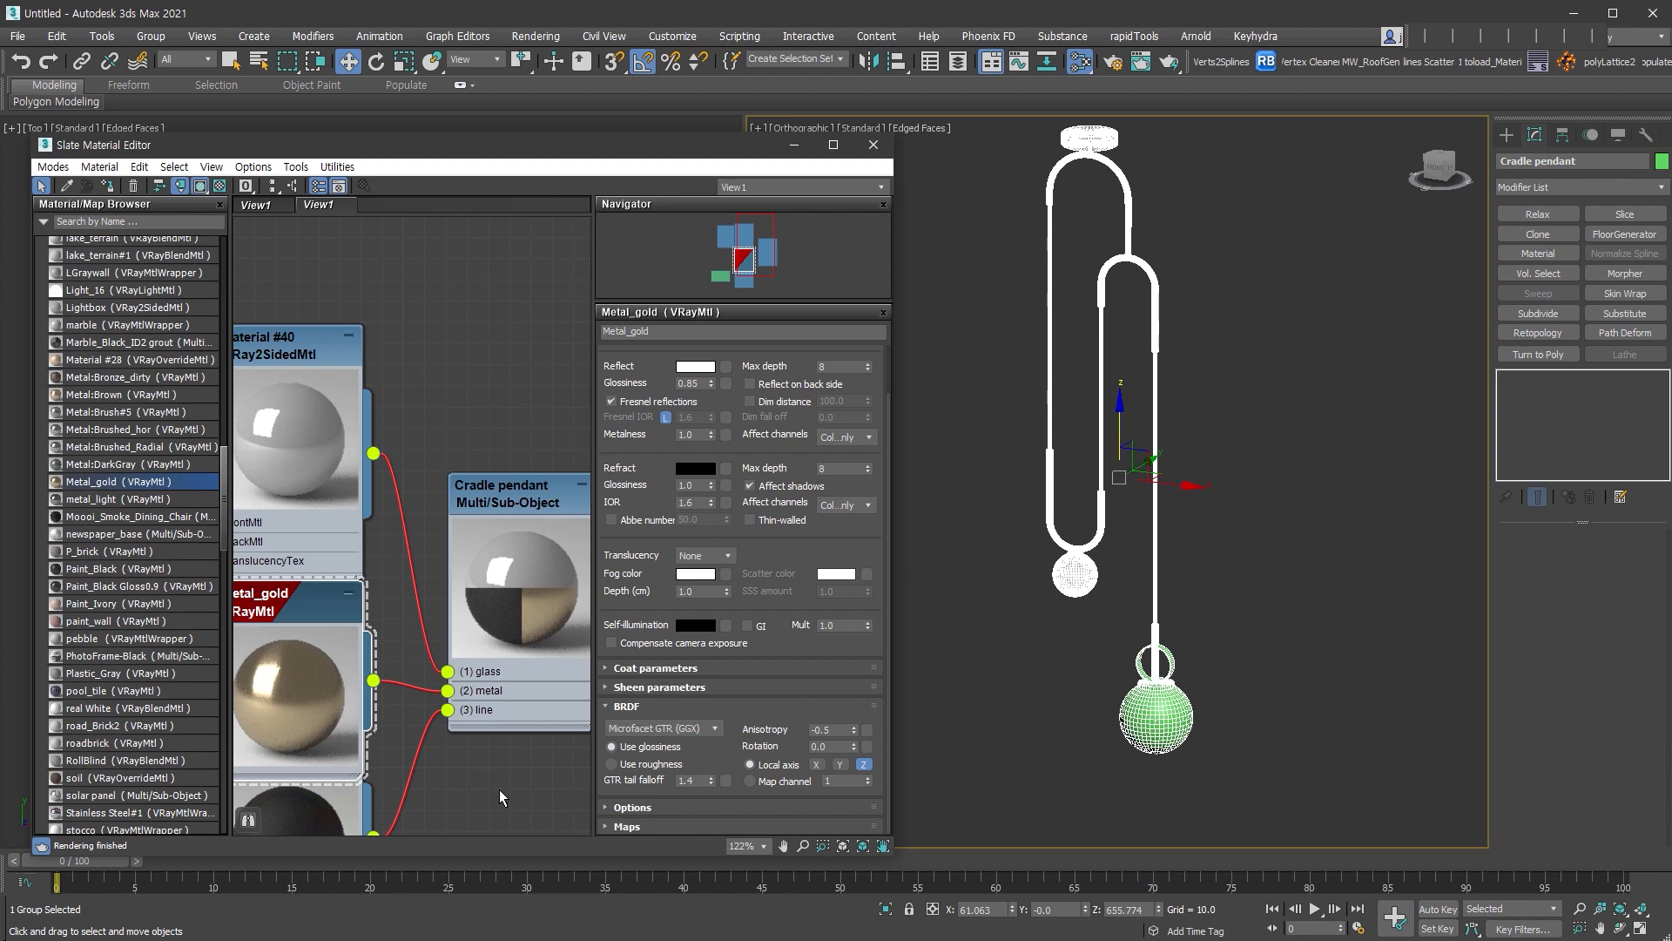
# - Assign the Cradle pendant material to the selected pendant group and display the viewport shaded without edges
pyautogui.doubleClick(465, 495)
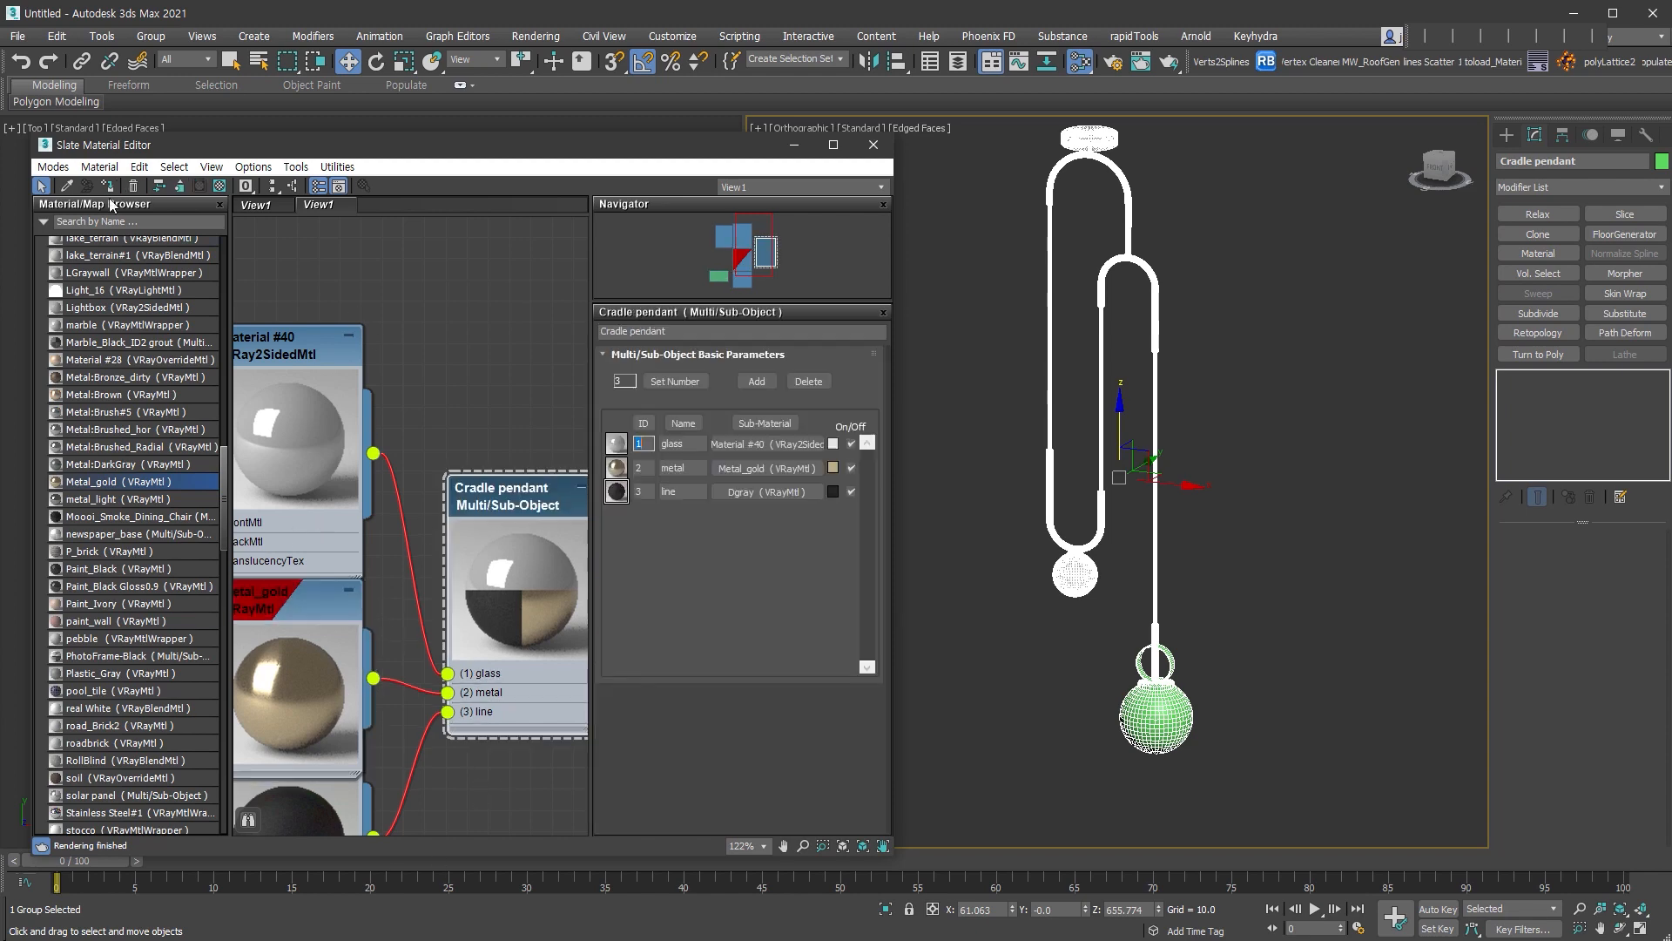
pyautogui.scroll(-3, 433, 558)
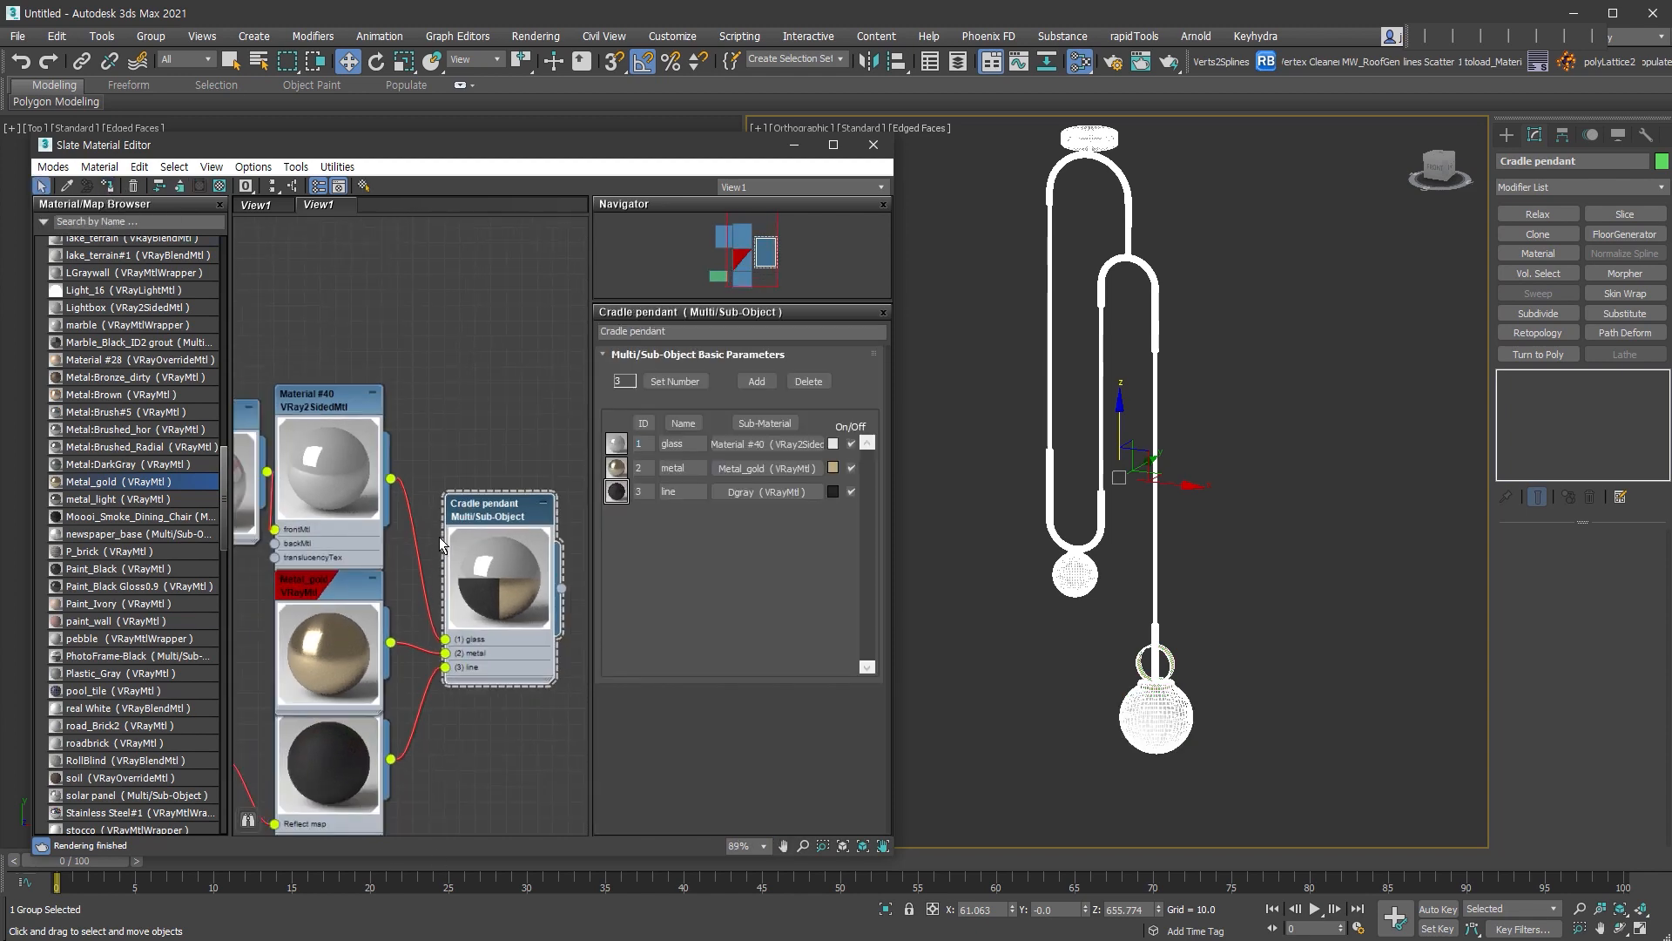
pyautogui.keyDown('alt'); pyautogui.moveTo(1196, 696); pyautogui.dragTo(1204, 697, button='middle'); pyautogui.keyUp('alt')
pyautogui.press('F3')
pyautogui.press('F3')
pyautogui.press('F4')
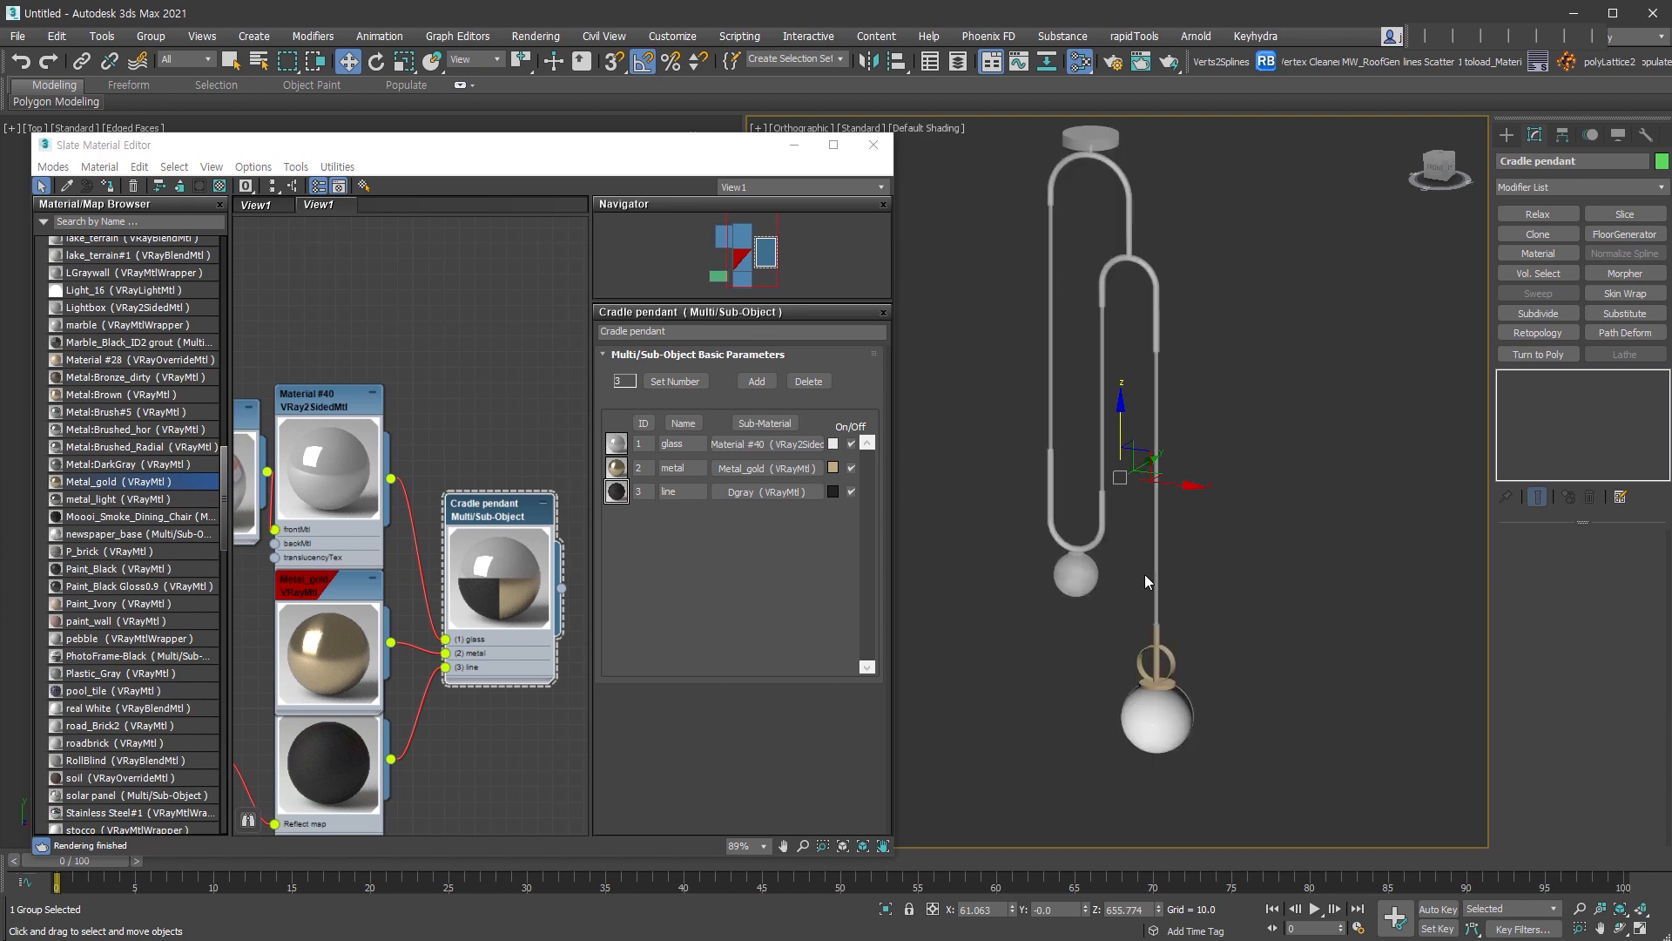
# - Apply a Material modifier to the pendant's grey tubing and small ball so they use the metal sub-material, and close the group
pyautogui.scroll(4, 1130, 610)
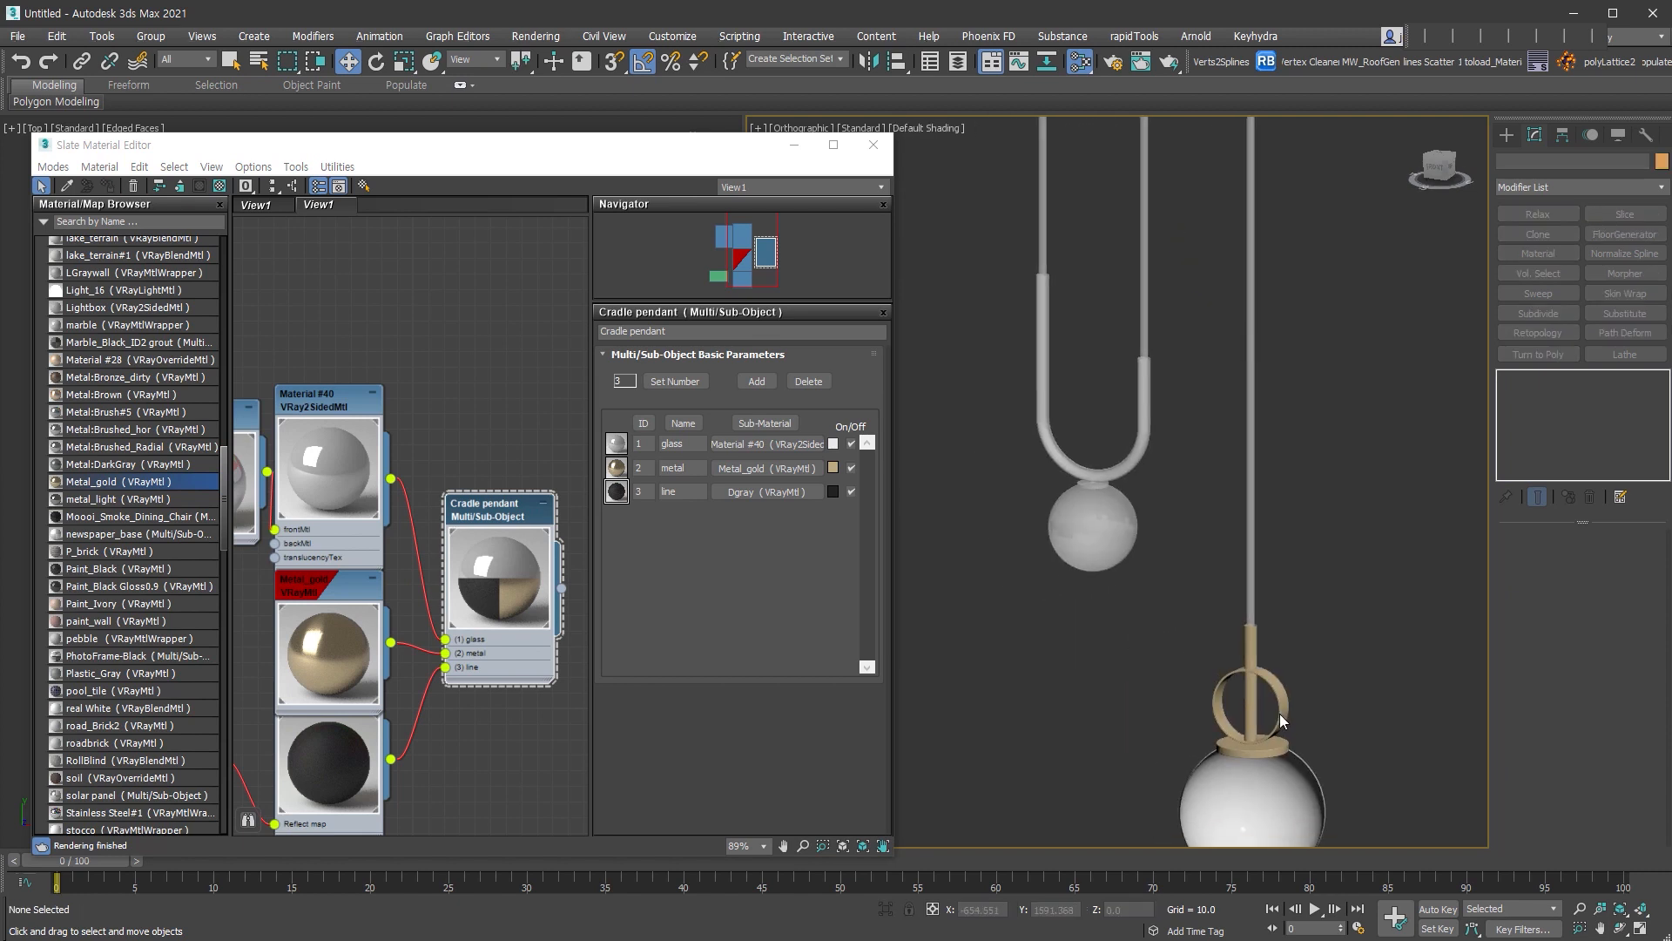
pyautogui.click(1095, 527)
pyautogui.click(1538, 253)
pyautogui.click(1629, 560)
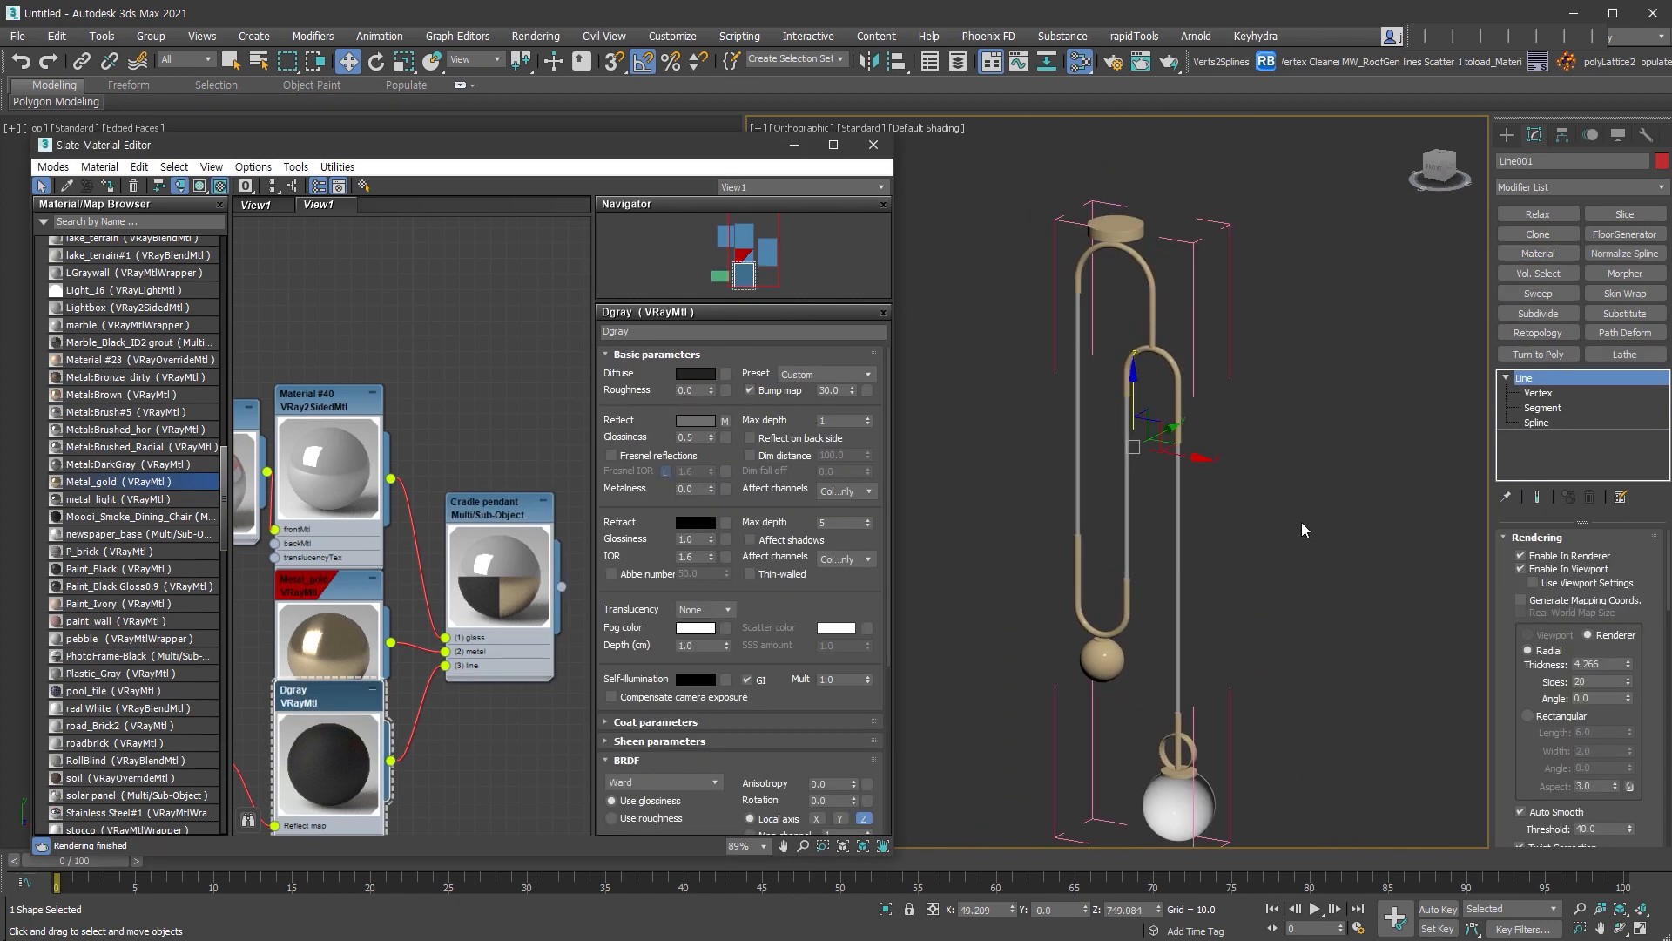
pyautogui.moveTo(1301, 521); pyautogui.dragTo(1269, 597, button='middle')
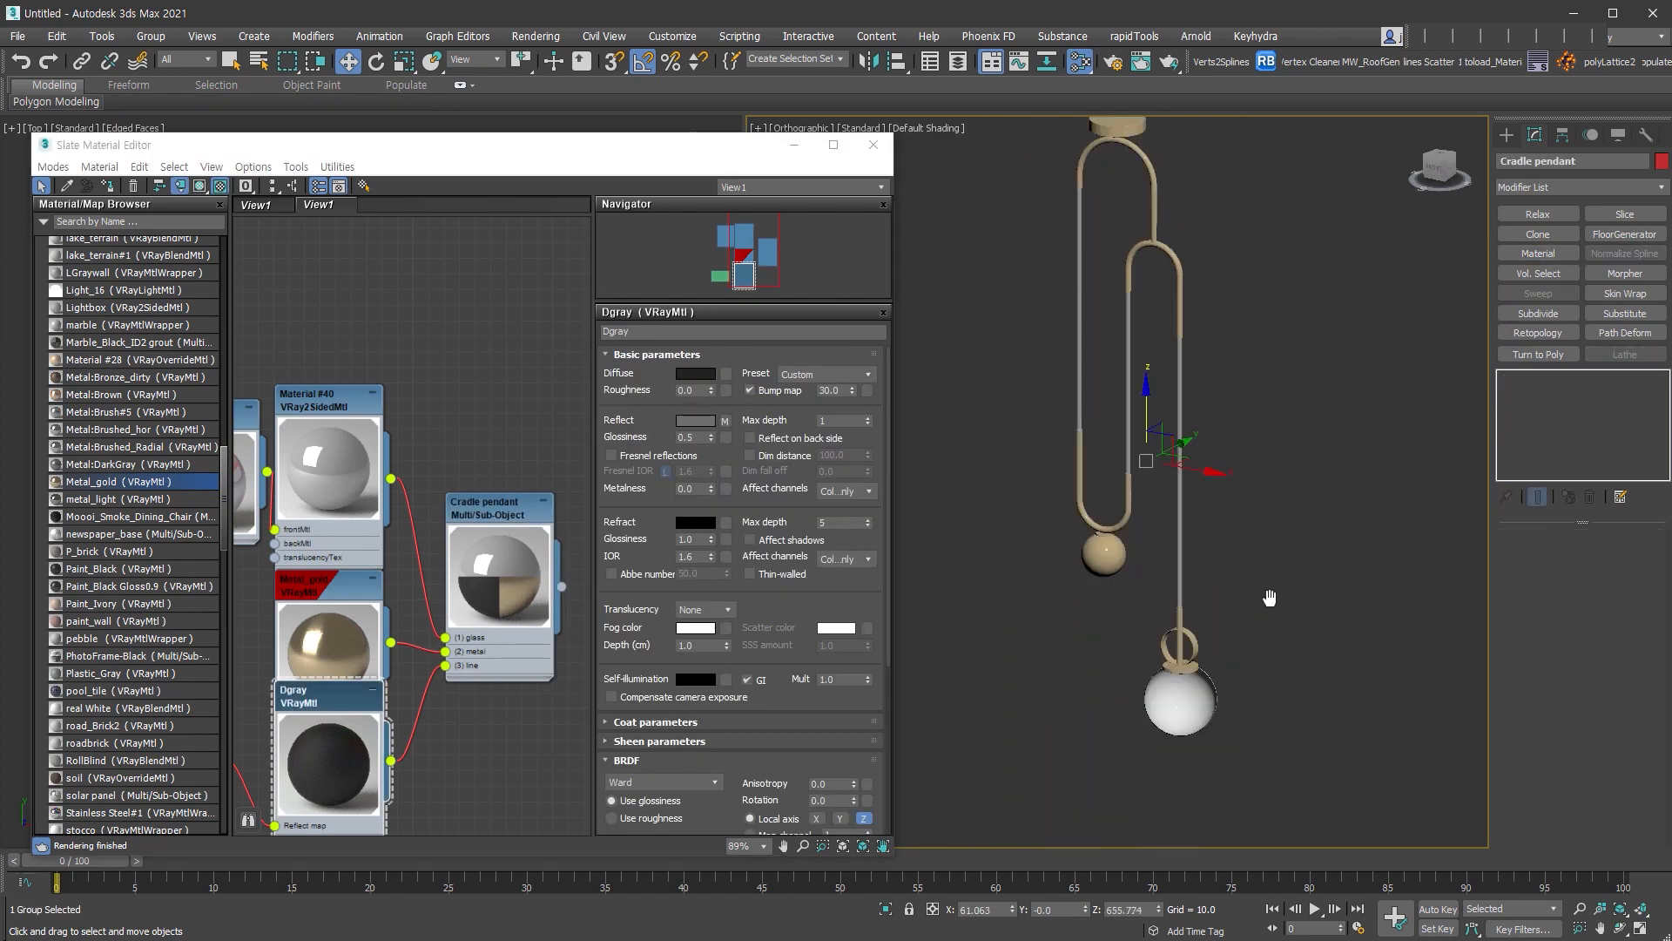
# - Create a small sphere-type VRayLight over the glass globe in the top view
pyautogui.scroll(8, 1180, 694)
pyautogui.click(1510, 142)
pyautogui.click(1545, 162)
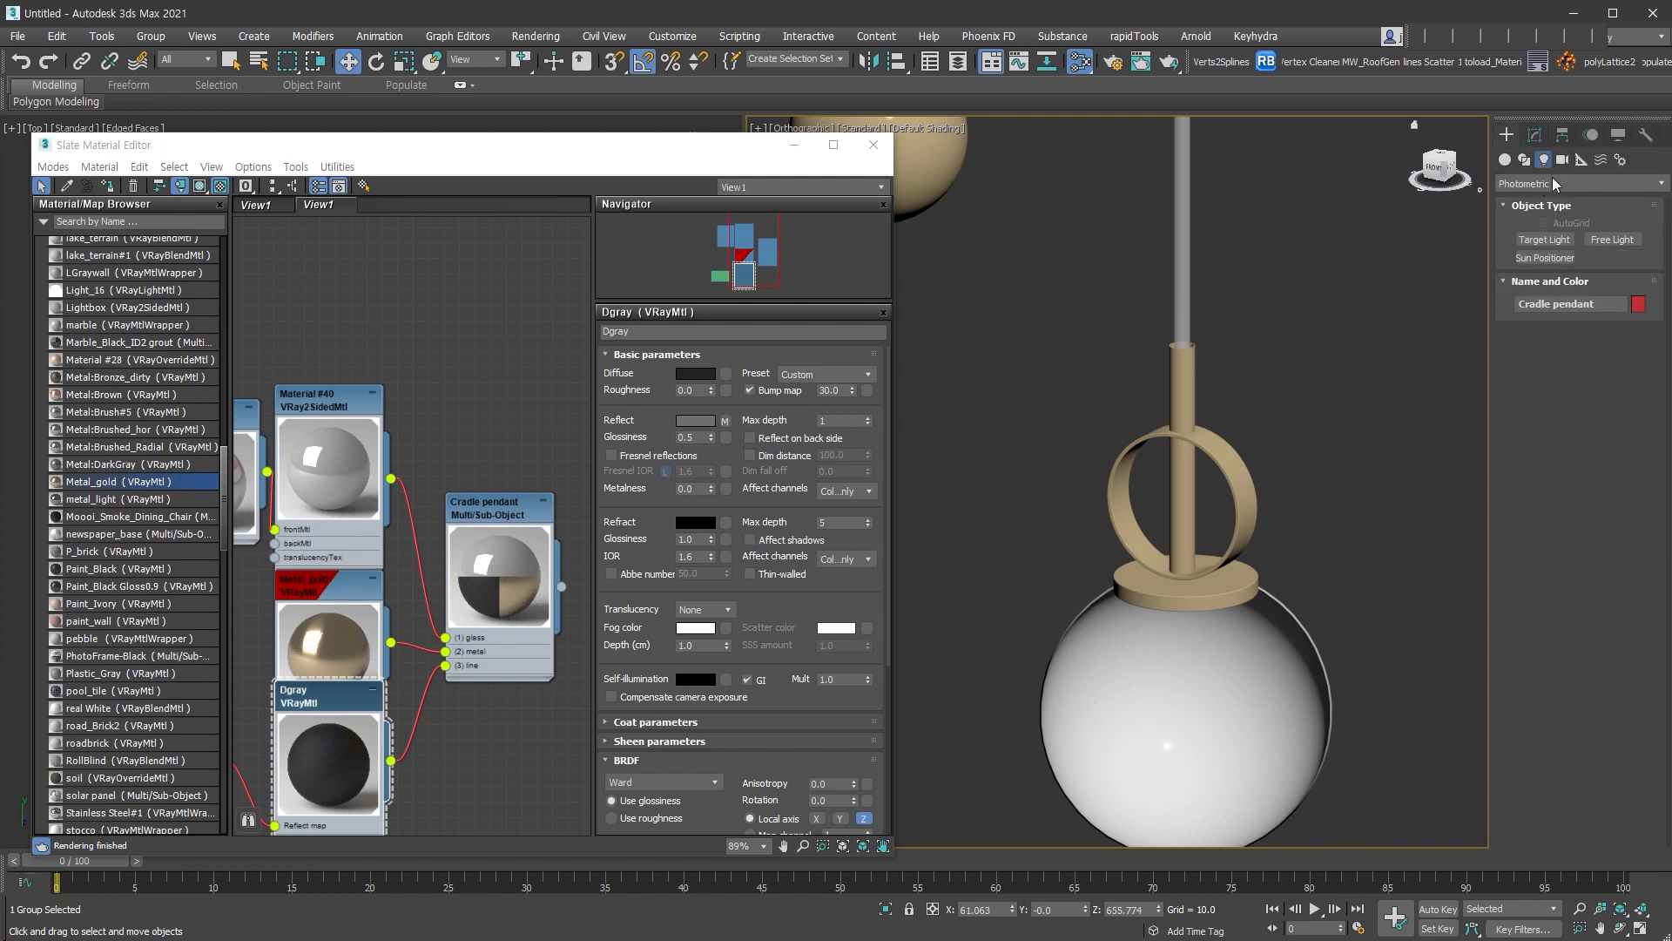
pyautogui.click(1565, 182)
pyautogui.click(1553, 292)
pyautogui.click(1545, 240)
pyautogui.click(1614, 353)
pyautogui.click(1607, 381)
pyautogui.press('t')
pyautogui.press('z')
pyautogui.moveTo(1282, 484); pyautogui.dragTo(1297, 494)
# - Align the V-Ray light's center with the center of the pendant's globe object on the X, Y and Z positions
pyautogui.hotkey('alt', 'a')
pyautogui.click(1388, 411)
pyautogui.click(892, 369)
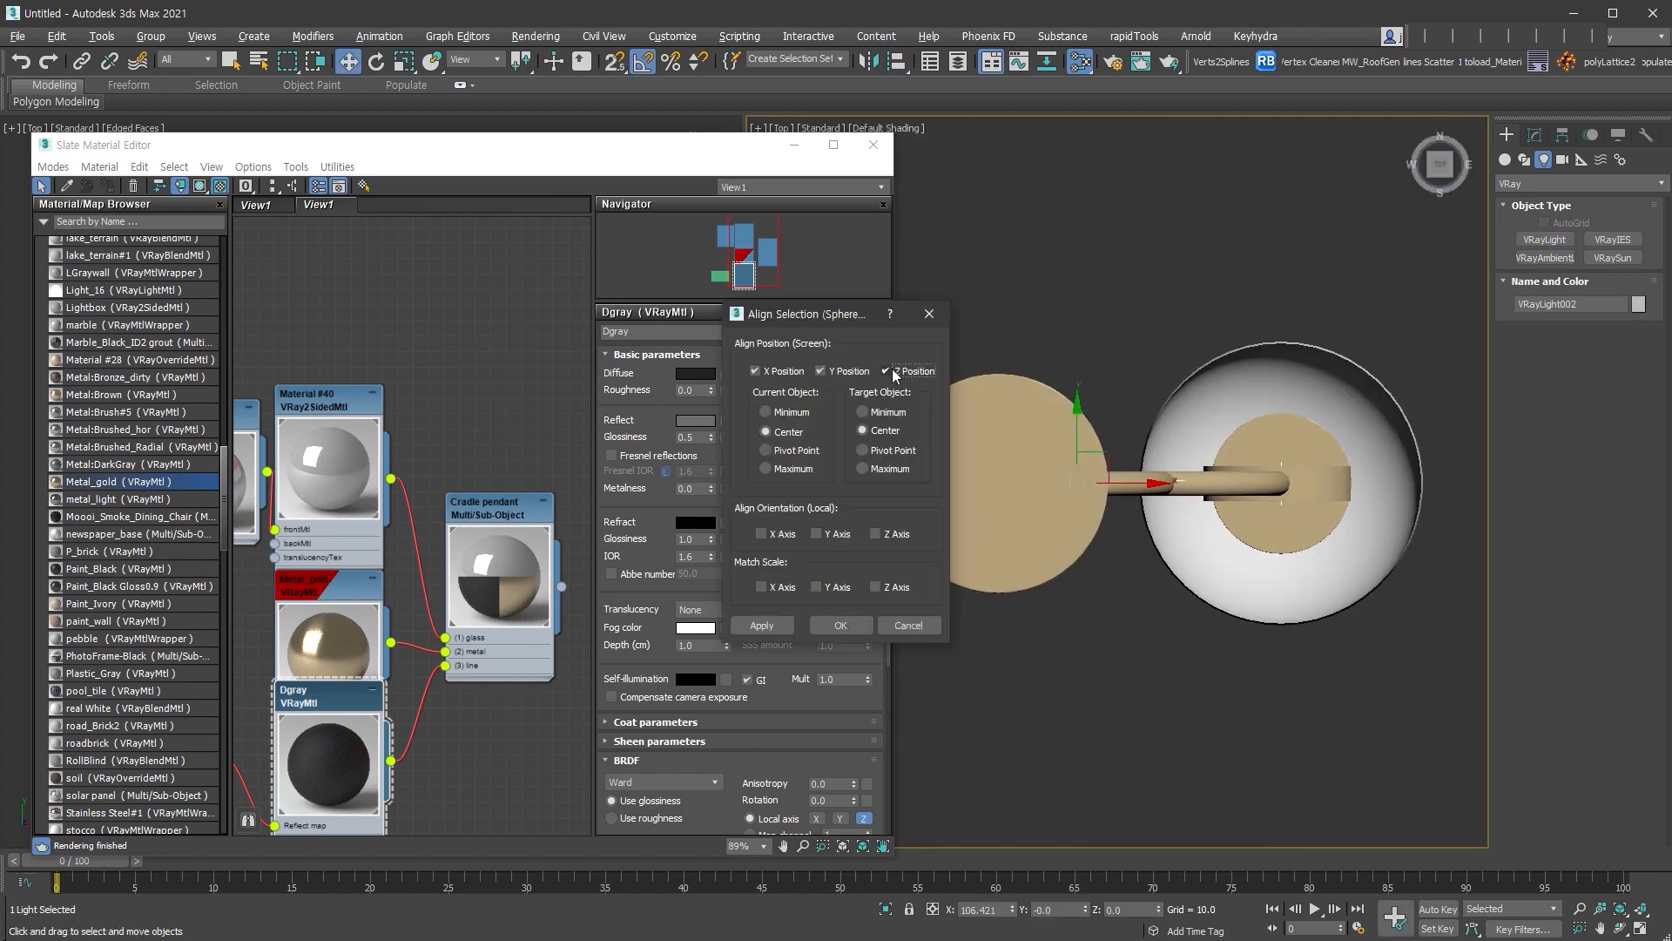
pyautogui.click(840, 625)
pyautogui.hotkey('shift', 'z')
pyautogui.hotkey('shift', 'z')
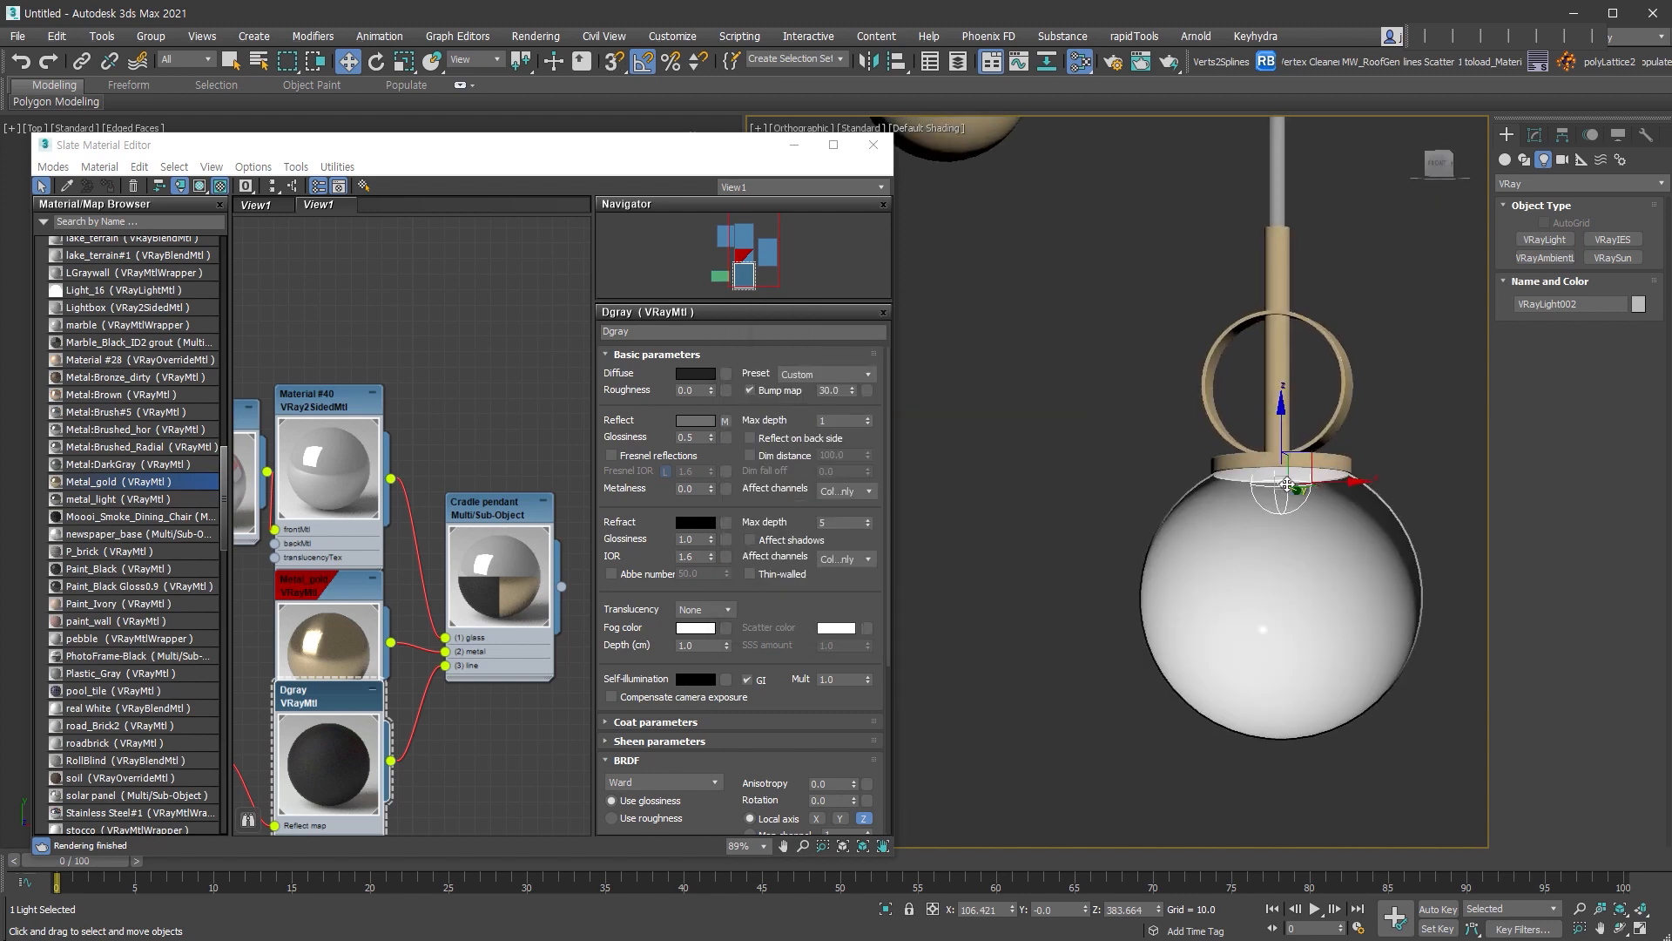
# - Move the V-Ray light down inside the upper part of the glass globe and set its radius to 6
pyautogui.scroll(3, 1288, 484)
pyautogui.moveTo(1289, 490); pyautogui.dragTo(1288, 532)
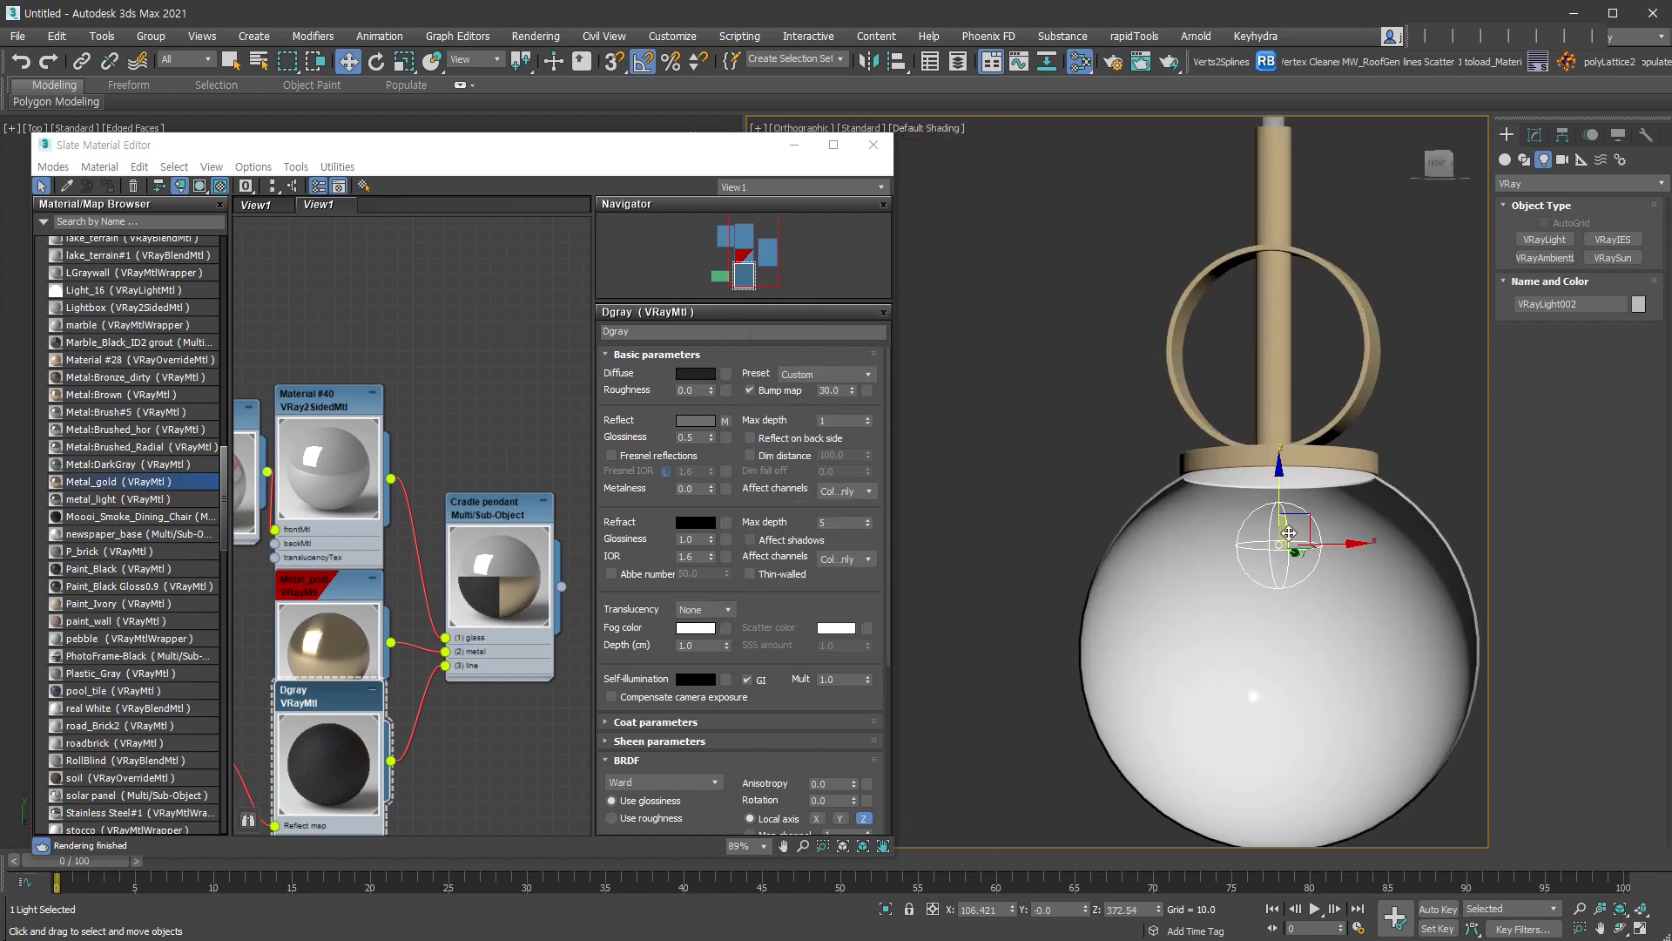
pyautogui.moveTo(1244, 514); pyautogui.dragTo(1244, 518)
pyautogui.click(1534, 135)
pyautogui.doubleClick(1611, 594)
pyautogui.write('6')
pyautogui.press('Return')
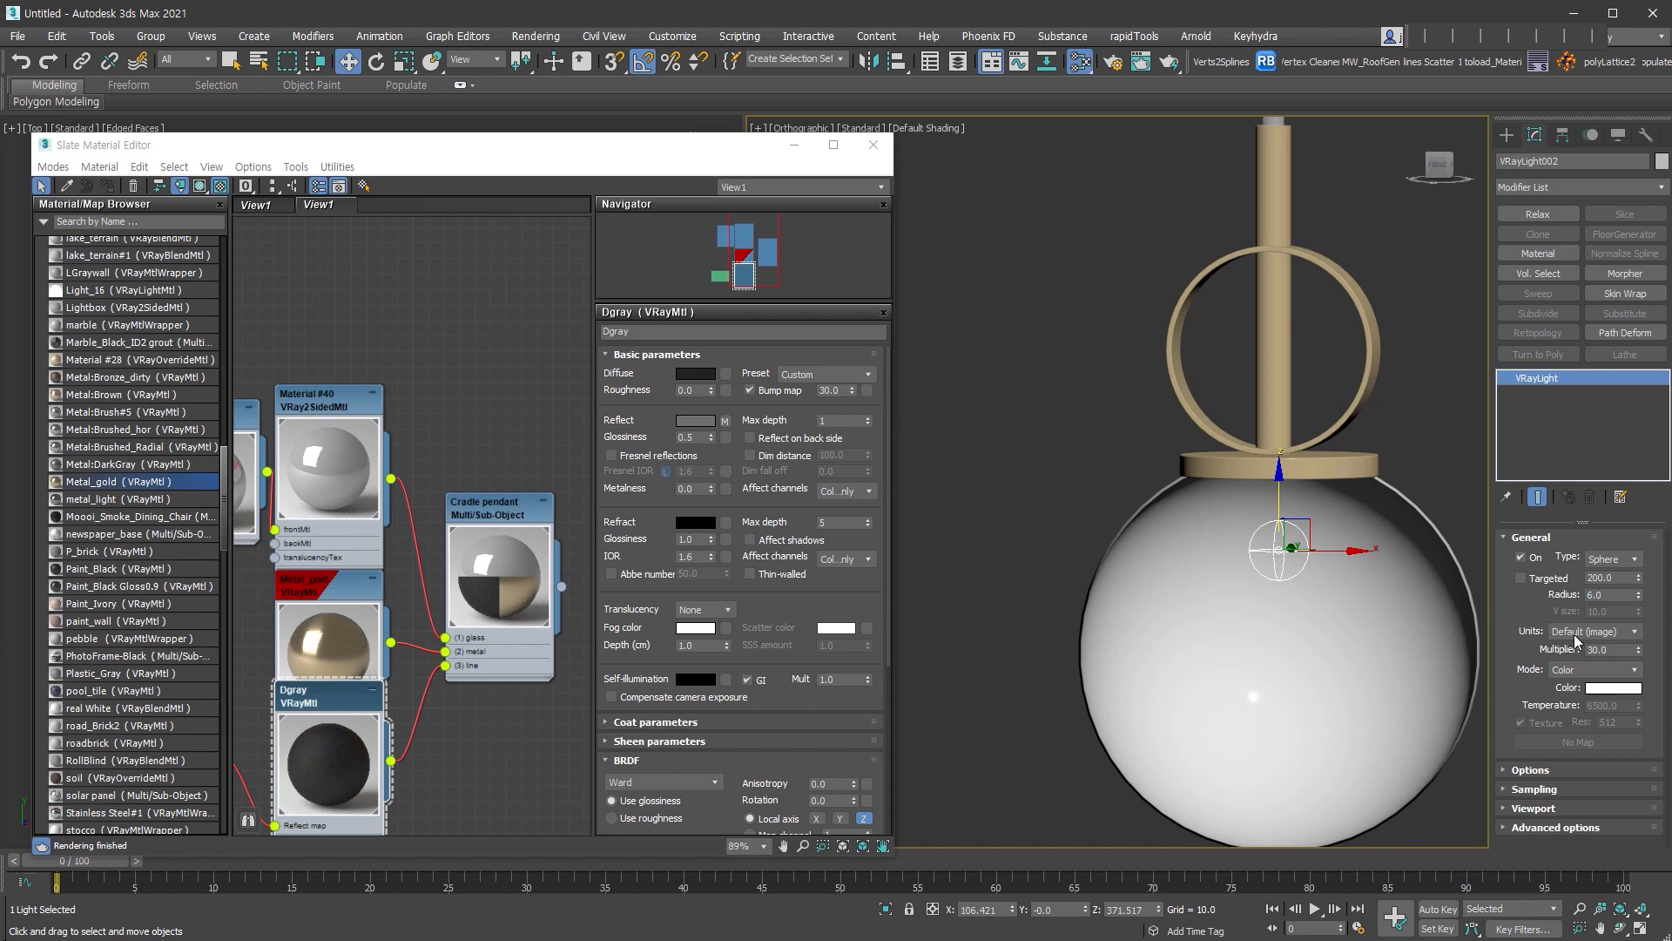
# - Set the light's units to Radiant power (W) with a multiplier of 25
pyautogui.click(1599, 632)
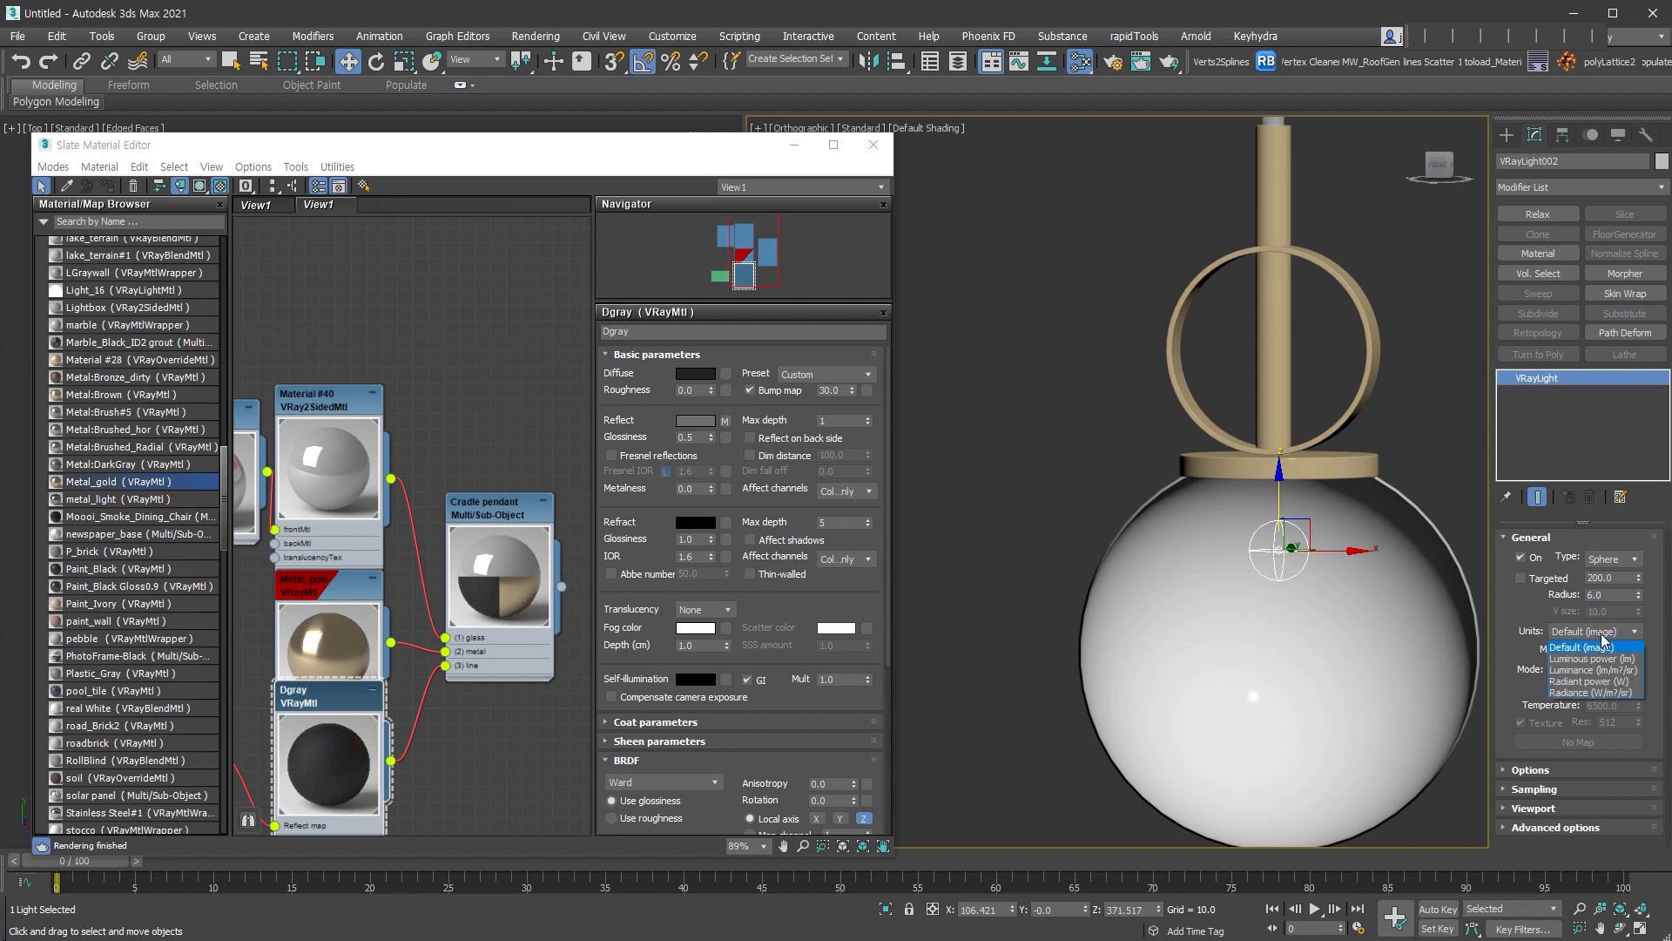
pyautogui.click(1631, 666)
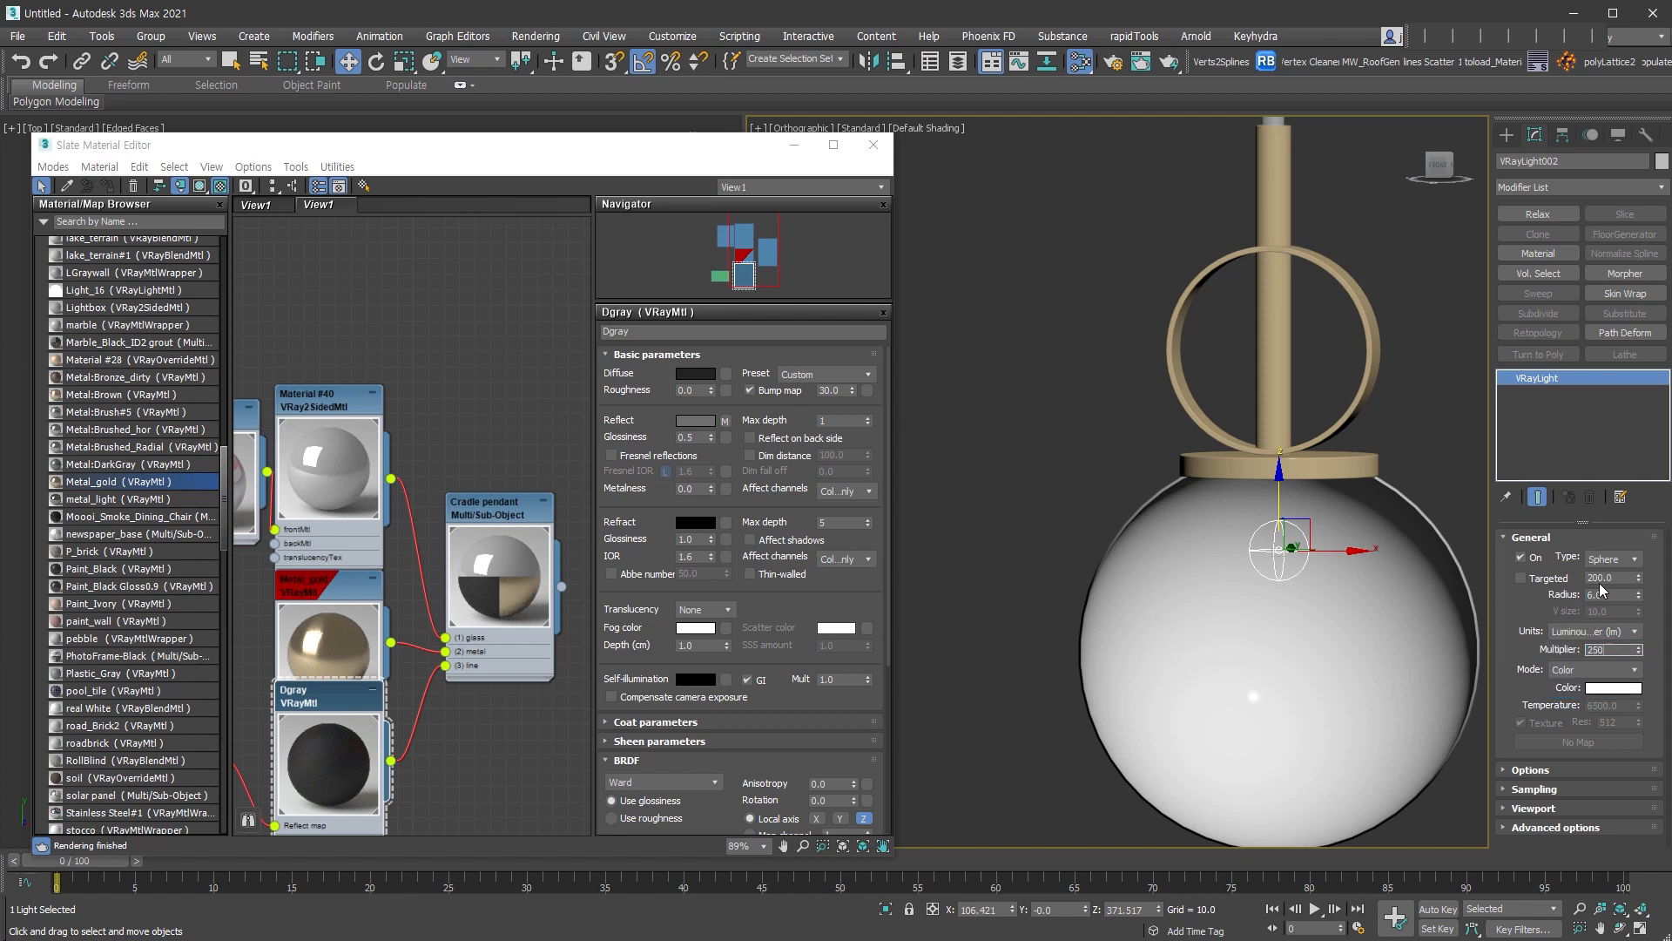
pyautogui.click(1594, 631)
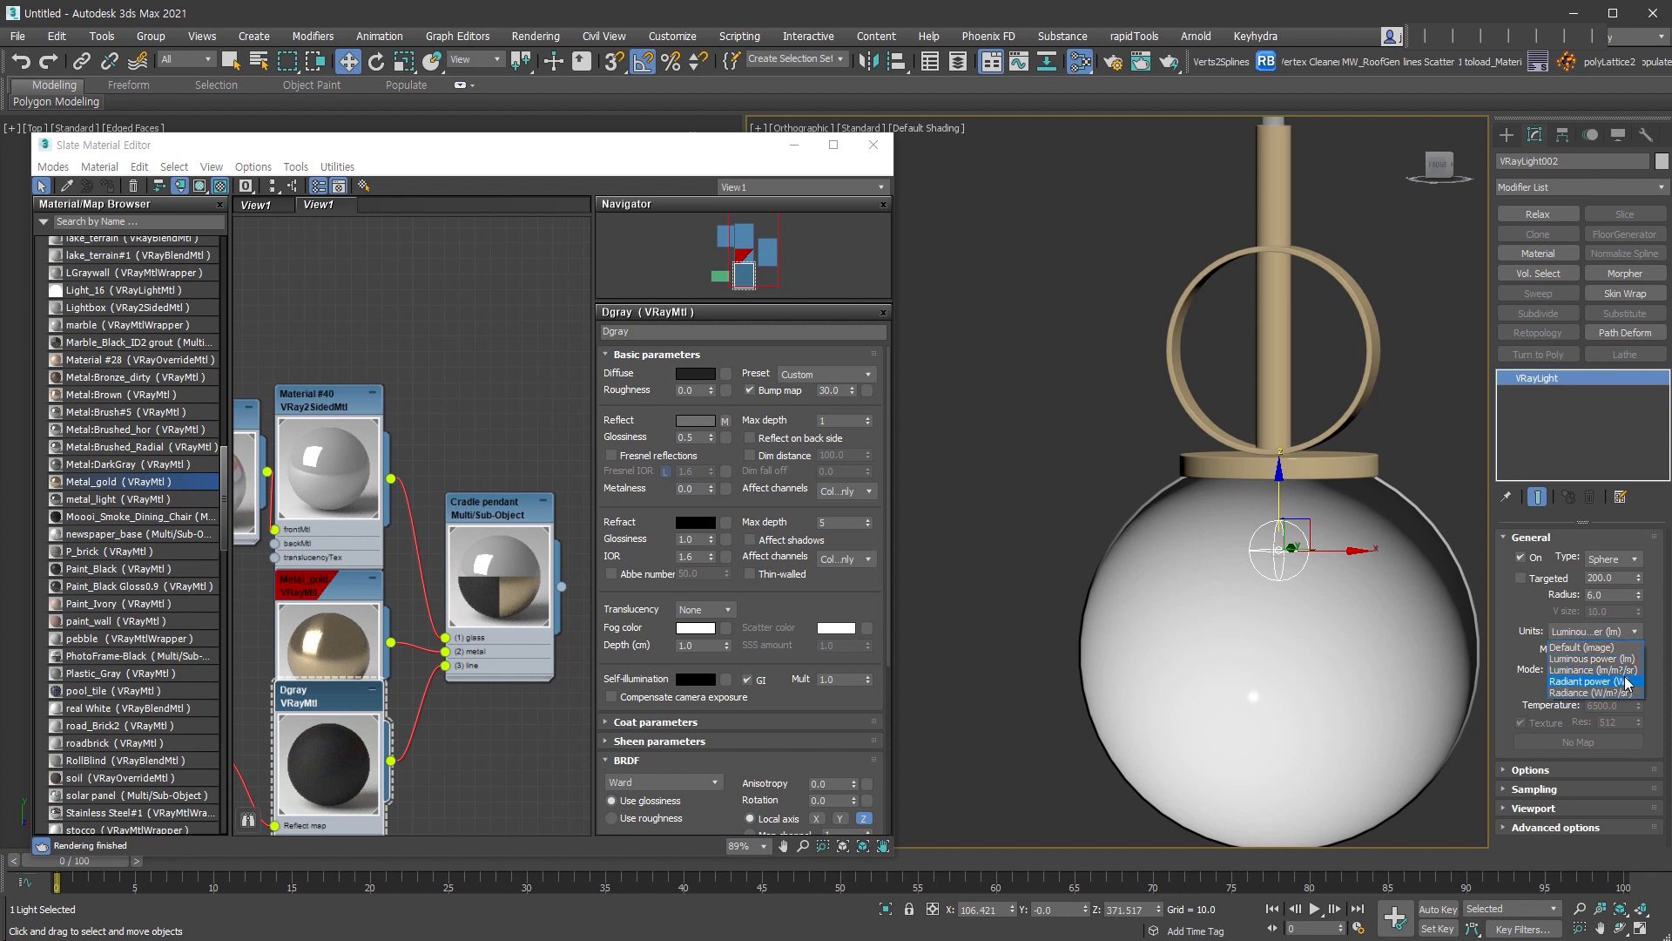
pyautogui.click(1617, 670)
pyautogui.doubleClick(1610, 649)
pyautogui.write('25')
pyautogui.press('Return')
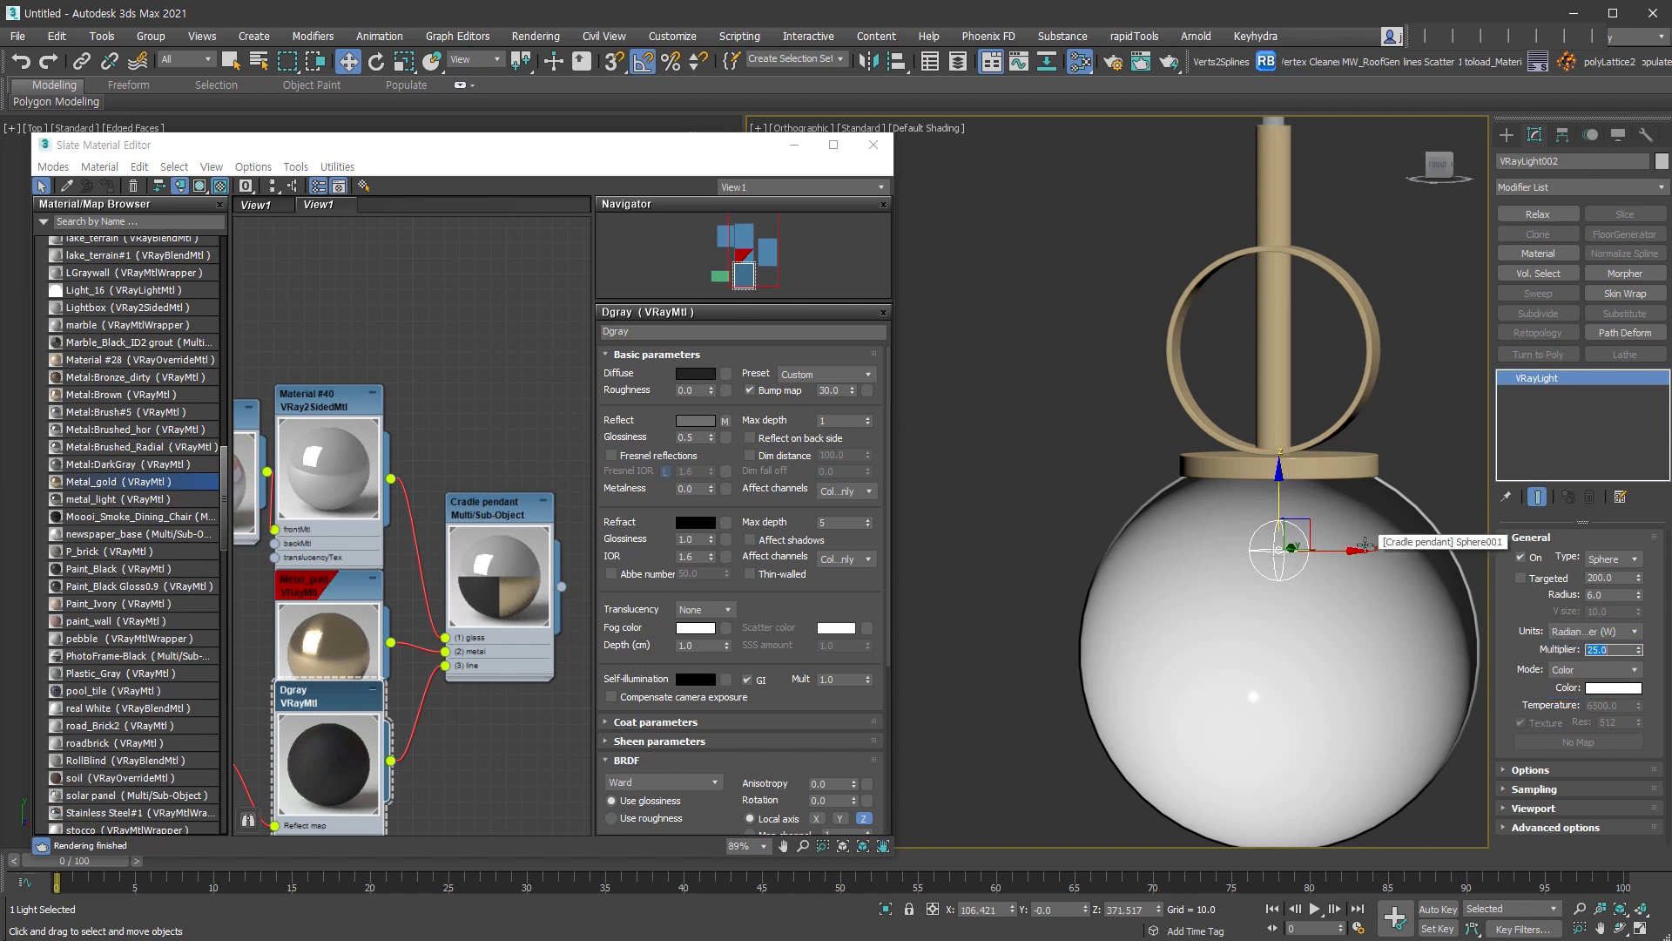
# - Switch the light's color mode to Temperature and set the temperature to 4200
pyautogui.click(1593, 669)
pyautogui.click(1606, 699)
pyautogui.doubleClick(1603, 704)
pyautogui.write('4600')
pyautogui.press('Return')
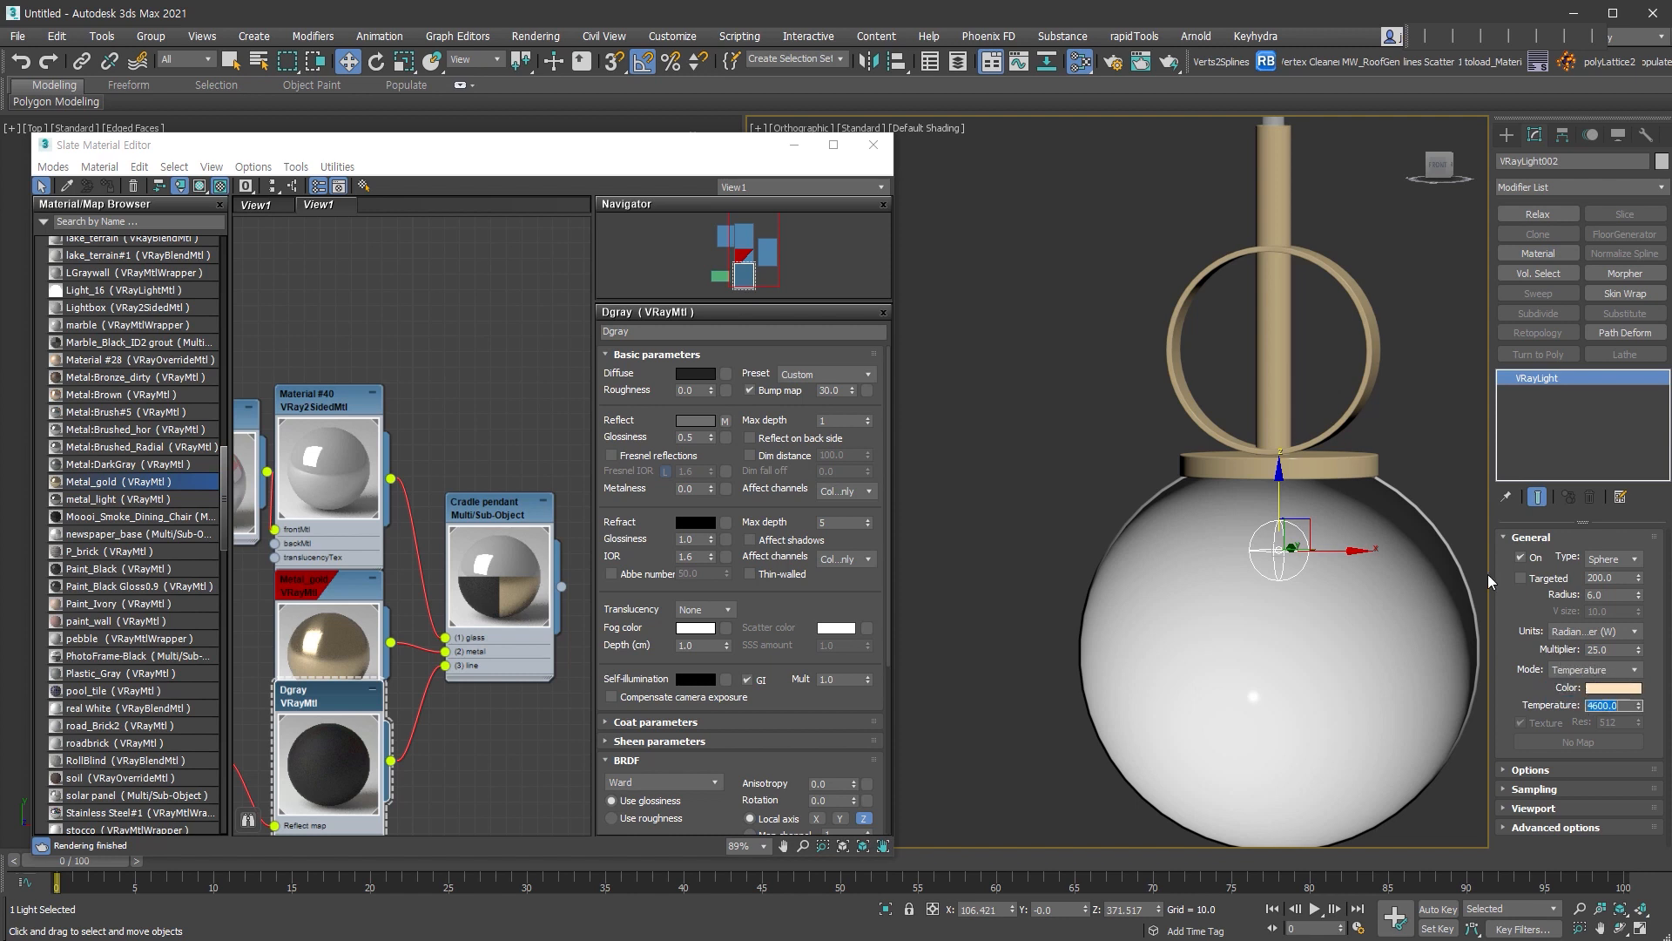
pyautogui.write('4200')
pyautogui.press('Return')
# - Attach the V-Ray light to the Cradle pendant group
pyautogui.scroll(-8, 1323, 582)
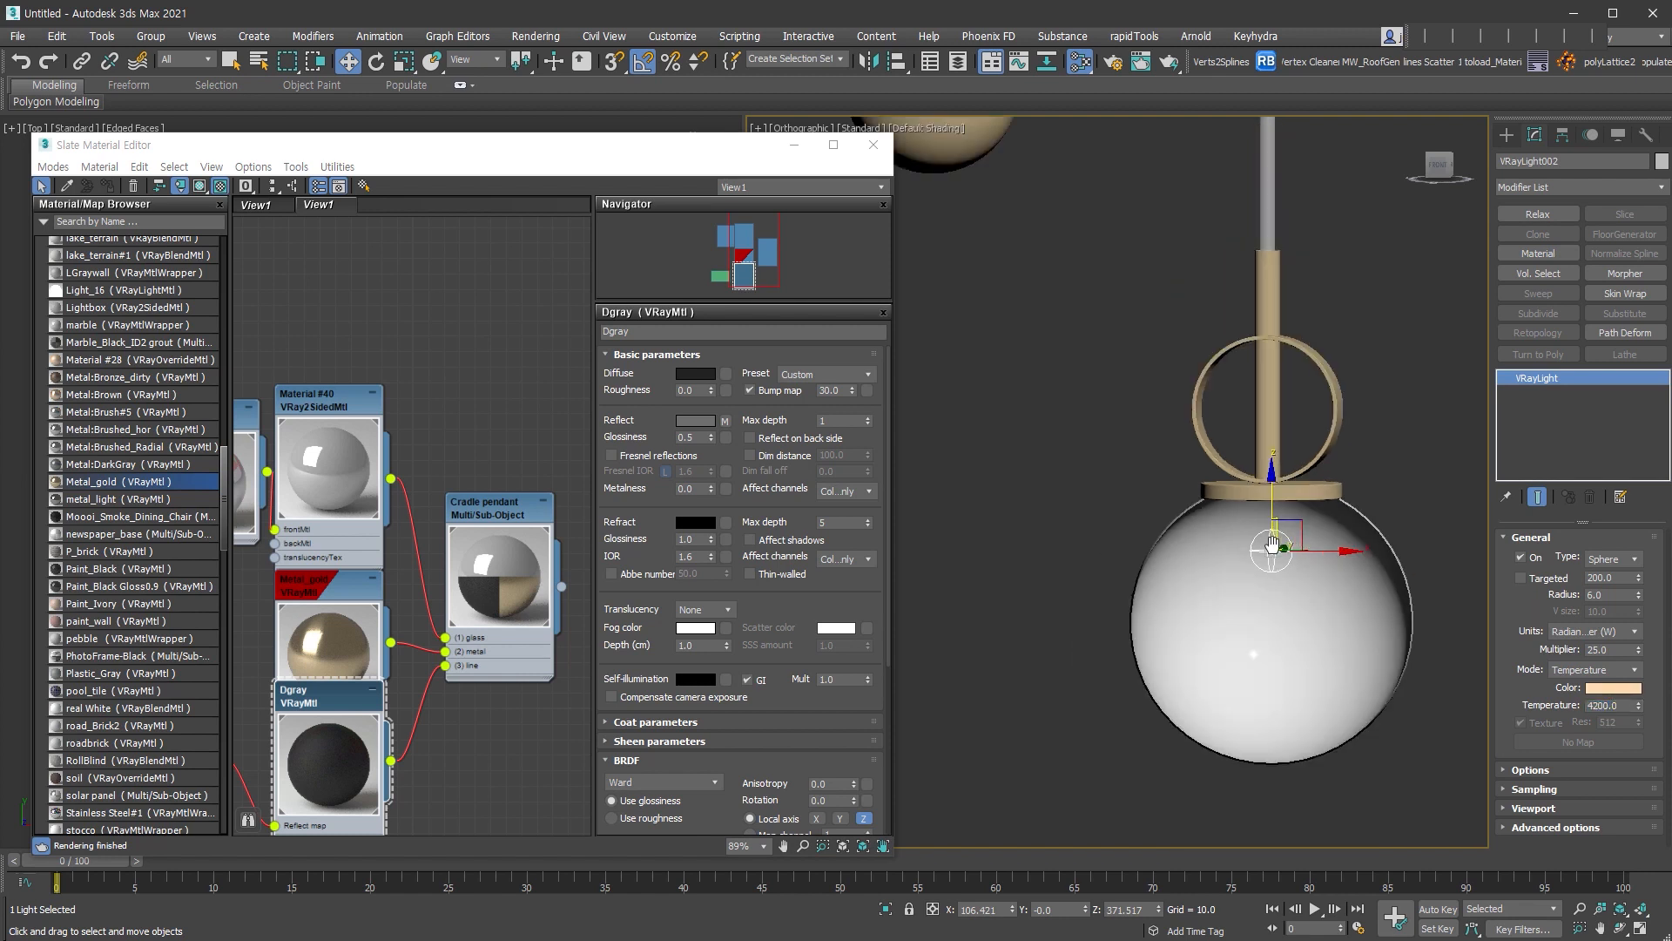
pyautogui.click(161, 37)
pyautogui.click(197, 174)
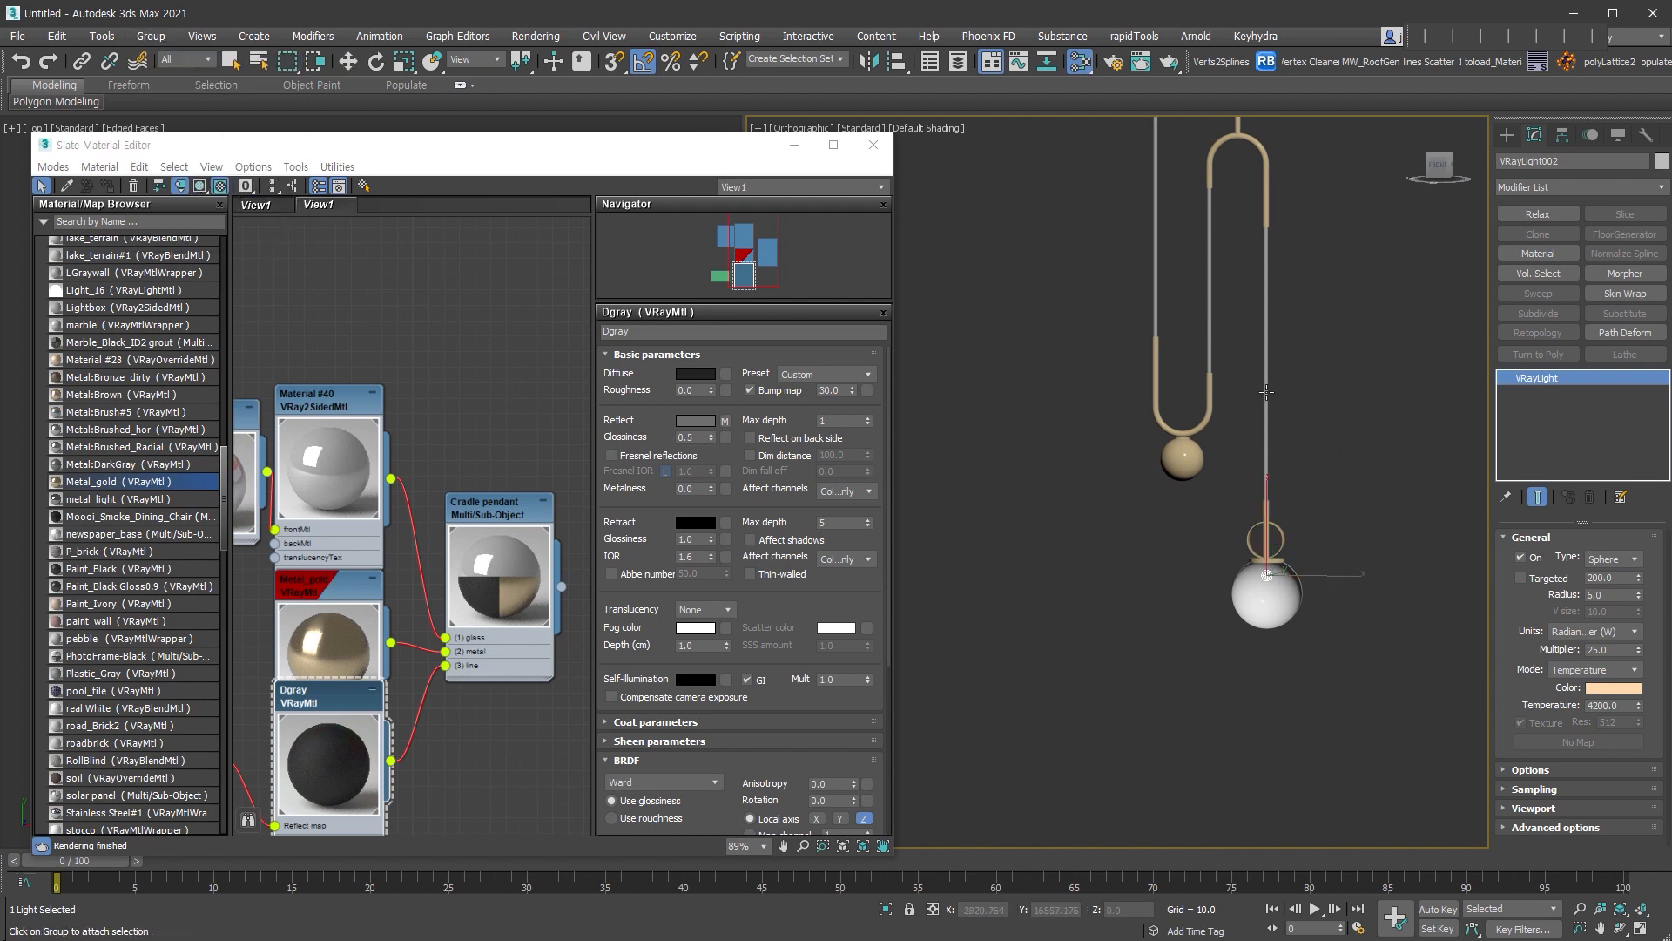
pyautogui.click(1193, 447)
pyautogui.scroll(-2, 1292, 373)
pyautogui.moveTo(1291, 373); pyautogui.dragTo(1293, 523, button='middle')
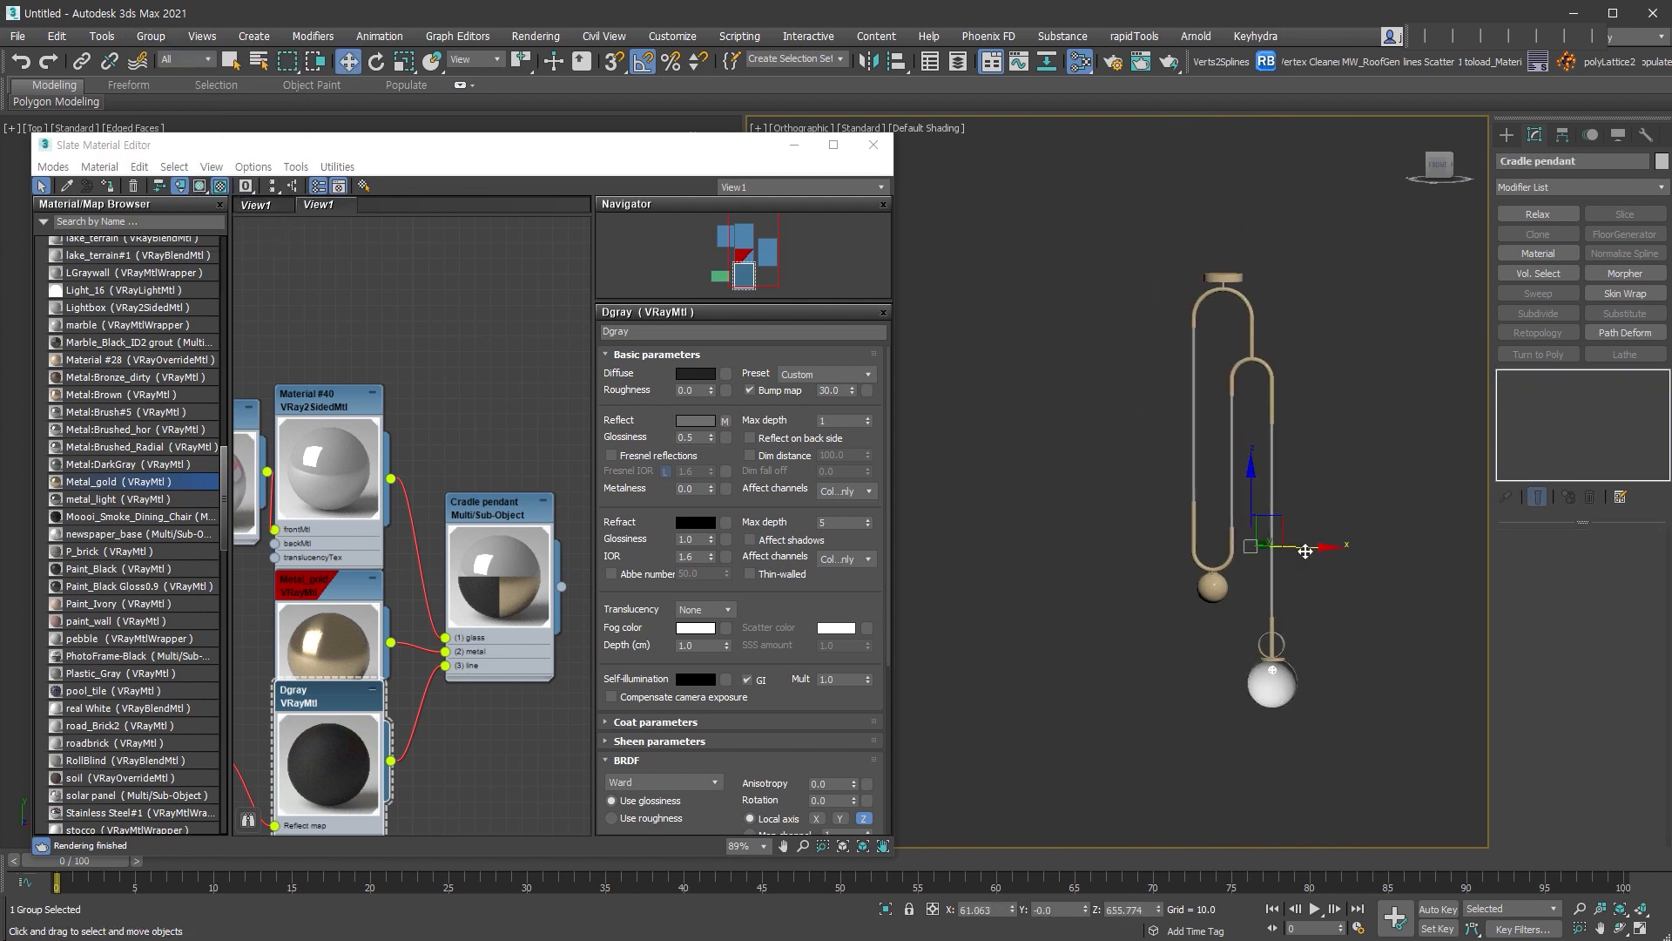
# - Select the Cradle pendant group and open it for editing
pyautogui.click(1324, 601)
pyautogui.click(1270, 642)
pyautogui.moveTo(1353, 616)
pyautogui.mouseDown(button='middle')
pyautogui.moveTo(1353, 353)
pyautogui.moveTo(1345, 610)
pyautogui.moveTo(1333, 602)
pyautogui.mouseUp(button='middle')
pyautogui.scroll(3, 1332, 602)
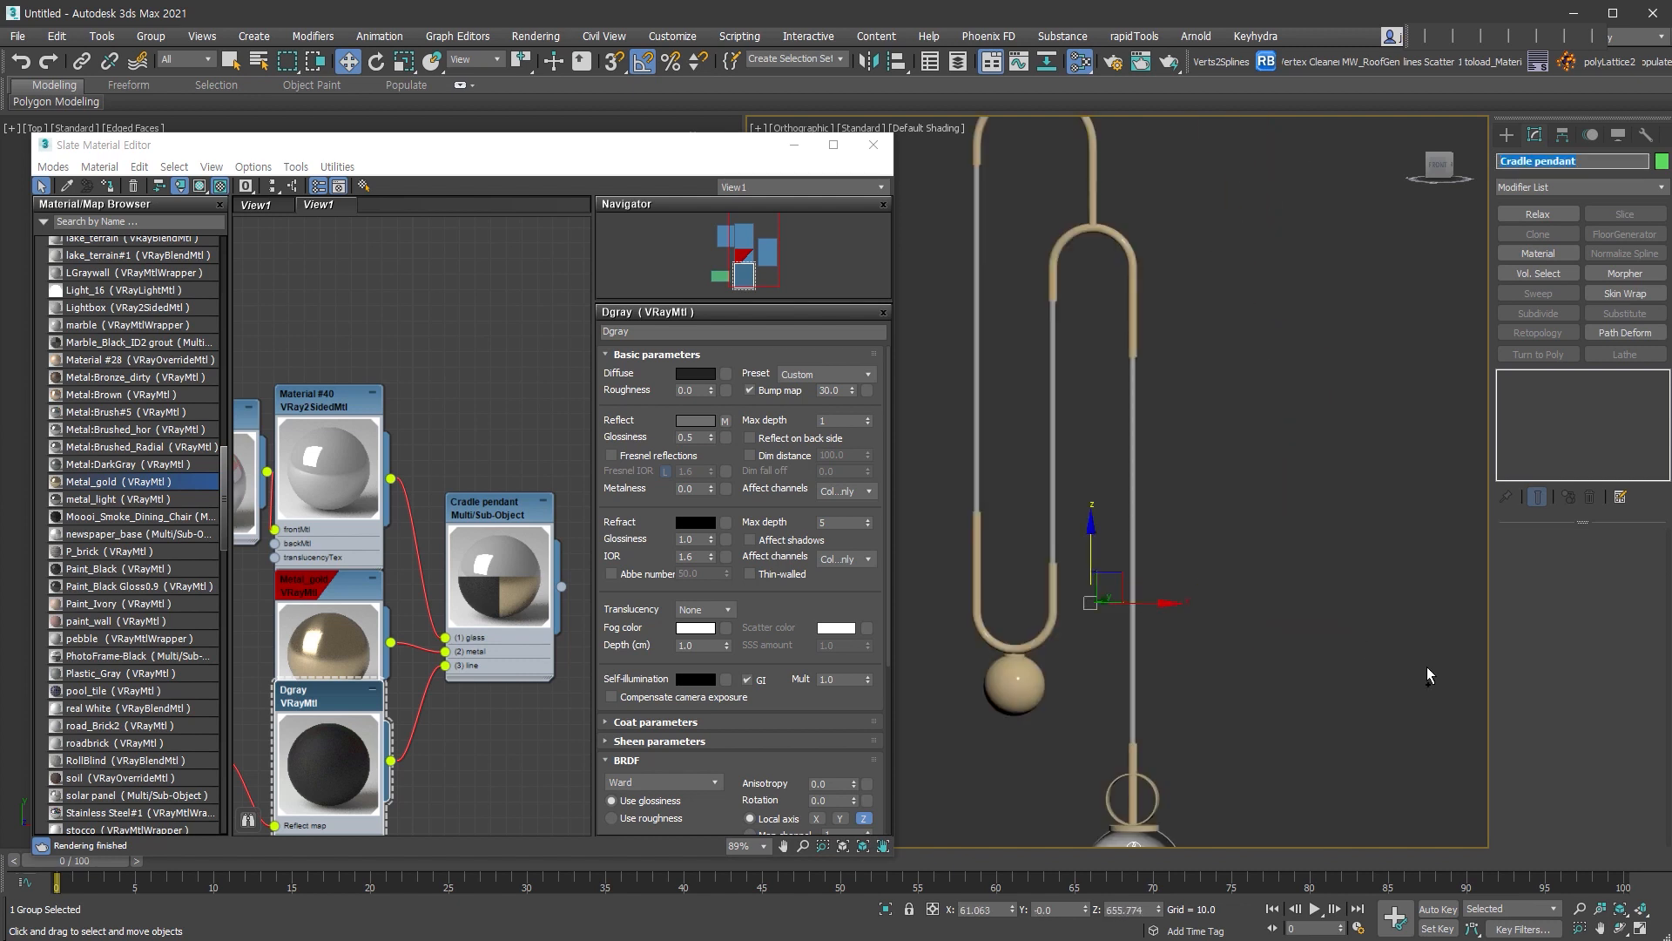
pyautogui.moveTo(1203, 769); pyautogui.dragTo(1266, 468, button='middle')
pyautogui.scroll(3, 1199, 558)
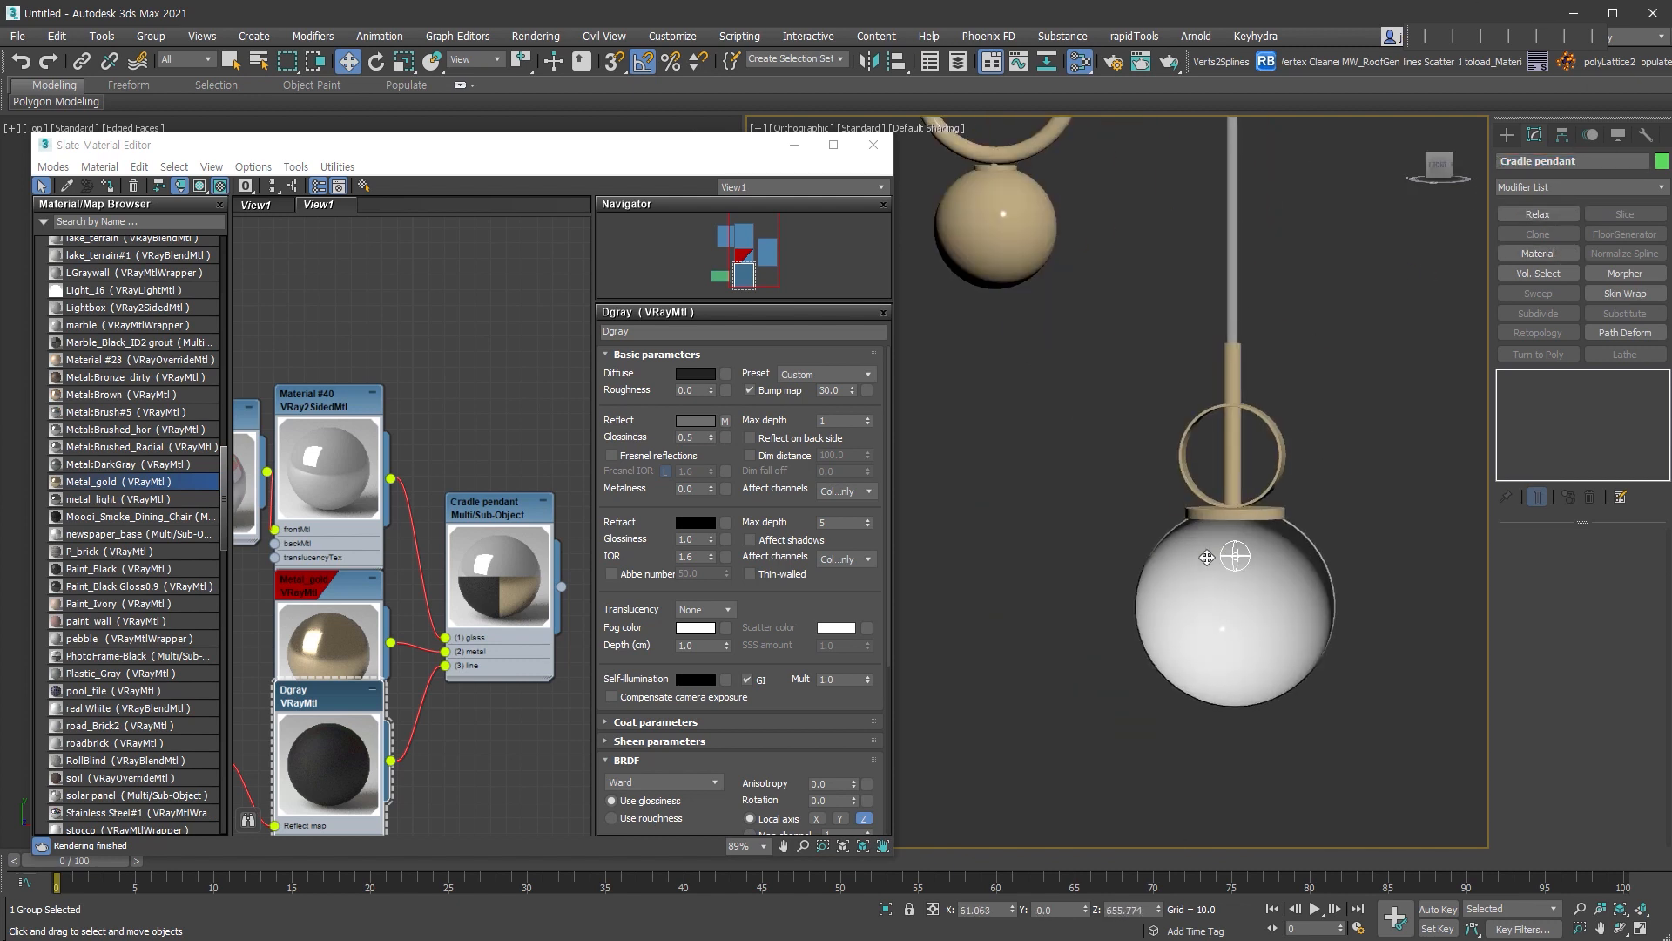
pyautogui.click(150, 36)
pyautogui.click(160, 111)
# - Rename the V-Ray light inside the globe as Cradle pendant_light
pyautogui.moveTo(1056, 550); pyautogui.dragTo(1277, 584)
pyautogui.click(1571, 161)
pyautogui.write('Cradle pendant')
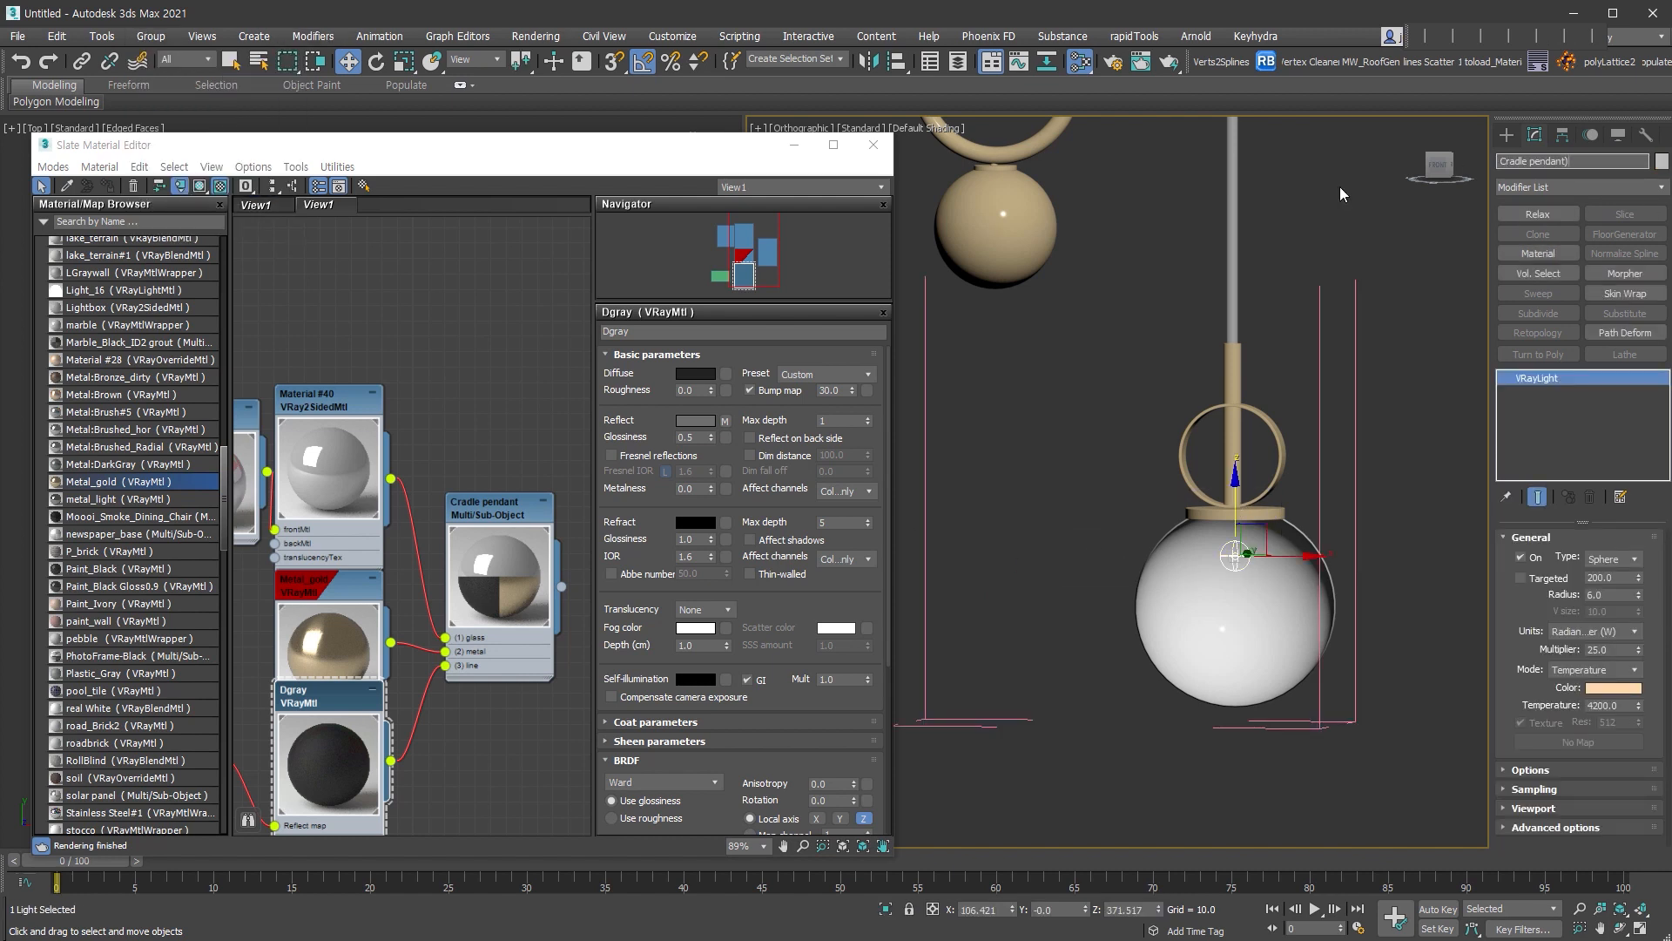
pyautogui.write('_light')
pyautogui.press('Return')
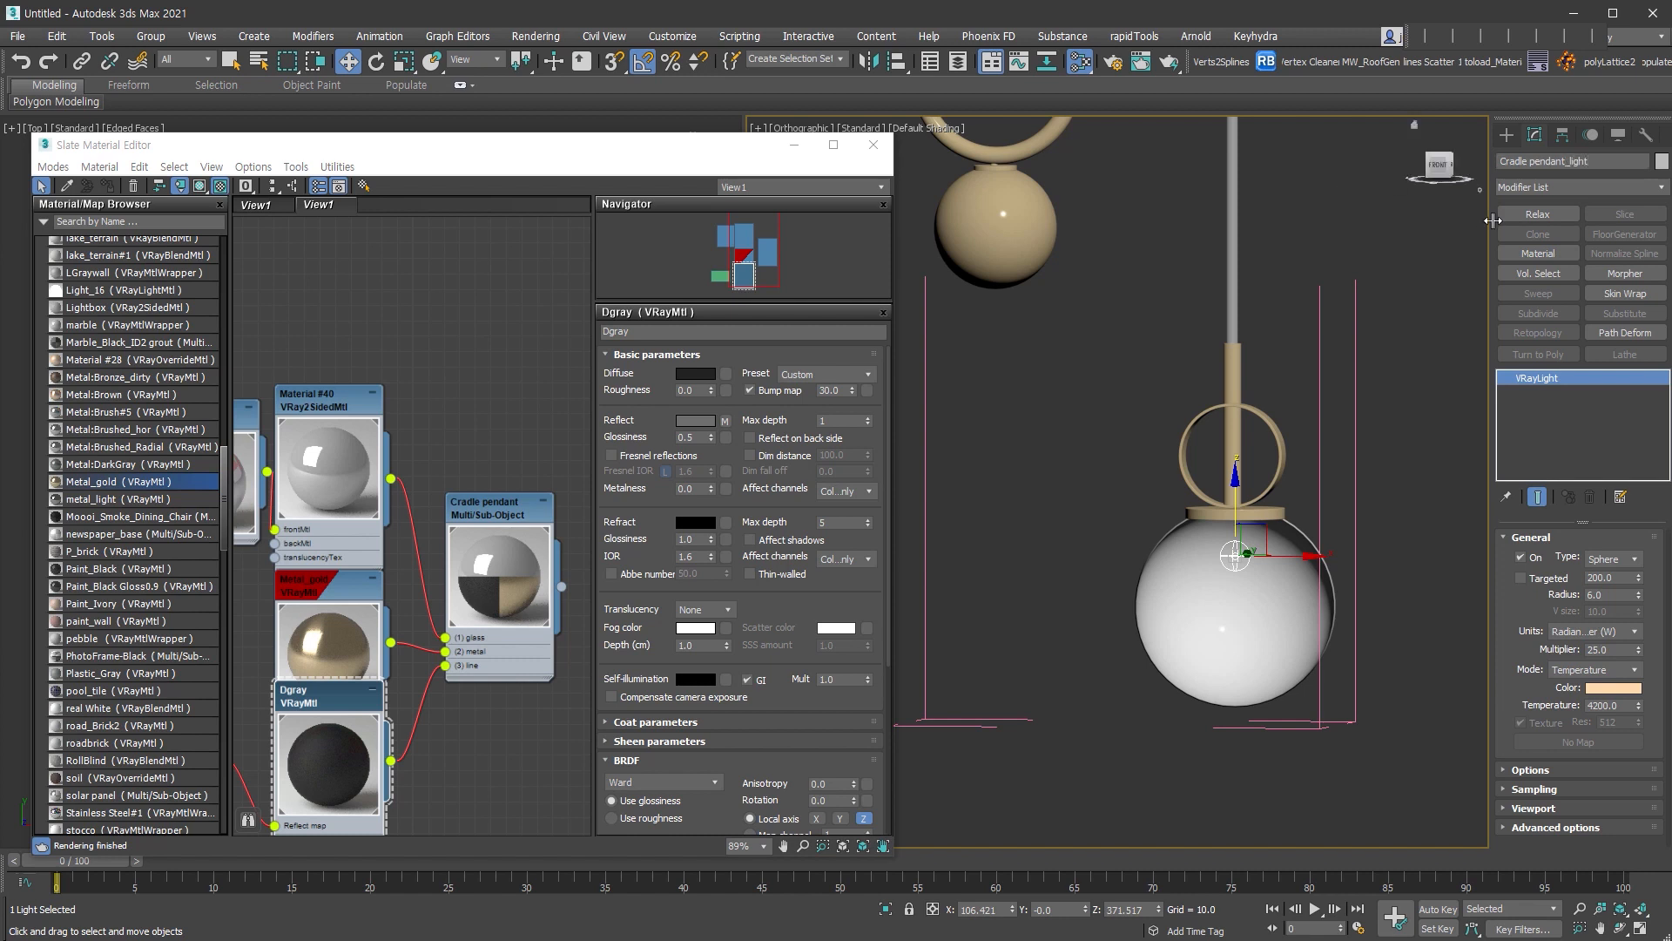
# - Rotate the globe object with its brass ring 45 degrees about the Z axis
pyautogui.click(1505, 138)
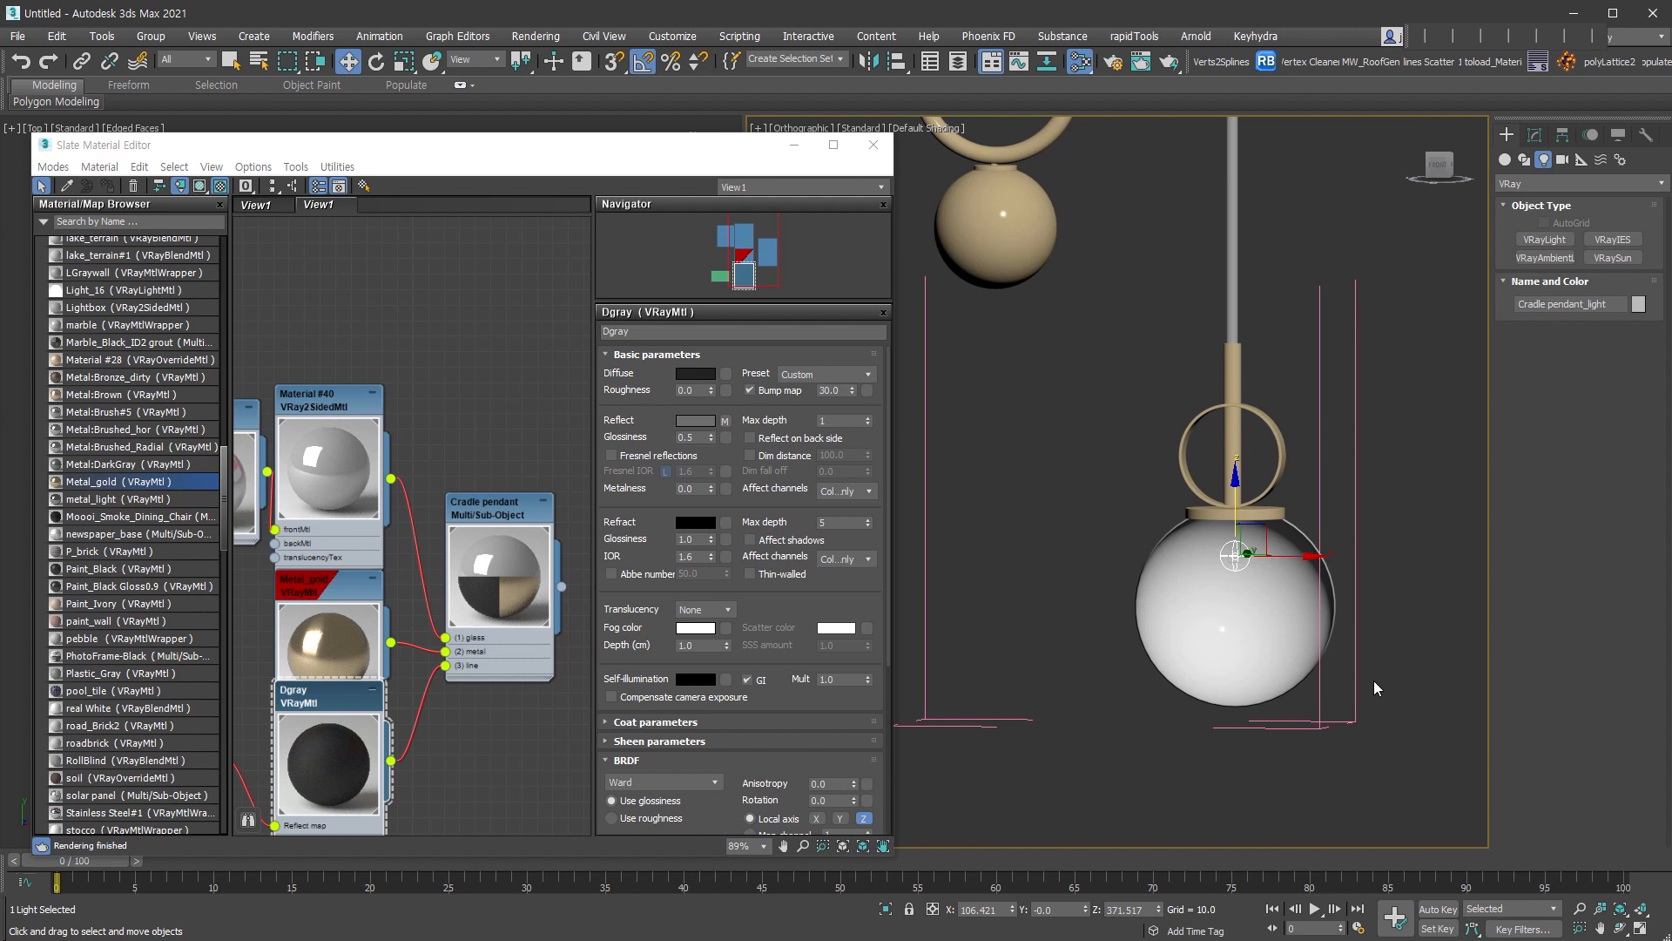
pyautogui.click(1250, 590)
pyautogui.scroll(-4, 1279, 645)
pyautogui.click(1289, 601)
pyautogui.click(1272, 598)
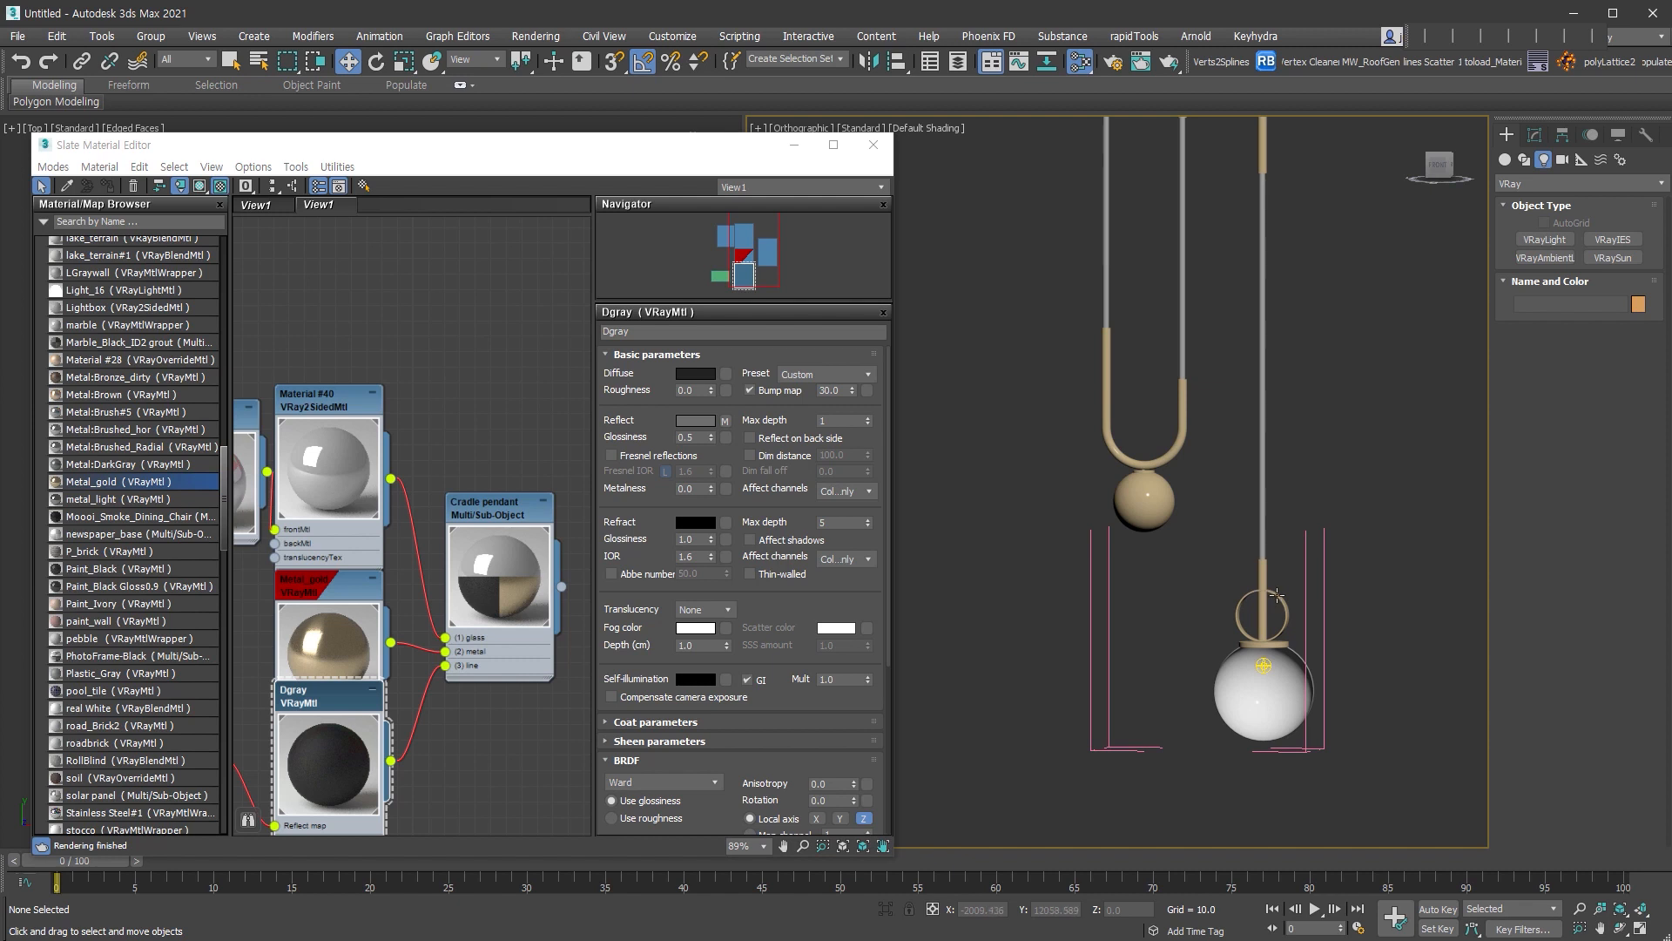
pyautogui.rightClick(1282, 683)
pyautogui.click(1324, 710)
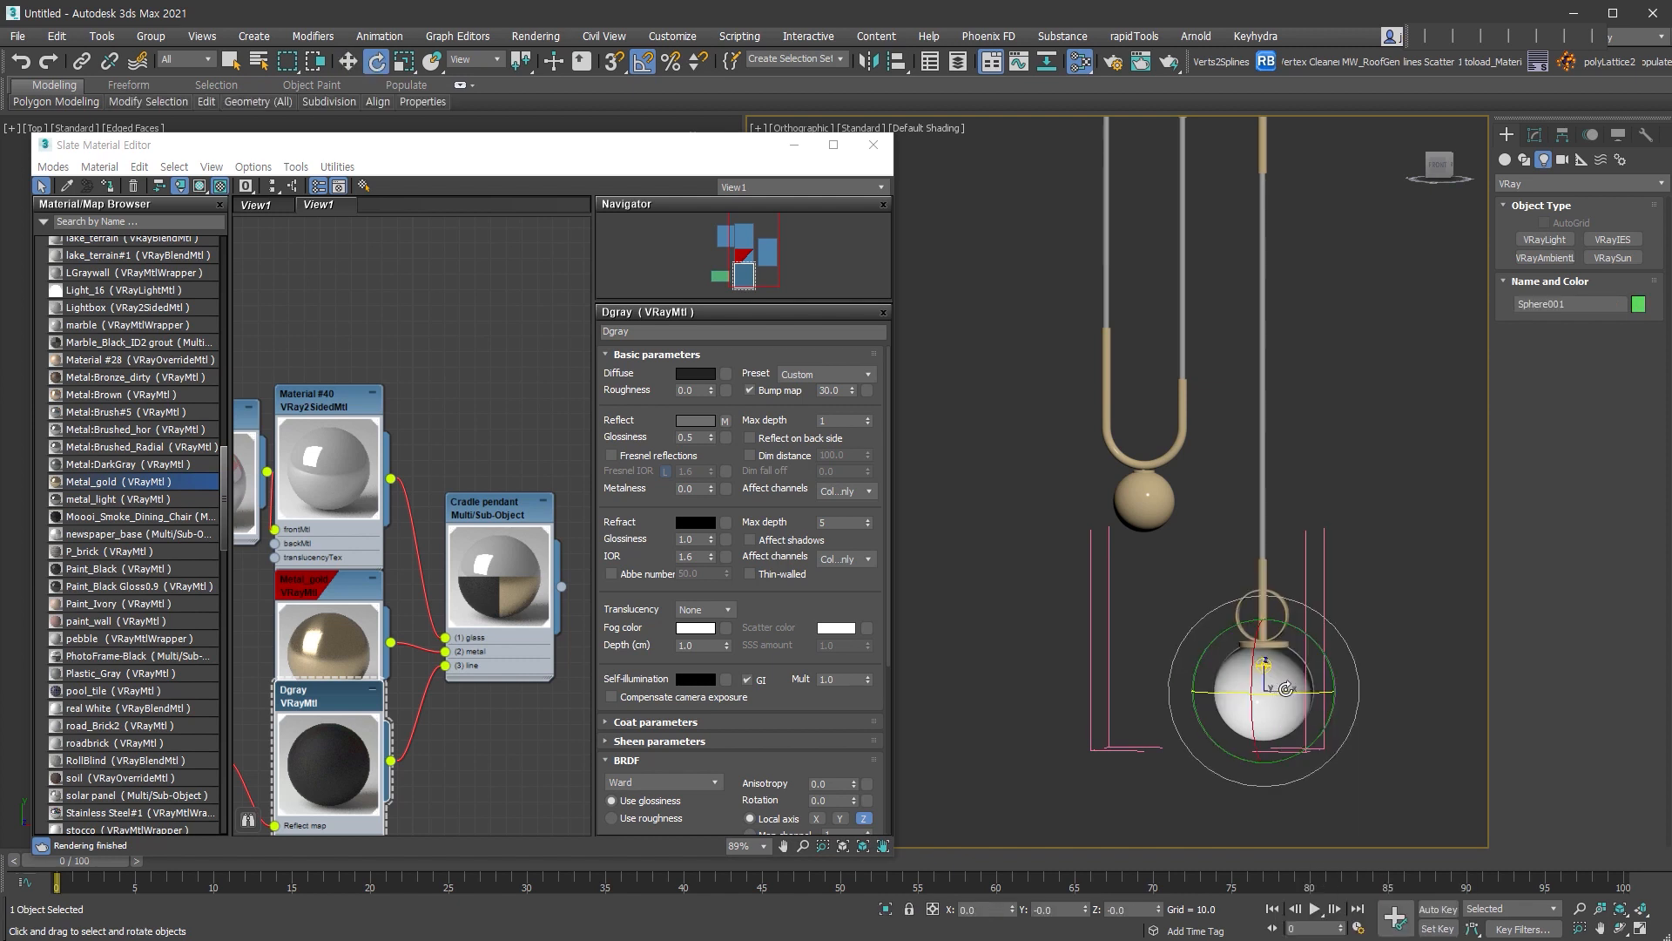
pyautogui.hotkey('ctrl', 'z')
pyautogui.moveTo(1295, 662); pyautogui.dragTo(1335, 666)
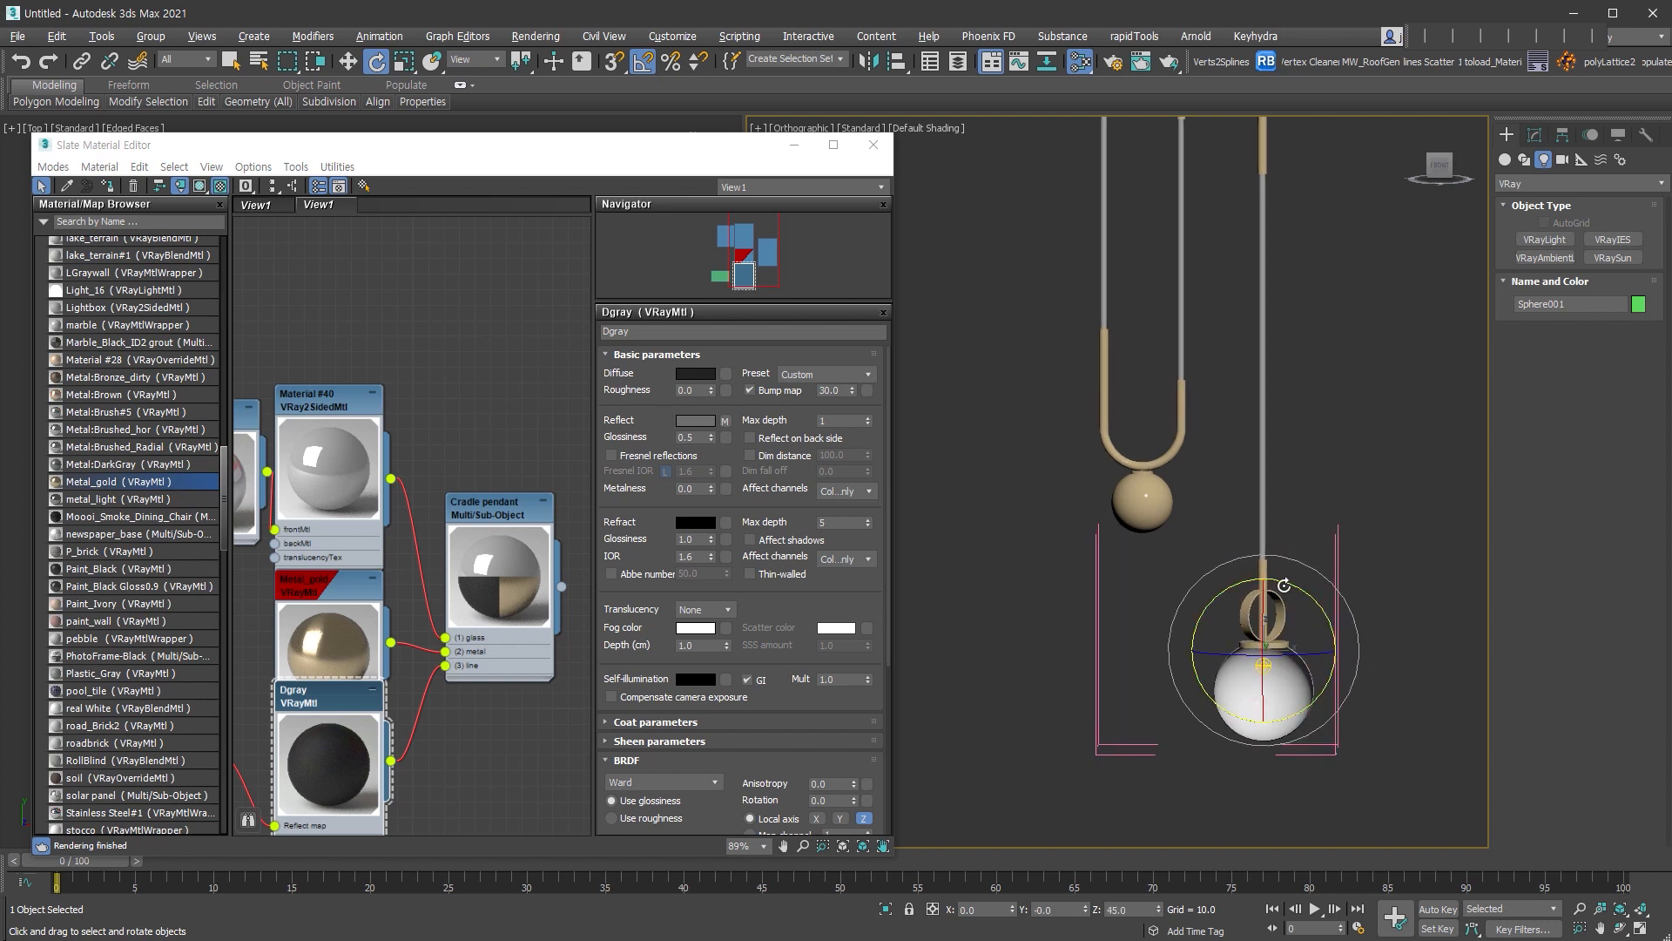
pyautogui.scroll(5, 1258, 540)
pyautogui.scroll(-3, 1273, 586)
# - Return to the Move tool and close the pendant group
pyautogui.rightClick(1240, 541)
pyautogui.click(1261, 552)
pyautogui.scroll(-3, 1237, 638)
pyautogui.moveTo(1237, 637); pyautogui.dragTo(1214, 512, button='middle')
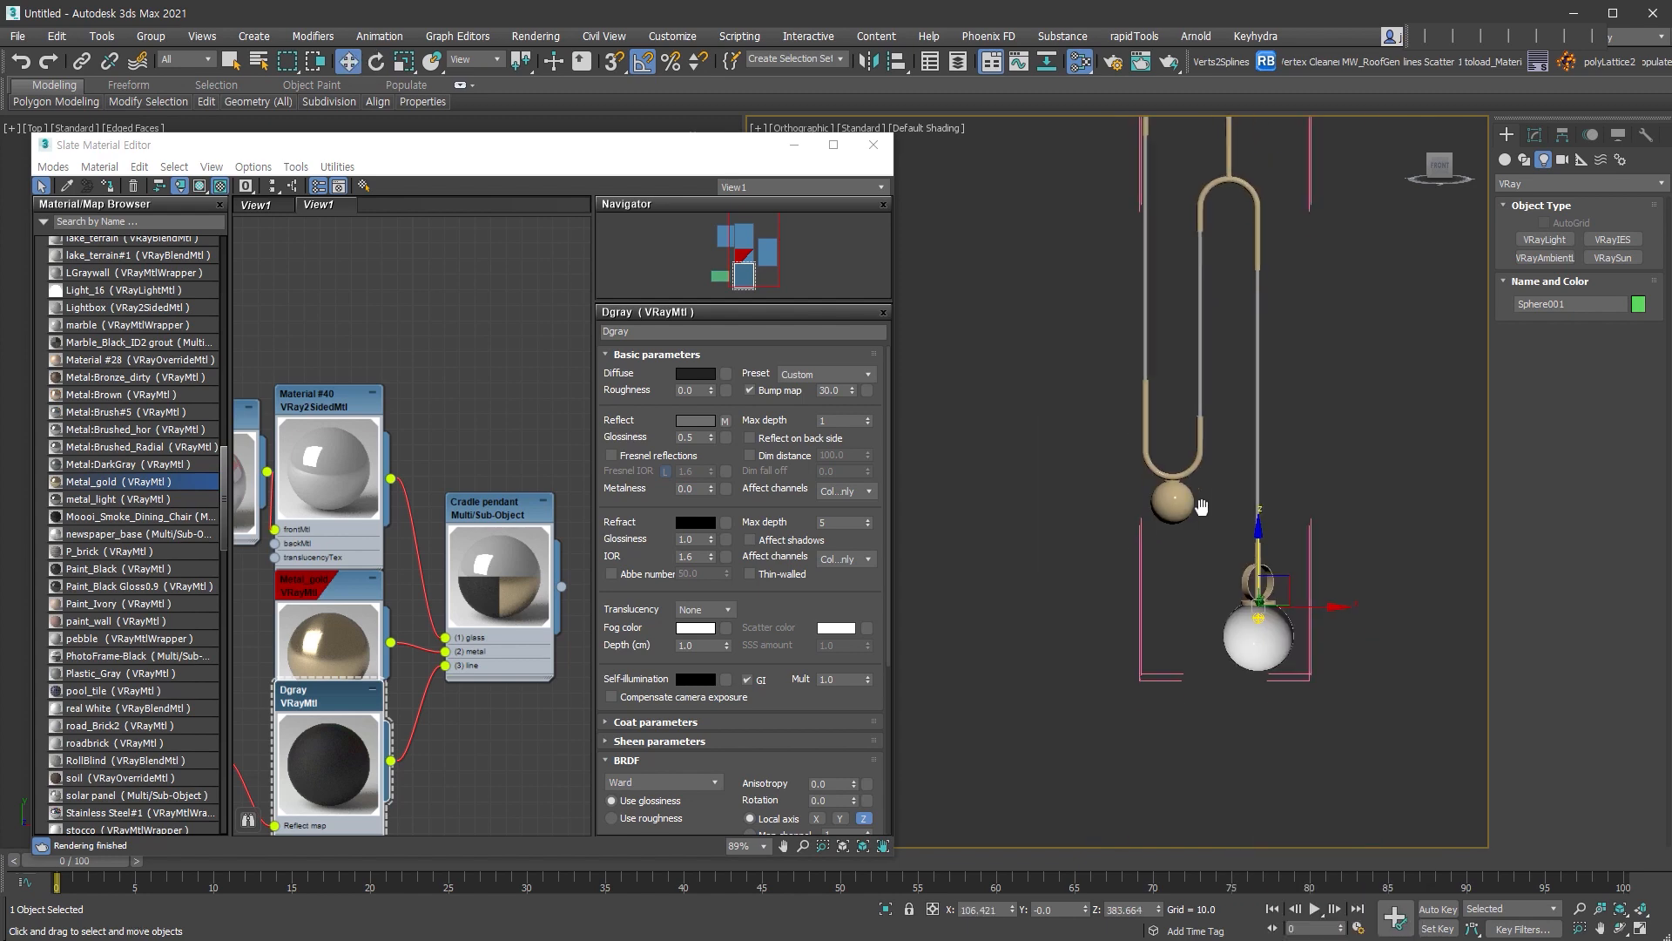
pyautogui.hotkey('alt', 'g')
pyautogui.moveTo(1319, 544); pyautogui.dragTo(1298, 668, button='middle')
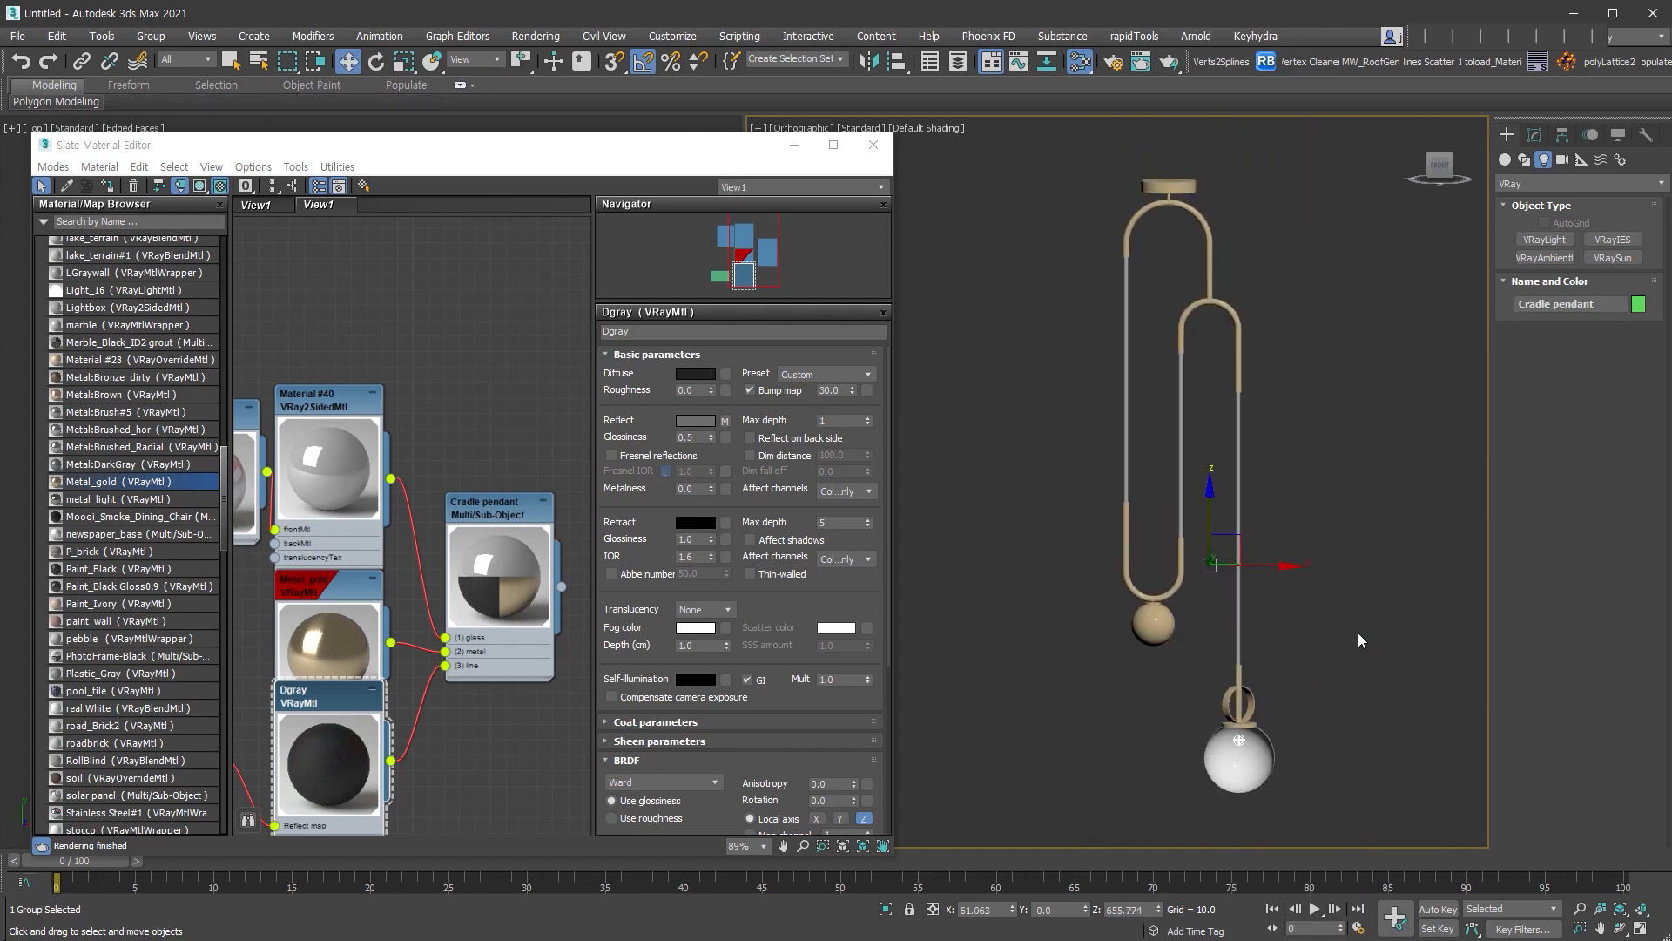
pyautogui.keyDown('alt'); pyautogui.moveTo(1357, 632); pyautogui.dragTo(1326, 594, button='middle'); pyautogui.keyUp('alt')
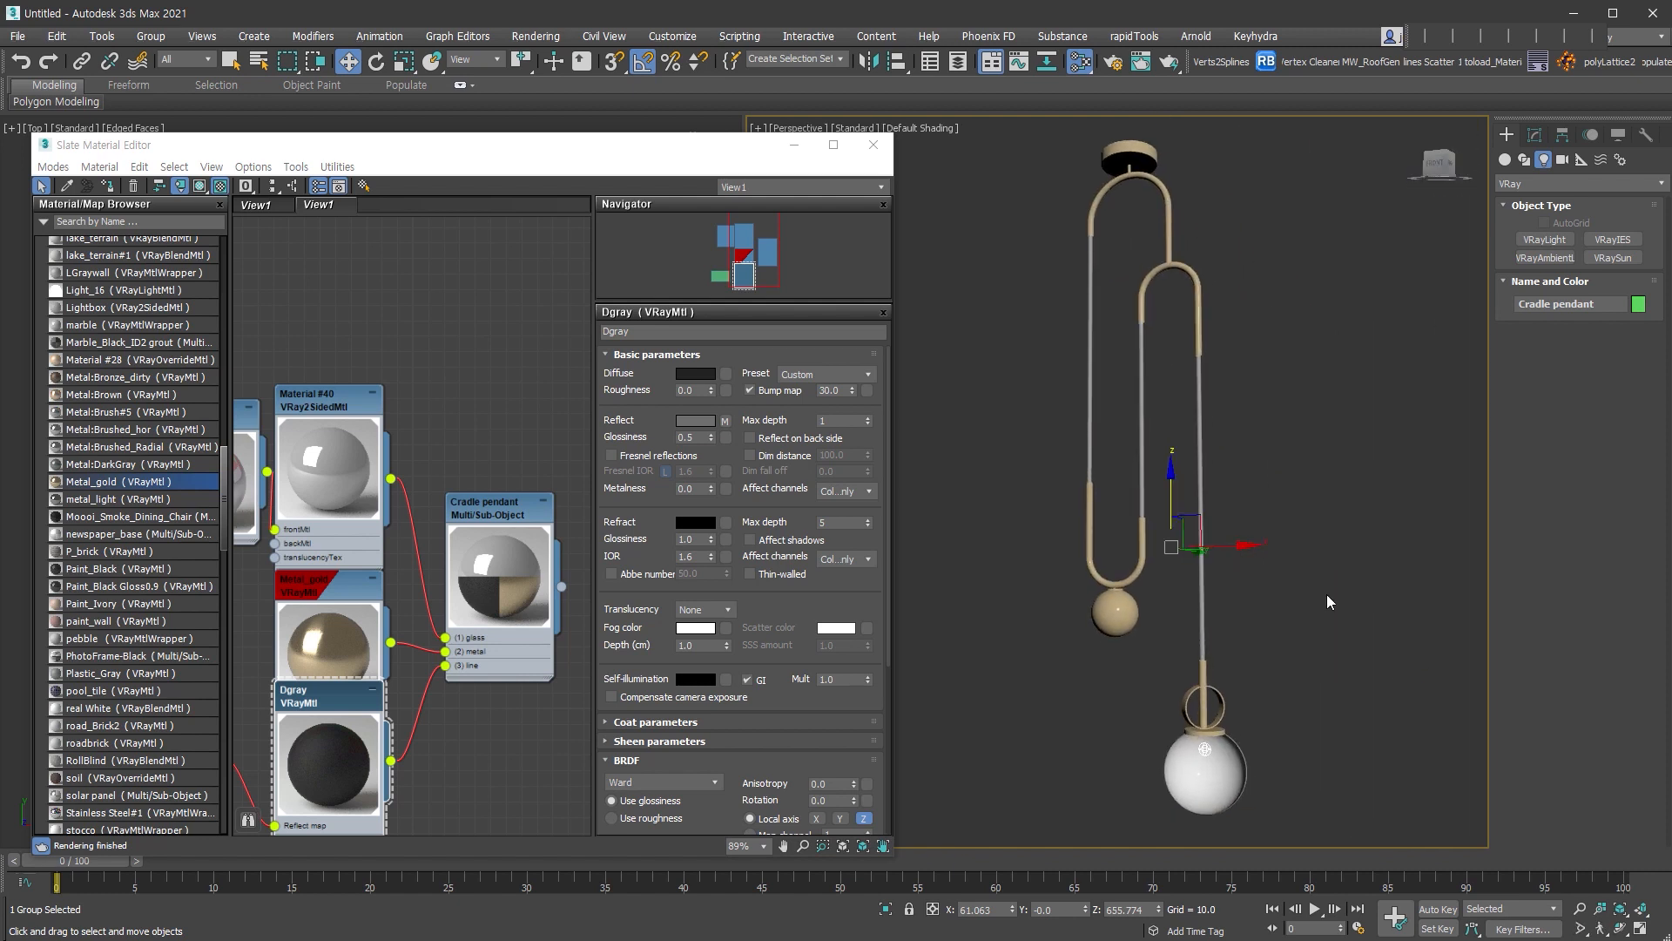